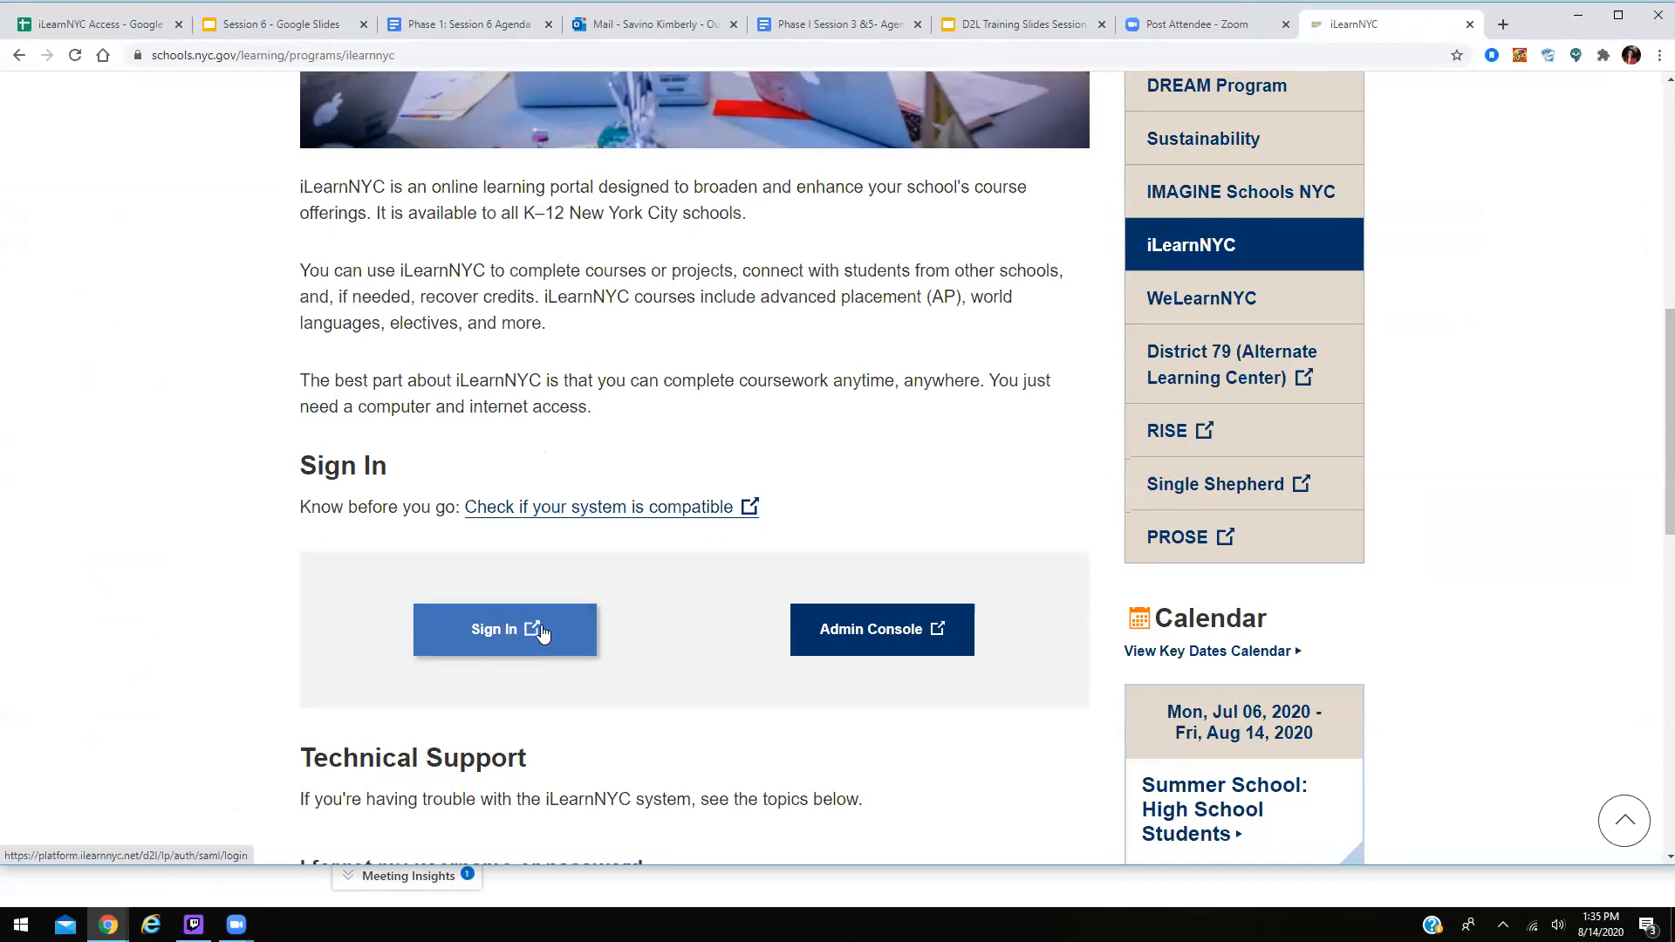
# Sign in to iLearnNYC on the DOE Sign In page with the account user name and password.
pyautogui.click(541, 631)
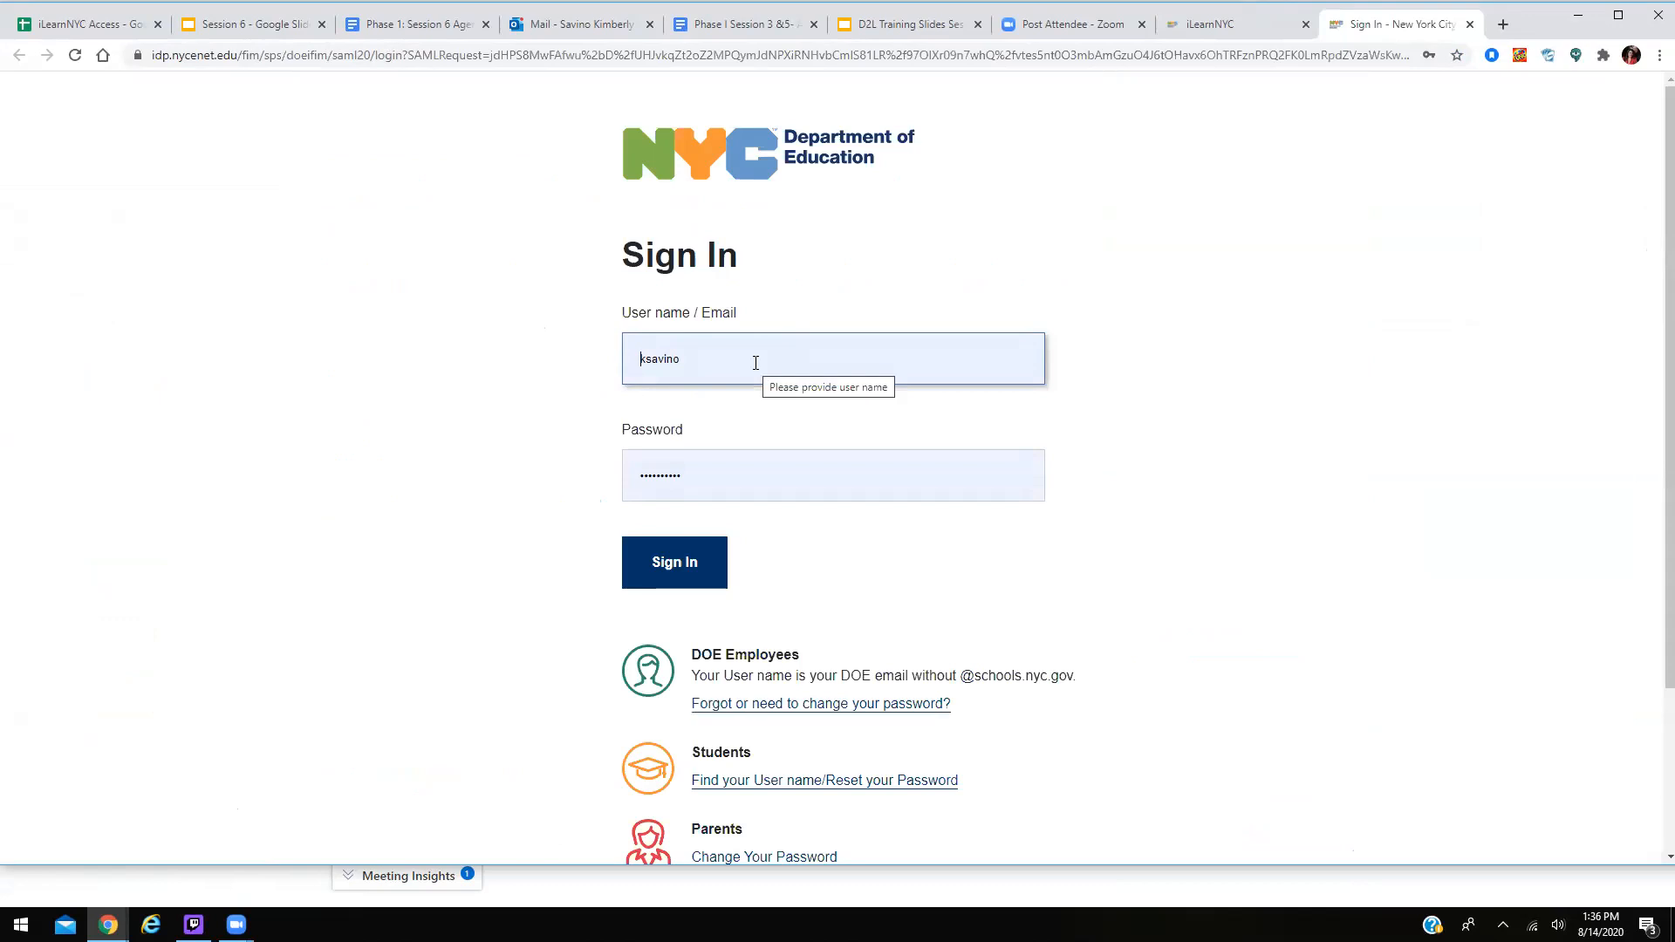
pyautogui.click(701, 466)
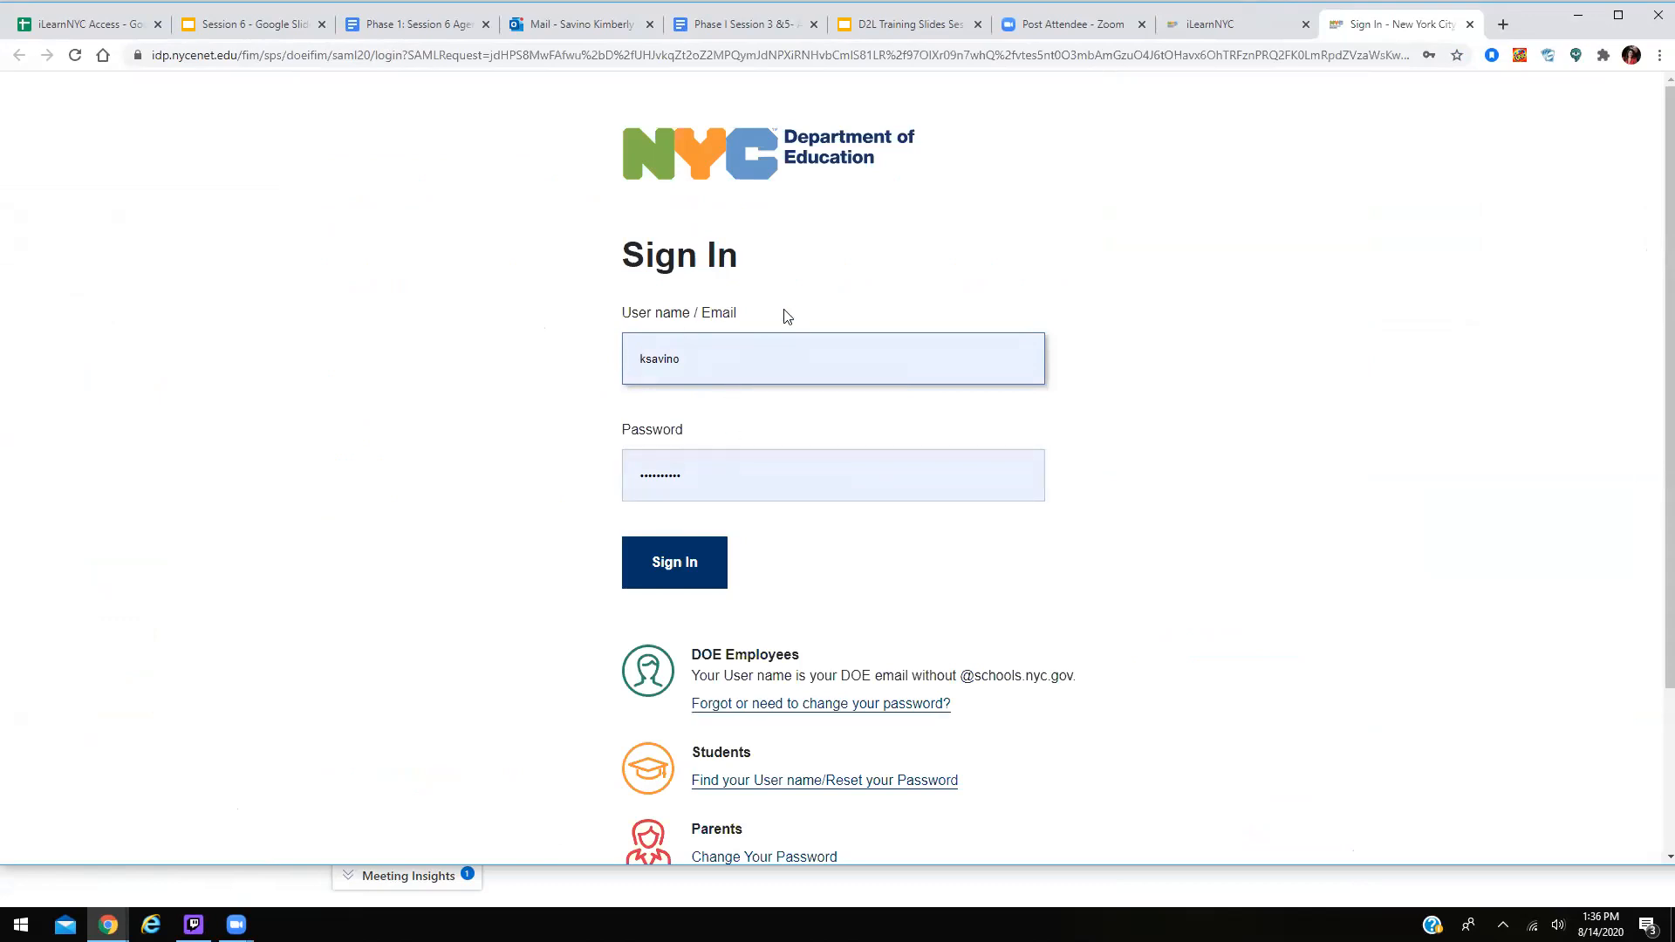
pyautogui.click(708, 577)
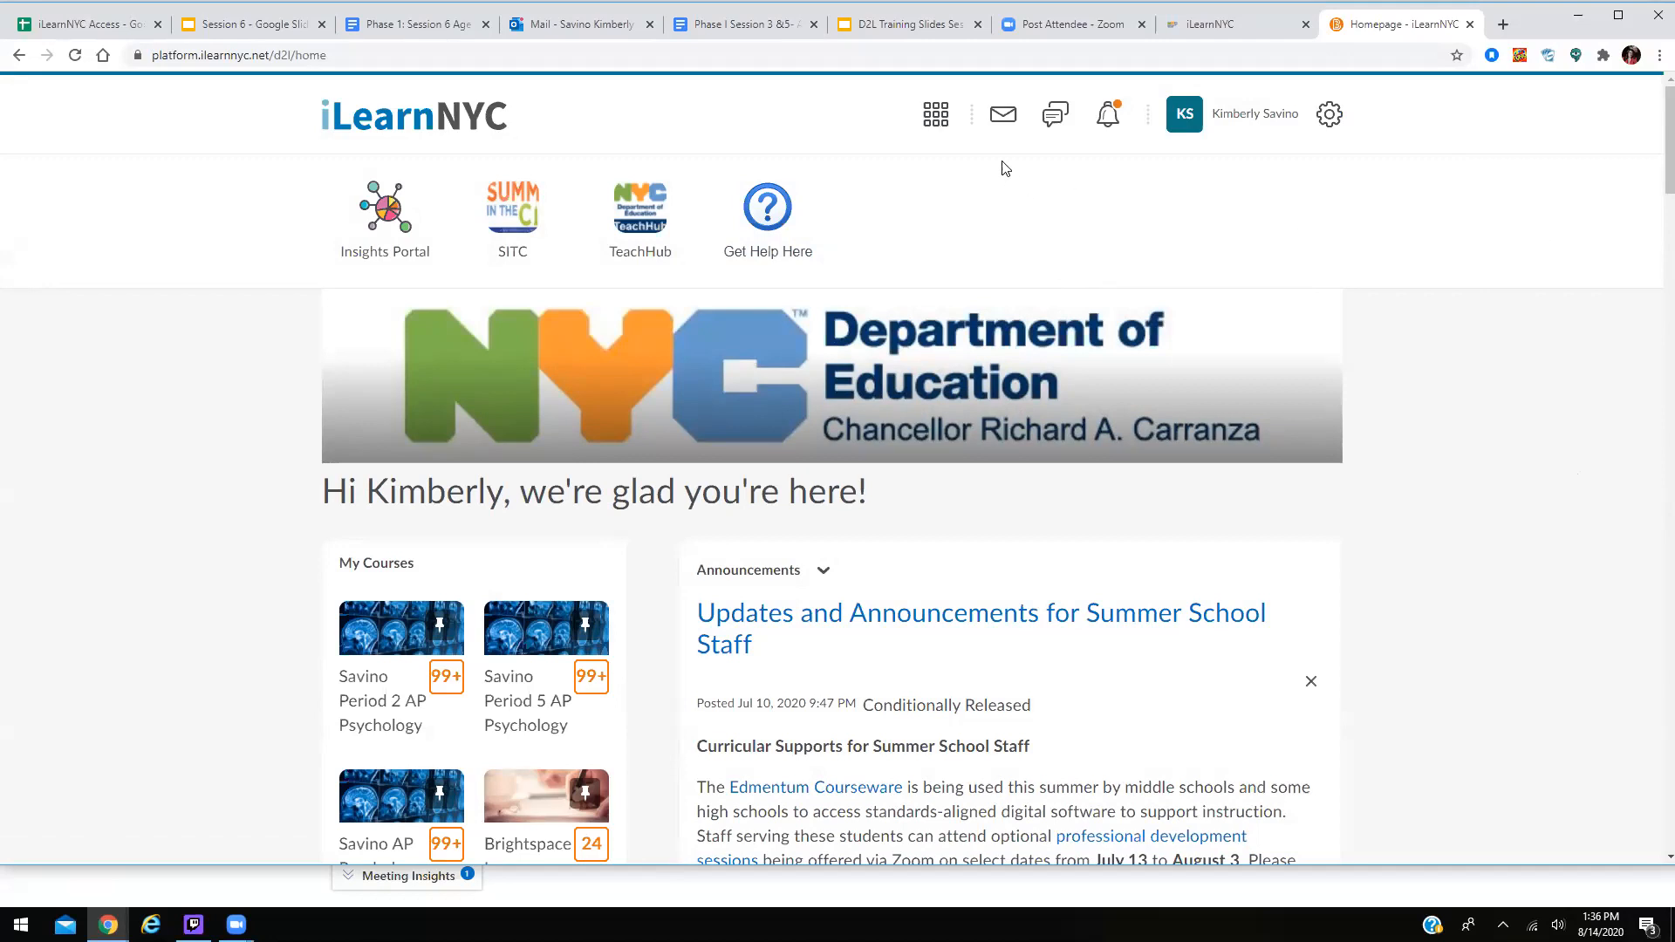
# Open Cohort 204 - Cohort204SandboxCourse from the course selector list.
pyautogui.click(936, 116)
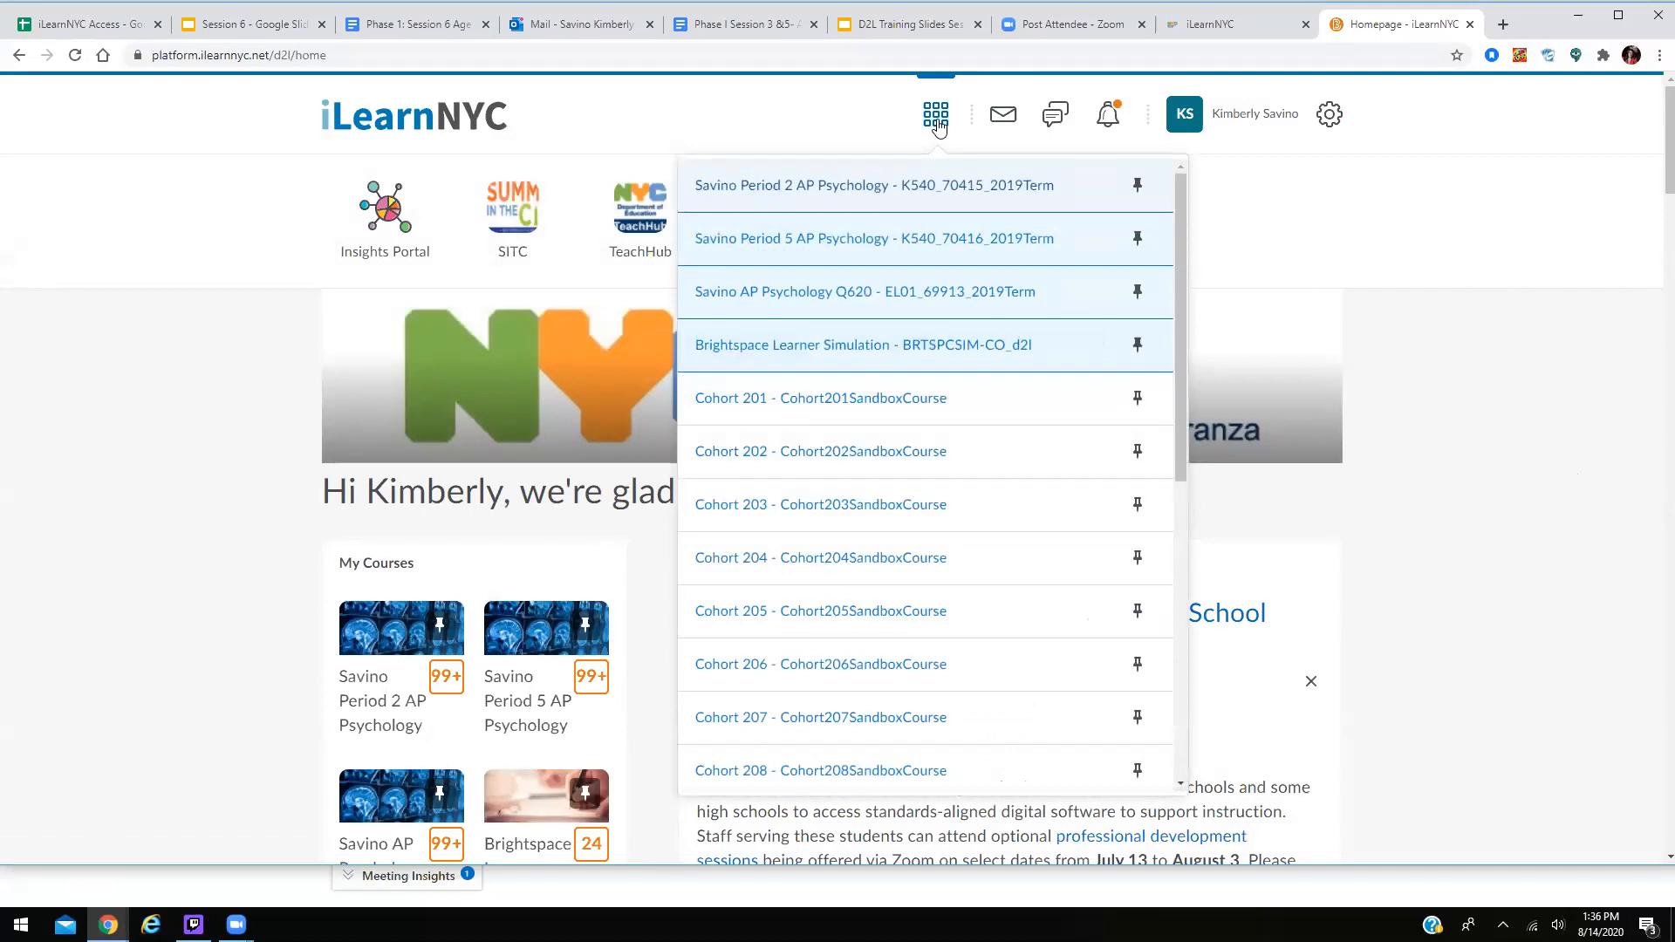
pyautogui.click(908, 566)
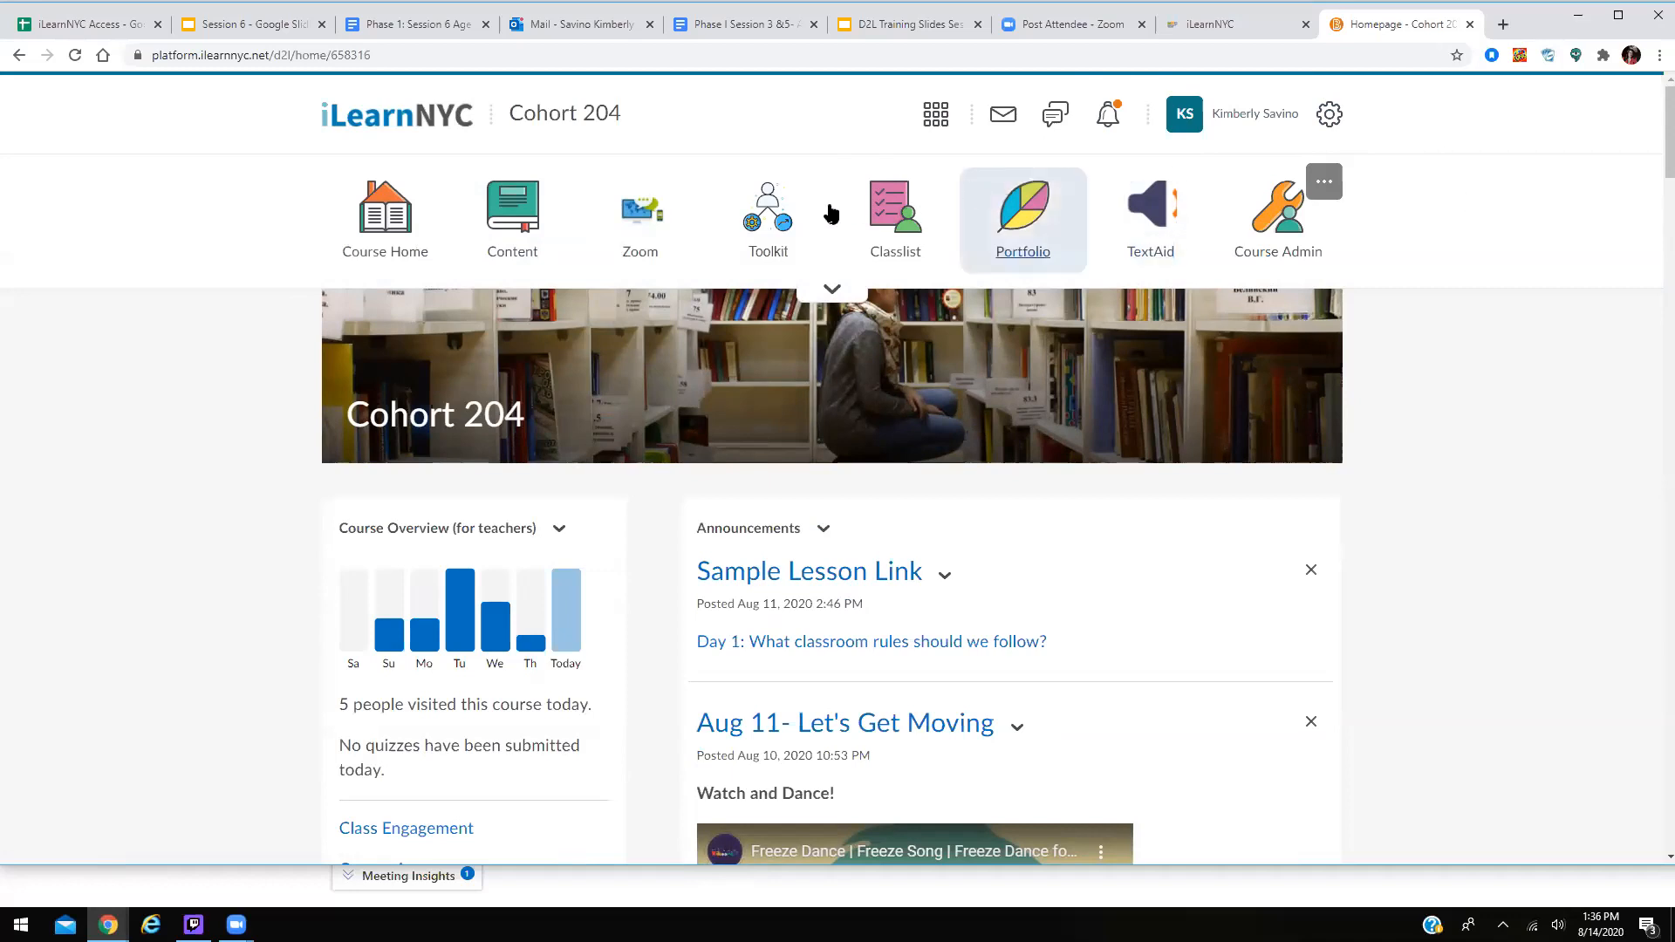
# Go to the Cohort 204 course's Quizzes page from the Toolkit menu.
pyautogui.click(770, 254)
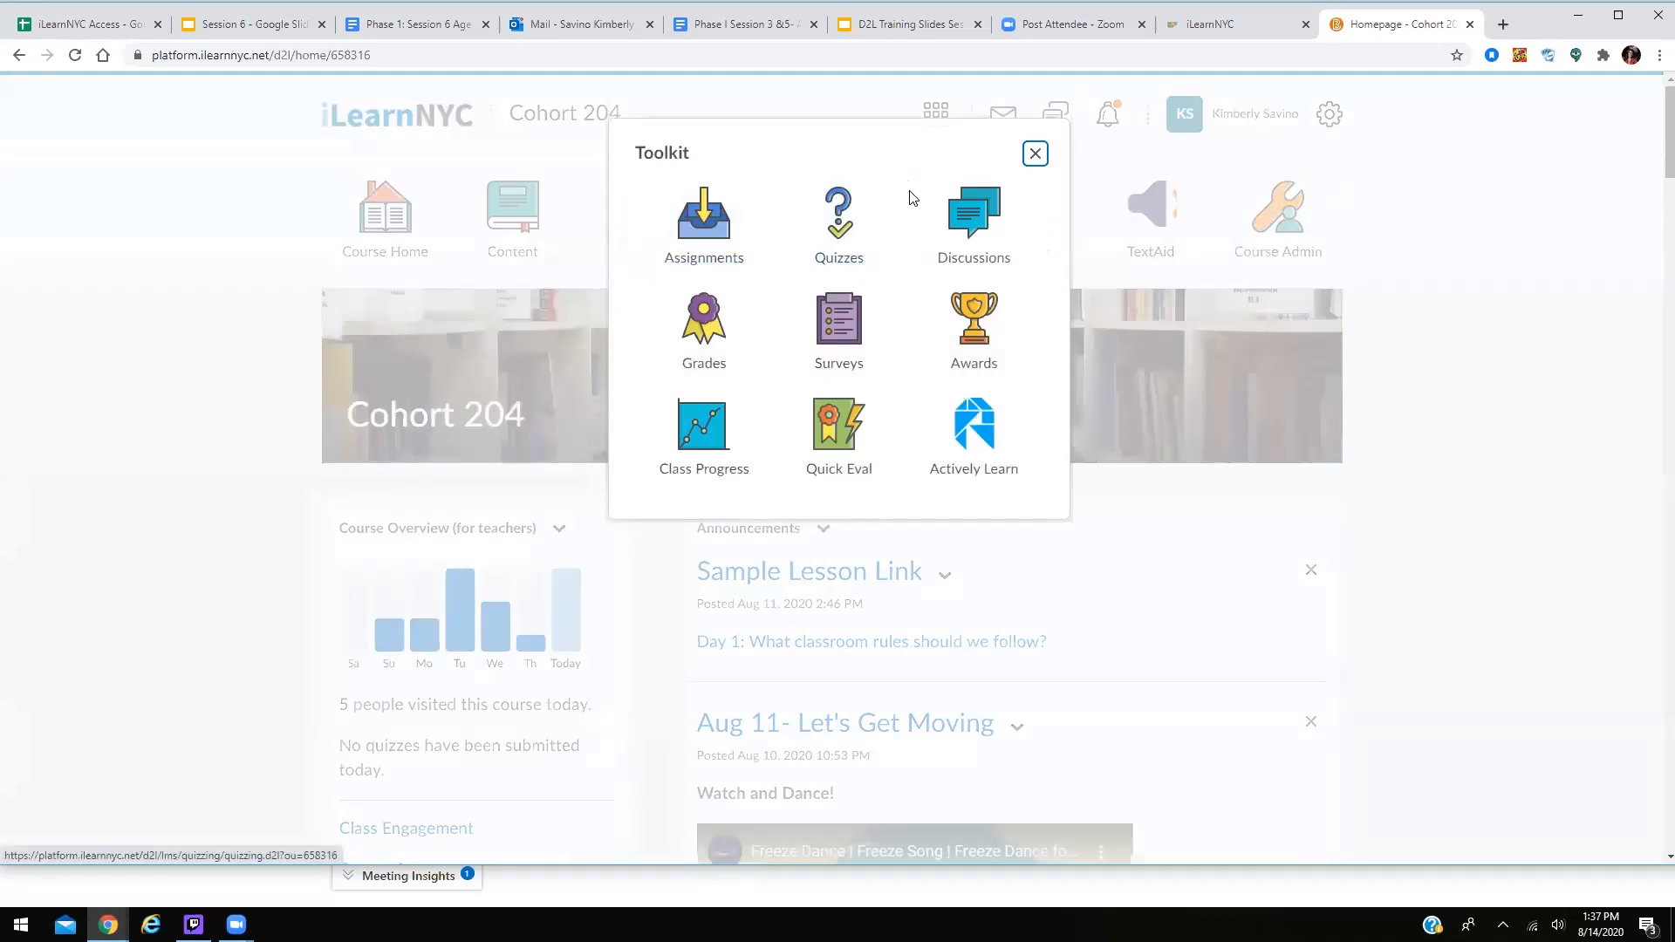
pyautogui.click(1035, 154)
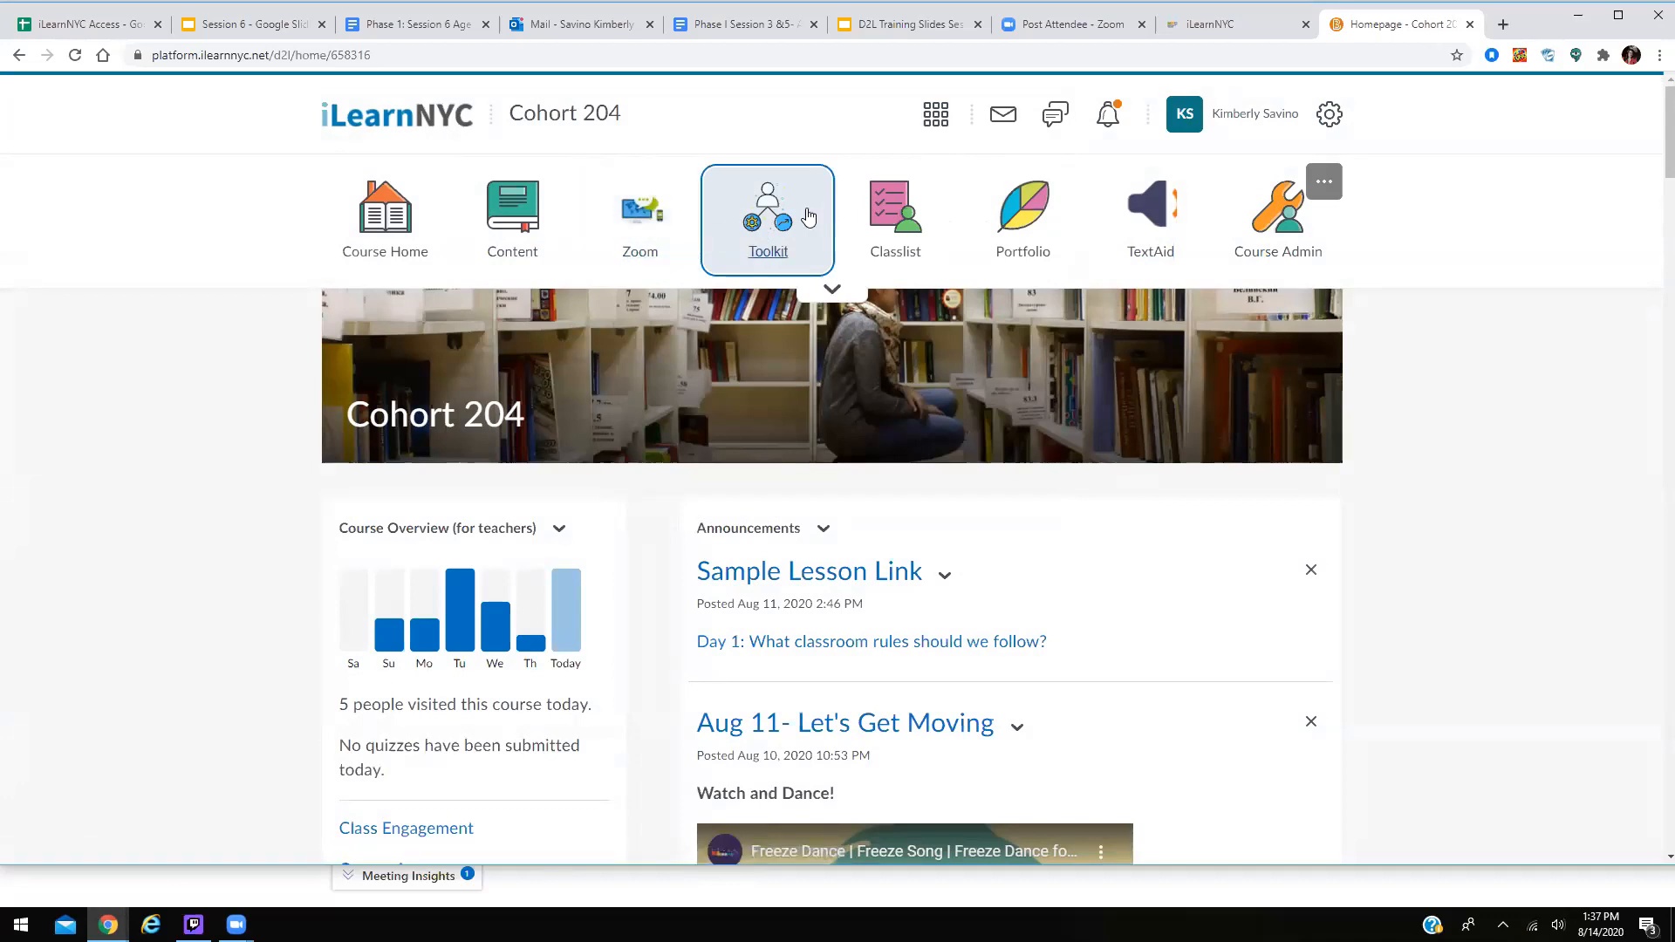
pyautogui.click(779, 255)
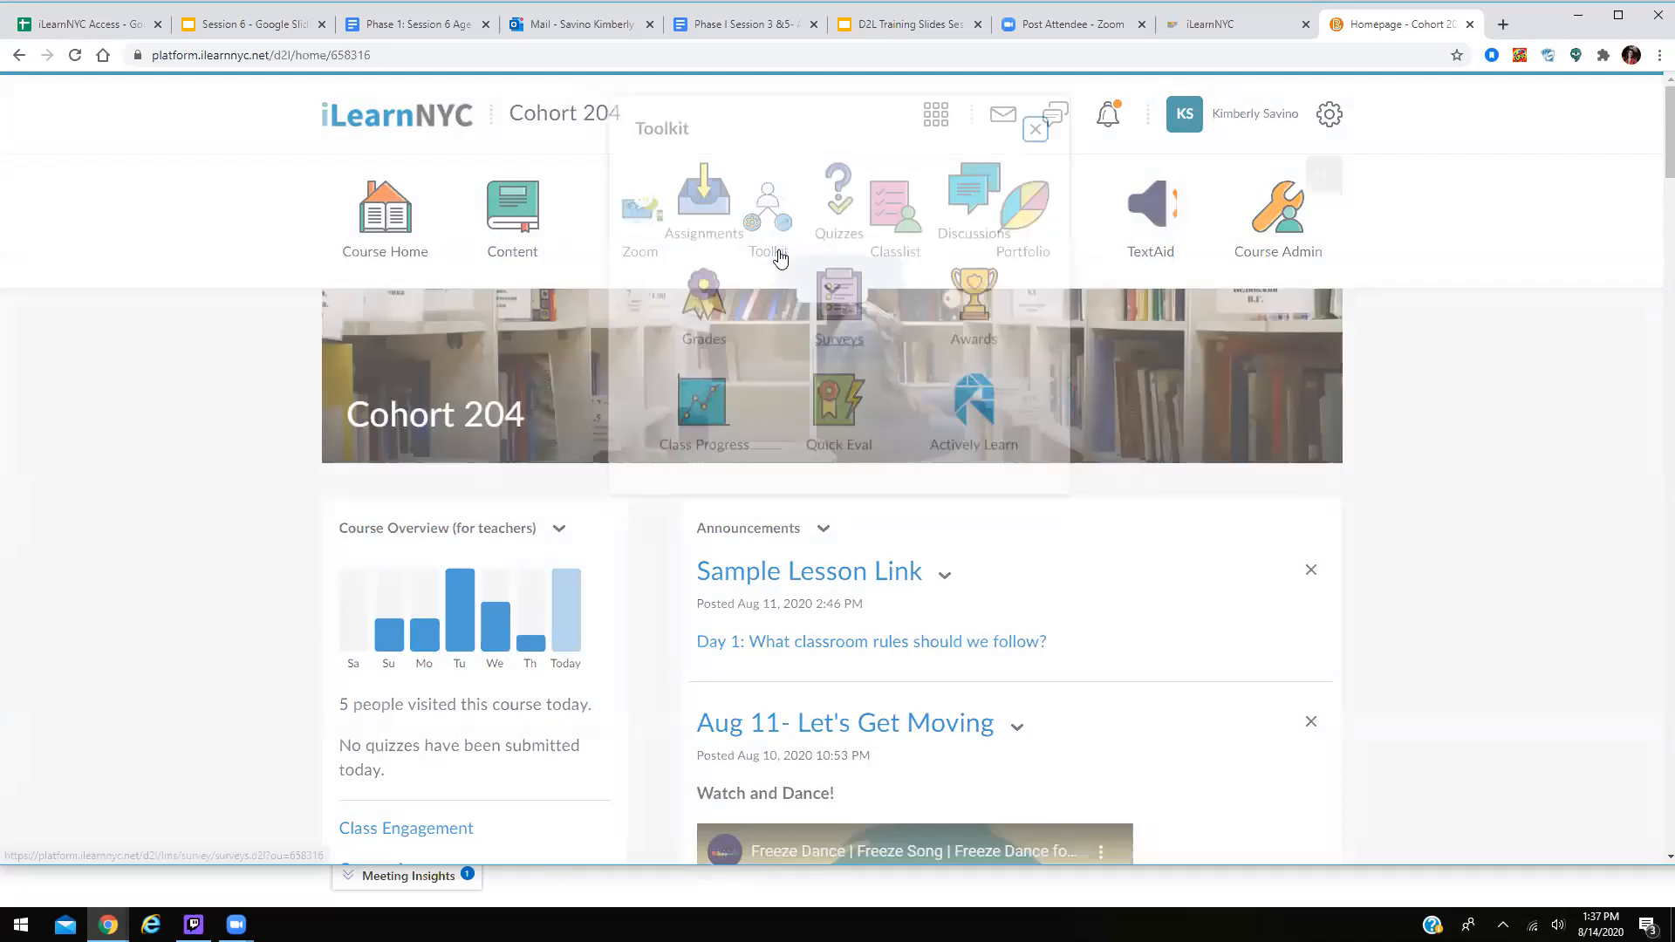
pyautogui.click(860, 242)
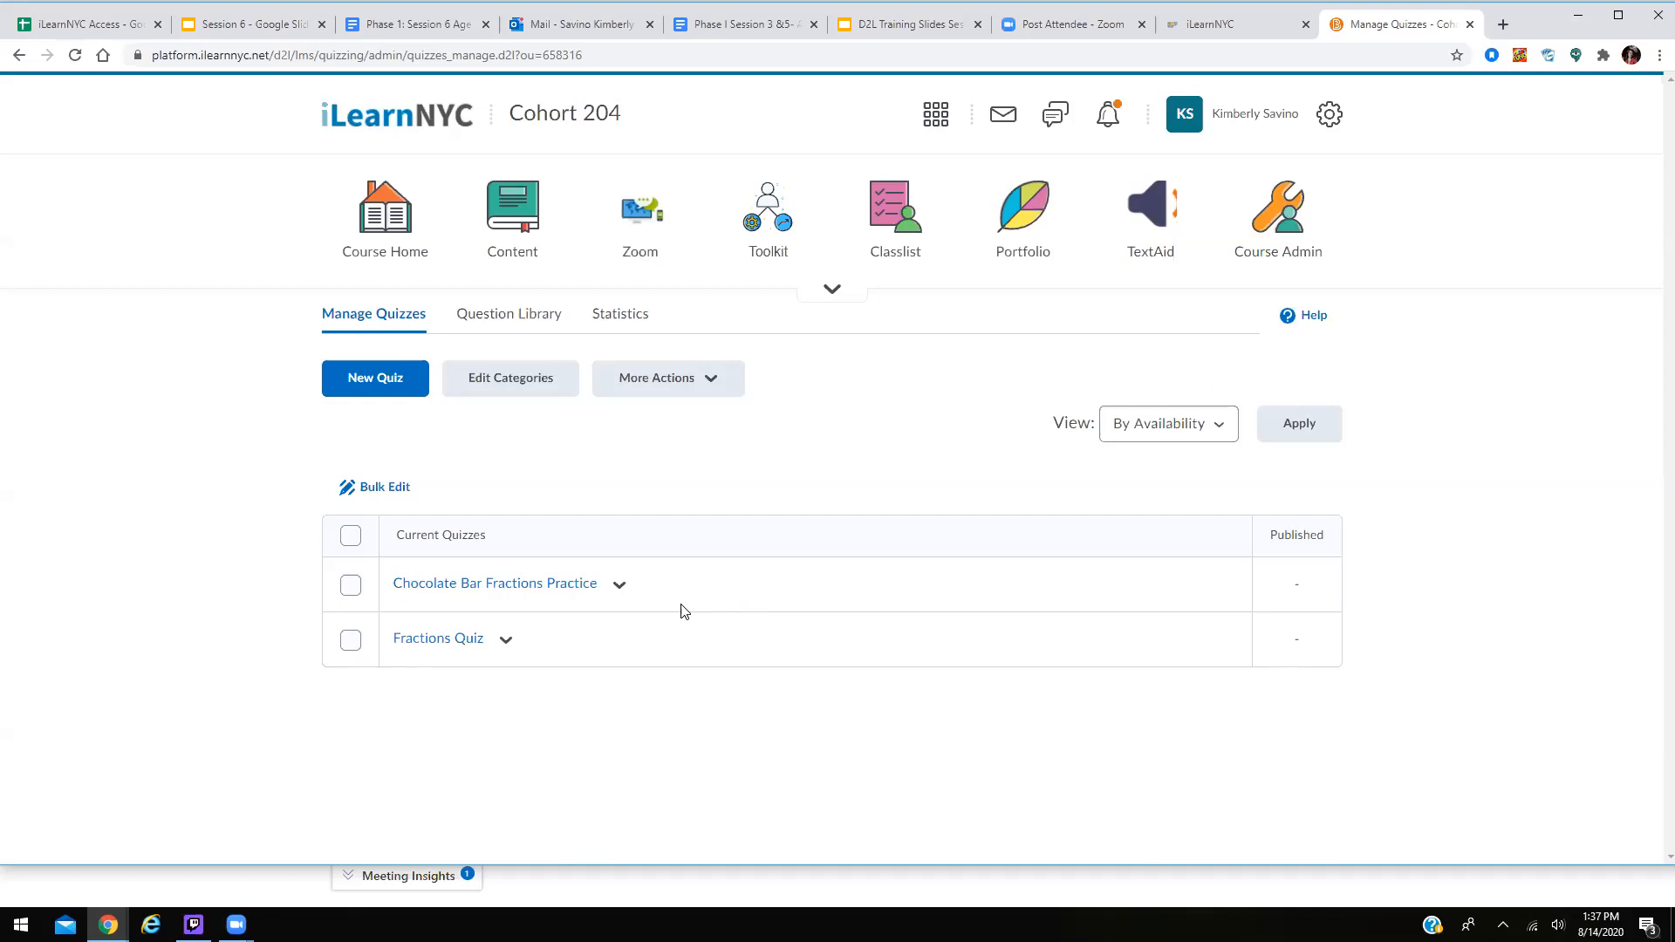
# Open Fractions Quiz for editing and scroll down to its Quiz Questions list.
pyautogui.click(429, 648)
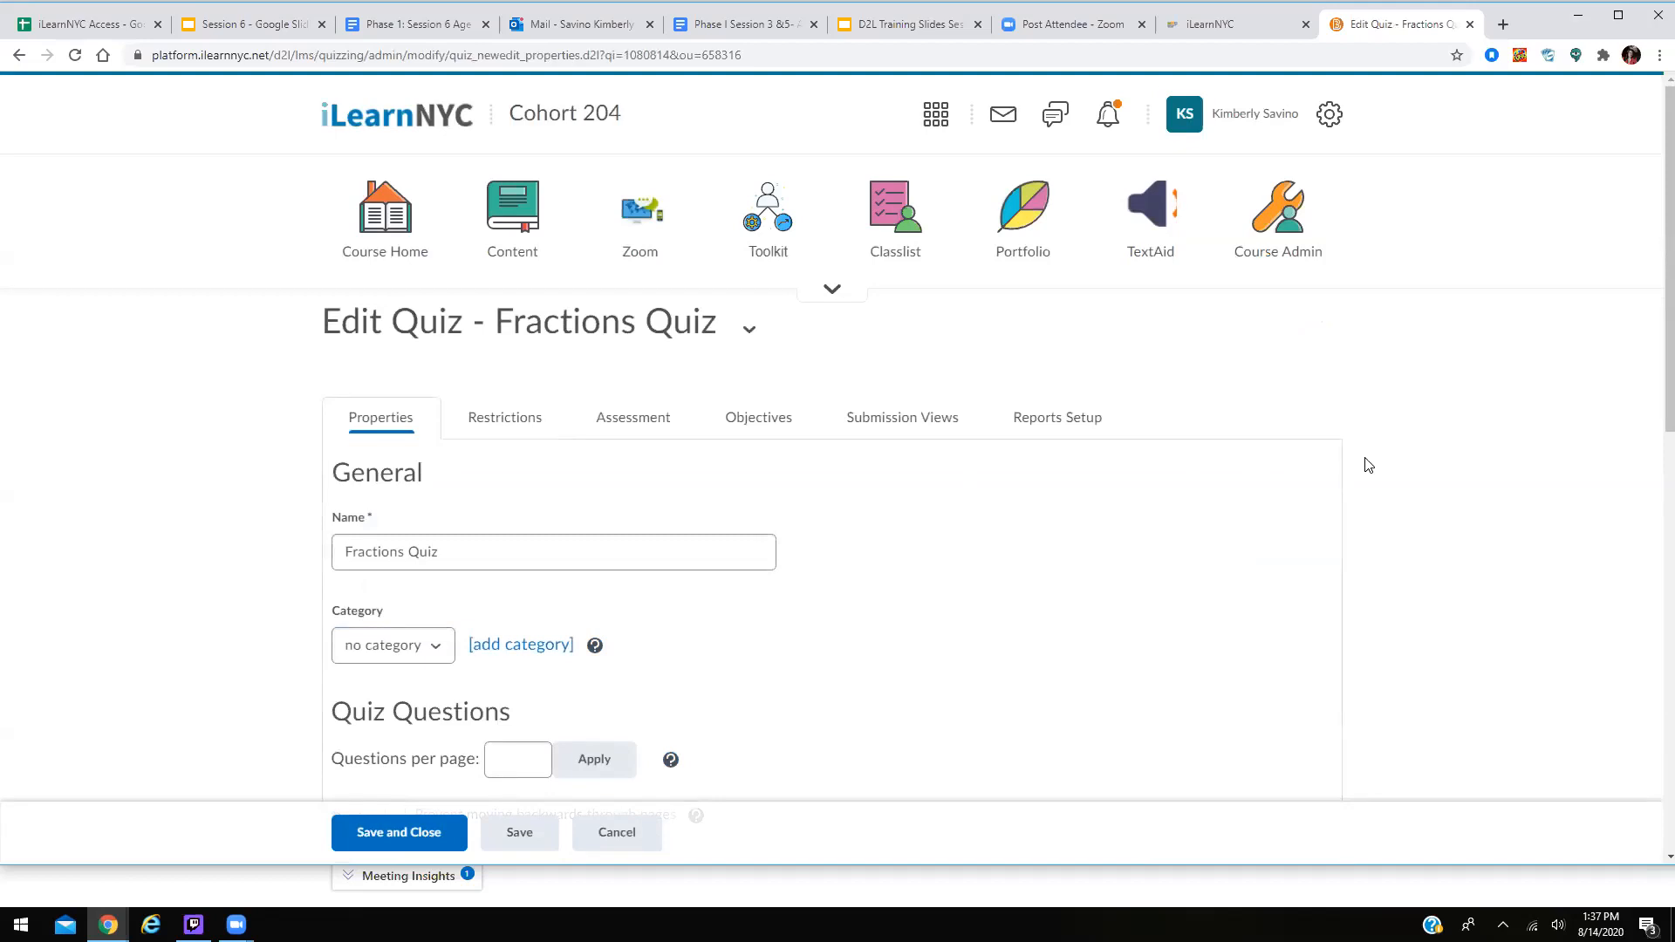
pyautogui.scroll(-3, 1193, 500)
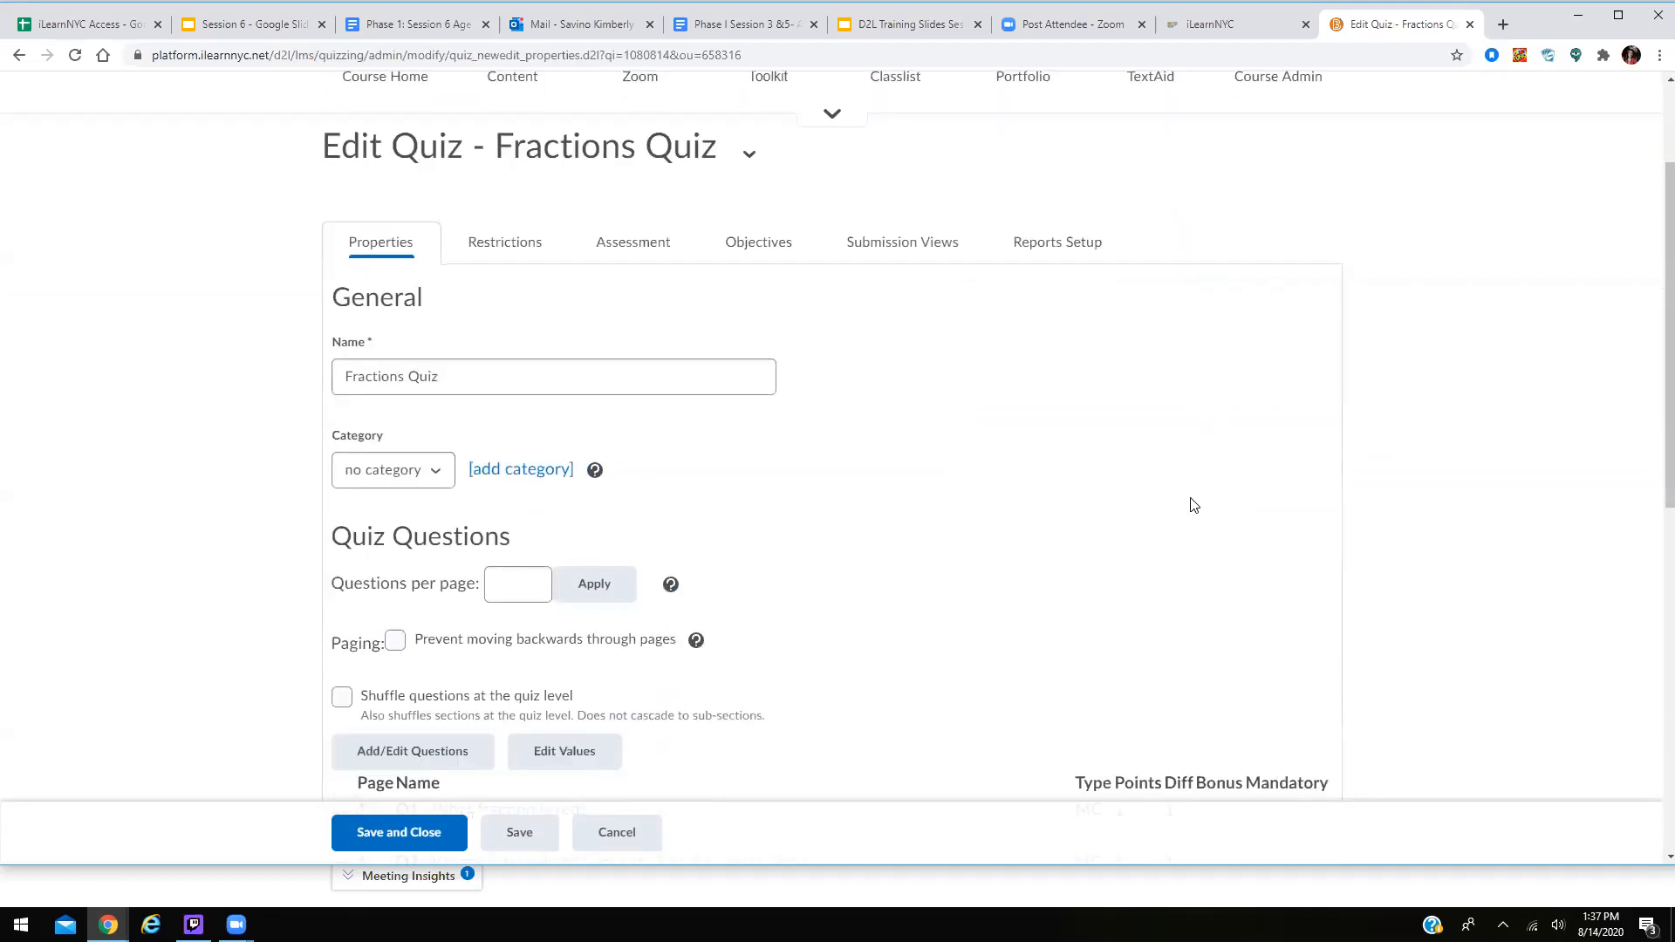
pyautogui.scroll(-2, 1175, 512)
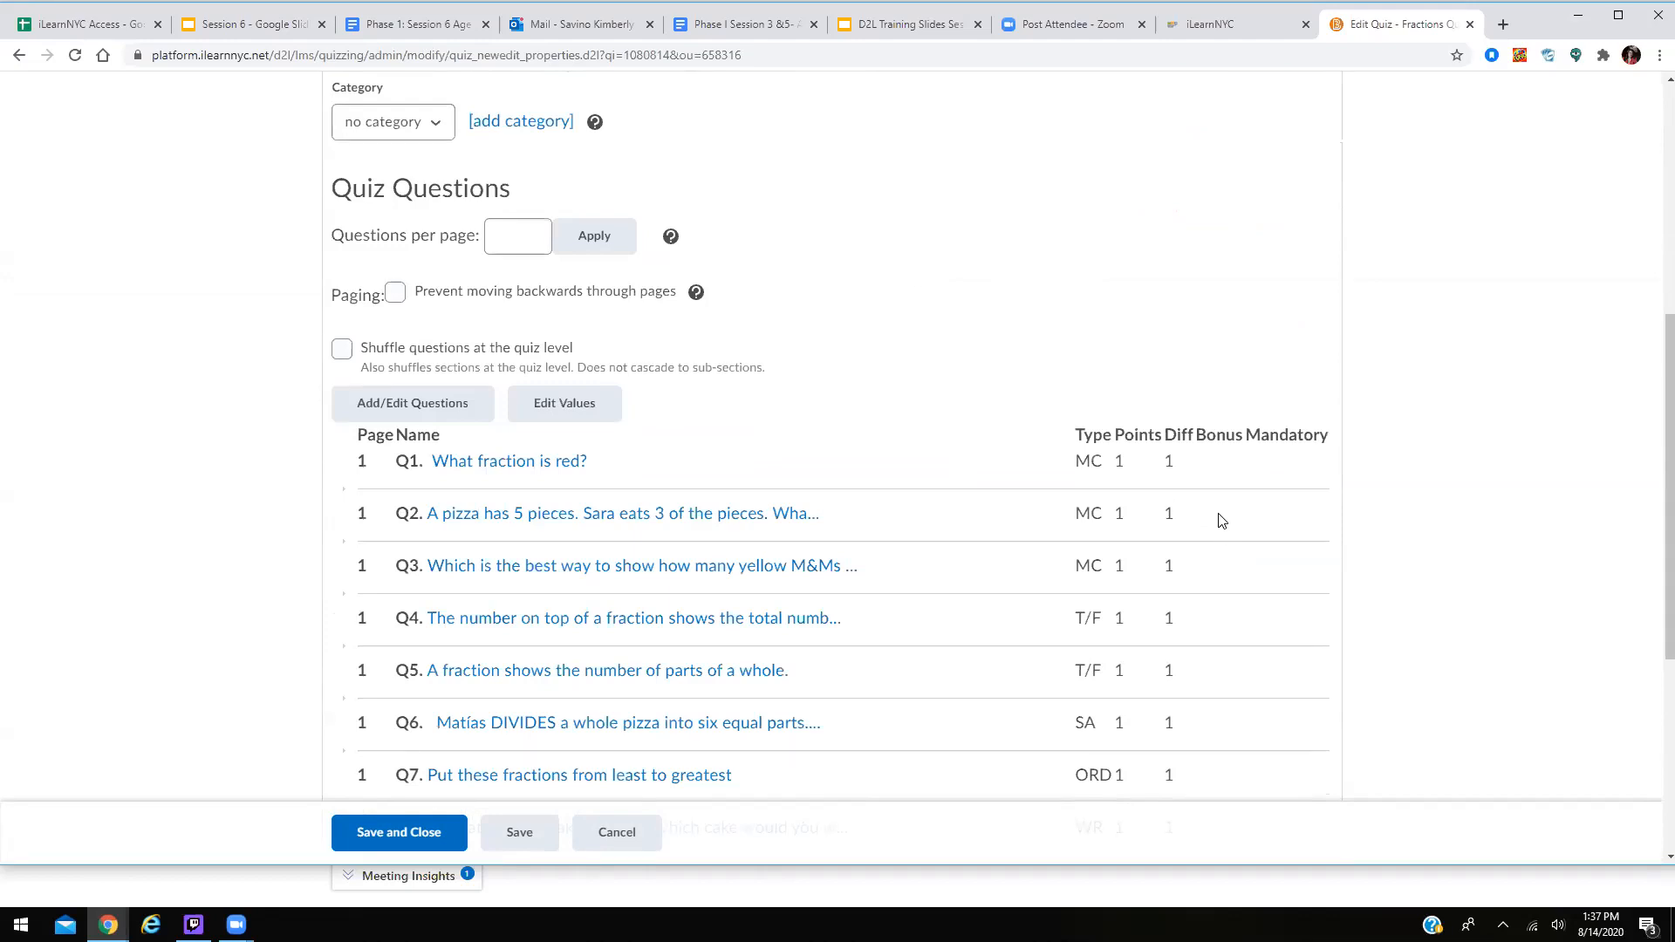
pyautogui.click(663, 572)
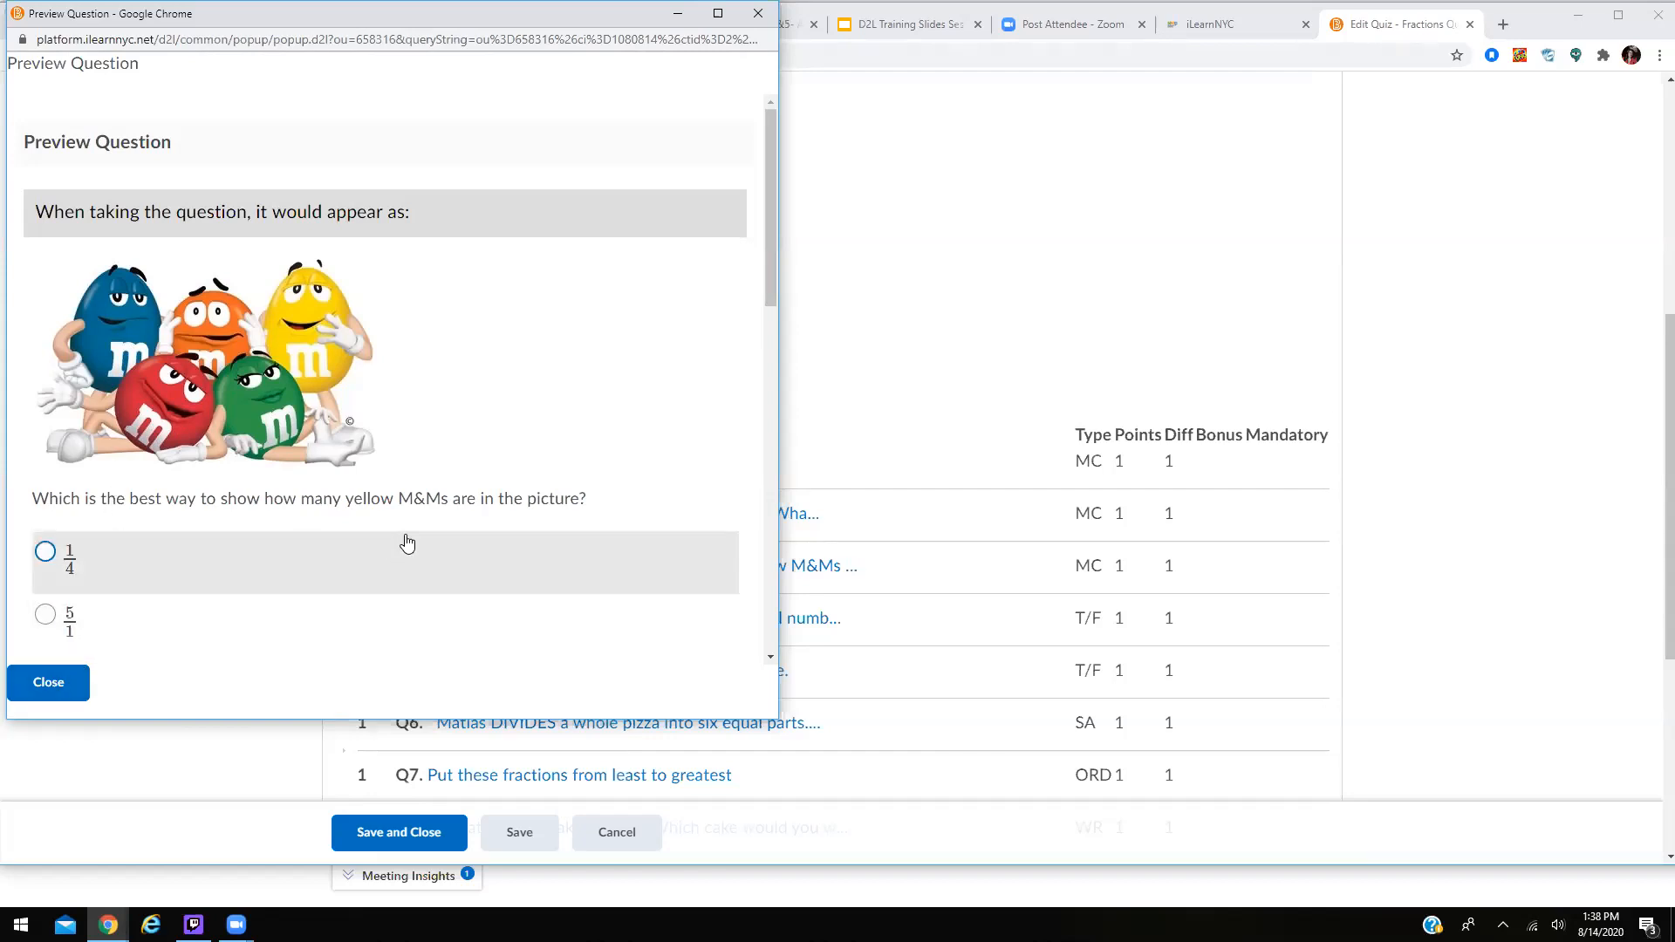
pyautogui.scroll(-10, 476, 506)
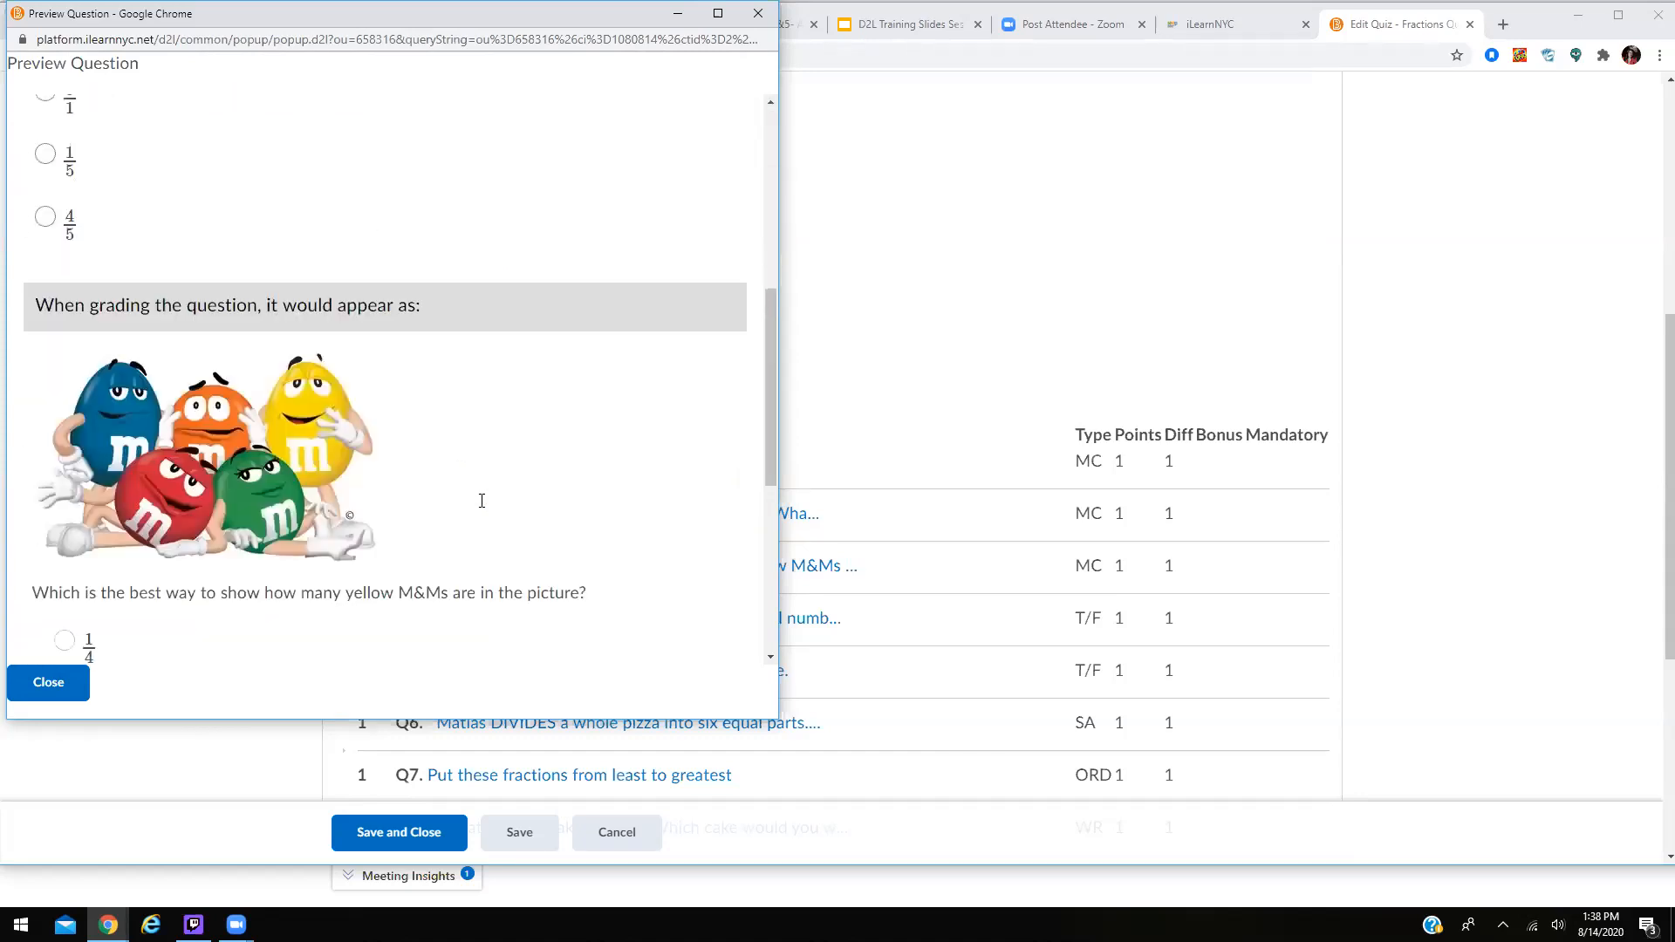
pyautogui.scroll(10, 482, 502)
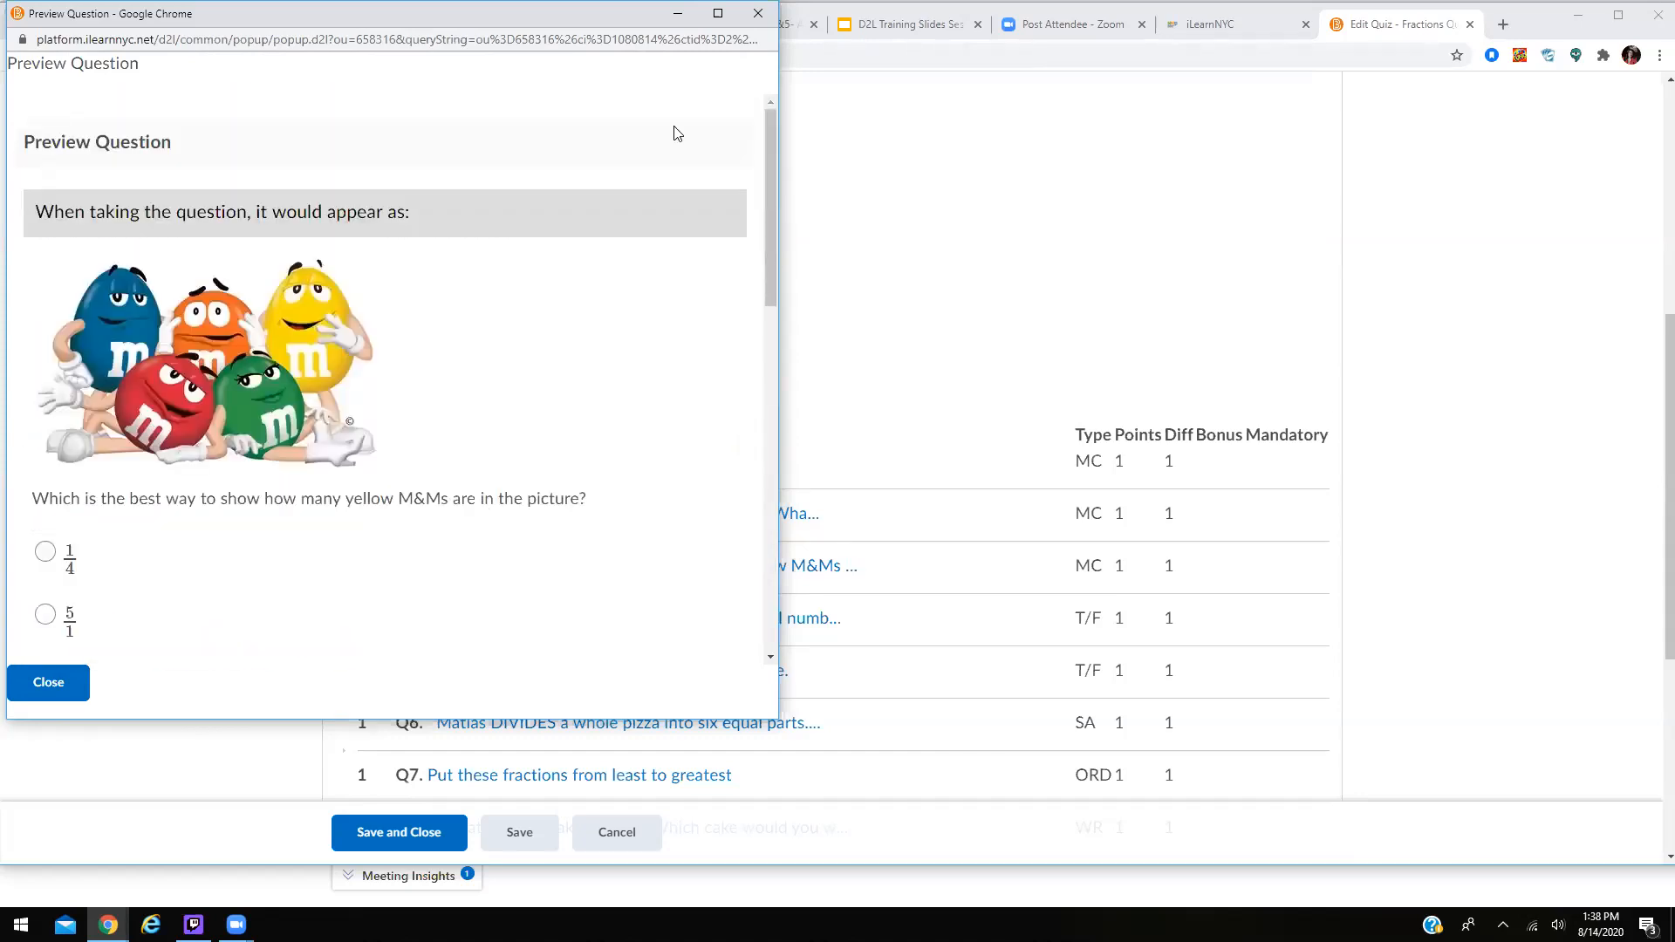
pyautogui.click(758, 14)
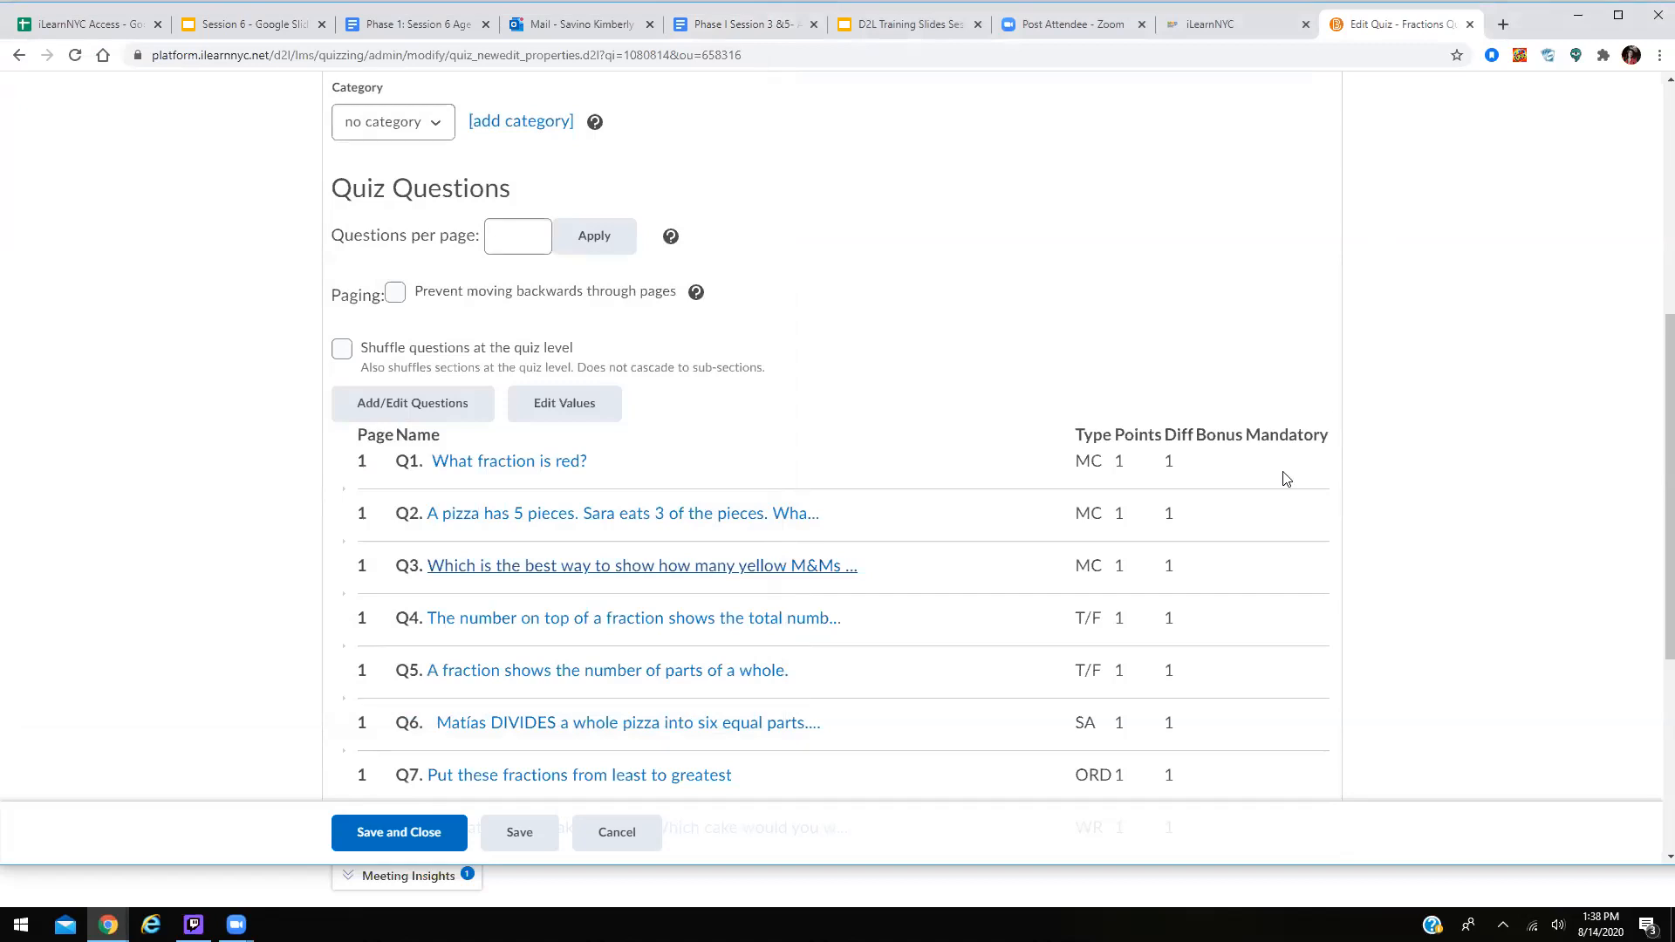
pyautogui.click(761, 620)
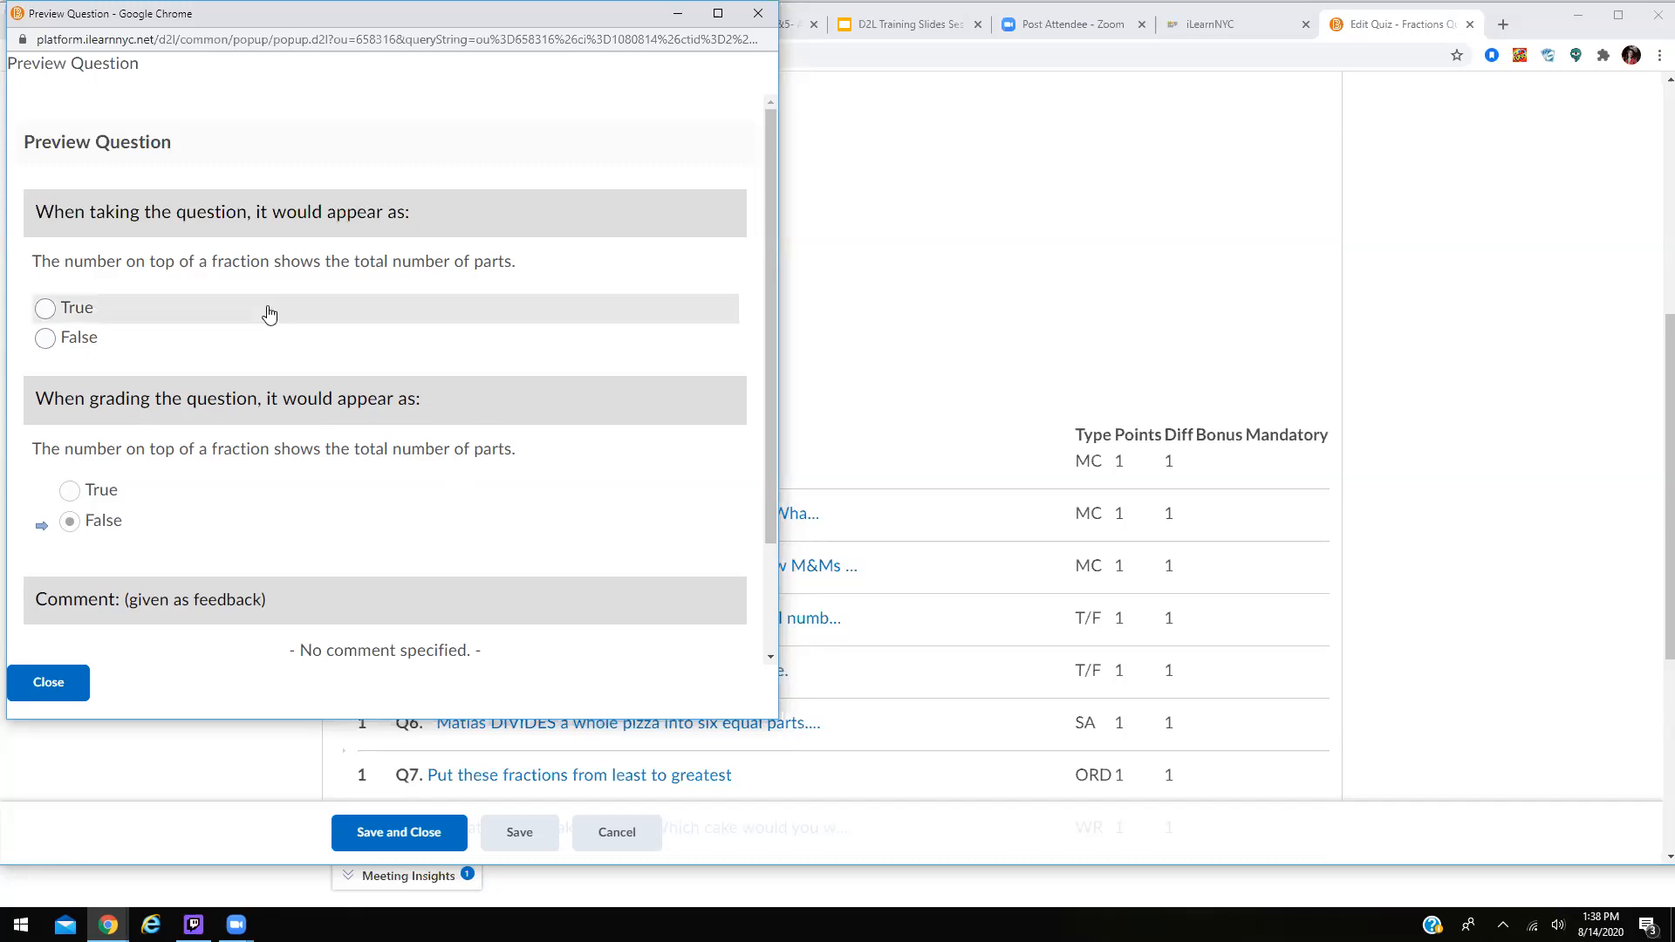
pyautogui.click(758, 13)
pyautogui.scroll(-1, 1200, 288)
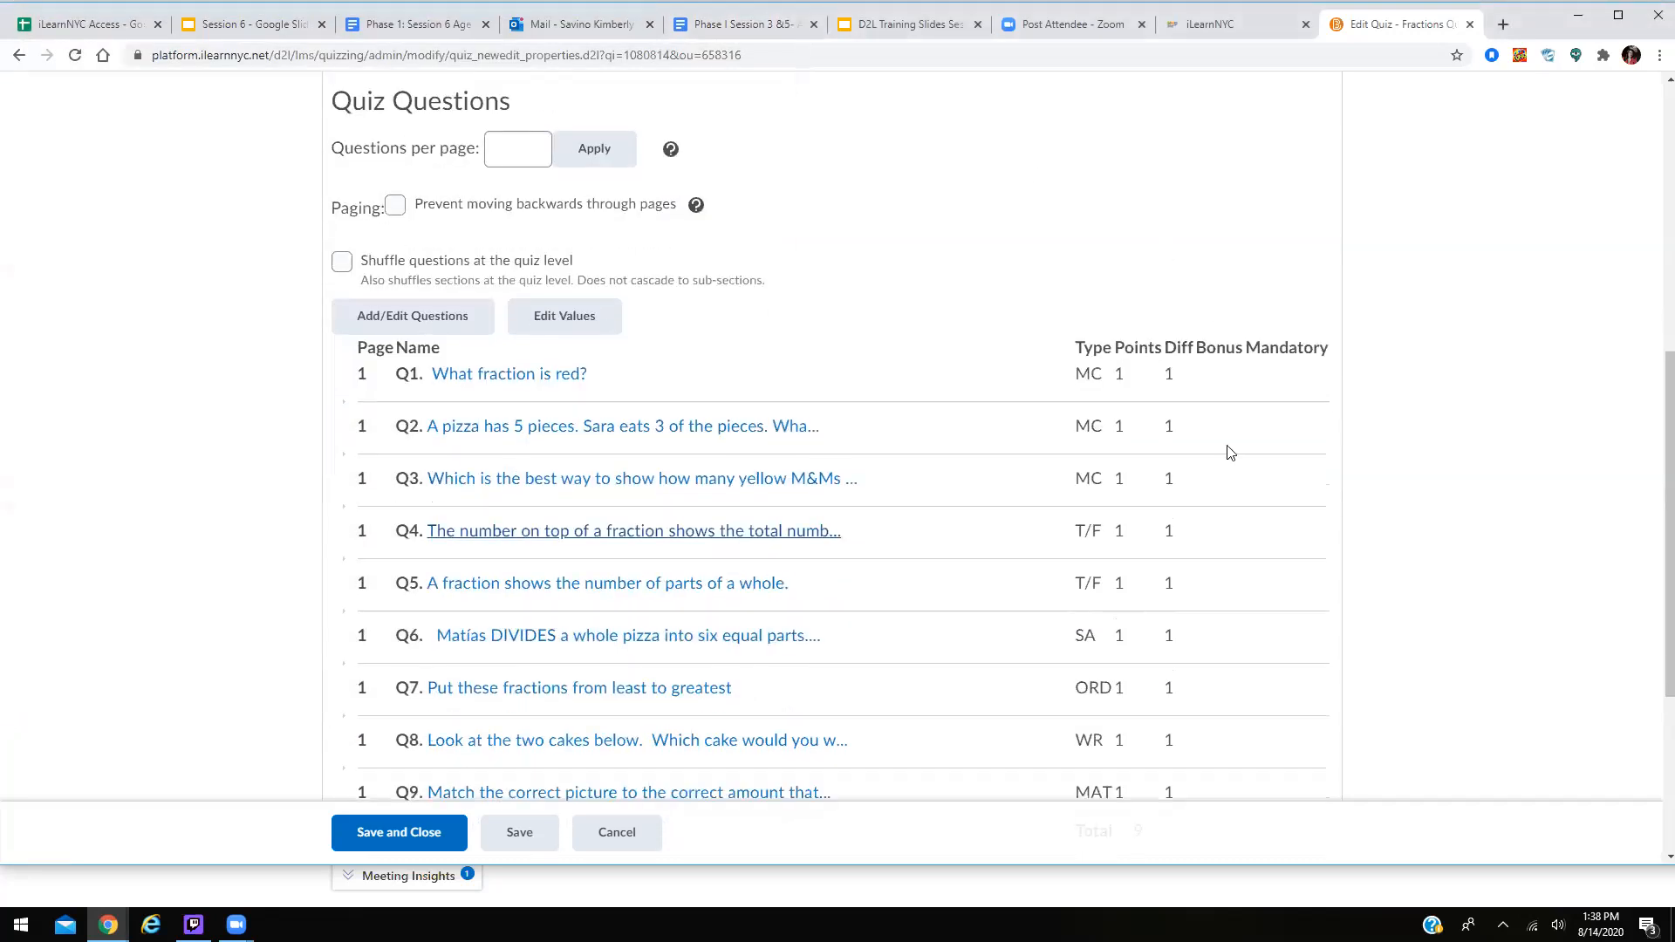
# Preview short-answer Q6 and ordering Q7 (correct order 2, 3, 1), then close the preview.
pyautogui.click(763, 638)
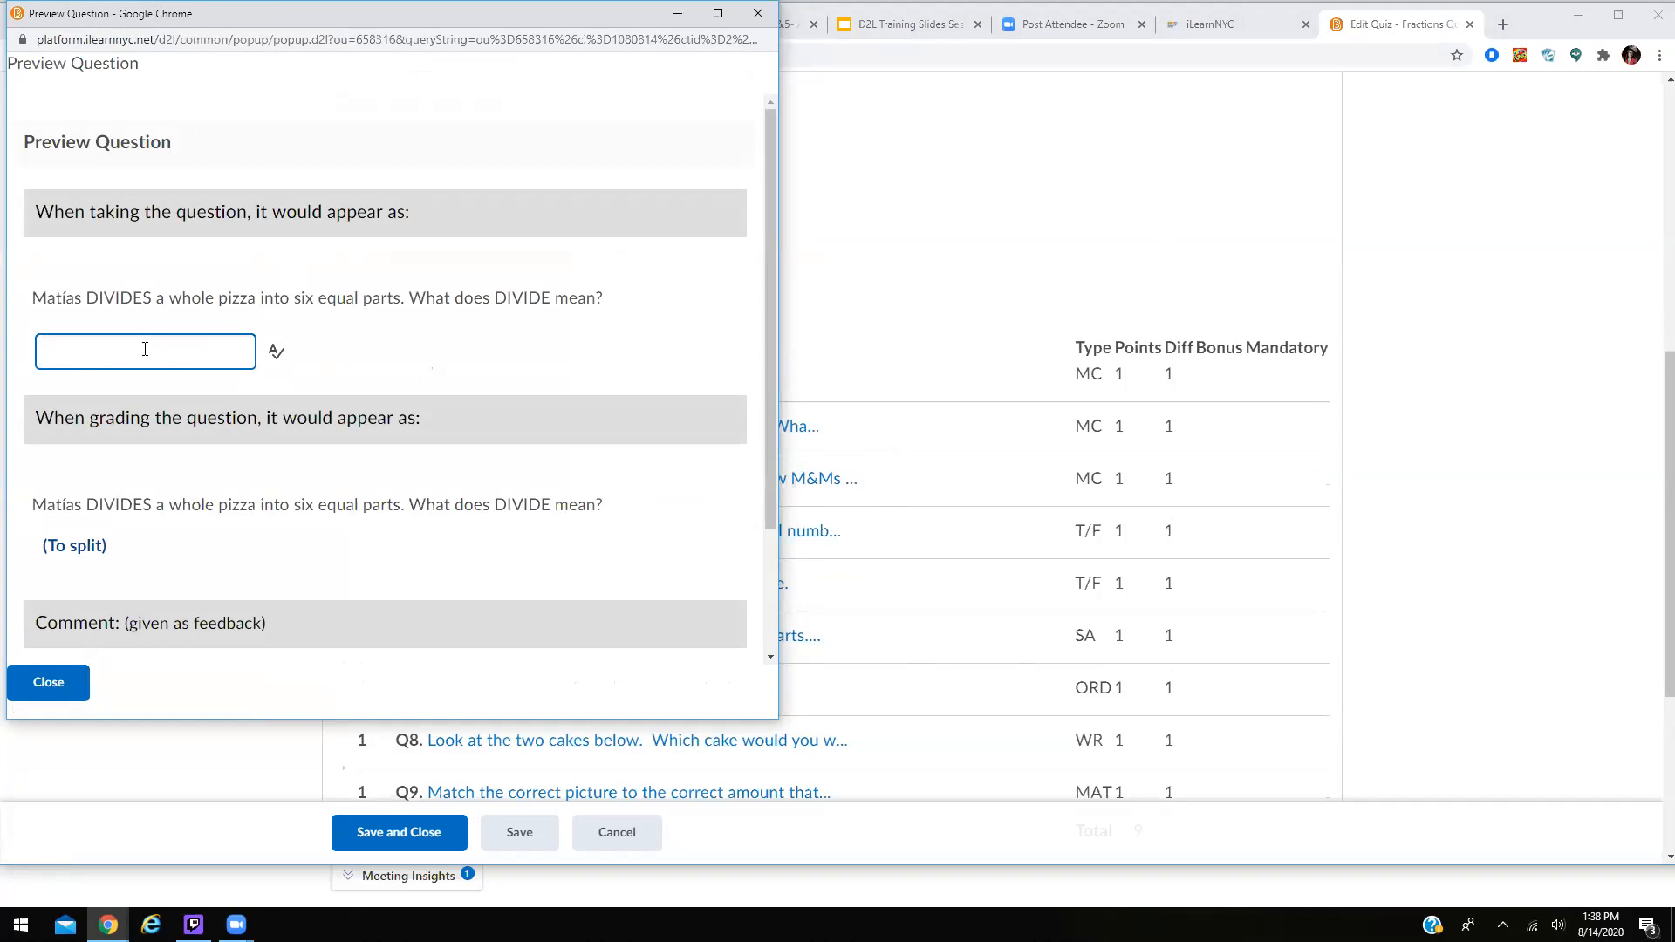
pyautogui.click(764, 13)
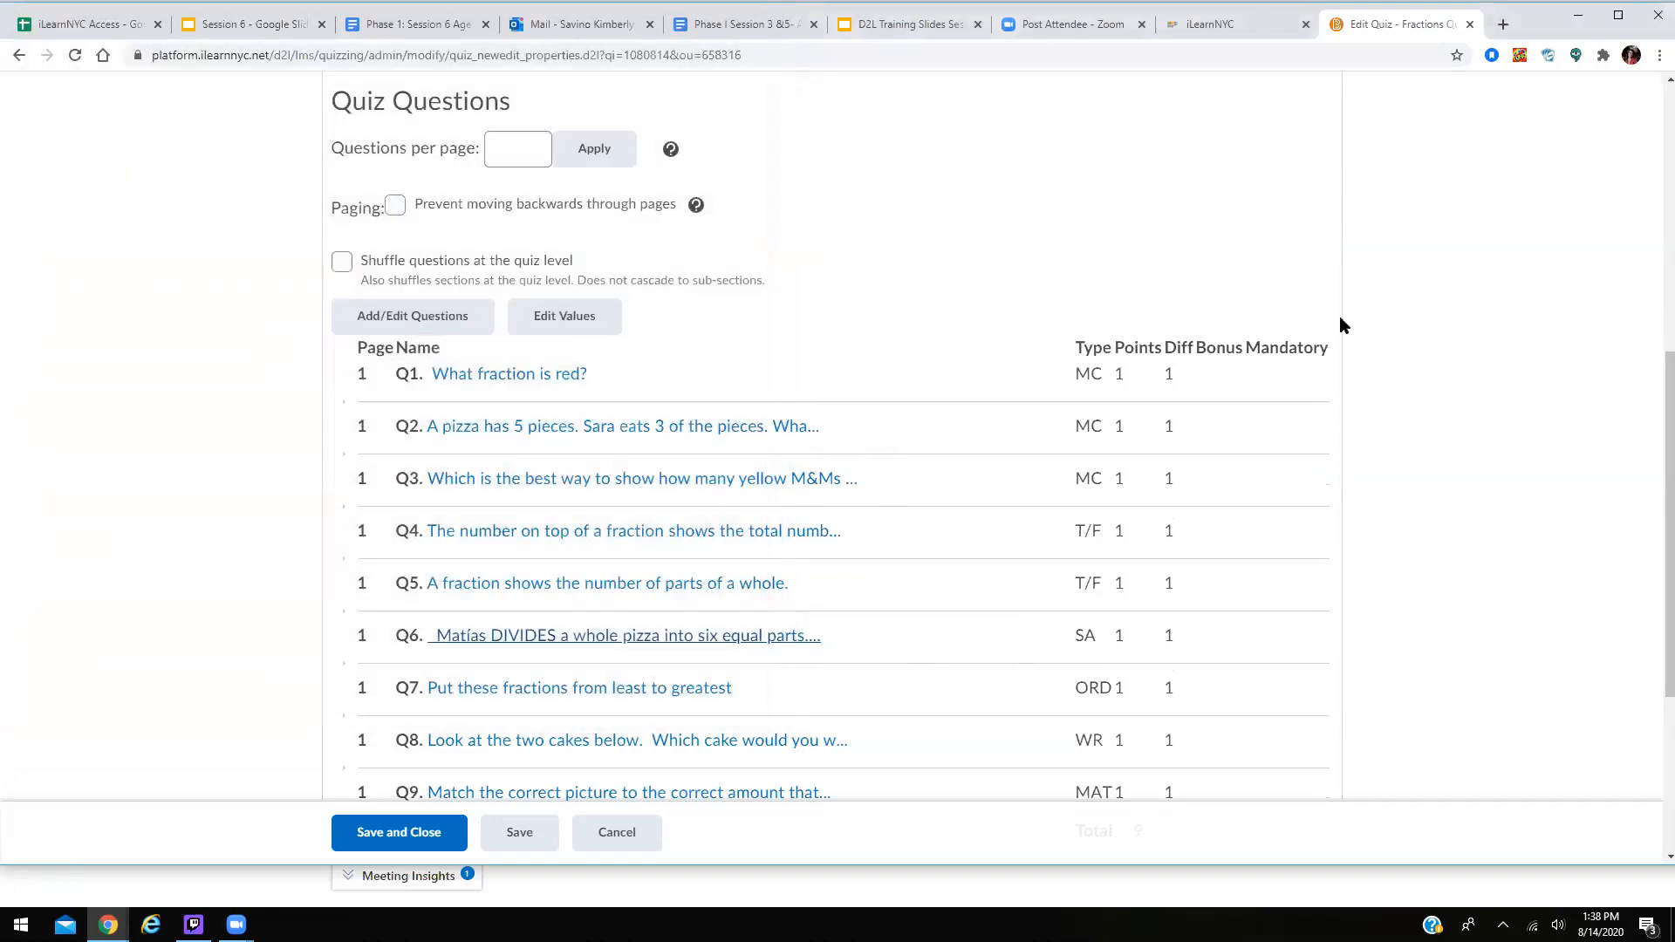
pyautogui.click(699, 689)
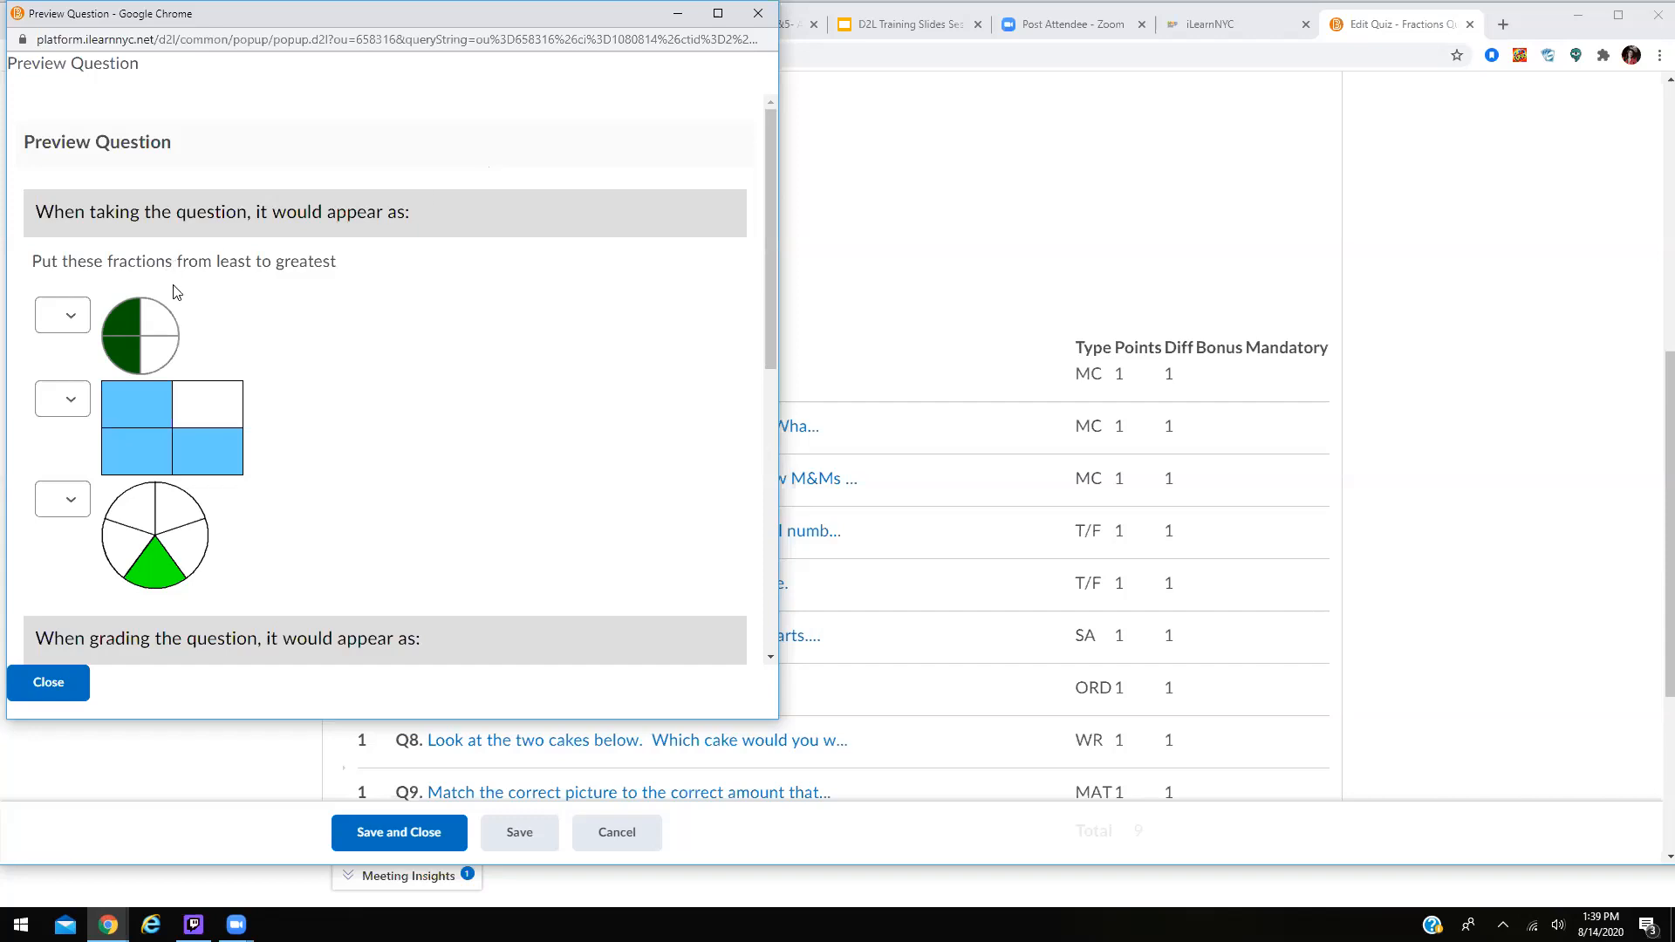
pyautogui.scroll(-2, 567, 404)
pyautogui.scroll(-3, 567, 404)
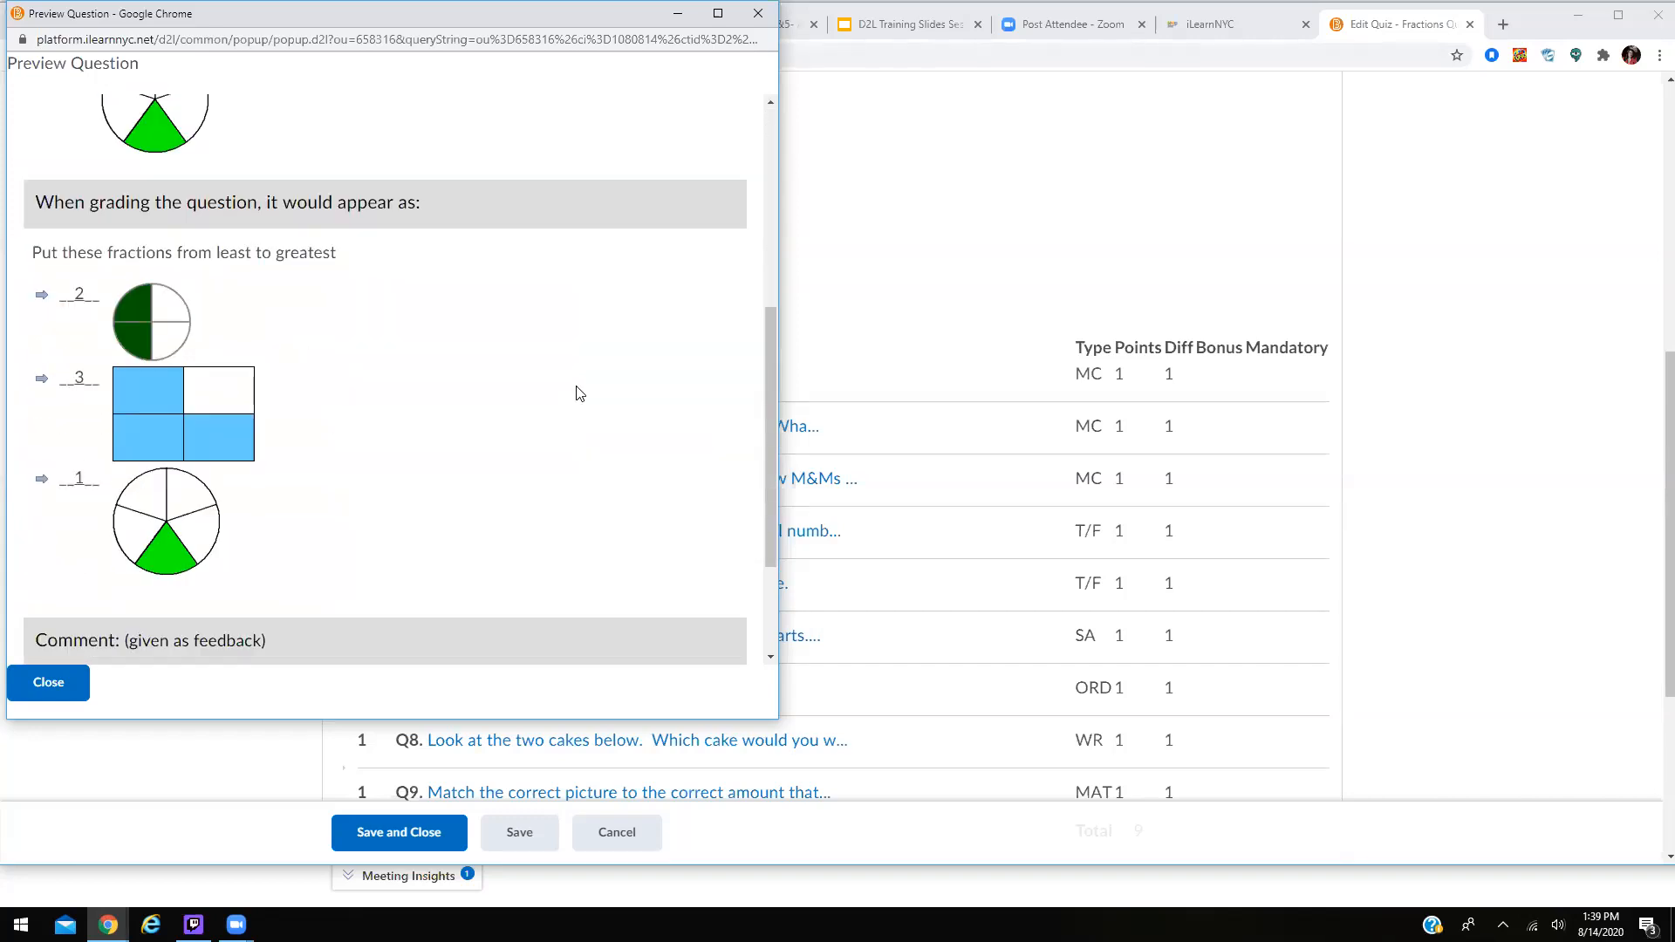
pyautogui.click(758, 14)
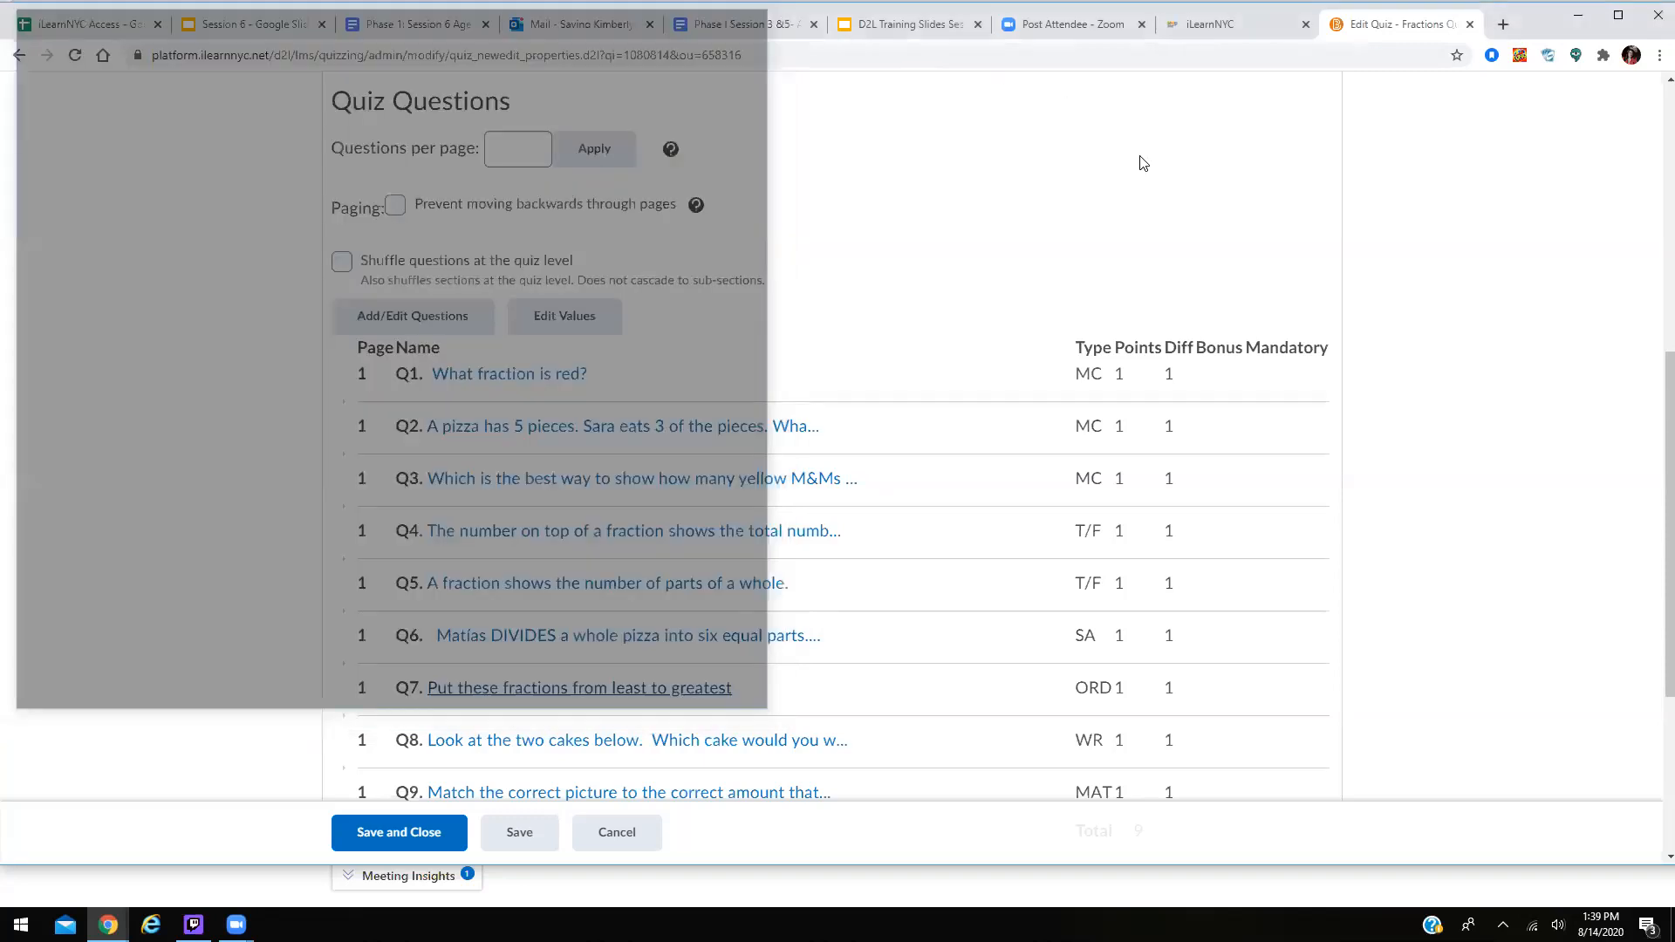
pyautogui.click(785, 743)
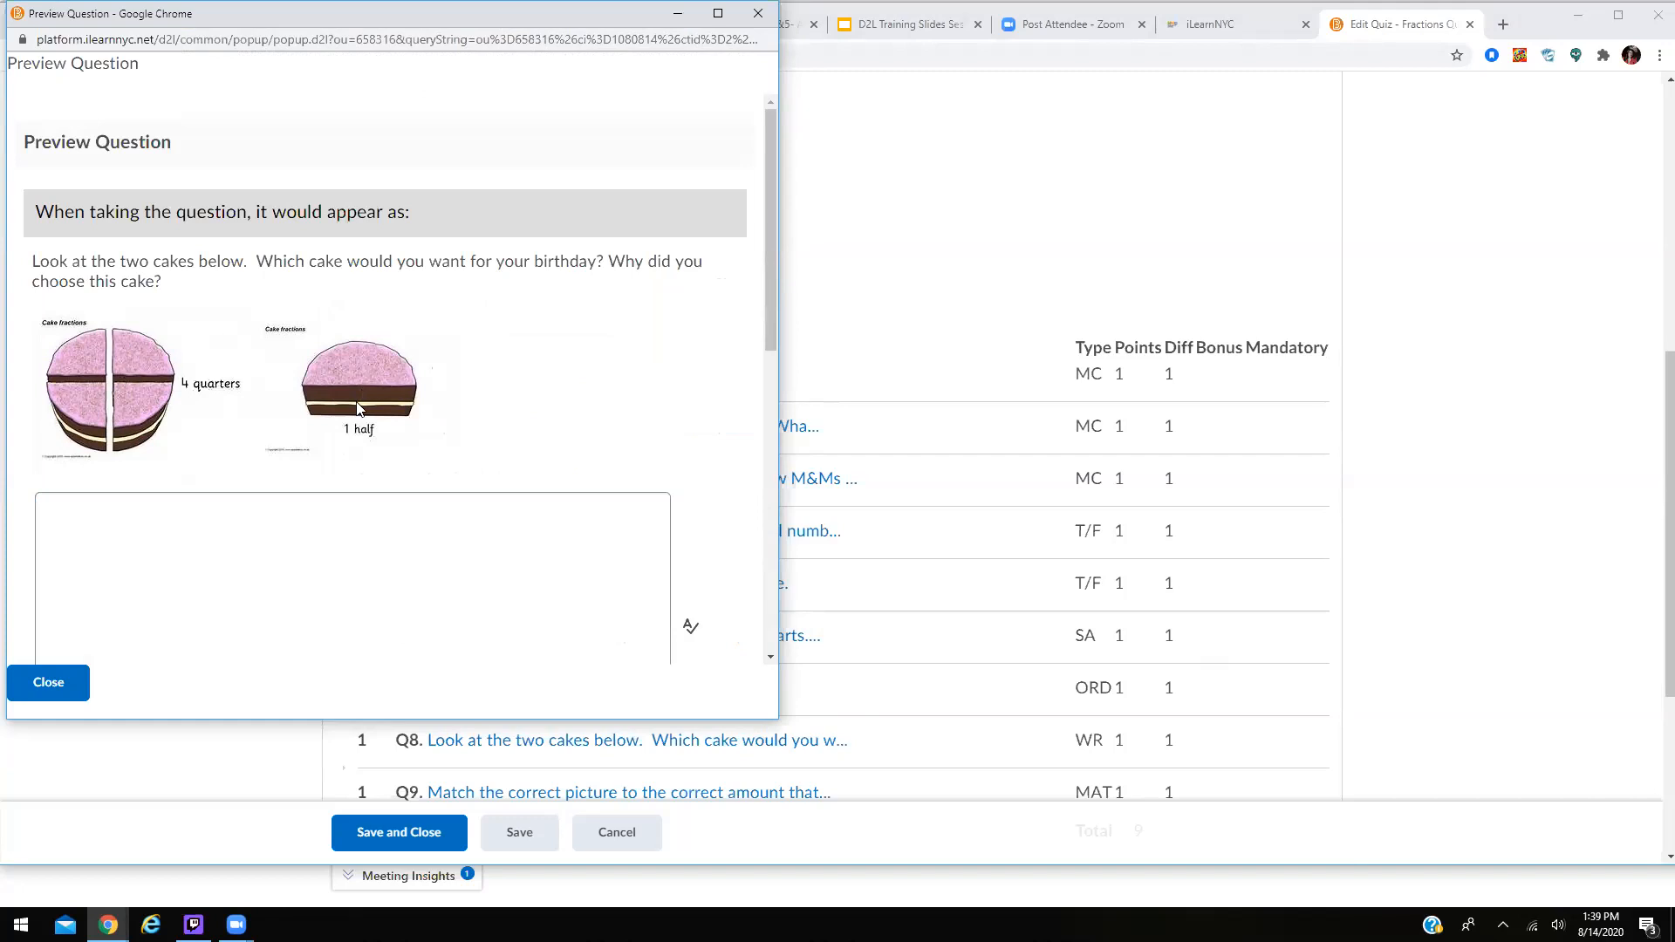
pyautogui.click(759, 13)
pyautogui.scroll(-2, 1265, 332)
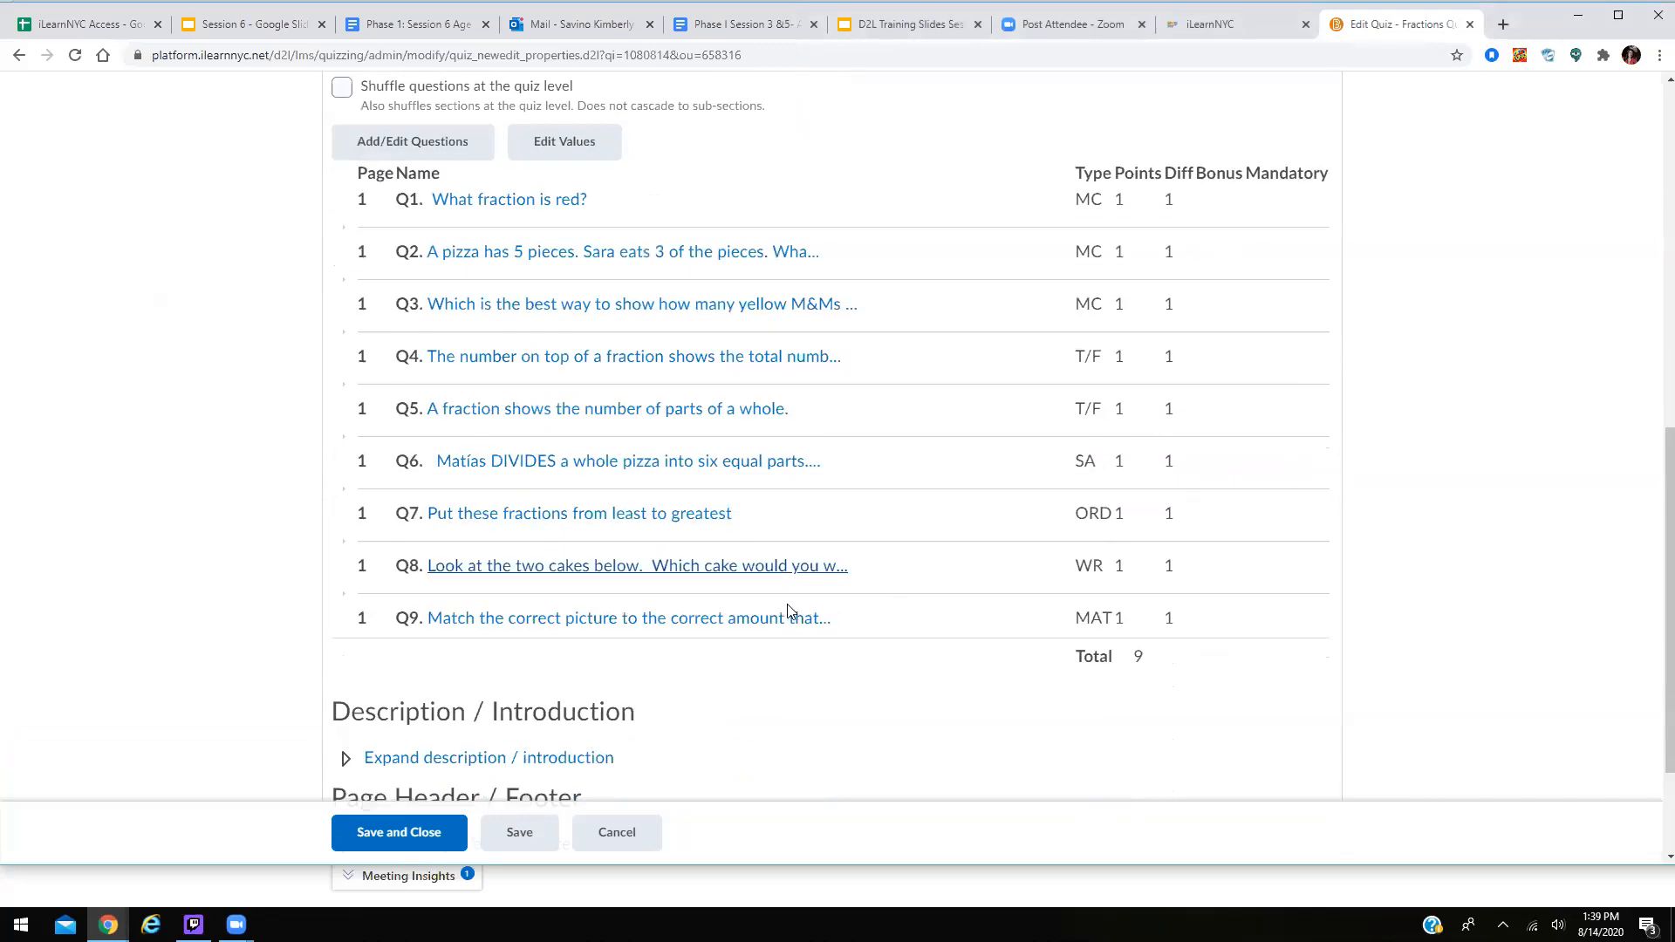
pyautogui.click(764, 619)
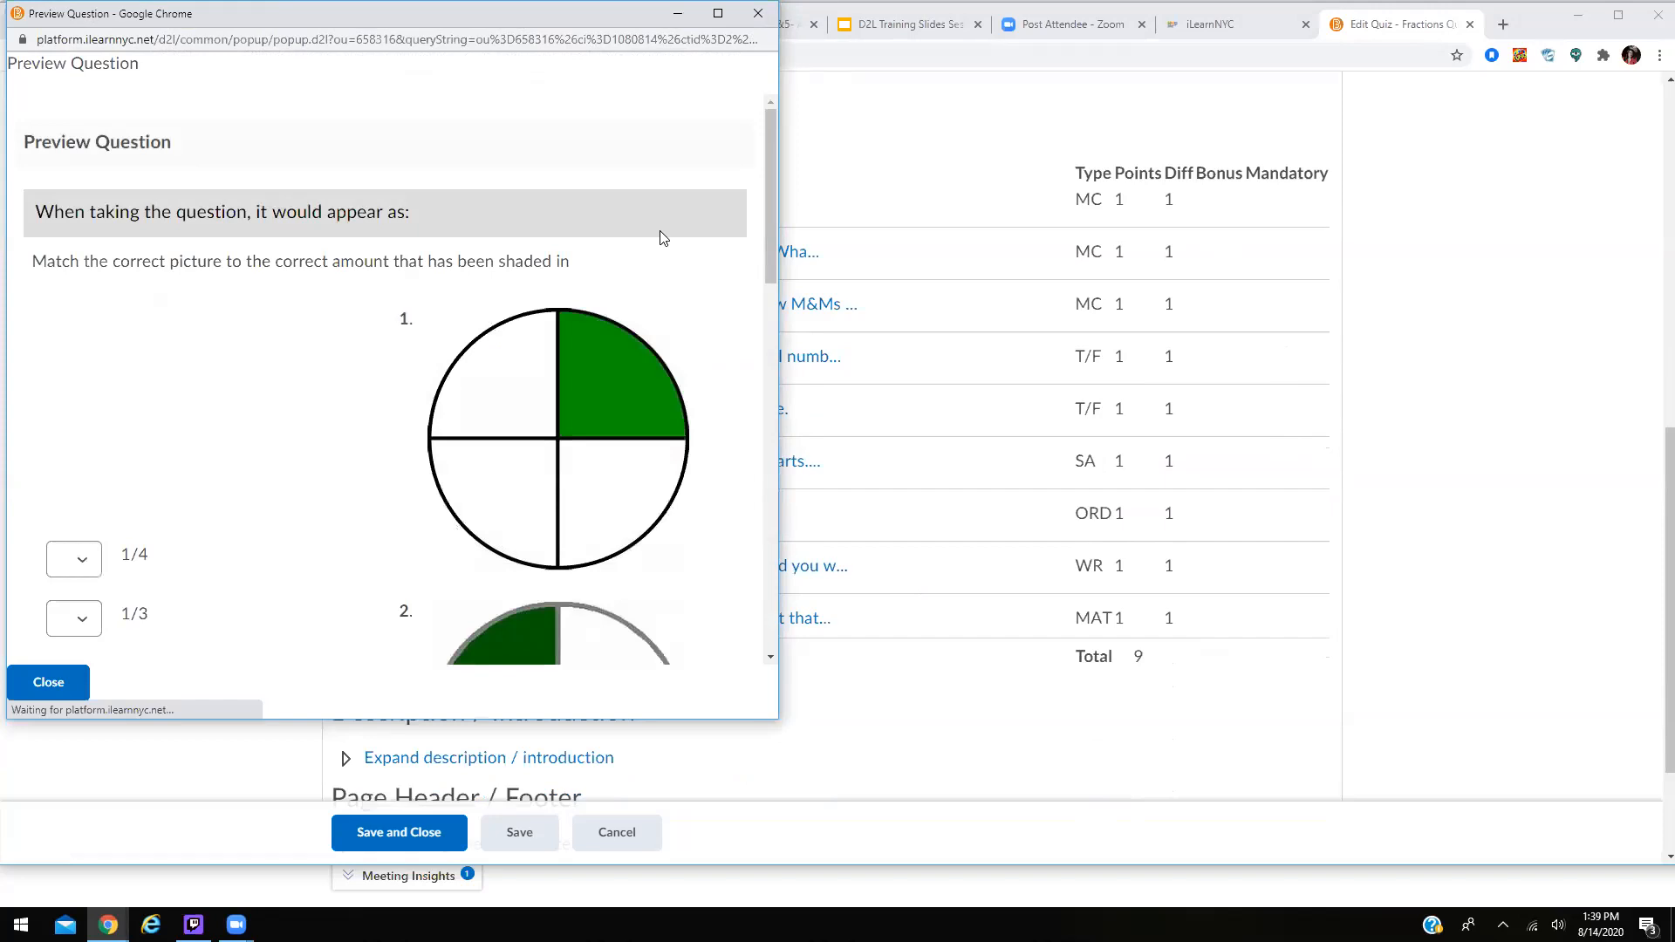
pyautogui.scroll(-2, 662, 237)
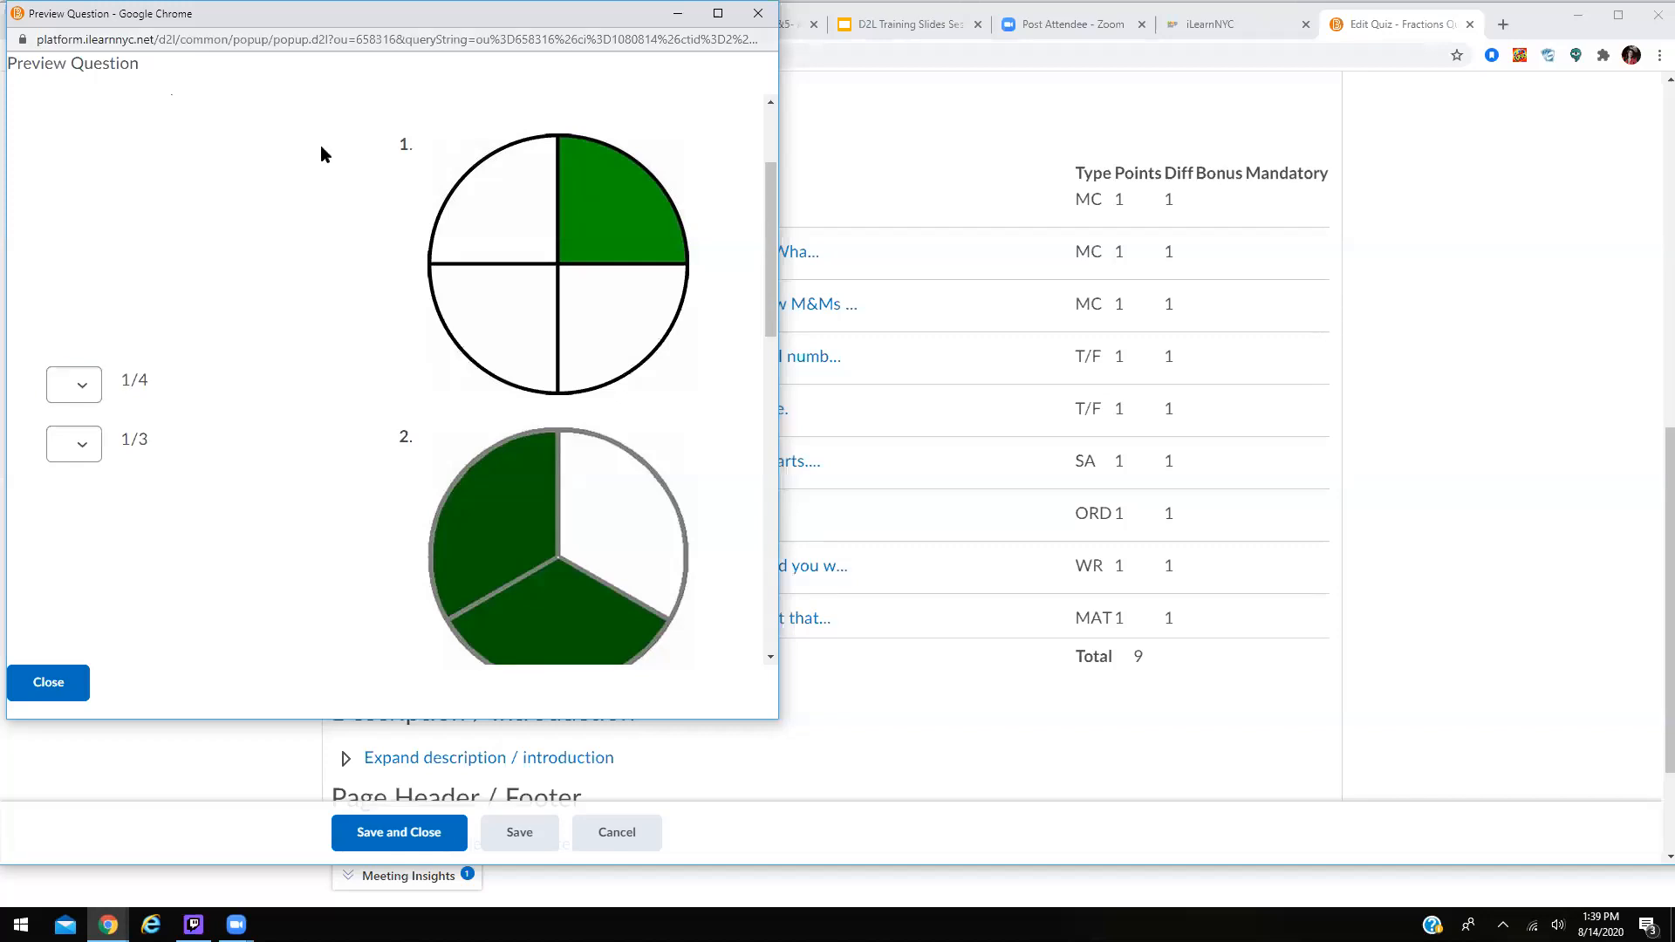
pyautogui.click(758, 14)
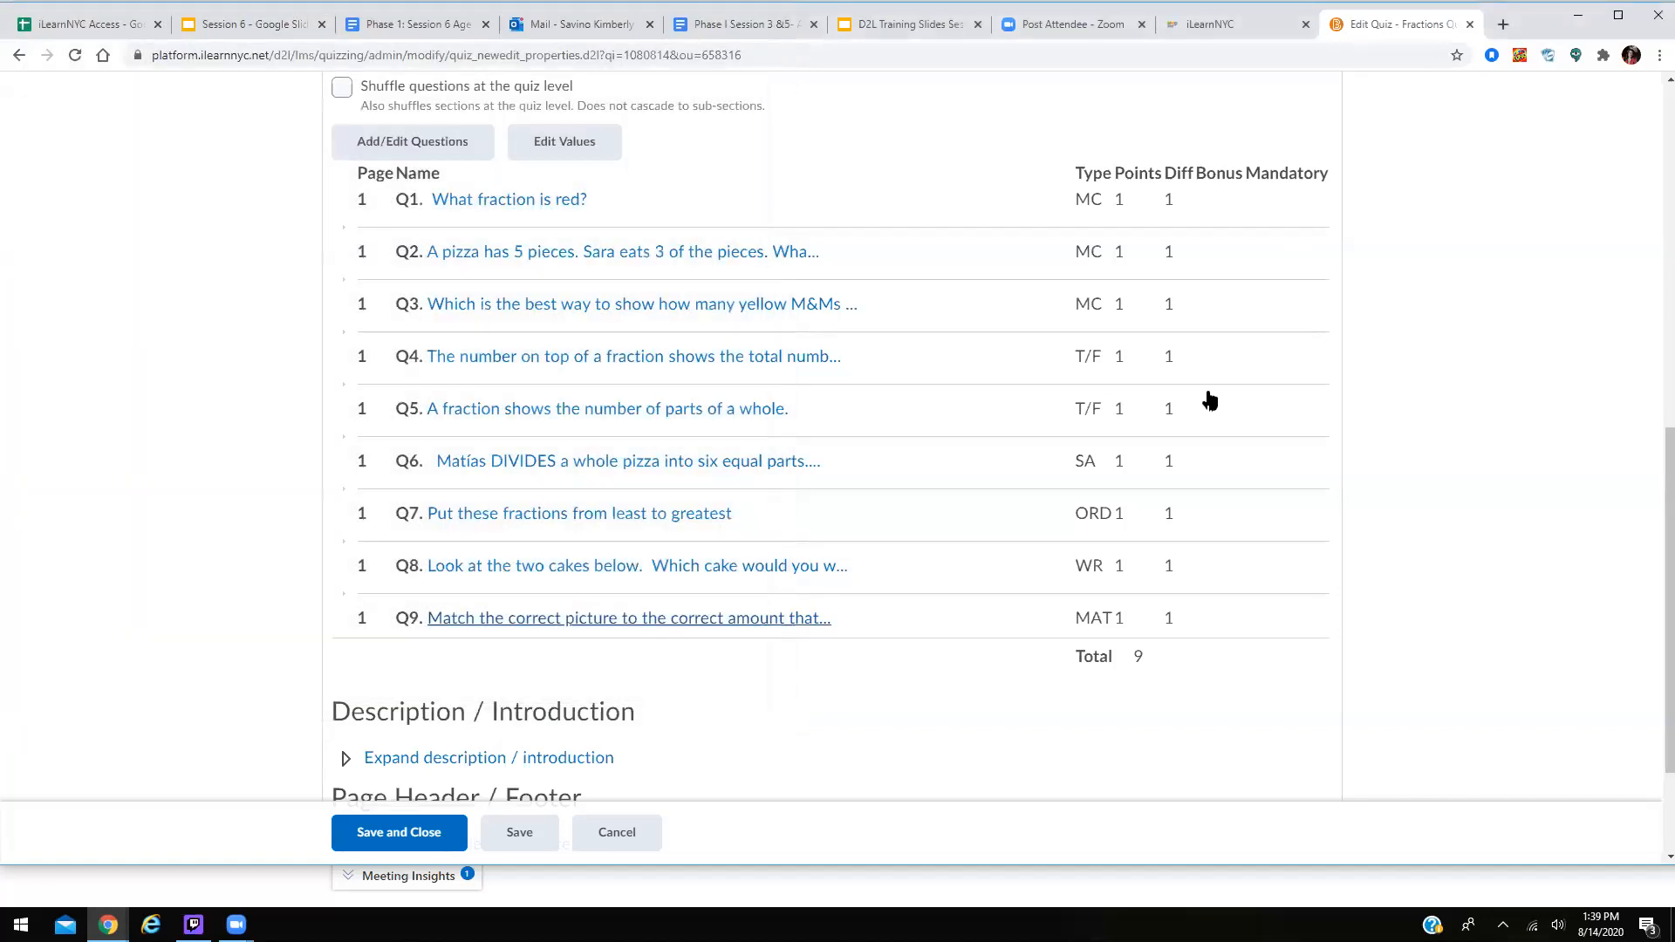
pyautogui.scroll(-3, 1209, 400)
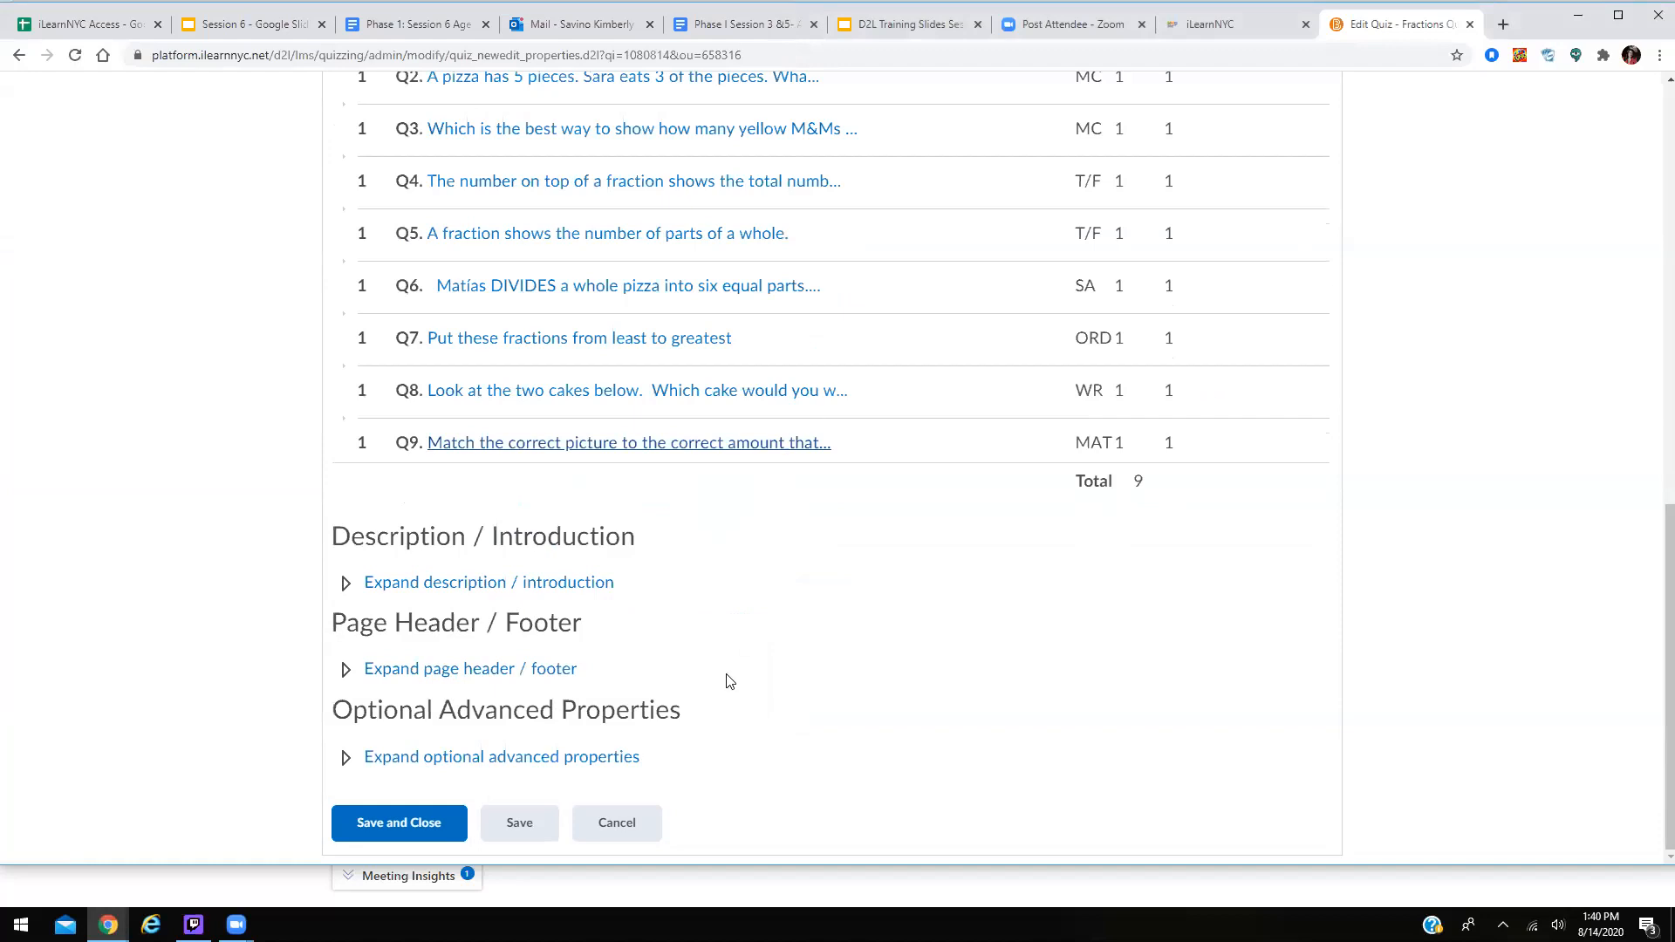
pyautogui.scroll(6, 725, 672)
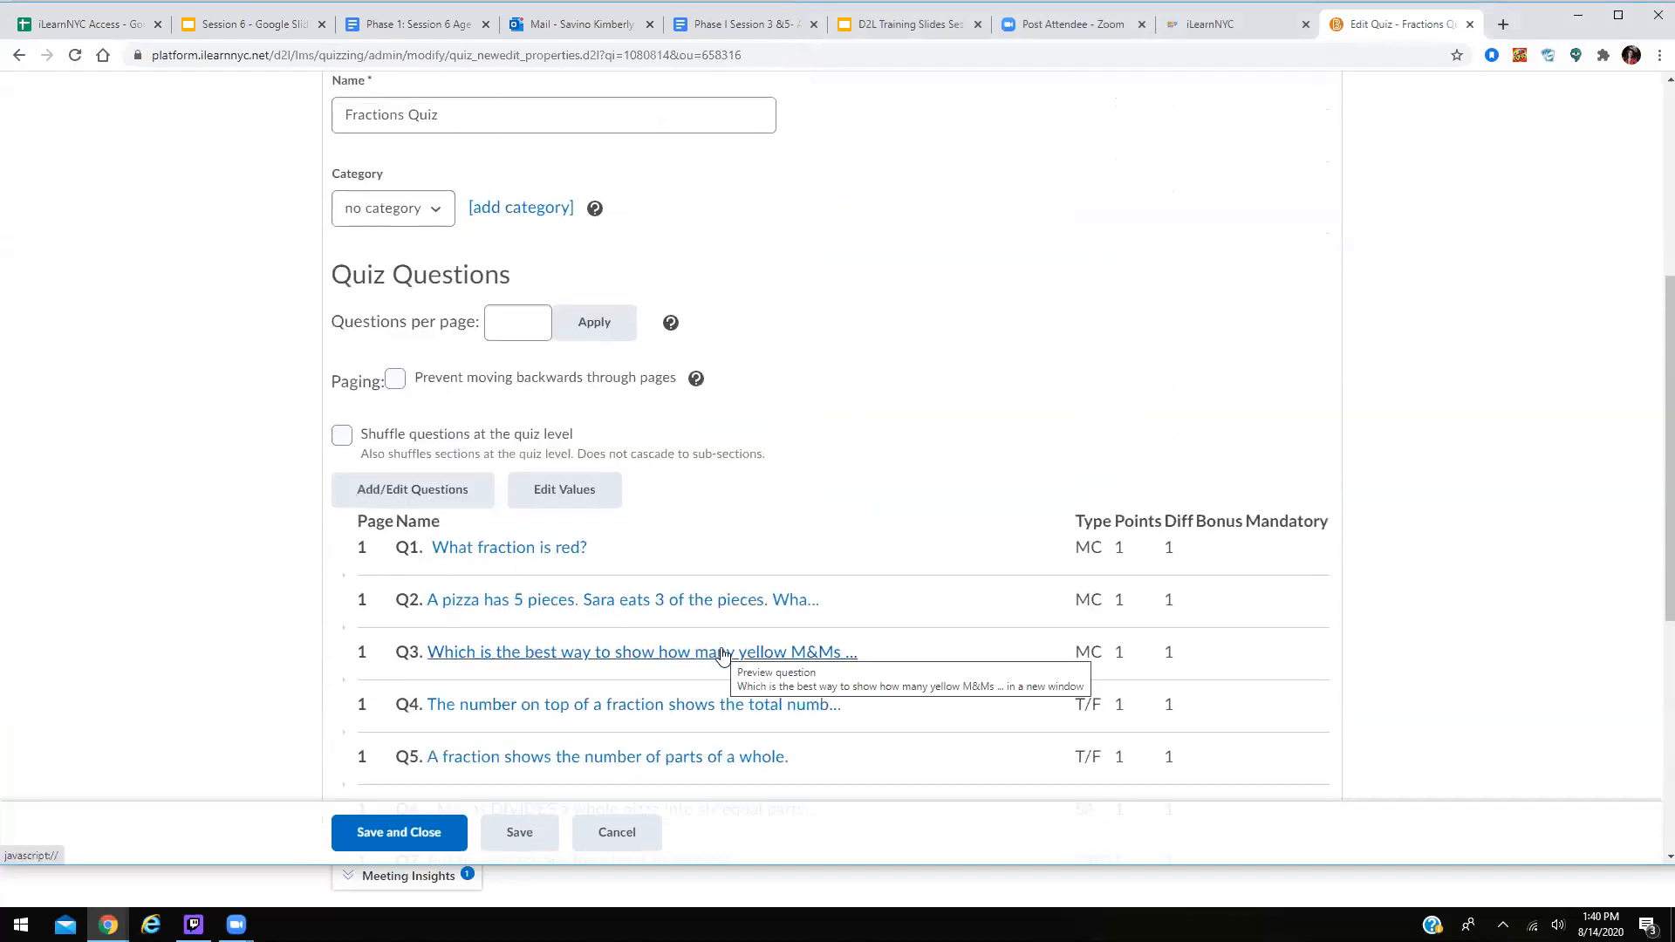
pyautogui.scroll(1, 917, 317)
pyautogui.scroll(2, 917, 317)
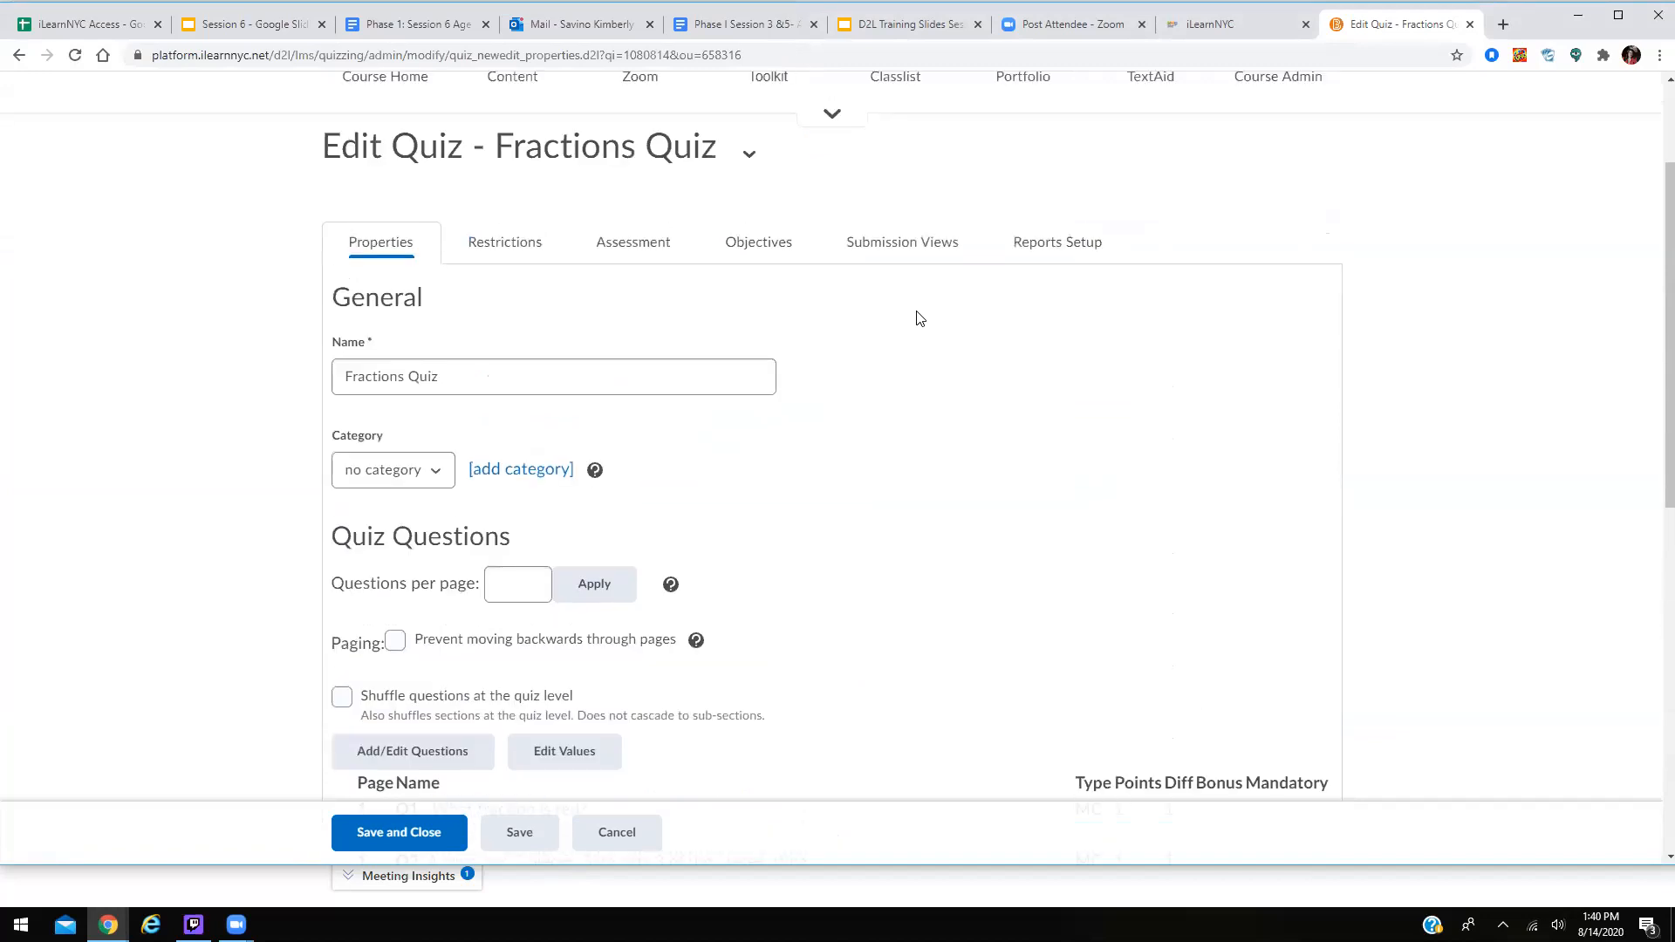
pyautogui.scroll(2, 918, 317)
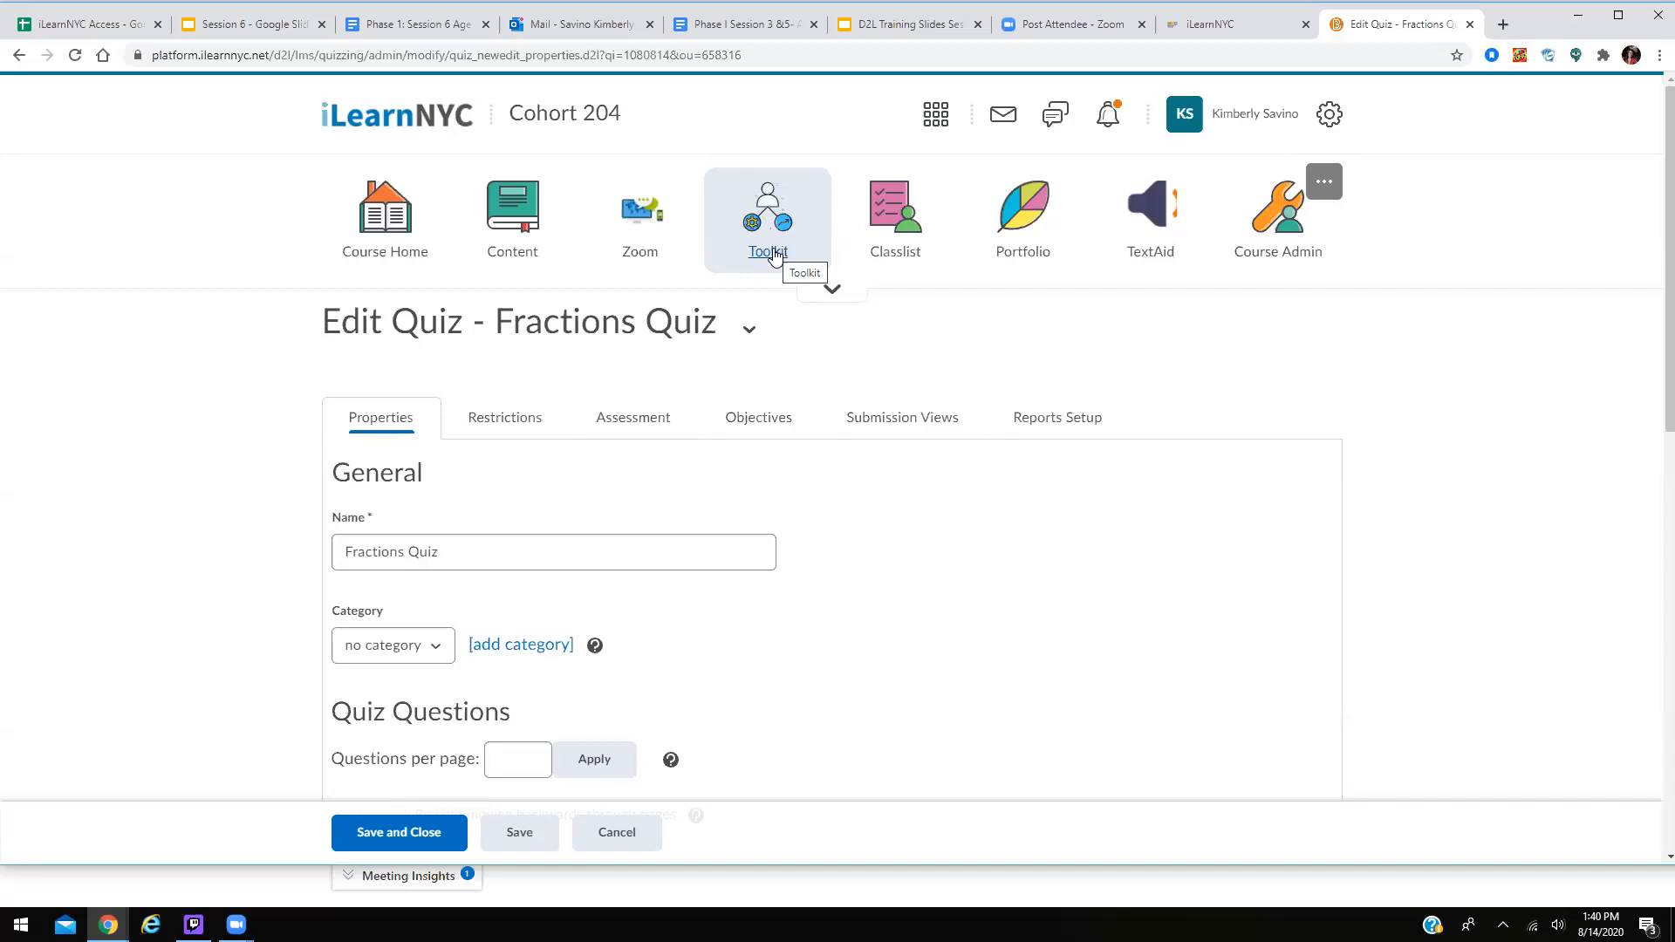
# Review Fractions Quiz Restrictions: no due, start or end date, 120-minute recommended time limit.
pyautogui.click(517, 423)
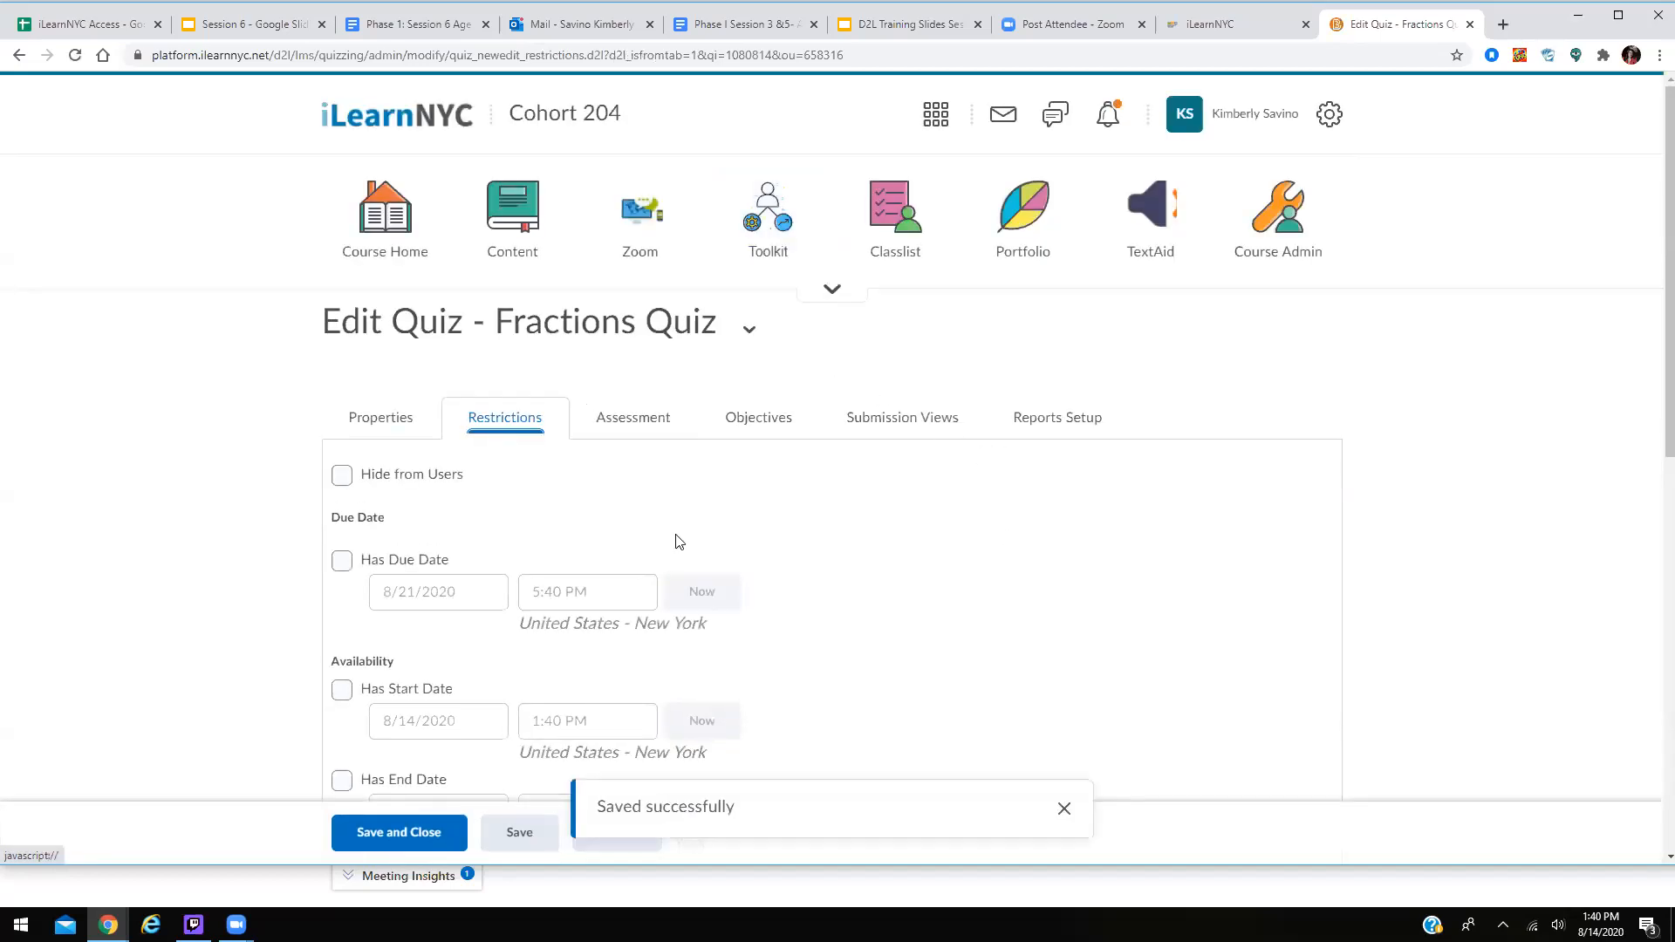
pyautogui.scroll(-2, 1071, 535)
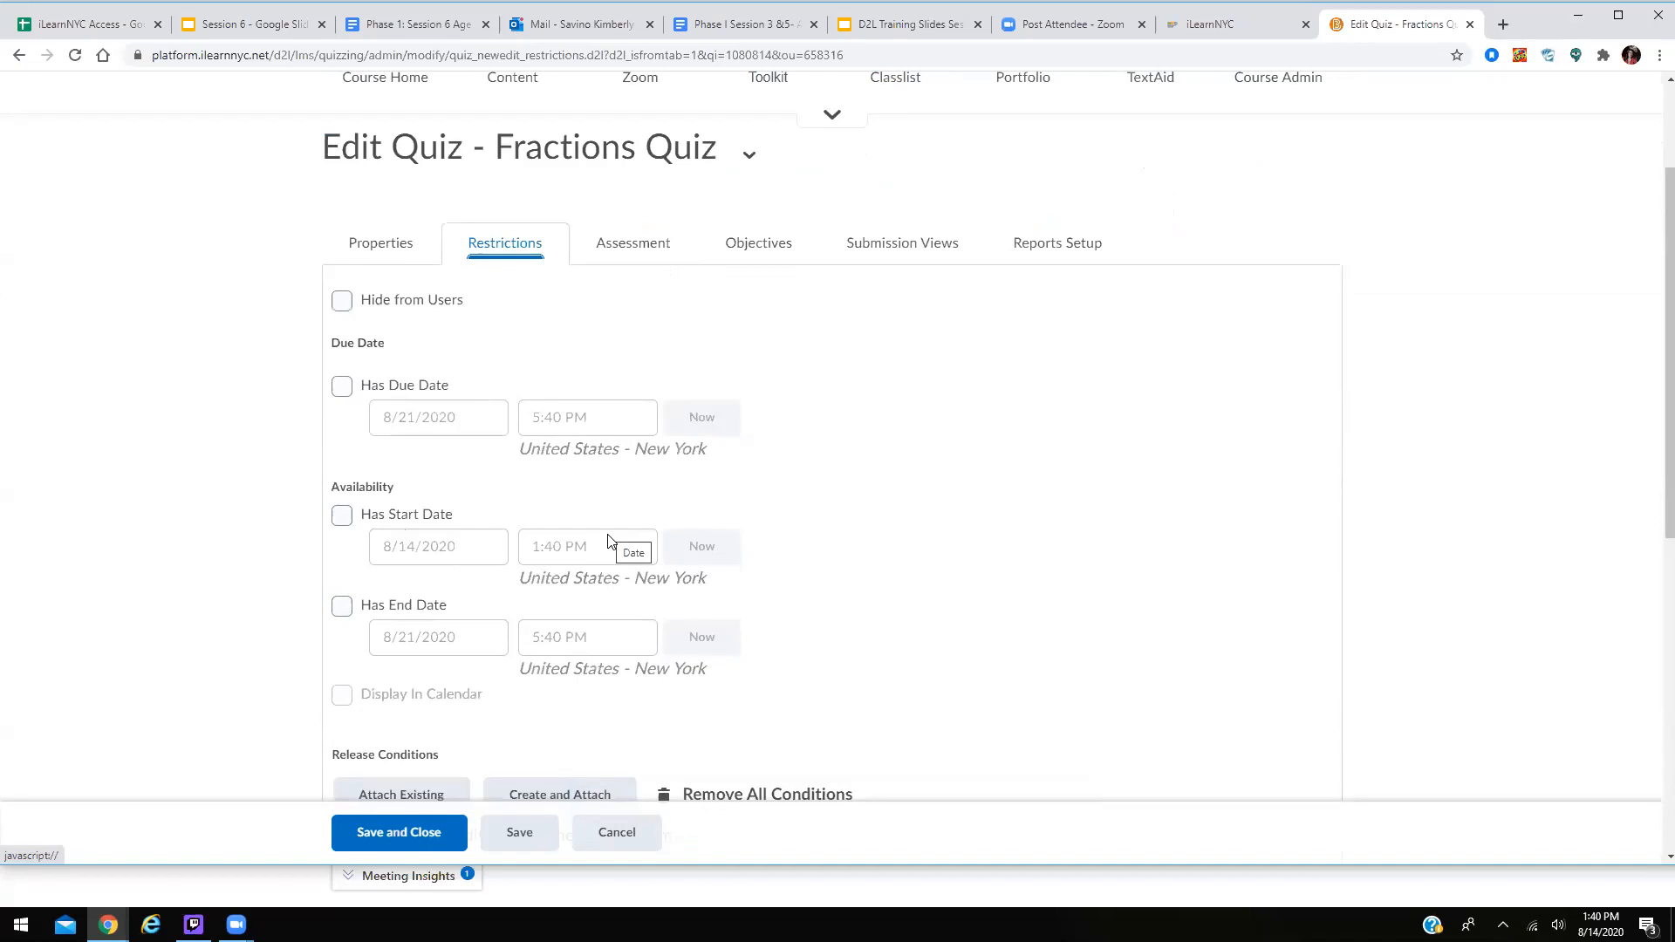
pyautogui.scroll(-4, 782, 549)
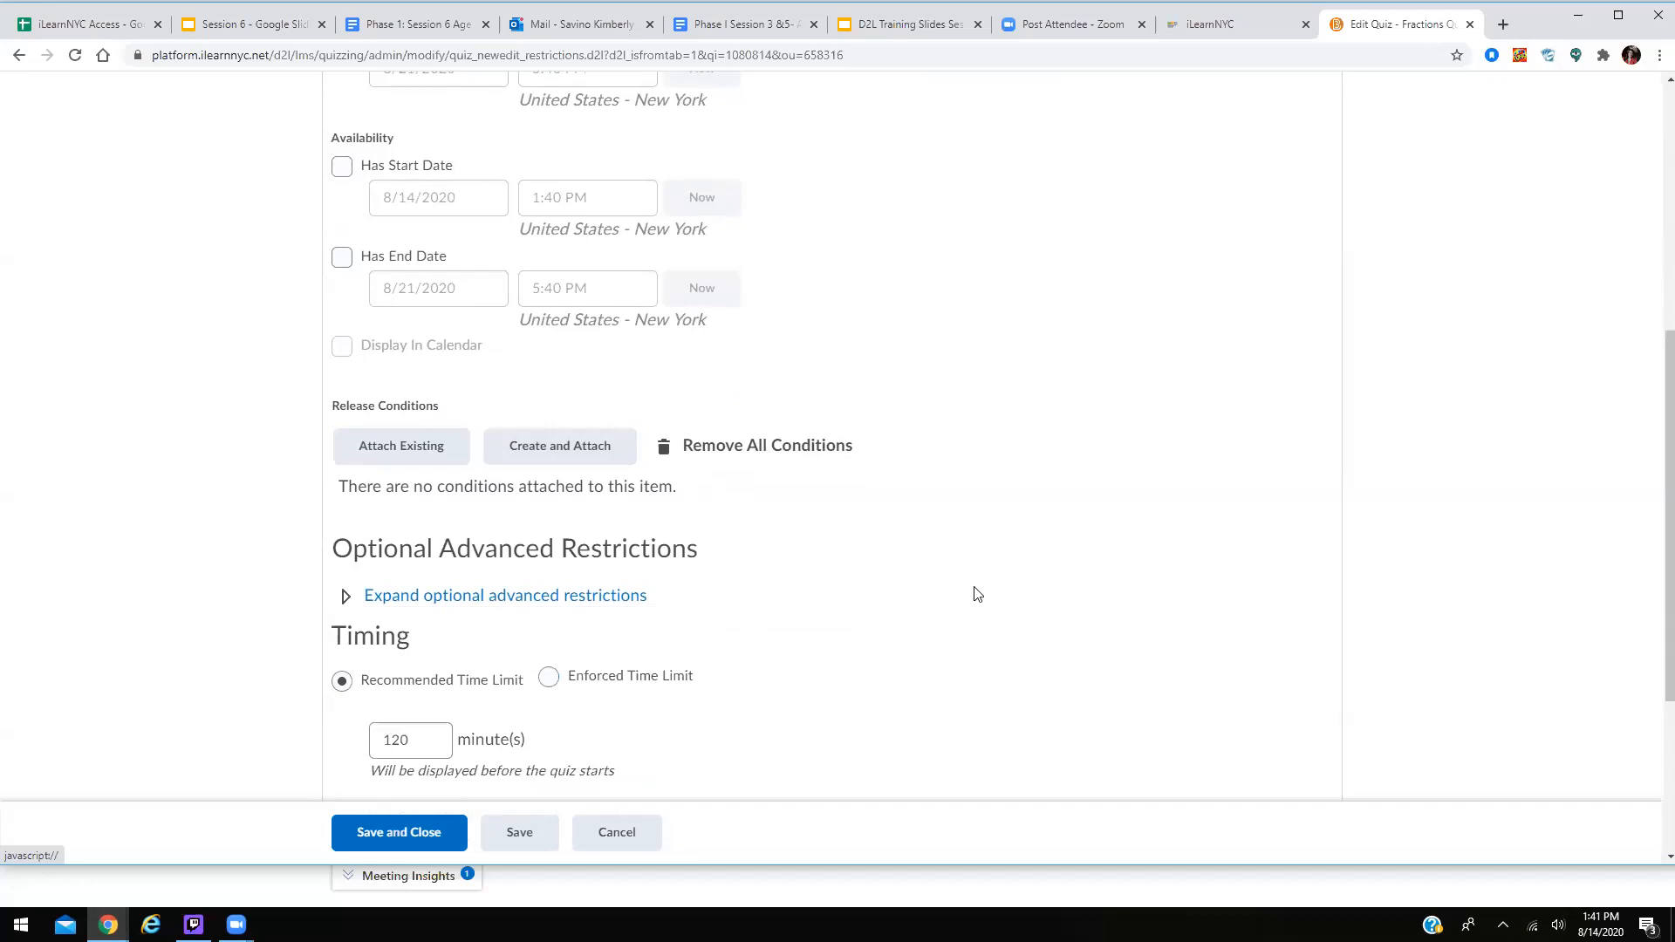
pyautogui.scroll(-1, 977, 594)
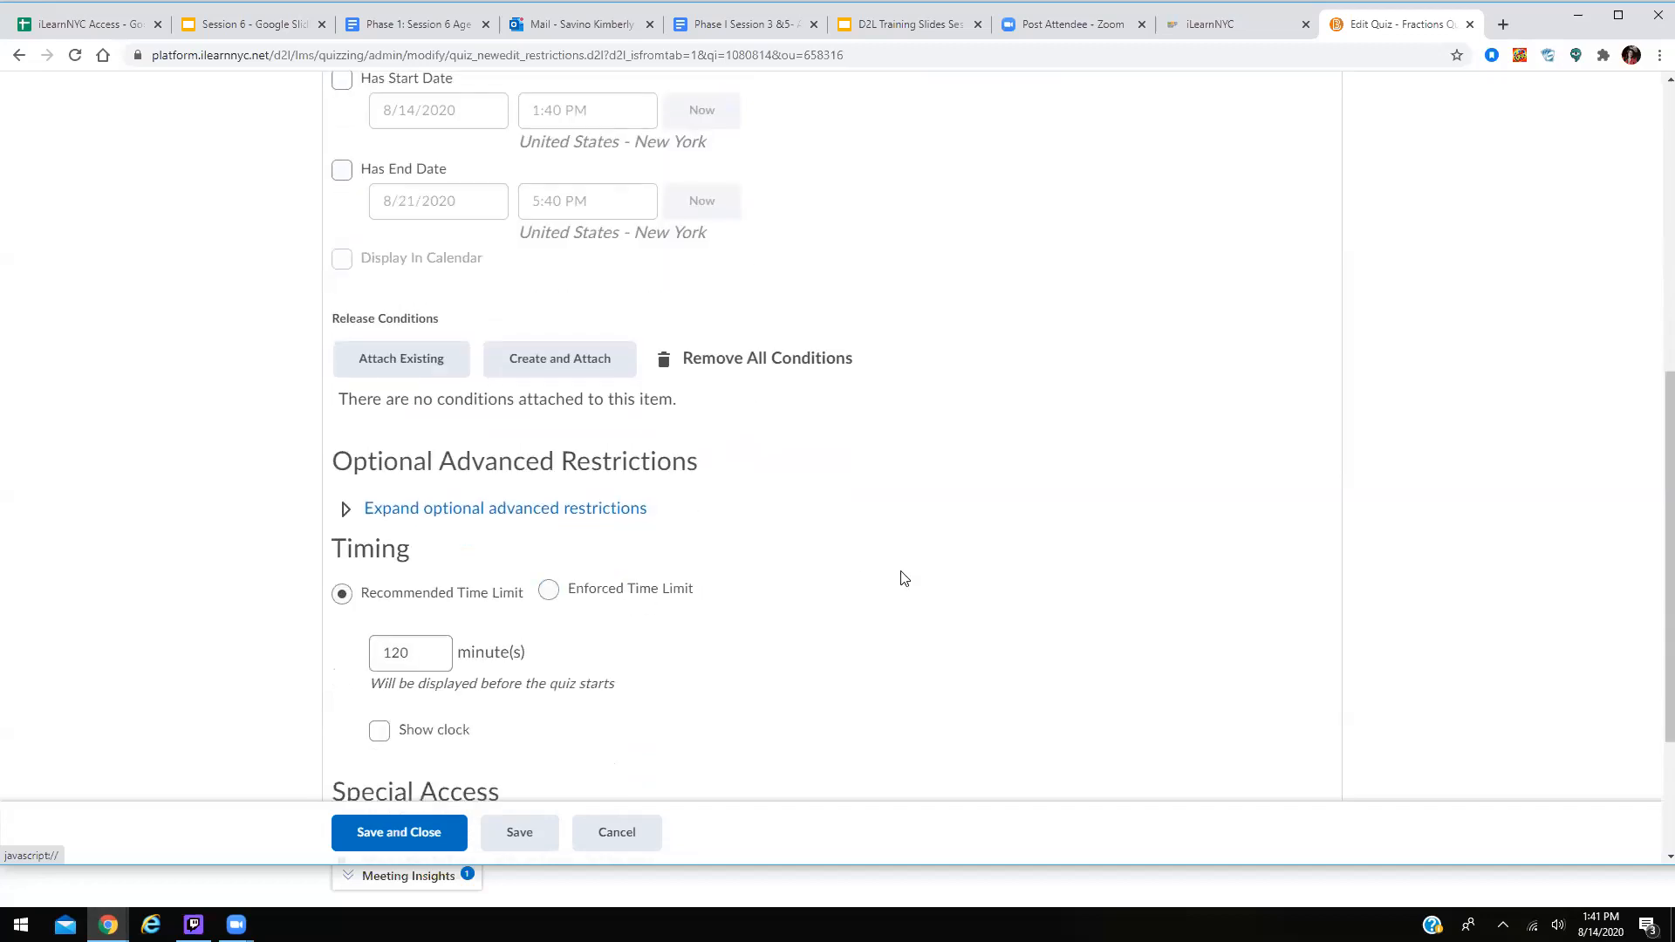
pyautogui.scroll(-1, 904, 578)
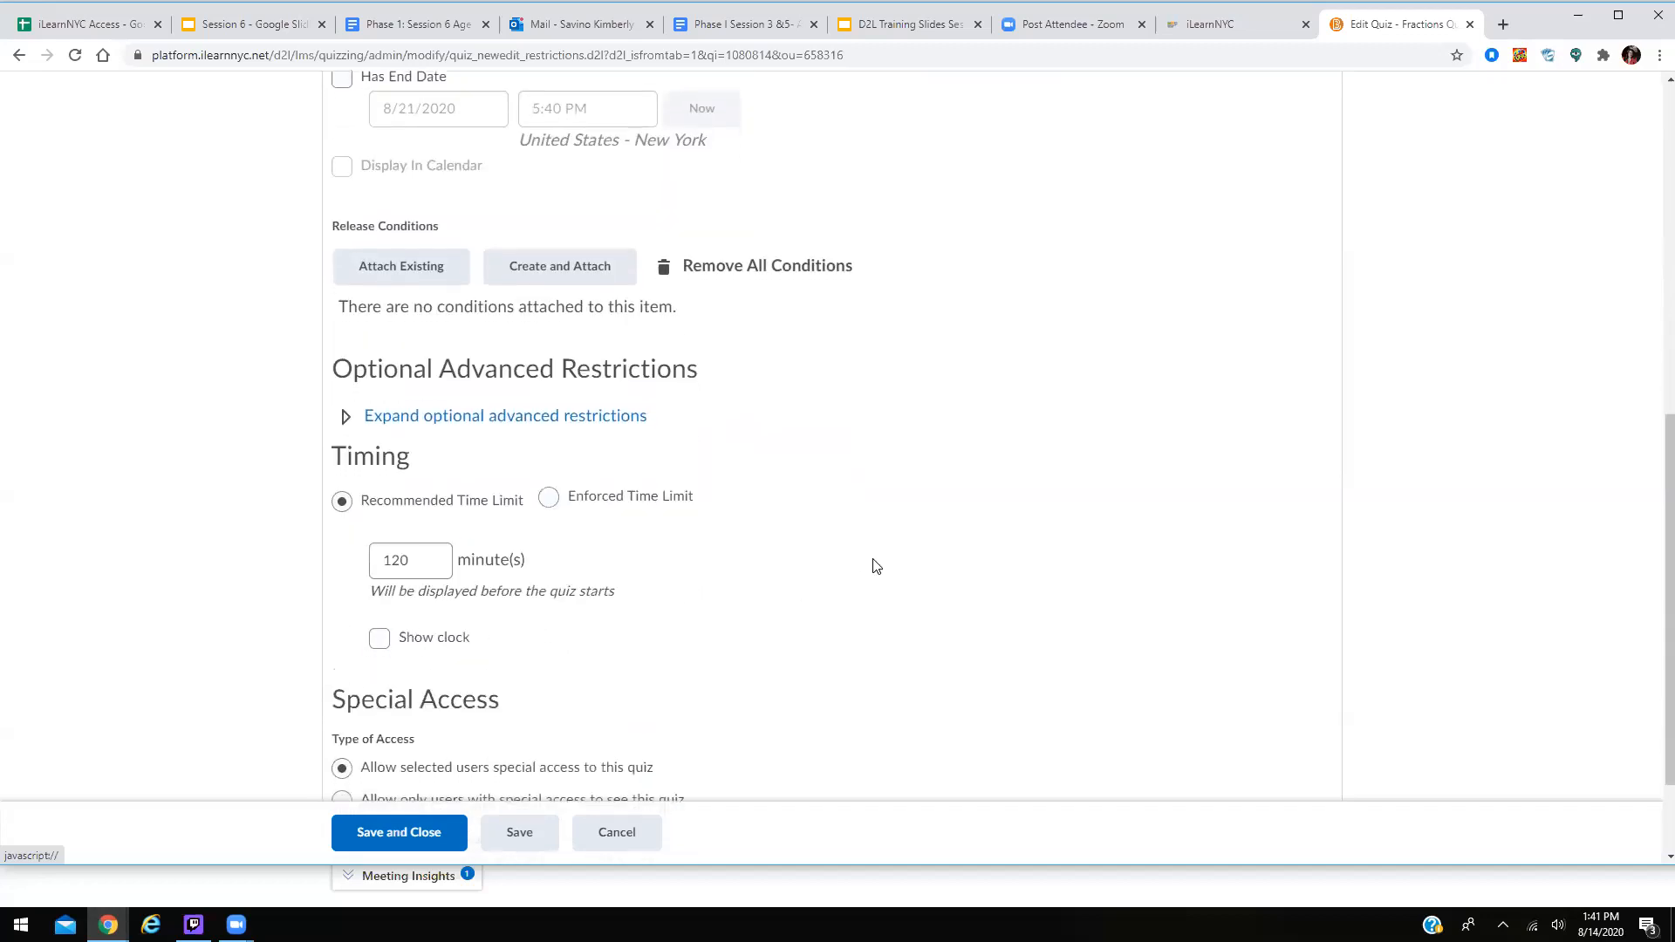
pyautogui.scroll(-2, 876, 565)
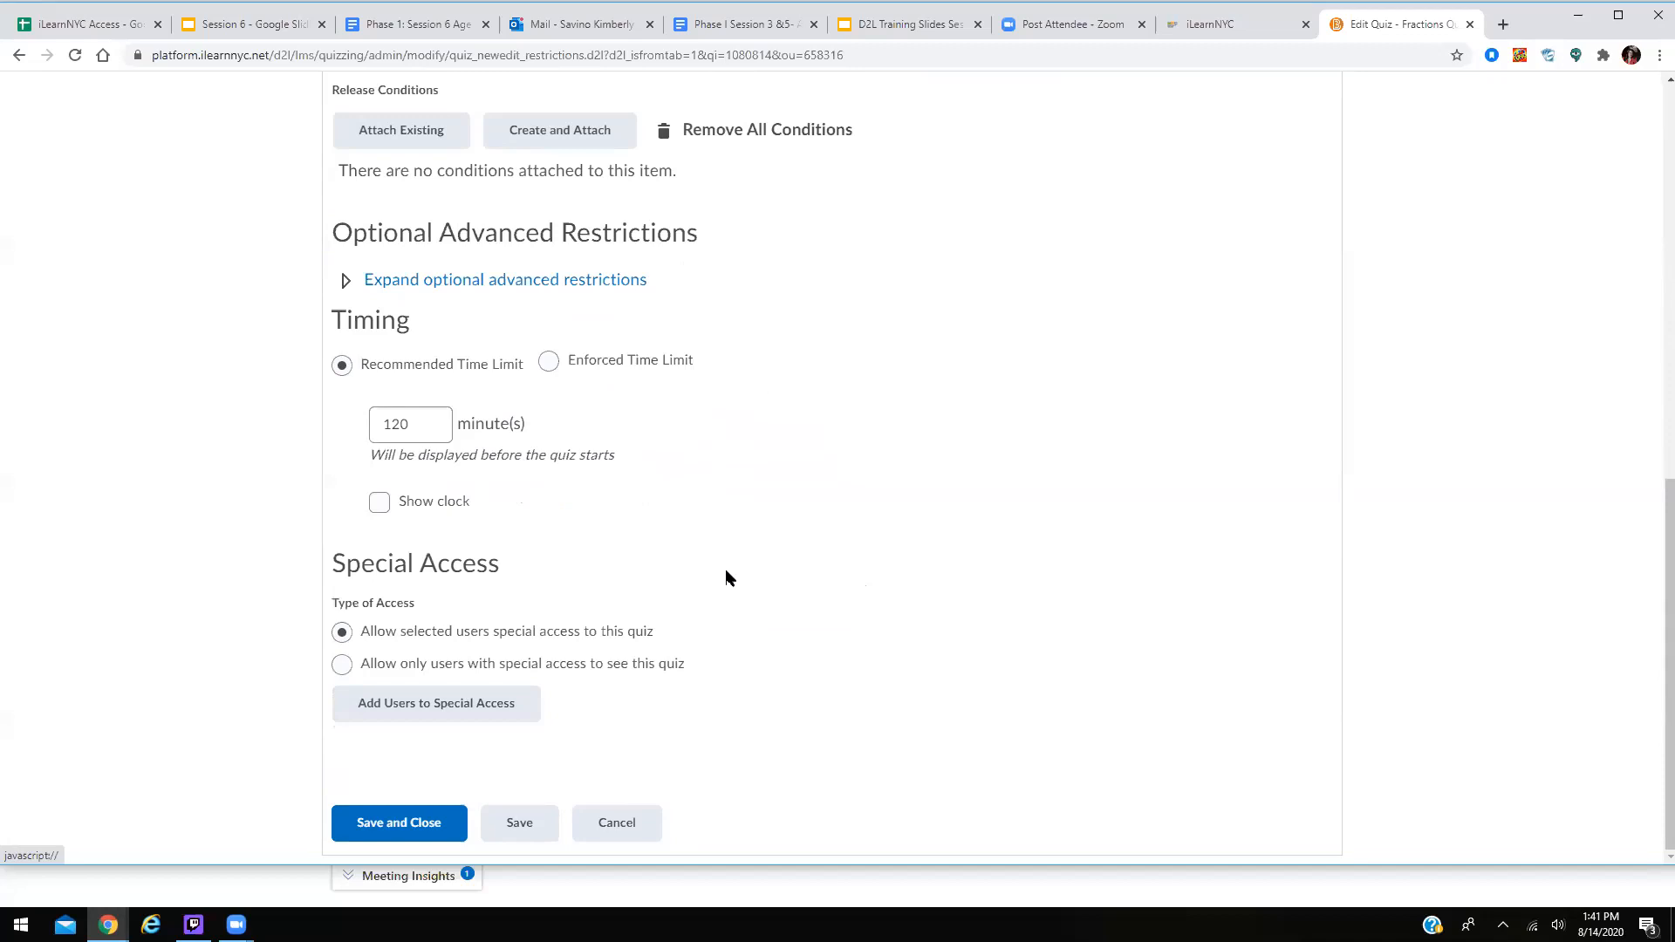
pyautogui.scroll(10, 869, 671)
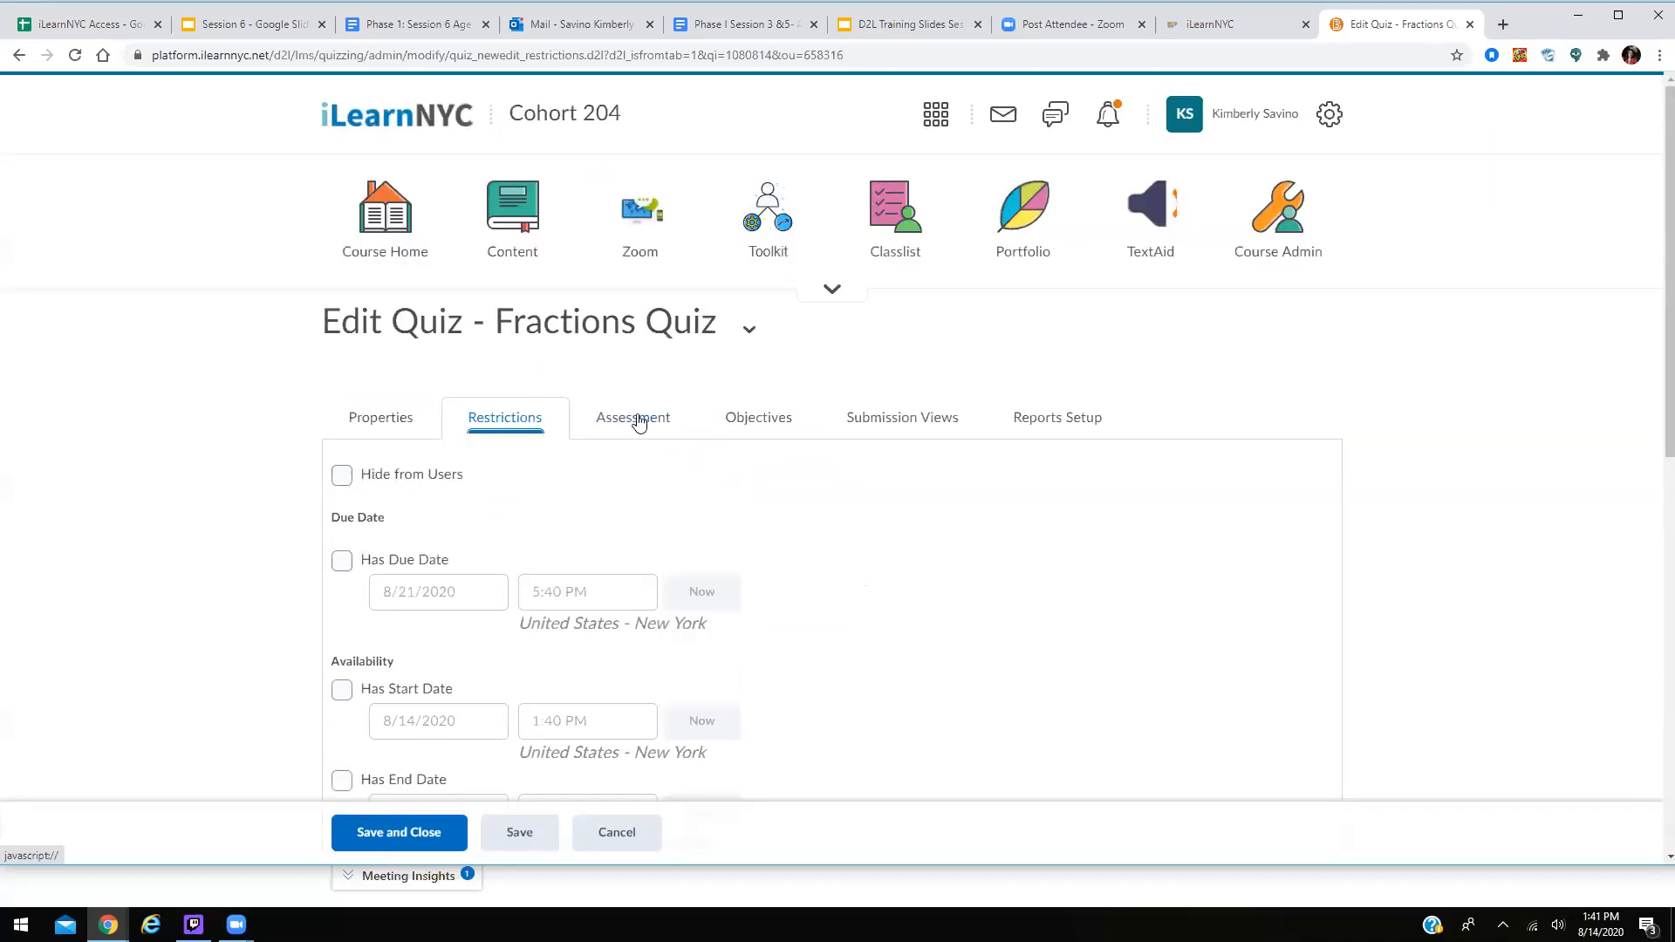
# Review Fractions Quiz Assessment settings: no grade item, 1 attempt allowed, highest attempt graded.
pyautogui.click(638, 419)
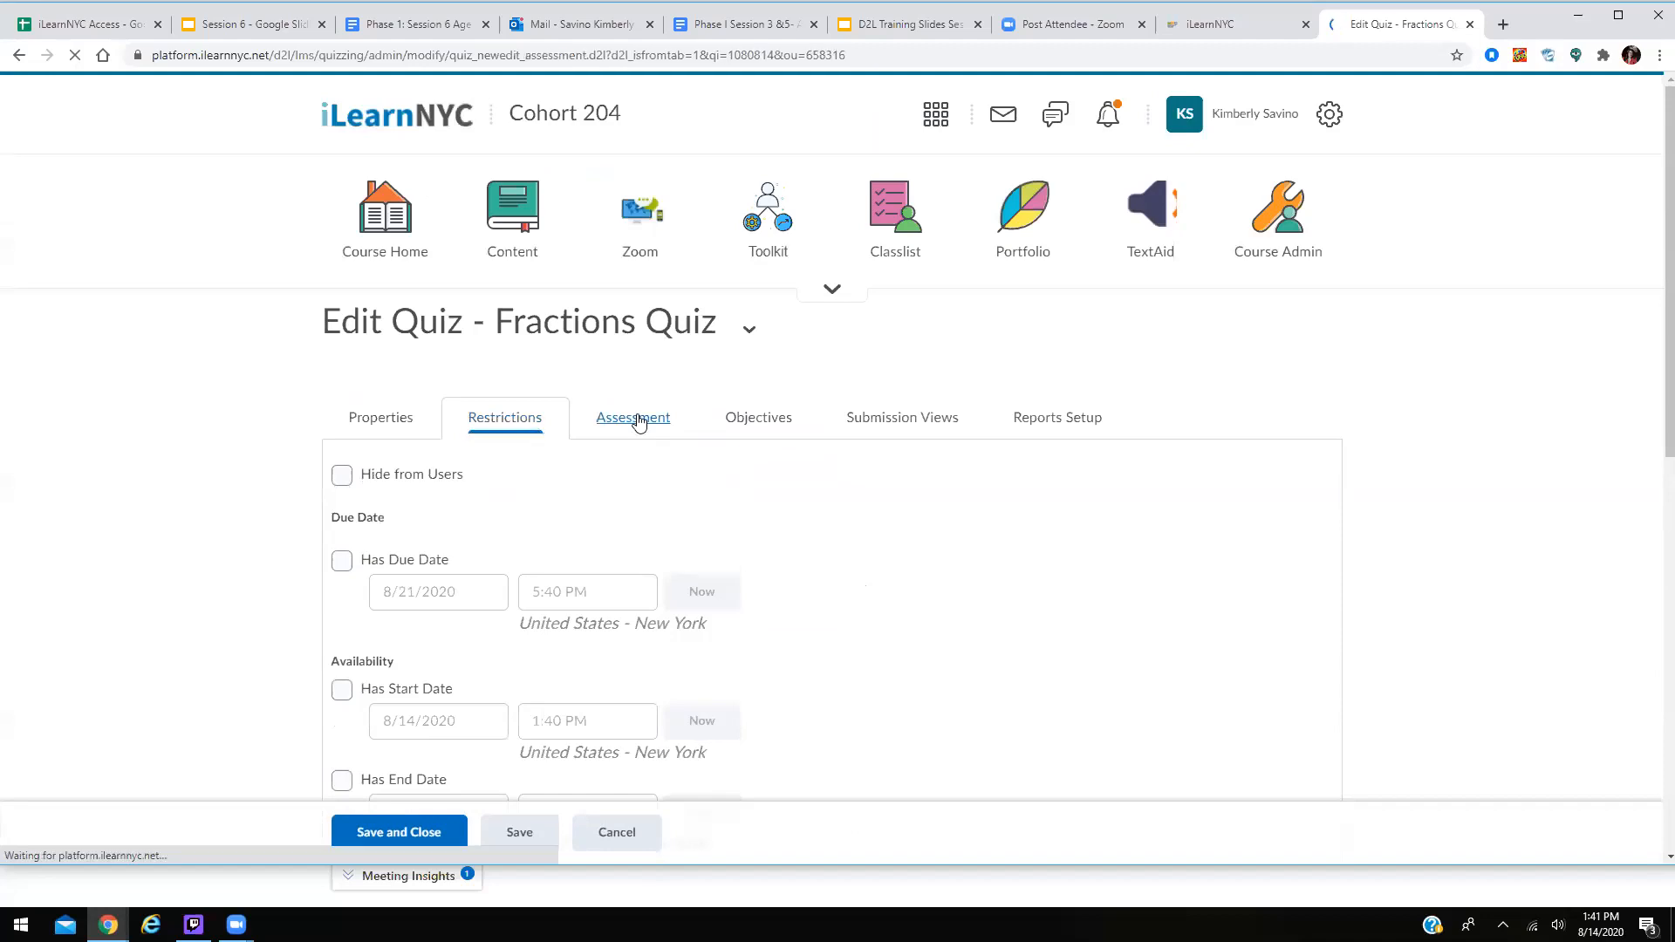
pyautogui.scroll(-1, 959, 534)
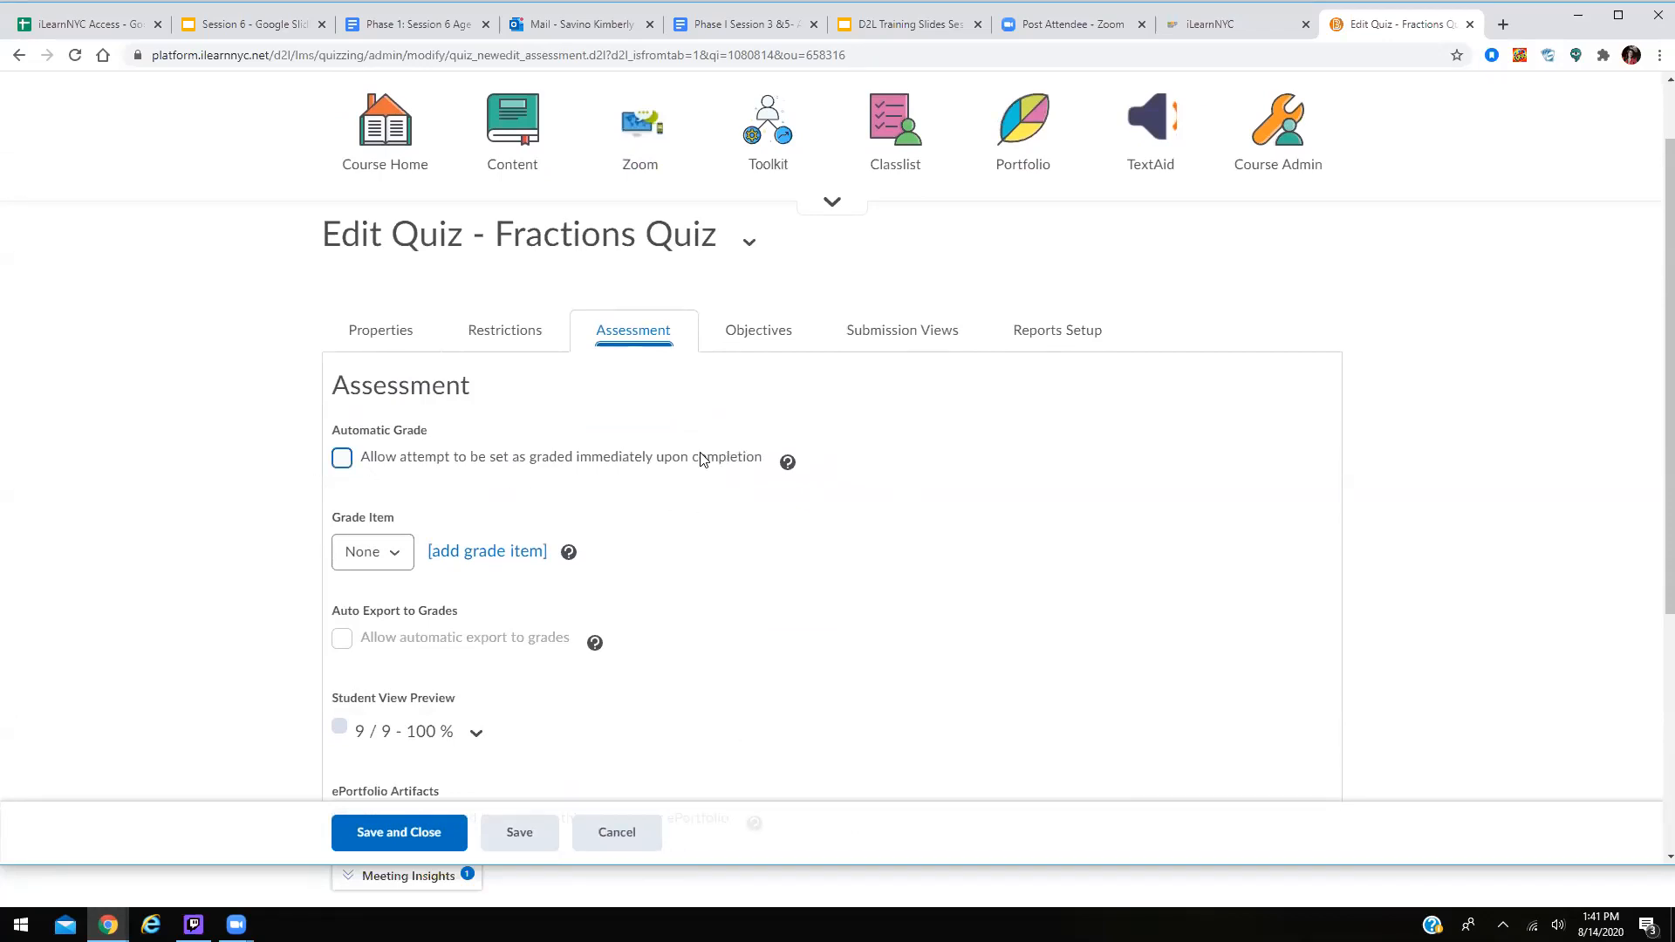
pyautogui.scroll(-2, 895, 465)
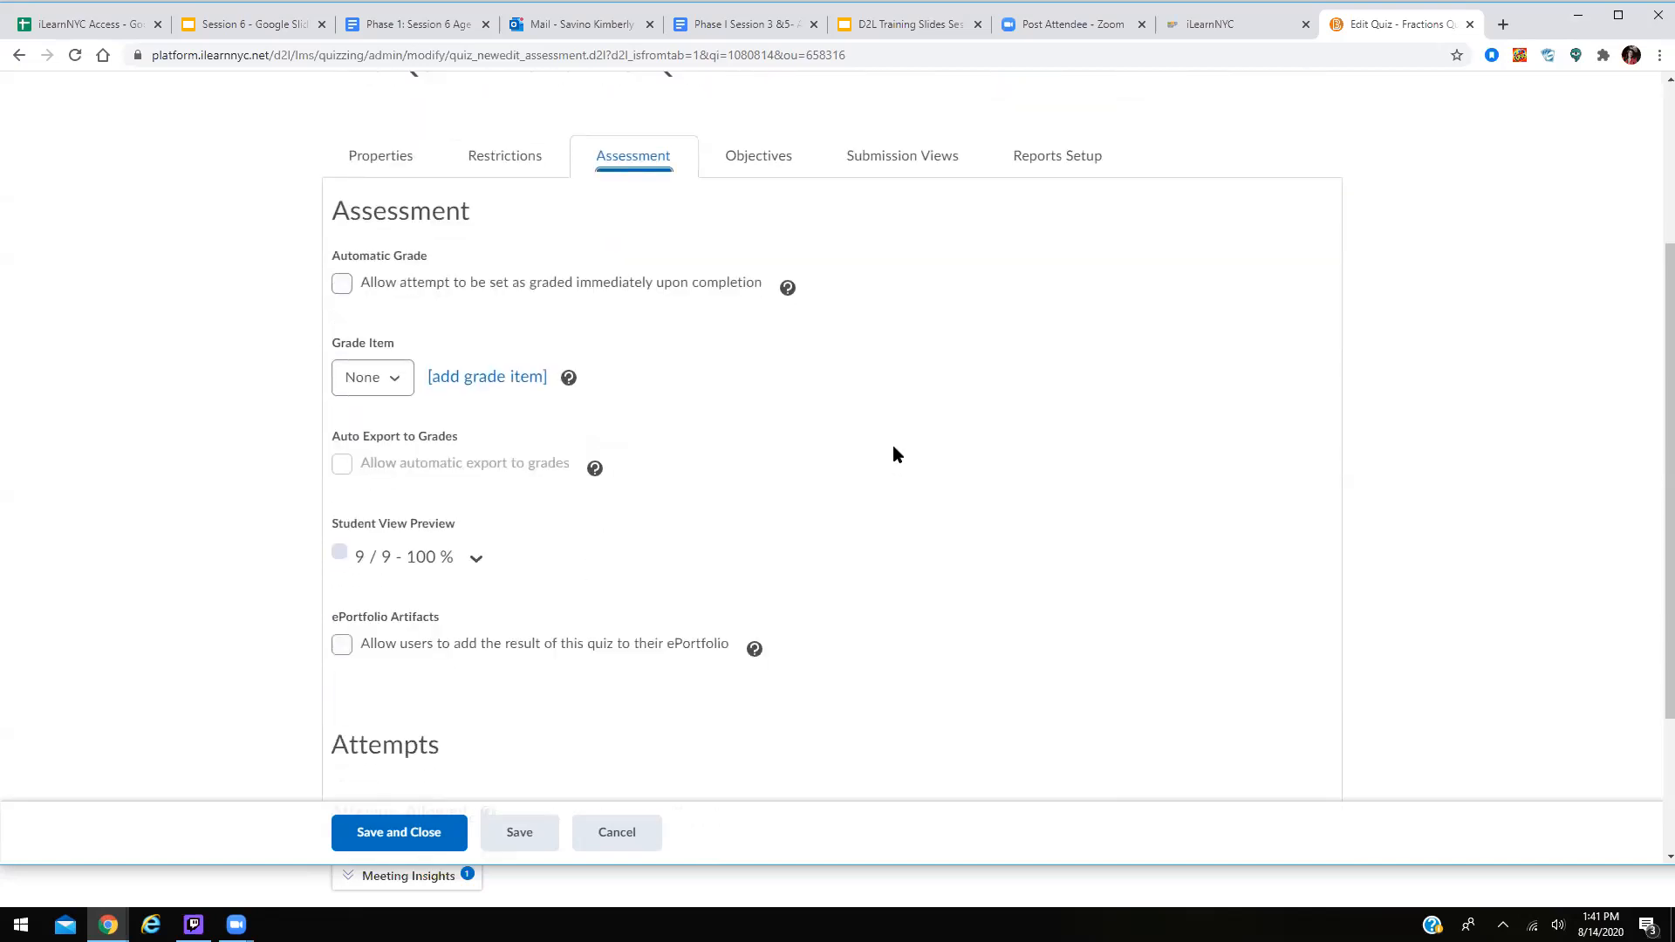
pyautogui.scroll(-3, 893, 445)
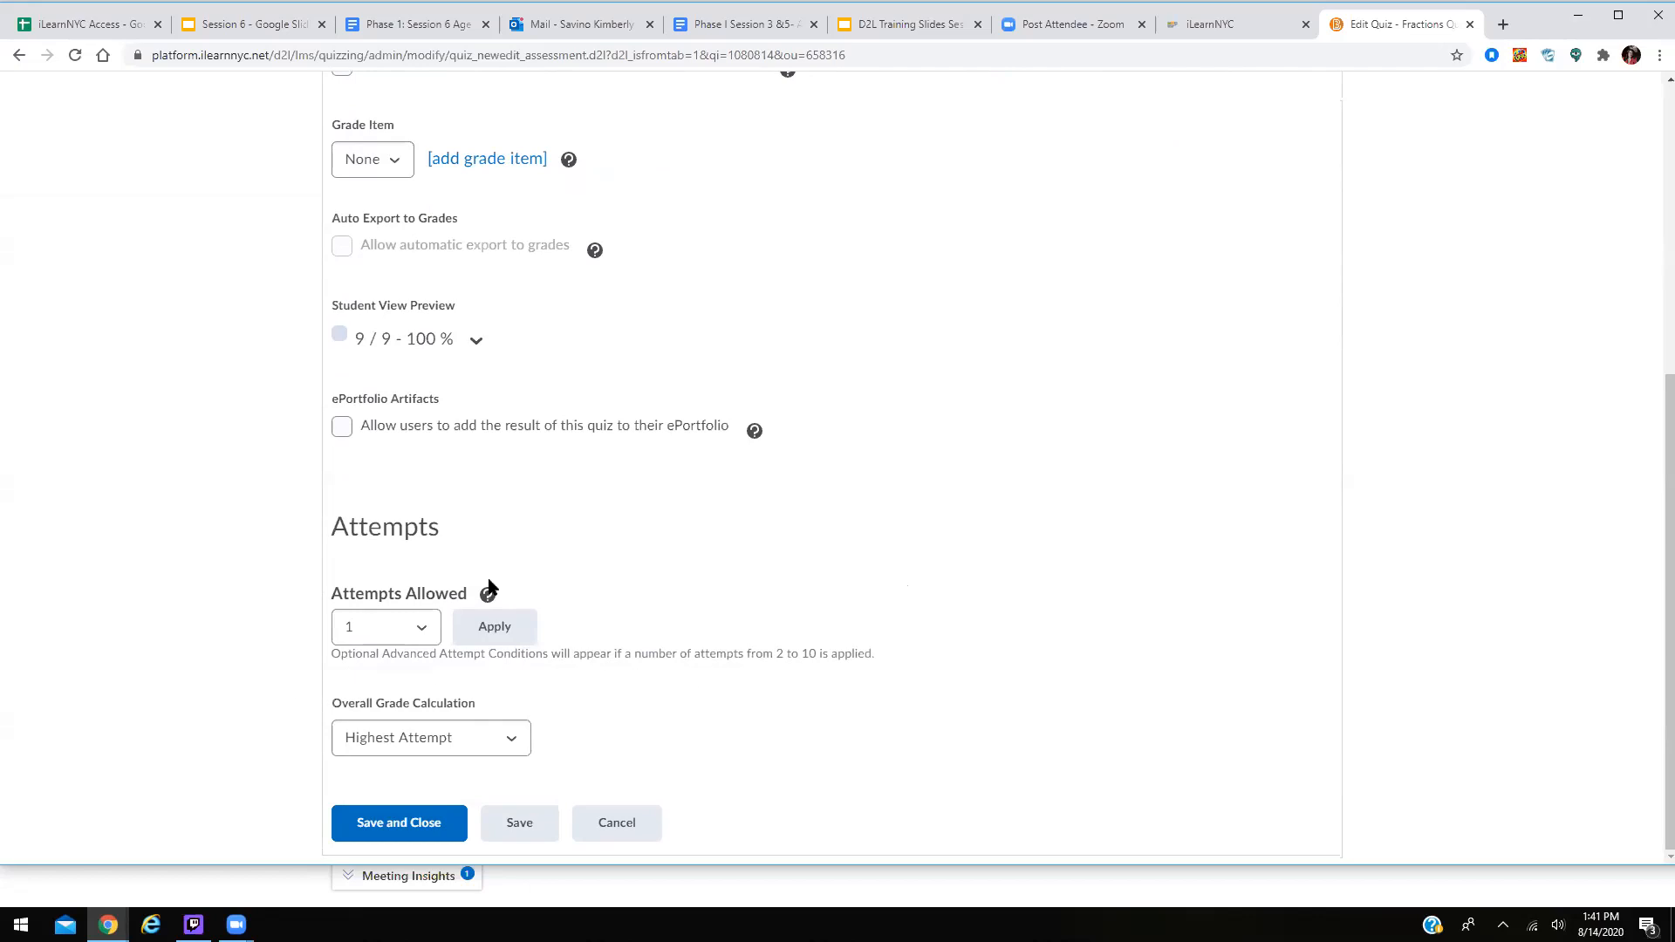
pyautogui.scroll(5, 1121, 593)
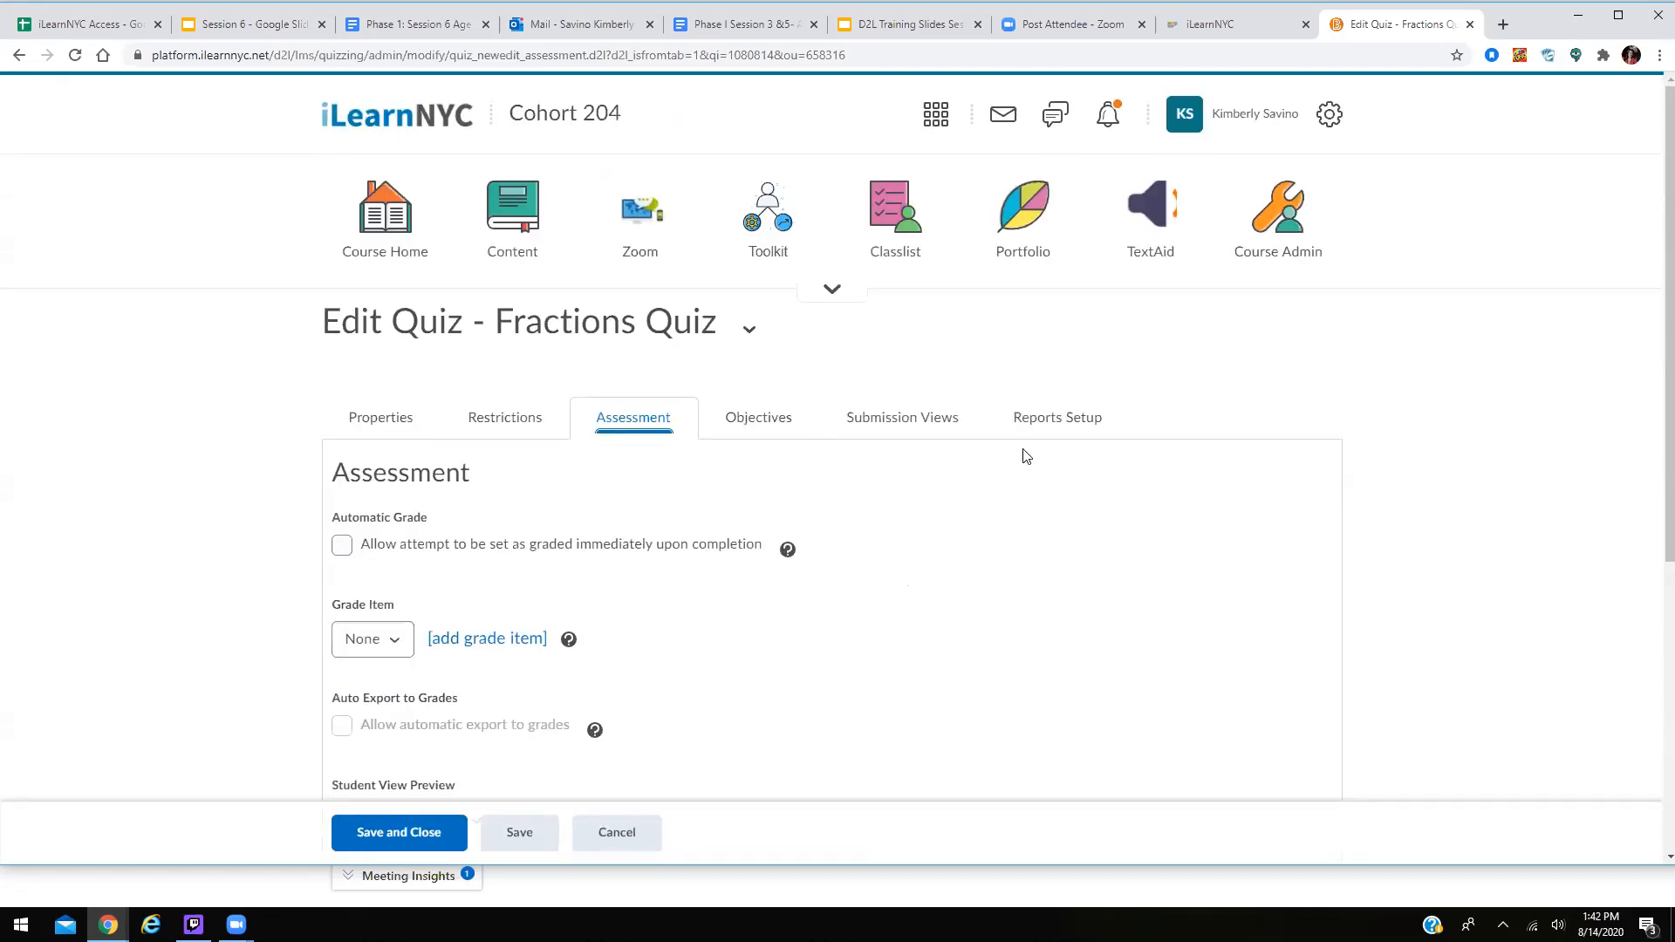
# Switch the Fractions Quiz editor to its Objectives tab.
pyautogui.click(758, 418)
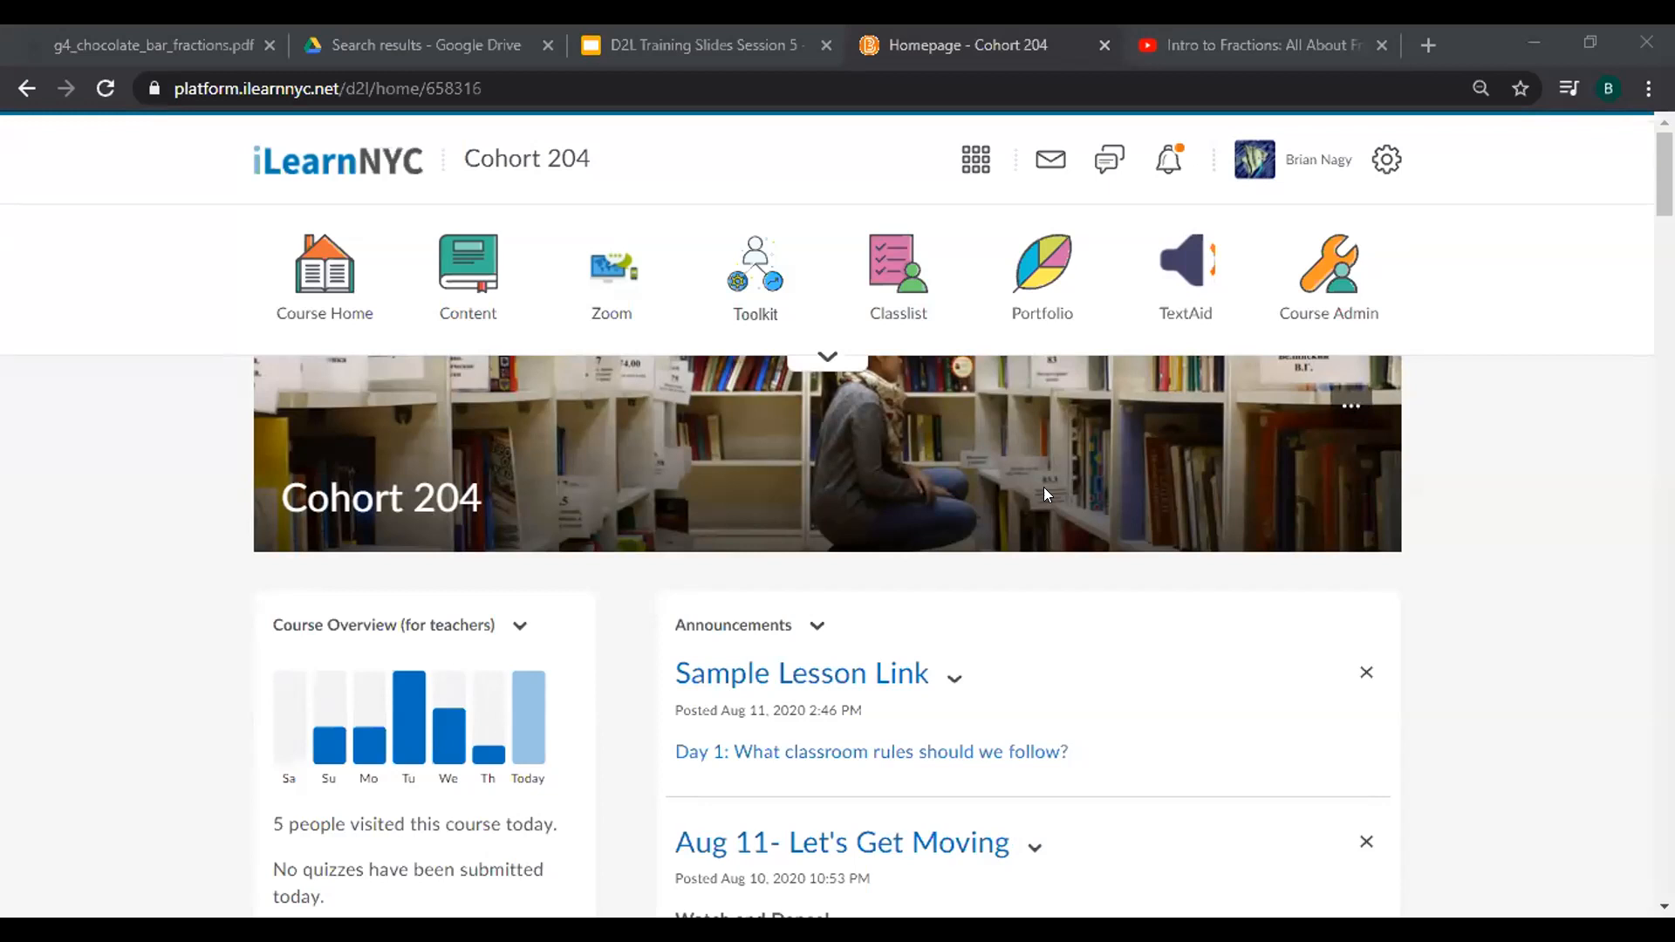
# Go to Manage Quizzes and show the actions menu for Chocolate Bar Fractions Practice.
pyautogui.click(756, 277)
pyautogui.click(836, 286)
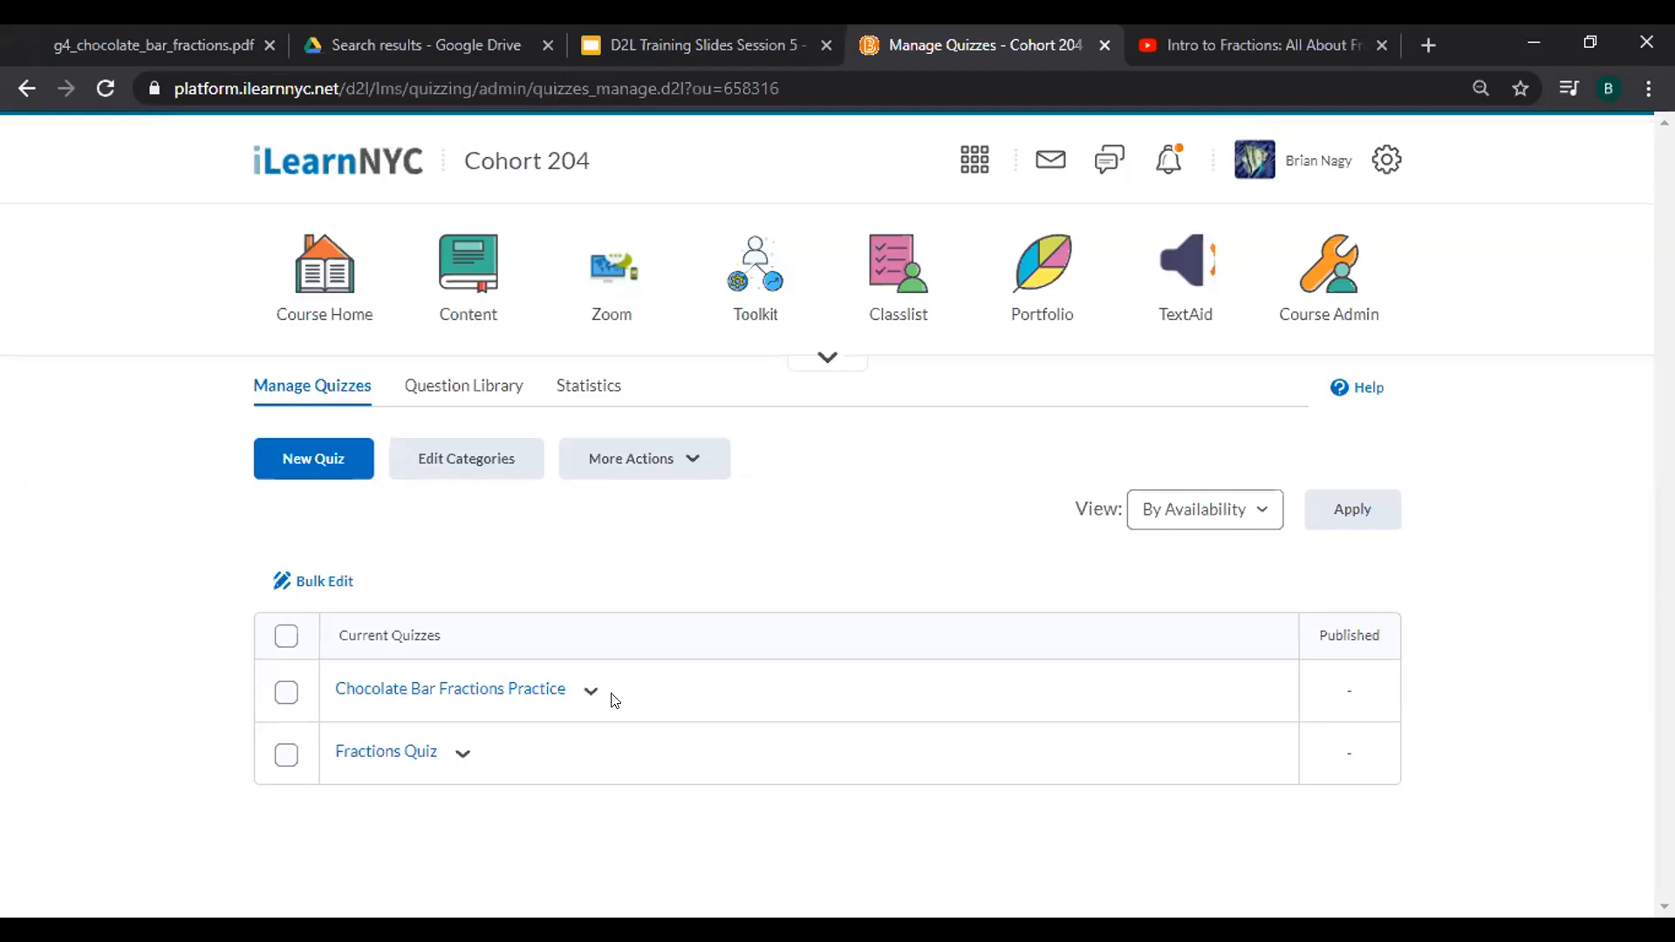
pyautogui.click(593, 698)
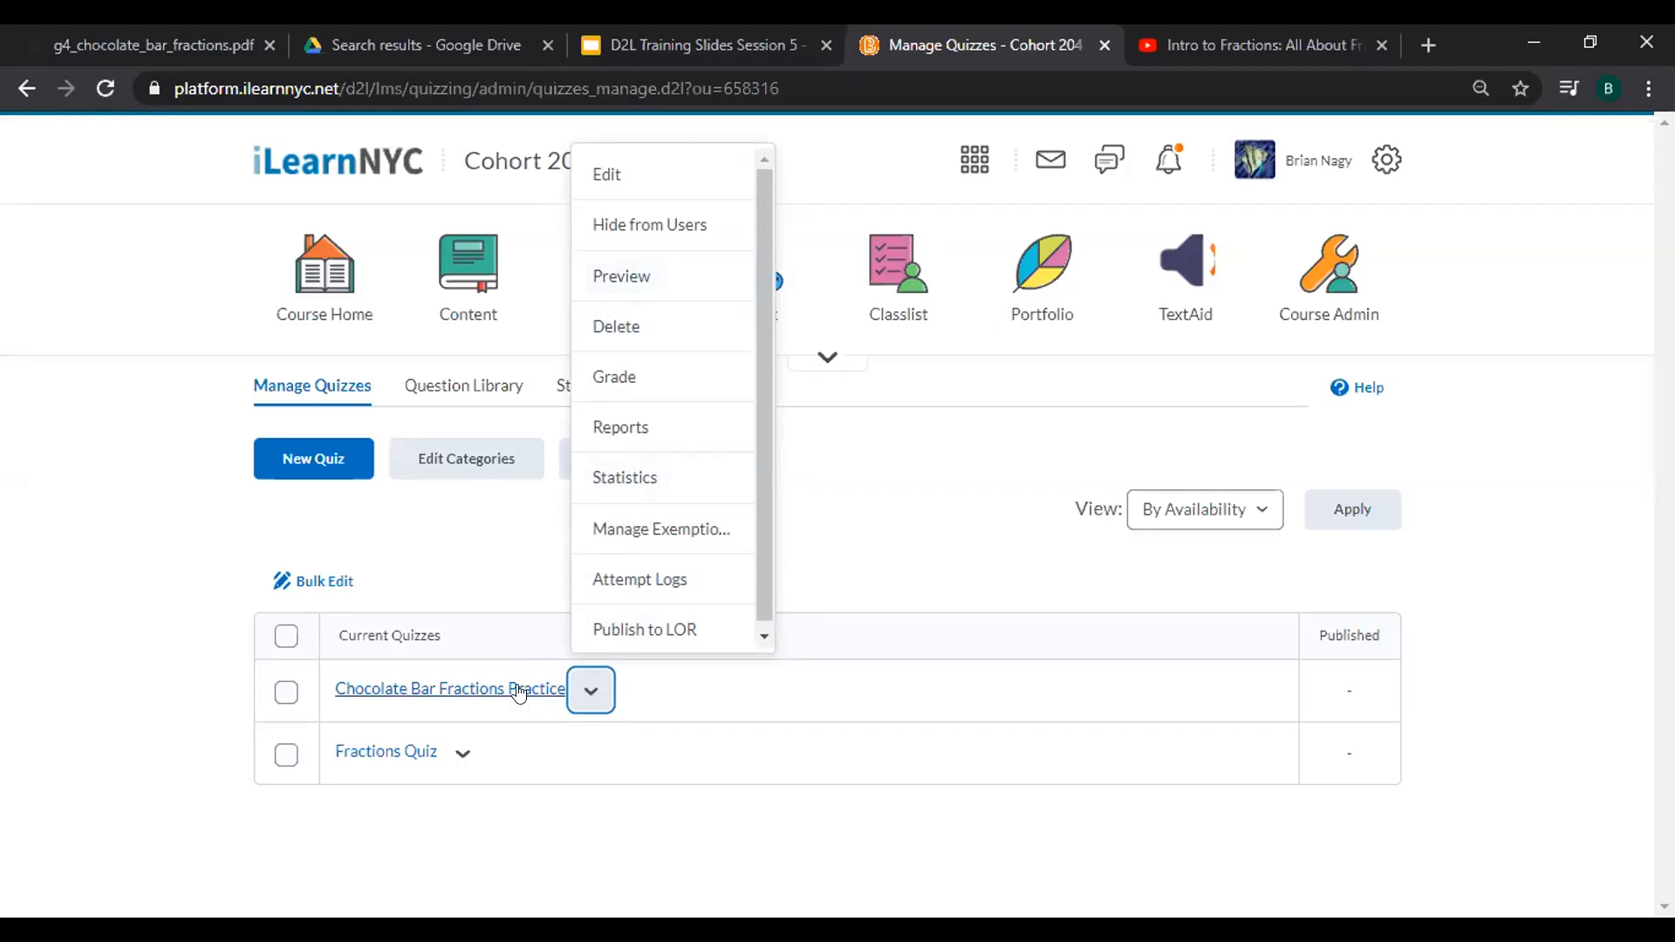
# Preview Chocolate Bar Fractions Practice and read its details: unlimited time, 1 attempt allowed.
pyautogui.click(635, 277)
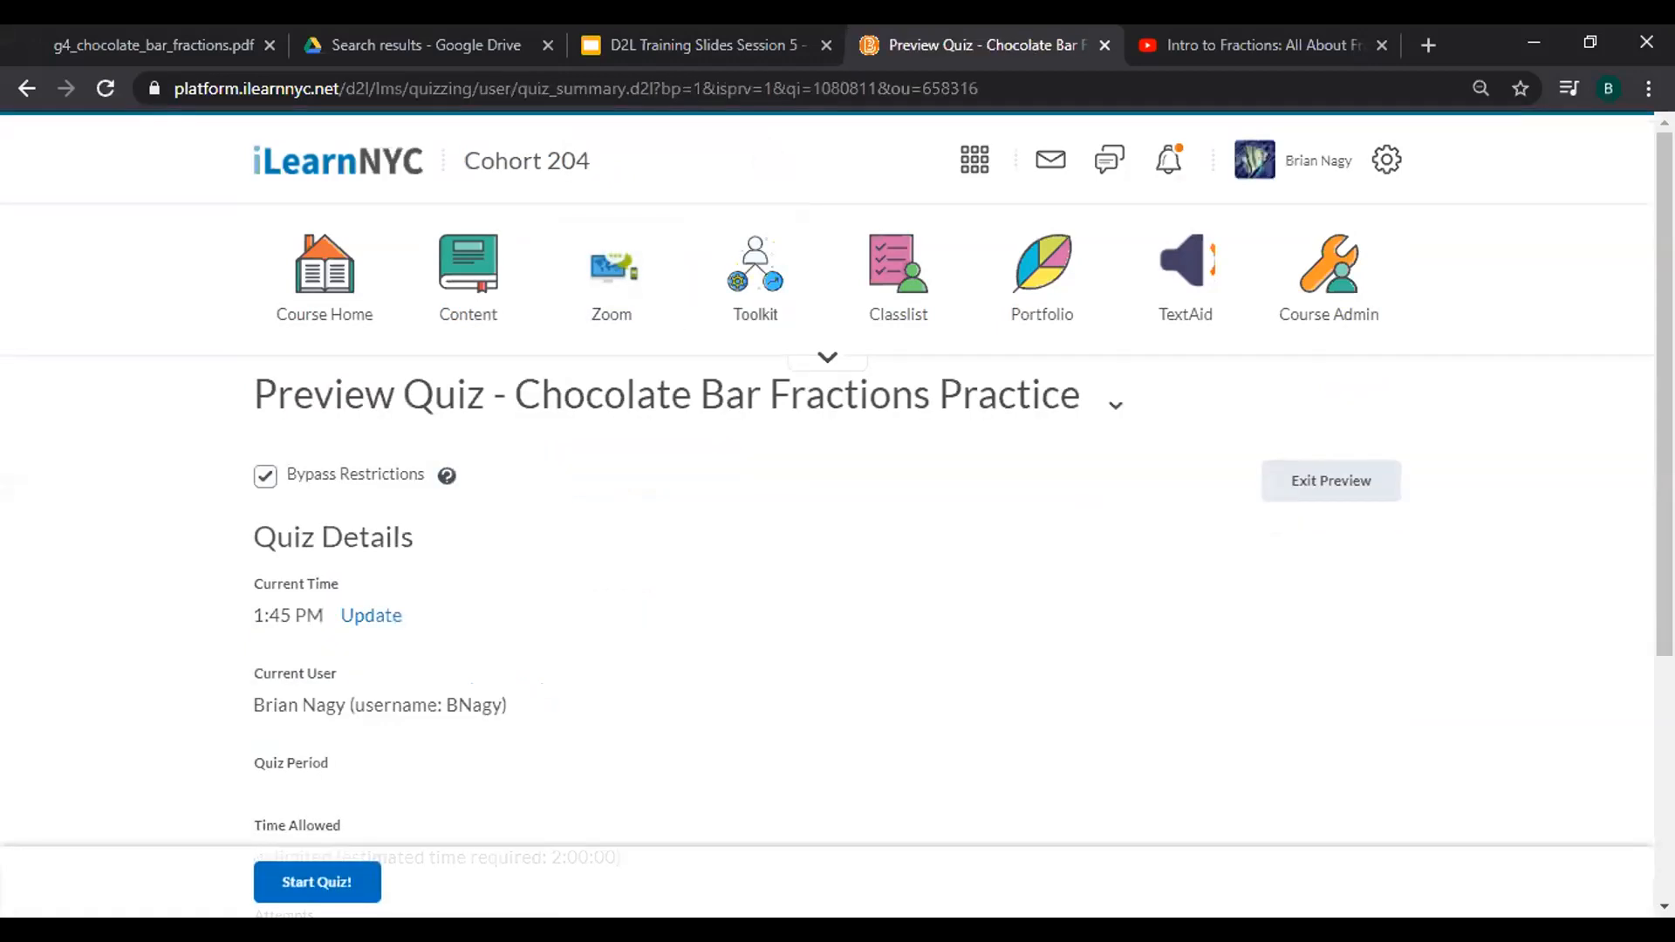
pyautogui.scroll(-4, 837, 506)
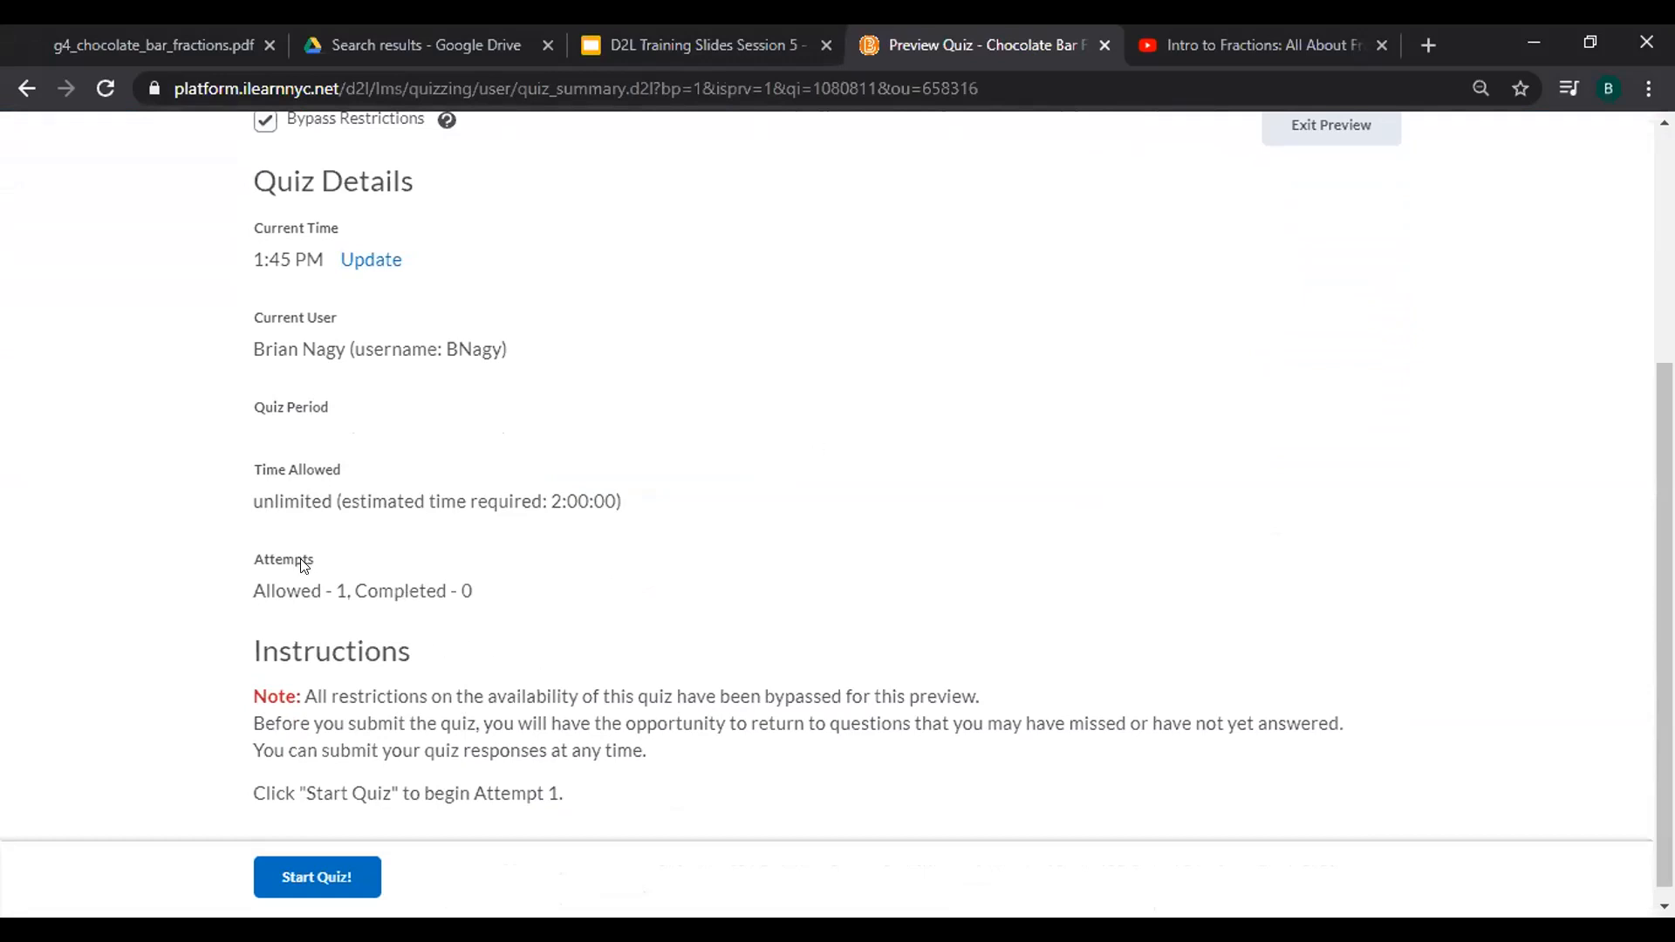
# Start a preview attempt and scroll past the chocolate image to Part 1, Question 1.
pyautogui.click(345, 882)
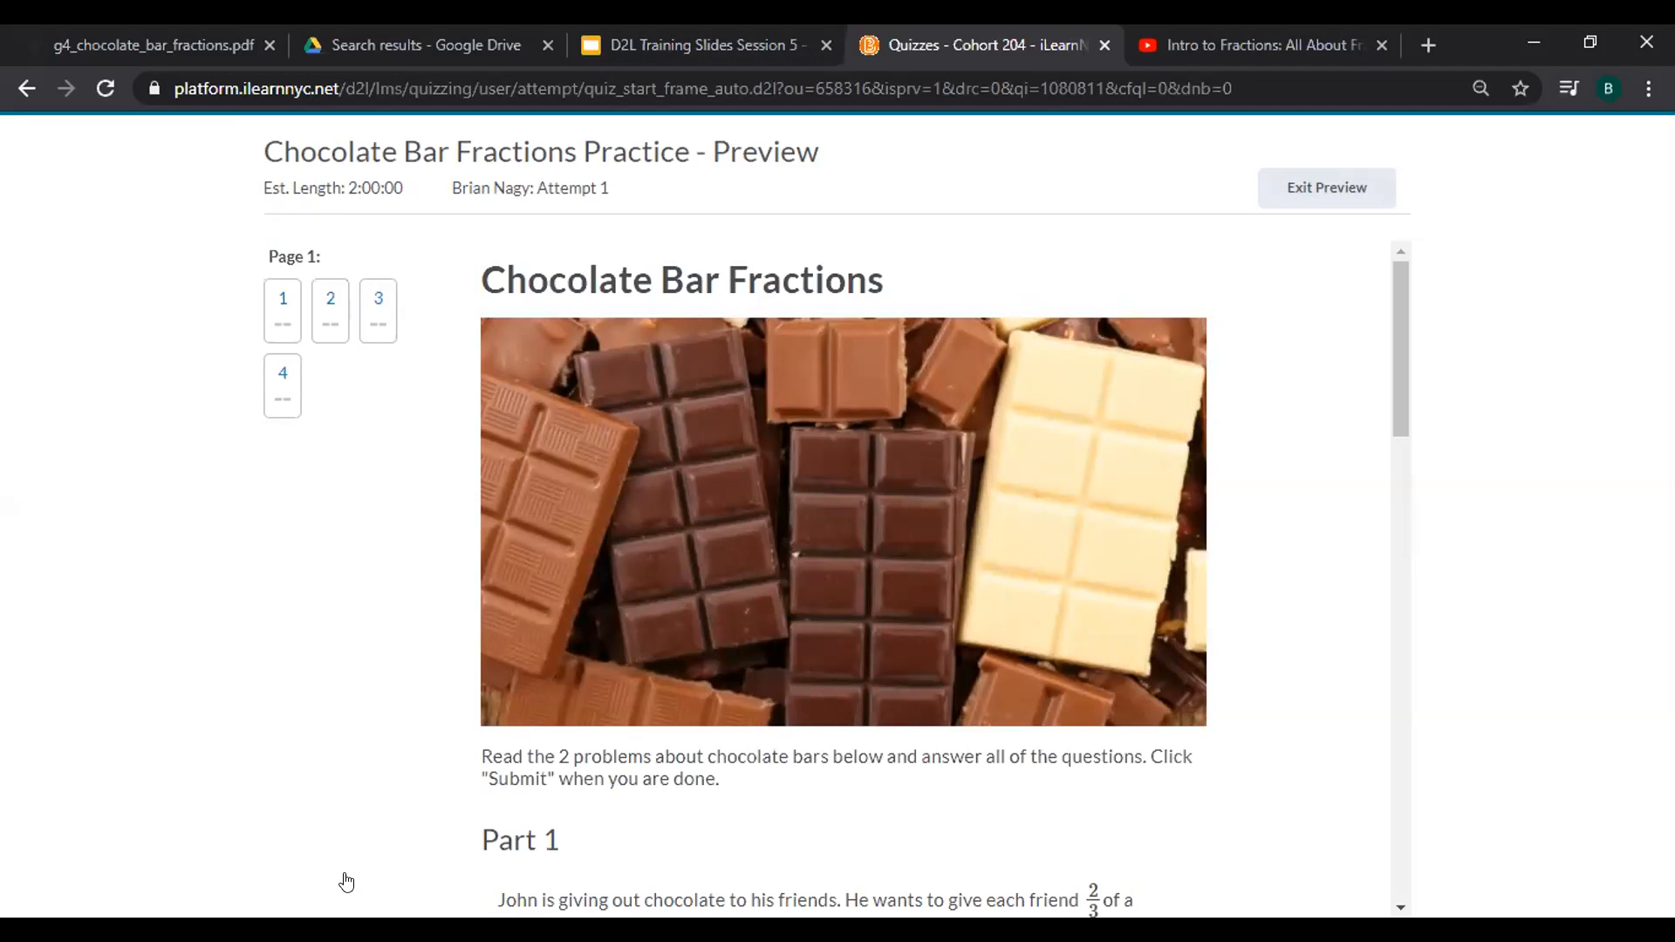
pyautogui.scroll(-1, 346, 883)
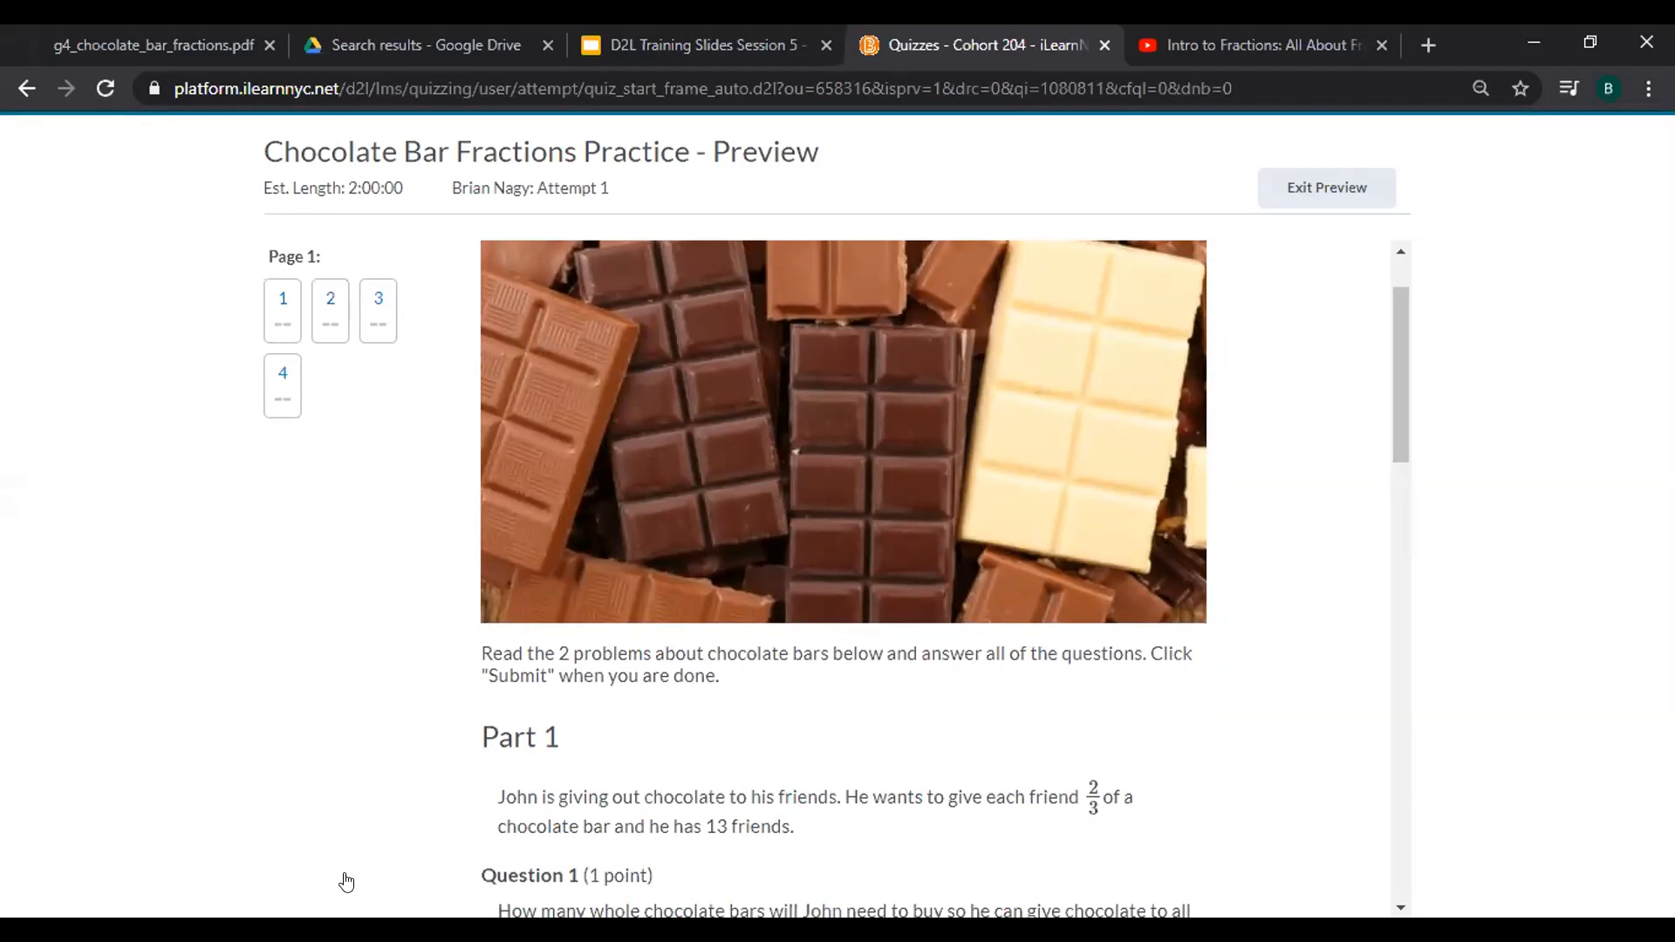
pyautogui.scroll(-2, 346, 883)
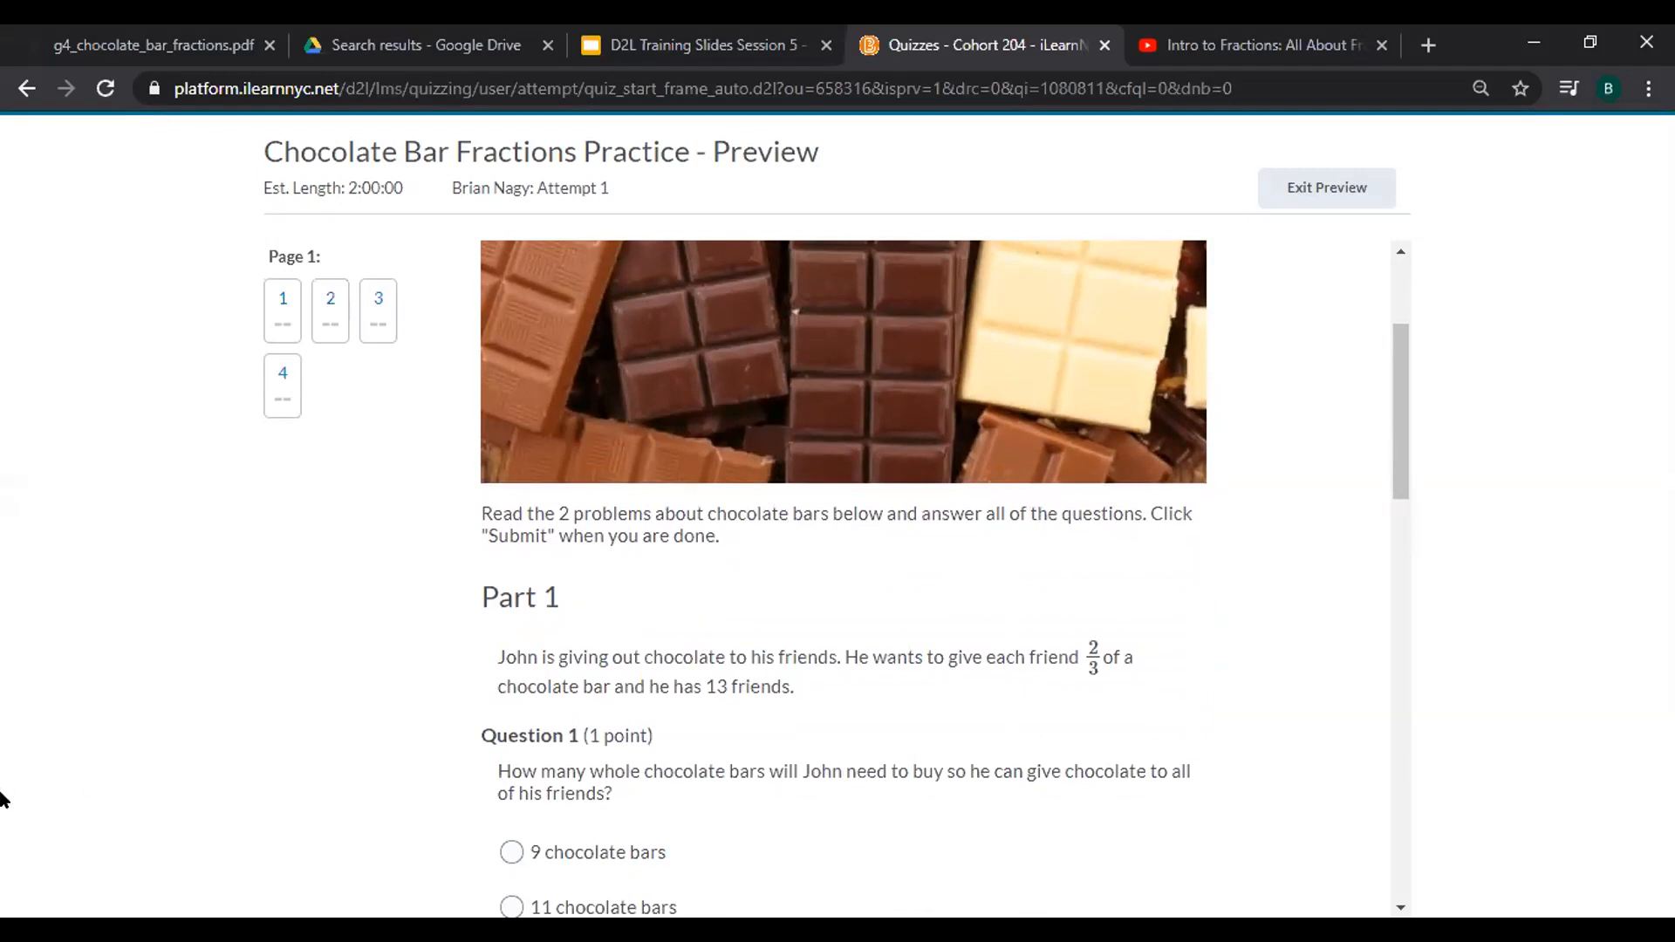
pyautogui.rightClick(493, 382)
pyautogui.rightClick(463, 389)
pyautogui.click(460, 385)
pyautogui.scroll(-3, 753, 548)
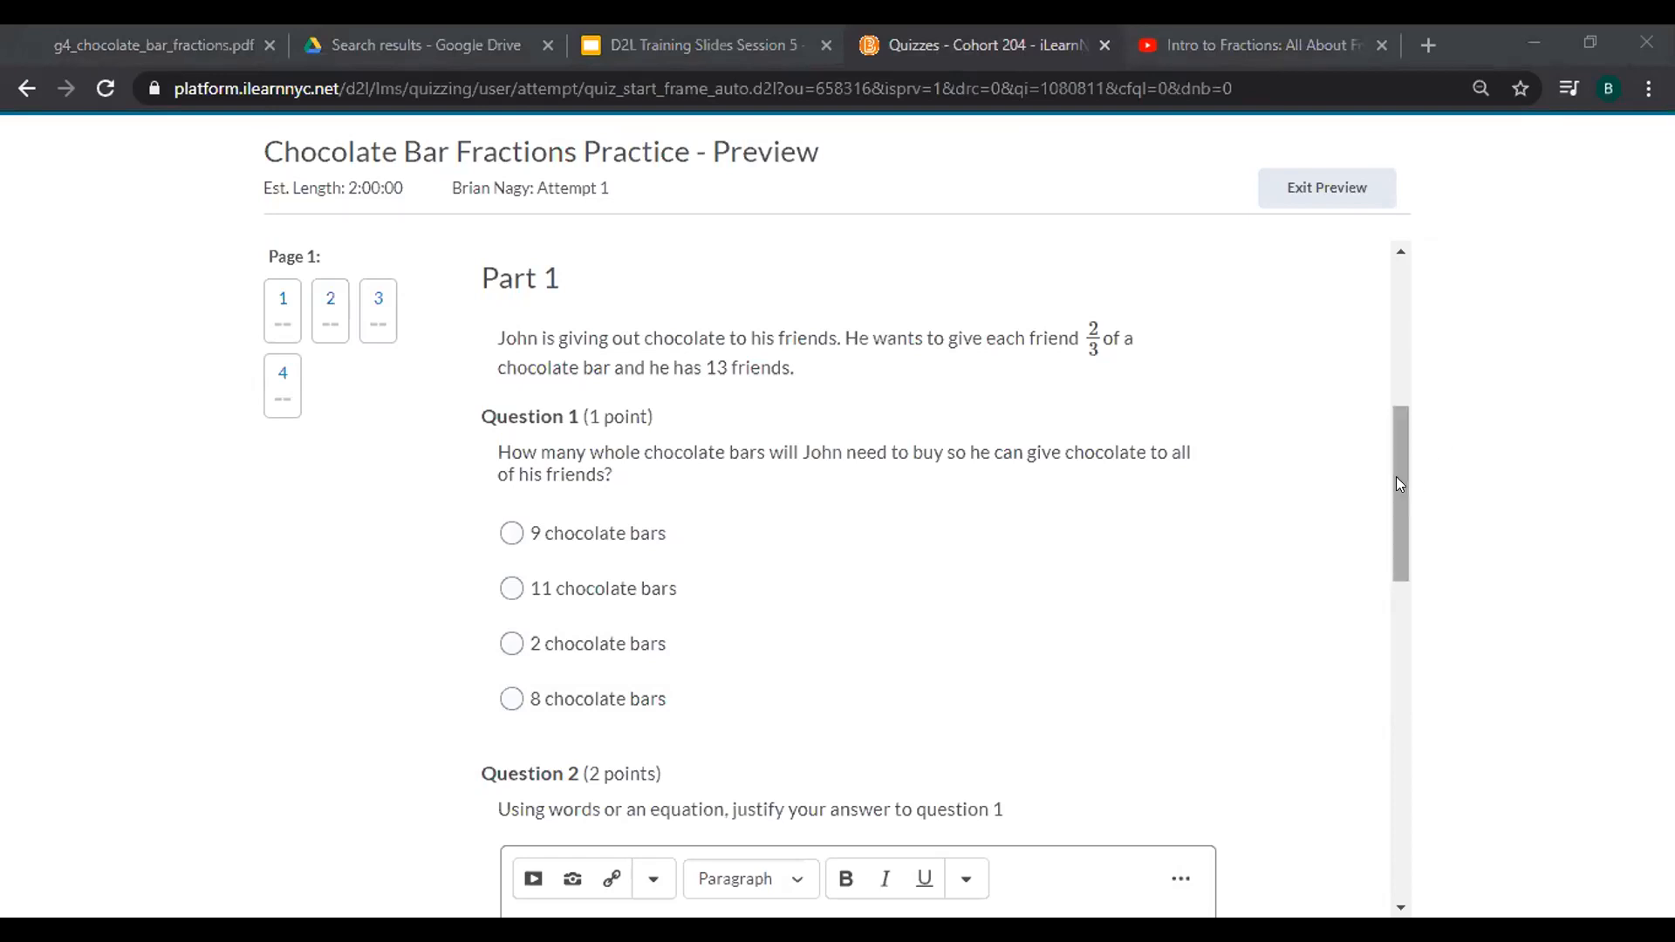
# Scroll through Part 2 of the preview down to Question 4, then exit the preview.
pyautogui.moveTo(1398, 467); pyautogui.dragTo(1404, 621)
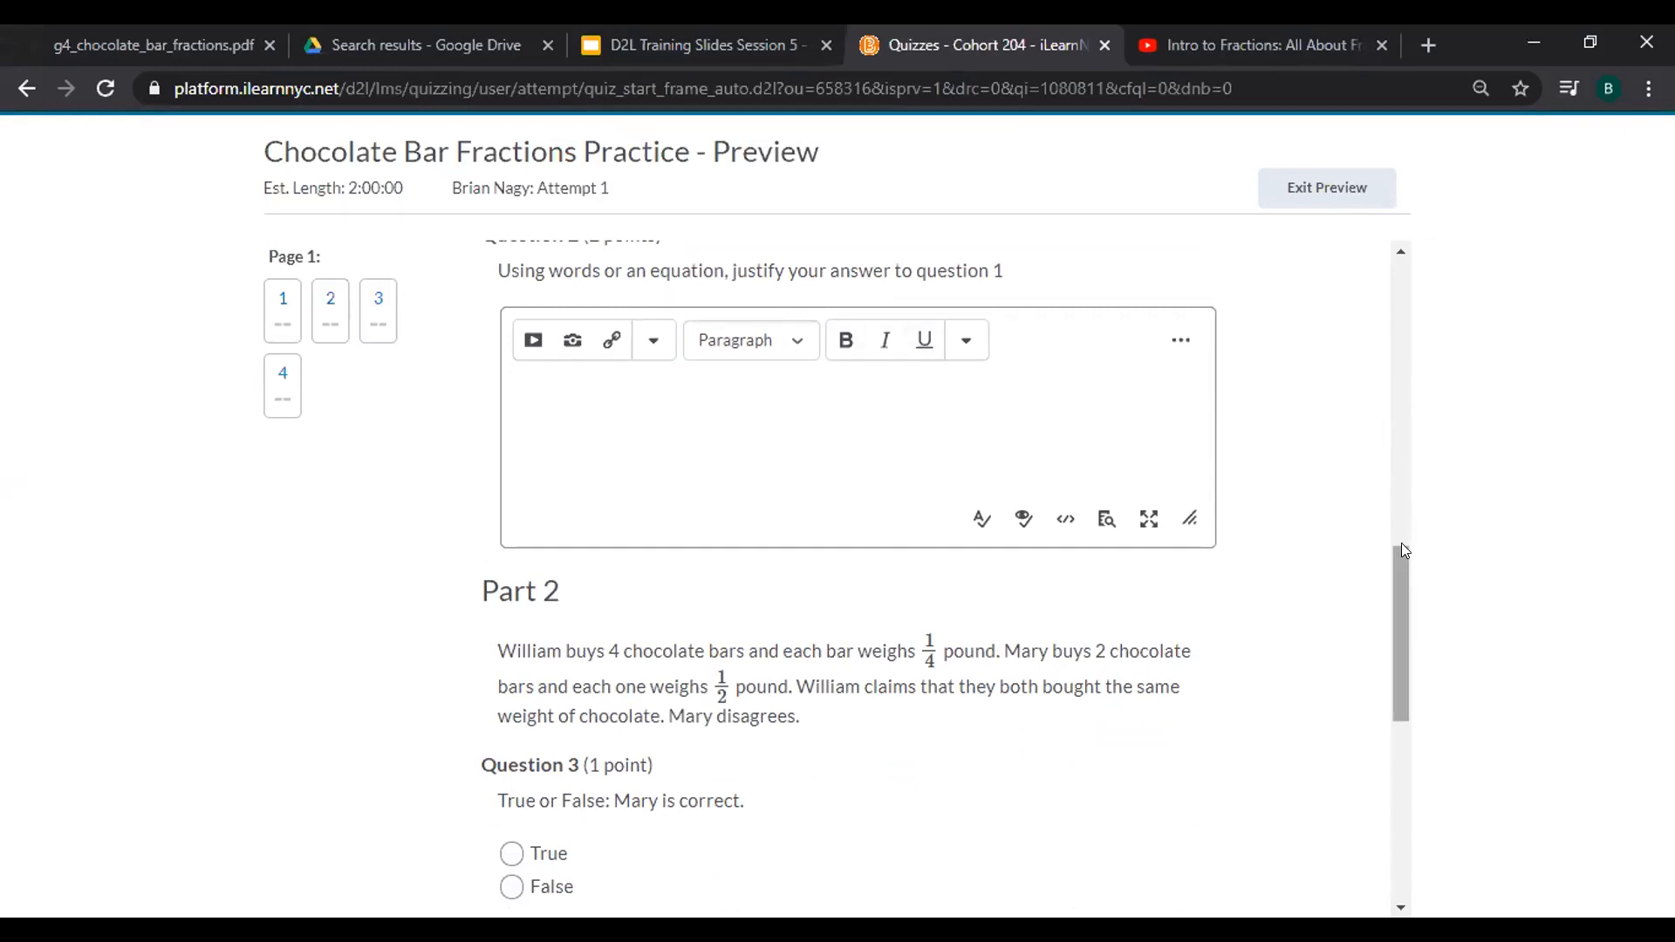
pyautogui.moveTo(1399, 556); pyautogui.dragTo(1402, 677)
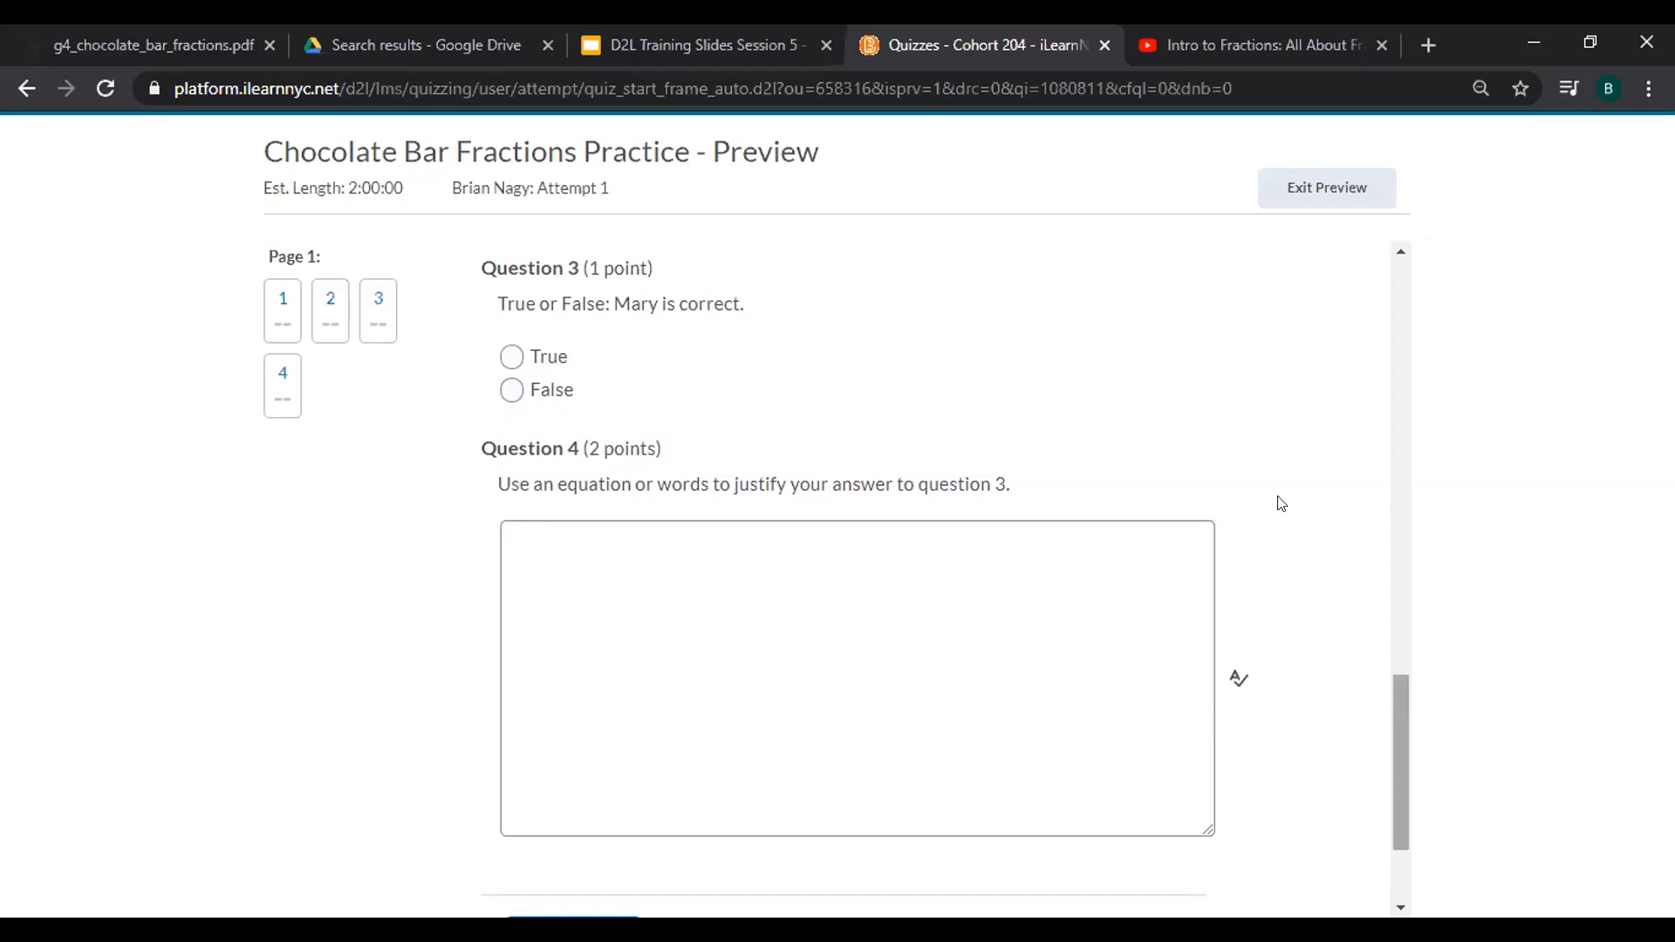
pyautogui.click(1307, 208)
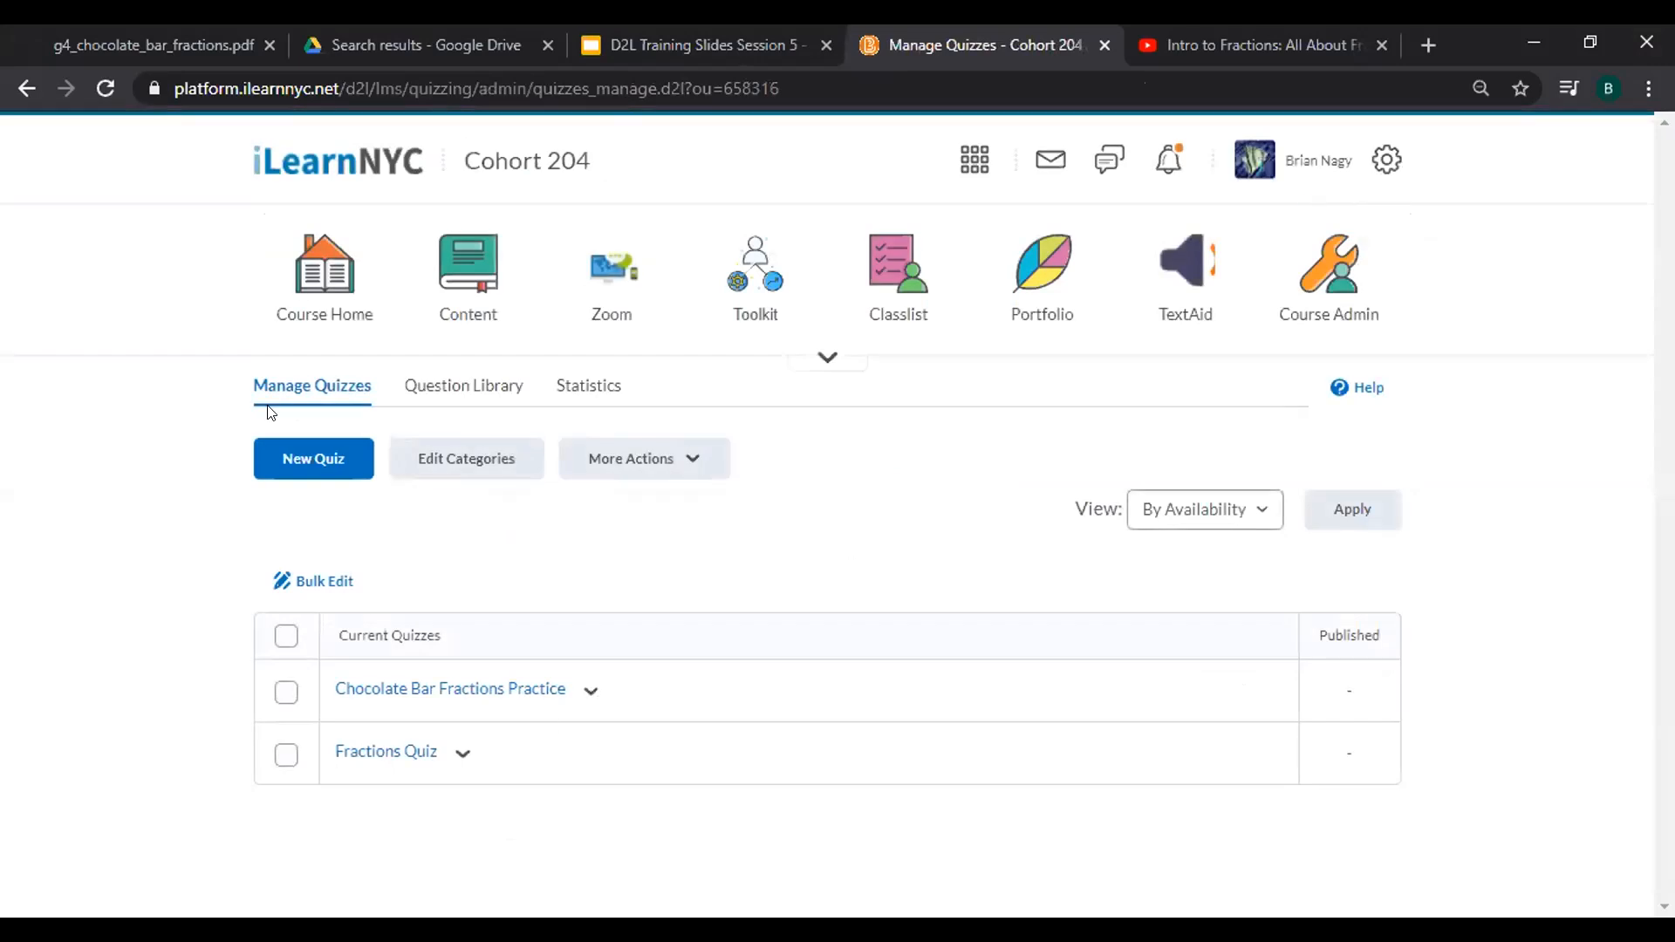
# Create a New Quiz and enter 'Fractions Video Questions' as its name.
pyautogui.click(305, 469)
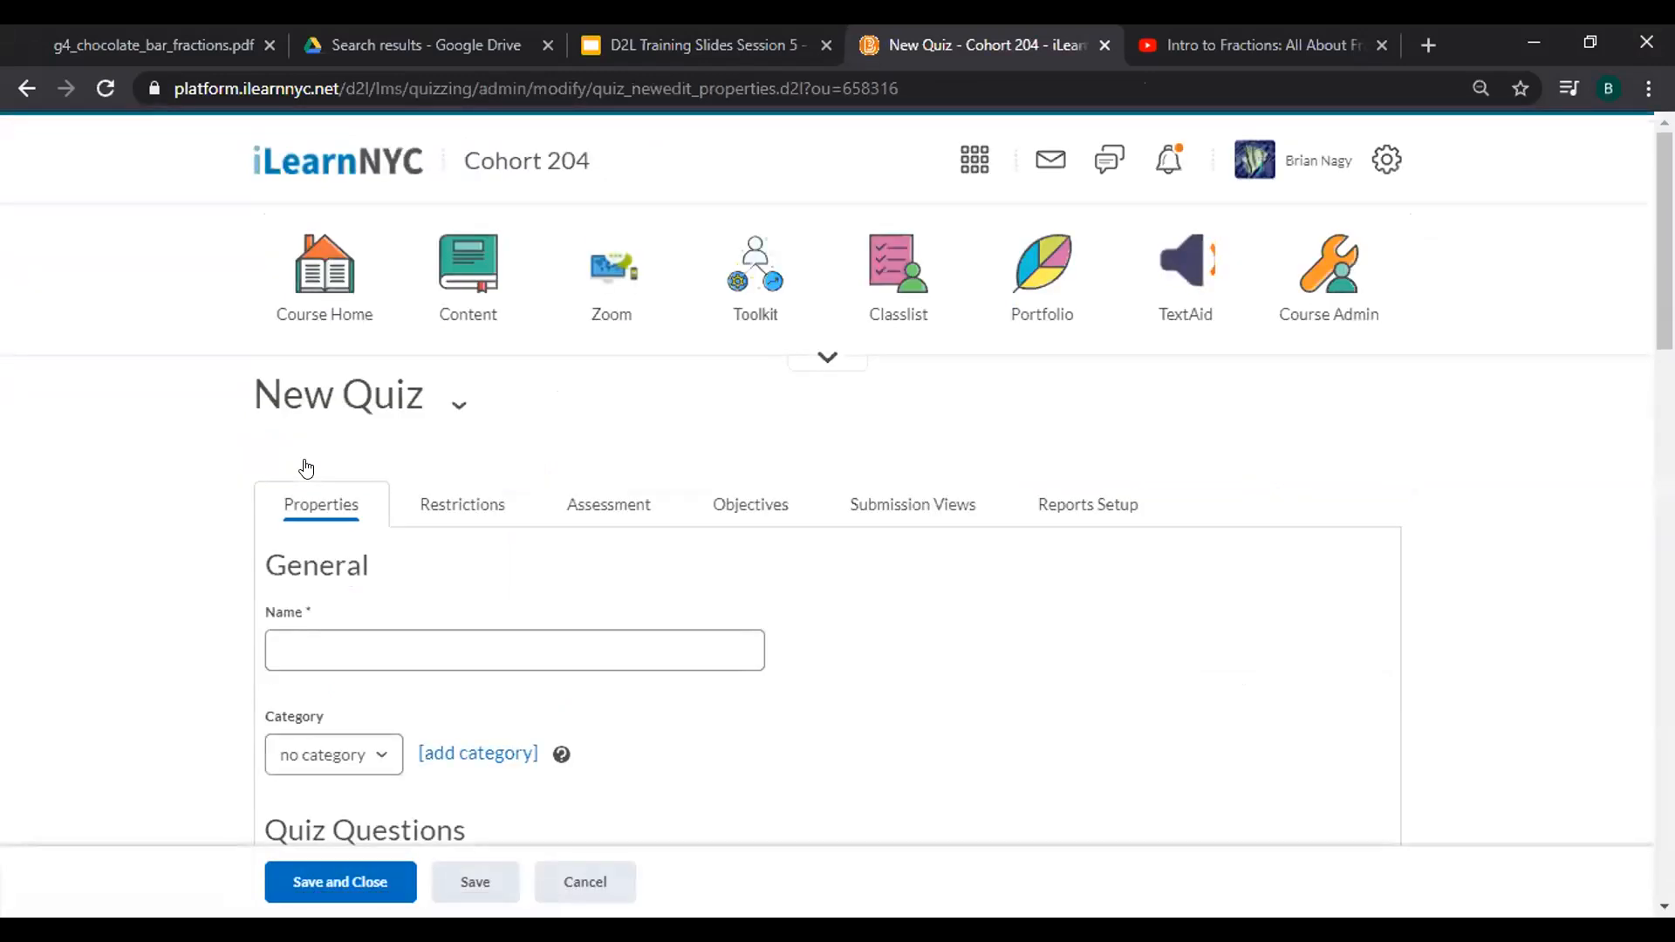
pyautogui.scroll(-2, 305, 467)
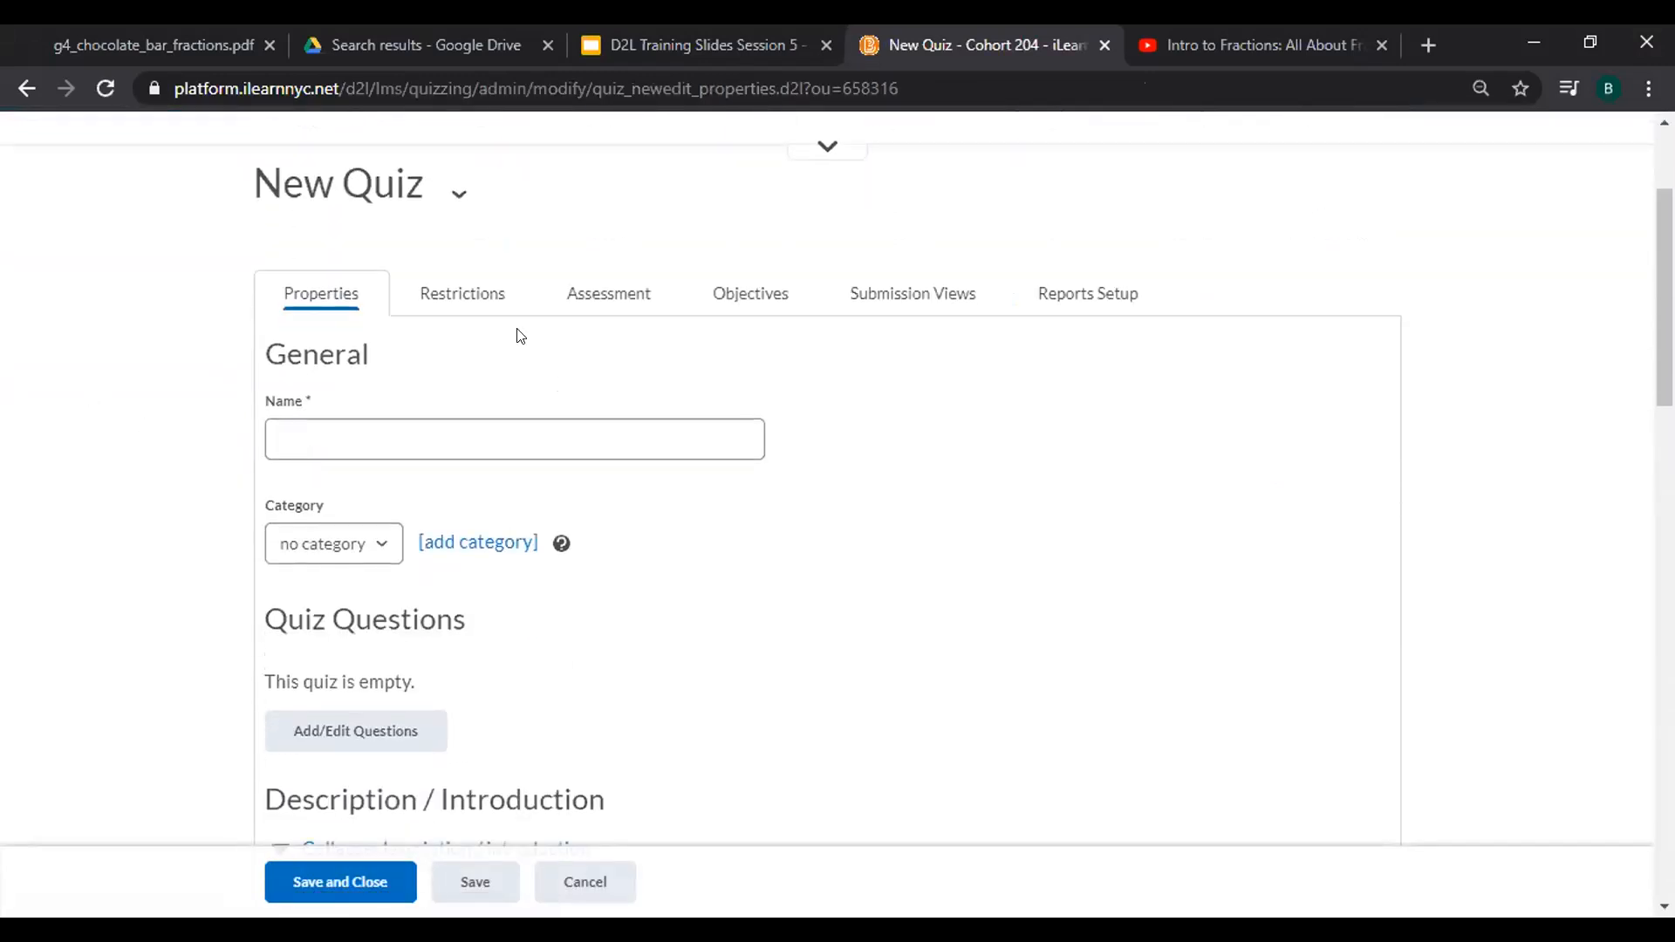
pyautogui.click(336, 447)
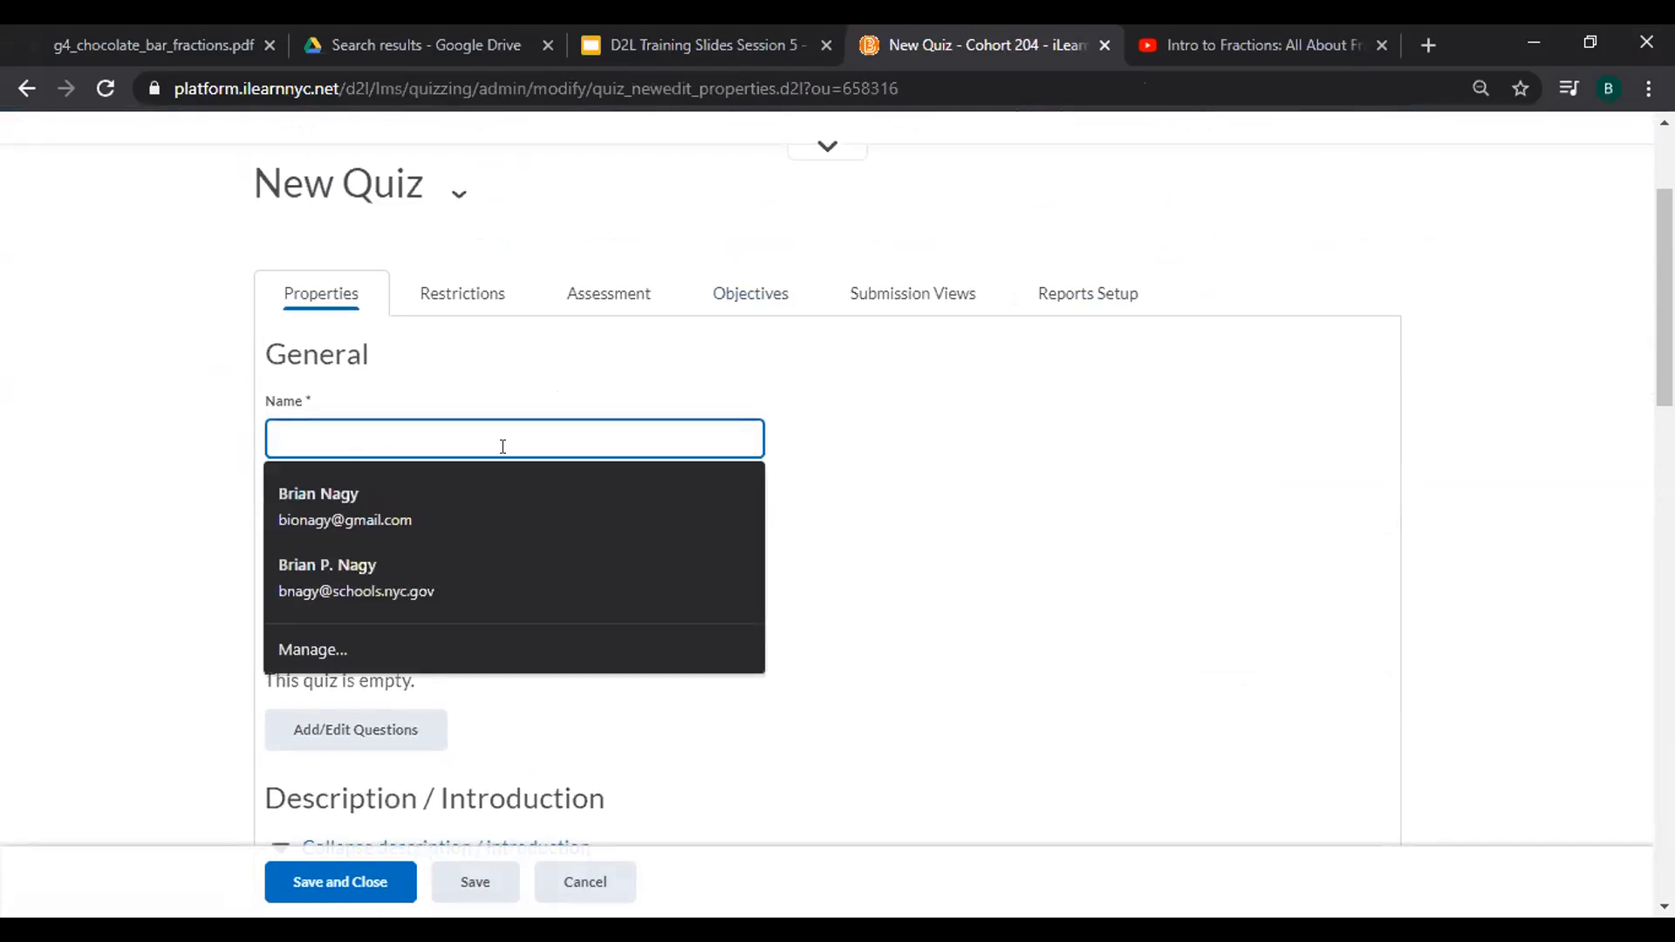
pyautogui.write('Fraction')
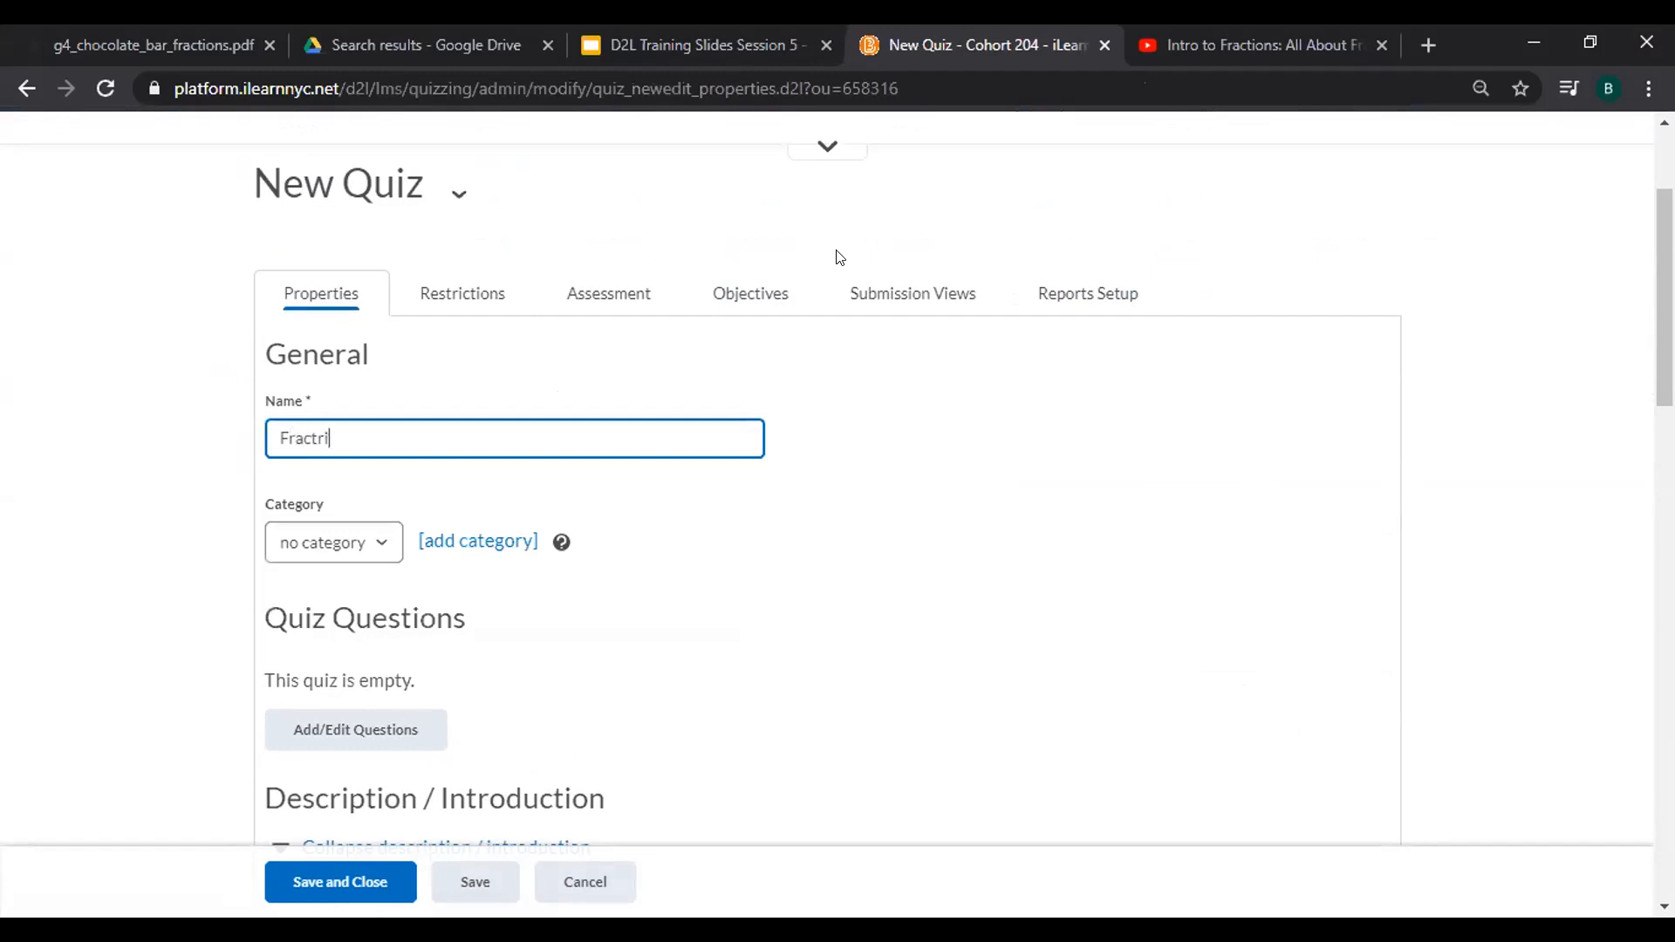
pyautogui.press('BackSpace')
pyautogui.press('BackSpace')
pyautogui.press('BackSpace')
pyautogui.write('ions Video Questions')
pyautogui.scroll(-2, 839, 256)
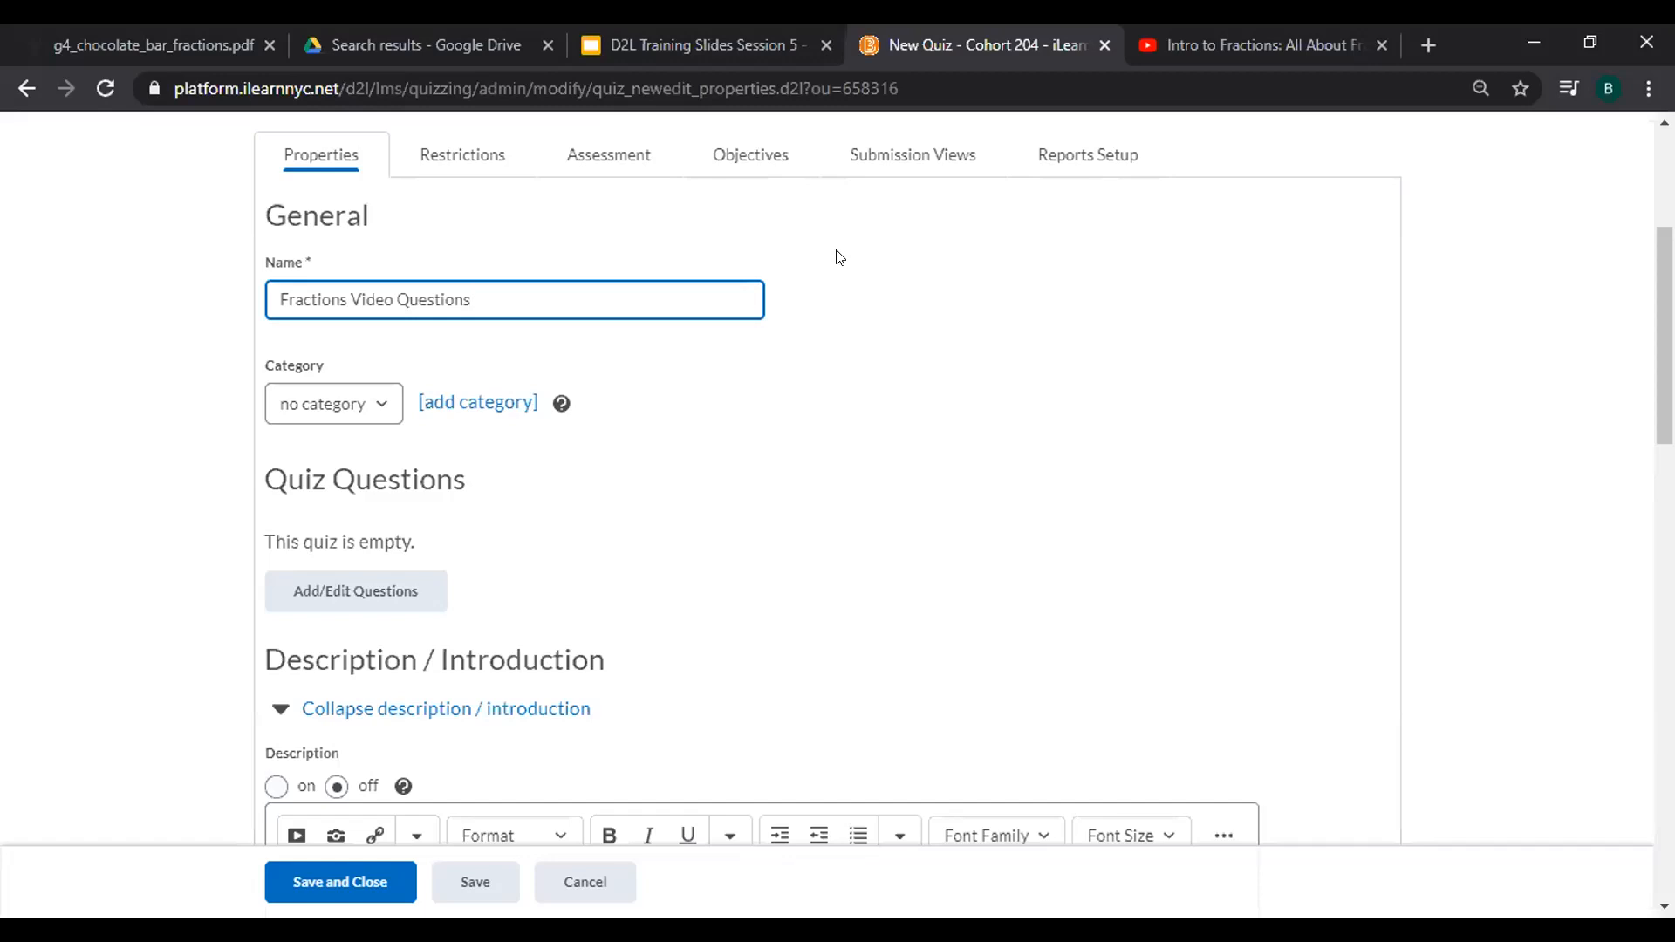
# Open the Question Editor and view both the Import and Add options.
pyautogui.click(354, 602)
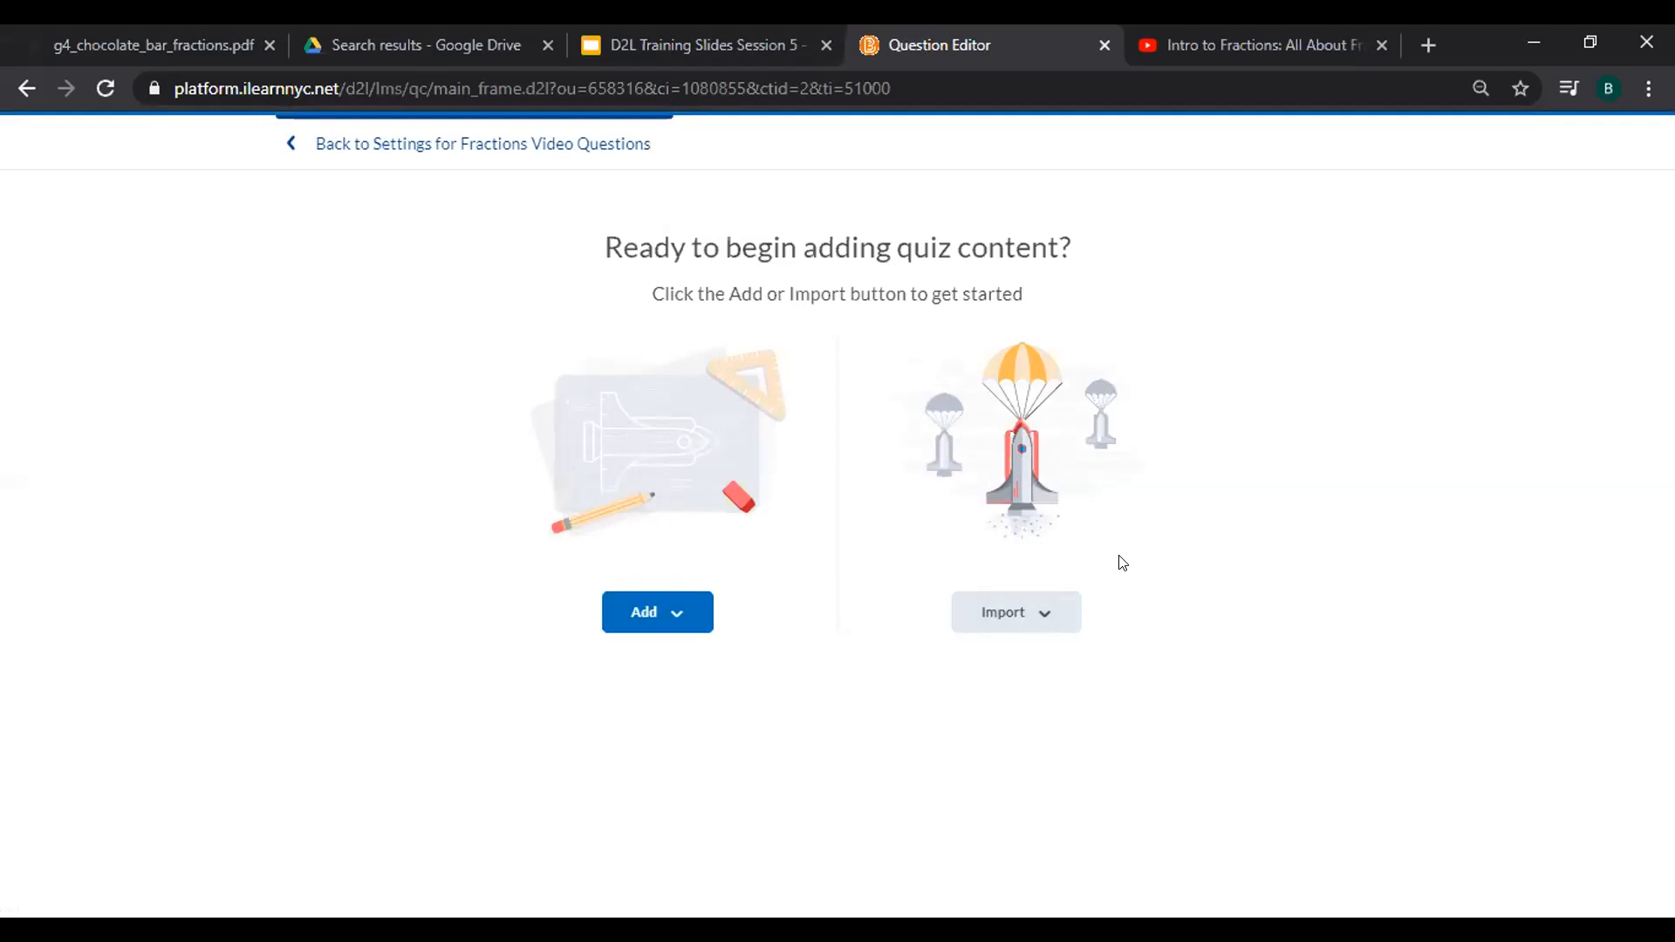
pyautogui.click(1026, 608)
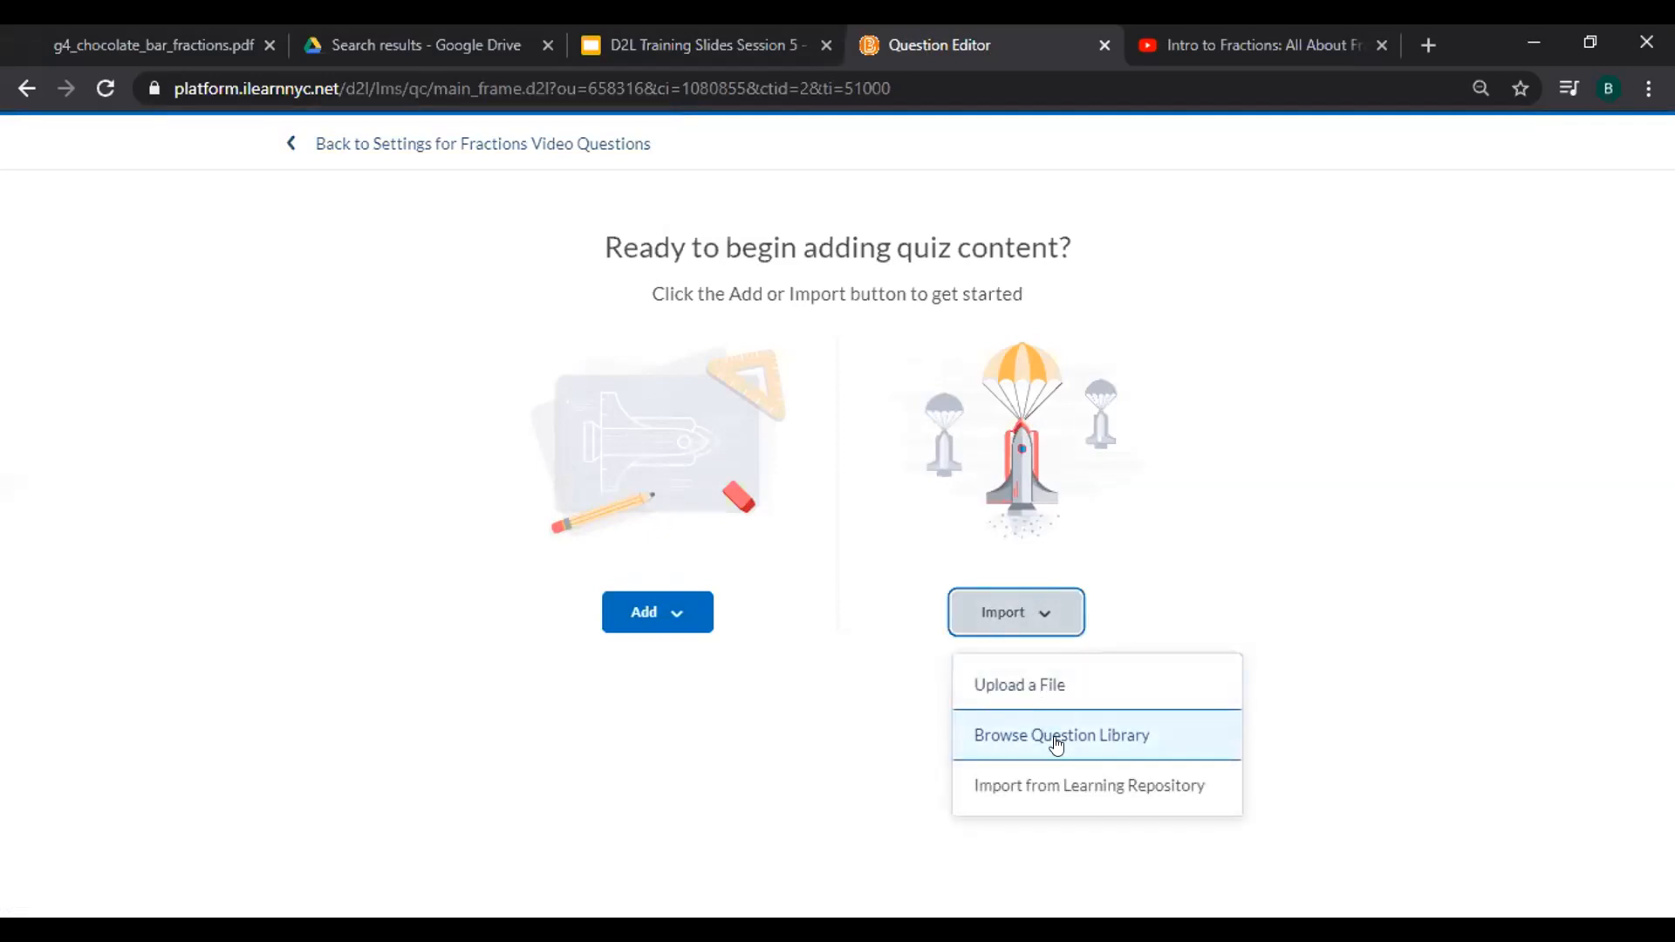
pyautogui.click(679, 610)
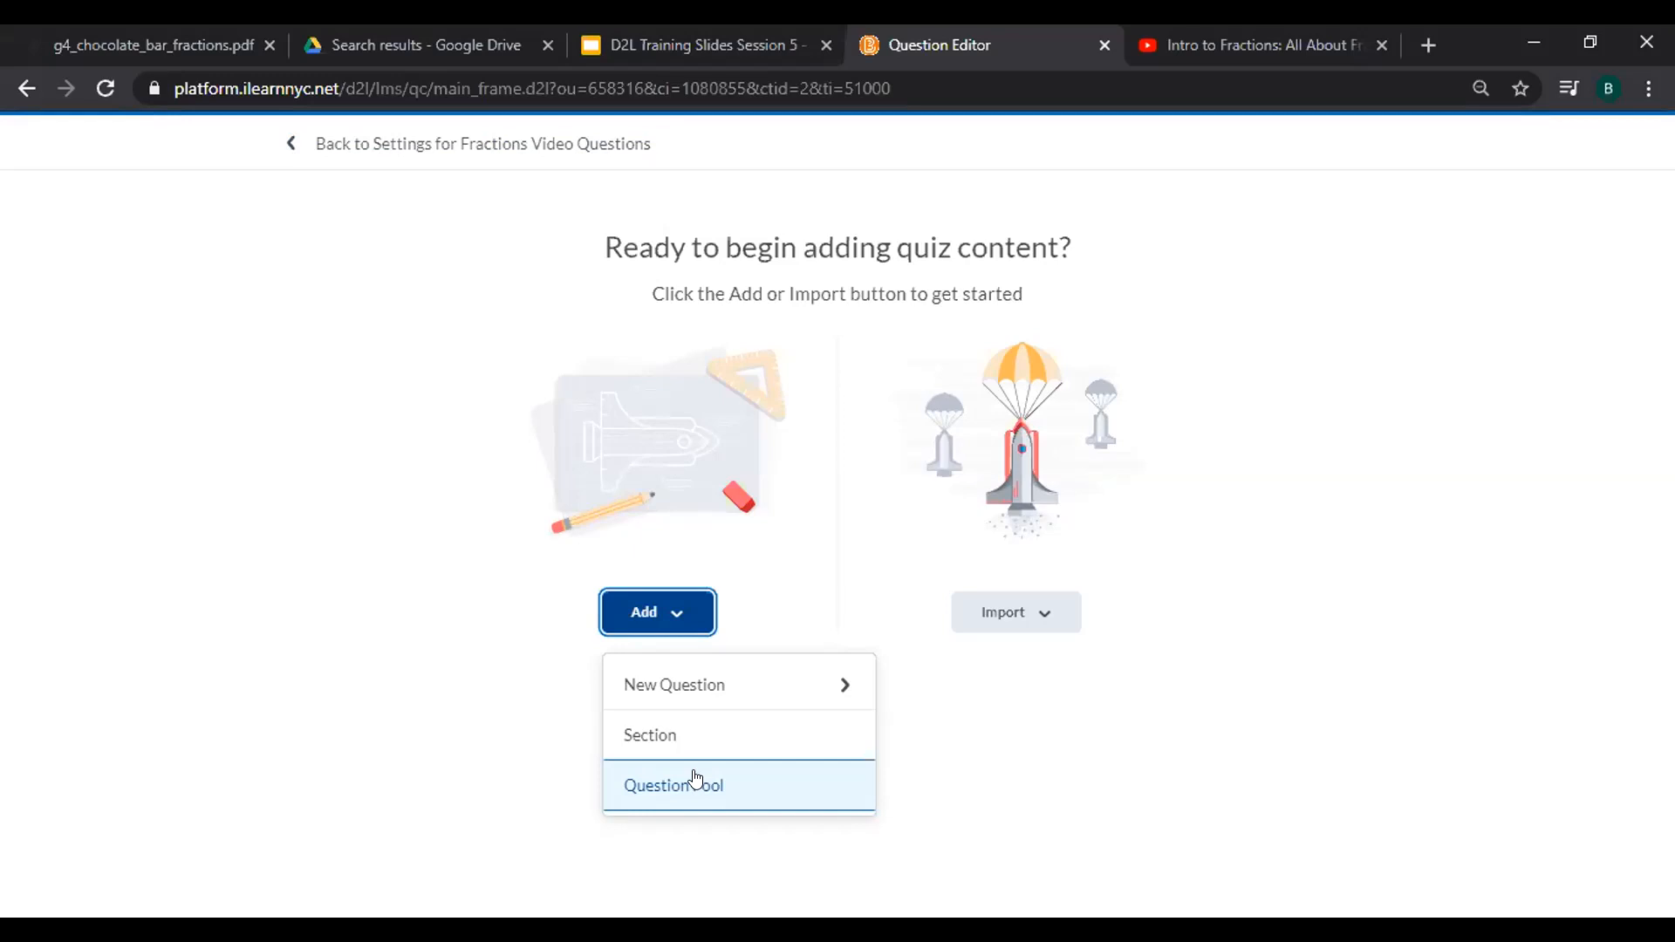
pyautogui.click(1016, 612)
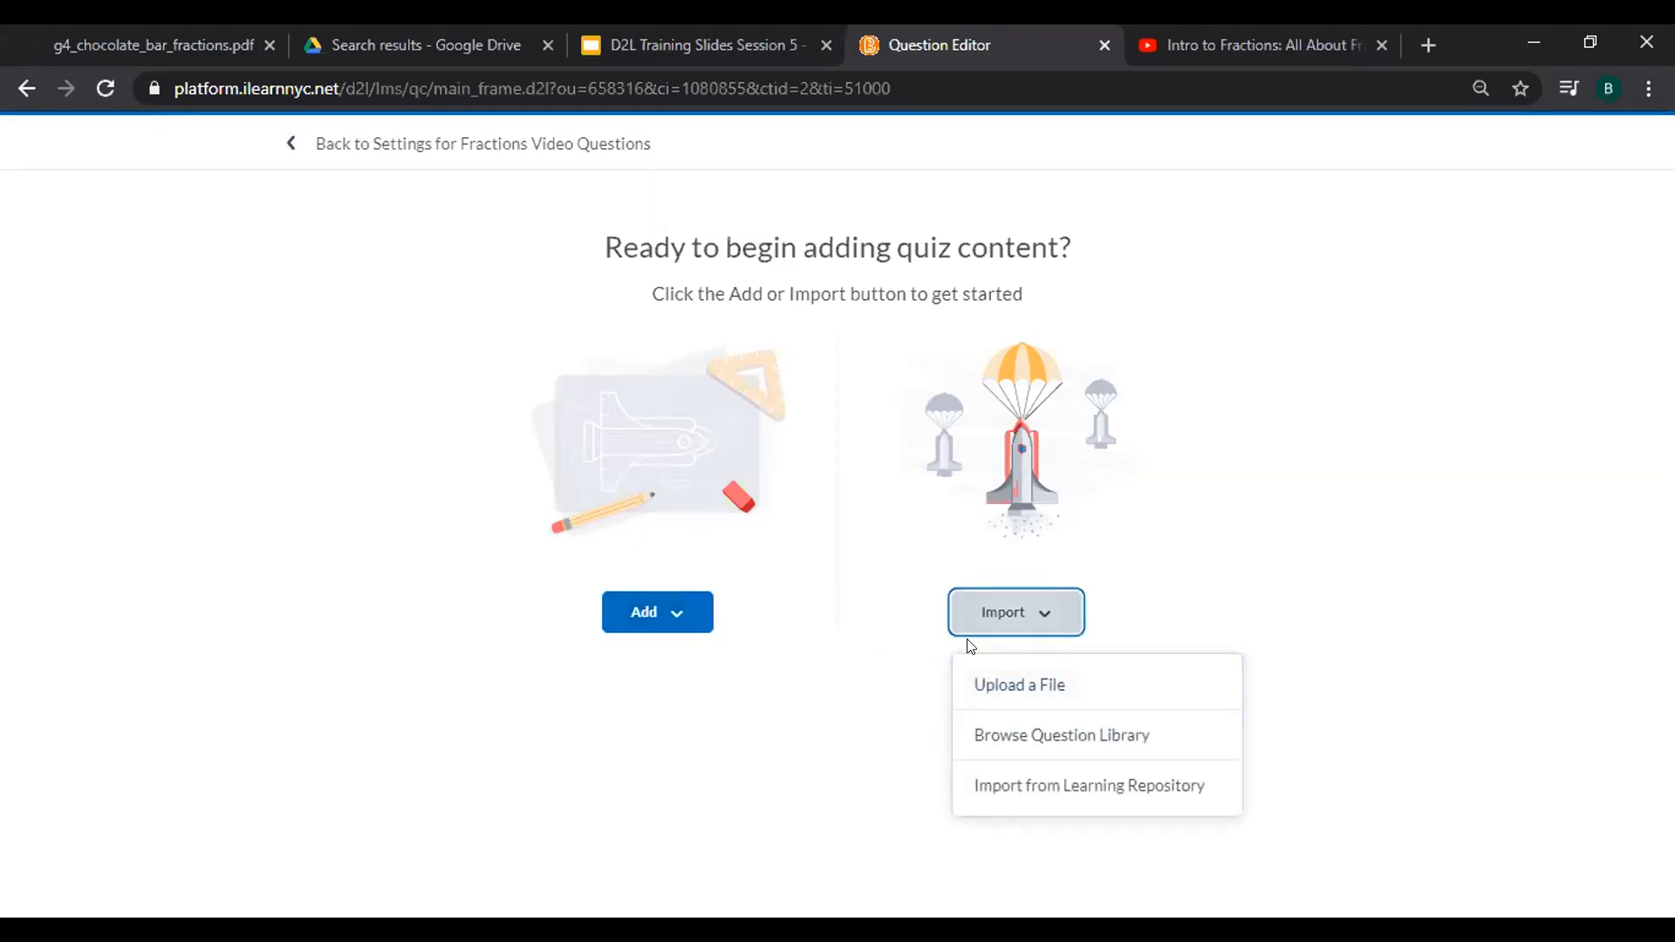
pyautogui.click(813, 628)
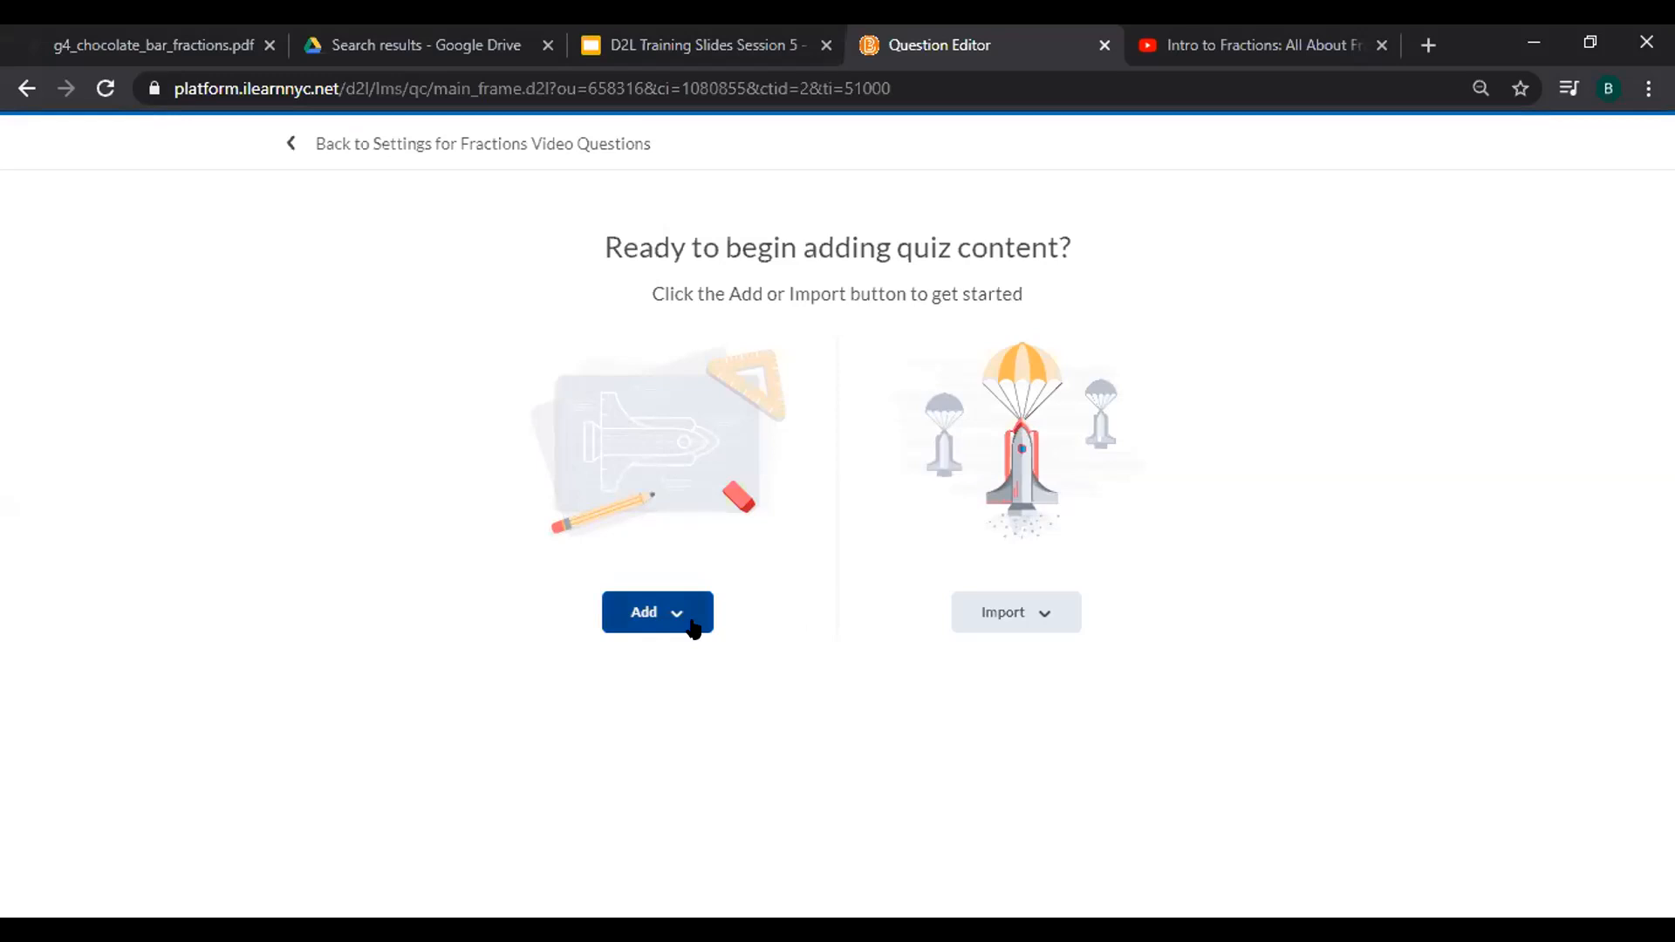
pyautogui.click(694, 627)
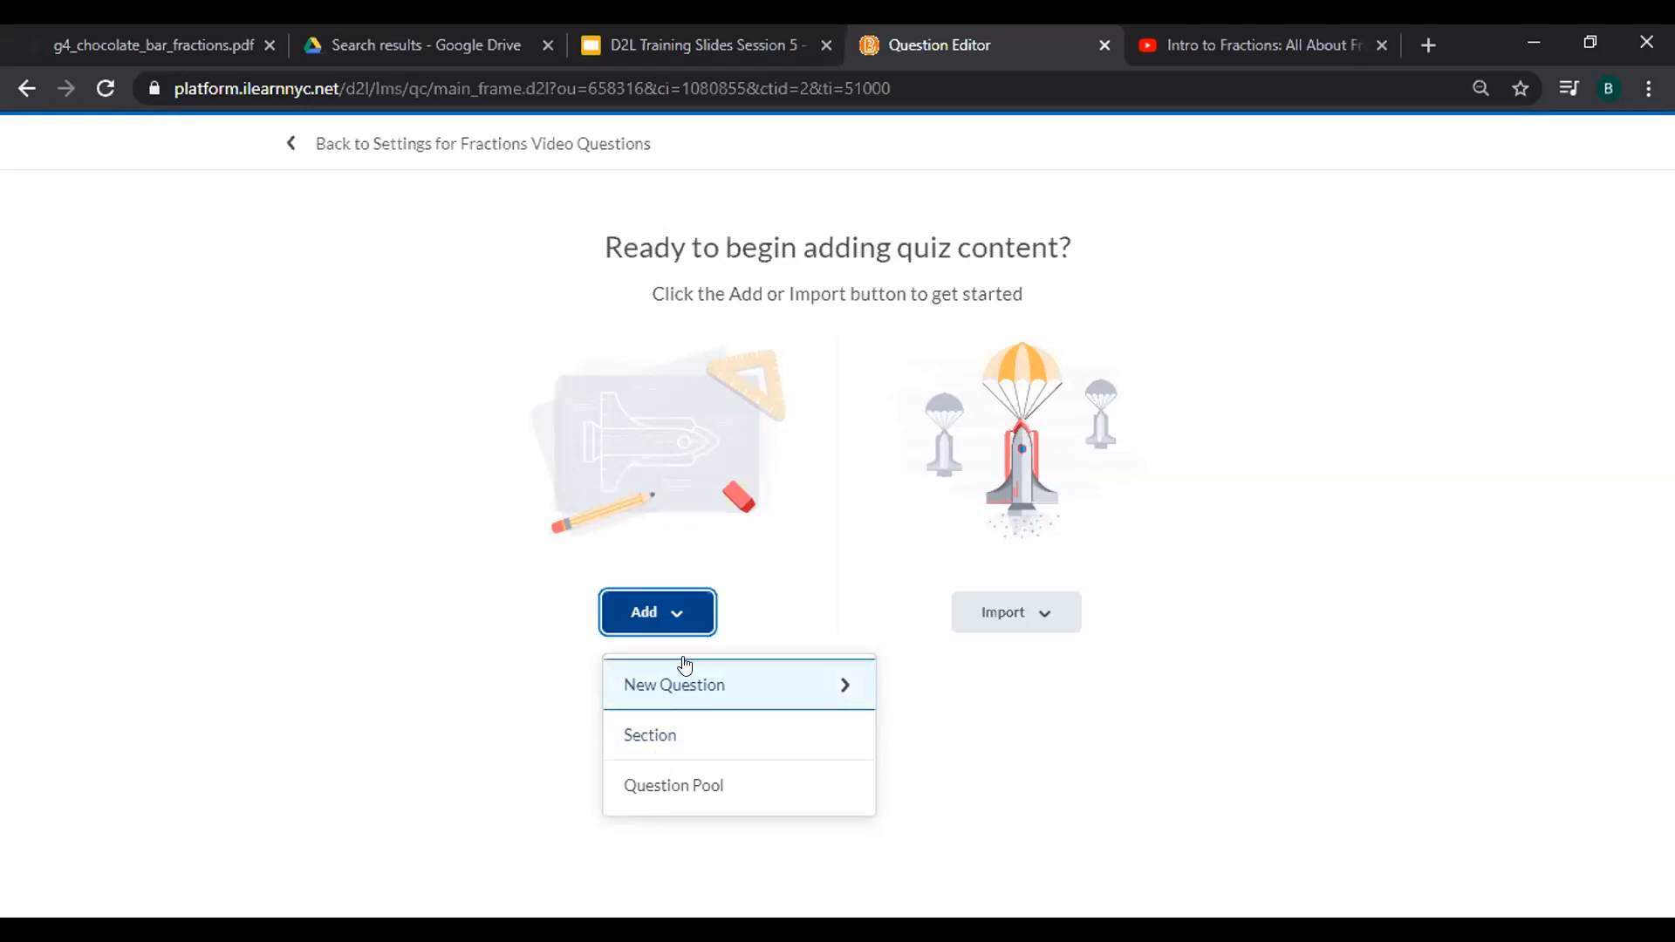
# Open Add > New Question to list the available question types.
pyautogui.click(697, 683)
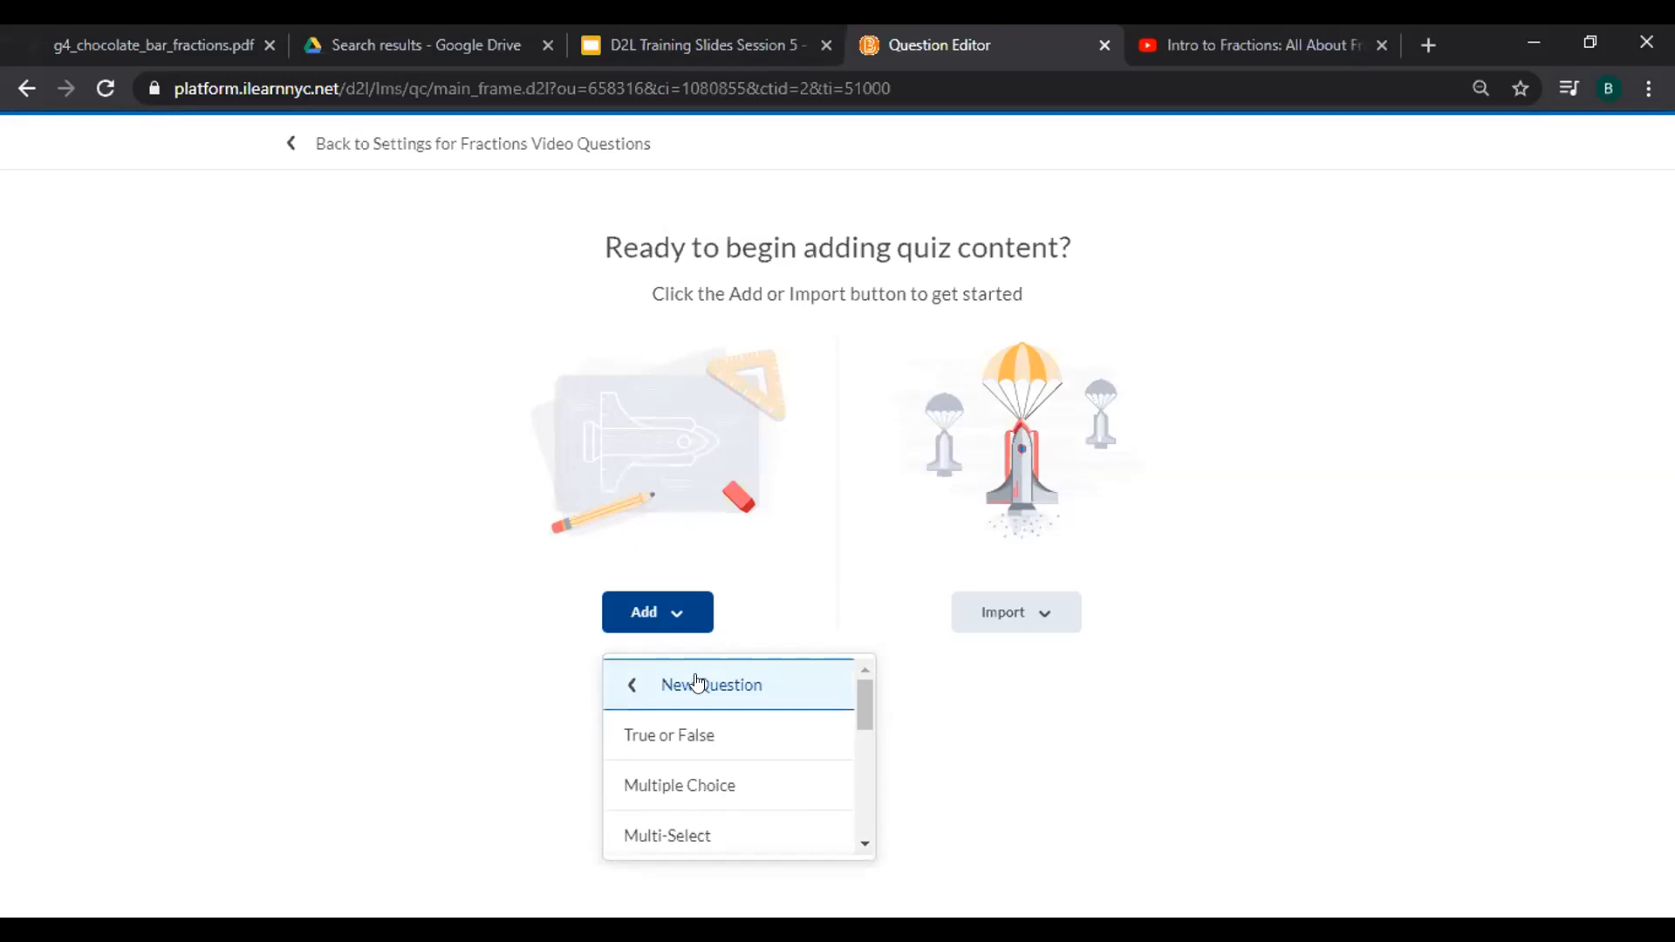
pyautogui.moveTo(864, 703); pyautogui.dragTo(867, 737)
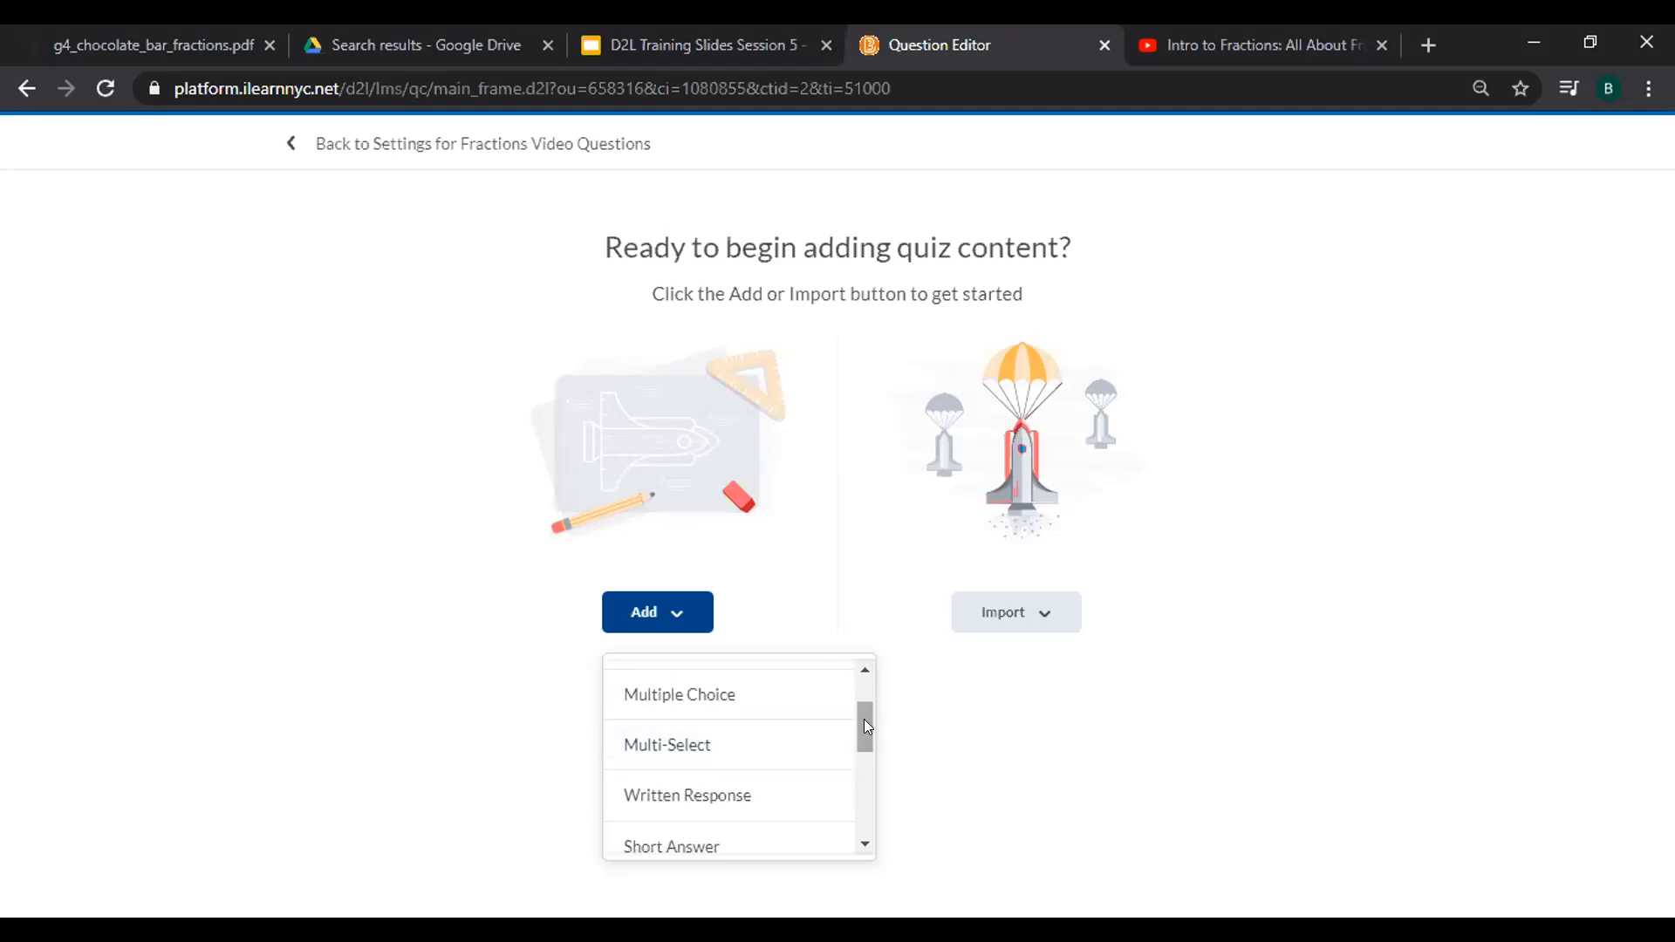
pyautogui.moveTo(864, 720); pyautogui.dragTo(868, 749)
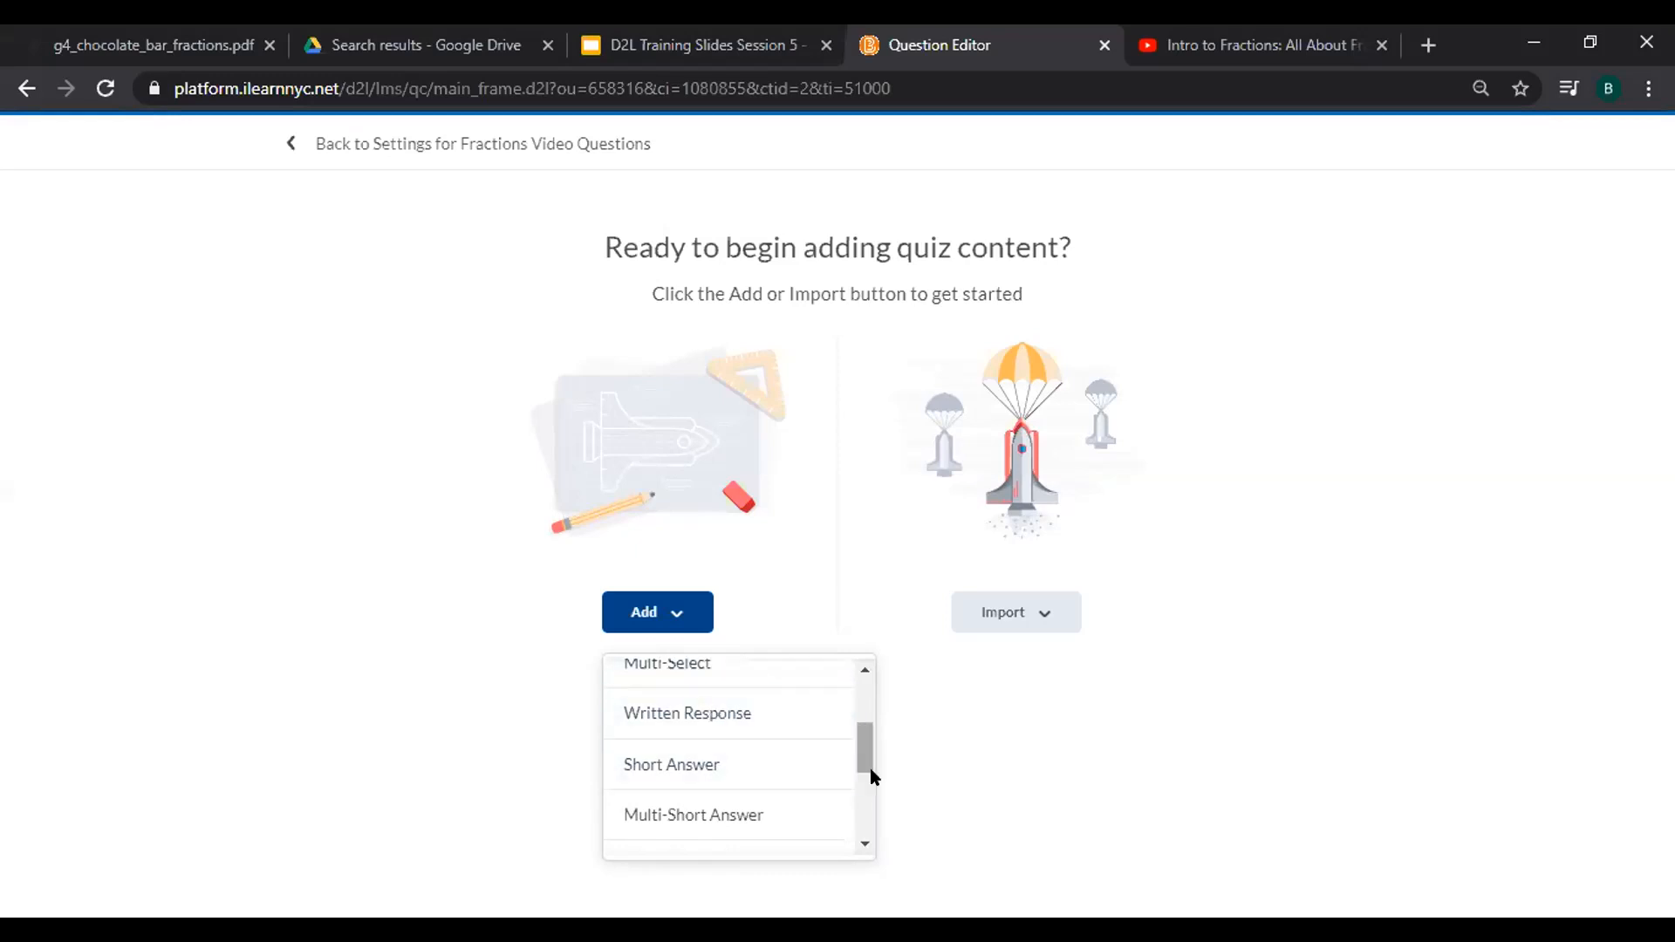
pyautogui.moveTo(864, 741); pyautogui.dragTo(864, 756)
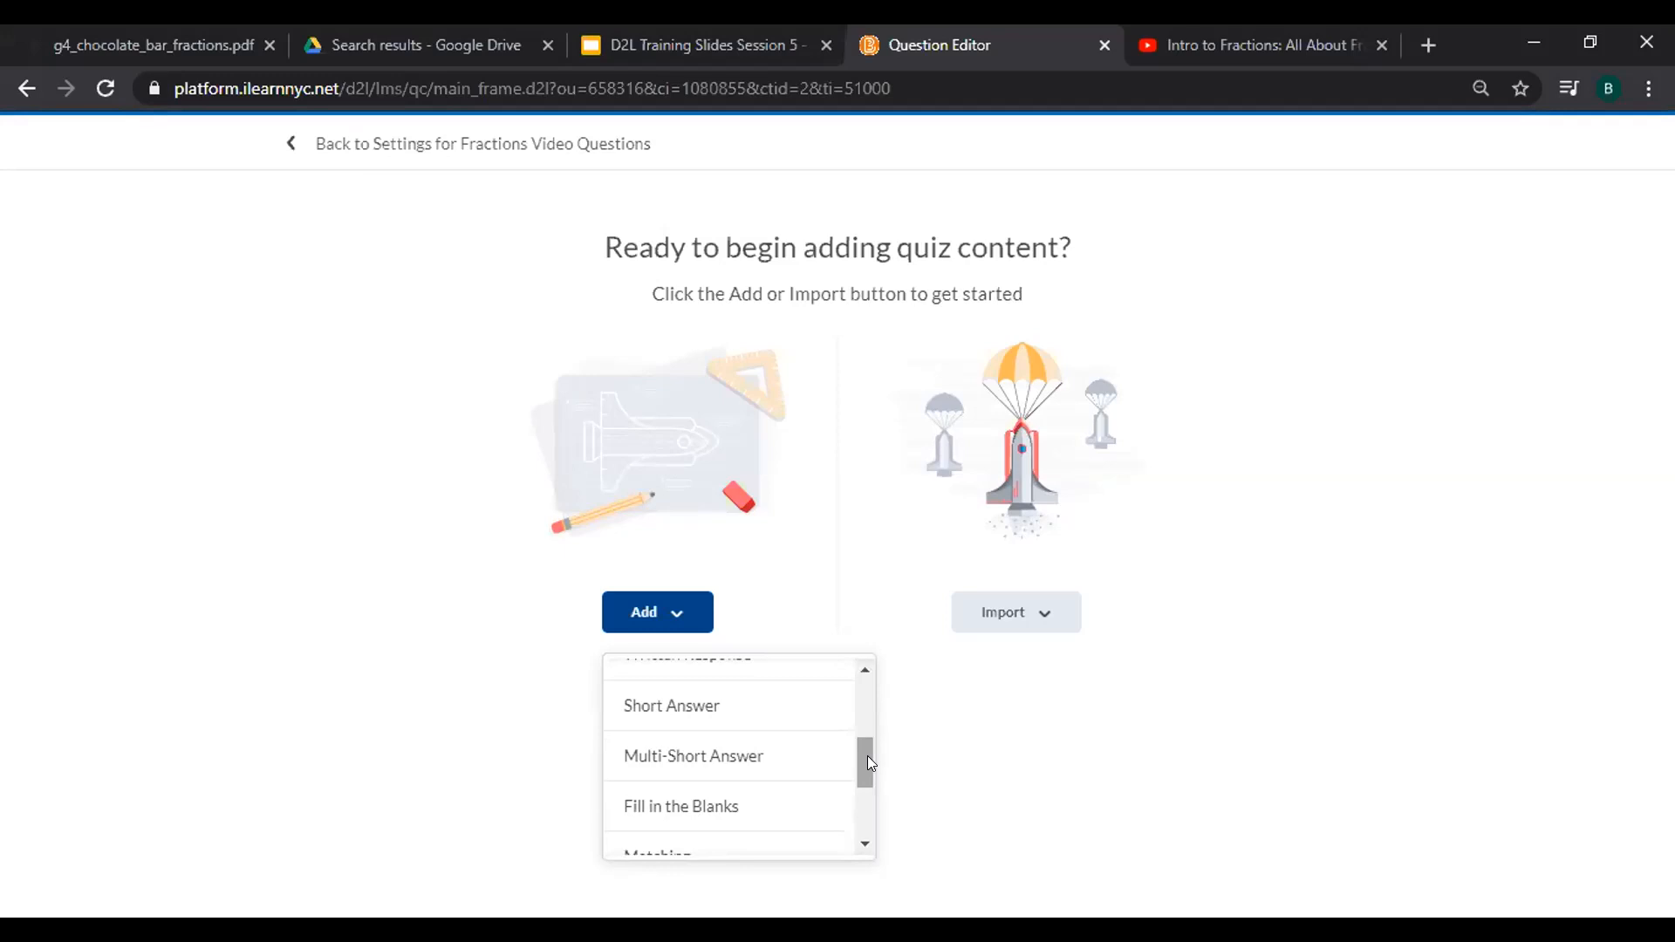
pyautogui.moveTo(867, 755); pyautogui.dragTo(867, 800)
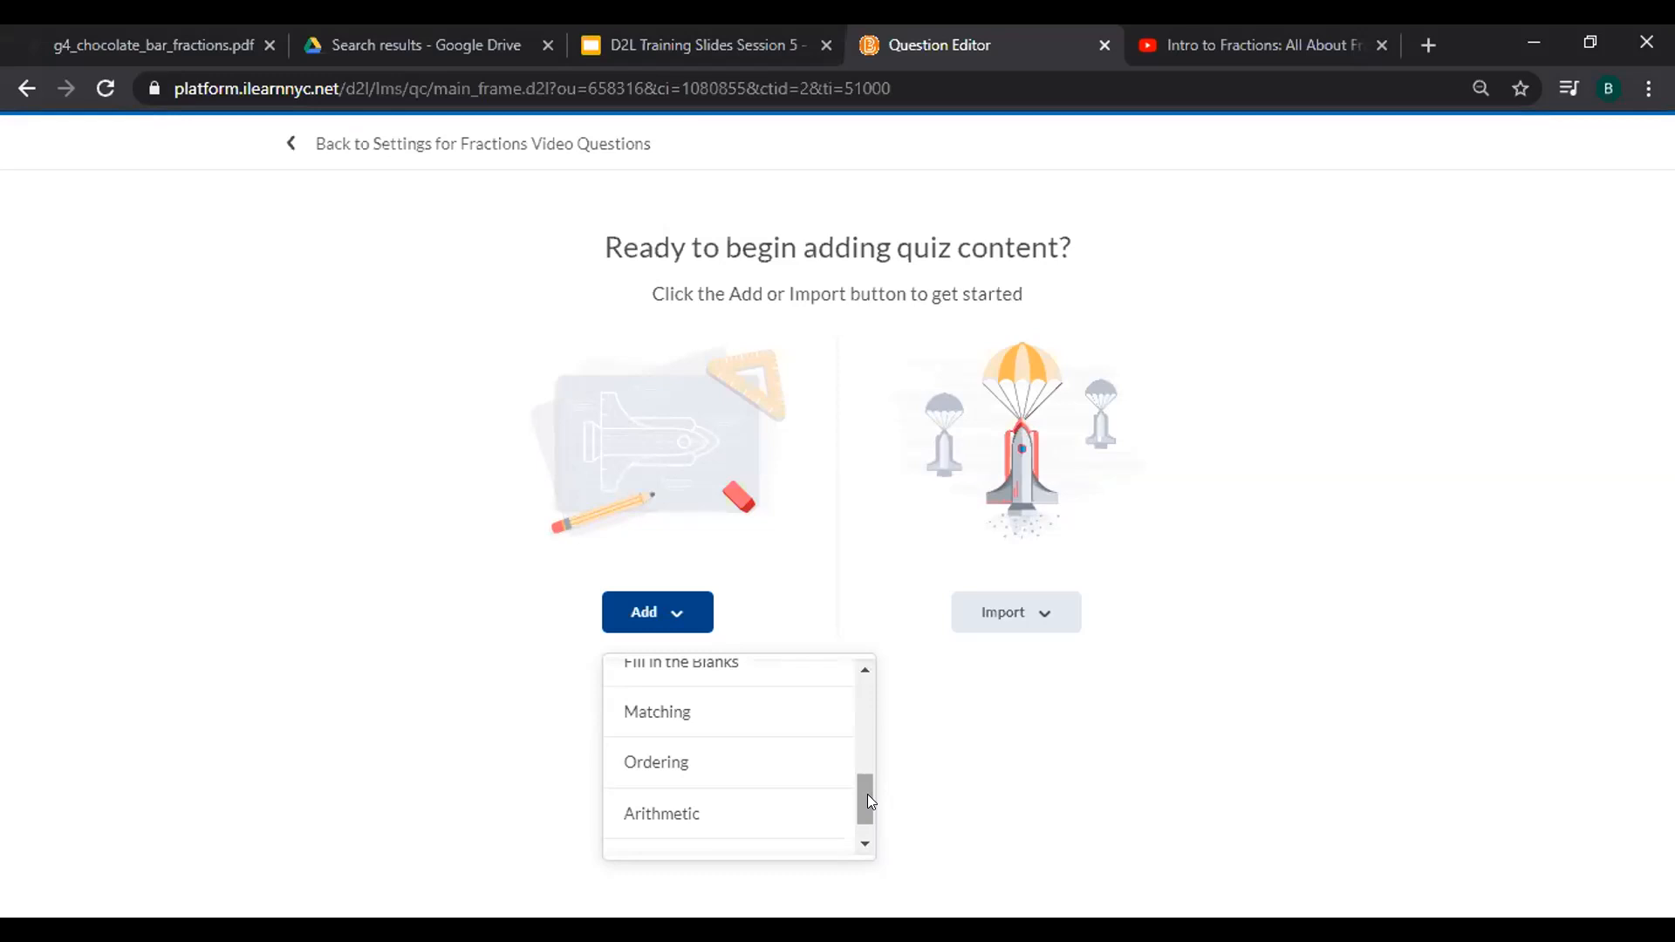
pyautogui.moveTo(865, 791); pyautogui.dragTo(866, 827)
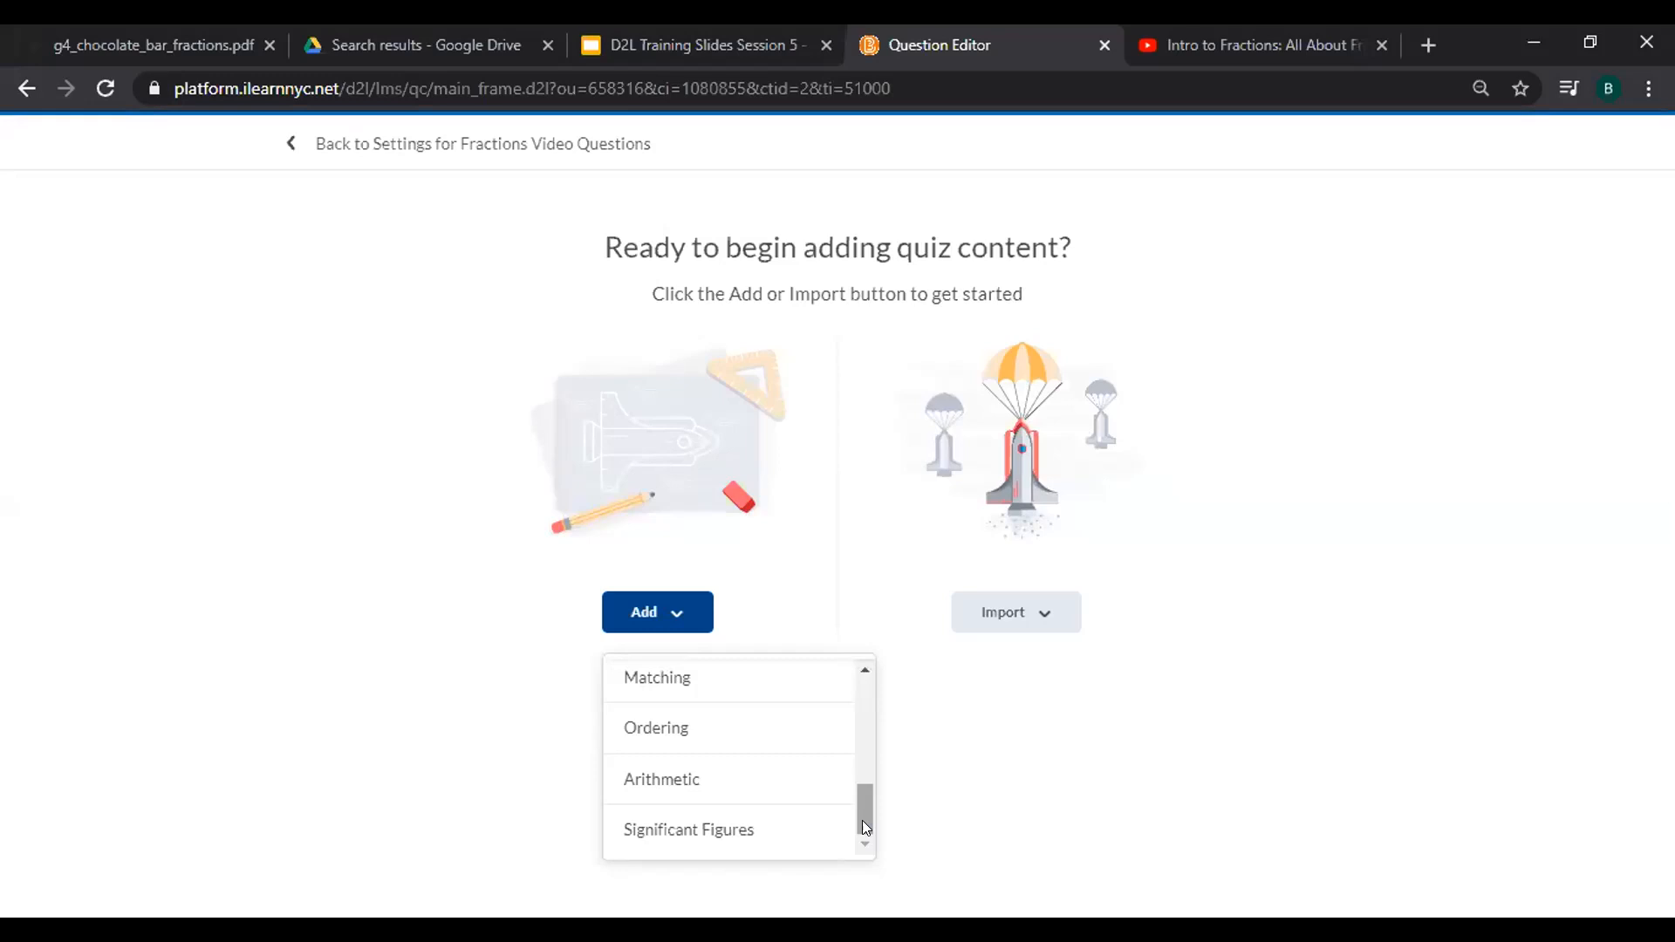
pyautogui.moveTo(862, 820); pyautogui.dragTo(855, 696)
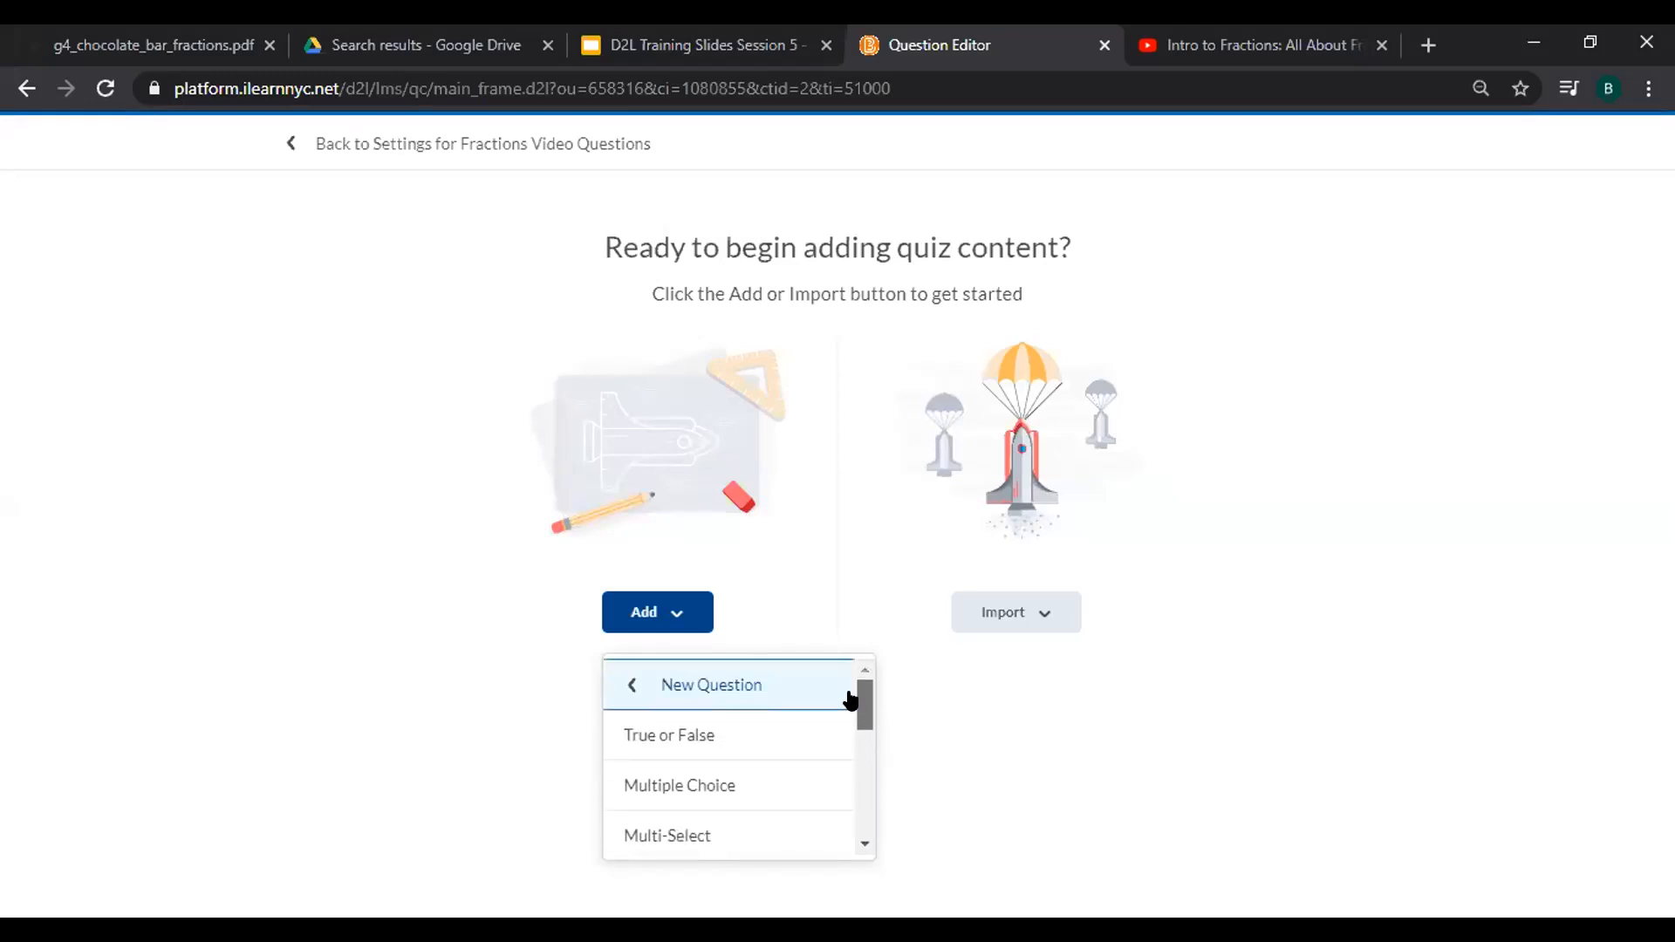
# Add a True or False question 'The bottom number of a fraction tells us the total number of parts', answer True.
pyautogui.click(687, 739)
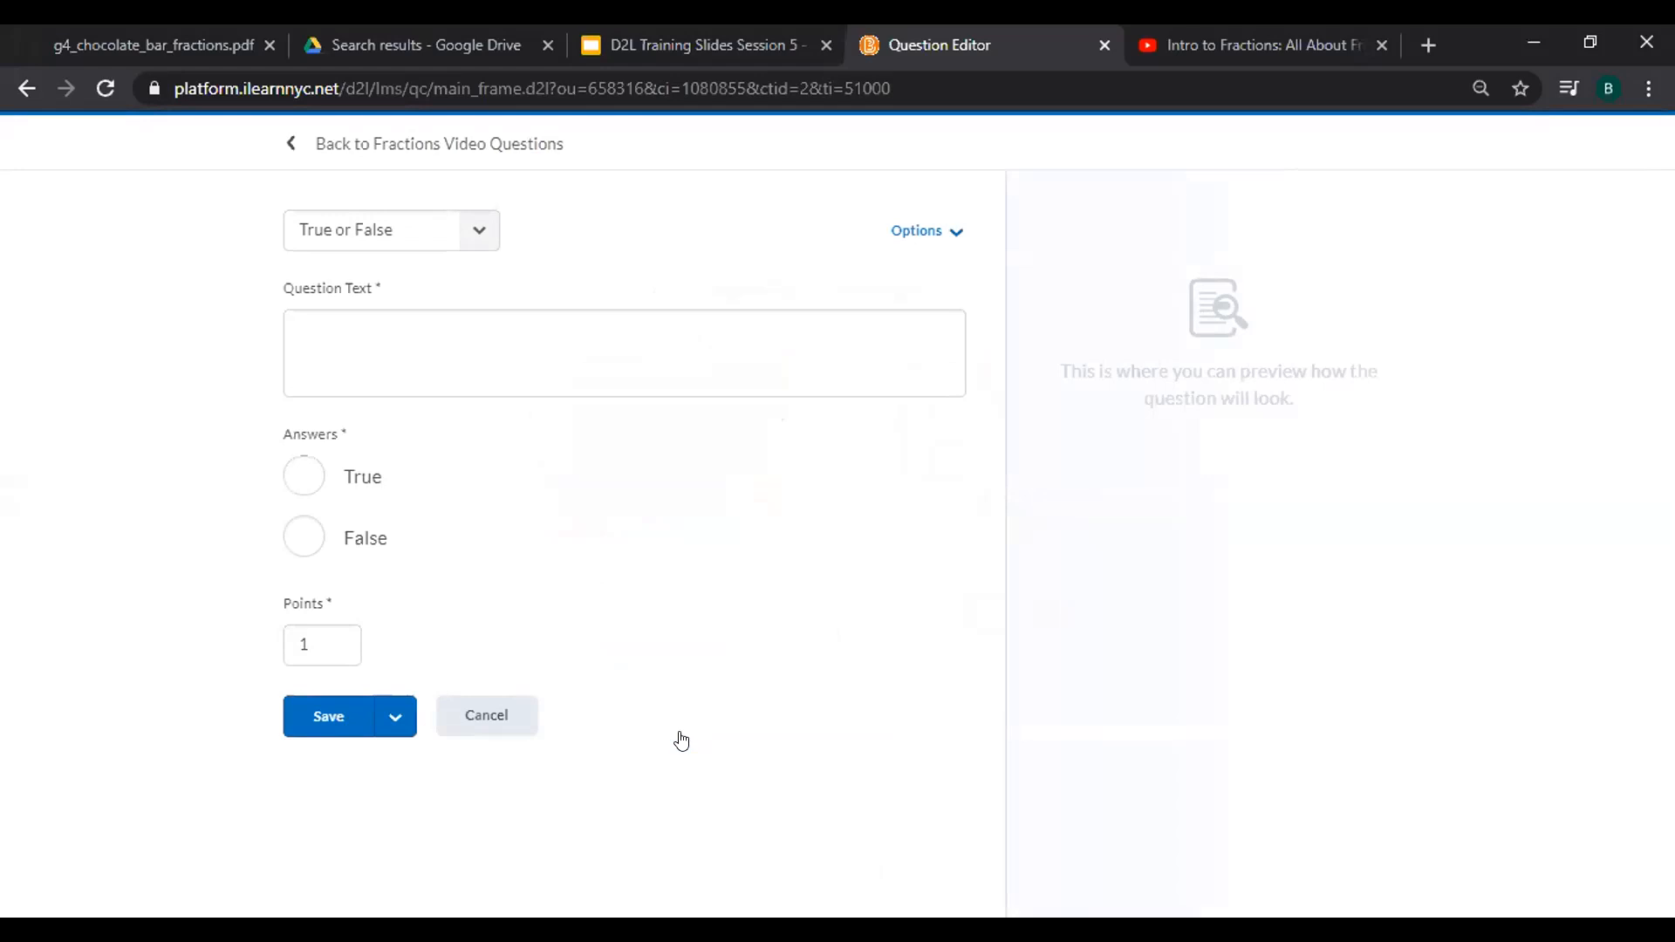
pyautogui.click(431, 351)
pyautogui.write('The')
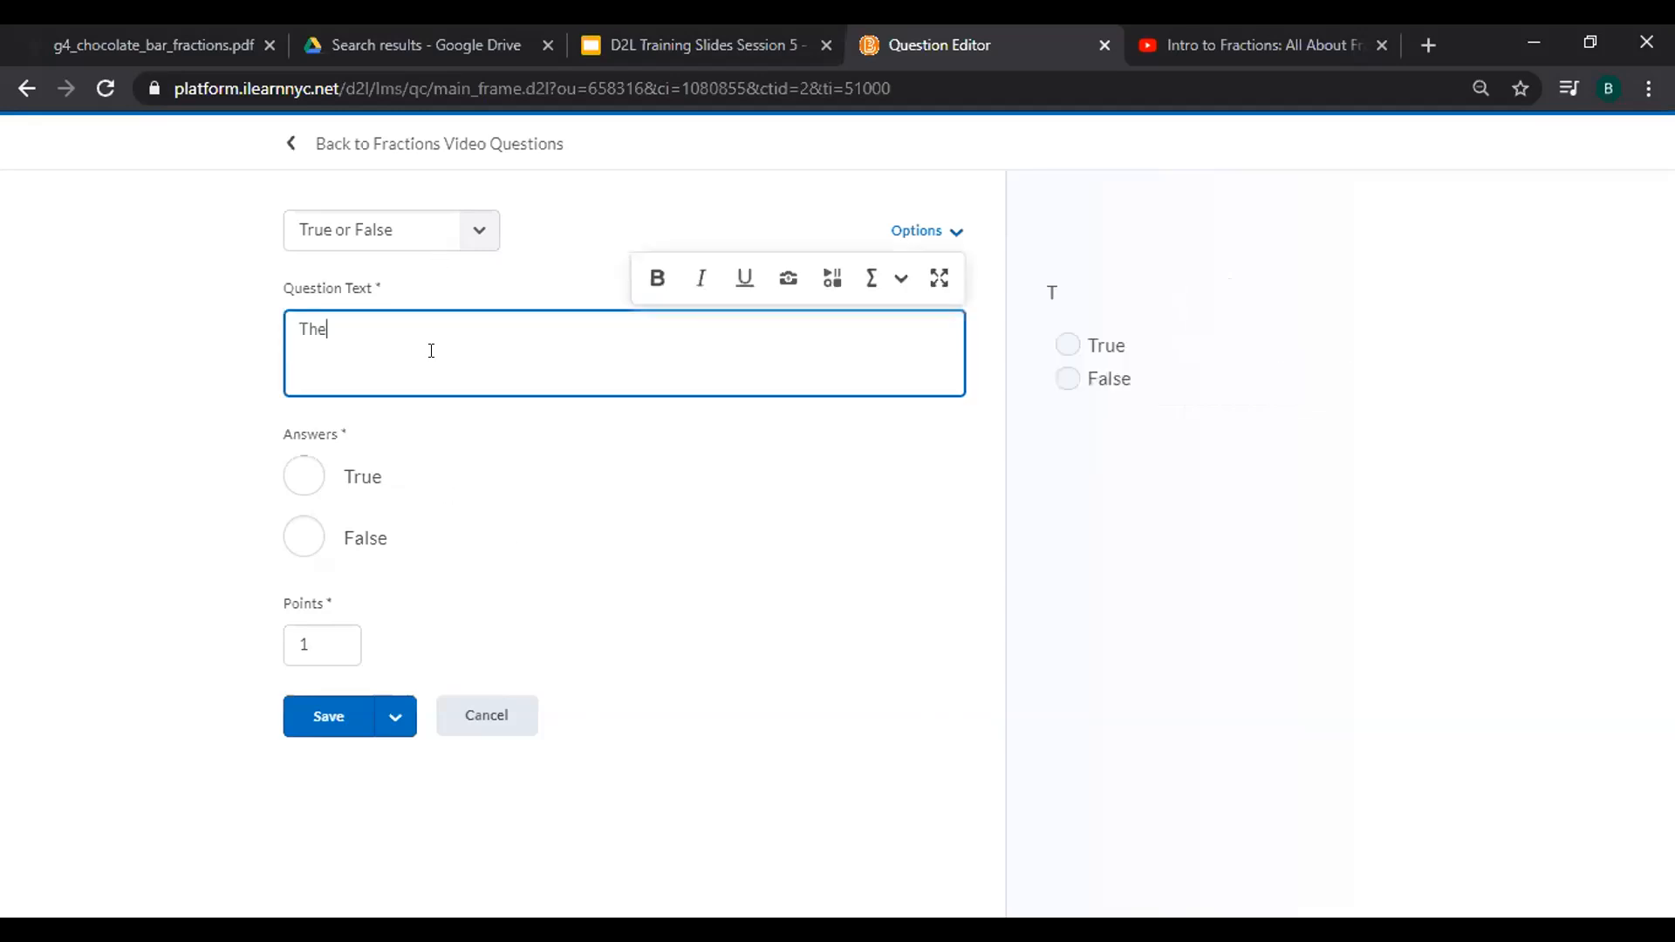
pyautogui.write(' bottom number of a fraction tes')
pyautogui.press('BackSpace')
pyautogui.write('l')
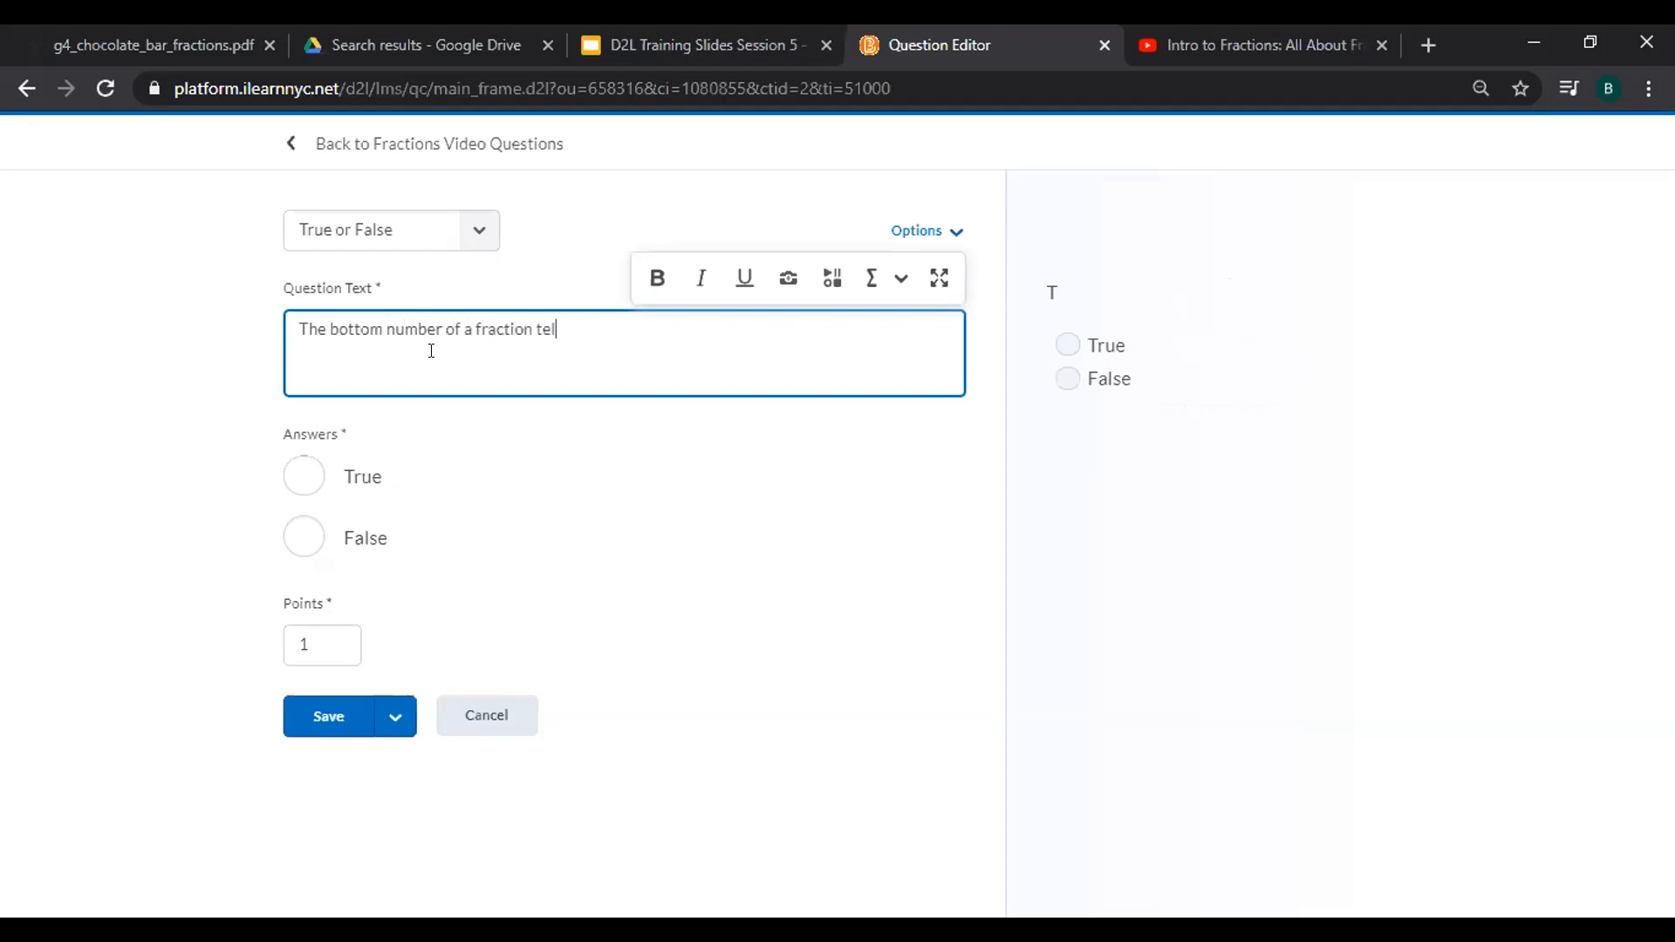
pyautogui.write('ls us the total number of parts.')
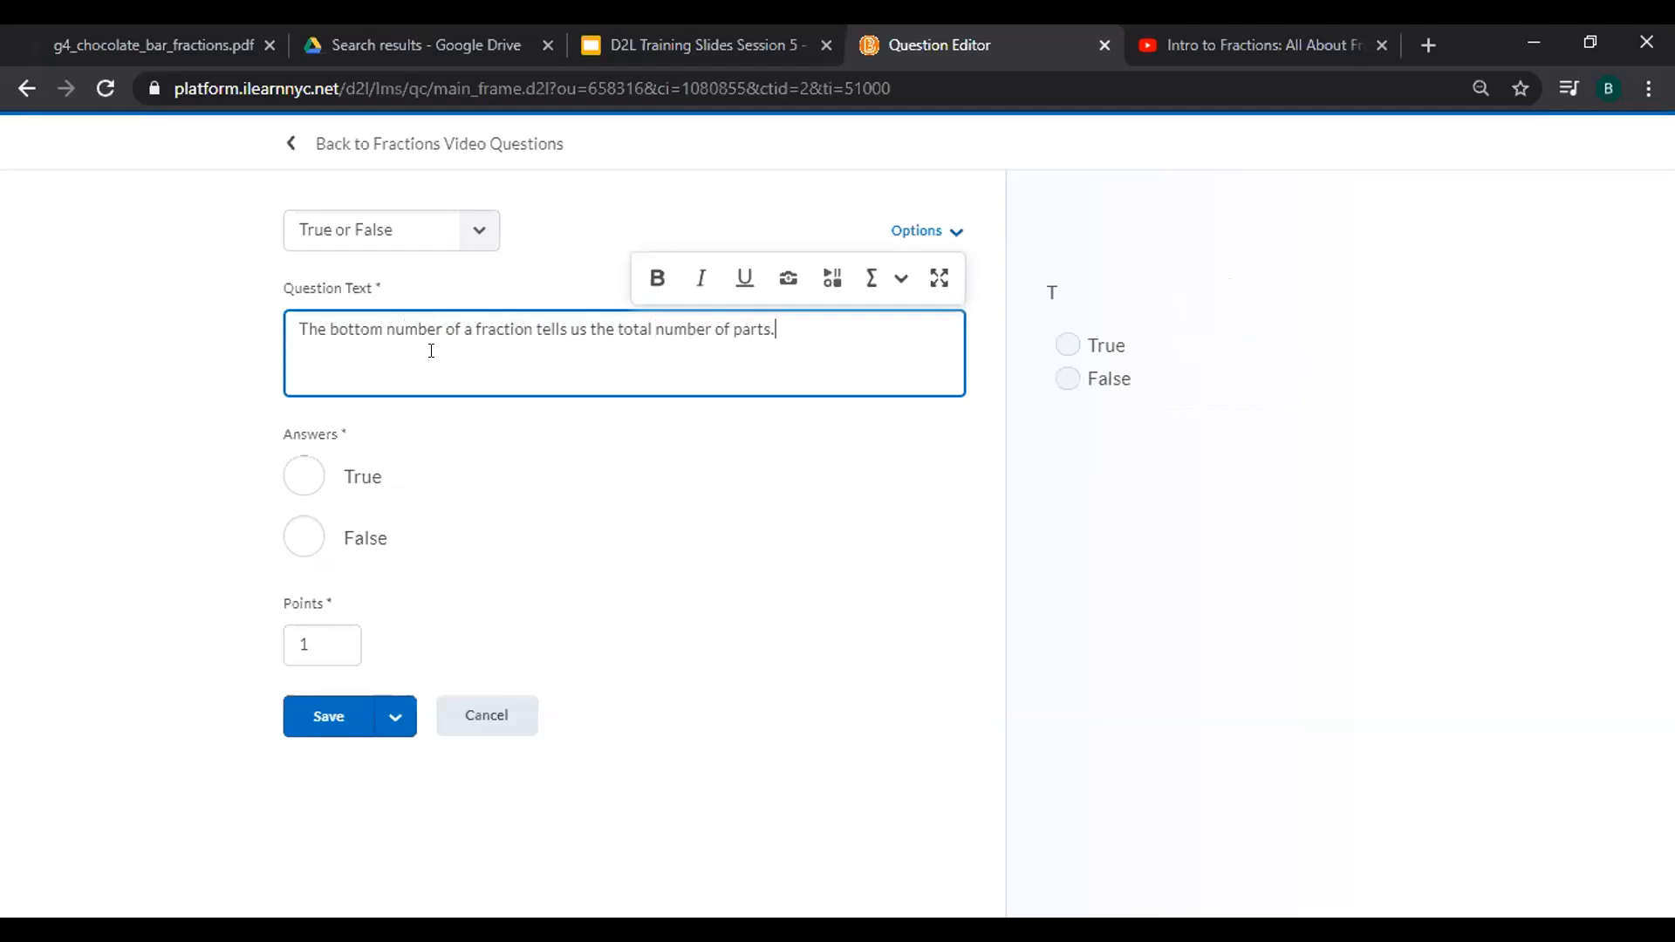
pyautogui.click(305, 476)
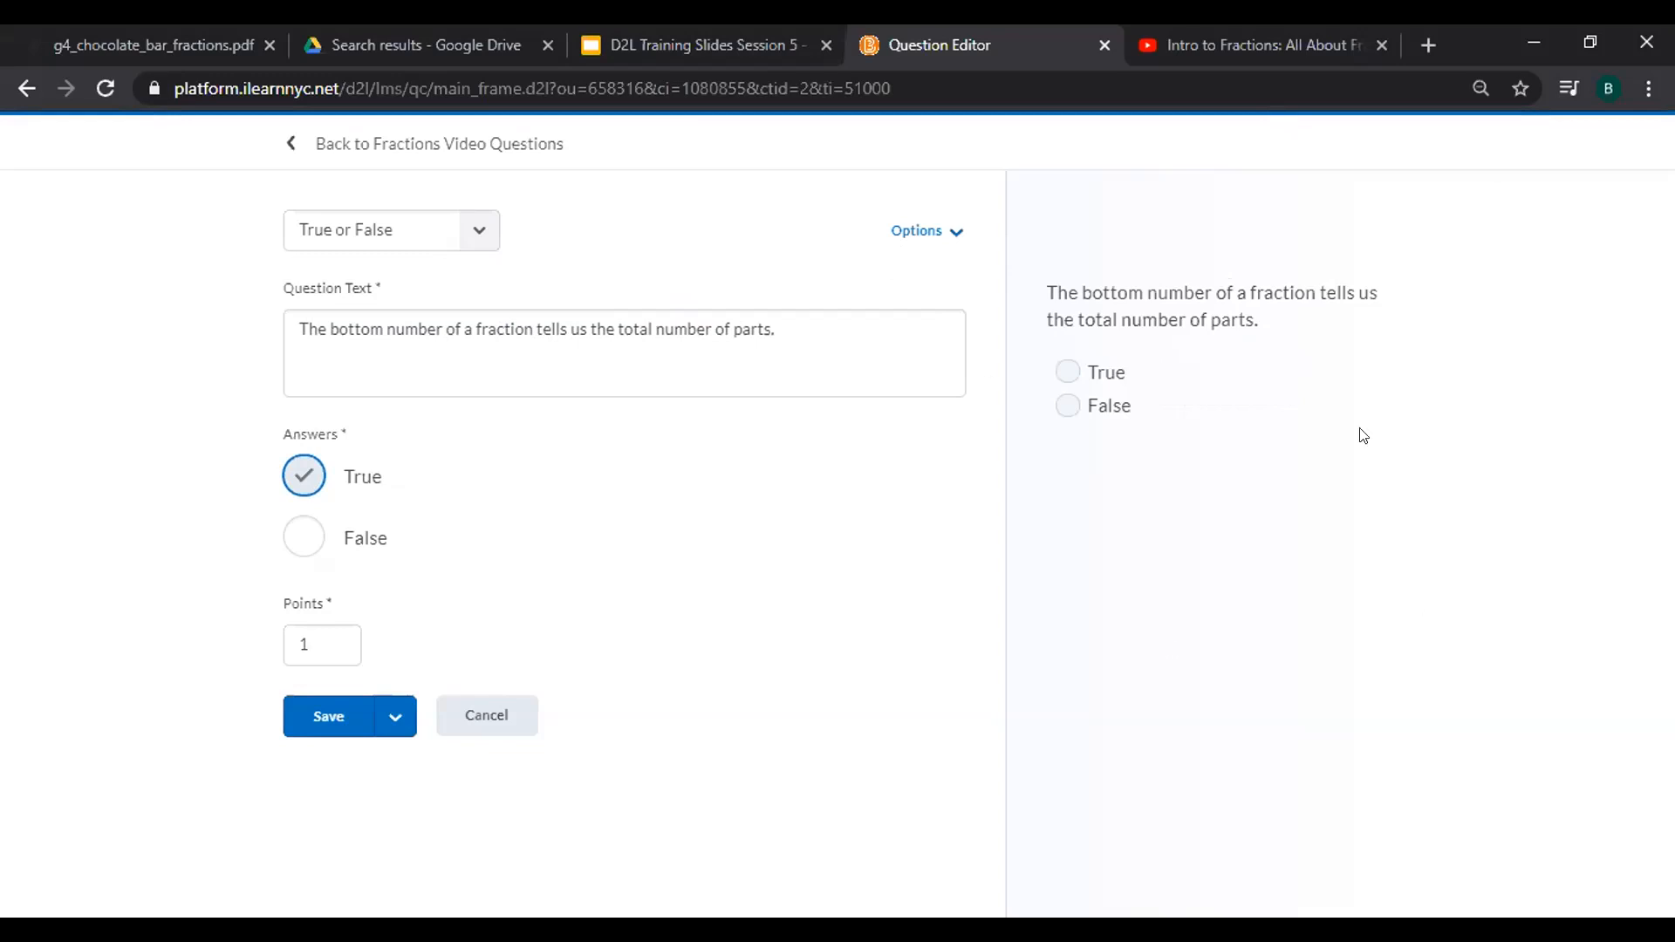
# Save the true/false question without extra options, making it question 1 worth 1 point.
pyautogui.click(960, 229)
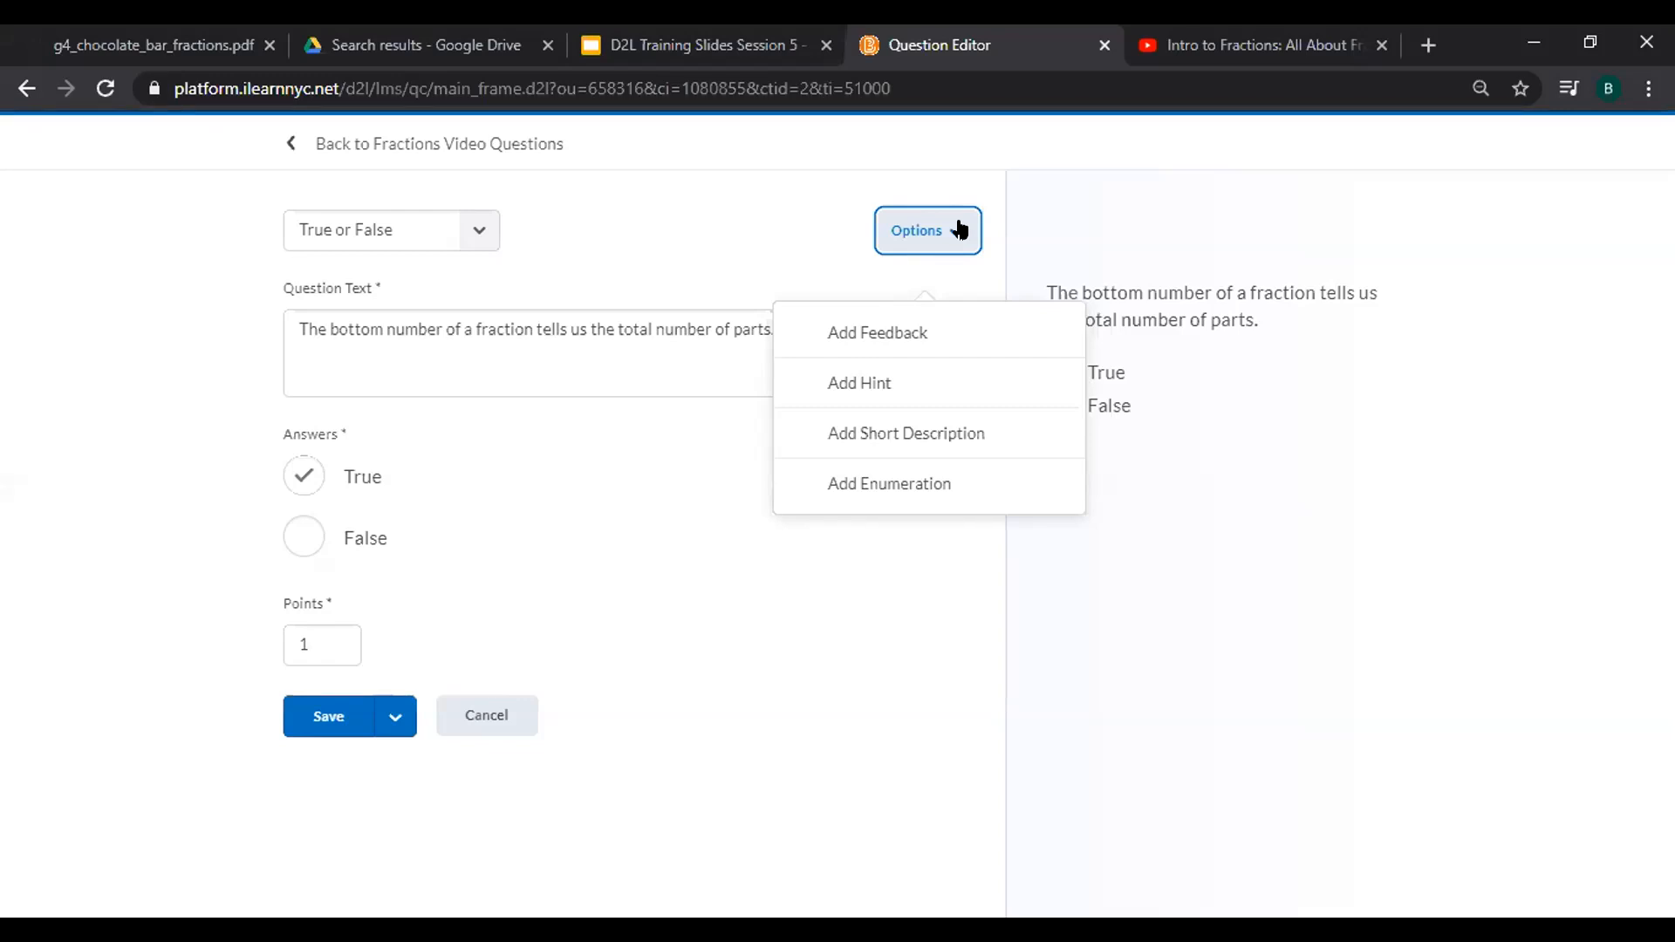
pyautogui.click(440, 843)
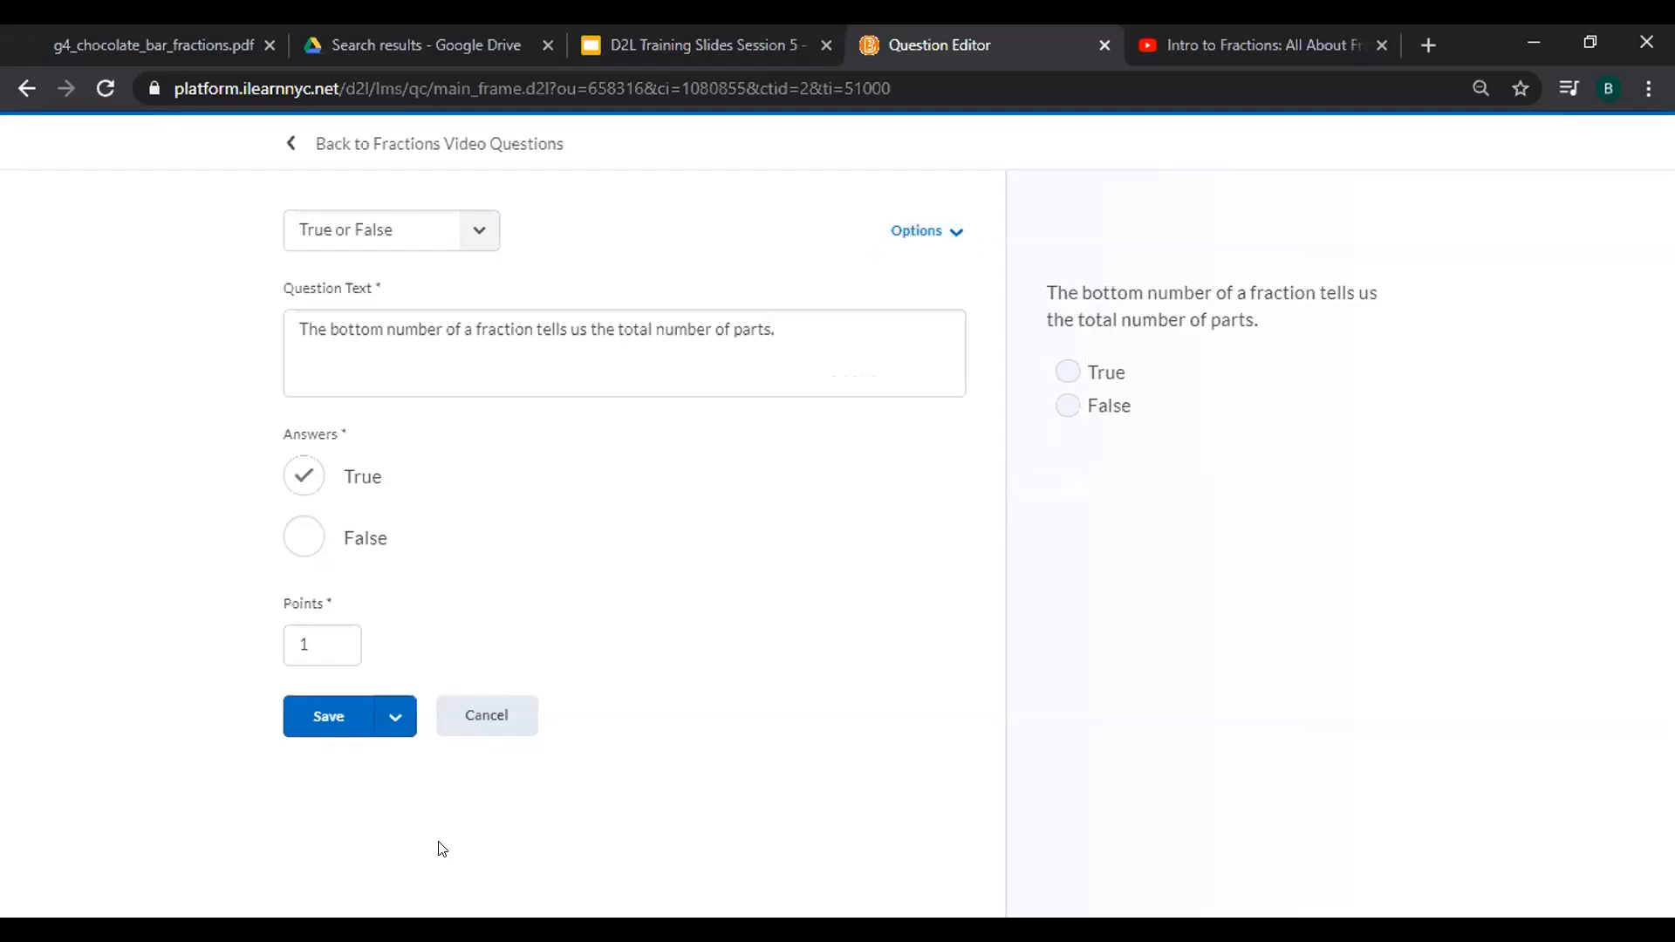
pyautogui.click(399, 721)
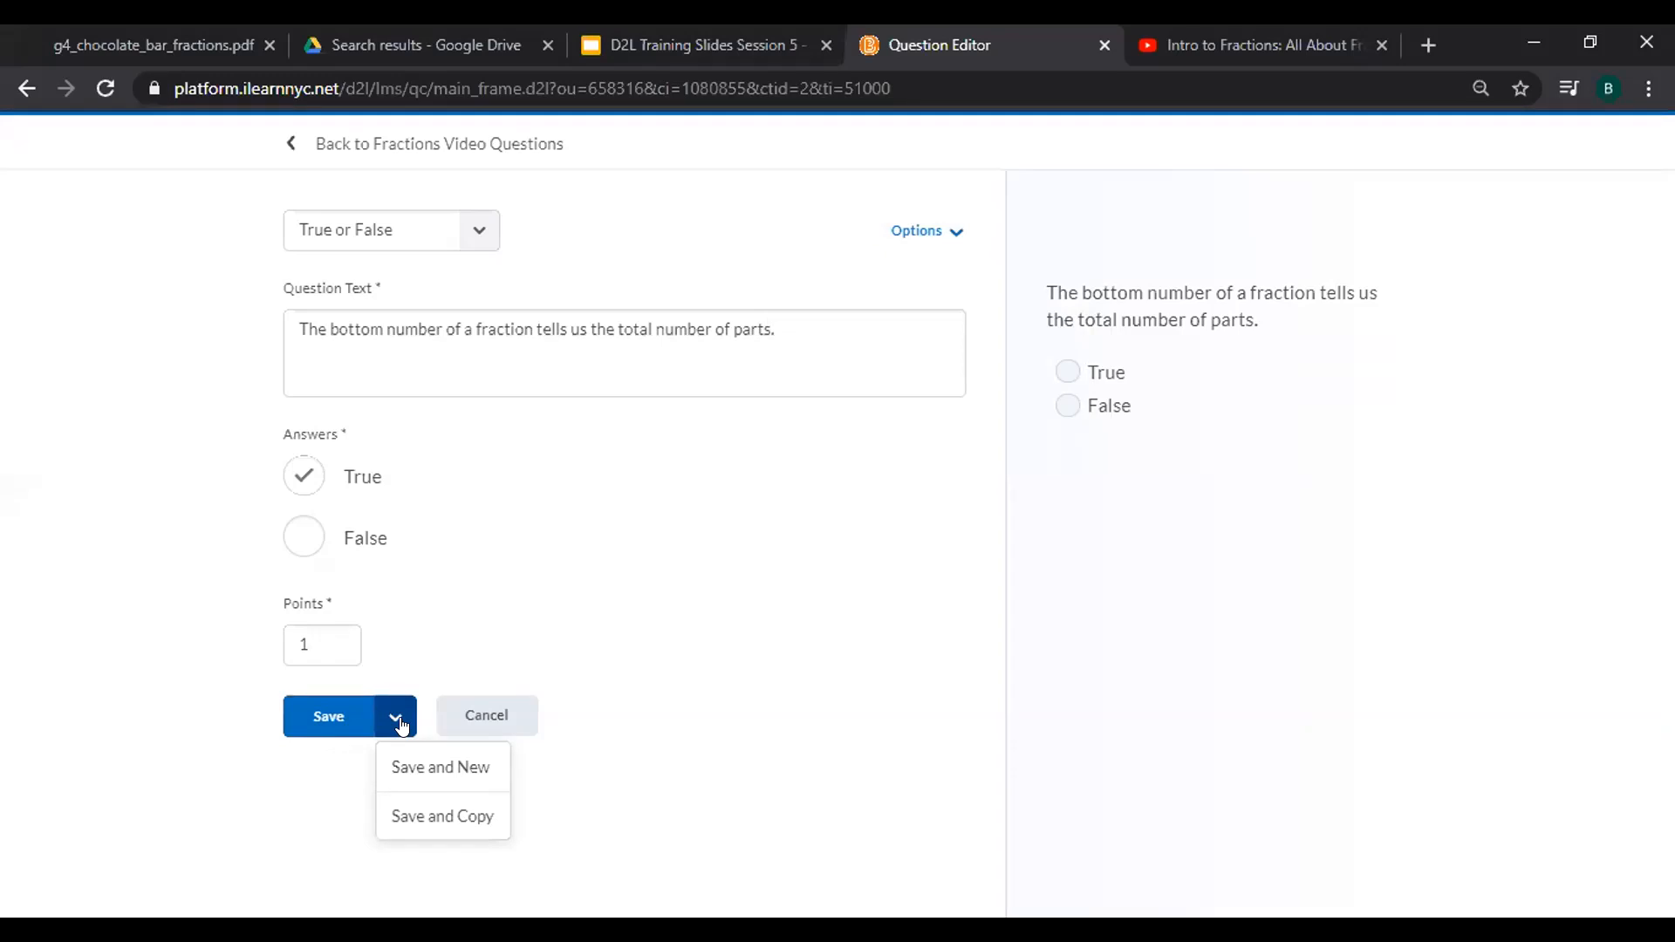
pyautogui.click(323, 720)
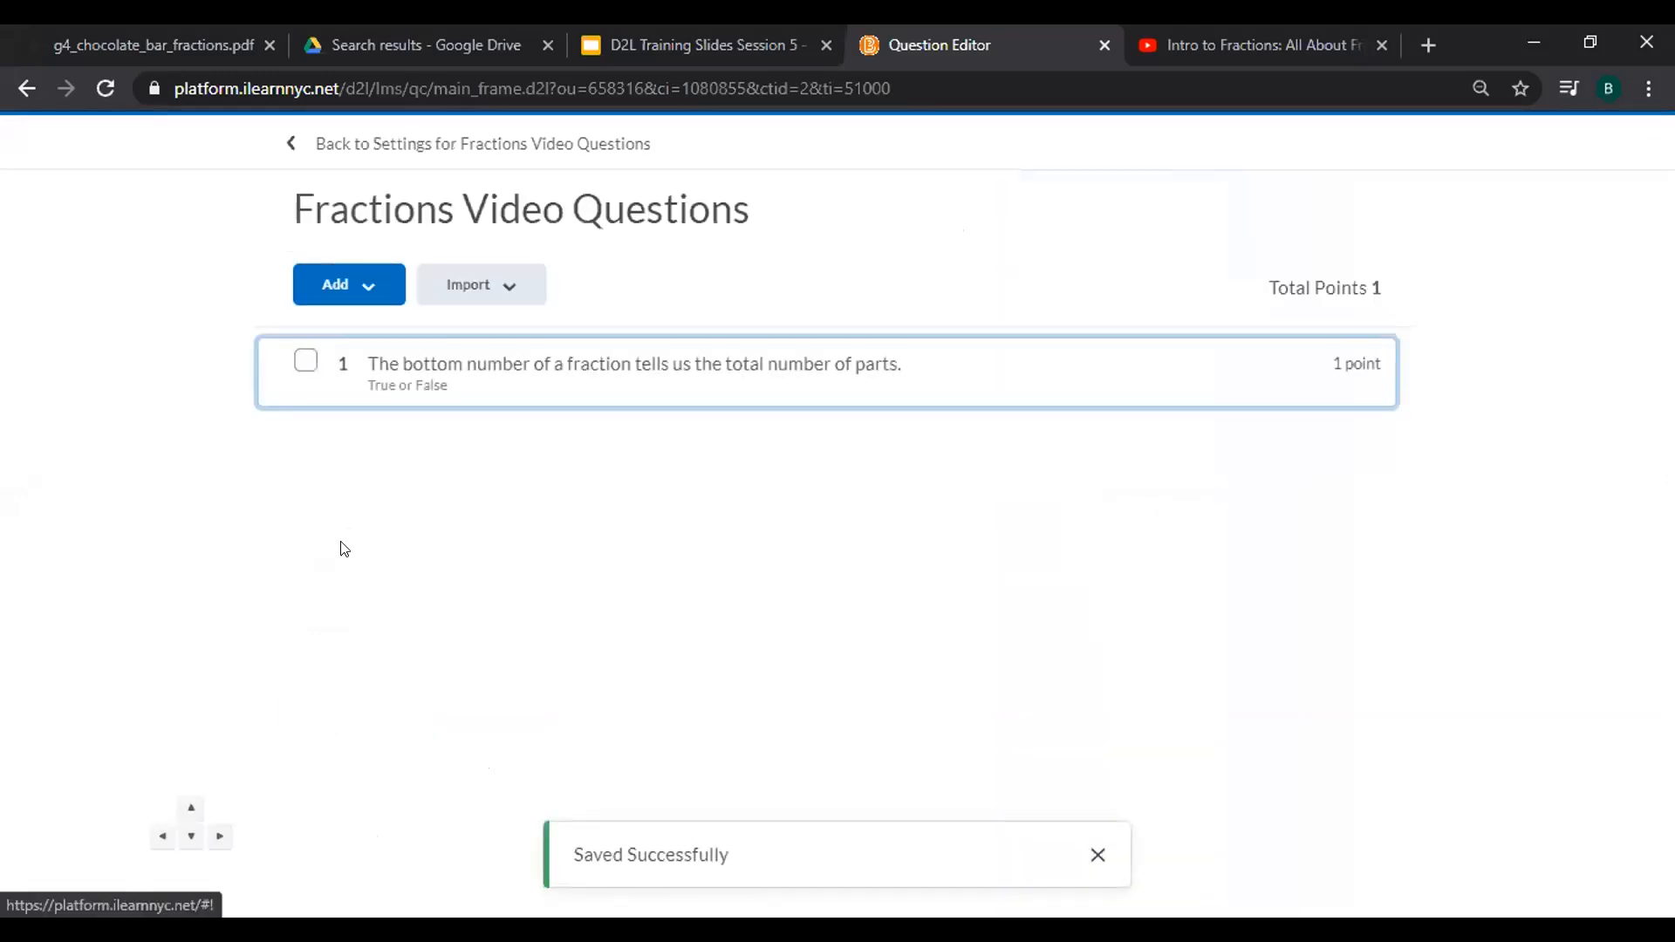
pyautogui.click(353, 288)
# Start a Multiple Choice question reading 'What do we call one piece out of three total pieces?'.
pyautogui.click(359, 370)
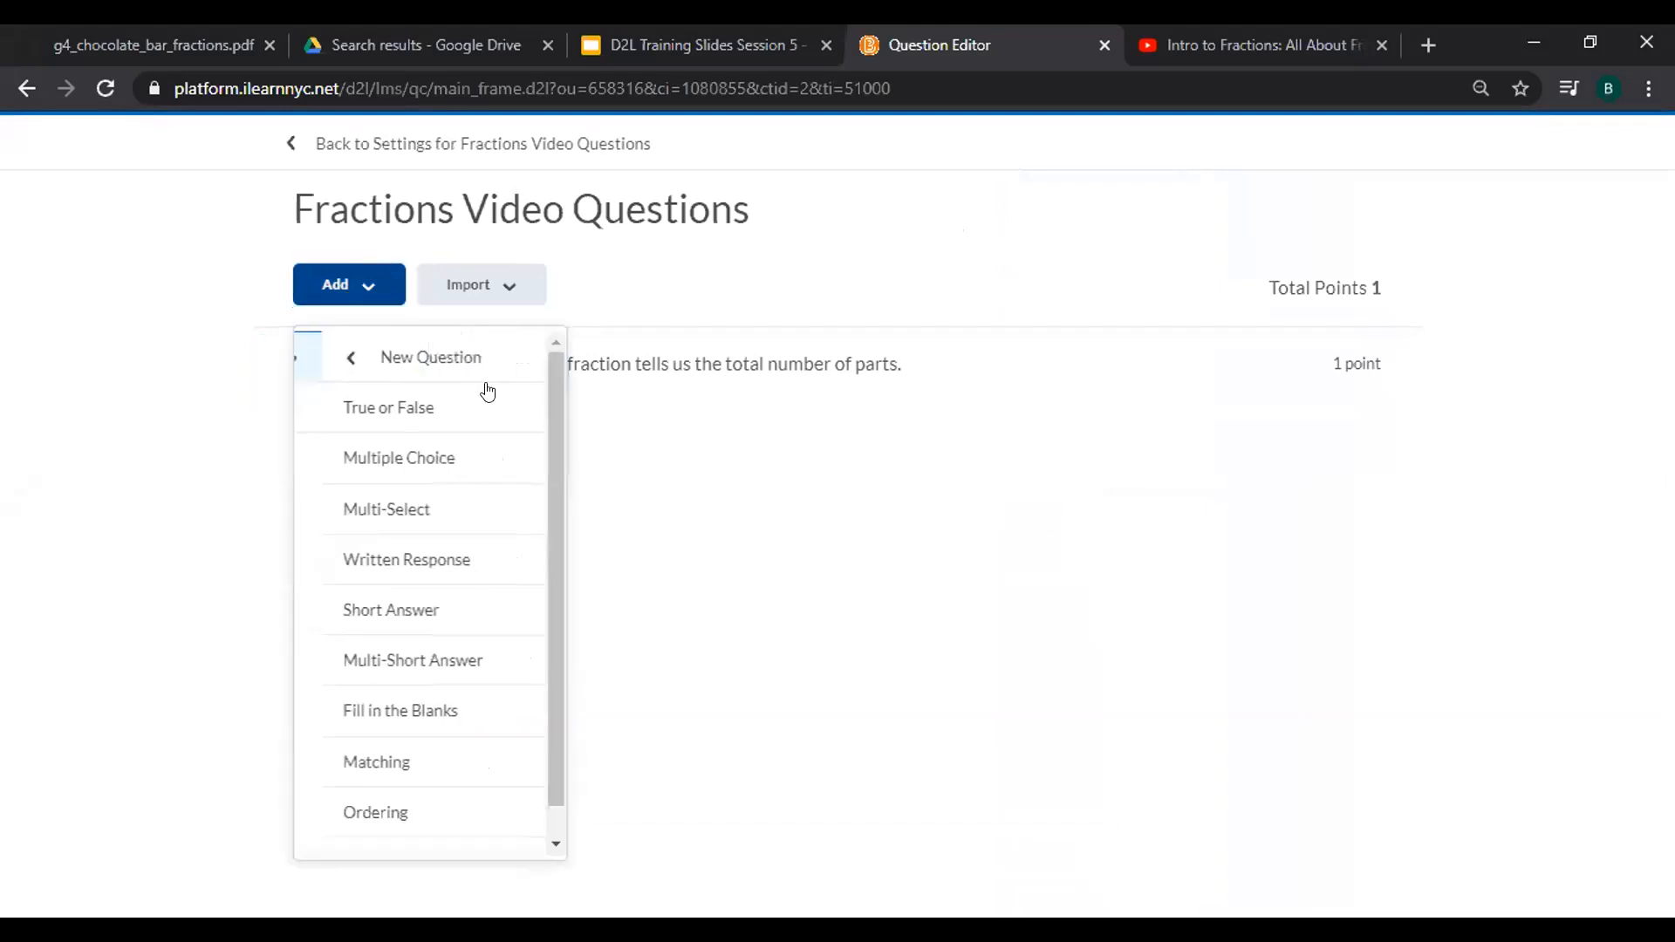
pyautogui.click(445, 457)
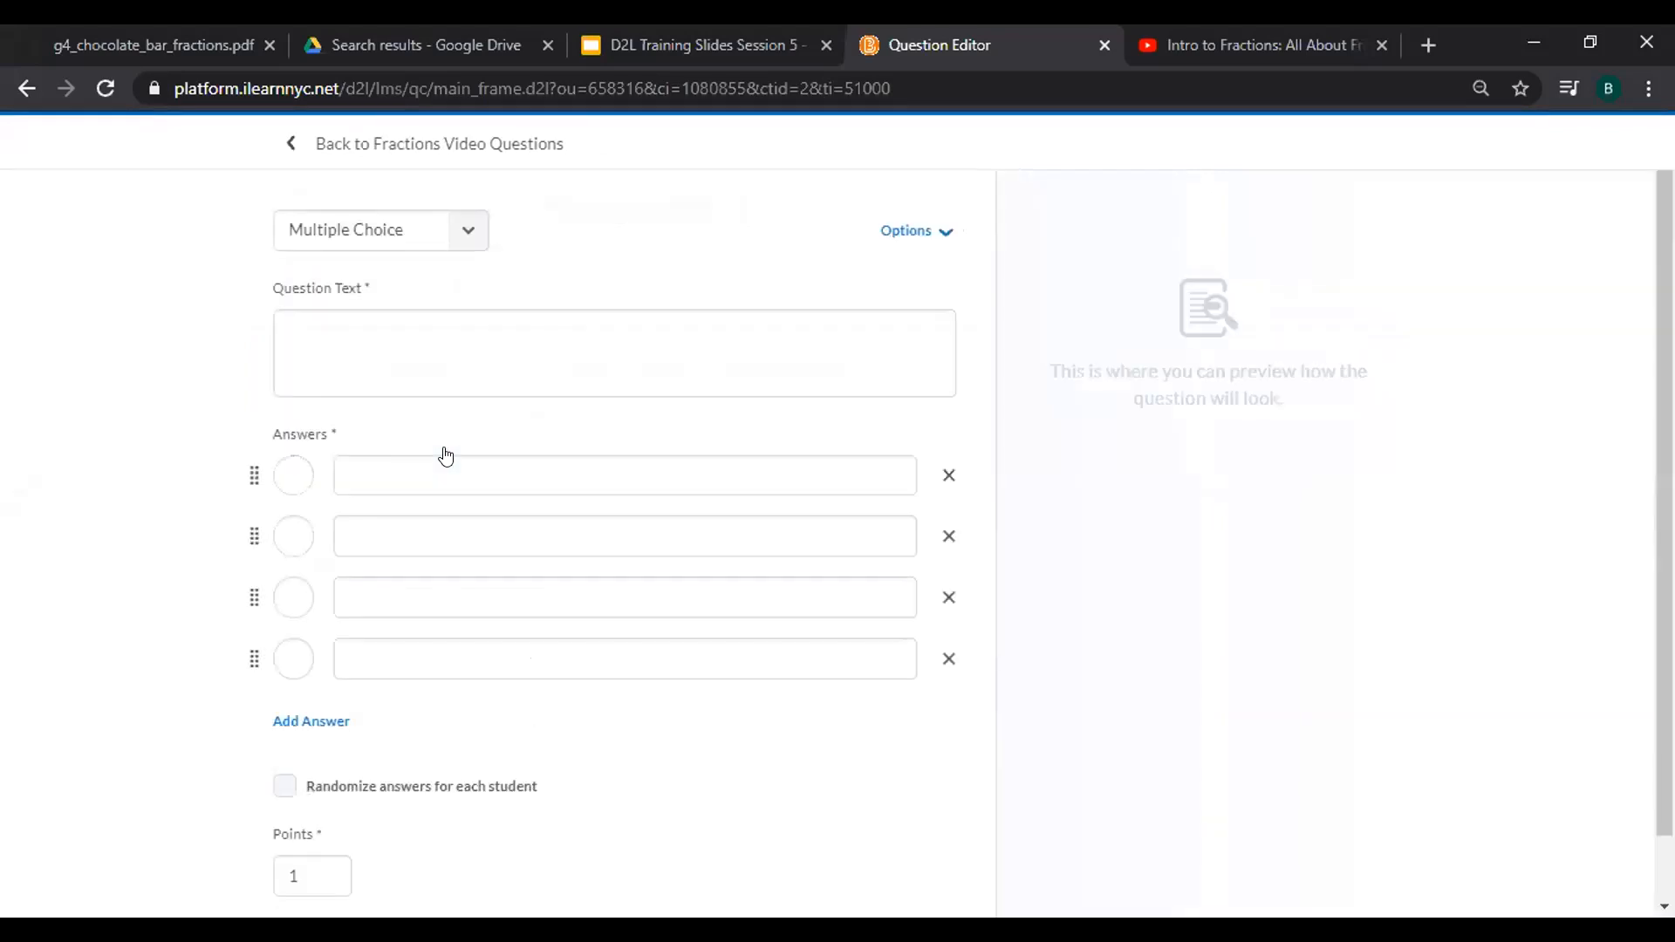
pyautogui.click(439, 318)
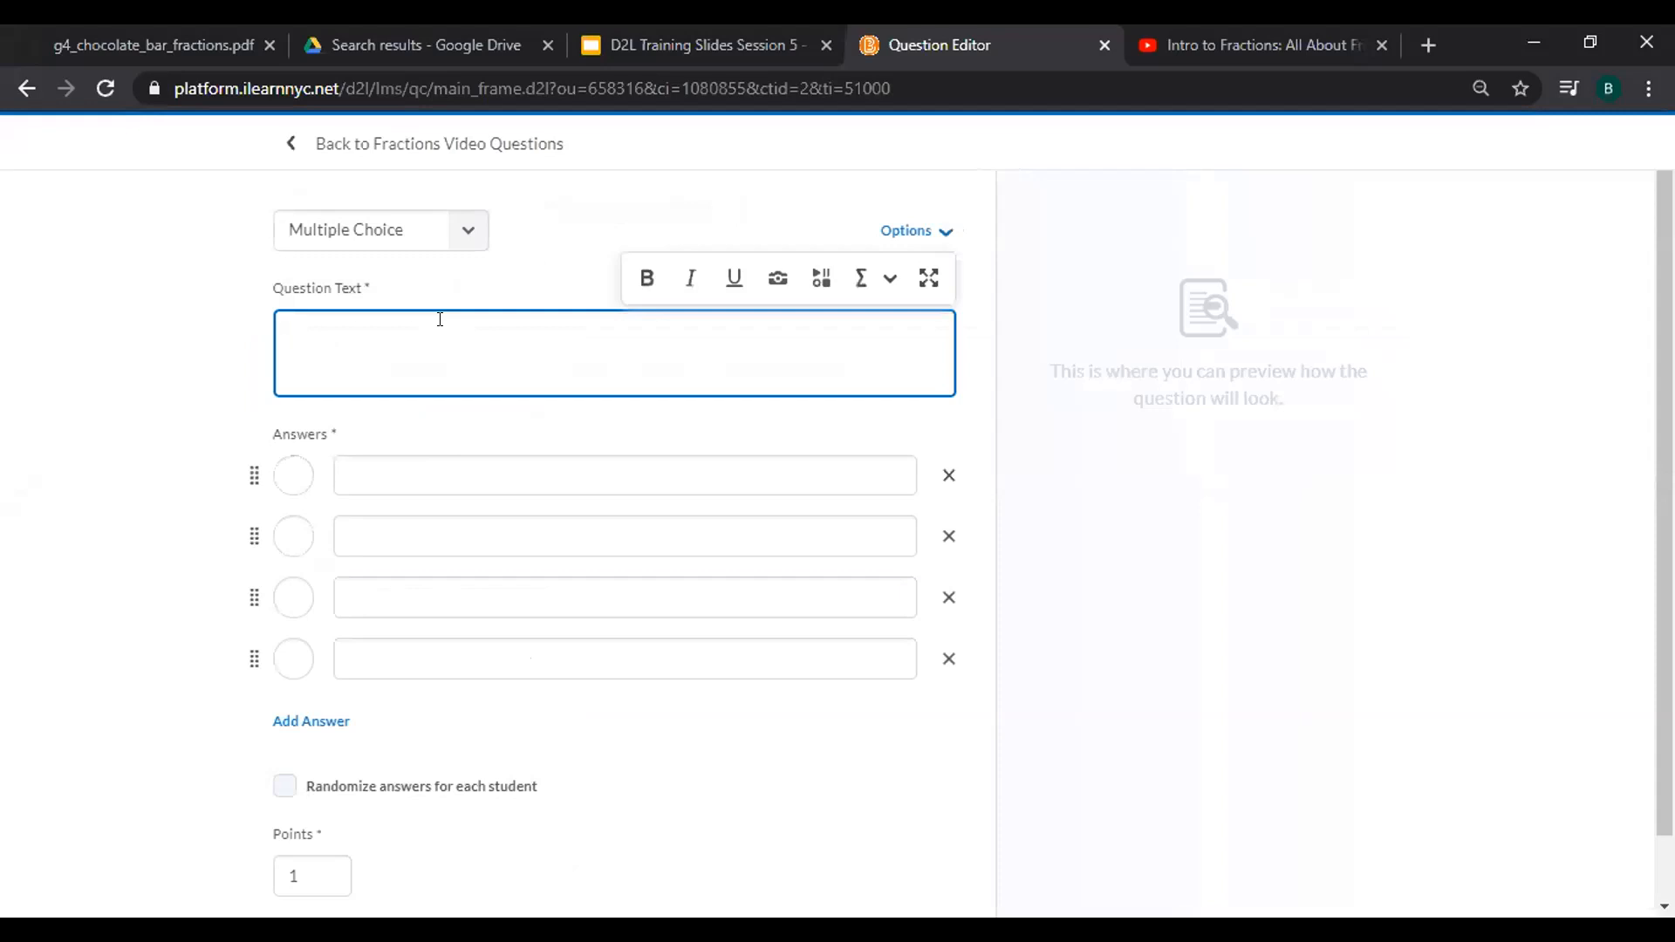
pyautogui.write('Wh')
pyautogui.write('t ')
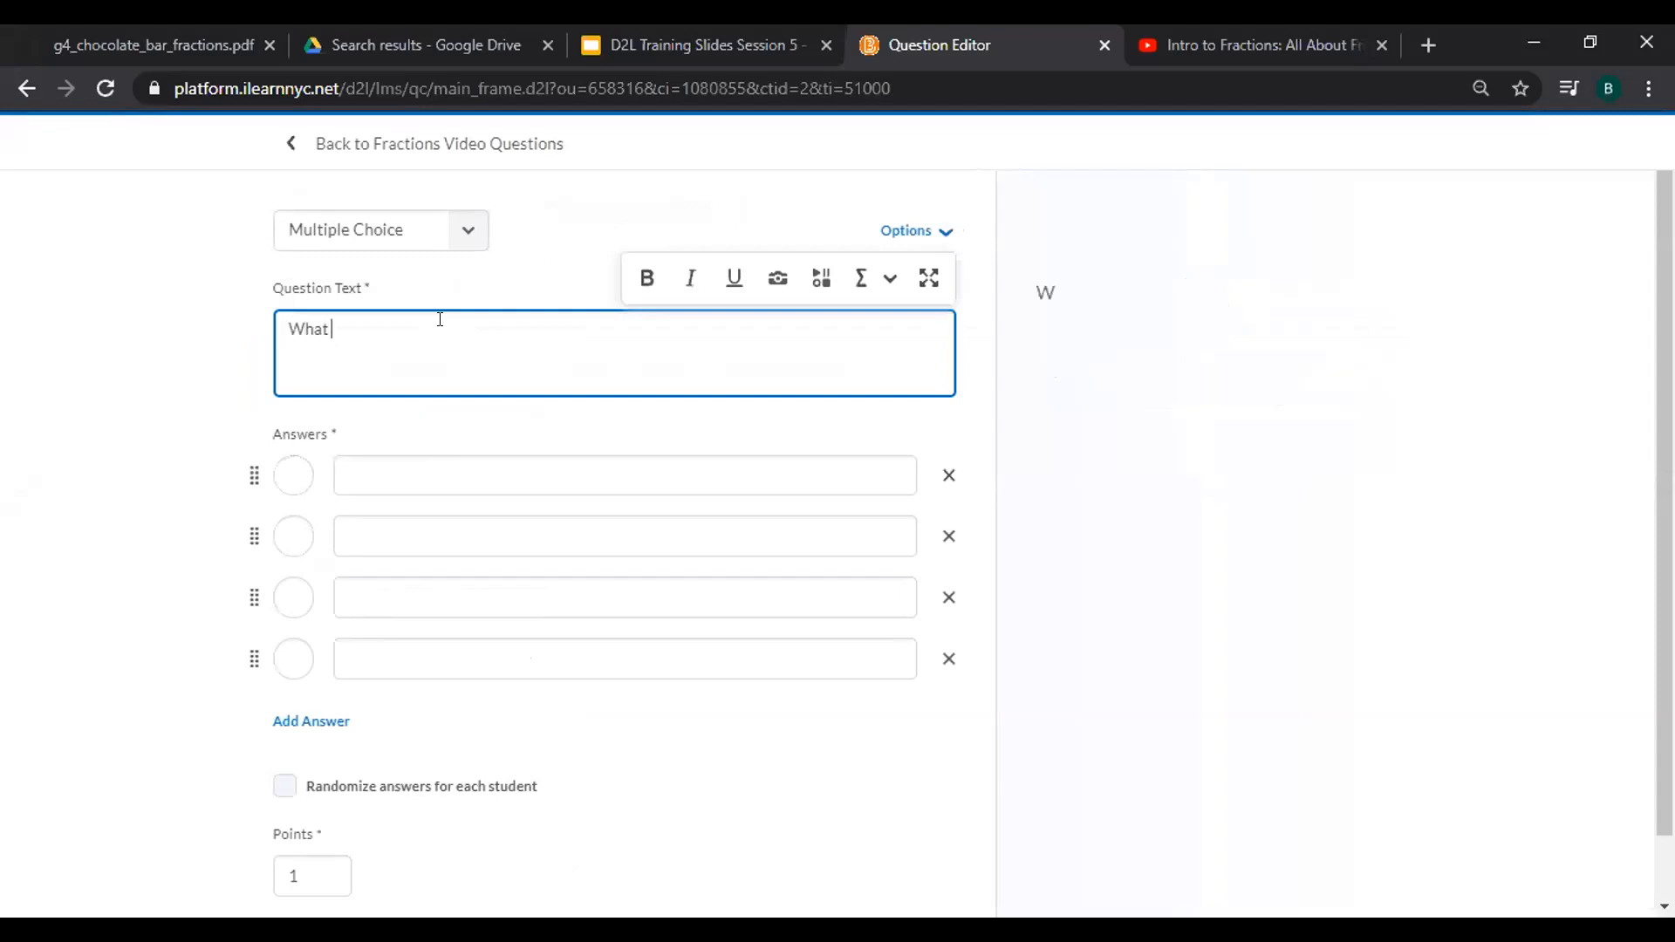
pyautogui.write('do we call one piece out of three total pieces?')
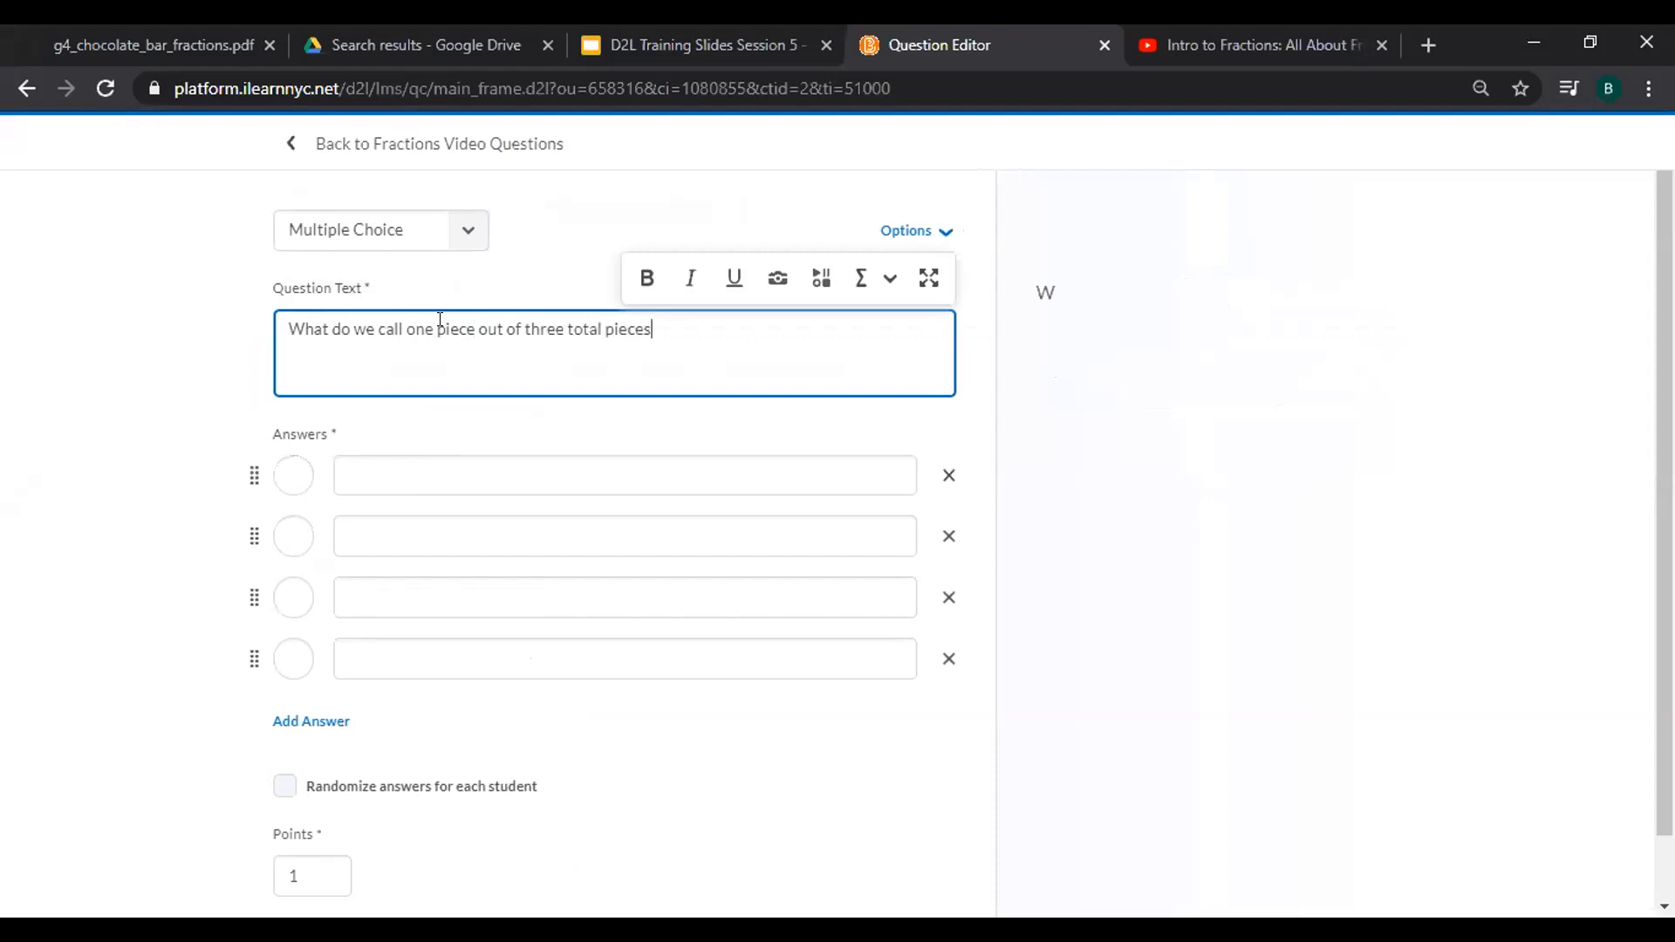
# Enter the answer choices One half, One quarter, One fourth and One third.
pyautogui.click(600, 468)
pyautogui.write('One half')
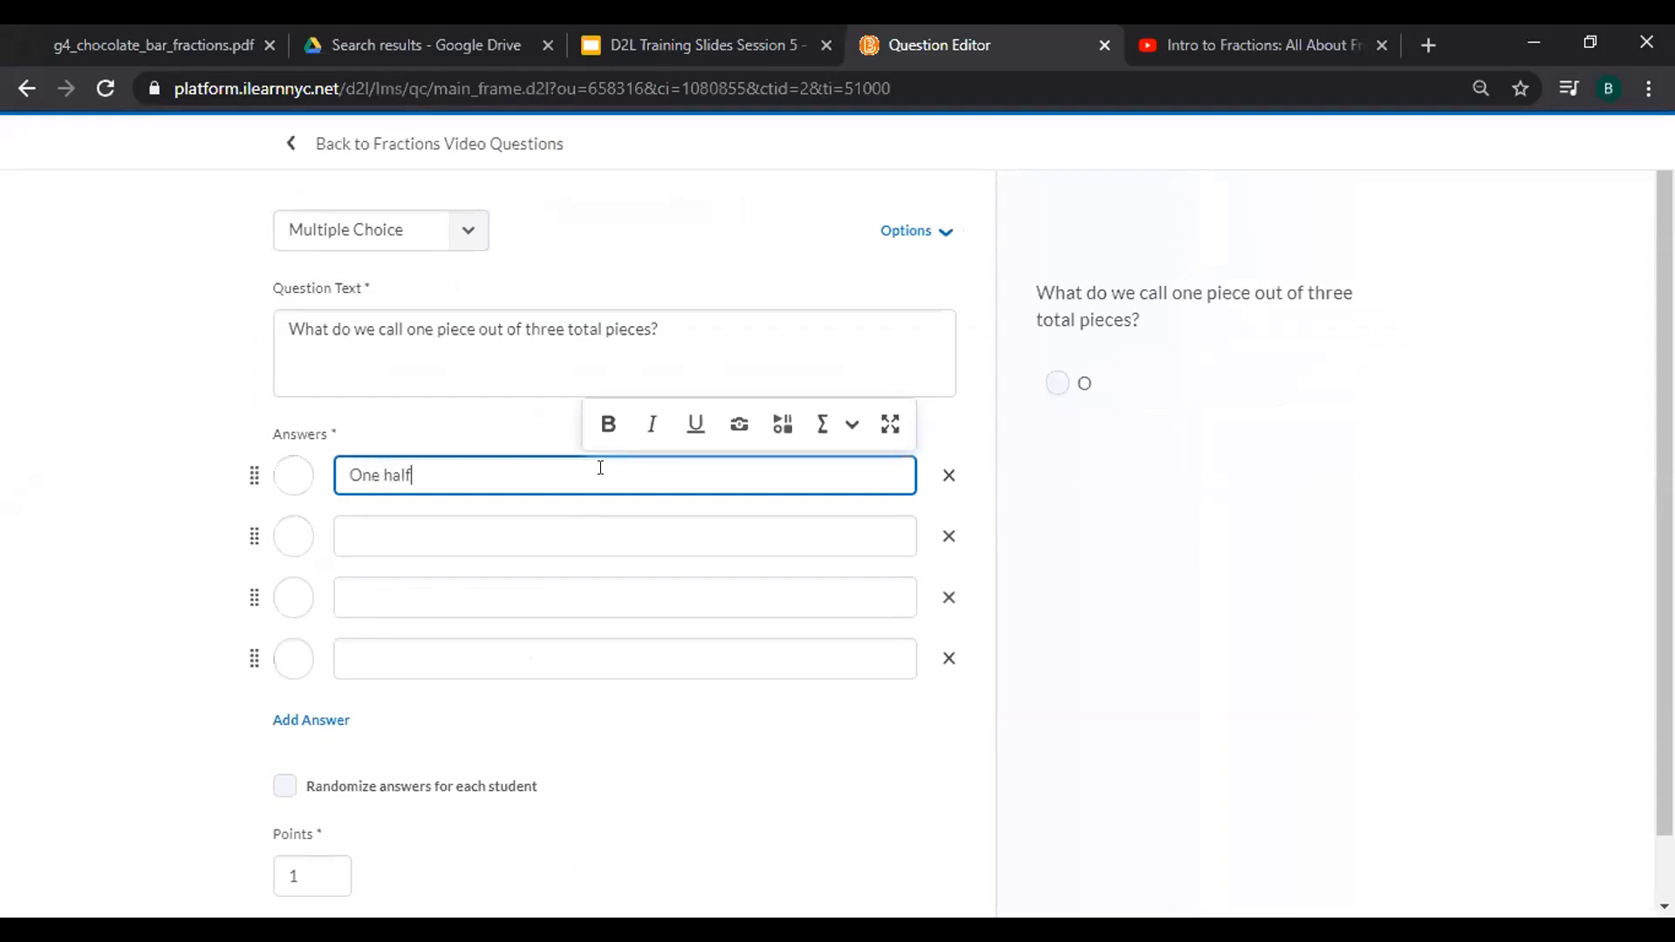
pyautogui.click(471, 548)
pyautogui.write('One quarter')
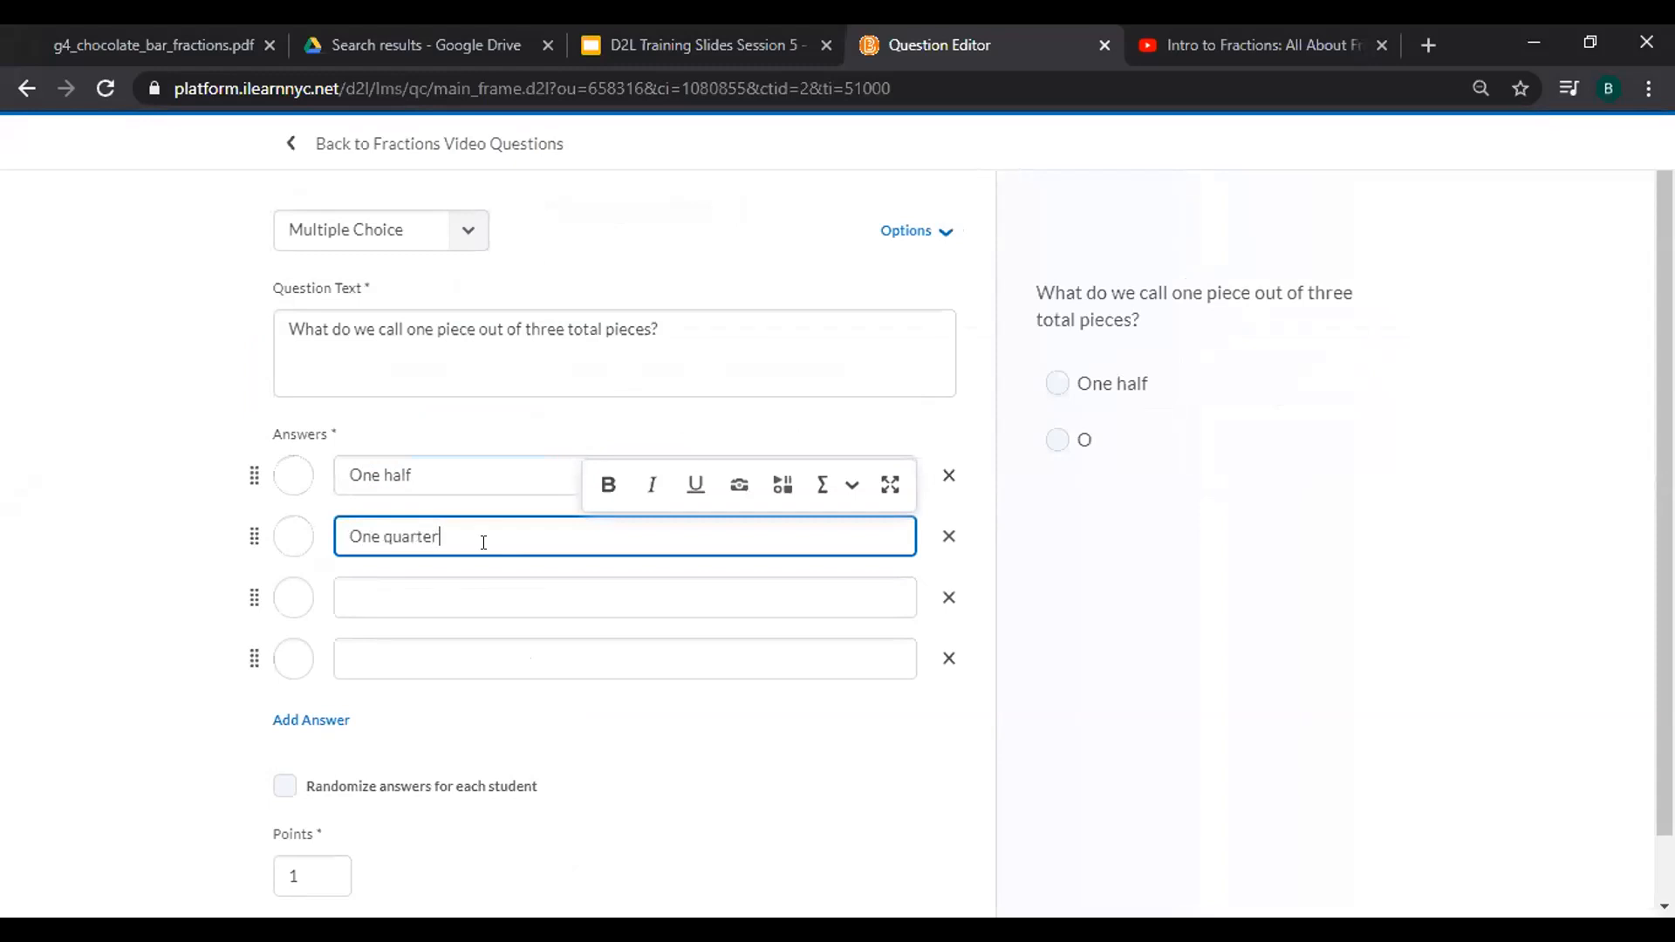
pyautogui.click(469, 586)
pyautogui.write('One fourth')
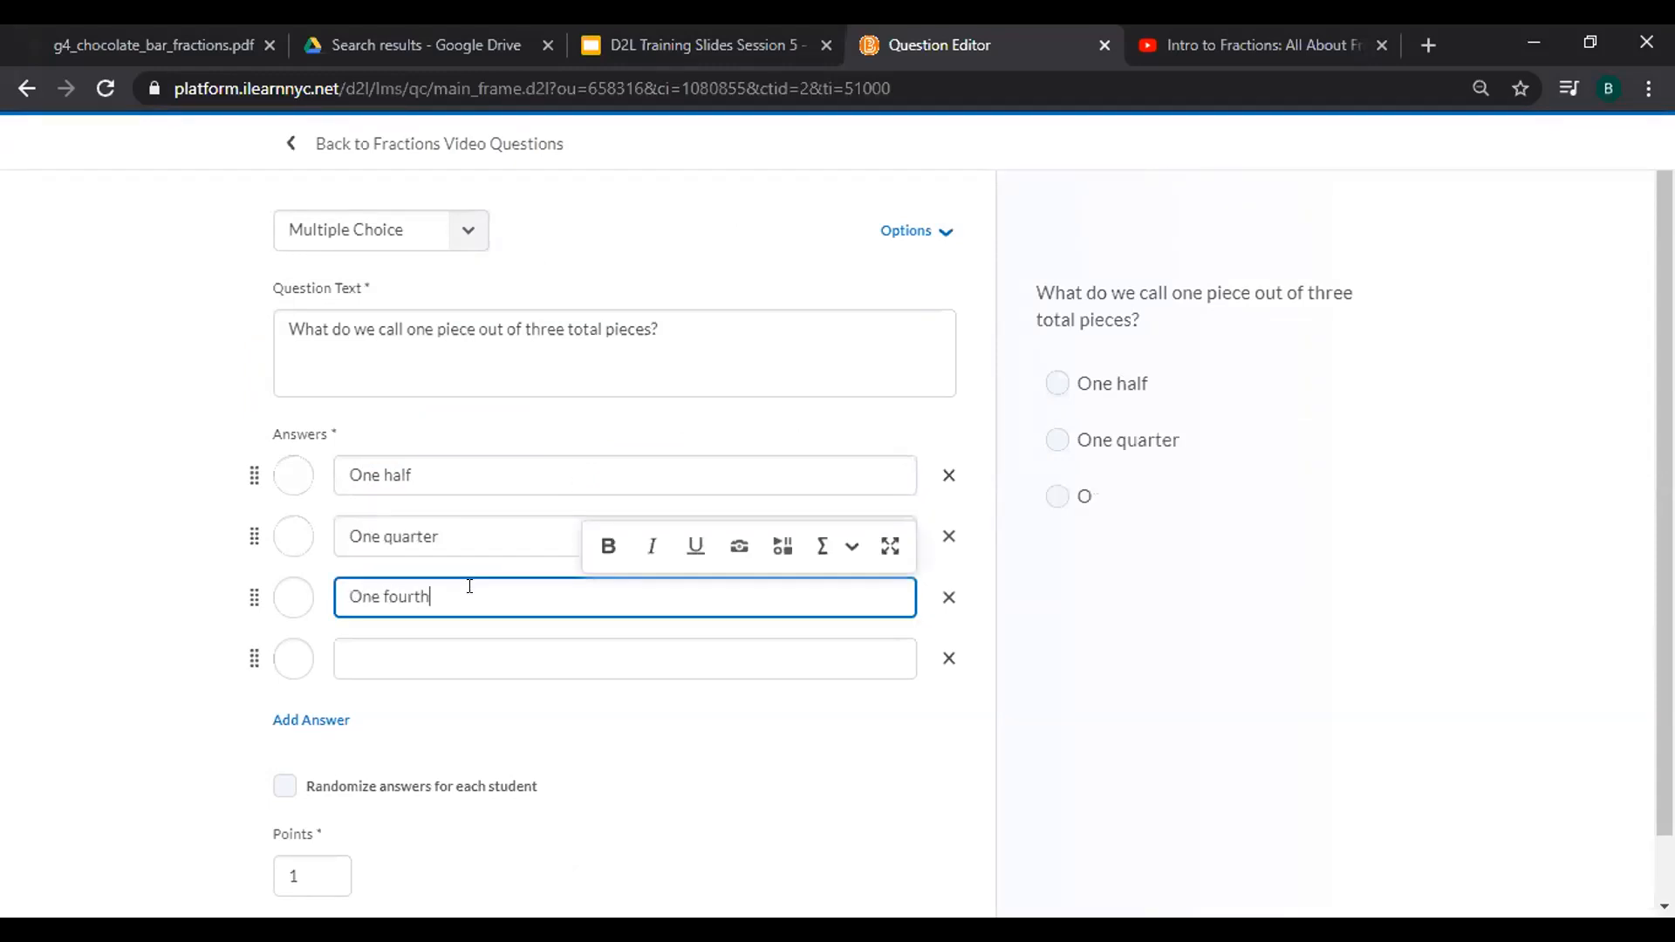
pyautogui.click(422, 642)
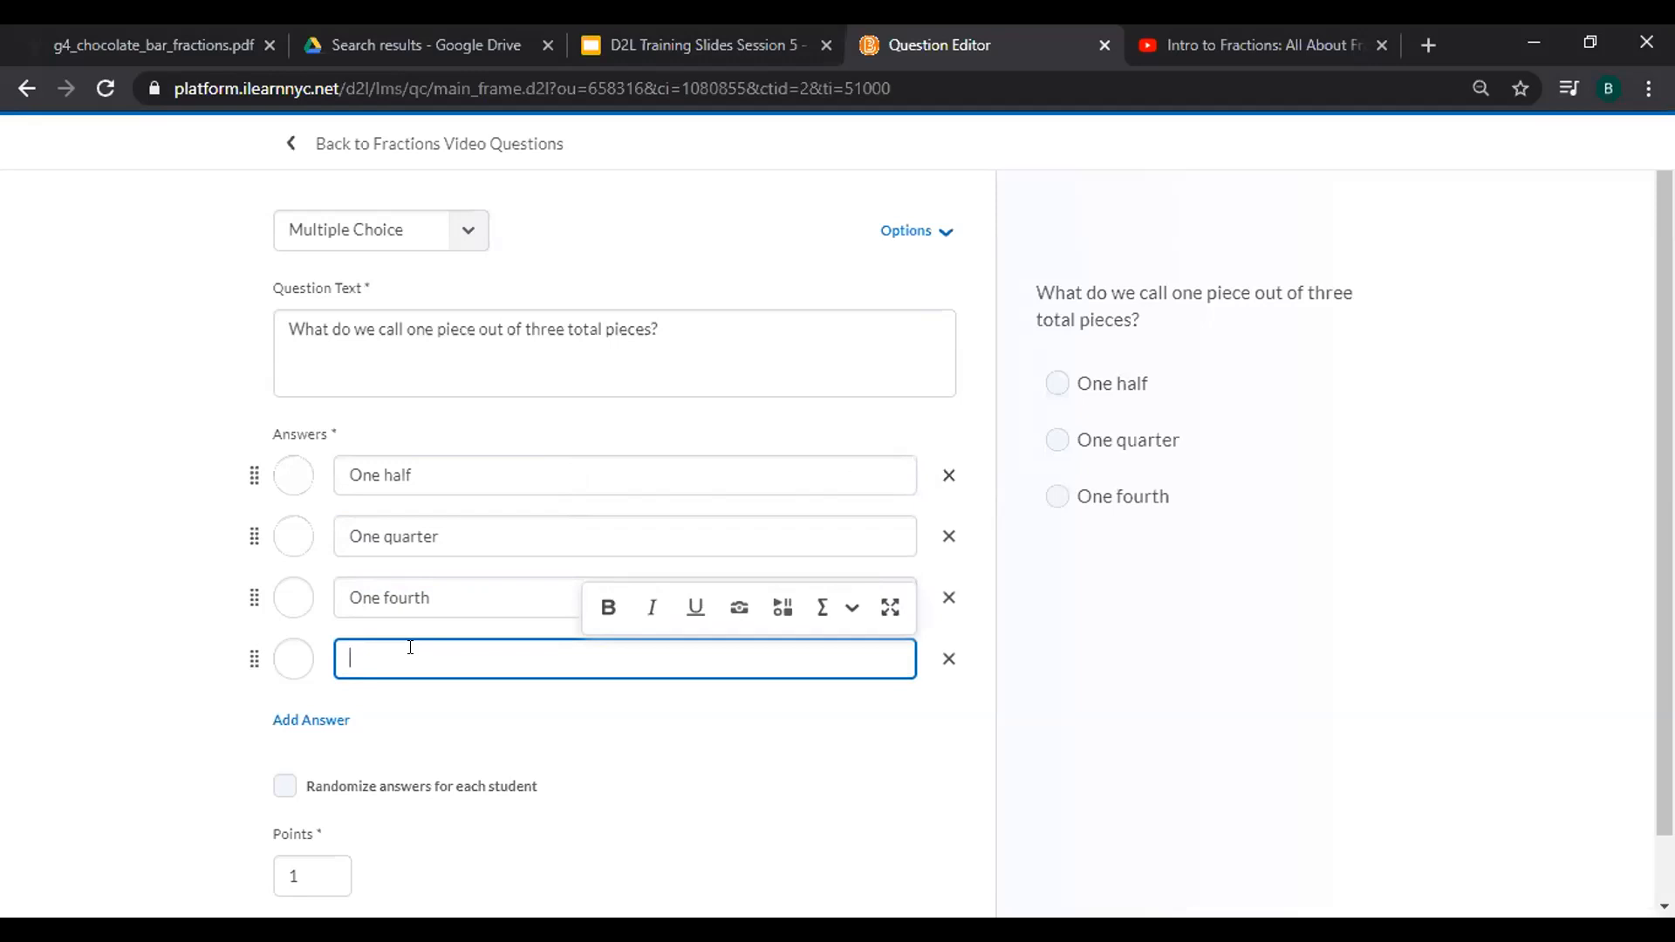
pyautogui.write('One third')
# Mark One third as correct and randomize answers for each student.
pyautogui.click(289, 666)
pyautogui.rightClick(289, 665)
pyautogui.click(289, 666)
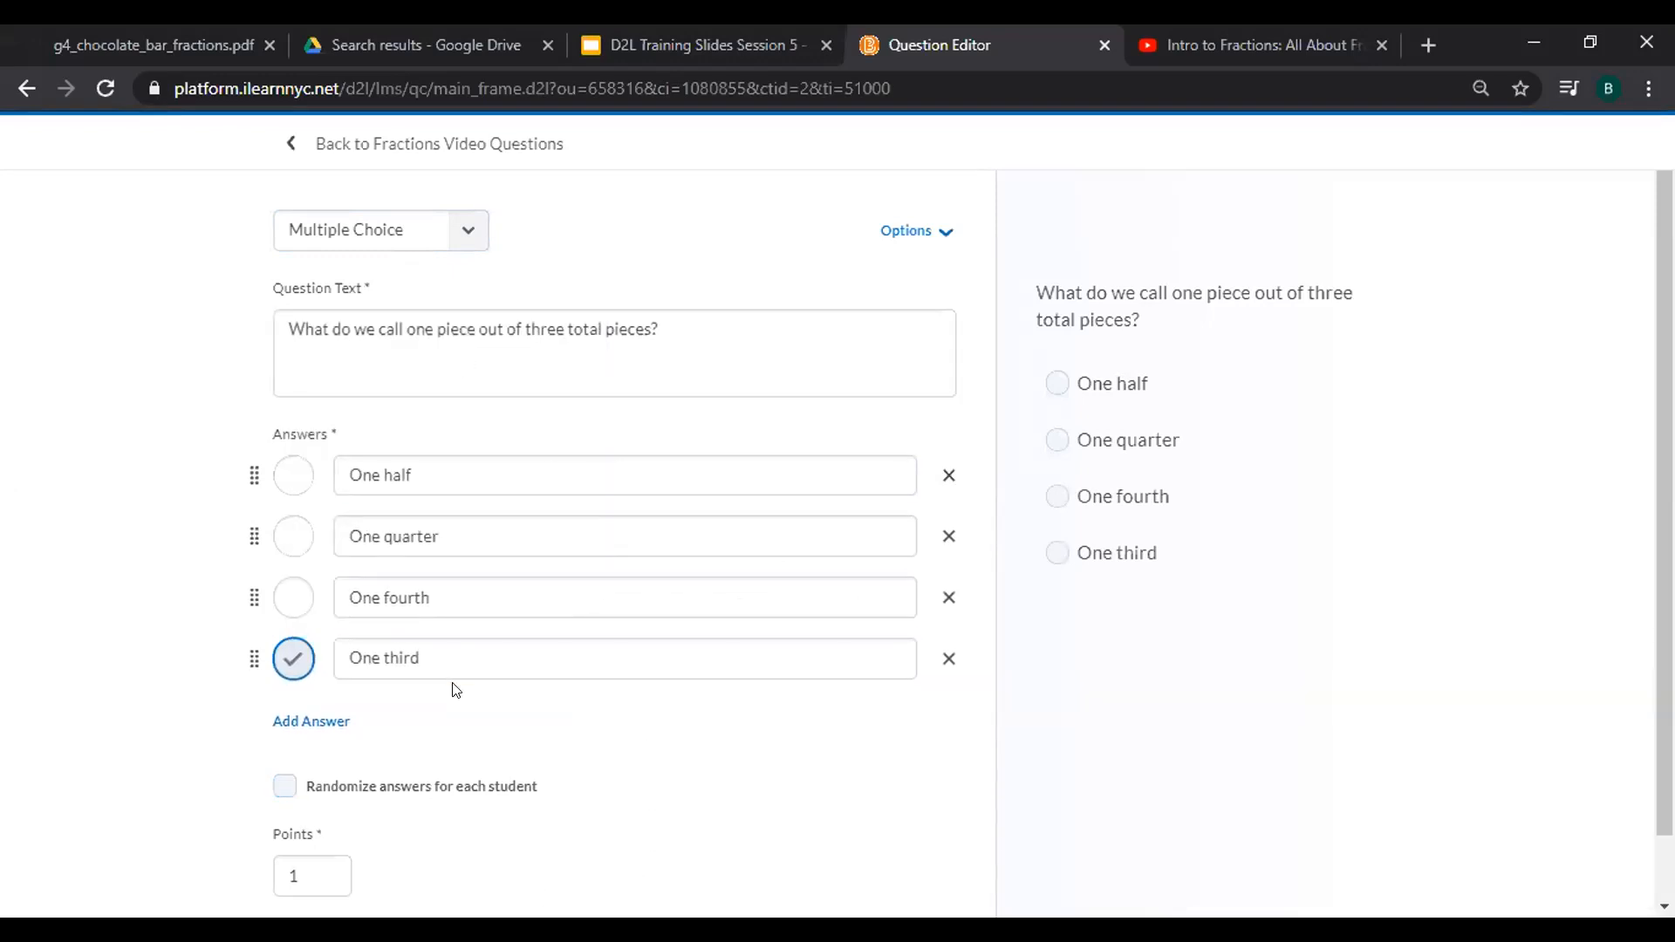
pyautogui.click(287, 789)
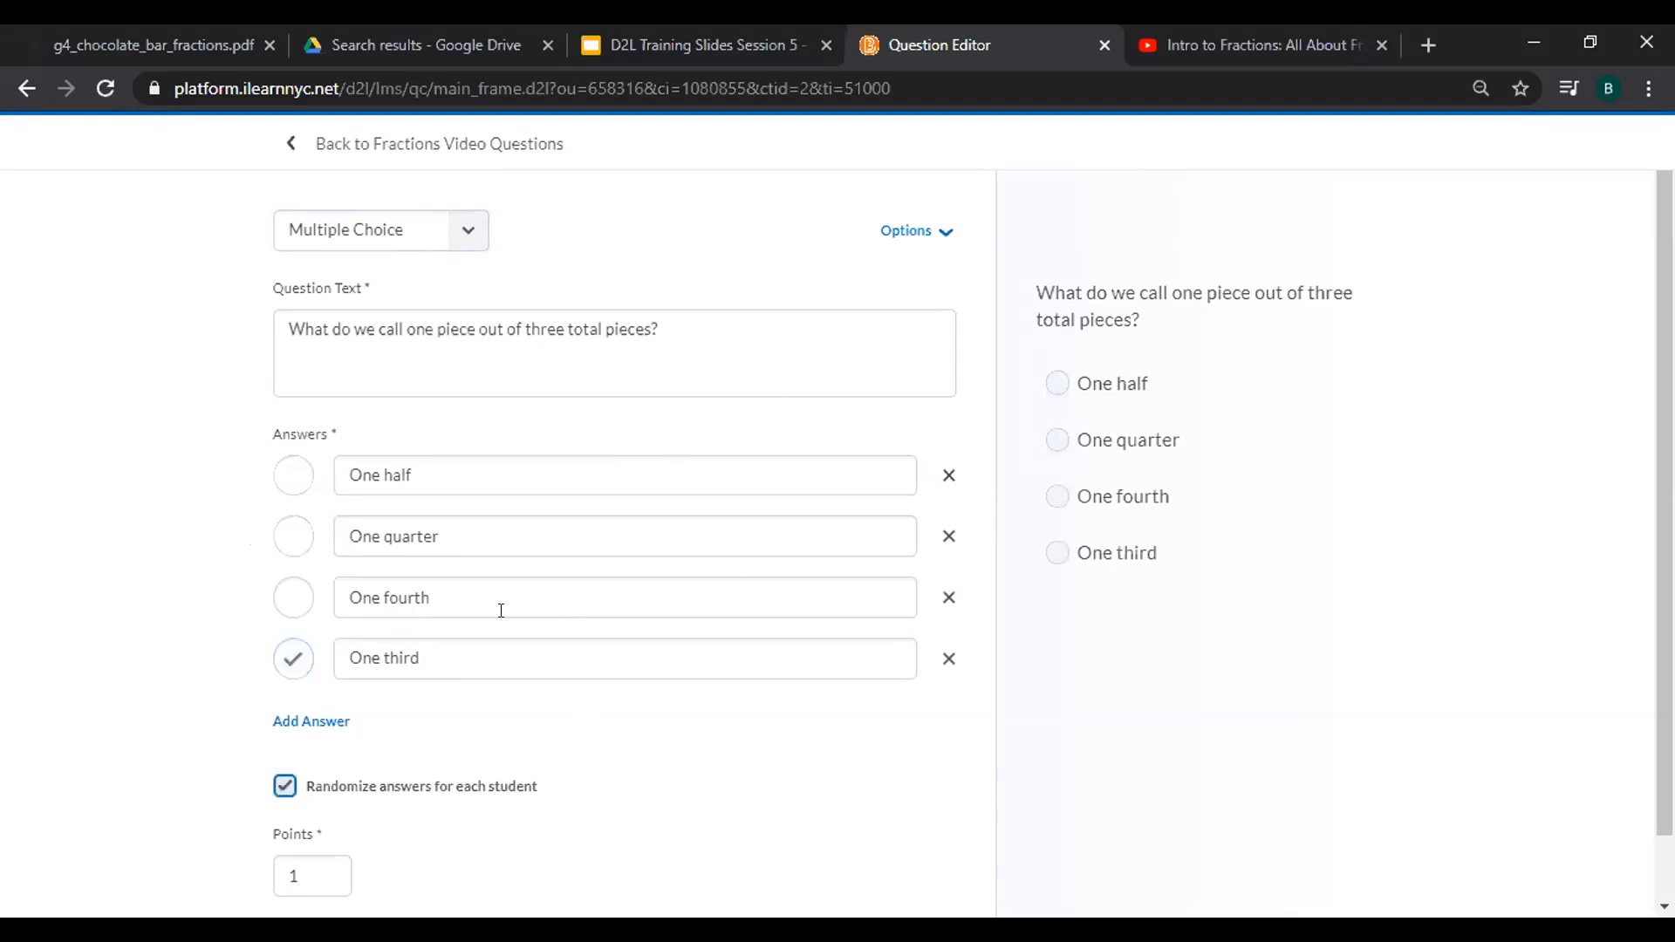
pyautogui.click(310, 864)
# Save the question with 'Save and Copy' to open a duplicate for editing.
pyautogui.scroll(-1, 814, 829)
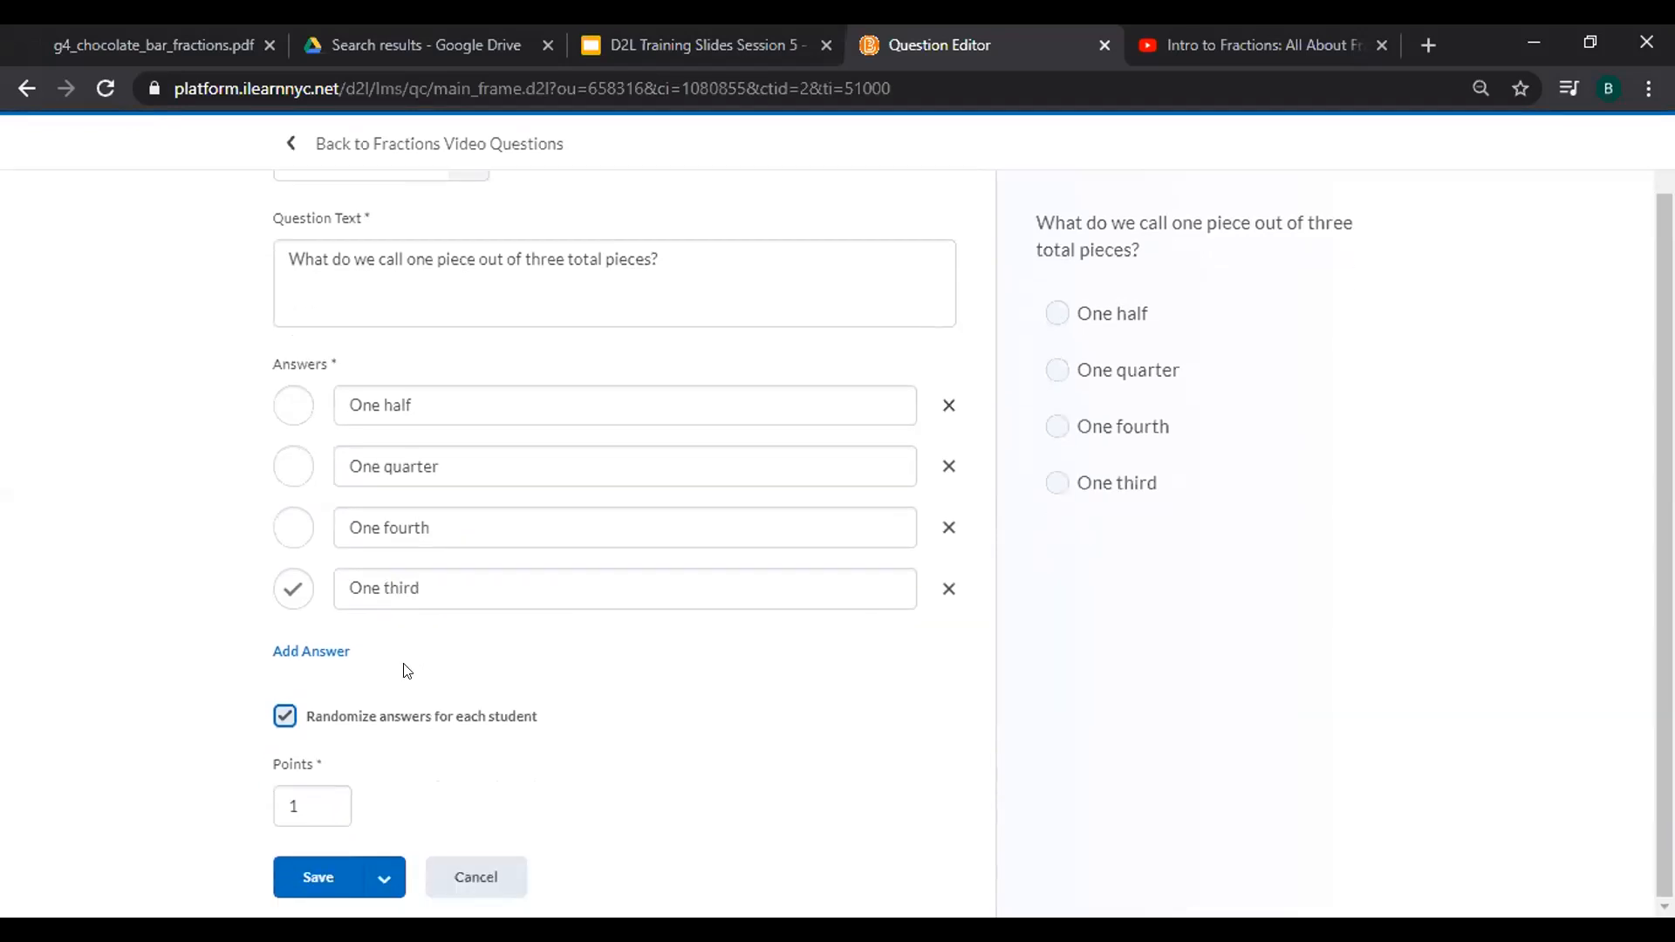
pyautogui.click(383, 869)
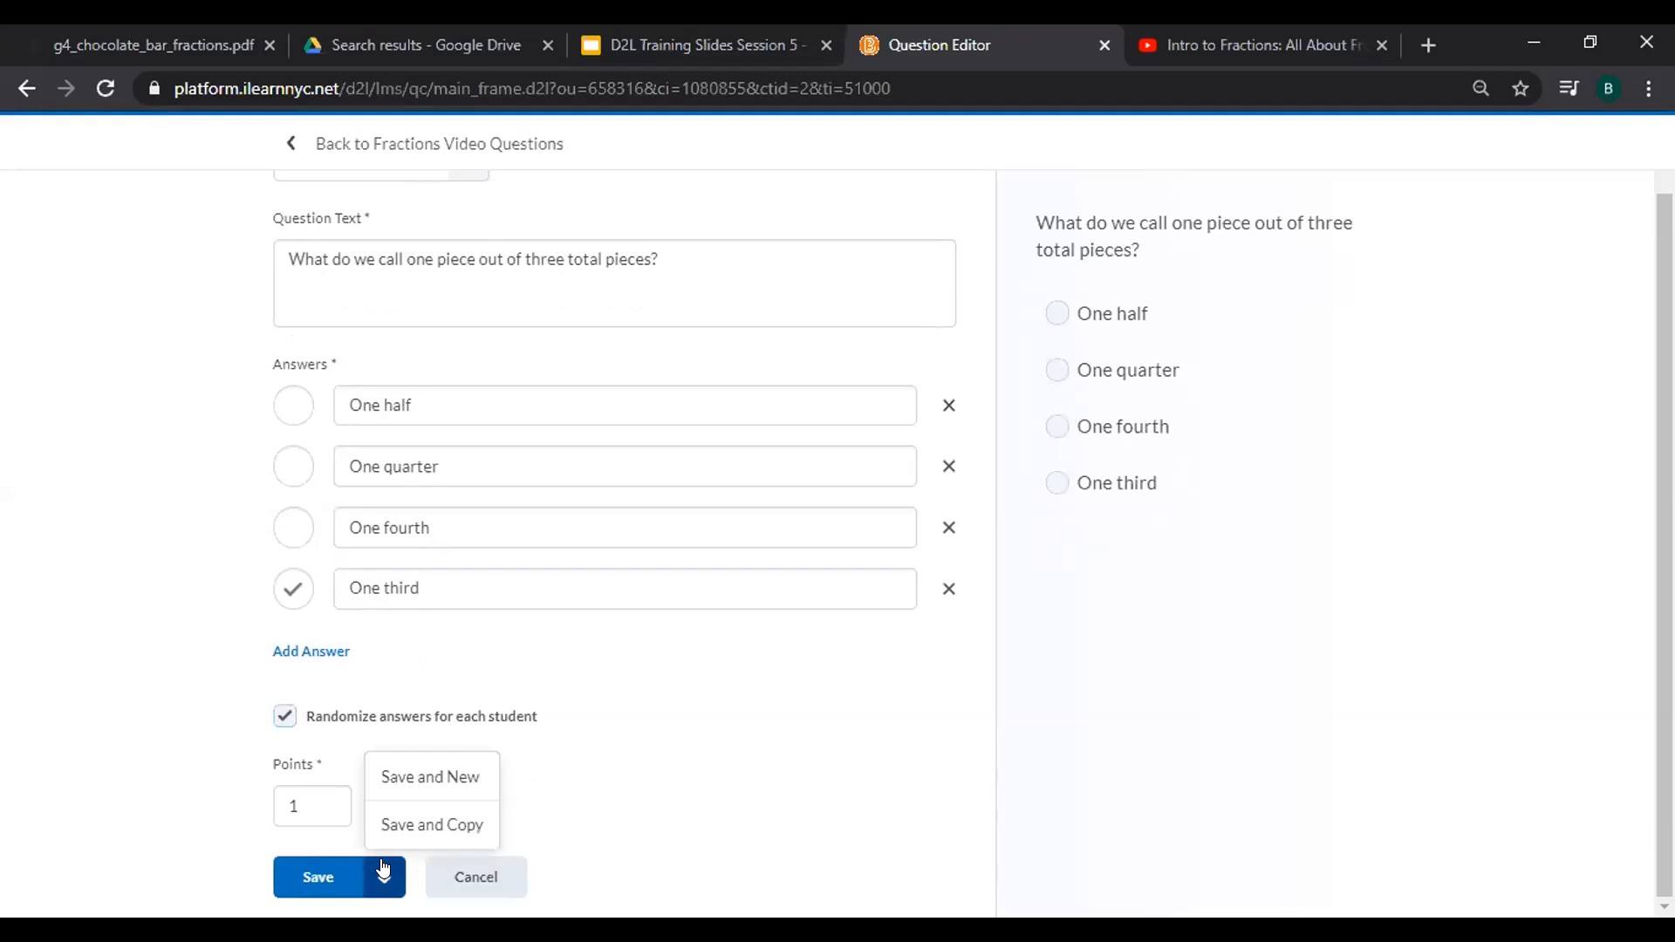
pyautogui.click(428, 826)
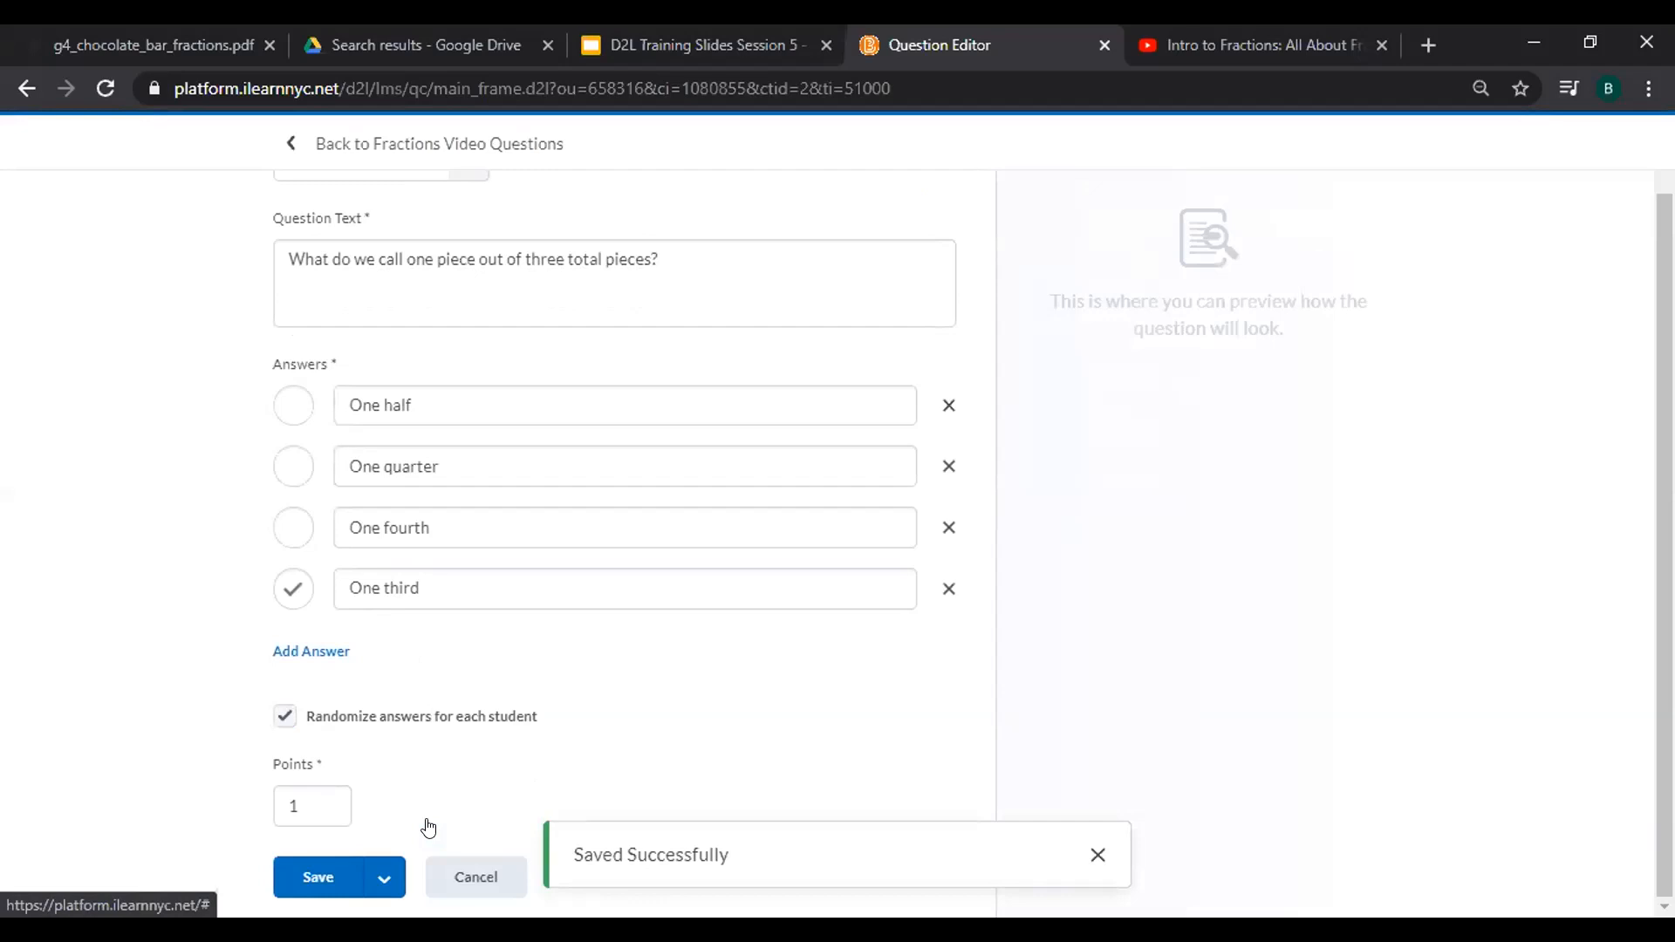
# Change 'three' to 'two' in the question, mark One half correct, and add '(' after it.
pyautogui.click(560, 254)
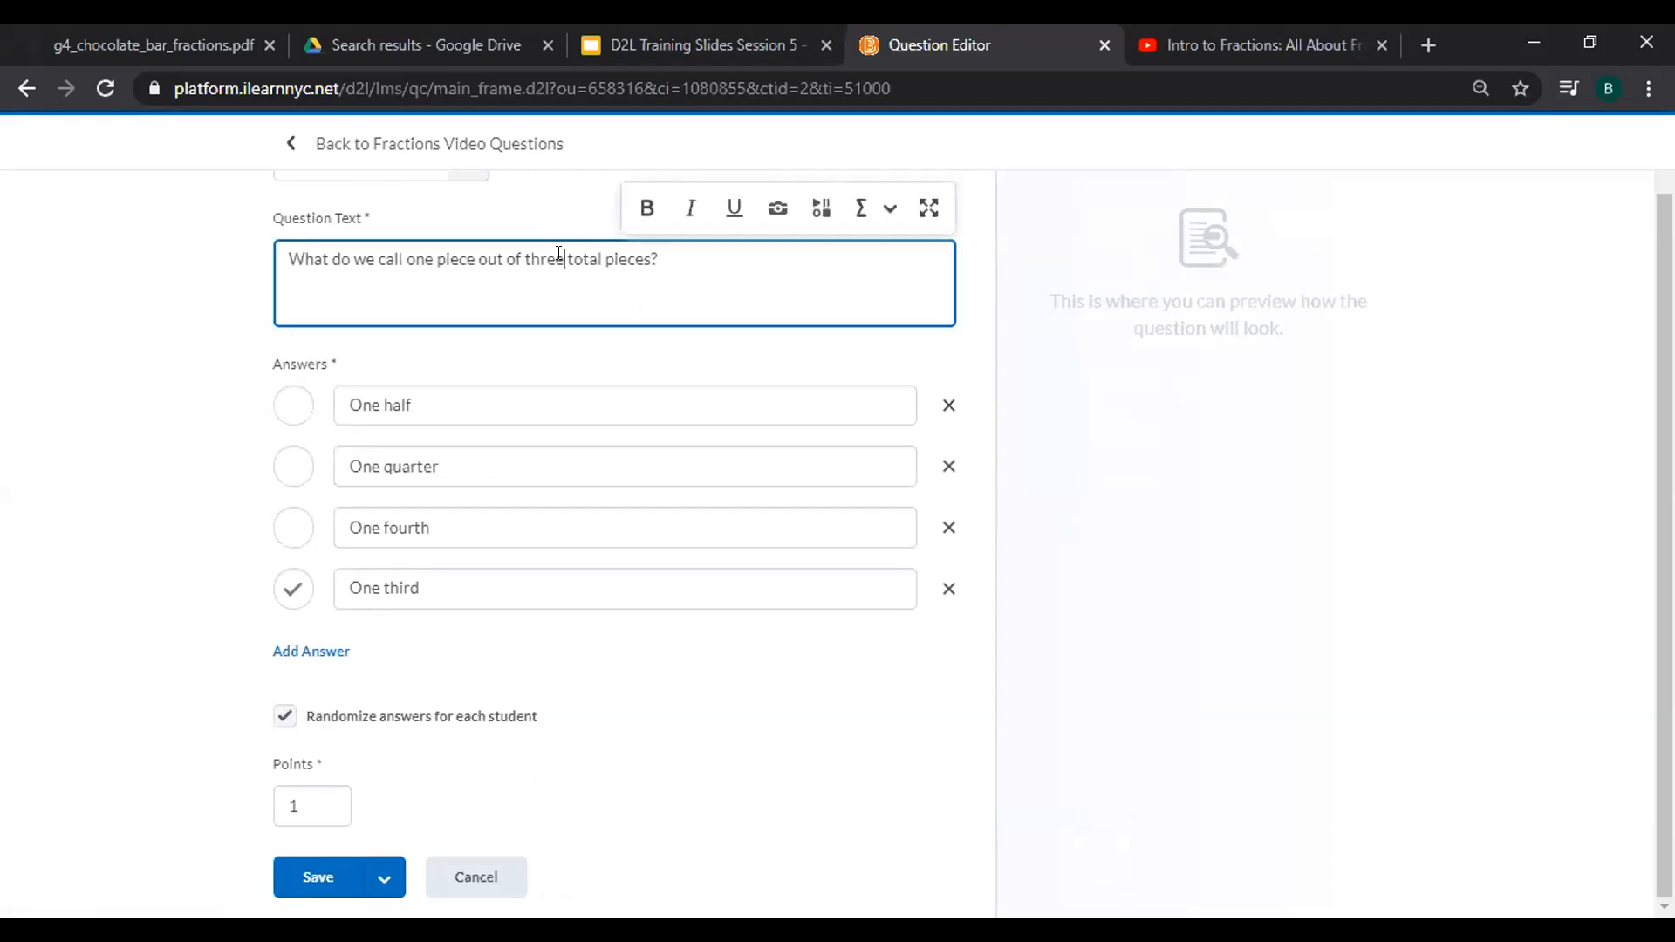
pyautogui.press('BackSpace')
pyautogui.press('BackSpace')
pyautogui.press('BackSpace')
pyautogui.press('BackSpace')
pyautogui.write('wo')
pyautogui.click(294, 405)
pyautogui.click(490, 409)
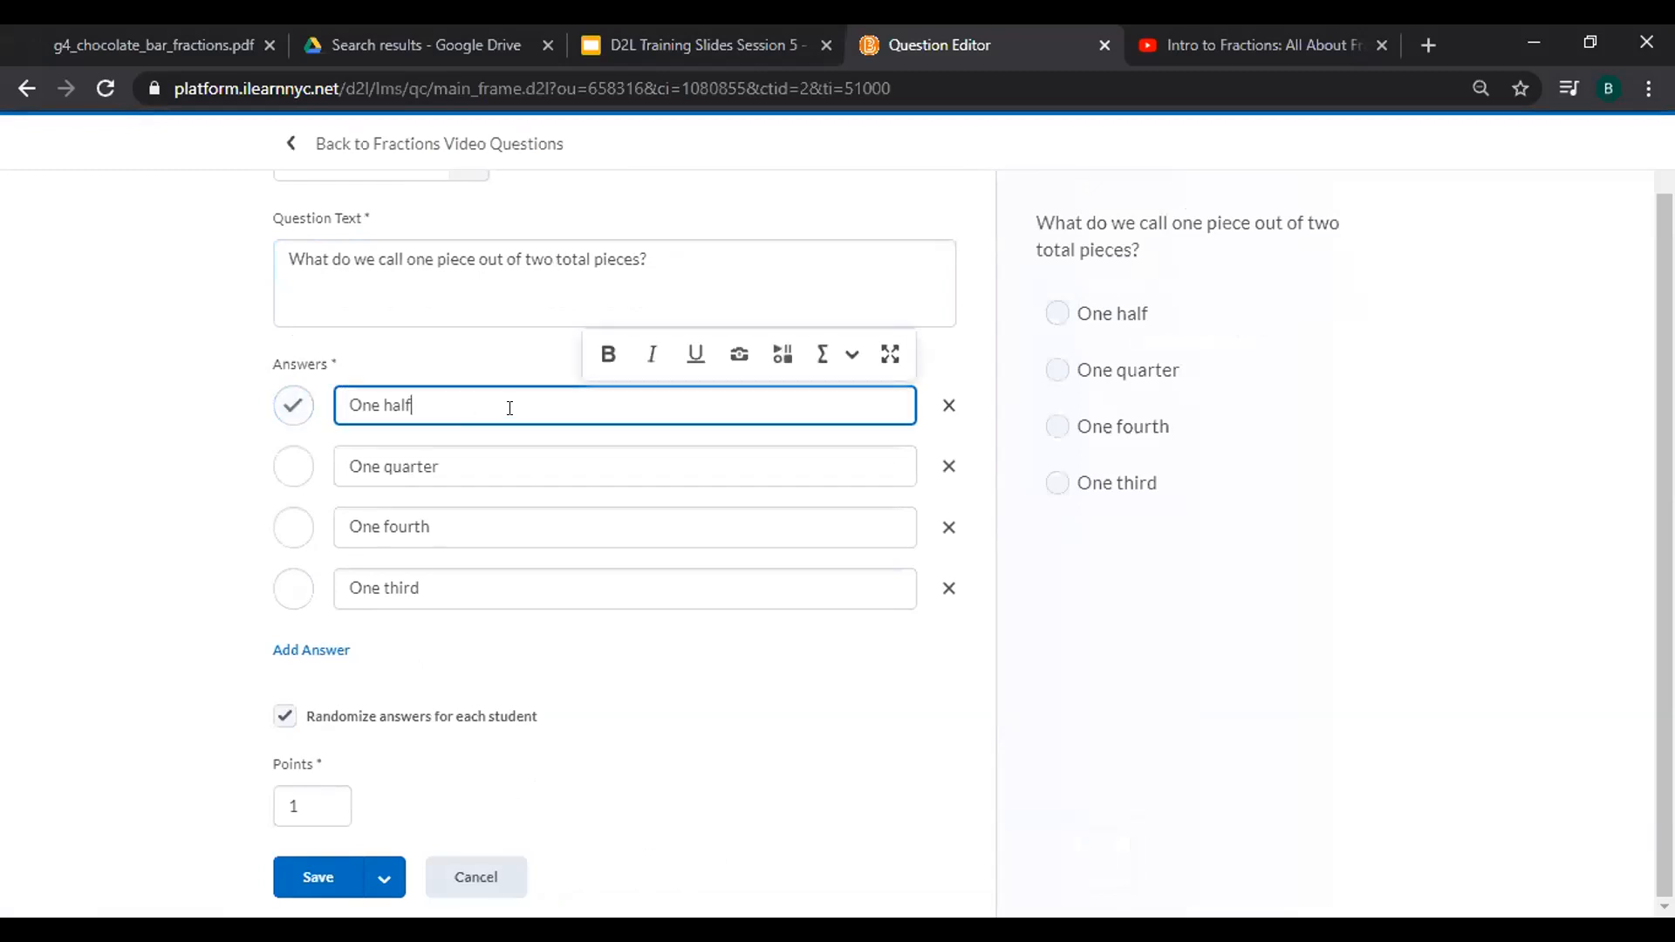
pyautogui.write('(')
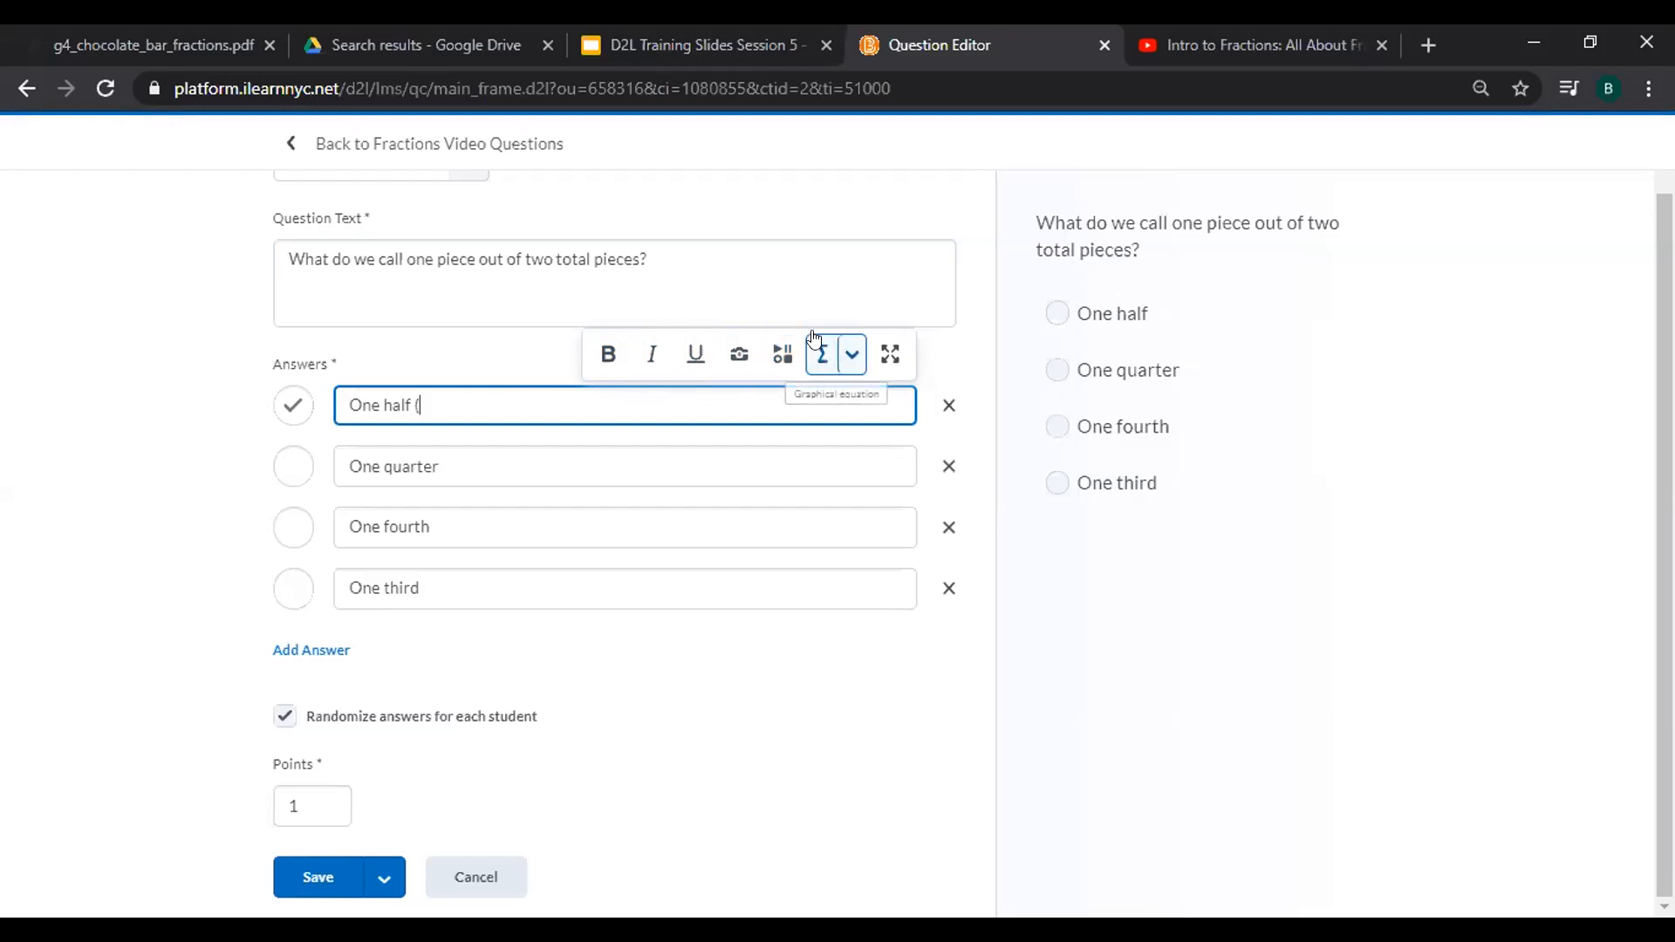
# Insert a graphical-equation 1/2 fraction into the One half answer and close the parenthesis.
pyautogui.click(851, 355)
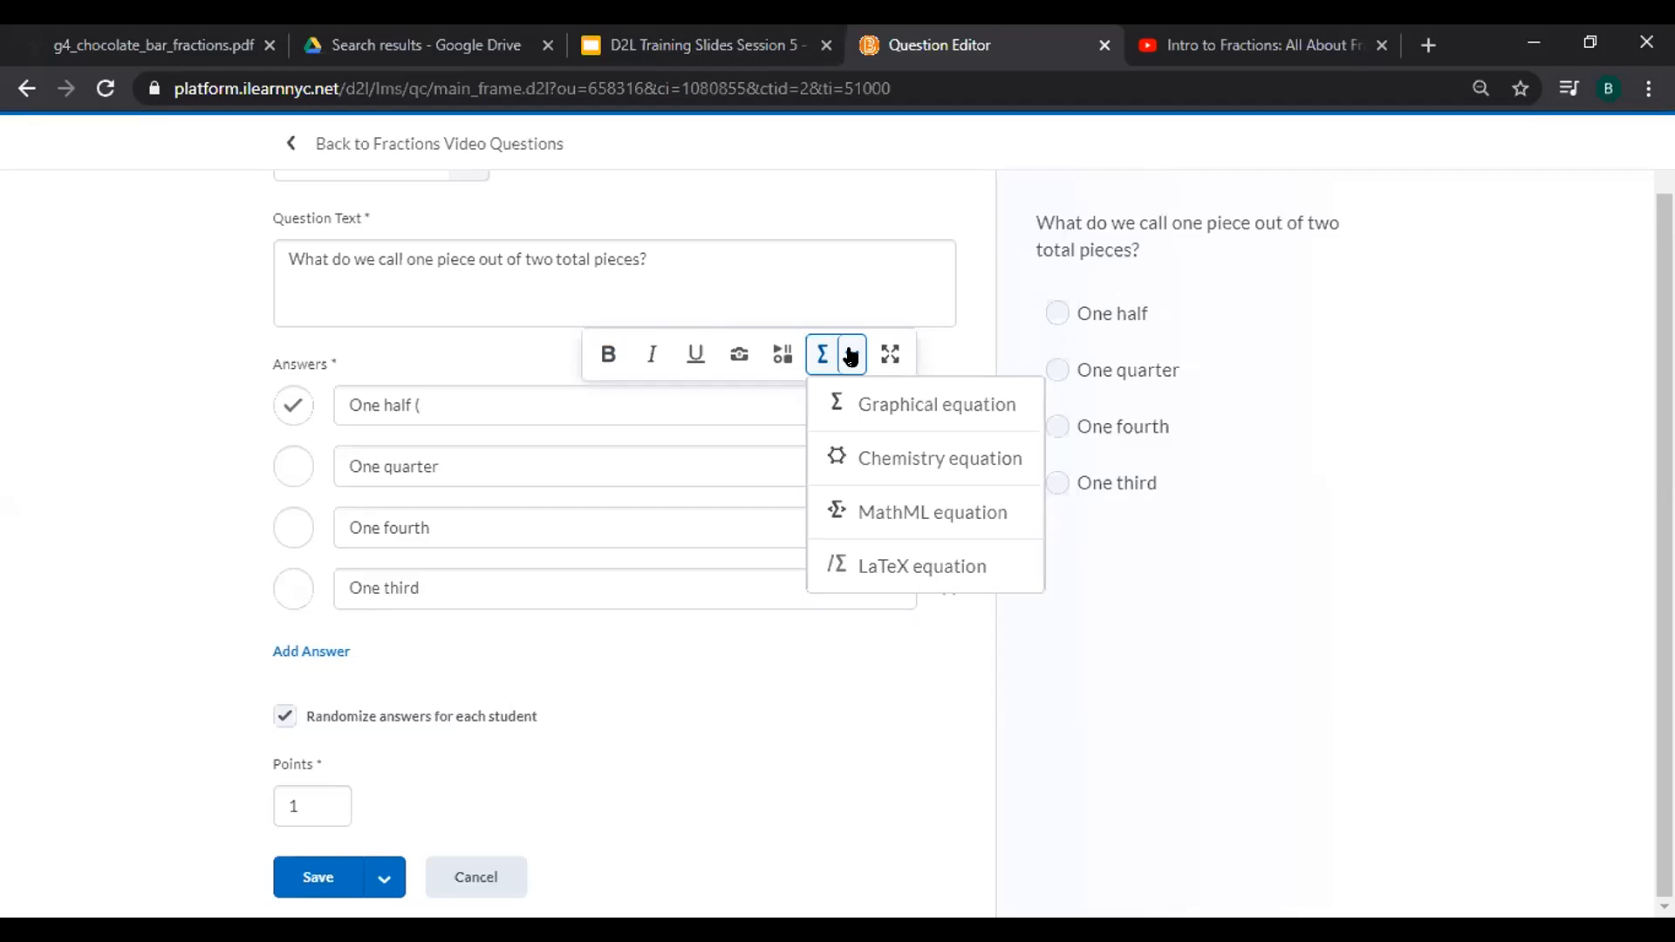
pyautogui.click(912, 407)
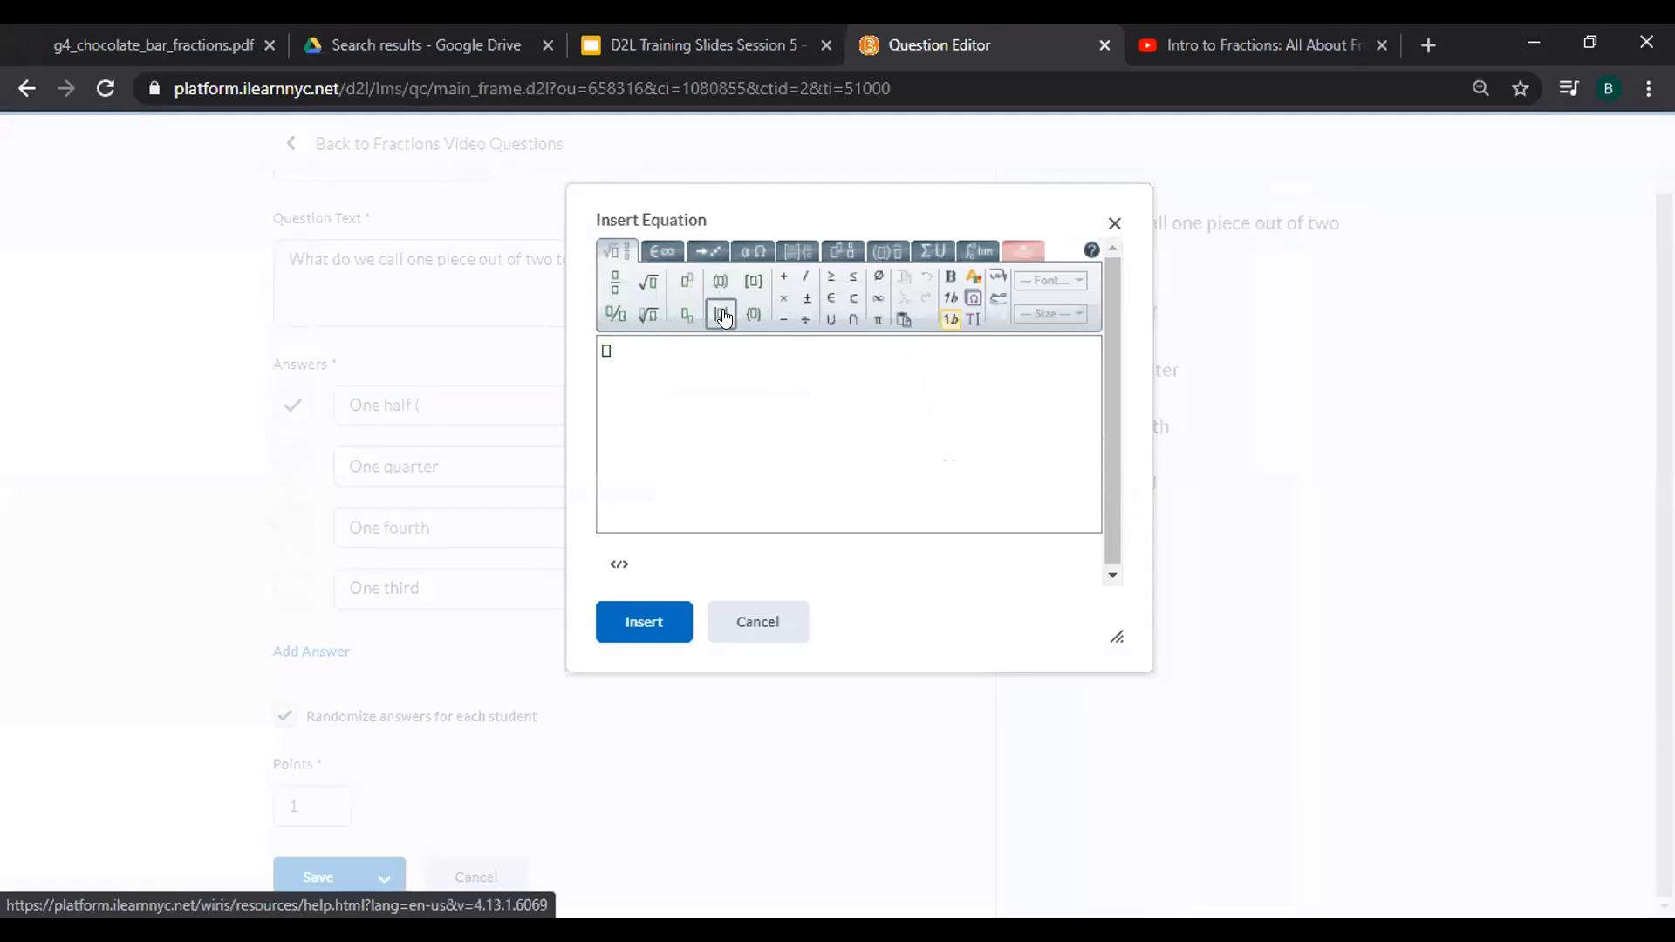
pyautogui.click(609, 290)
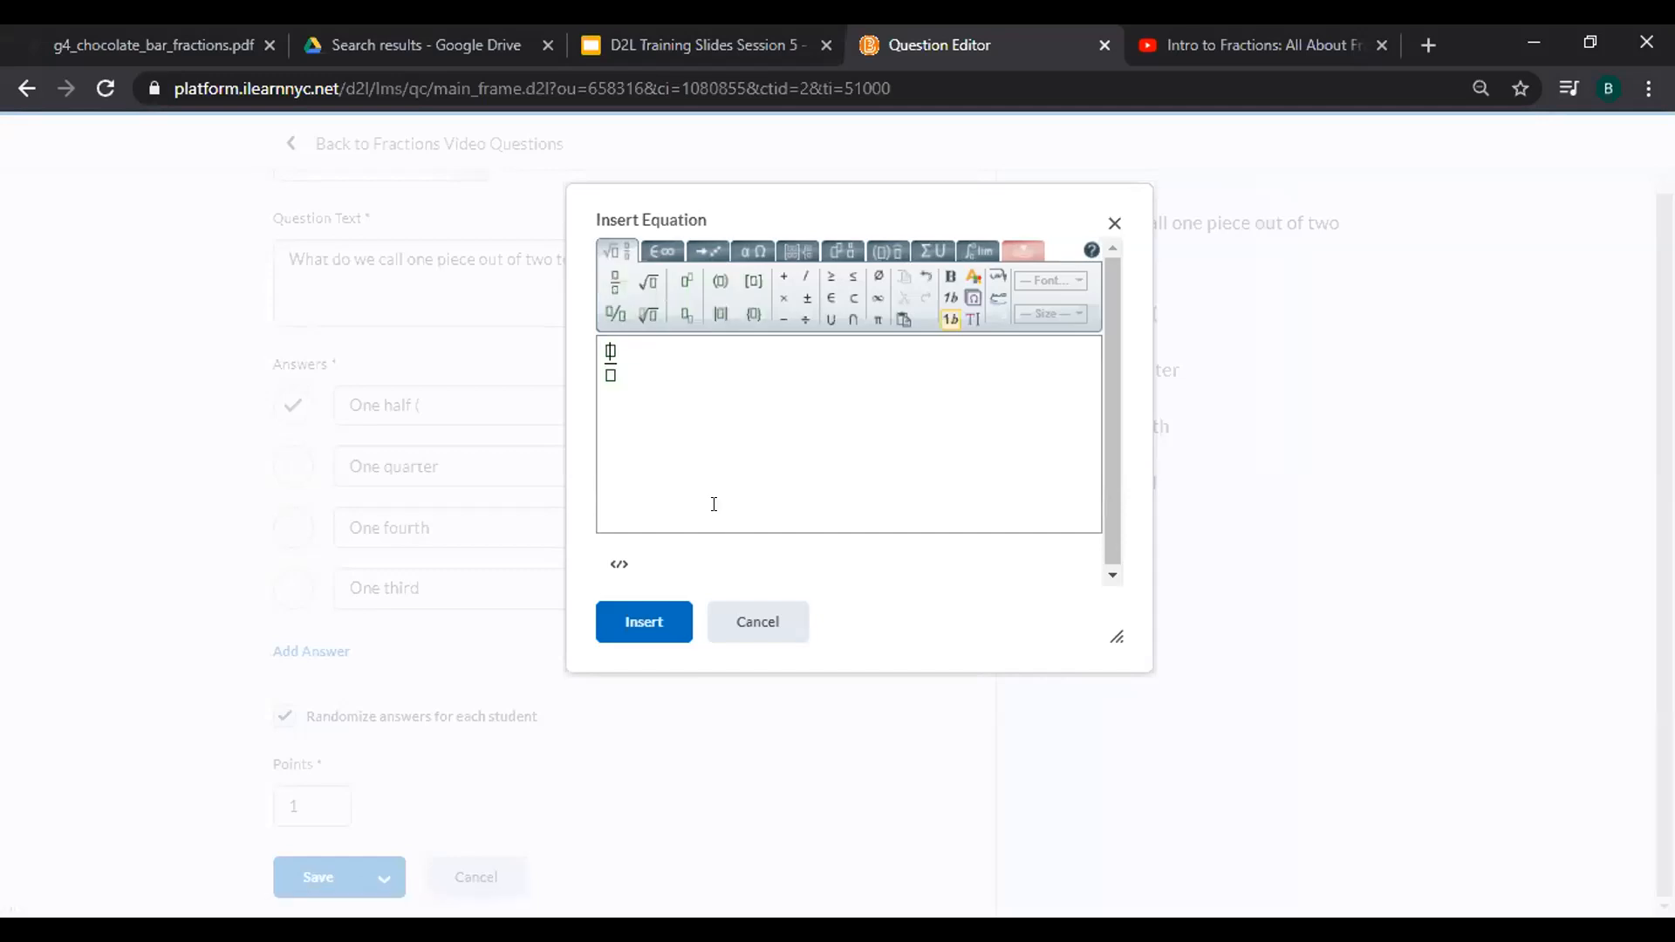
pyautogui.write('1')
pyautogui.press('Tab')
pyautogui.write('2')
pyautogui.click(622, 621)
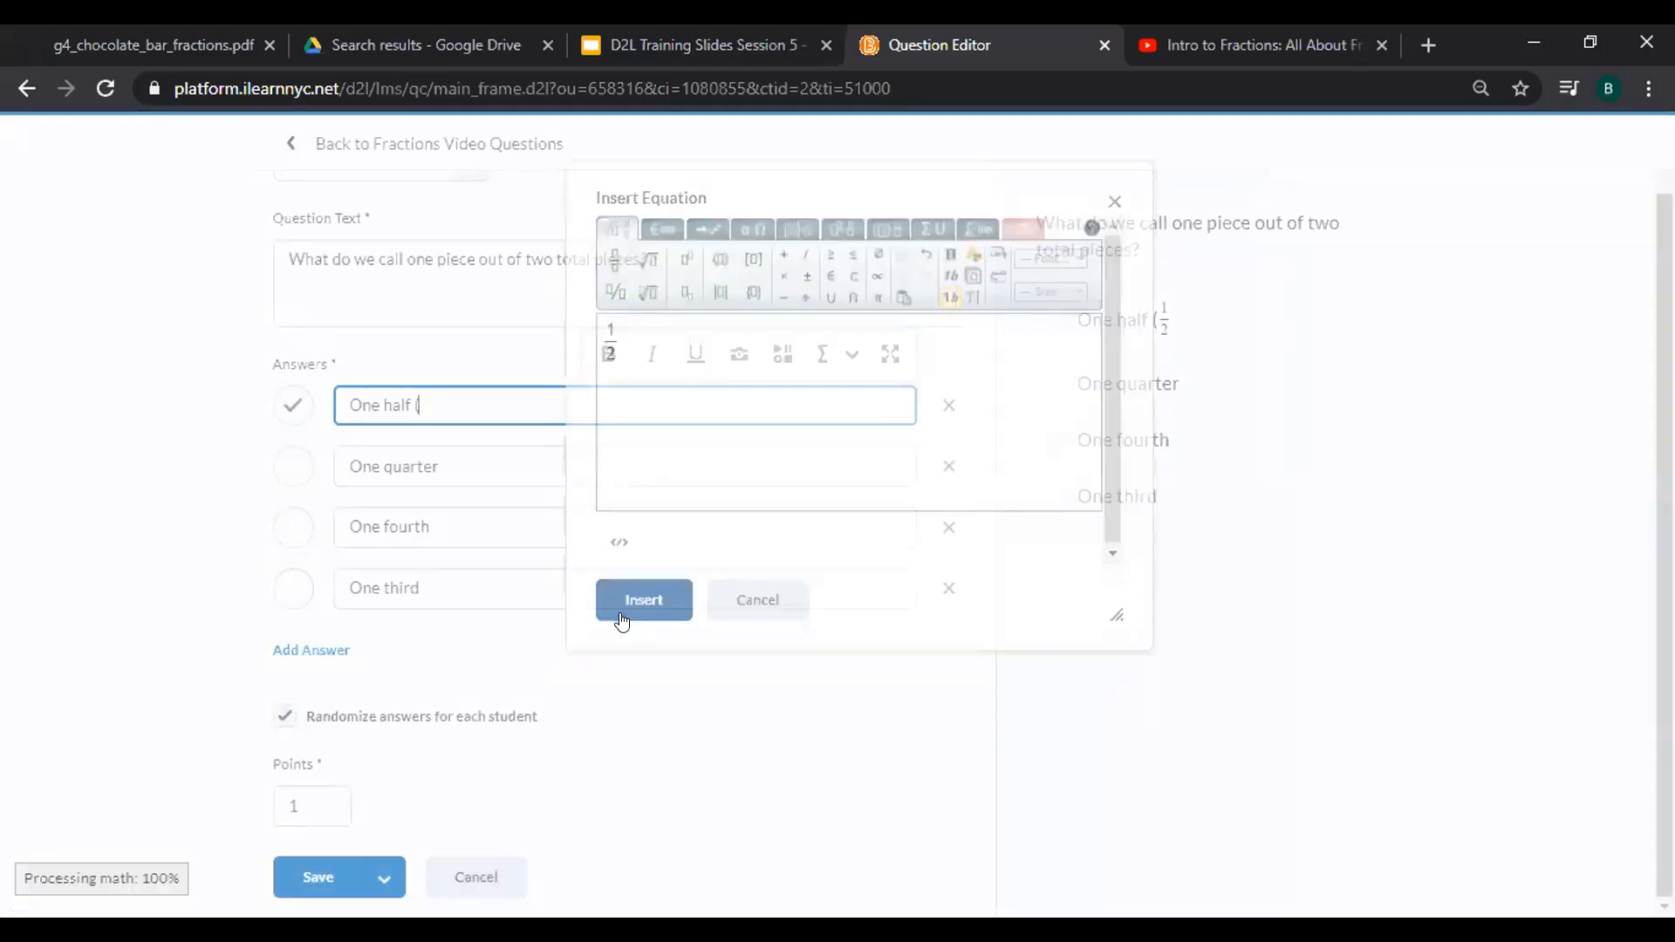
pyautogui.write(')')
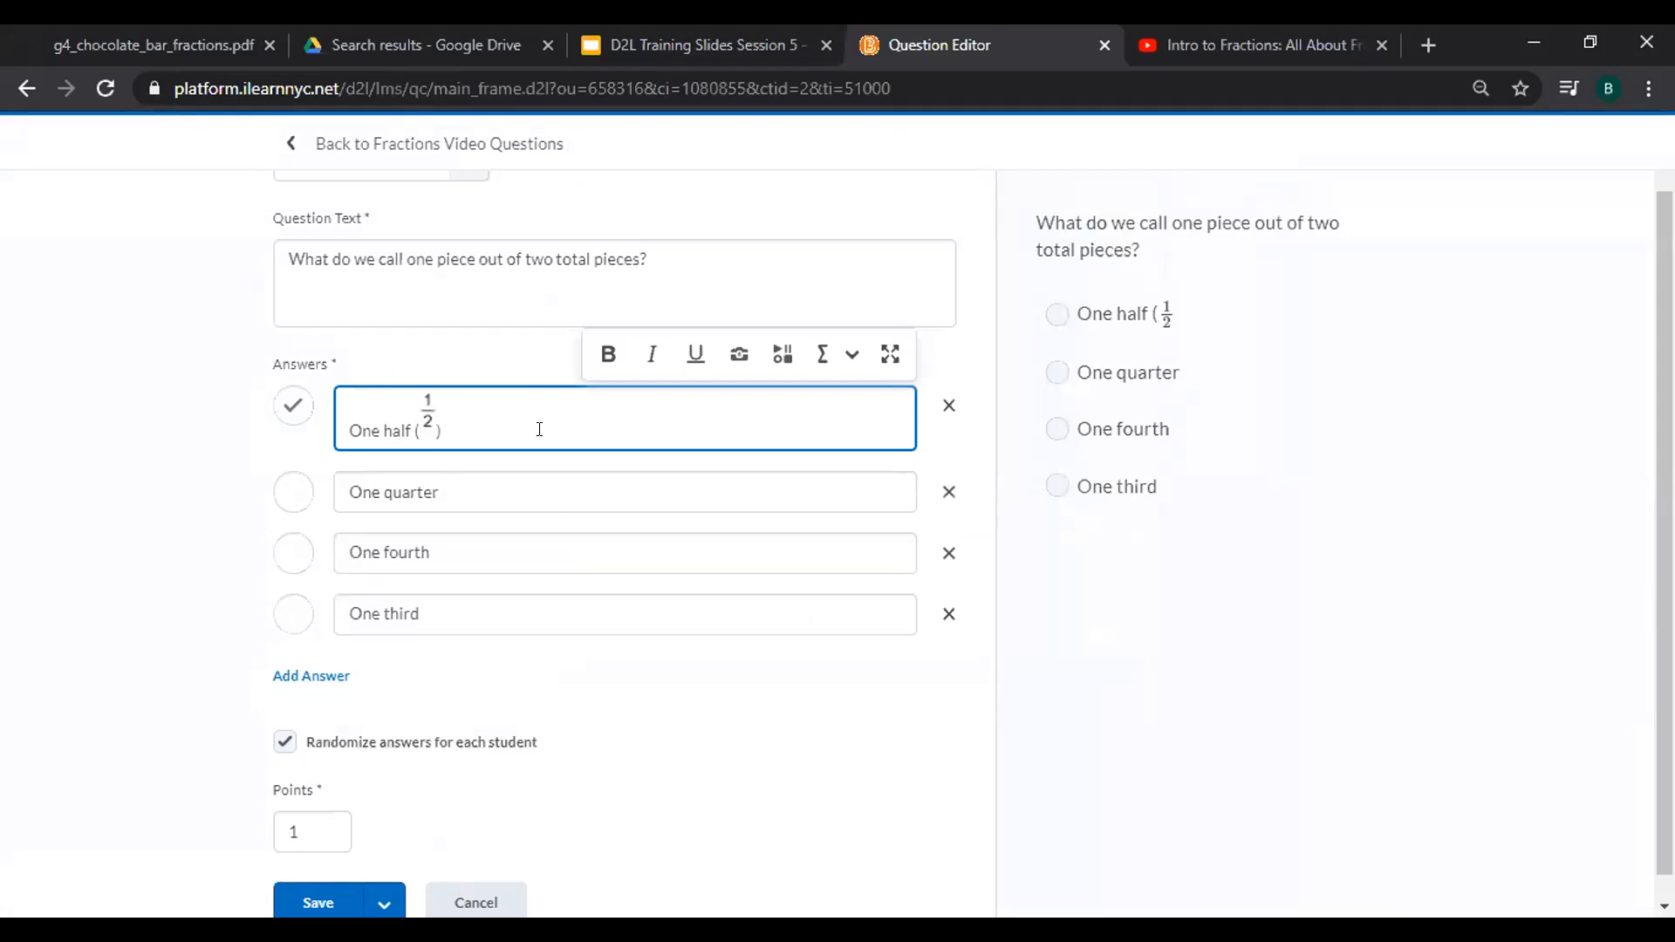
# Add an opening parenthesis and a 1/4 fraction equation to the One quarter answer.
pyautogui.click(429, 390)
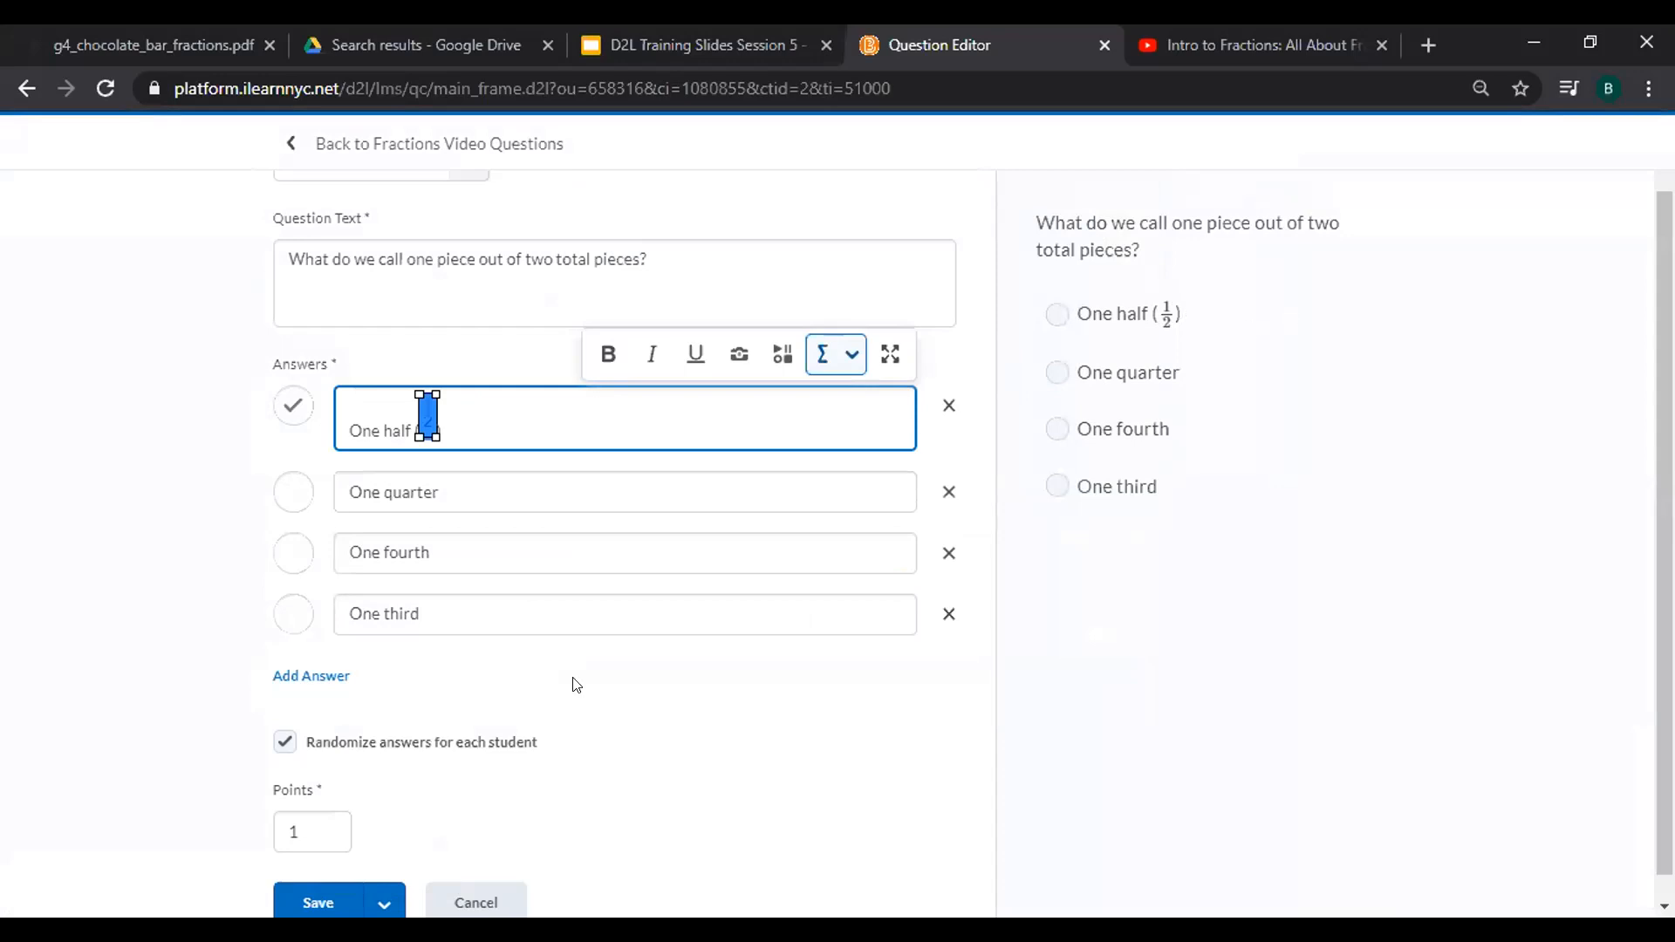
pyautogui.click(489, 489)
pyautogui.write('(')
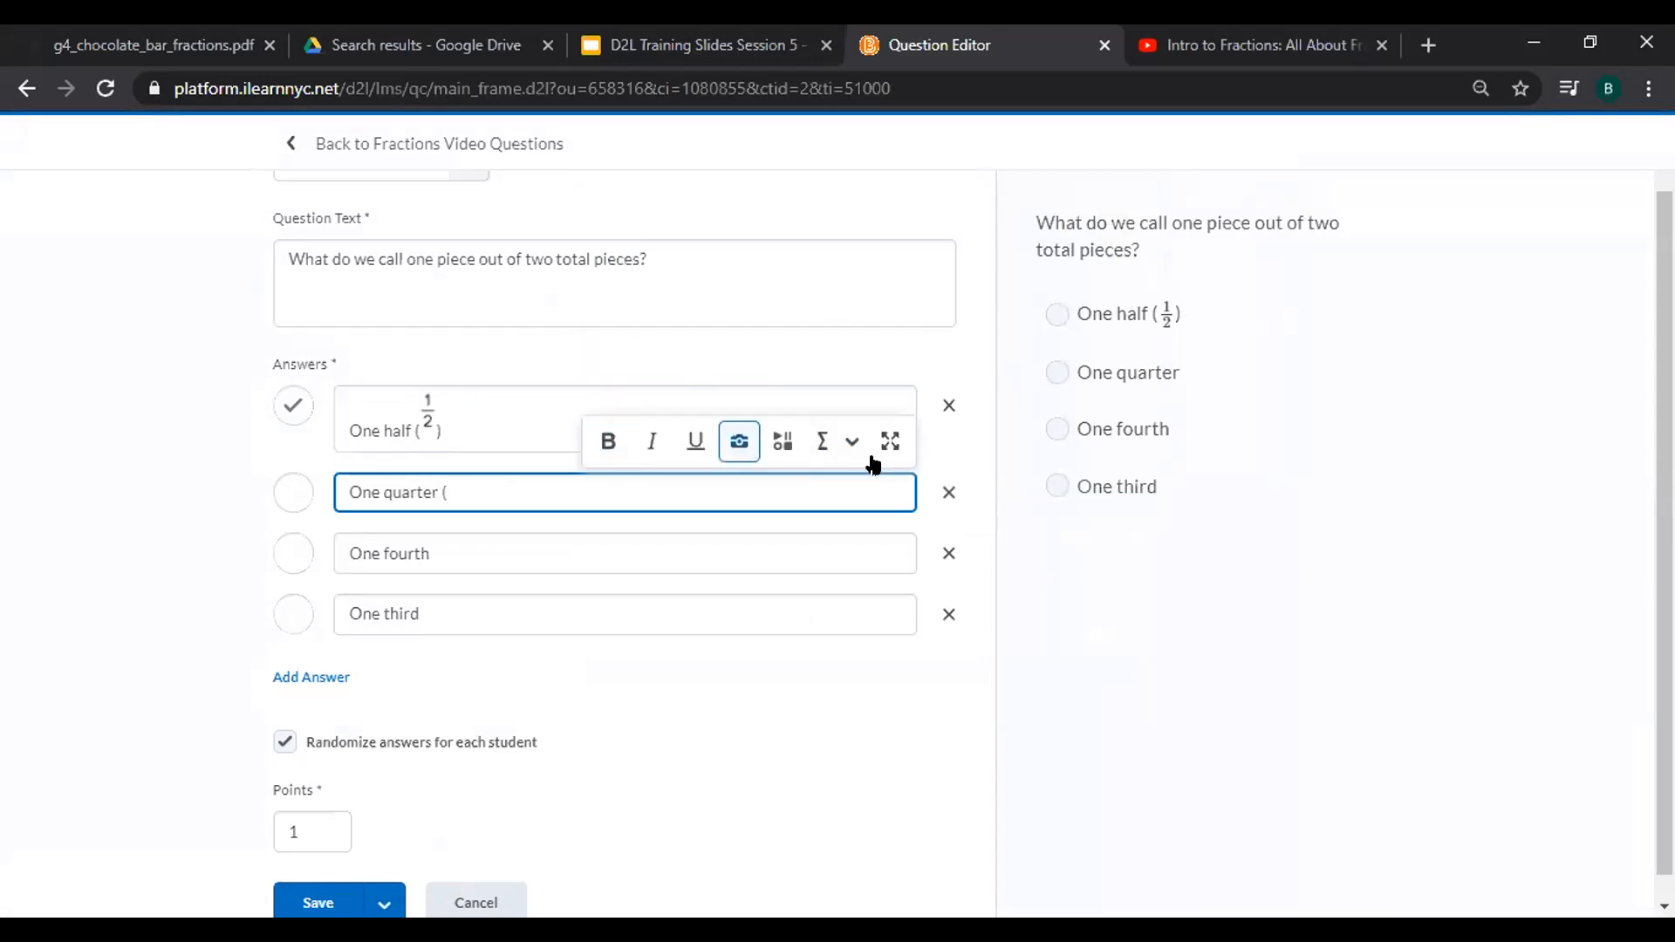
pyautogui.click(821, 440)
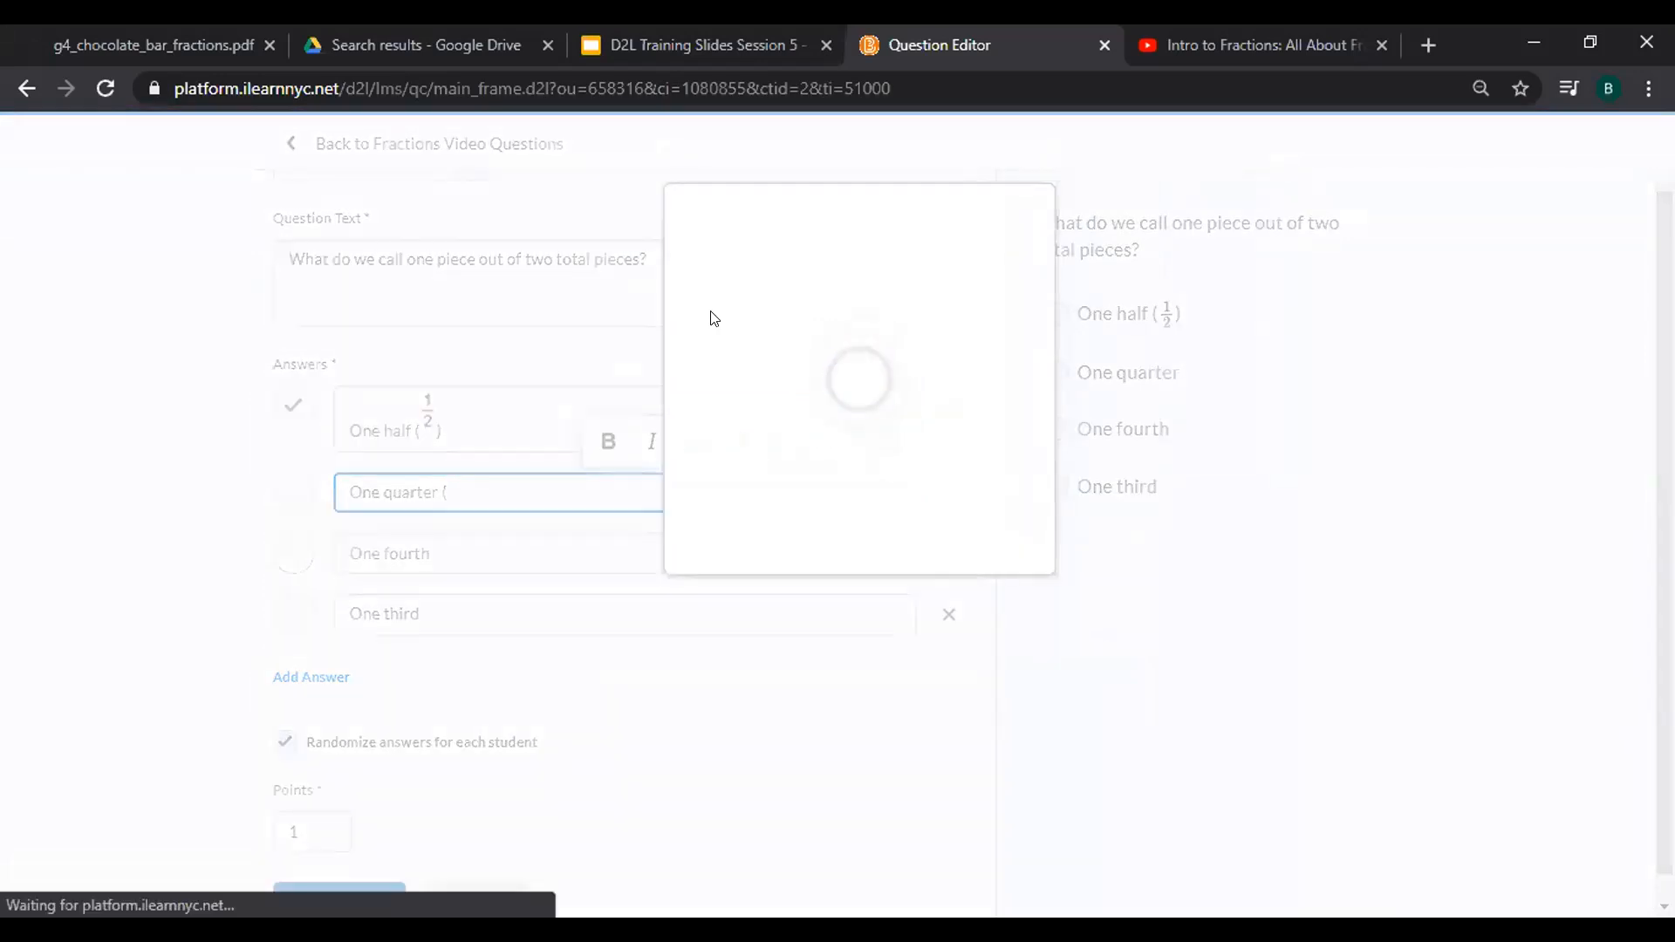
pyautogui.click(606, 279)
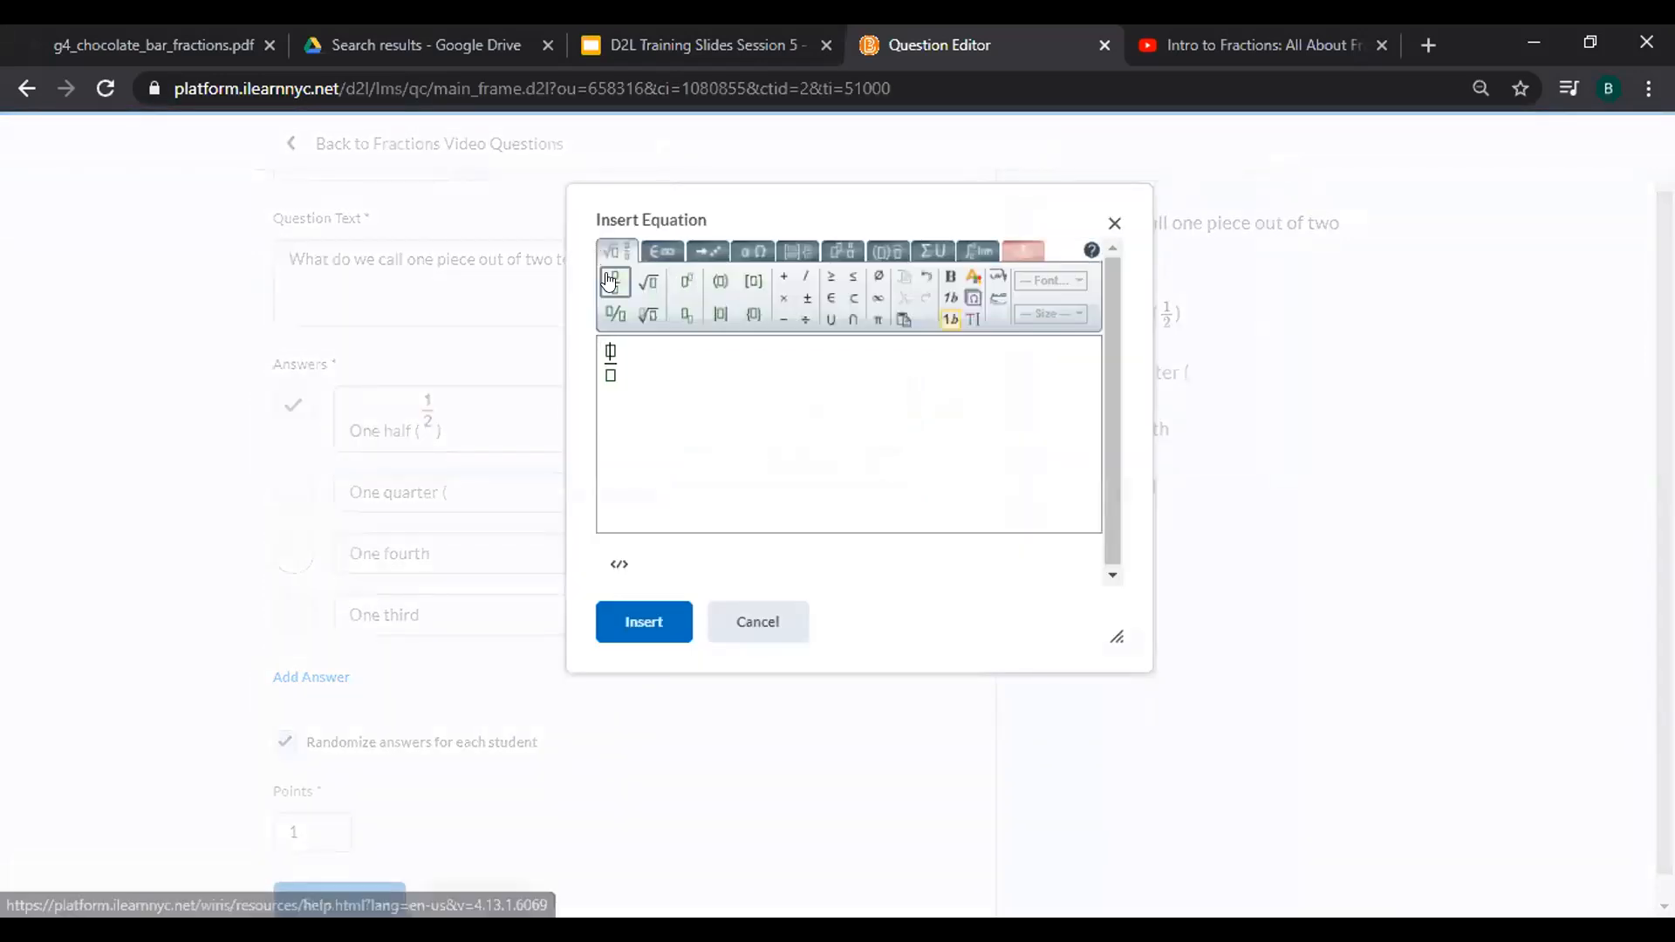
pyautogui.write('1')
pyautogui.press('Tab')
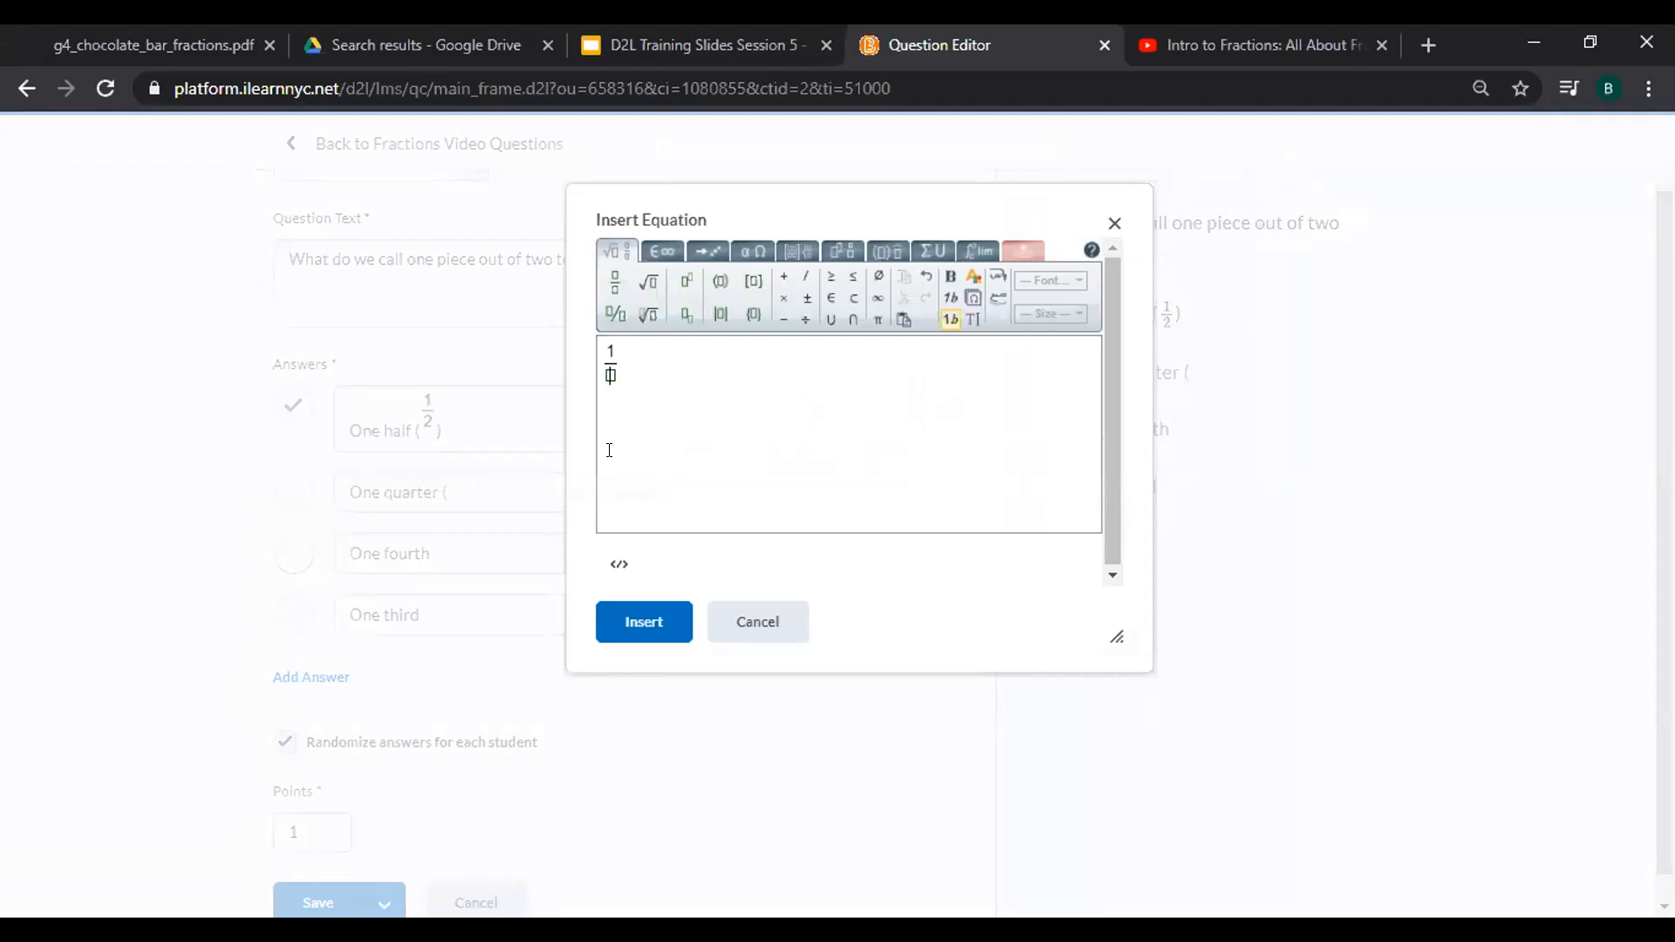
pyautogui.write('4')
pyautogui.click(645, 618)
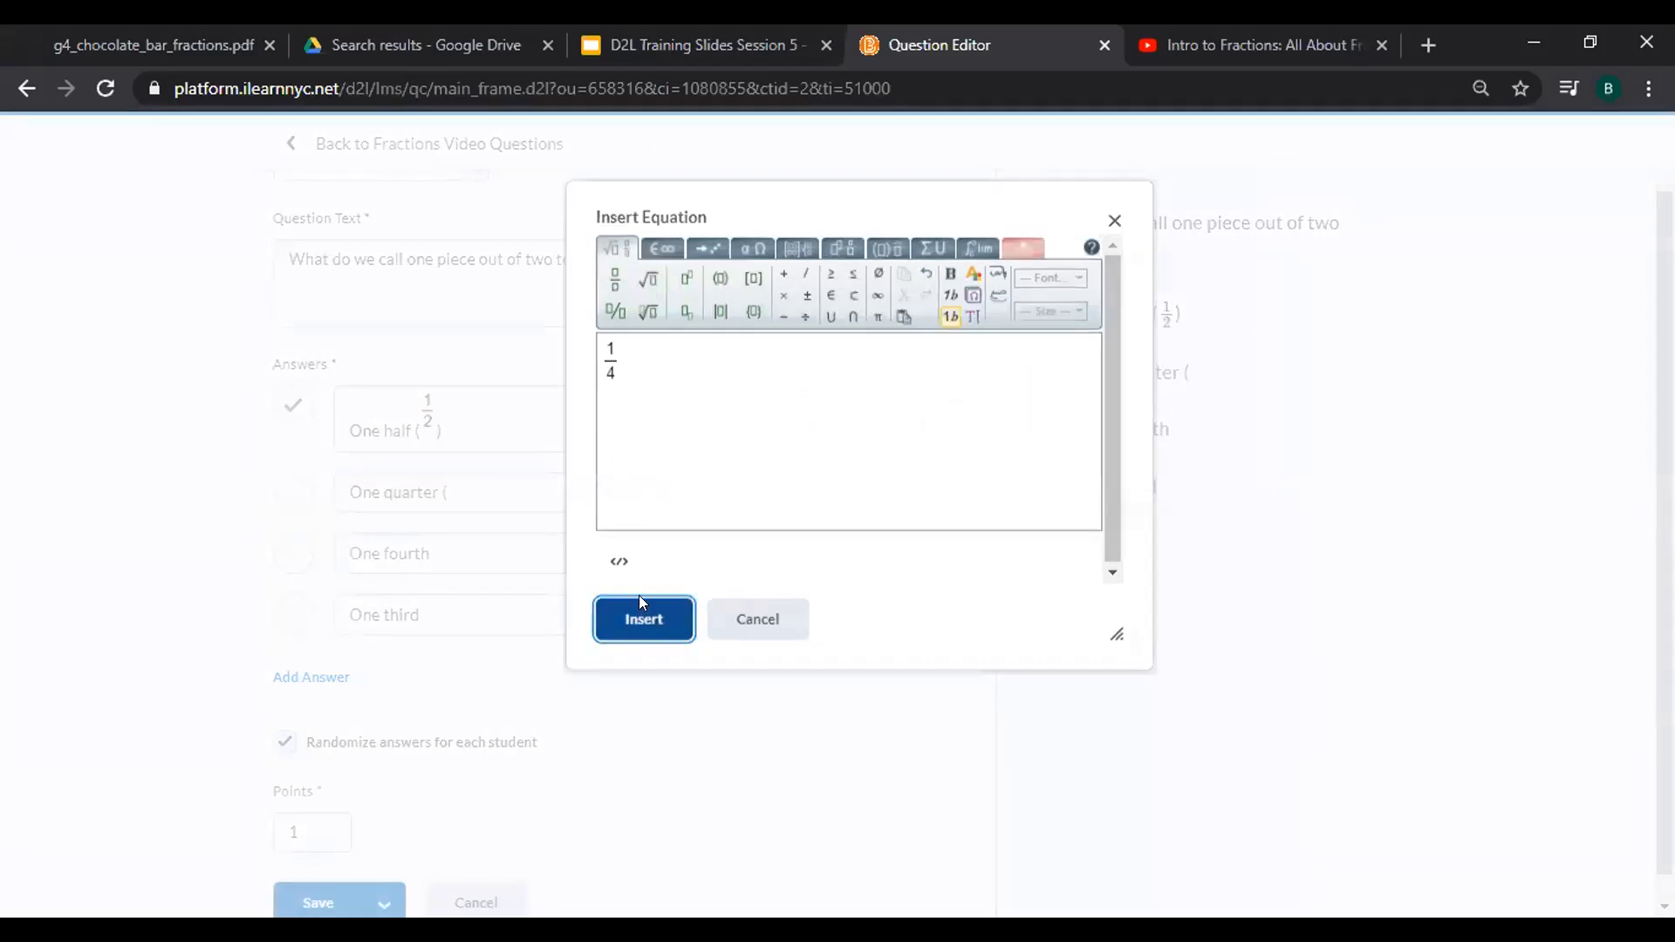
# Add an opening parenthesis and a 1/4 fraction equation to the One fourth answer.
pyautogui.click(583, 569)
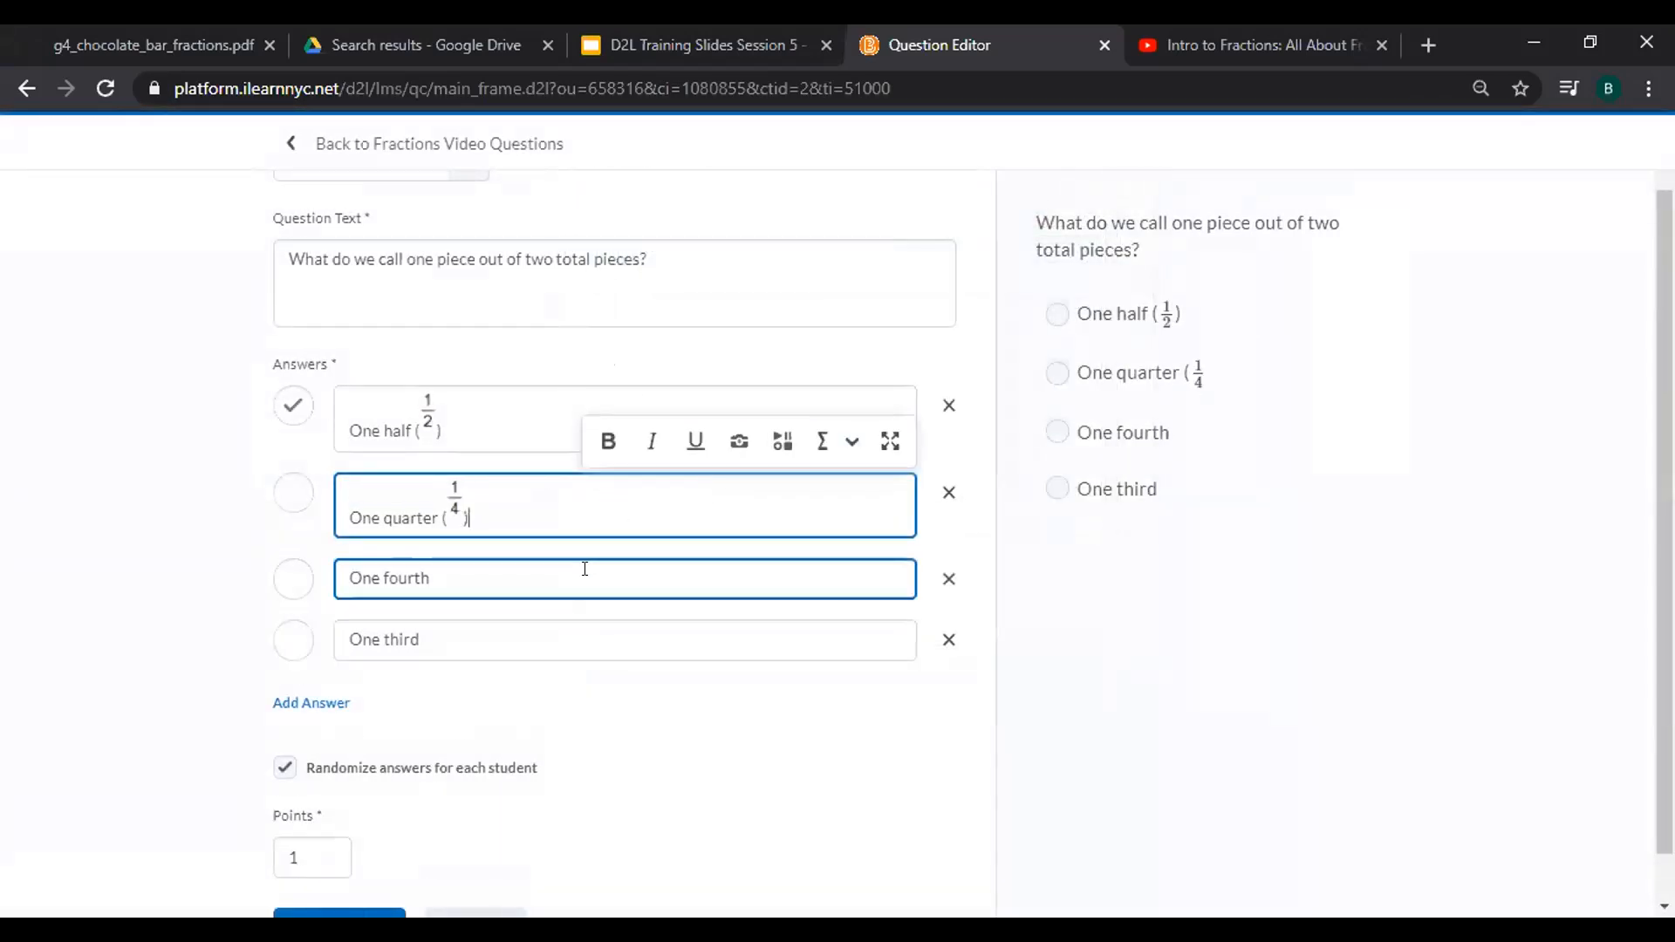
pyautogui.write('(')
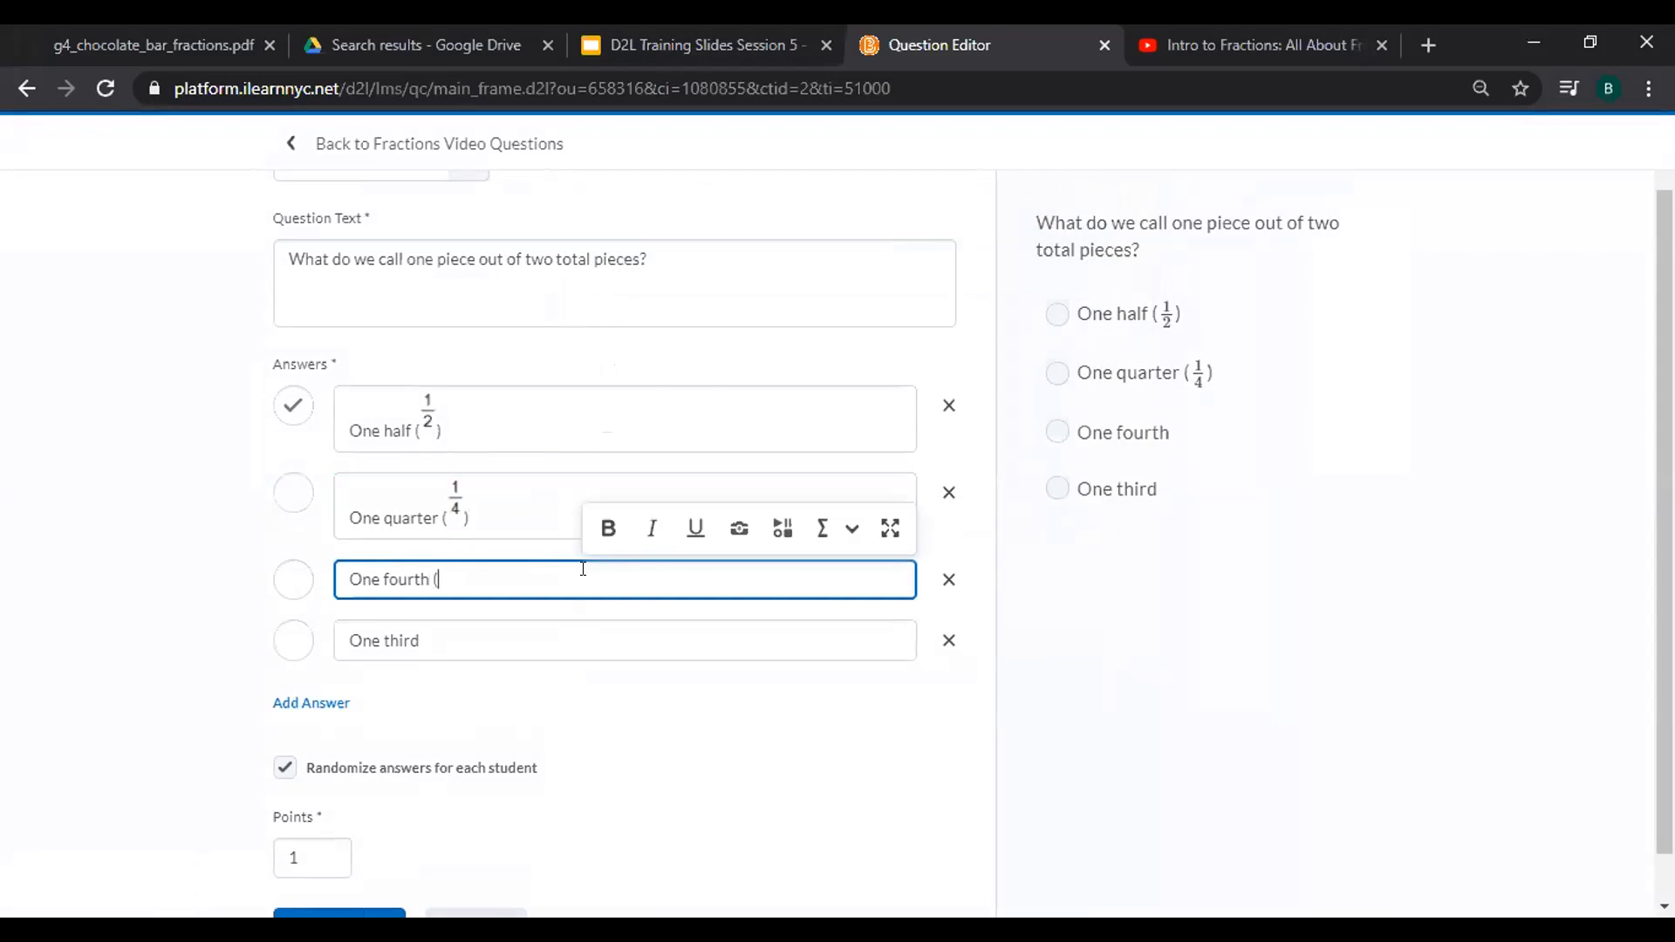
pyautogui.click(822, 527)
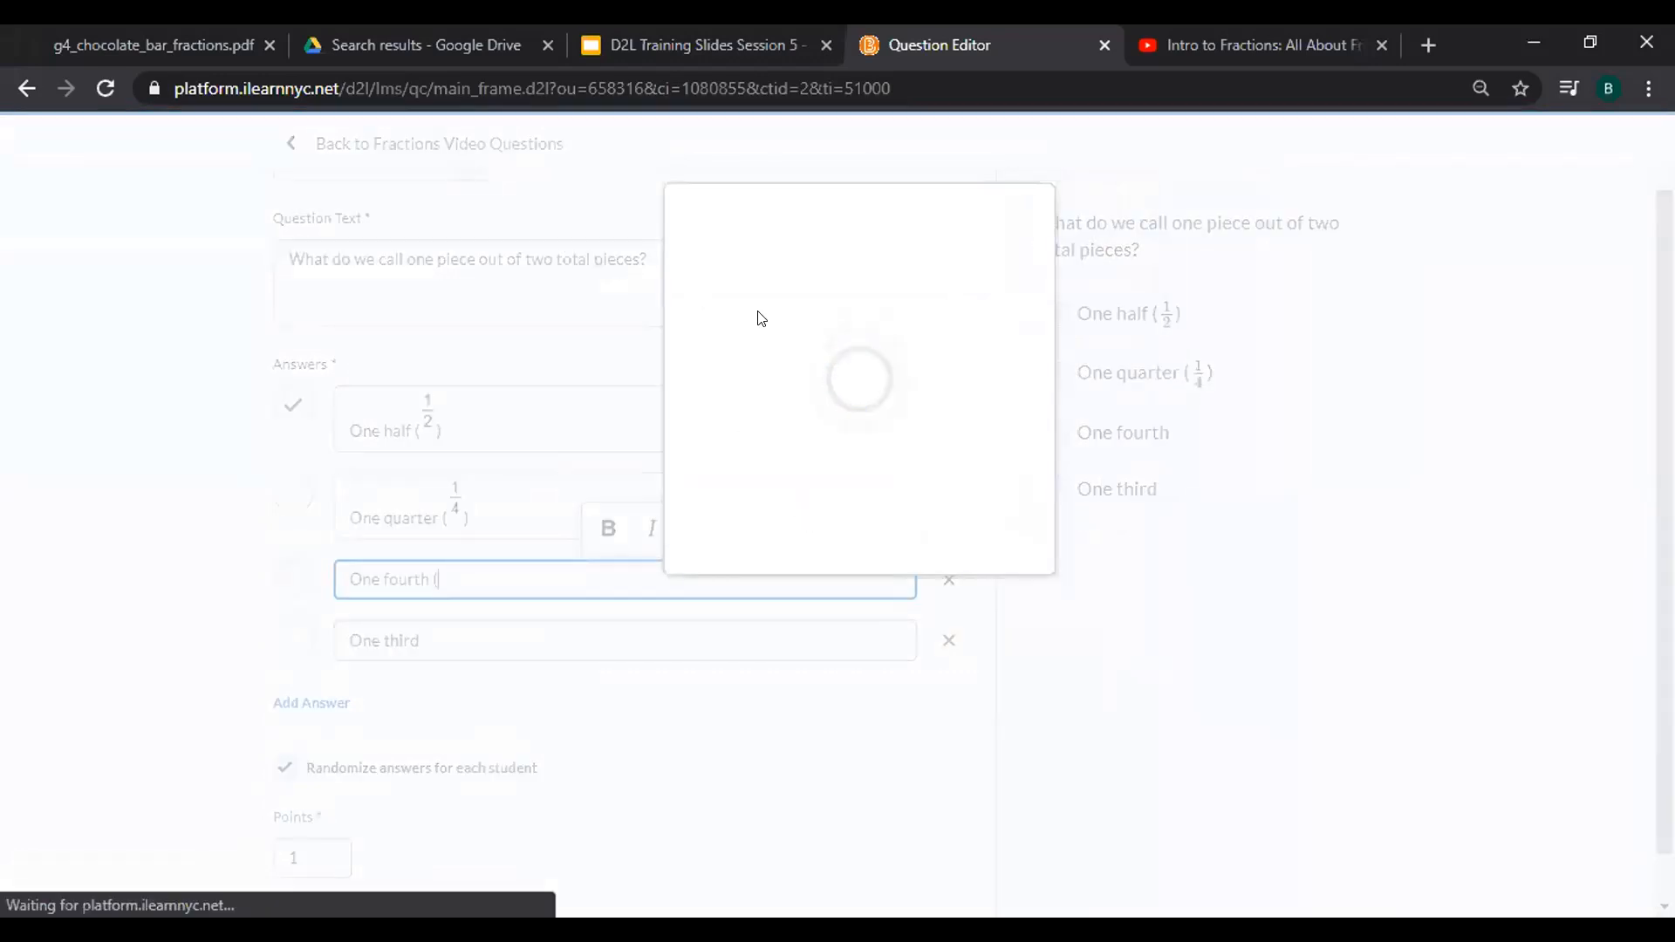
pyautogui.click(615, 279)
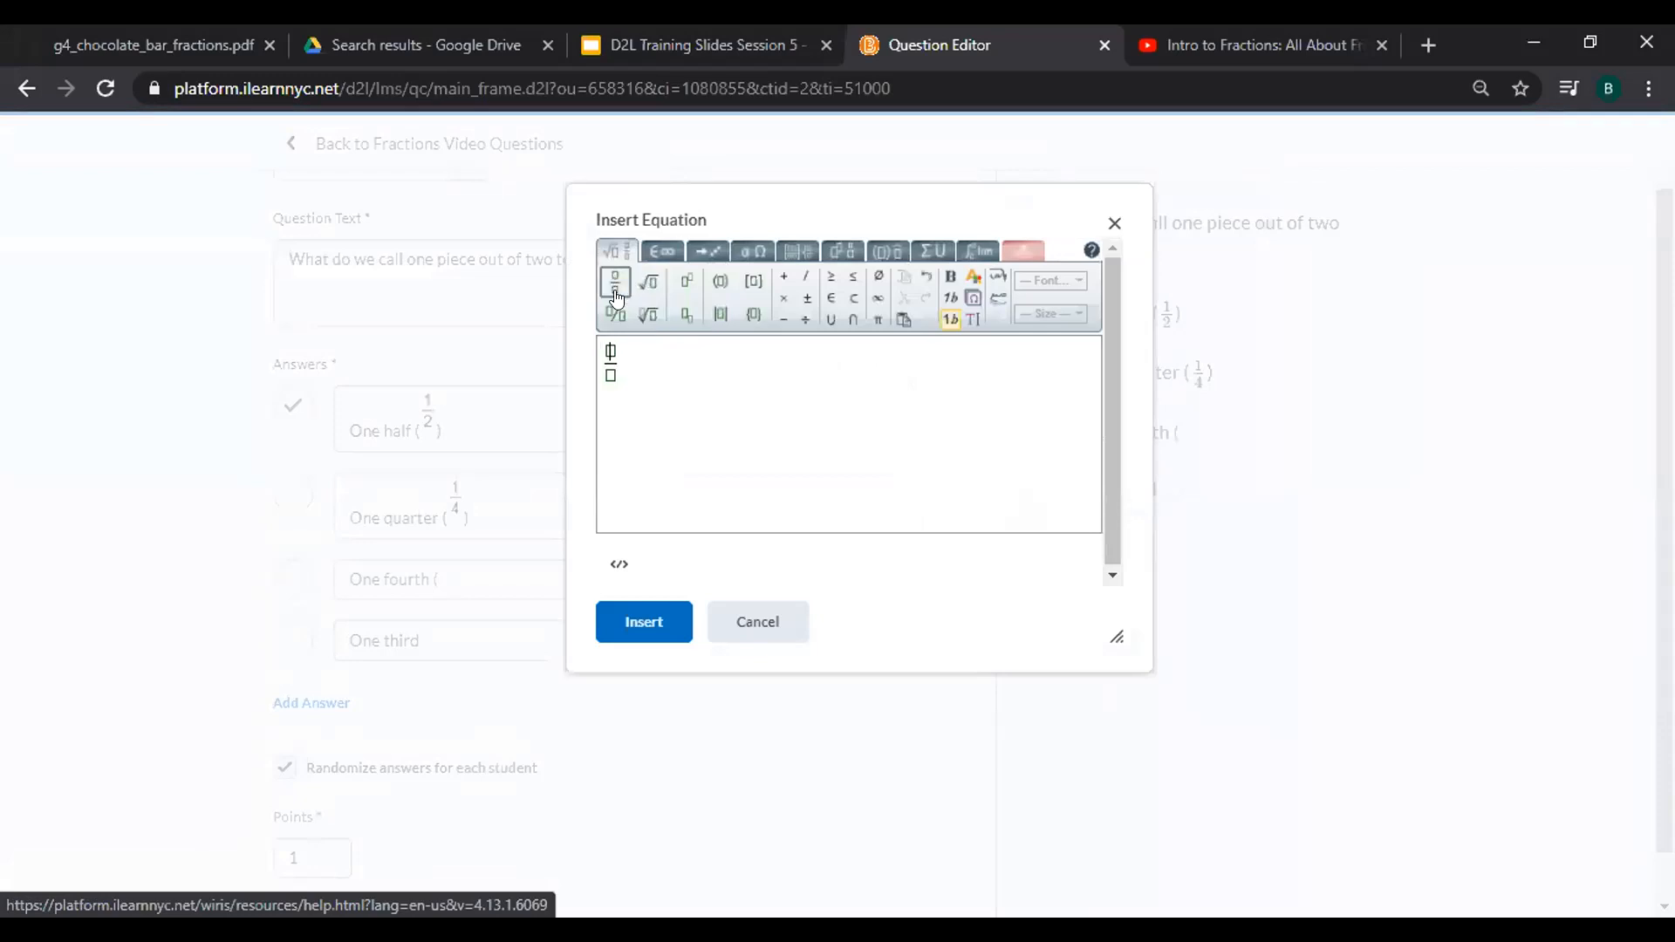
pyautogui.write('1/')
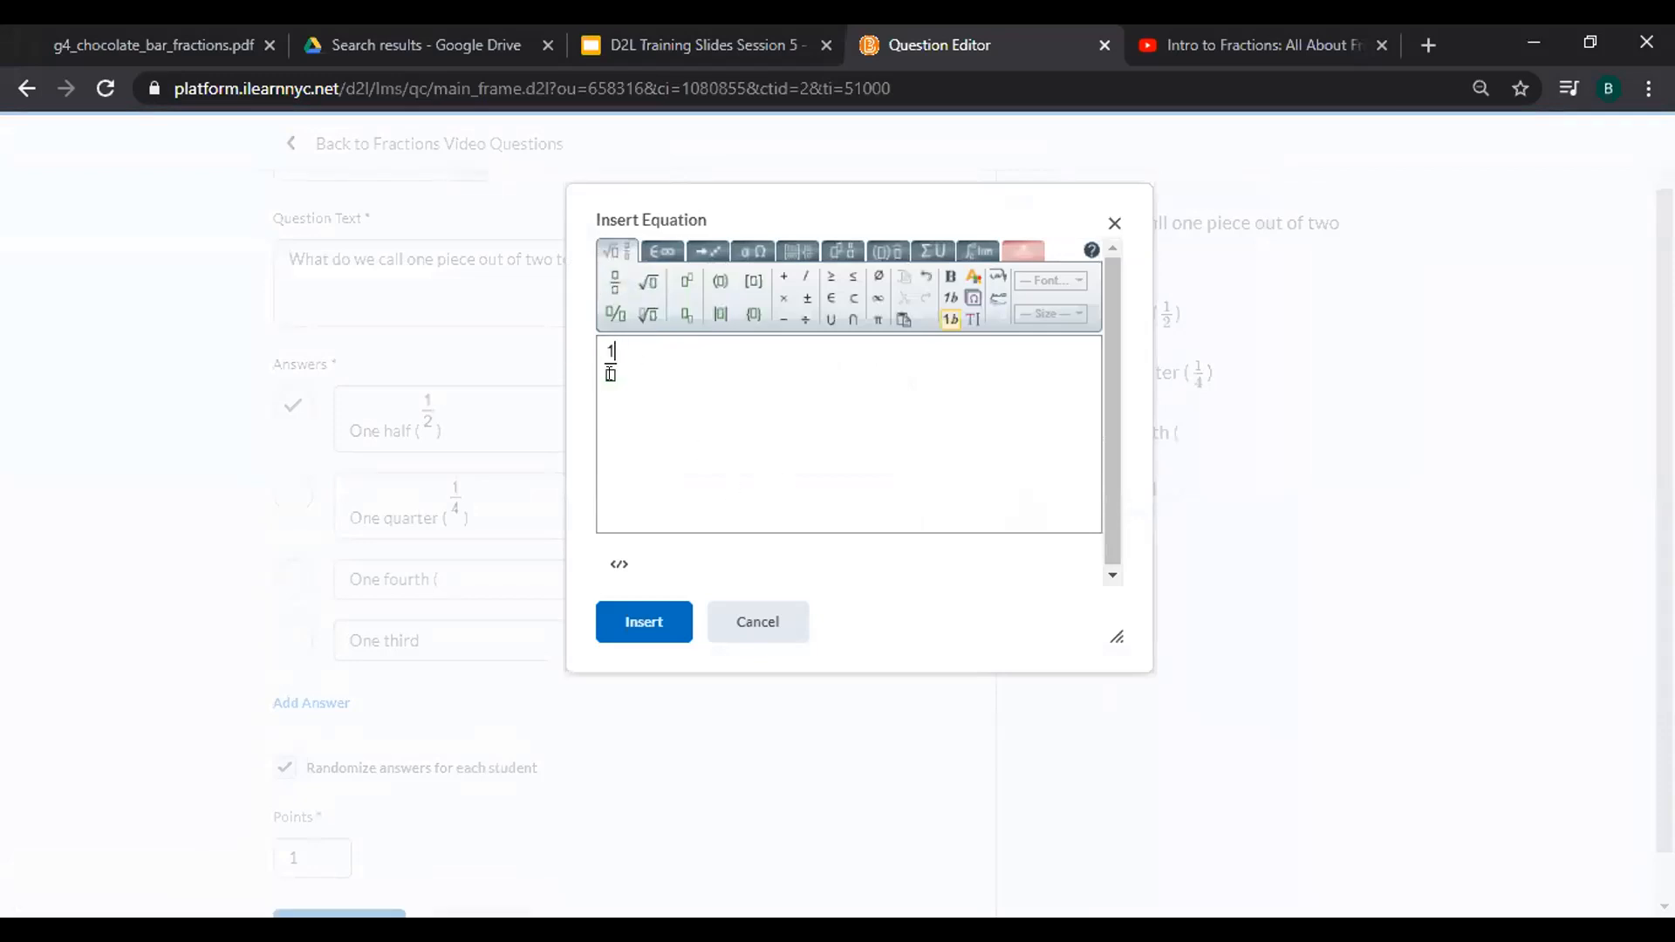
pyautogui.write('4')
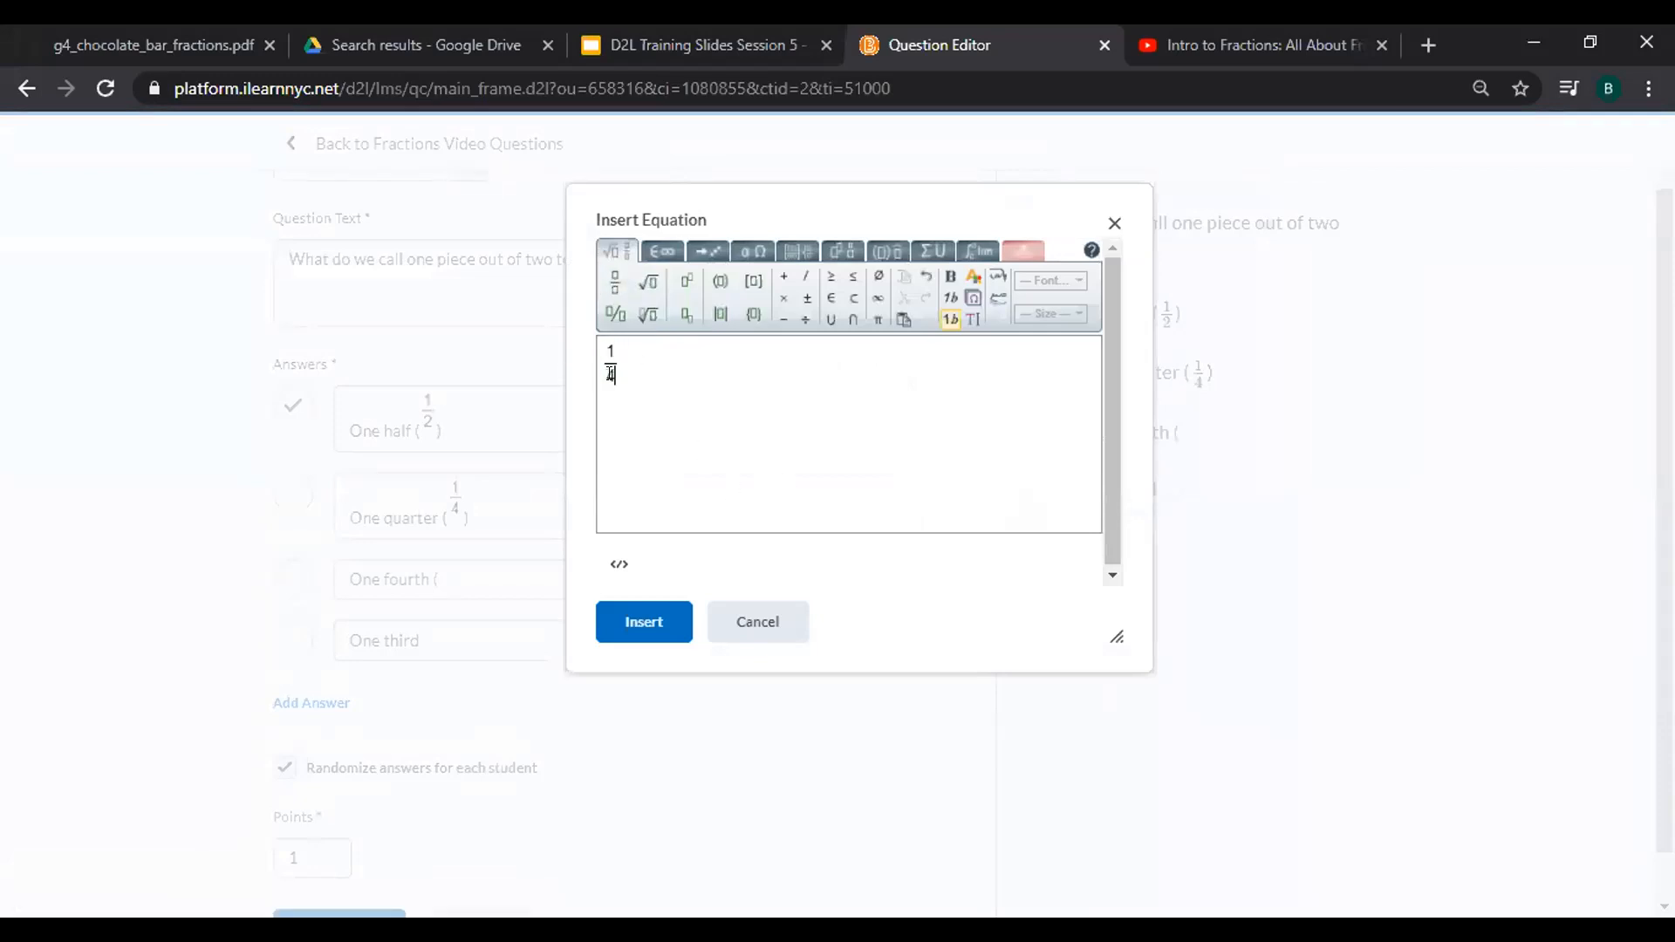
pyautogui.click(643, 619)
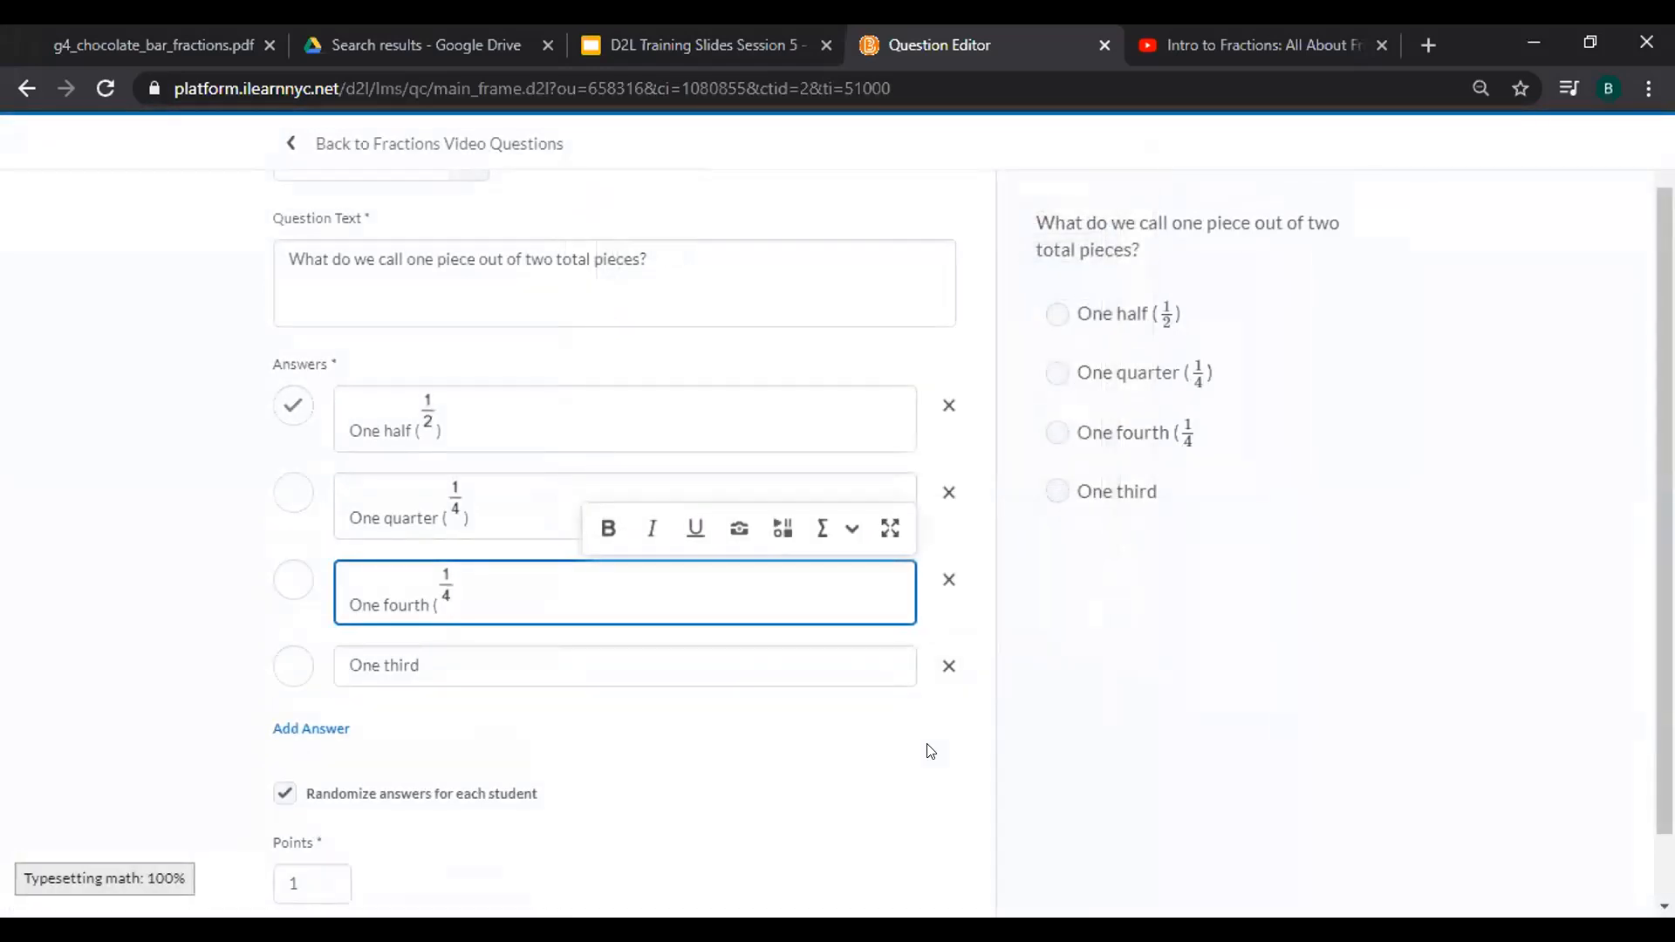
# Add an opening parenthesis and a 1/3 fraction equation to the One third answer.
pyautogui.click(586, 647)
pyautogui.write('(')
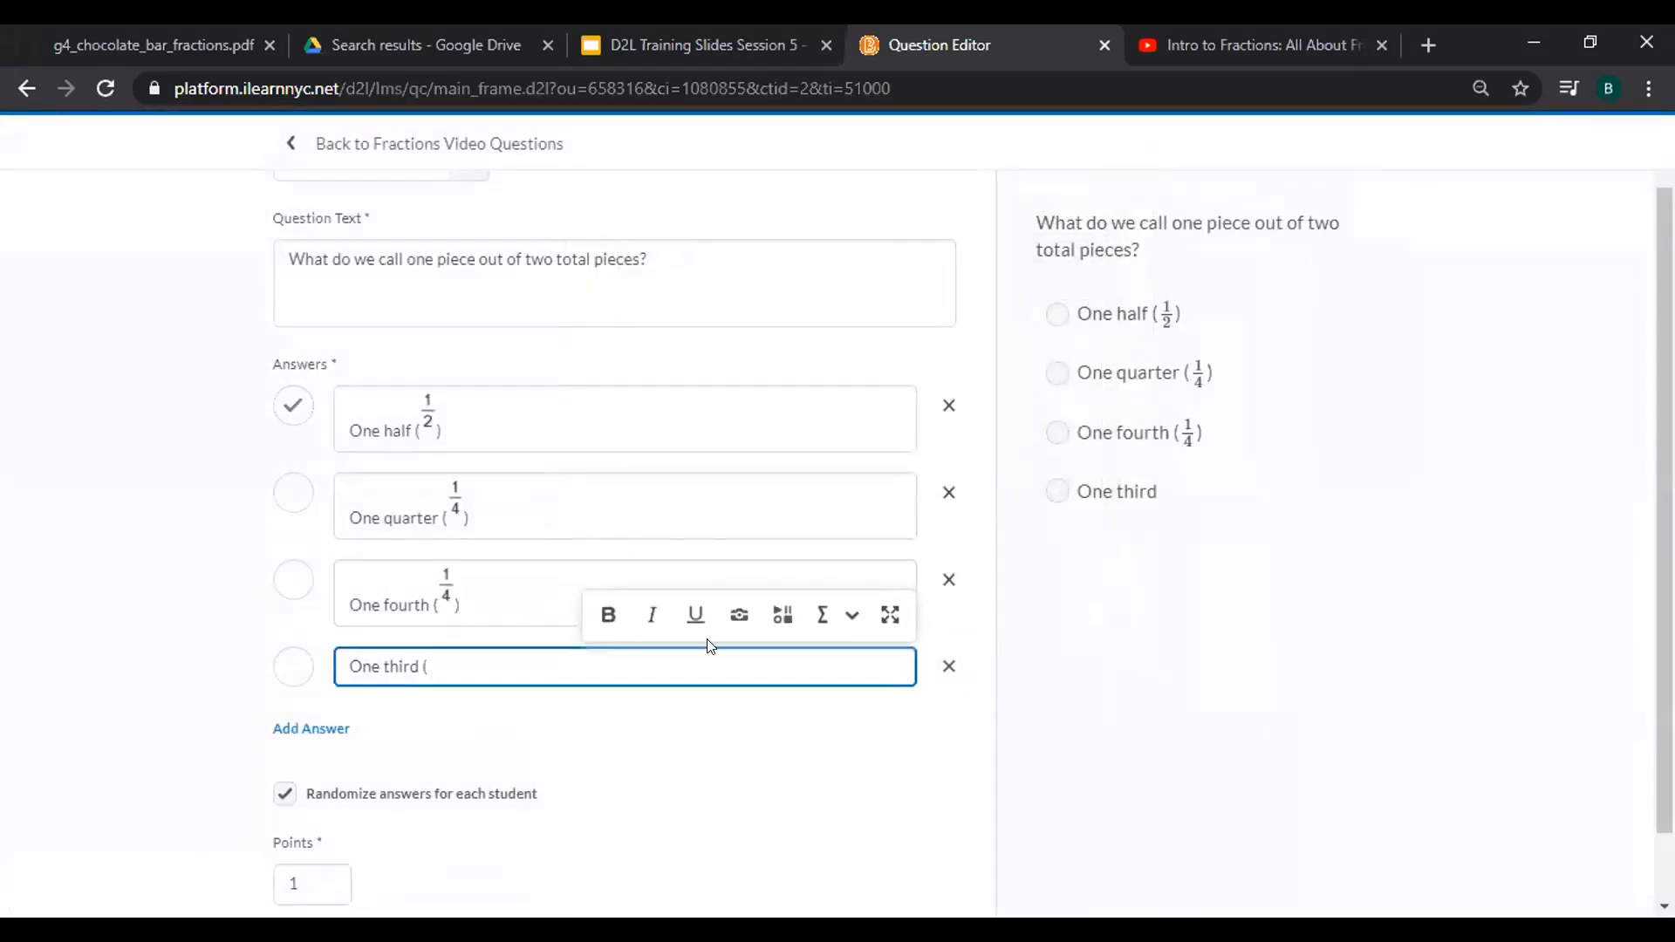
pyautogui.click(822, 614)
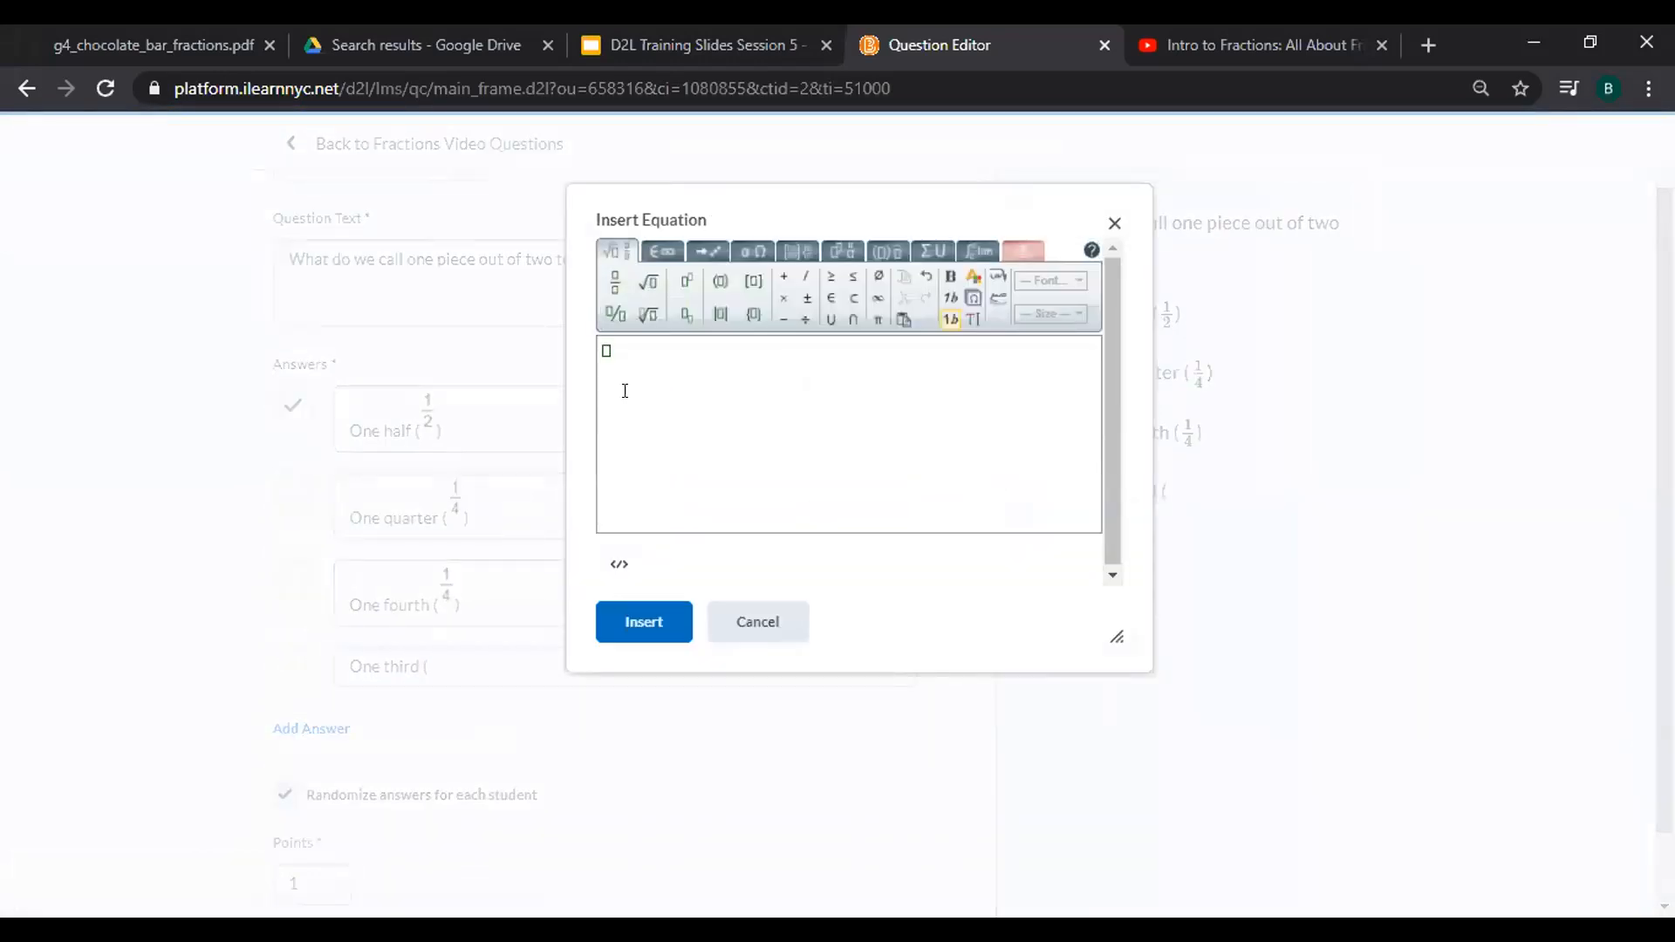
pyautogui.click(609, 281)
pyautogui.write('1')
pyautogui.click(600, 366)
pyautogui.click(610, 377)
pyautogui.write('3')
pyautogui.click(638, 627)
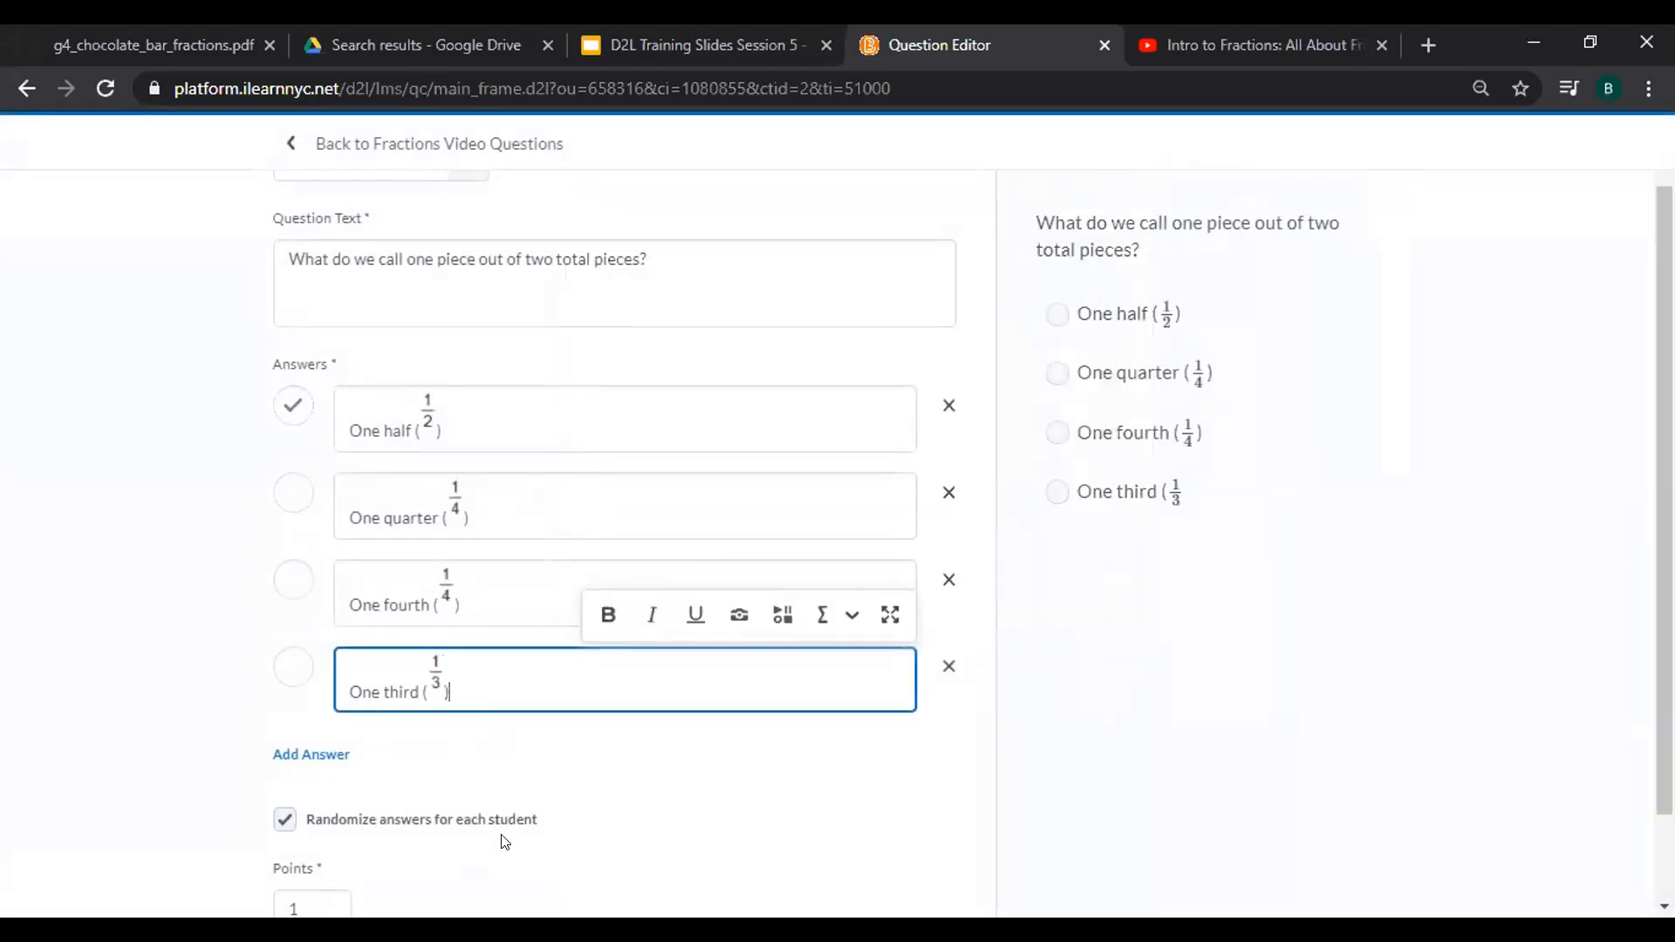
pyautogui.scroll(-2, 536, 825)
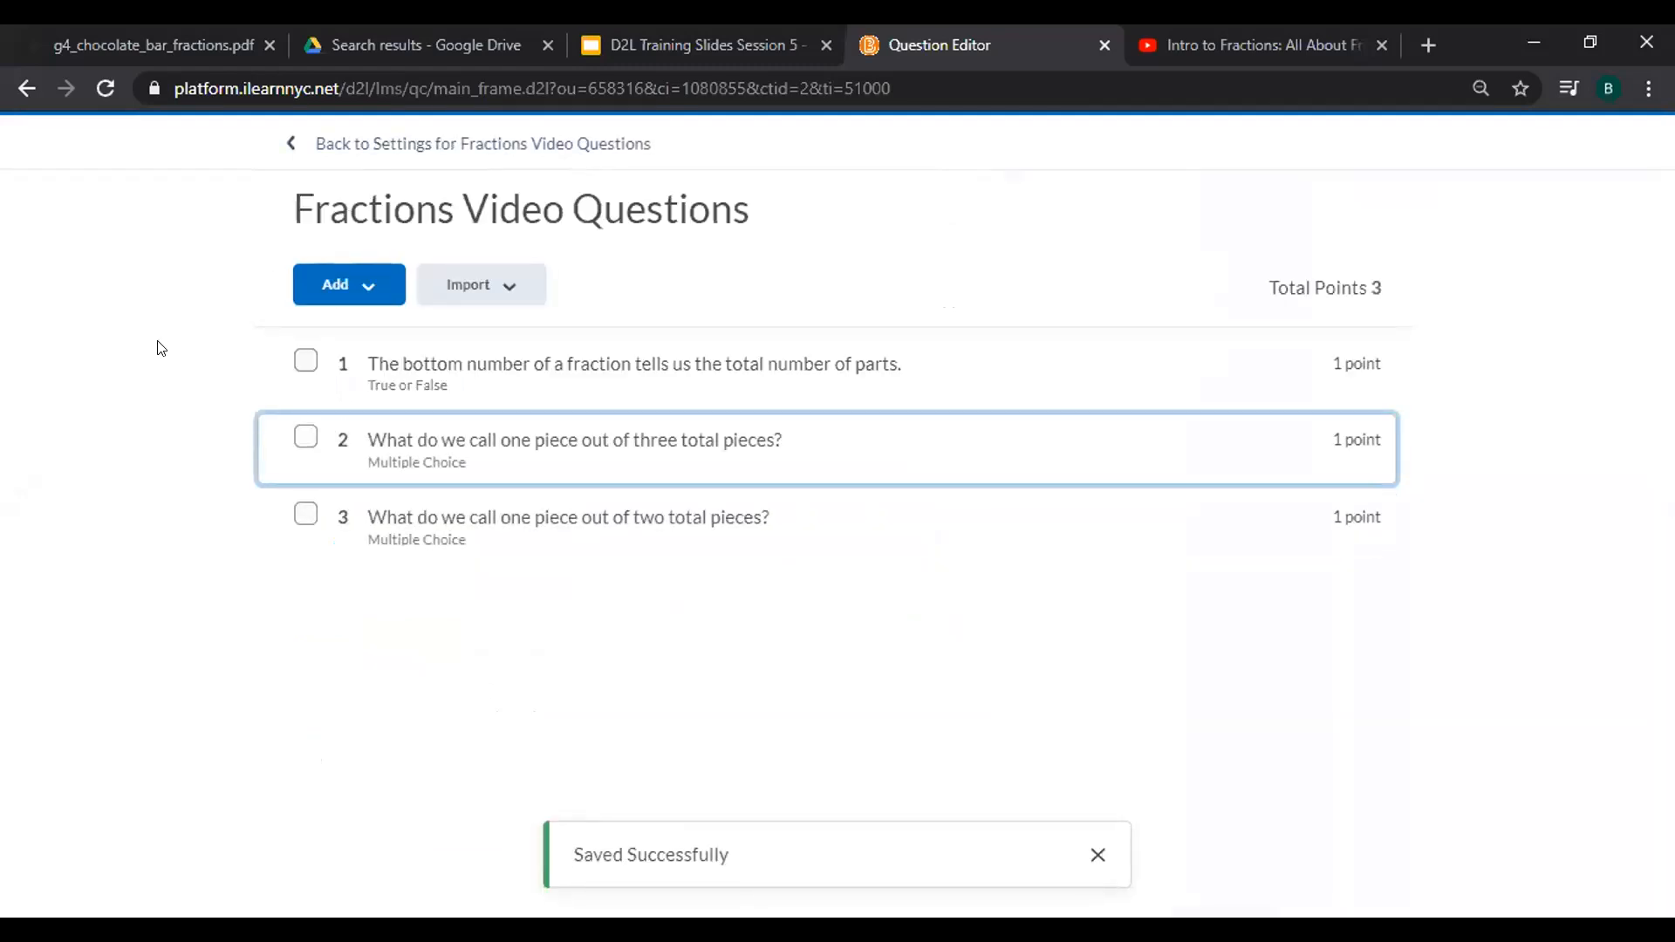
# Add a new Written Response question to the quiz.
pyautogui.click(380, 287)
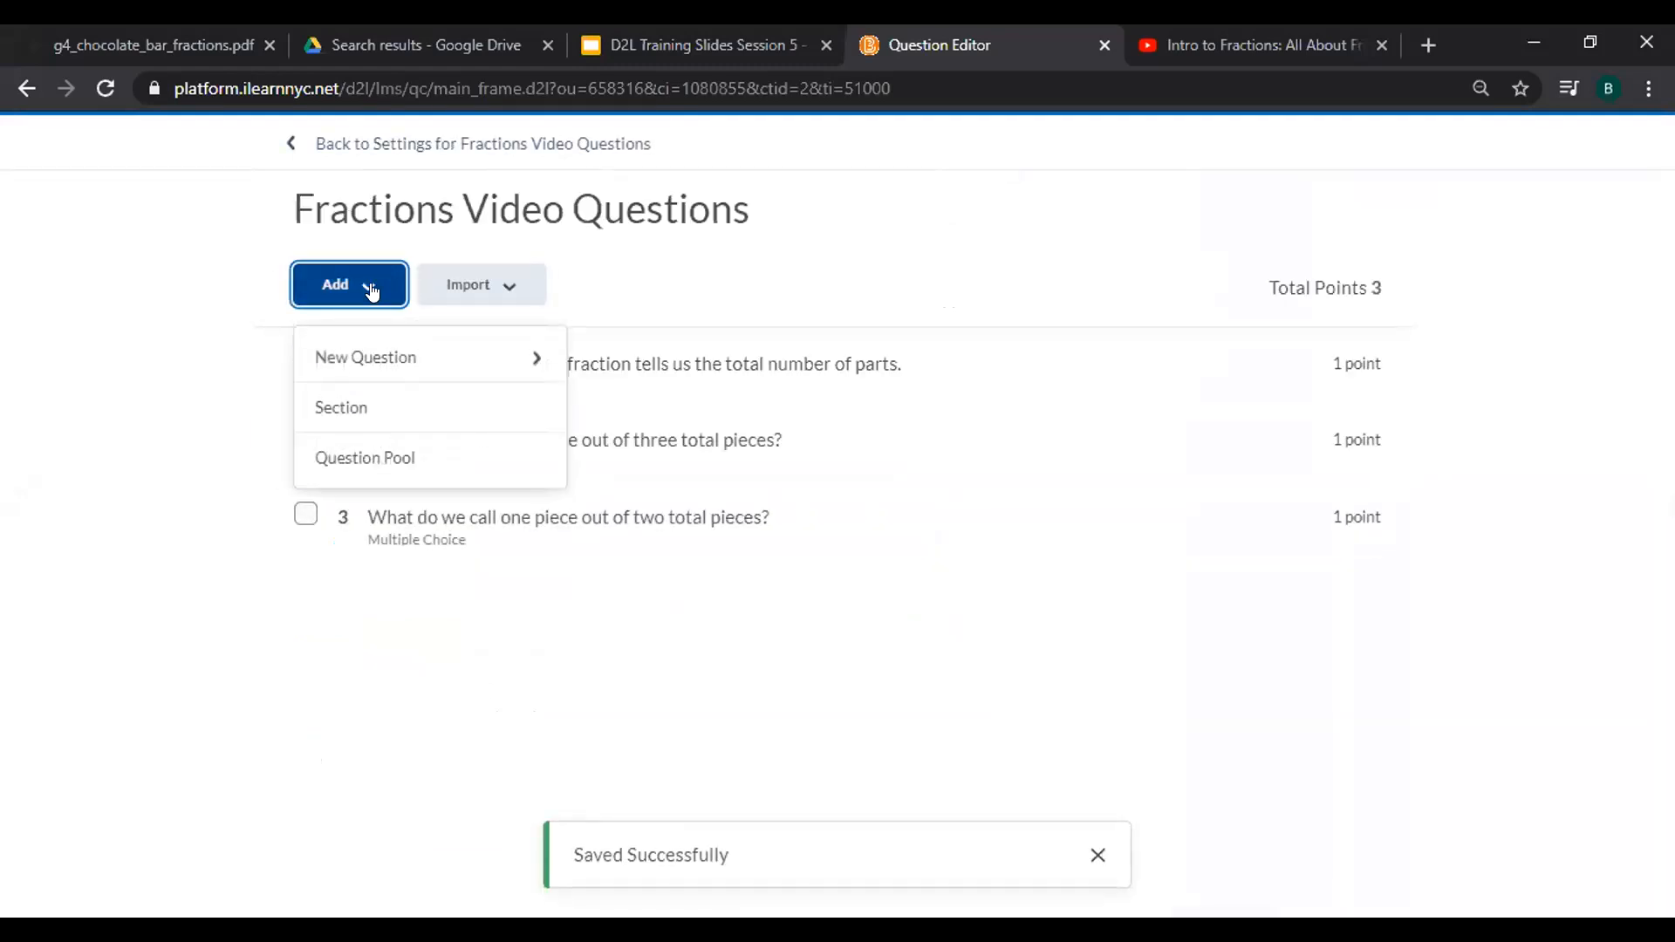
pyautogui.click(388, 367)
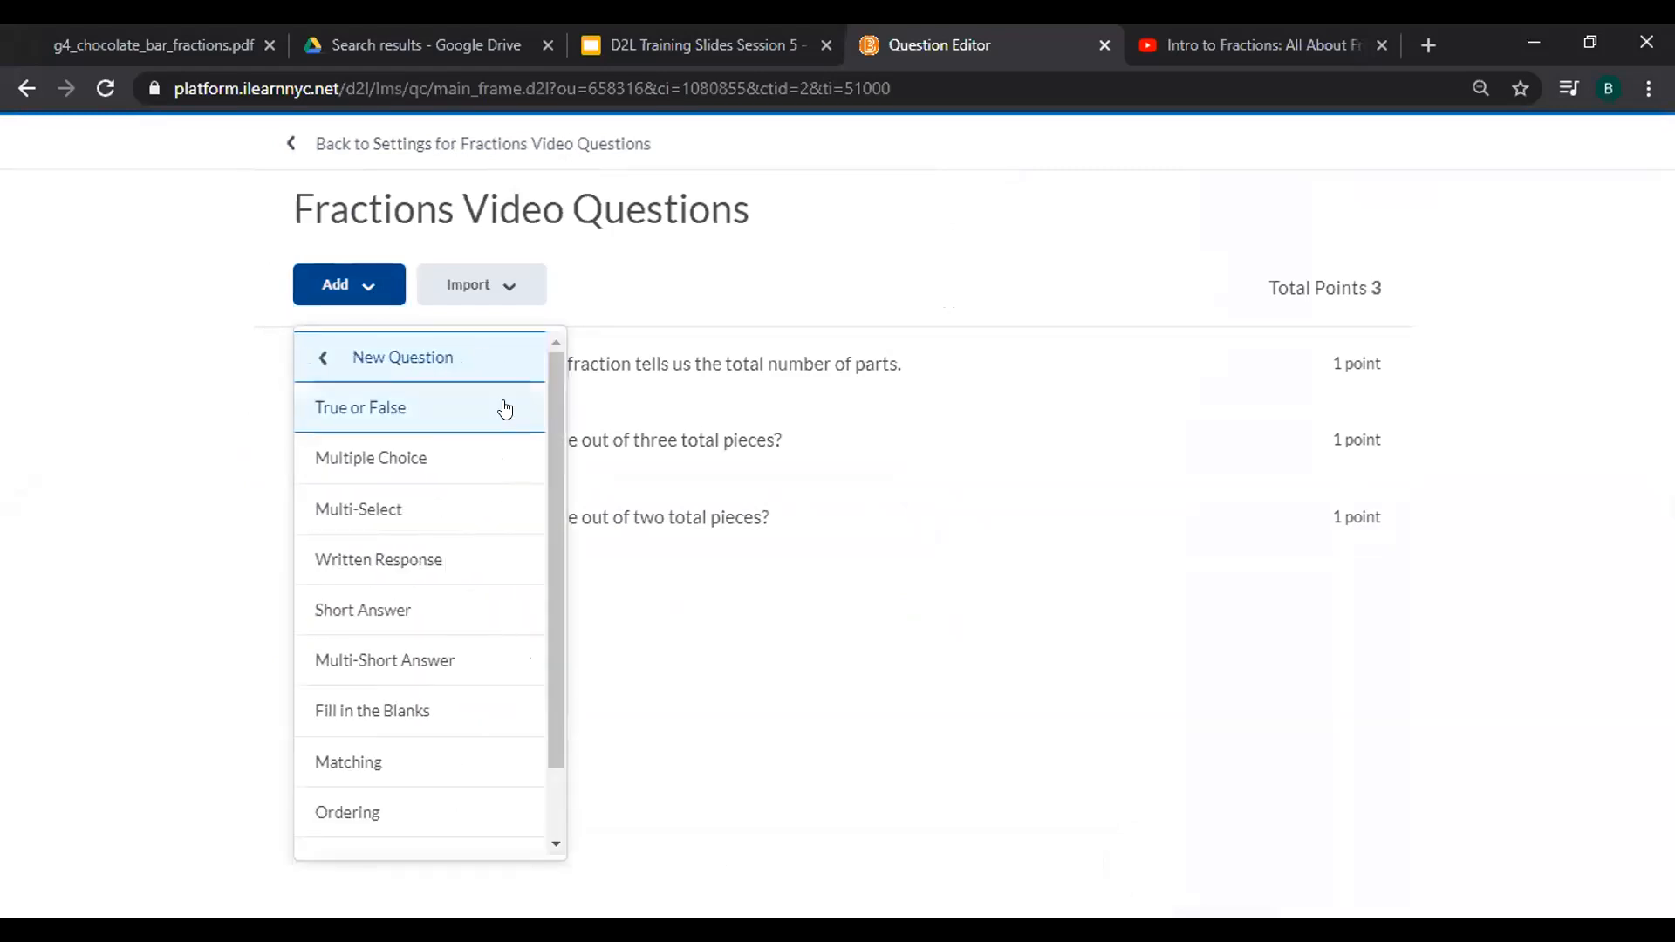
pyautogui.click(430, 567)
# Enter the question text 'Name one every day item from the video that we often use fractions with.'.
pyautogui.click(338, 318)
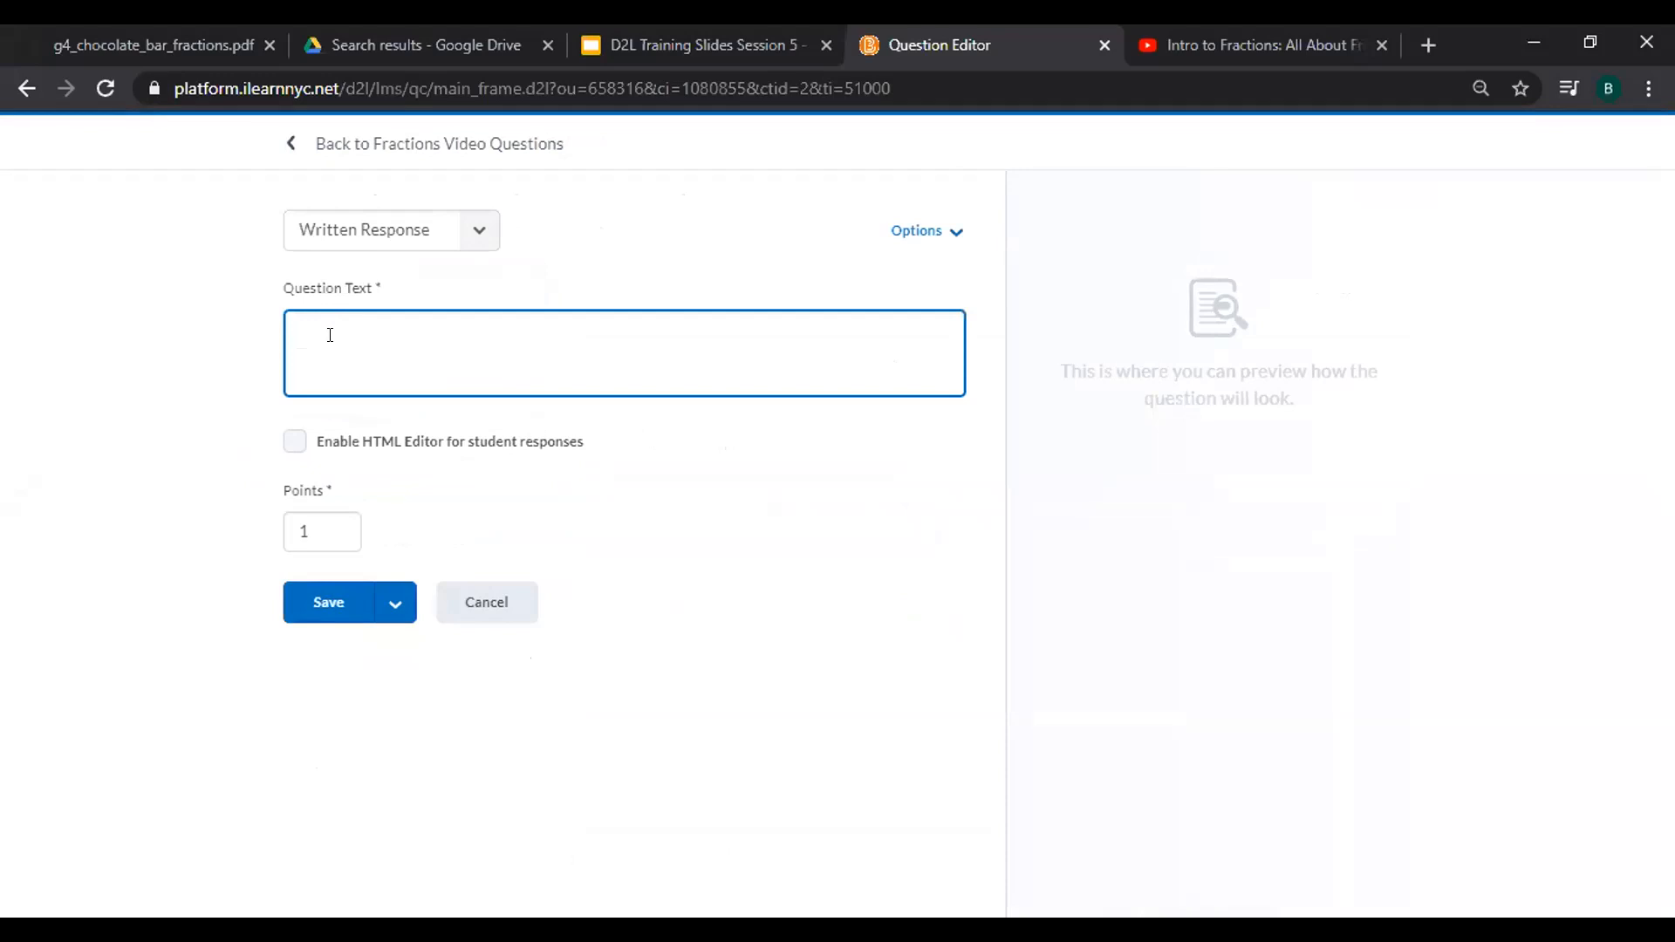
pyautogui.click(329, 333)
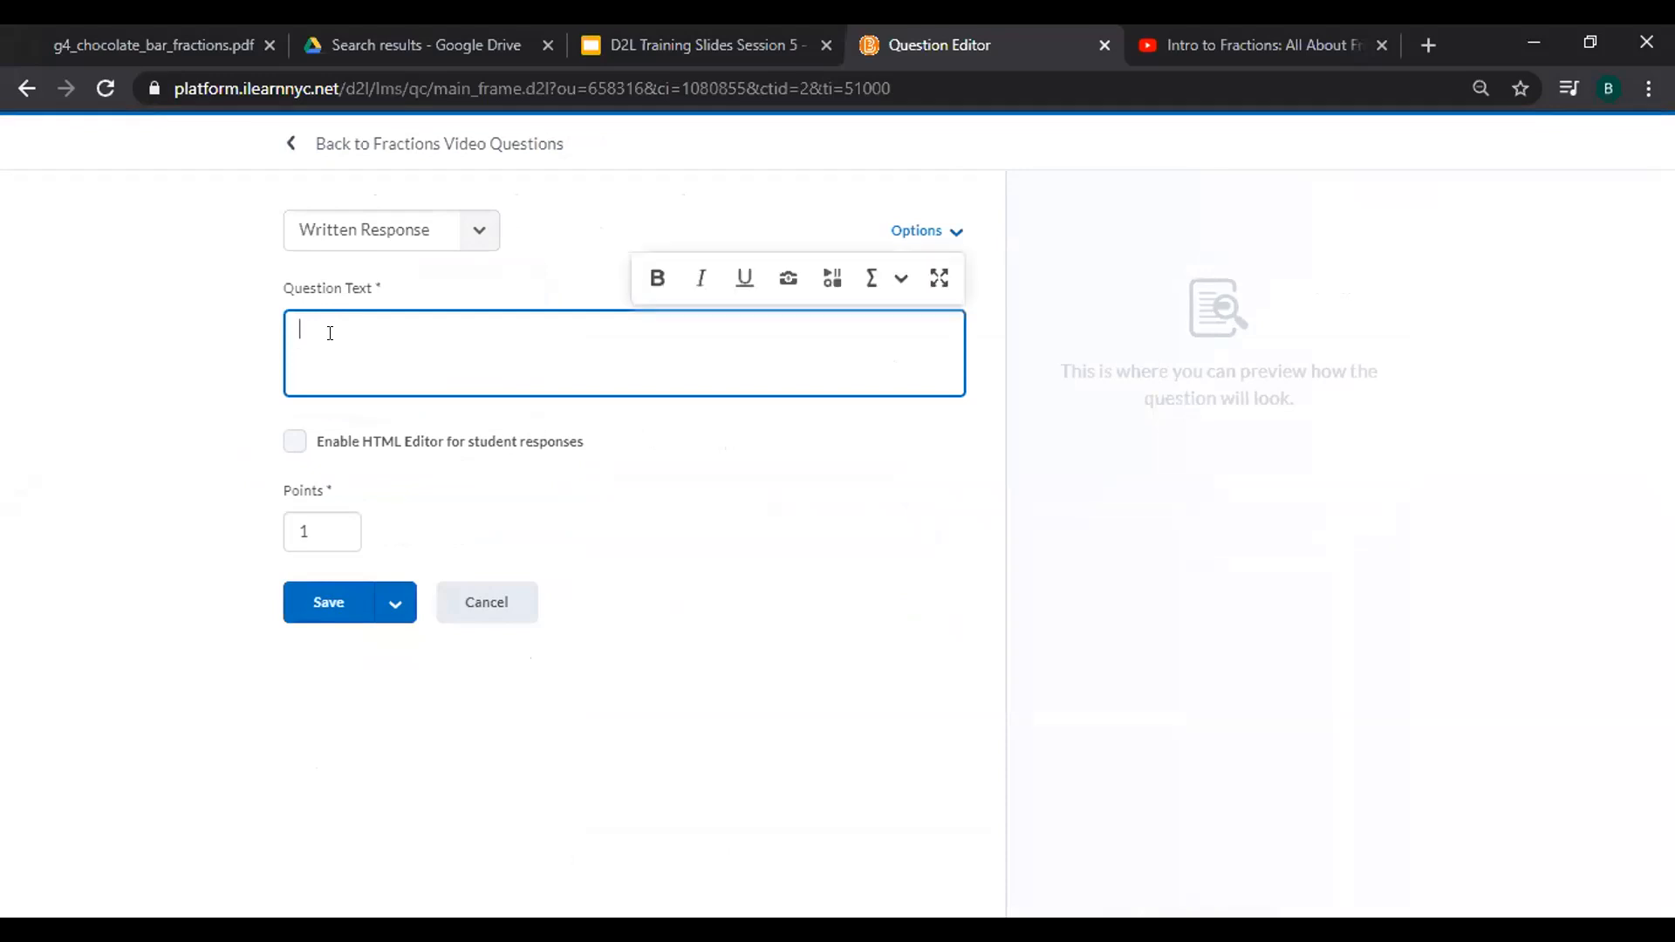
pyautogui.write('Name one t')
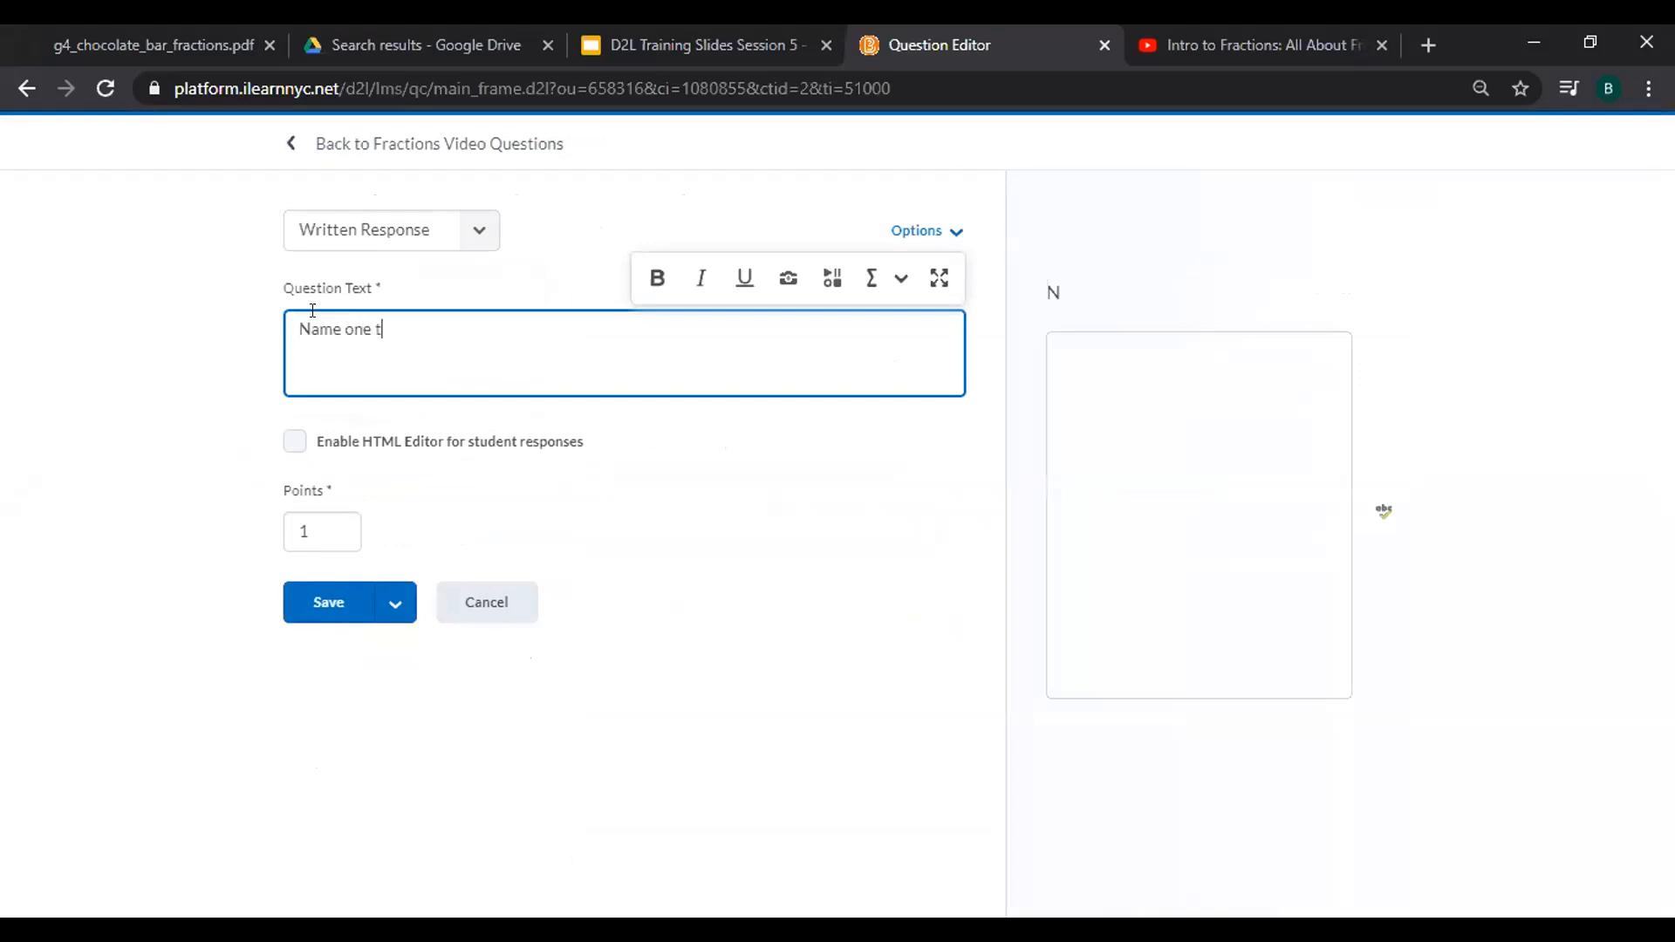
pyautogui.press('BackSpace')
pyautogui.write('every day item from the video ')
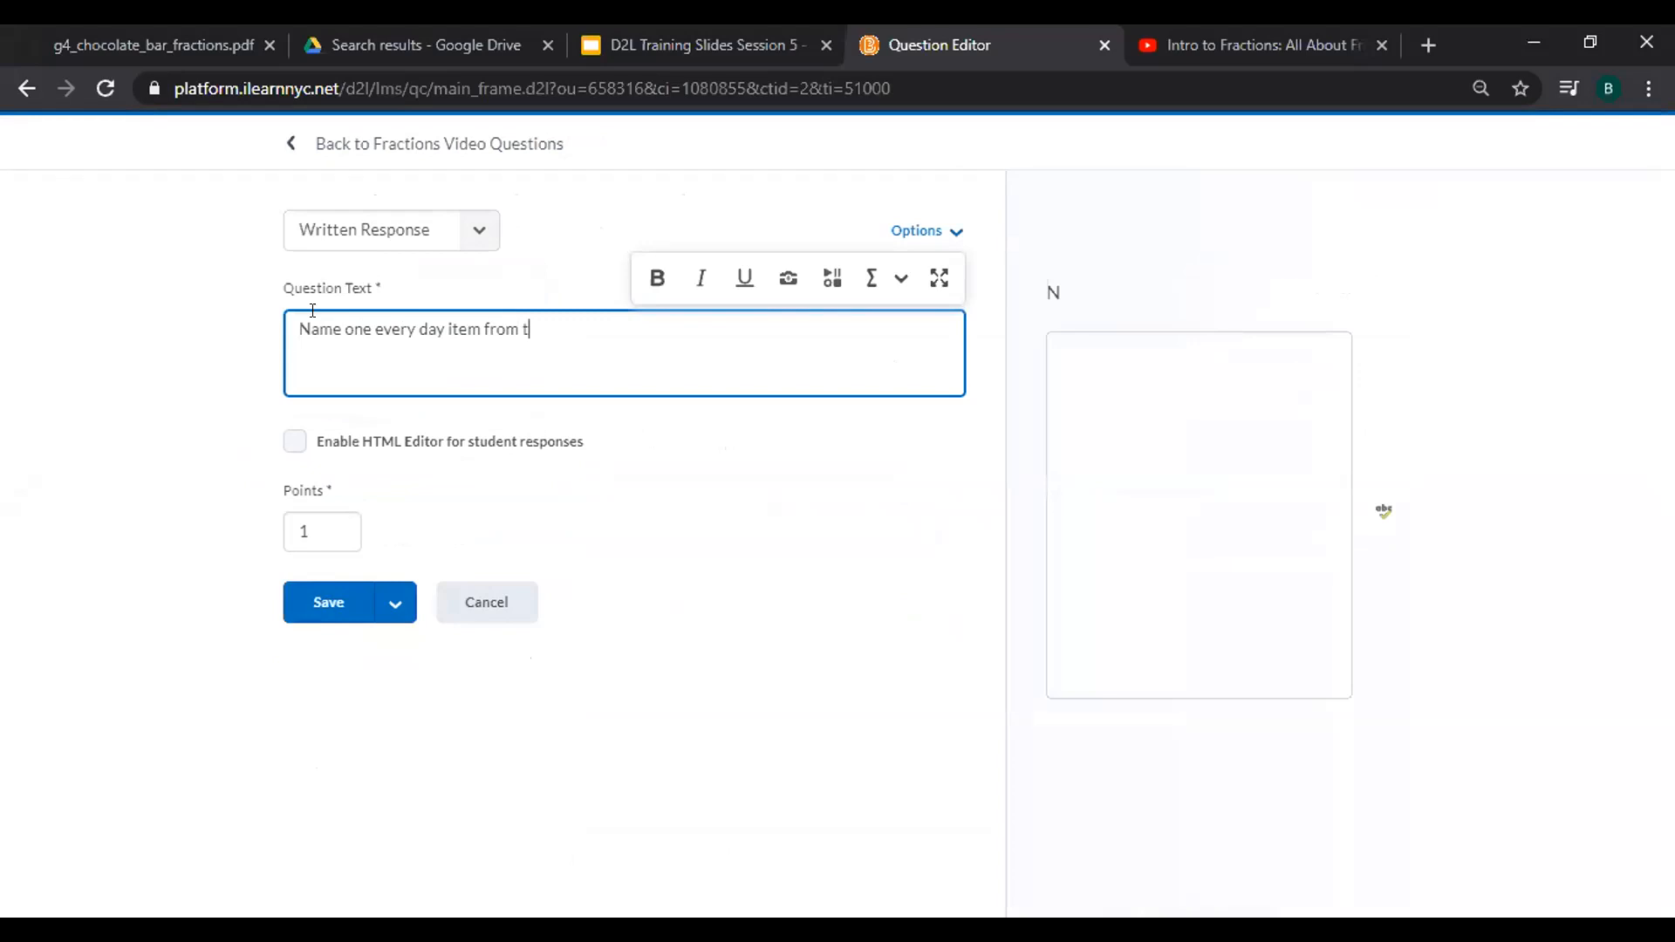
pyautogui.write('that we often use fractions with.')
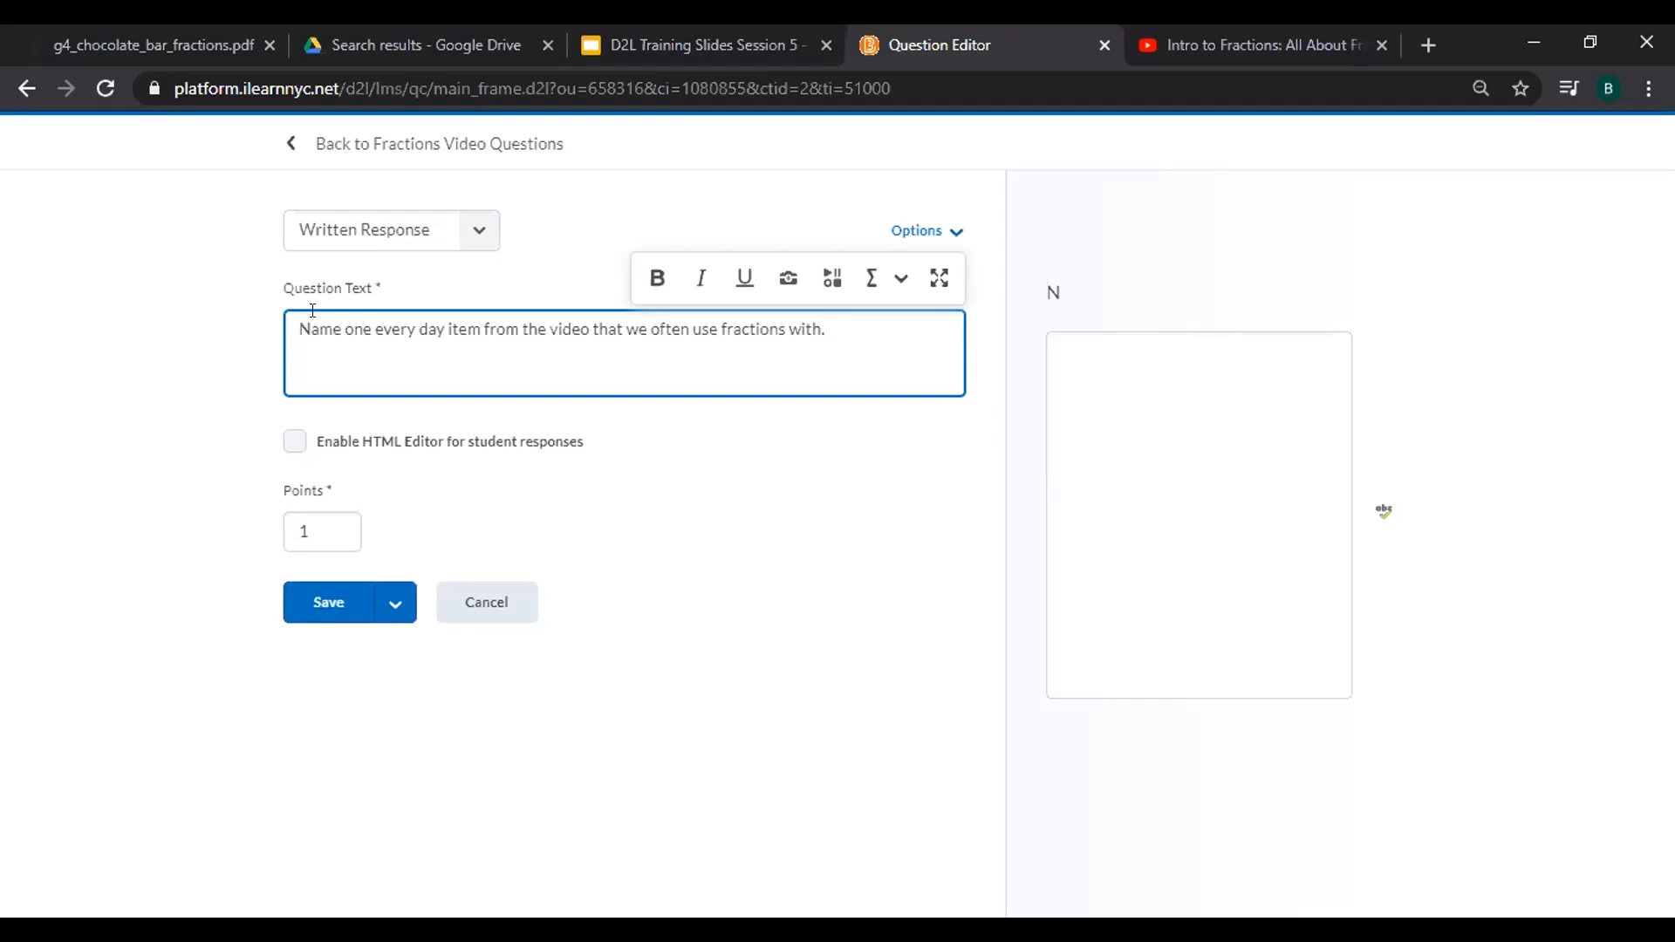
pyautogui.click(1107, 583)
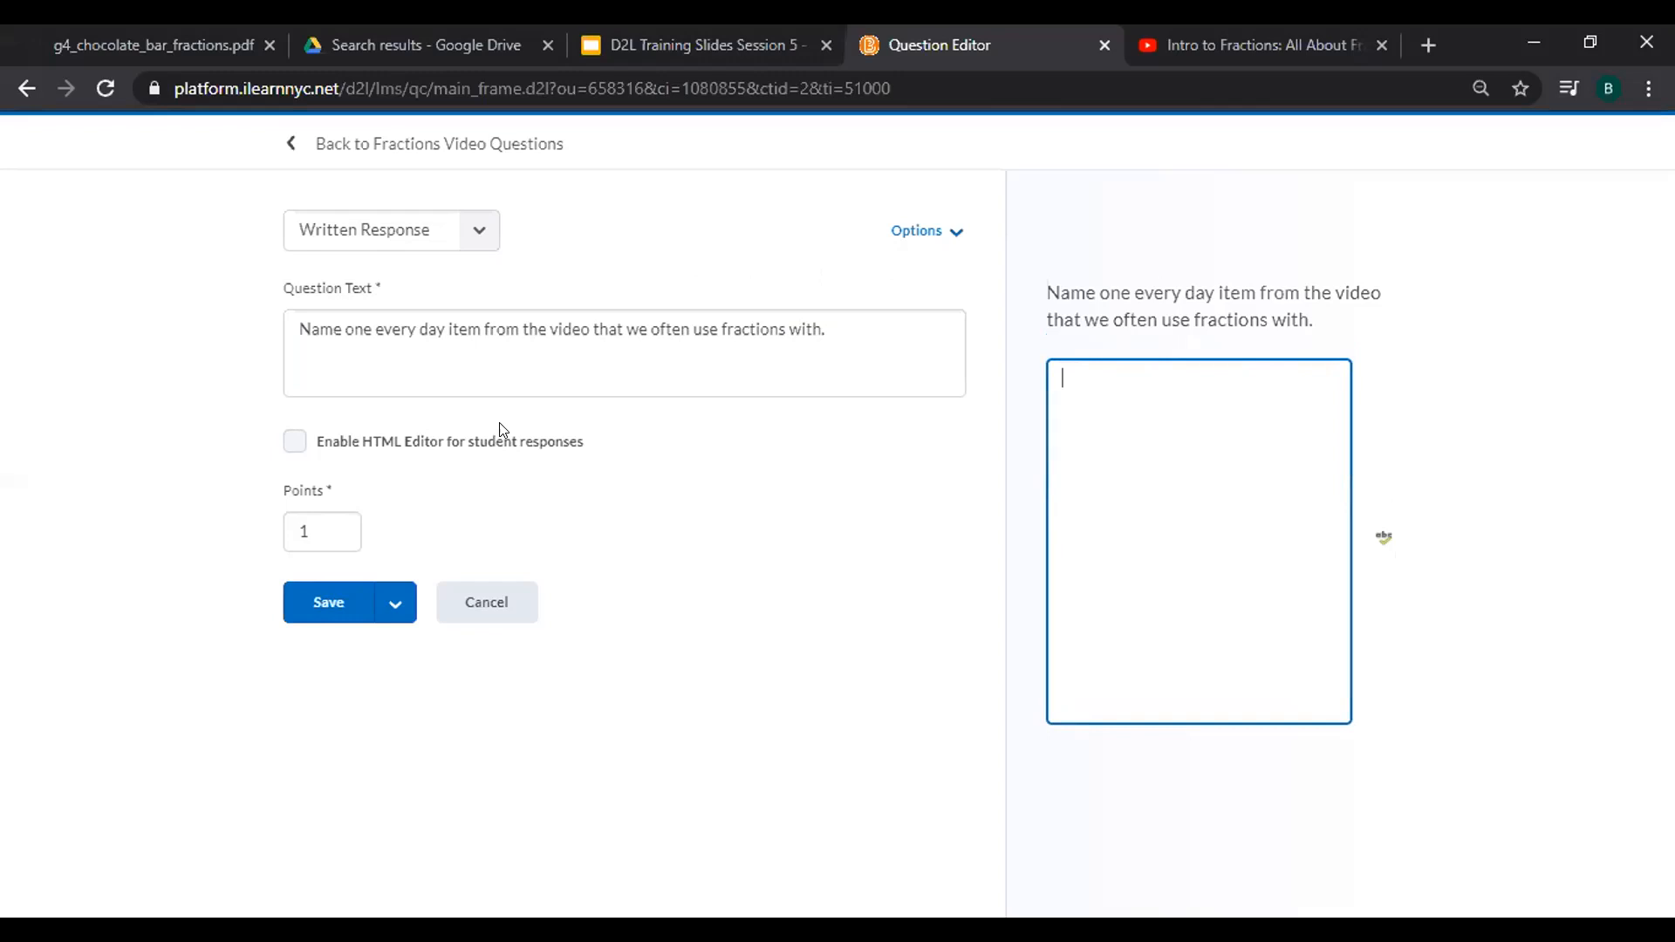
# Keep plain-text responses, set Points to 2, and save the written response question.
pyautogui.click(297, 441)
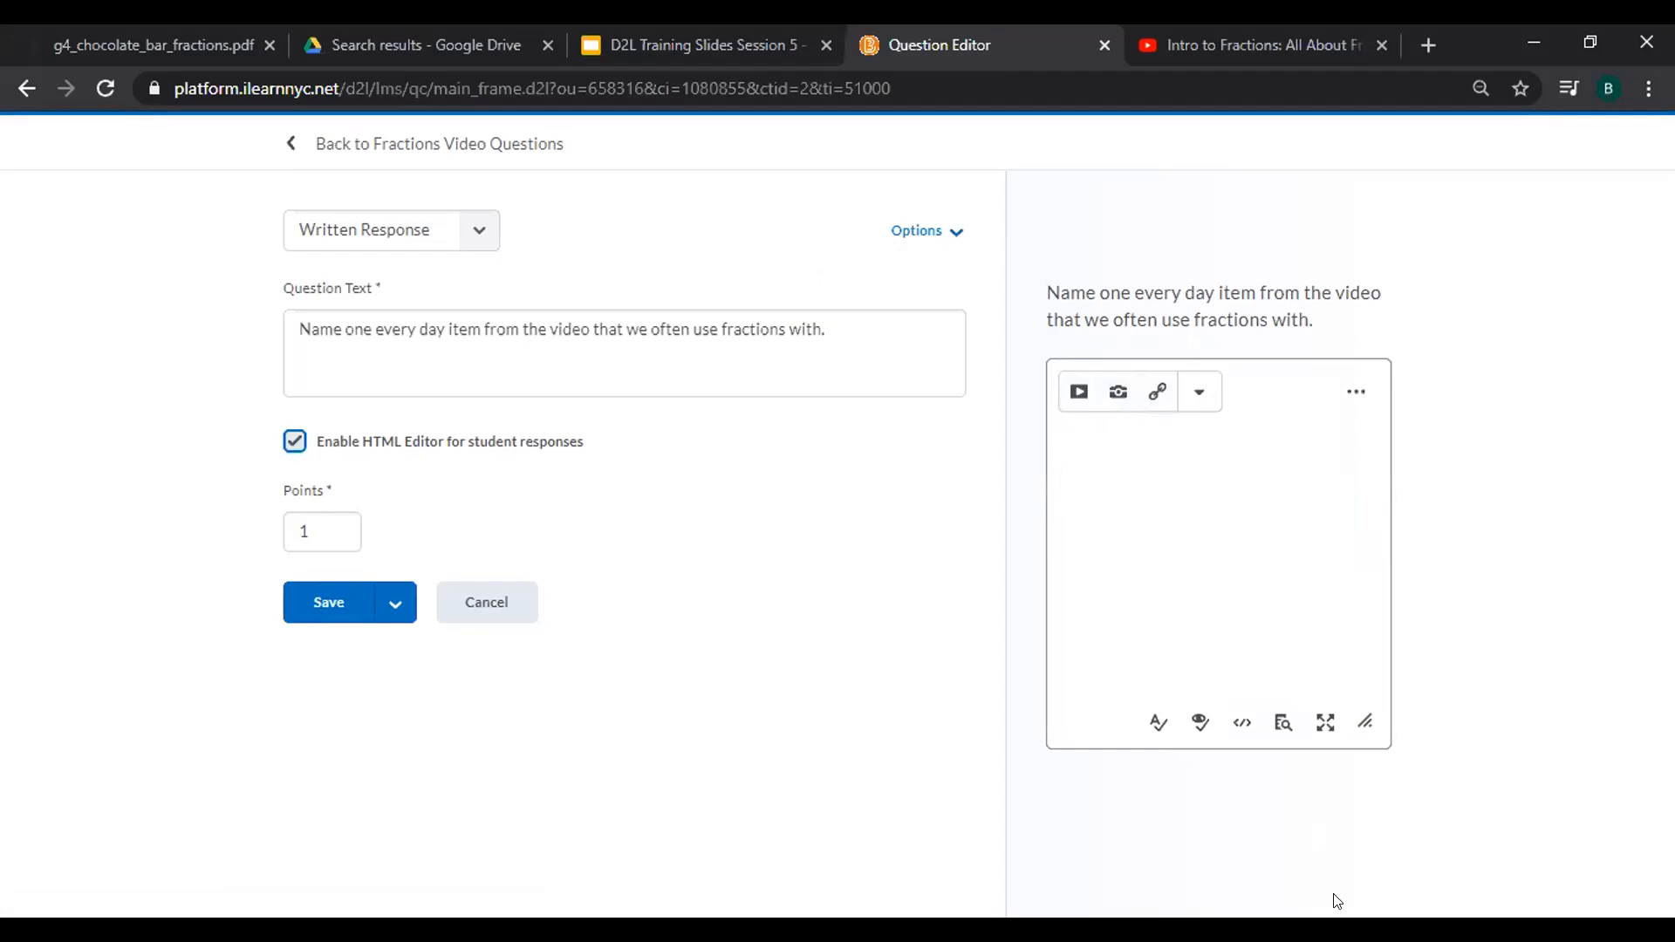
pyautogui.click(291, 439)
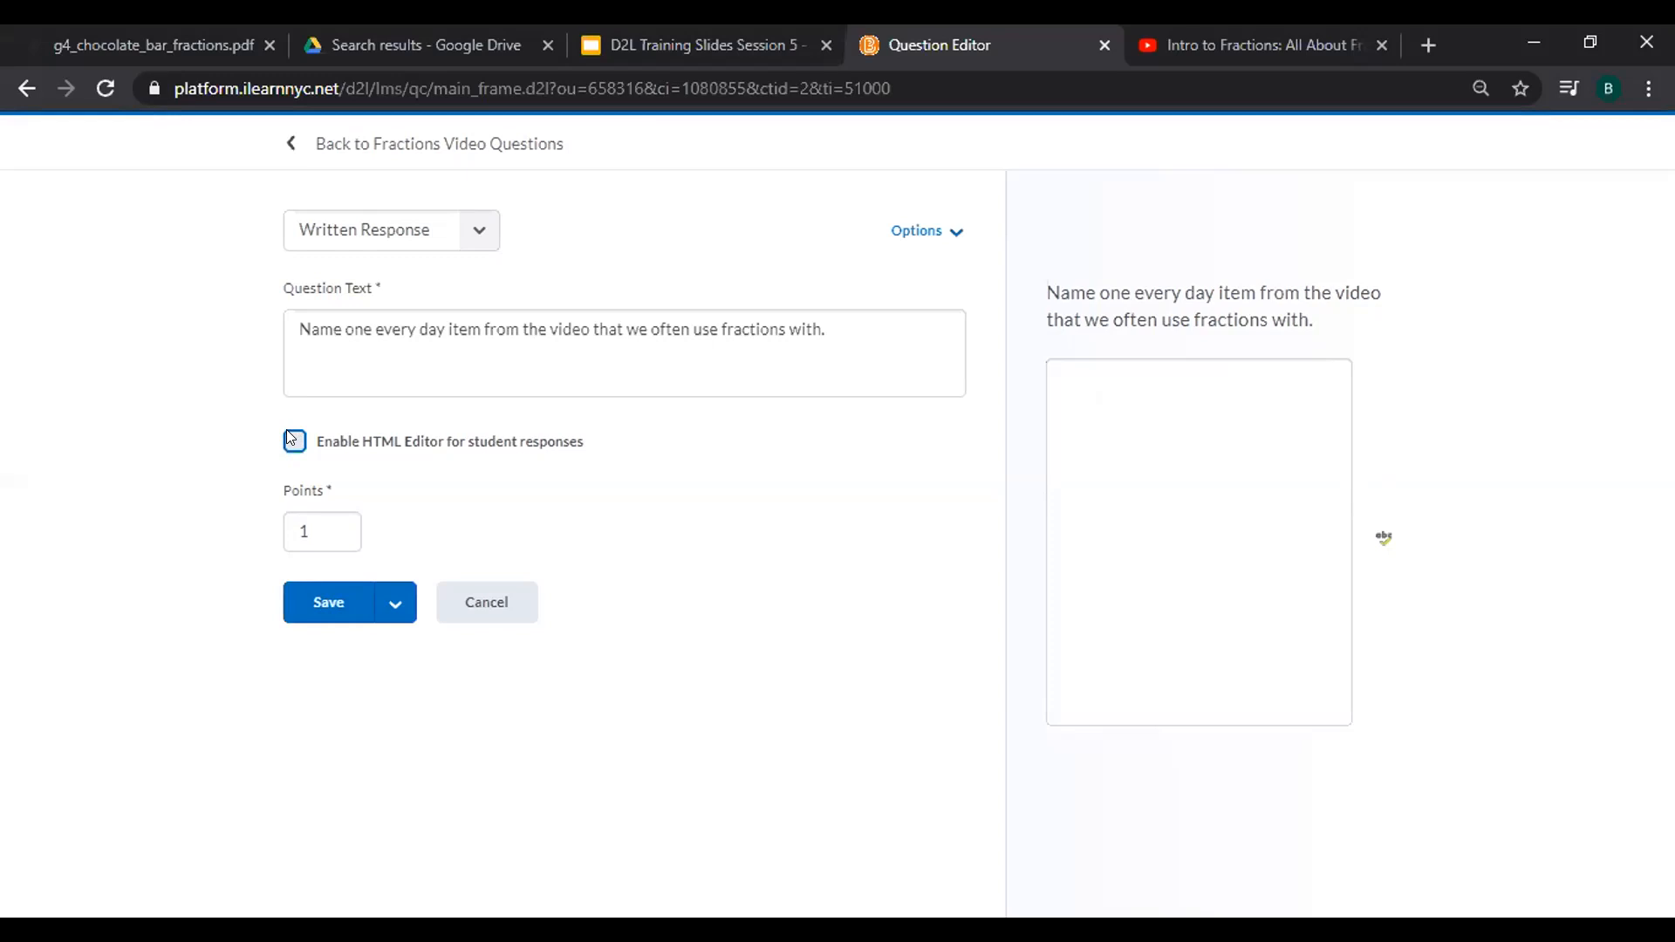
pyautogui.click(307, 528)
pyautogui.press('BackSpace')
pyautogui.write('2')
pyautogui.click(341, 613)
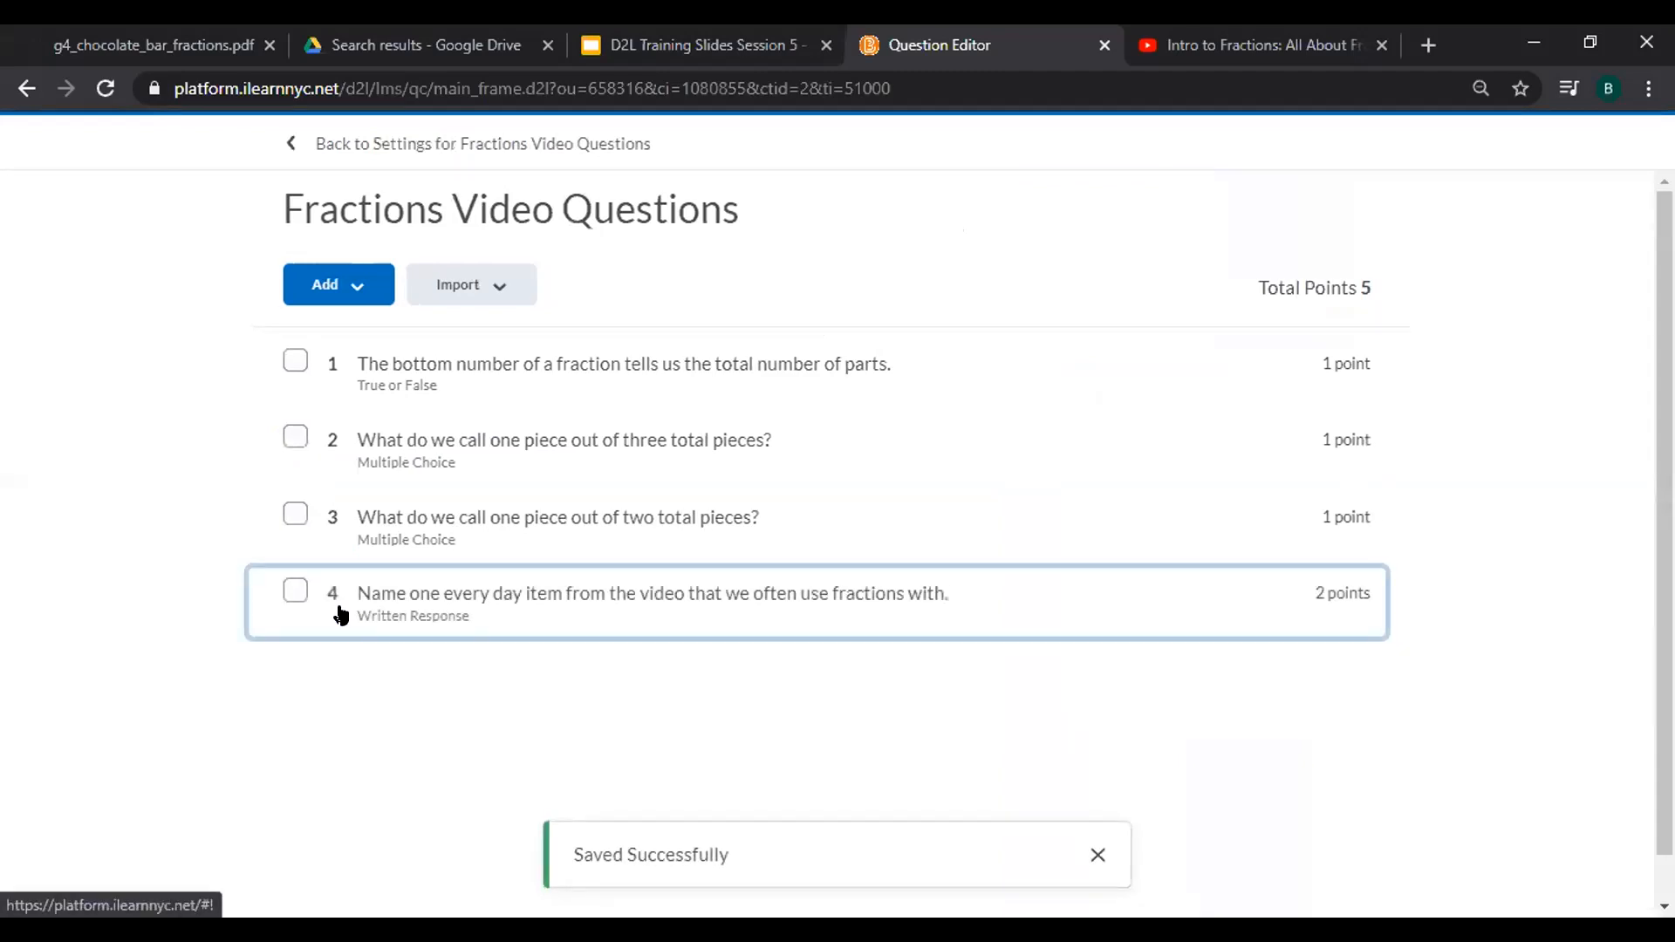
# Return to the Fractions Video Questions settings and scroll to review Q1–Q4 totalling 5 points.
pyautogui.click(538, 145)
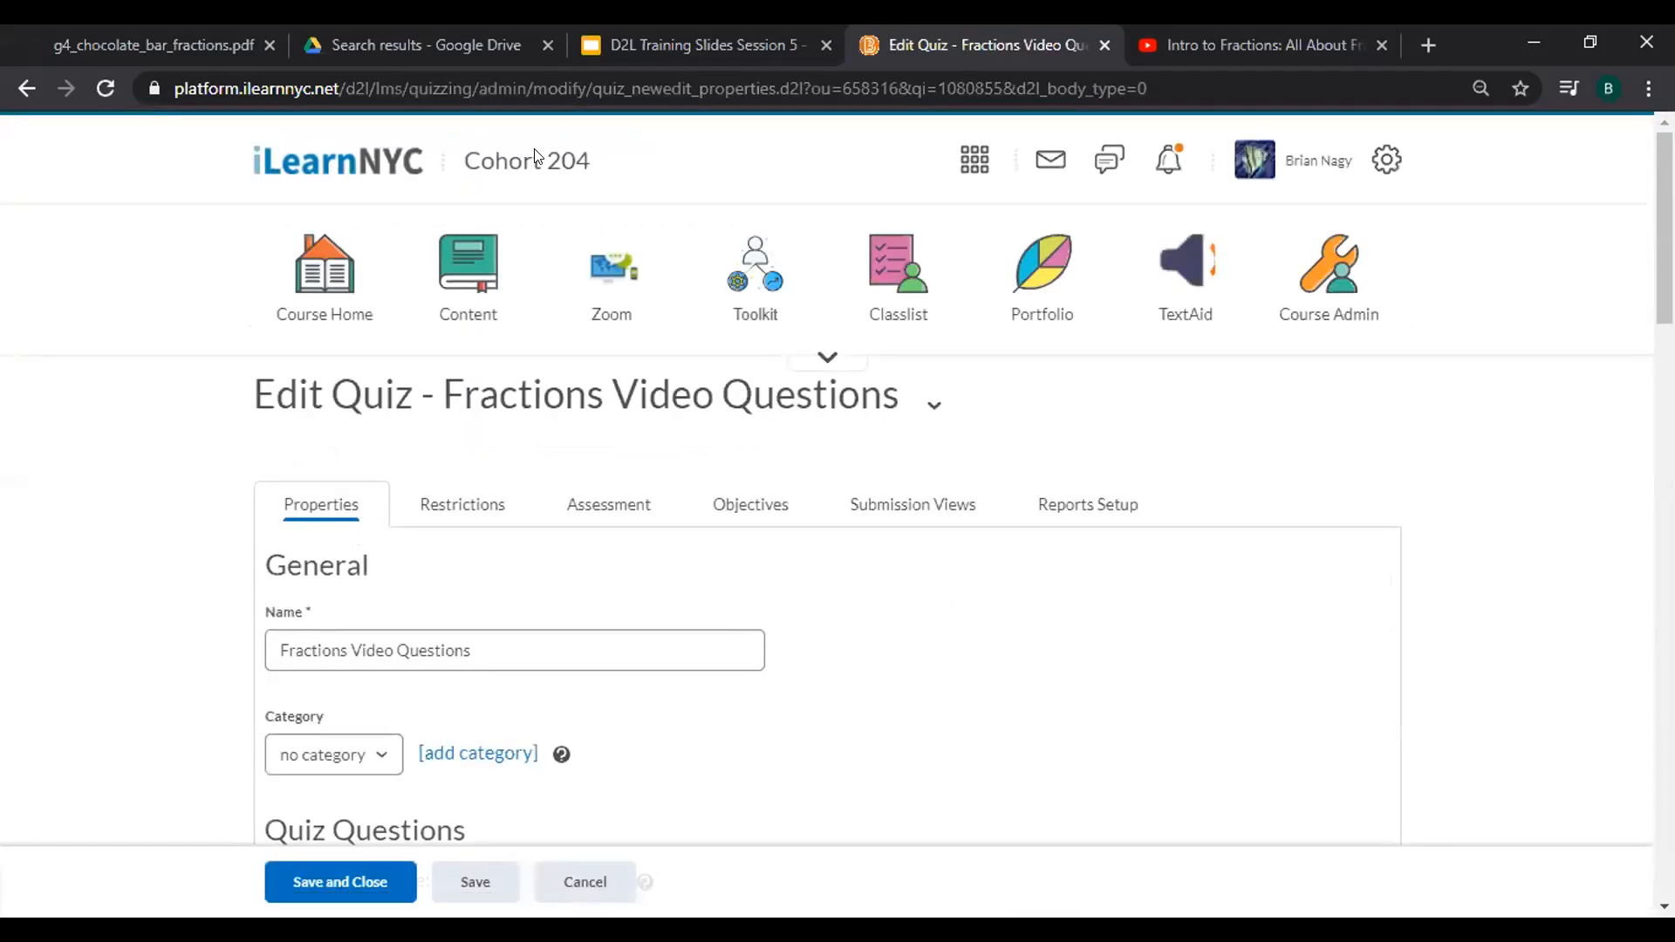
pyautogui.scroll(-6, 536, 157)
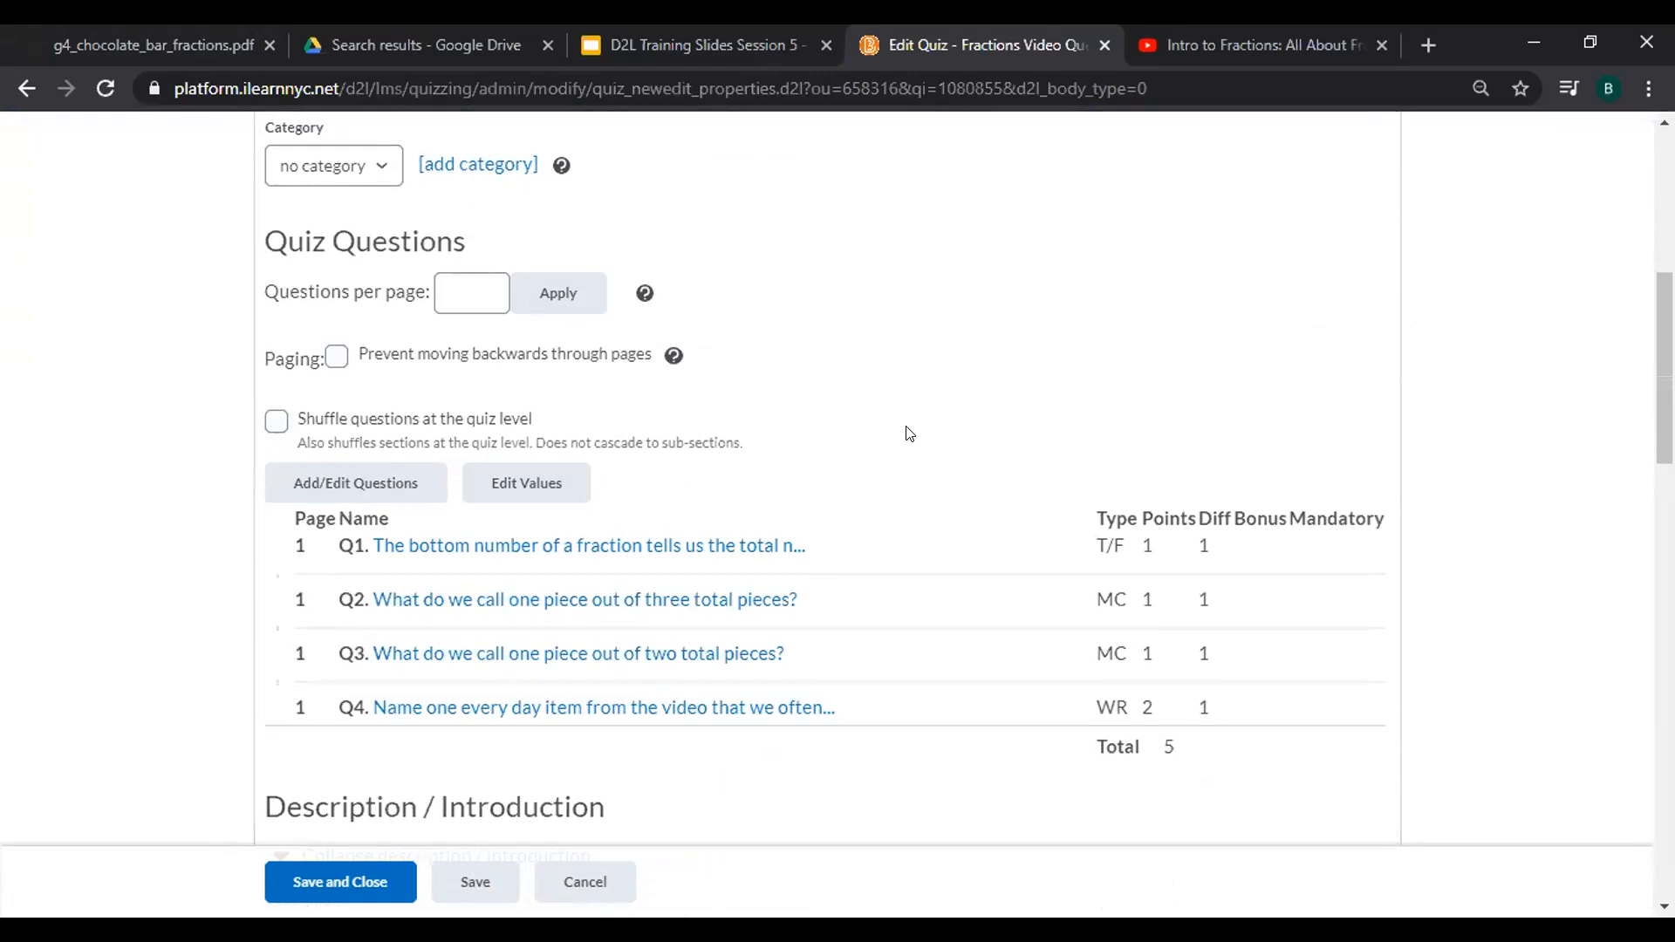
pyautogui.scroll(-5, 908, 433)
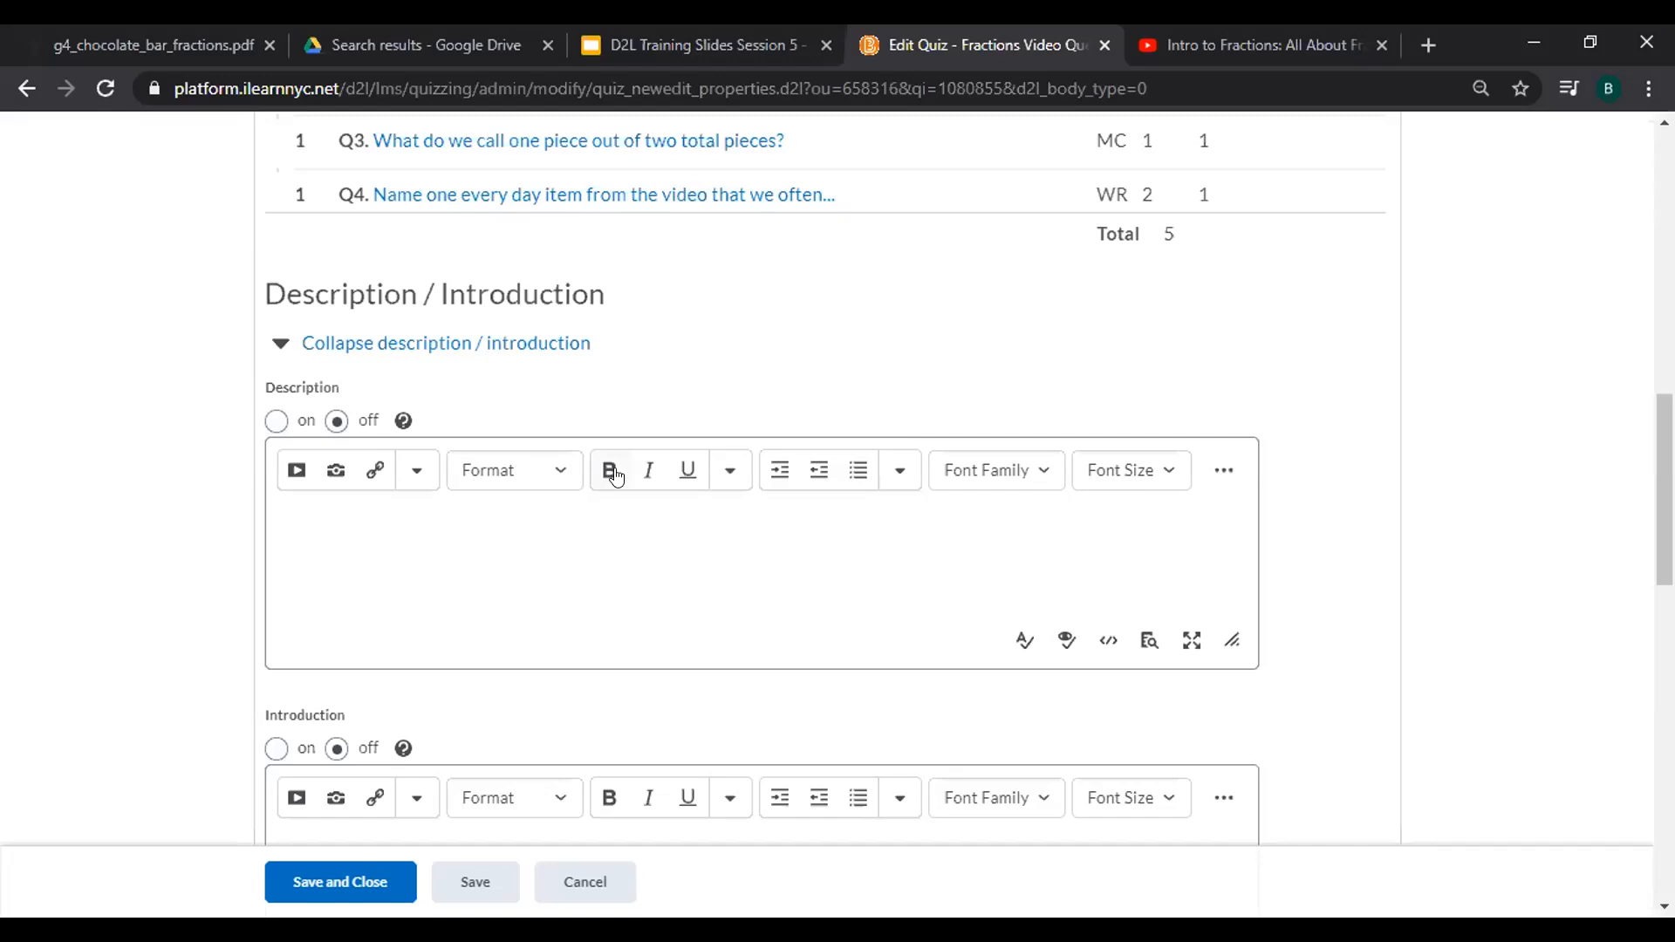
# Turn on the quiz description and introduction, and enter 'This is the description'.
pyautogui.click(276, 421)
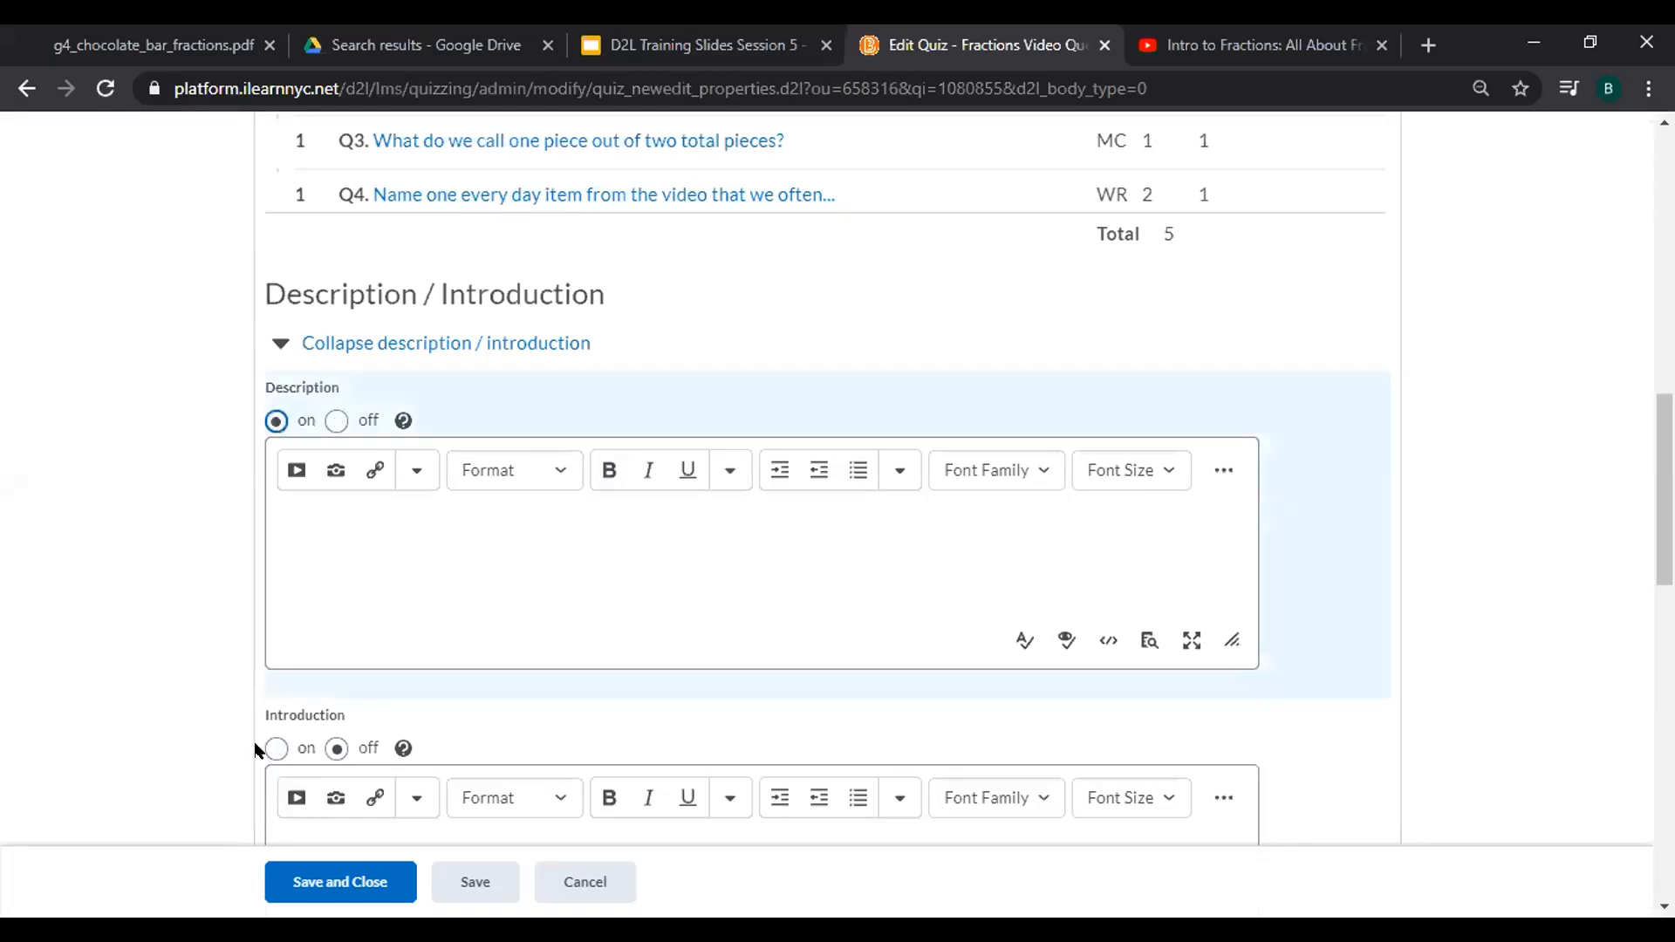
pyautogui.click(270, 749)
pyautogui.click(397, 563)
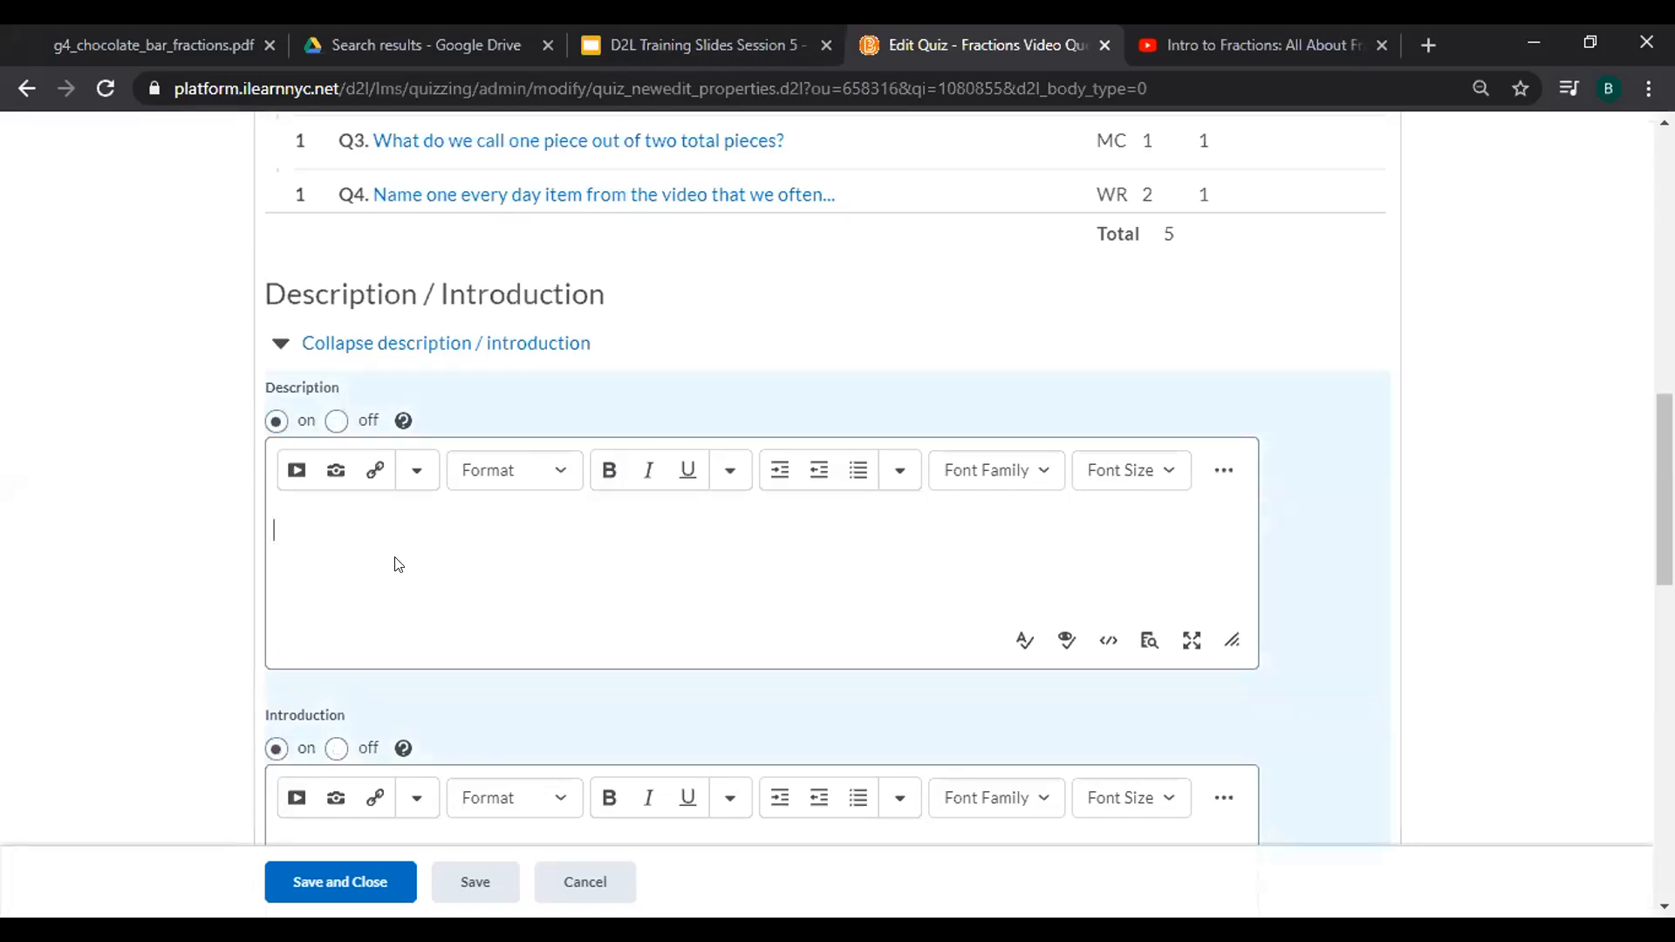
pyautogui.write('This is the description')
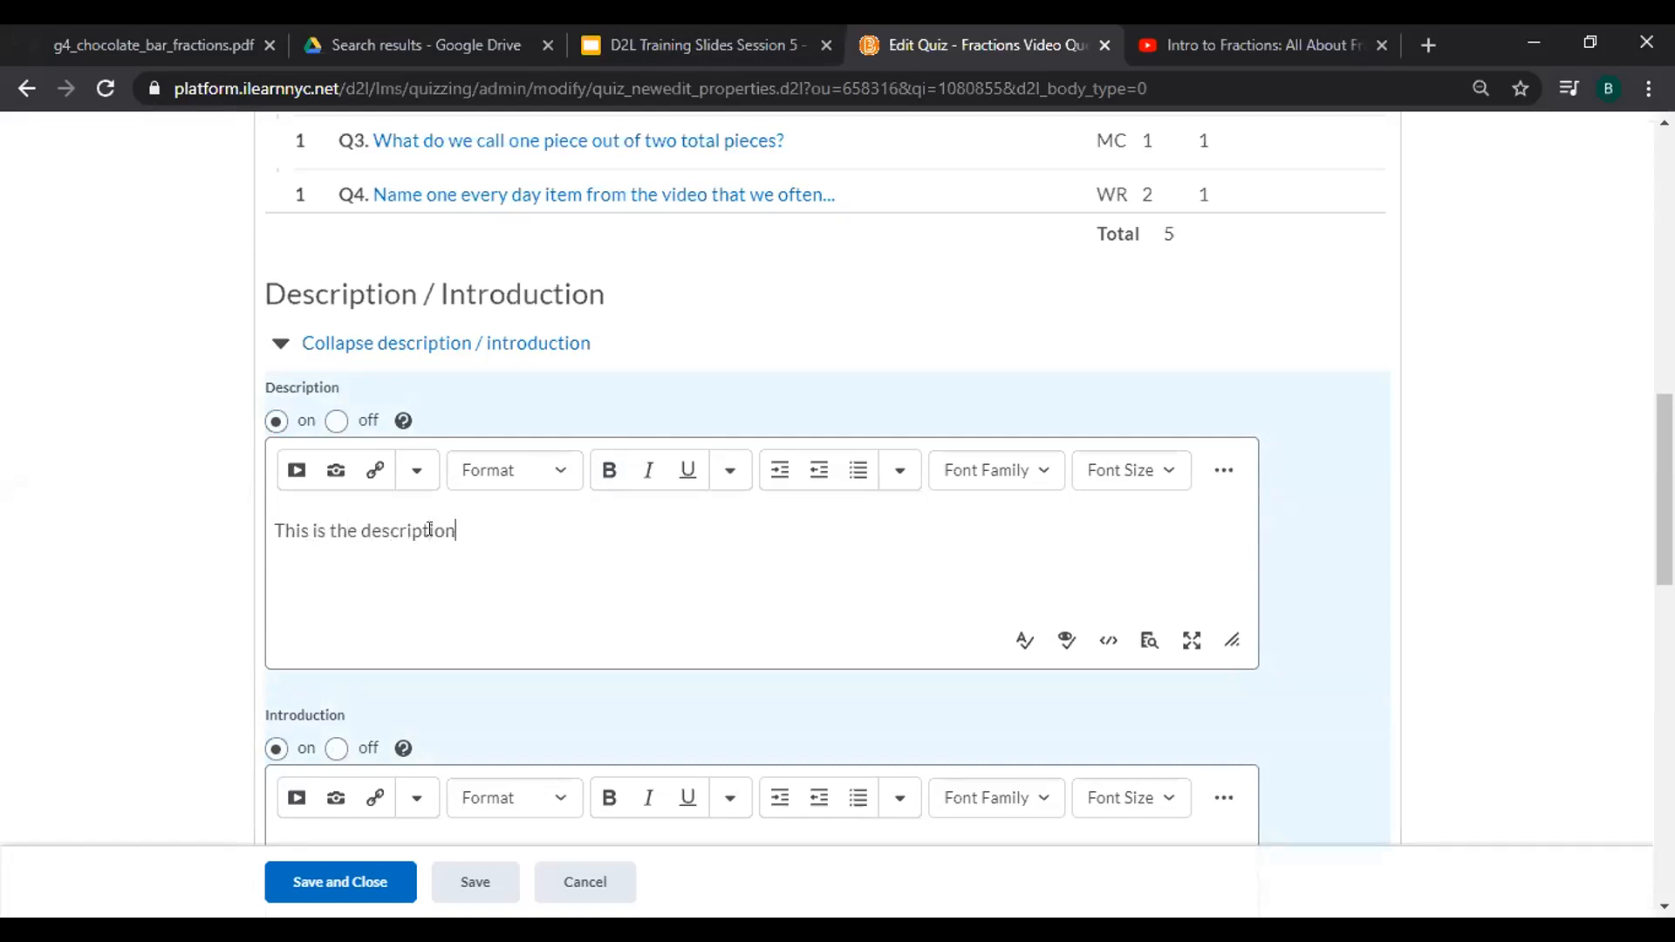
# Enter the introduction text, fixing the typo so it reads 'this is the introduction'.
pyautogui.scroll(-3, 429, 529)
pyautogui.click(429, 529)
pyautogui.write('thi')
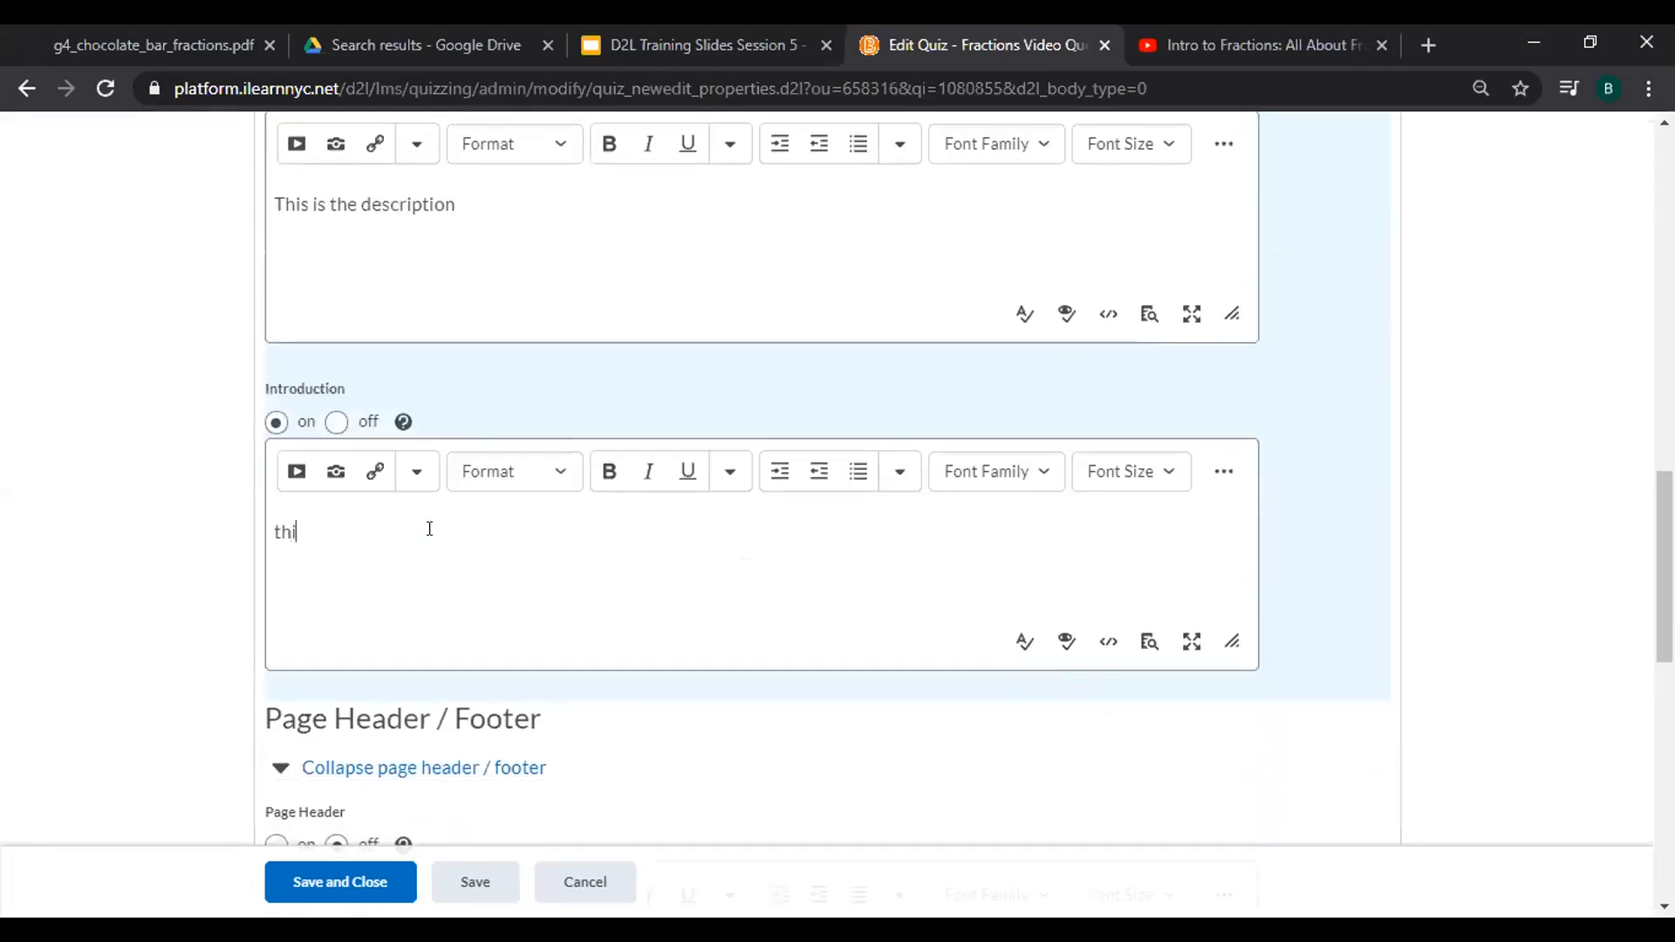
pyautogui.write('s is the introdution')
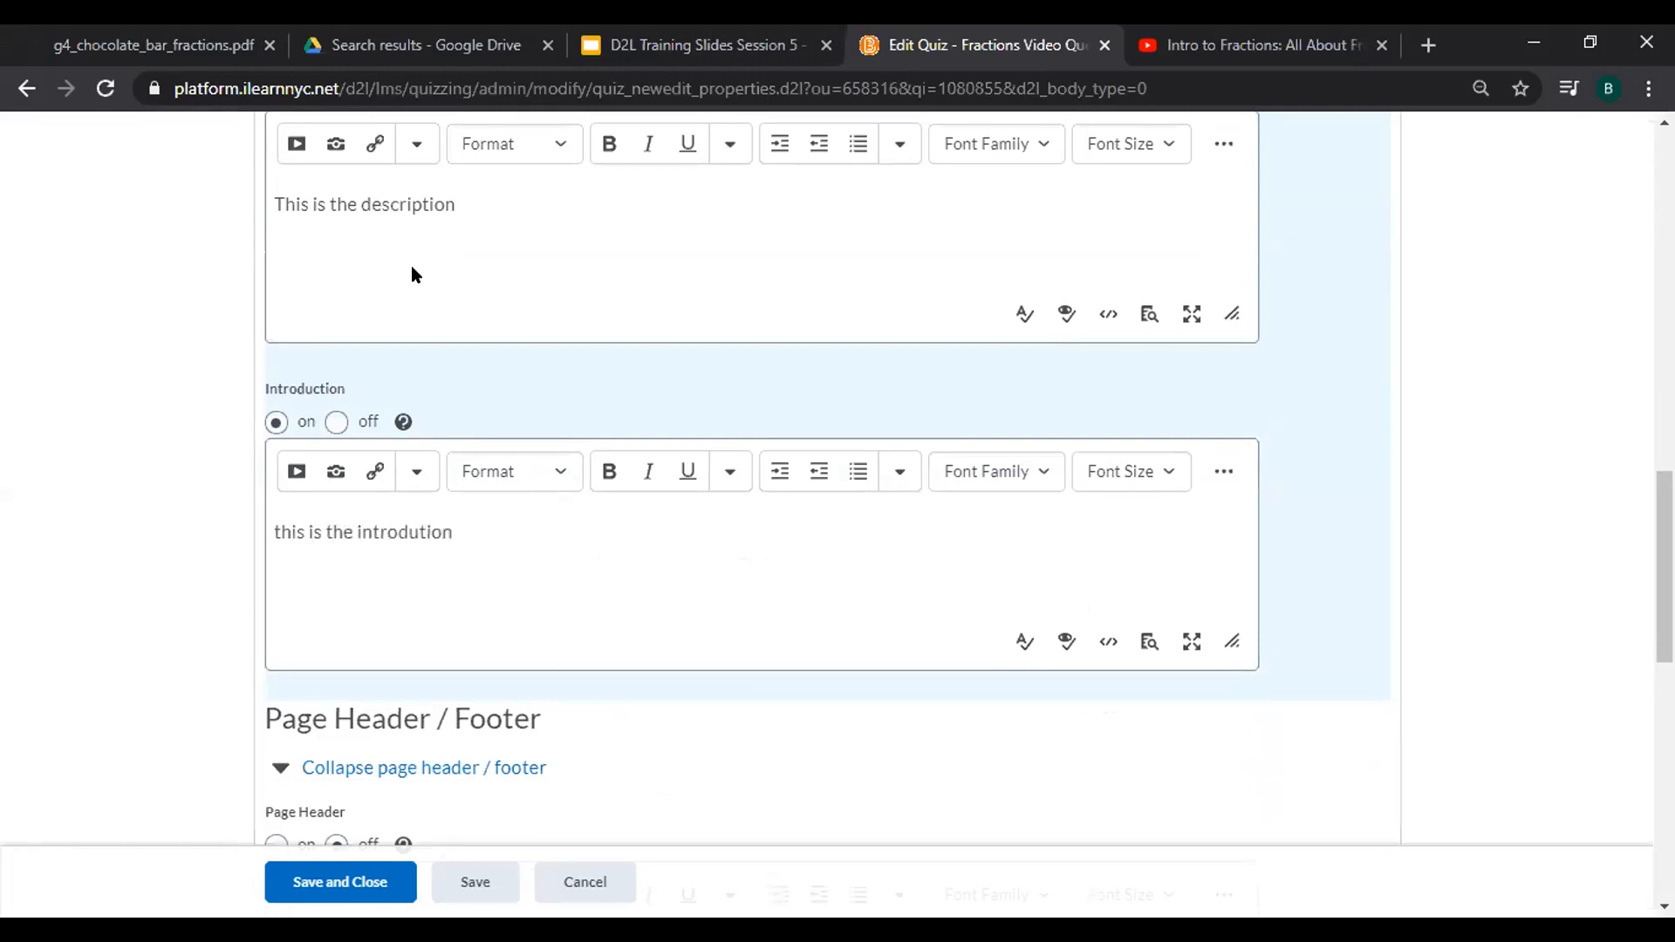
pyautogui.scroll(-2, 550, 583)
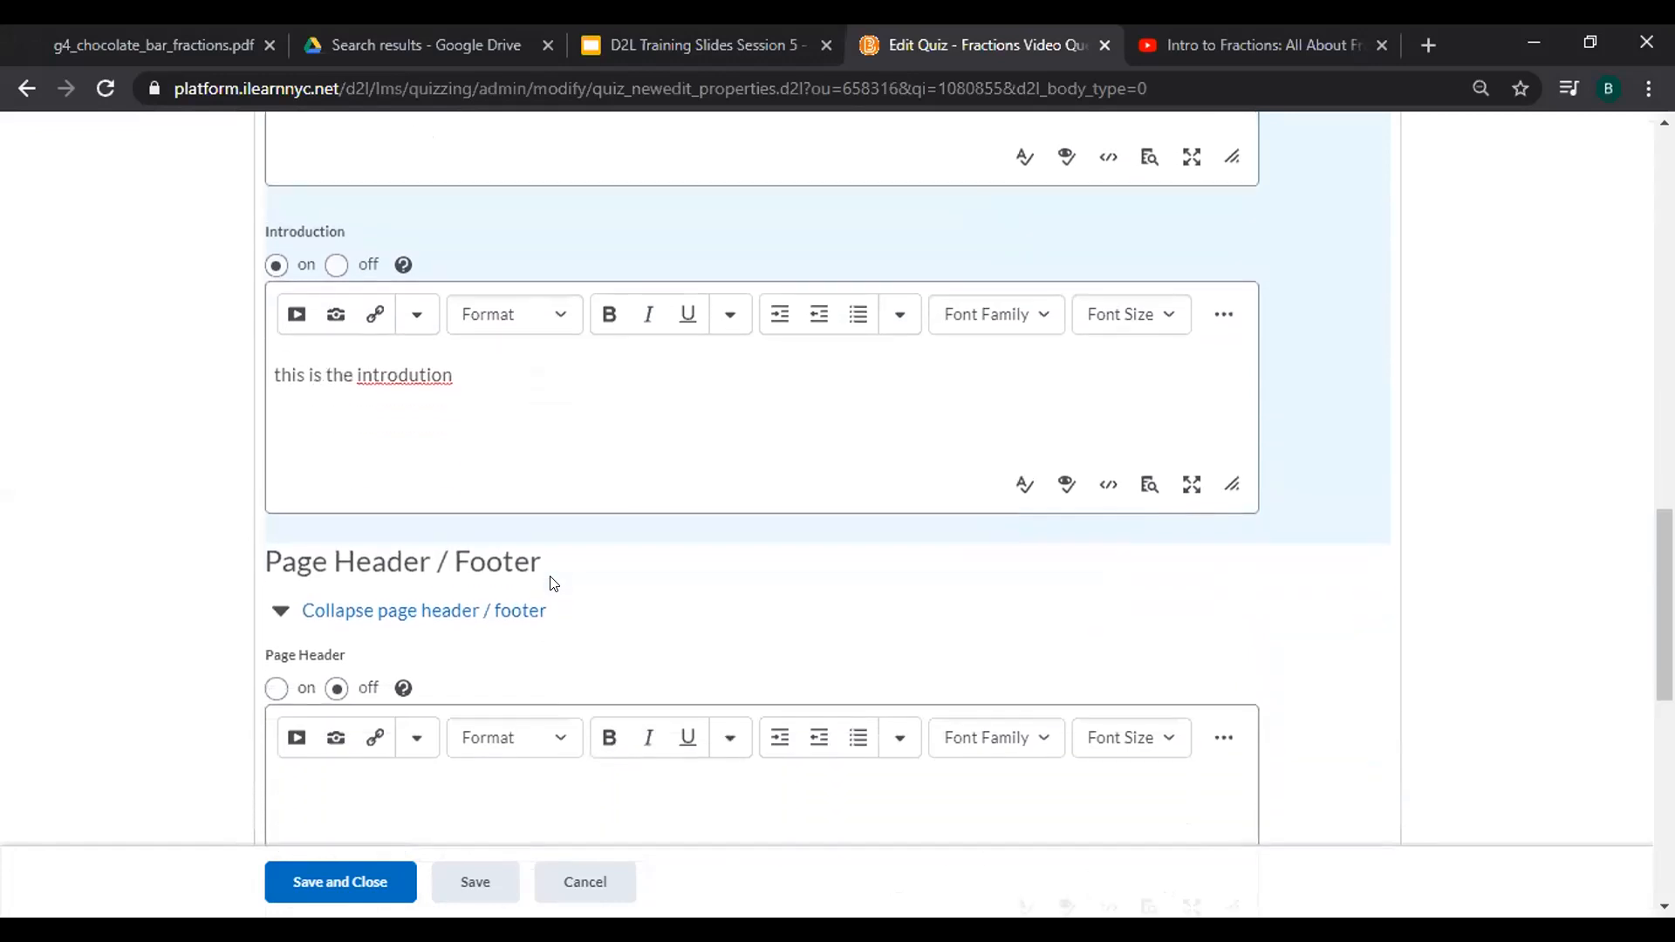
pyautogui.press('BackSpace')
pyautogui.press('BackSpace')
pyautogui.press('BackSpace')
pyautogui.press('BackSpace')
pyautogui.write('ction')
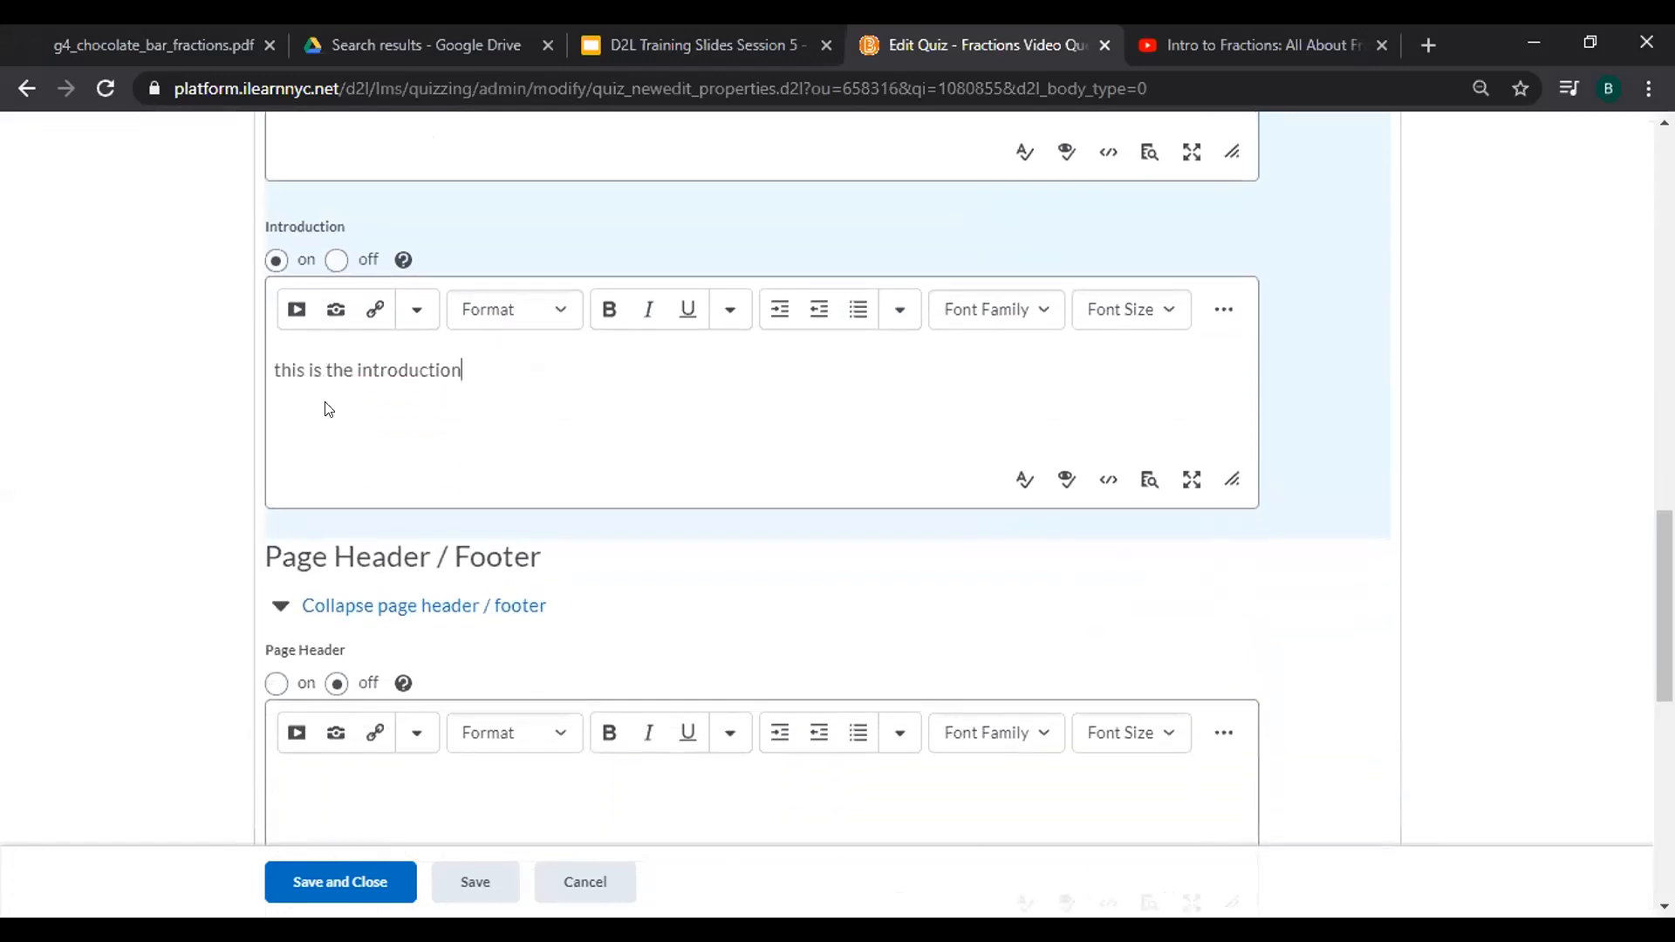
pyautogui.hscroll(-2, 1010, 545)
pyautogui.scroll(-3, 1171, 453)
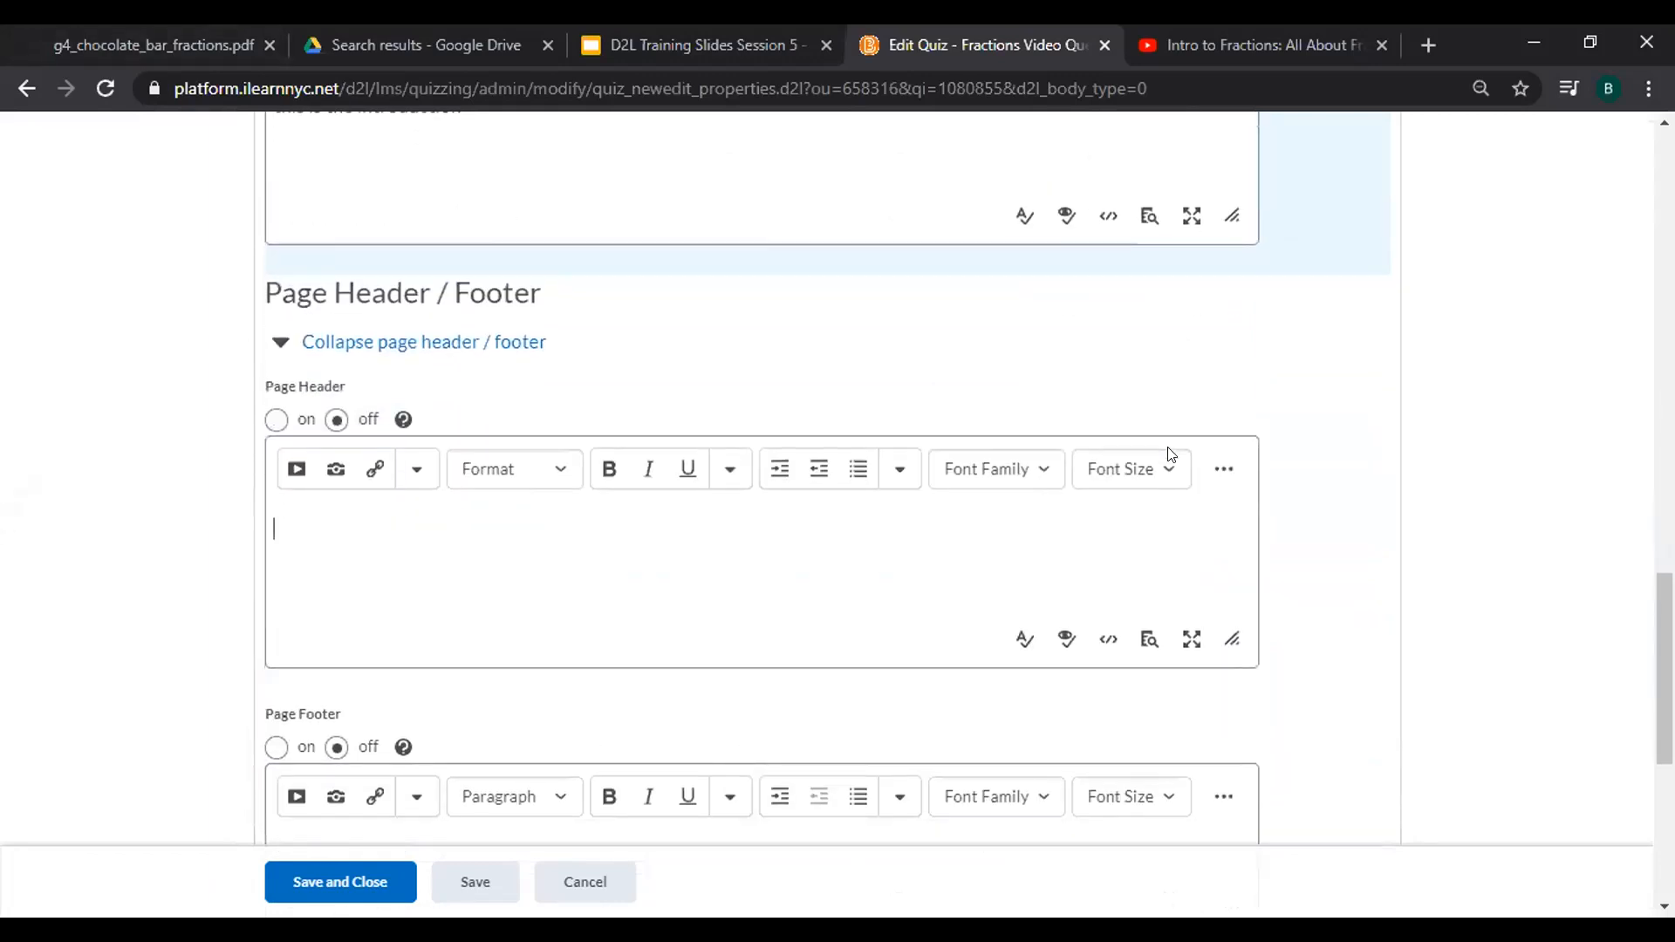
# Switch on the Page Header and enter 'Watch the video below and then answer the questions that follow.'.
pyautogui.click(1196, 423)
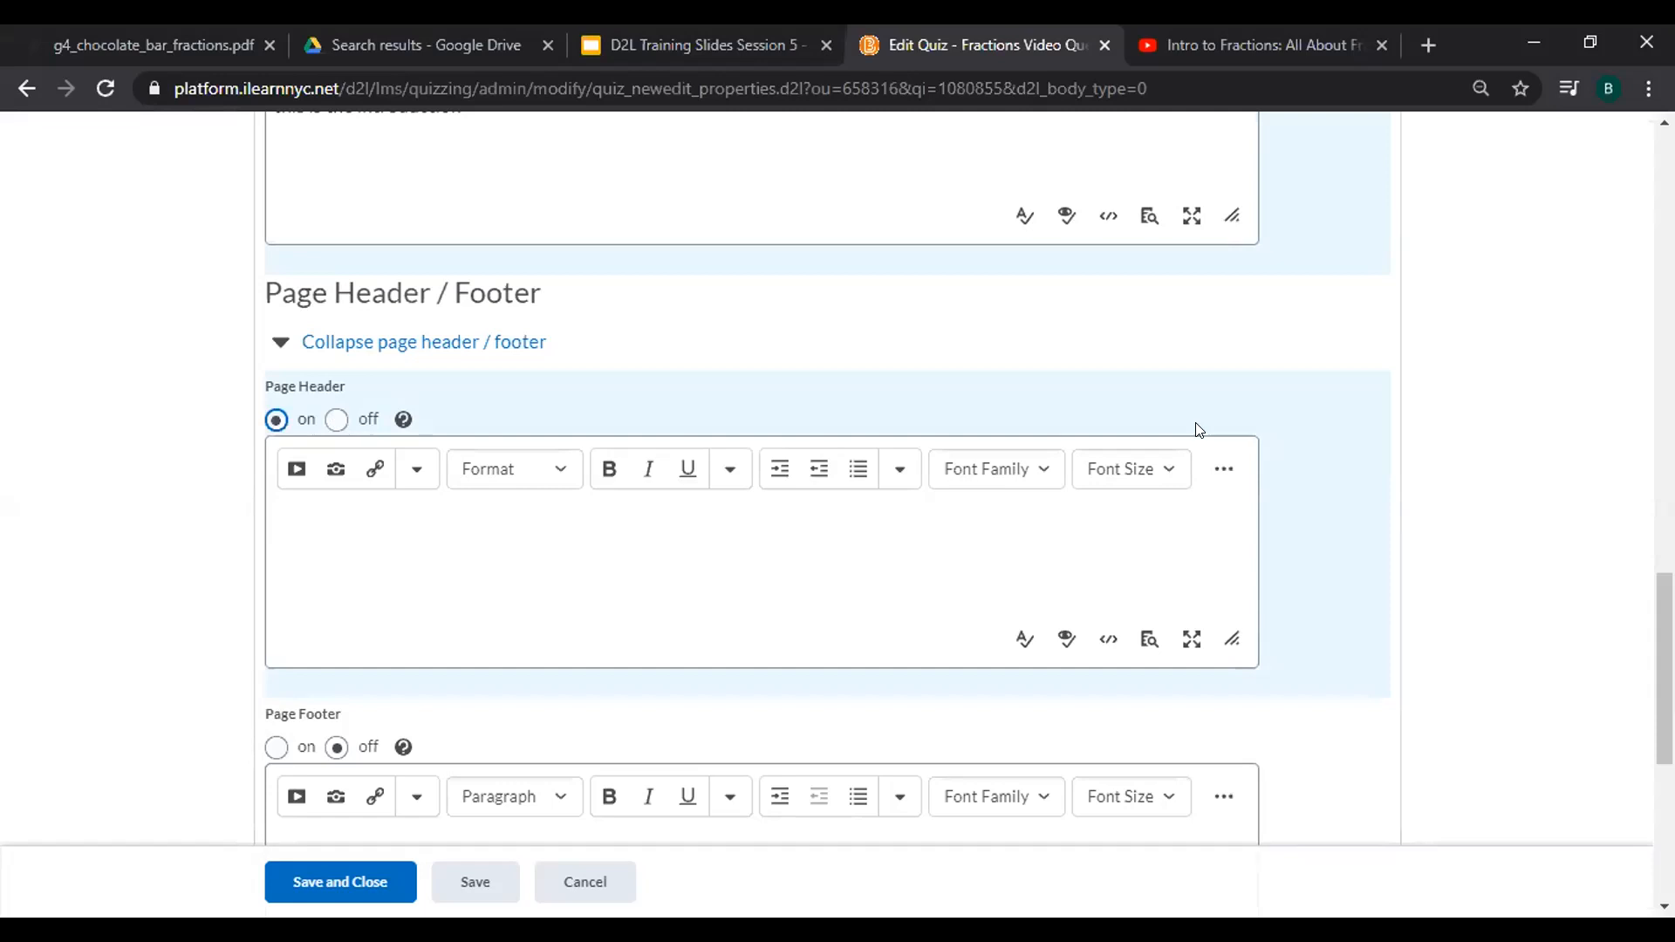
pyautogui.click(1197, 425)
pyautogui.write('Watch the video b')
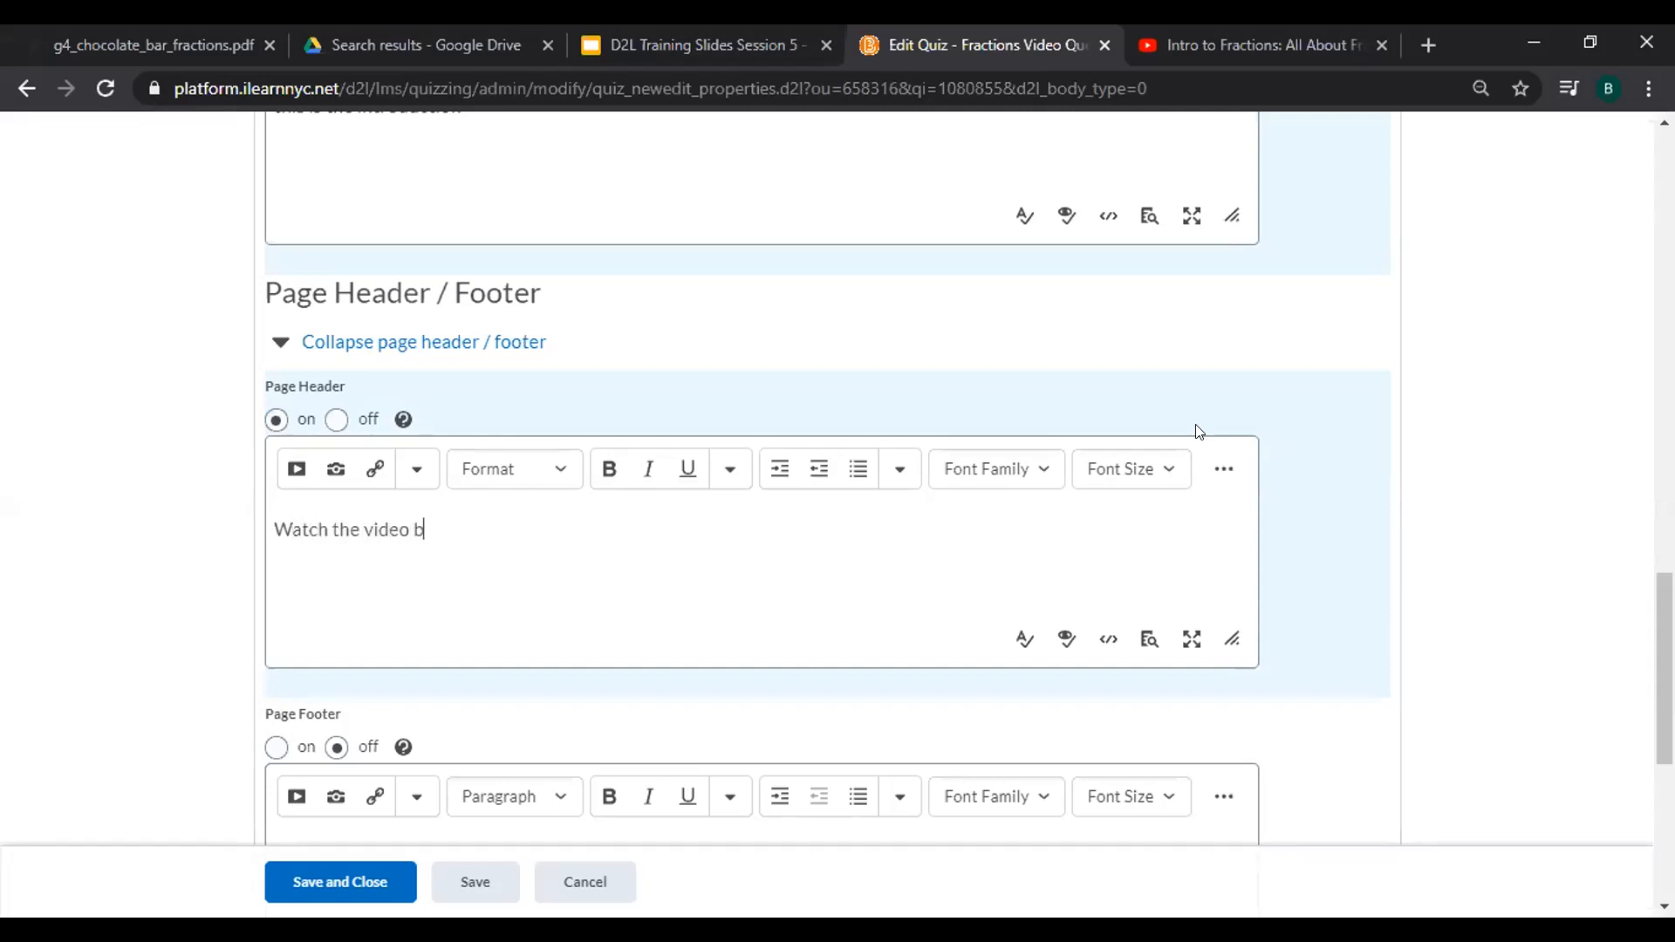
pyautogui.write('elow and then answer the')
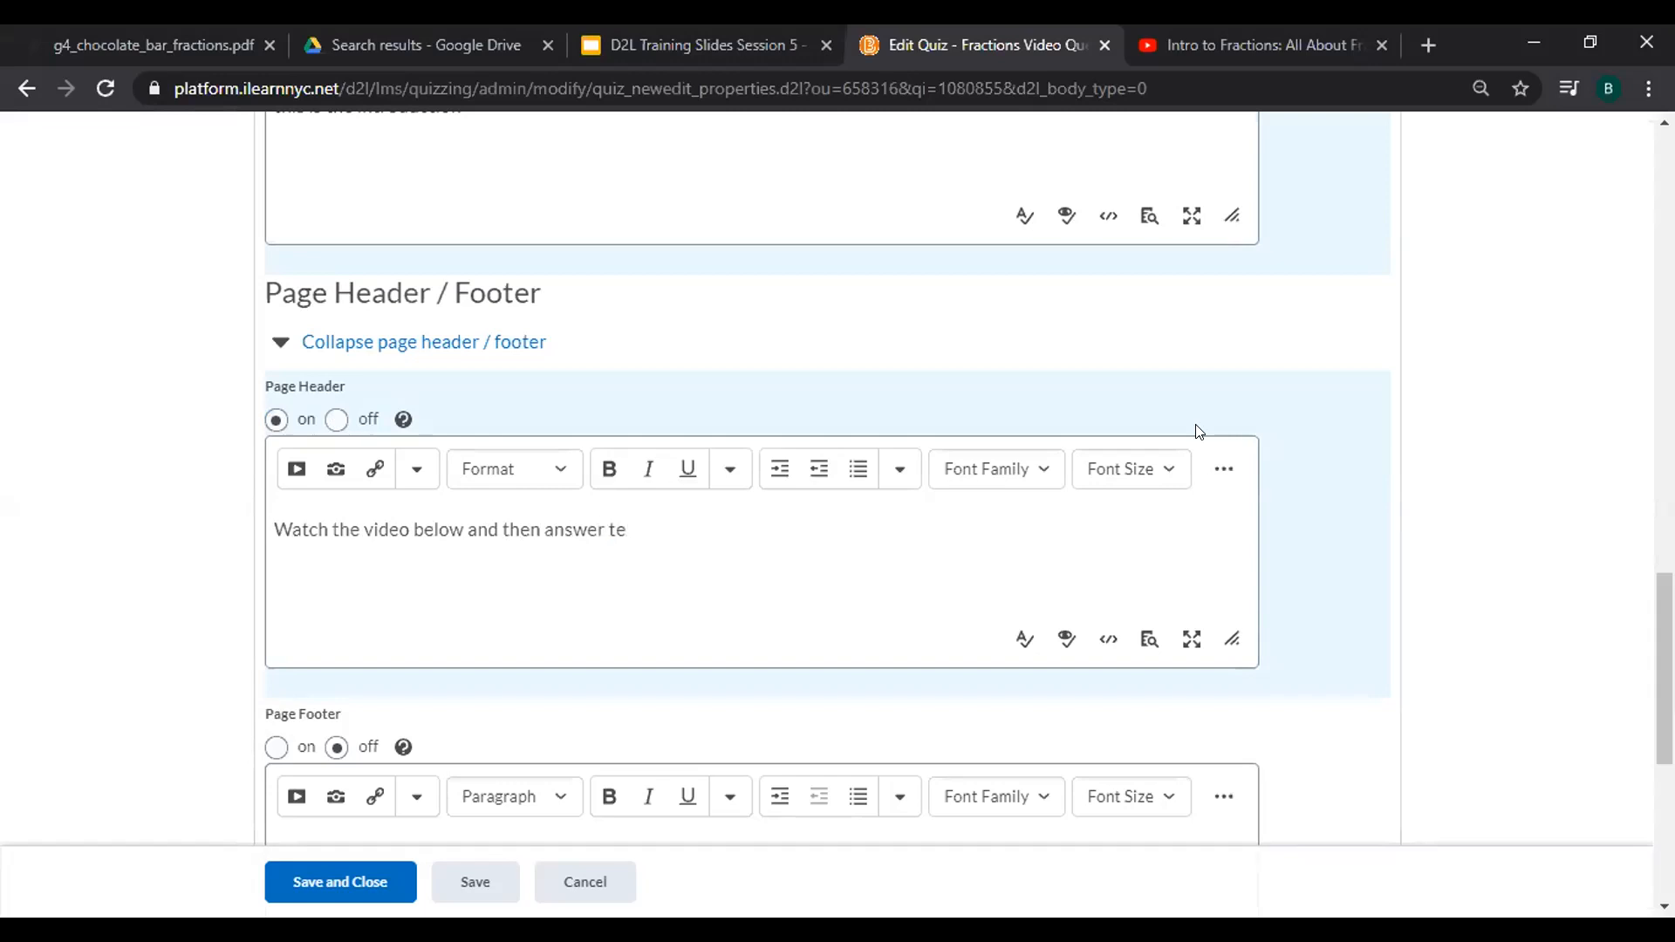
pyautogui.write(' questions that follow.')
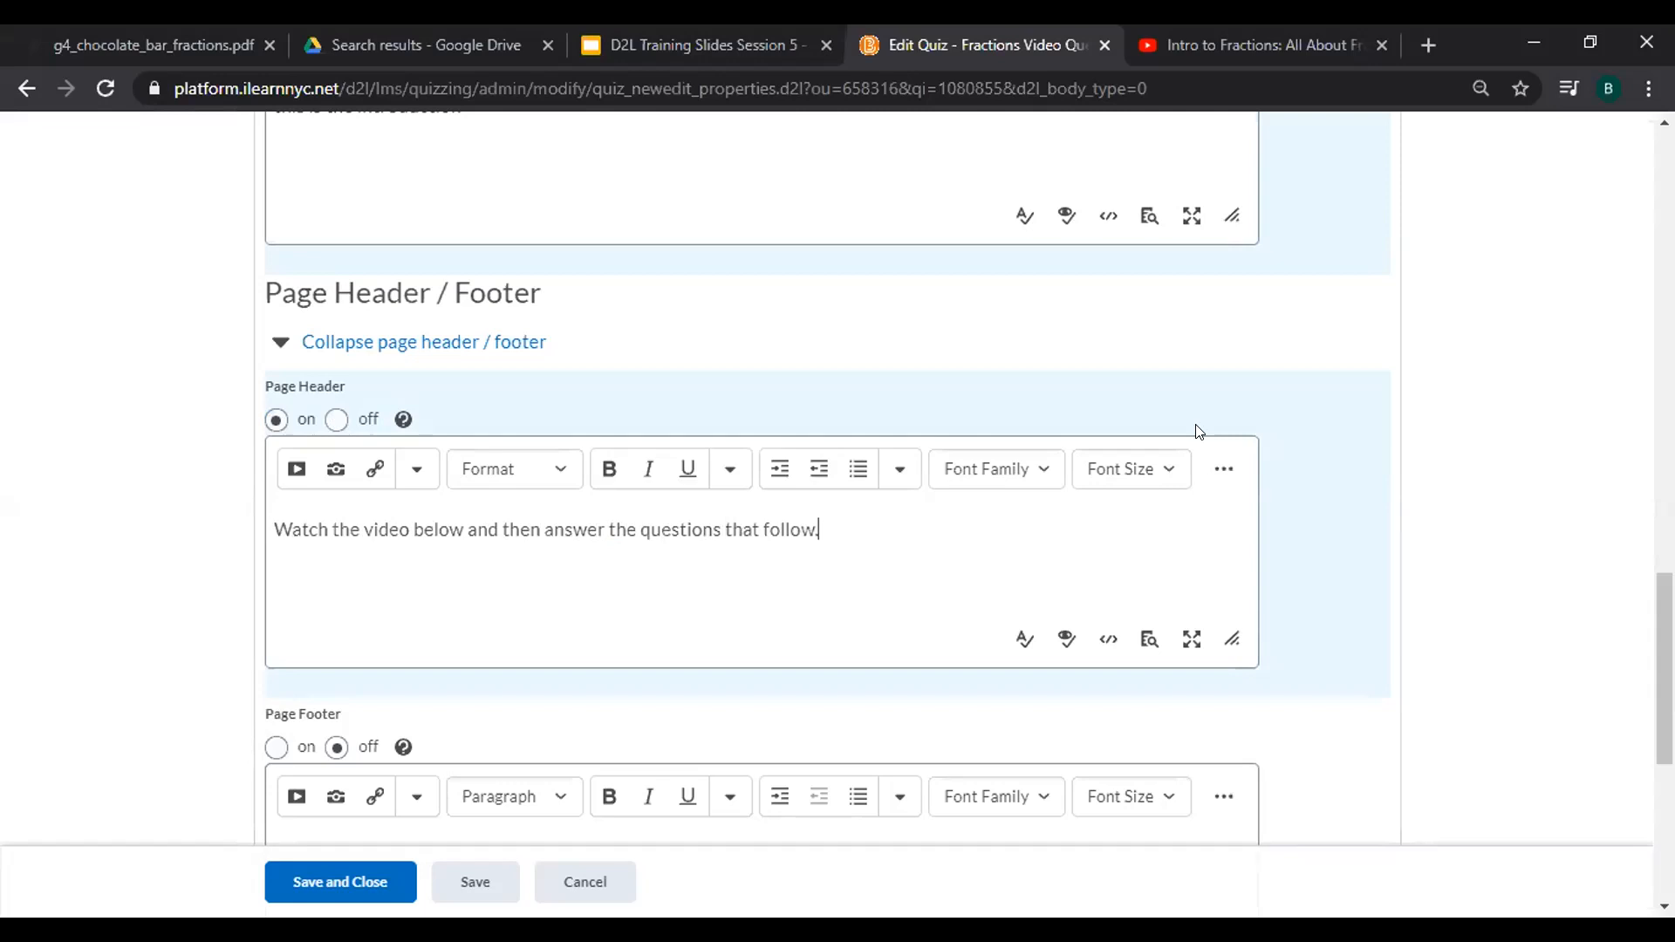
pyautogui.press('Return')
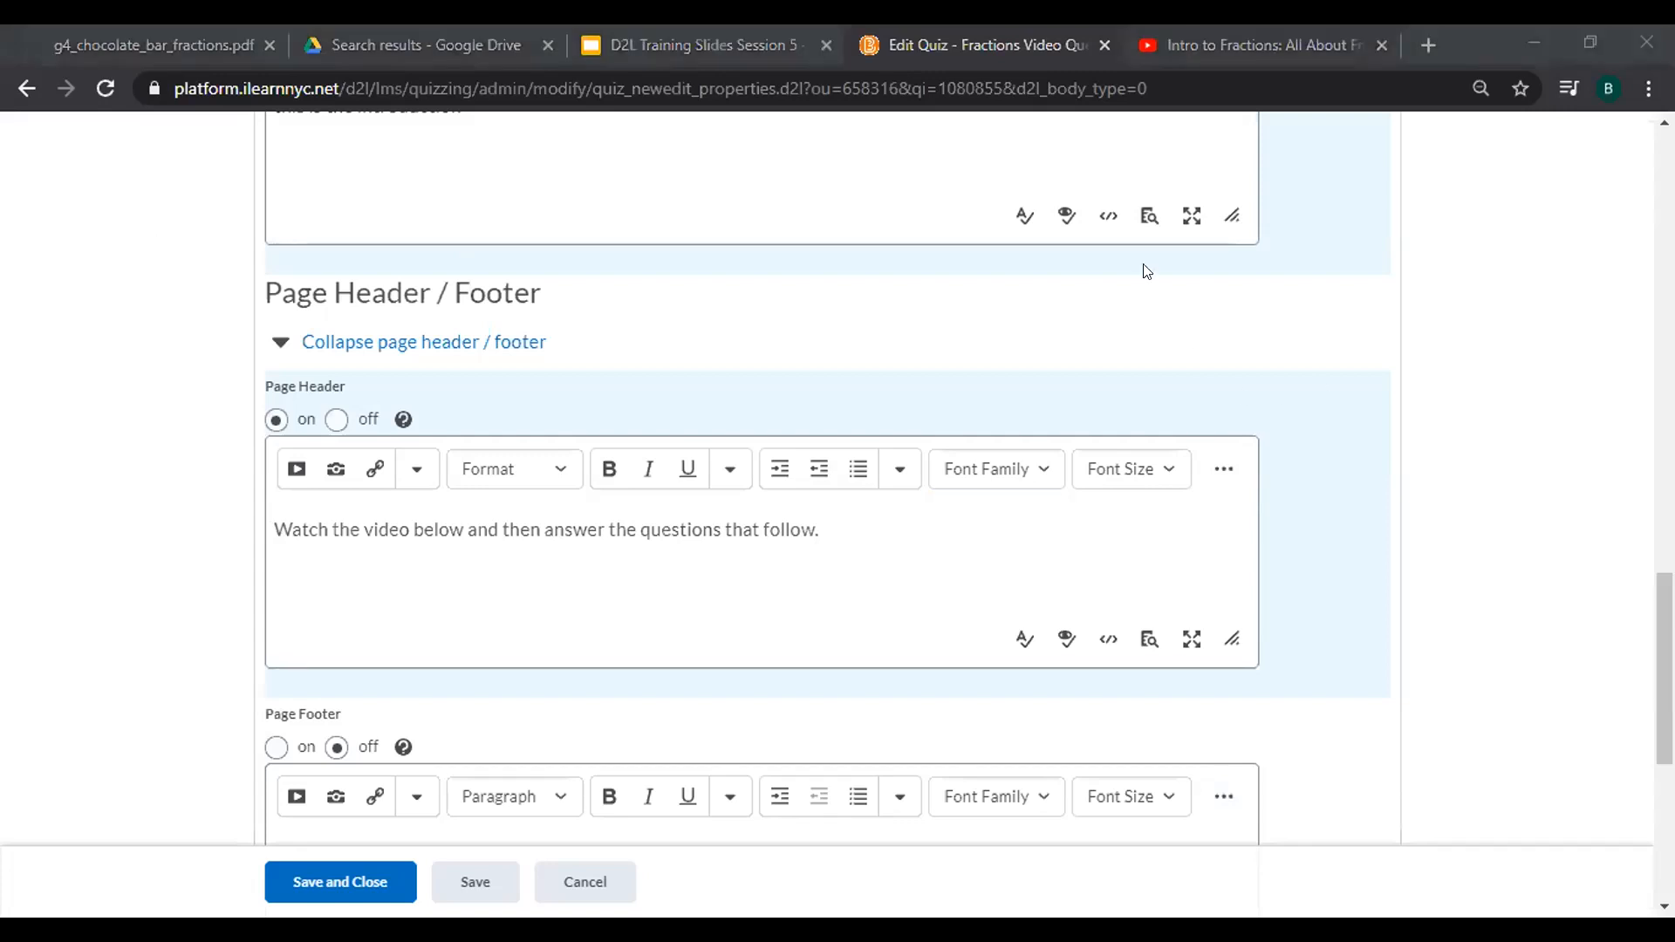
# Copy the Intro to Fractions video URL from YouTube and return to the Edit Quiz tab.
pyautogui.click(1160, 33)
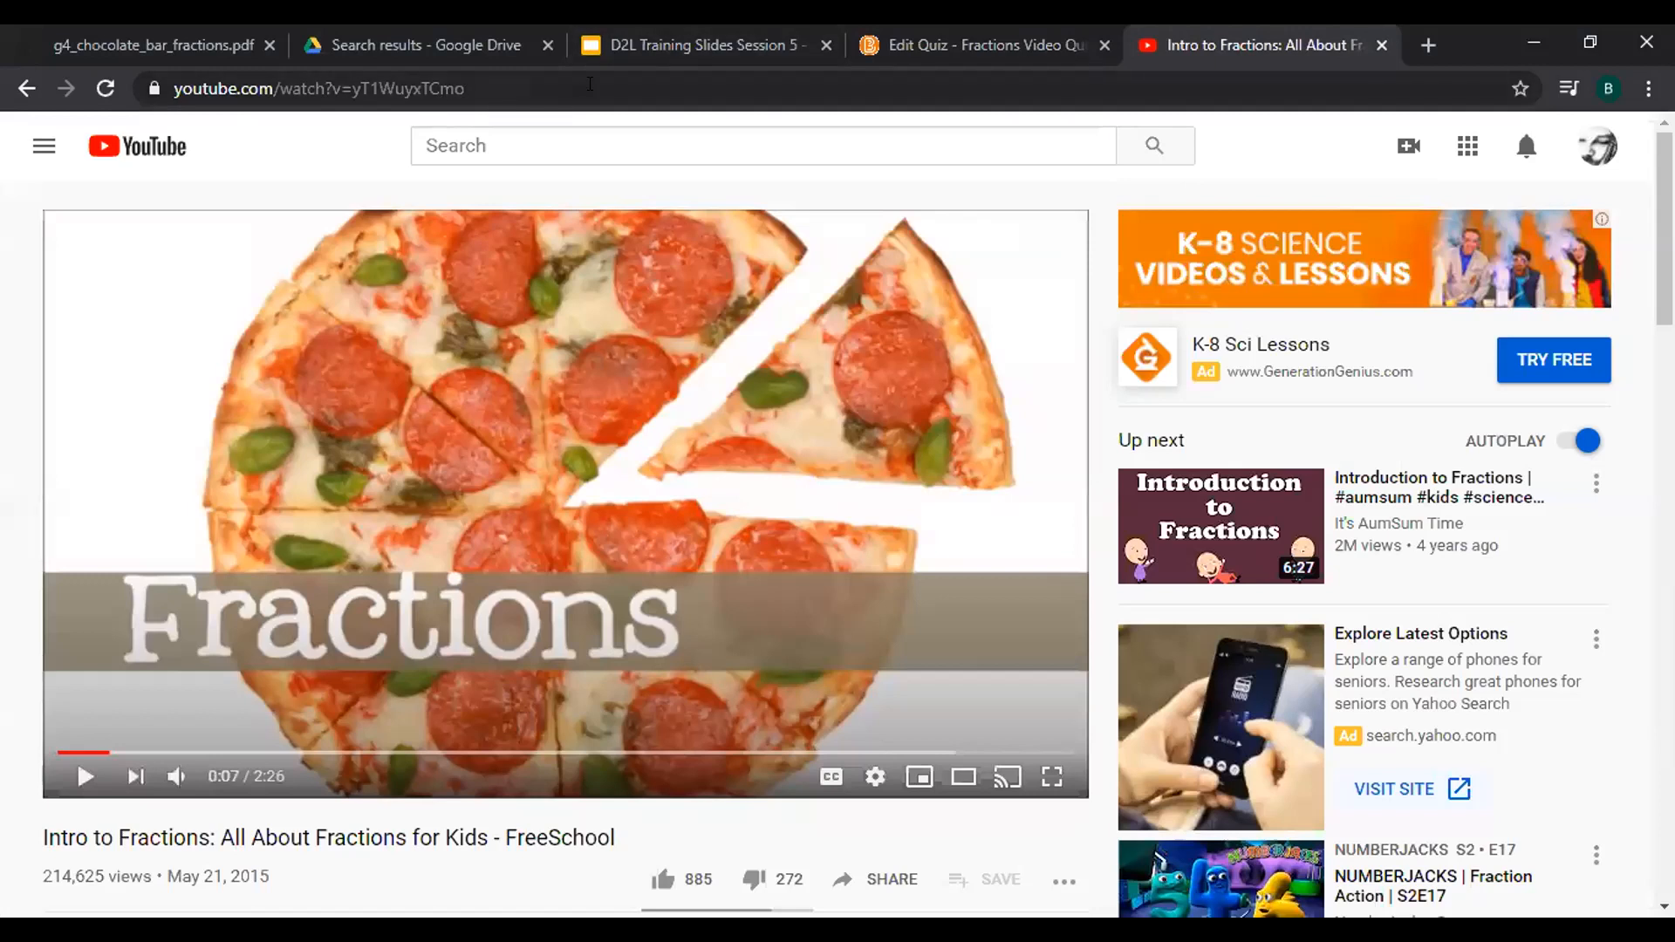
pyautogui.moveTo(517, 84); pyautogui.dragTo(141, 48)
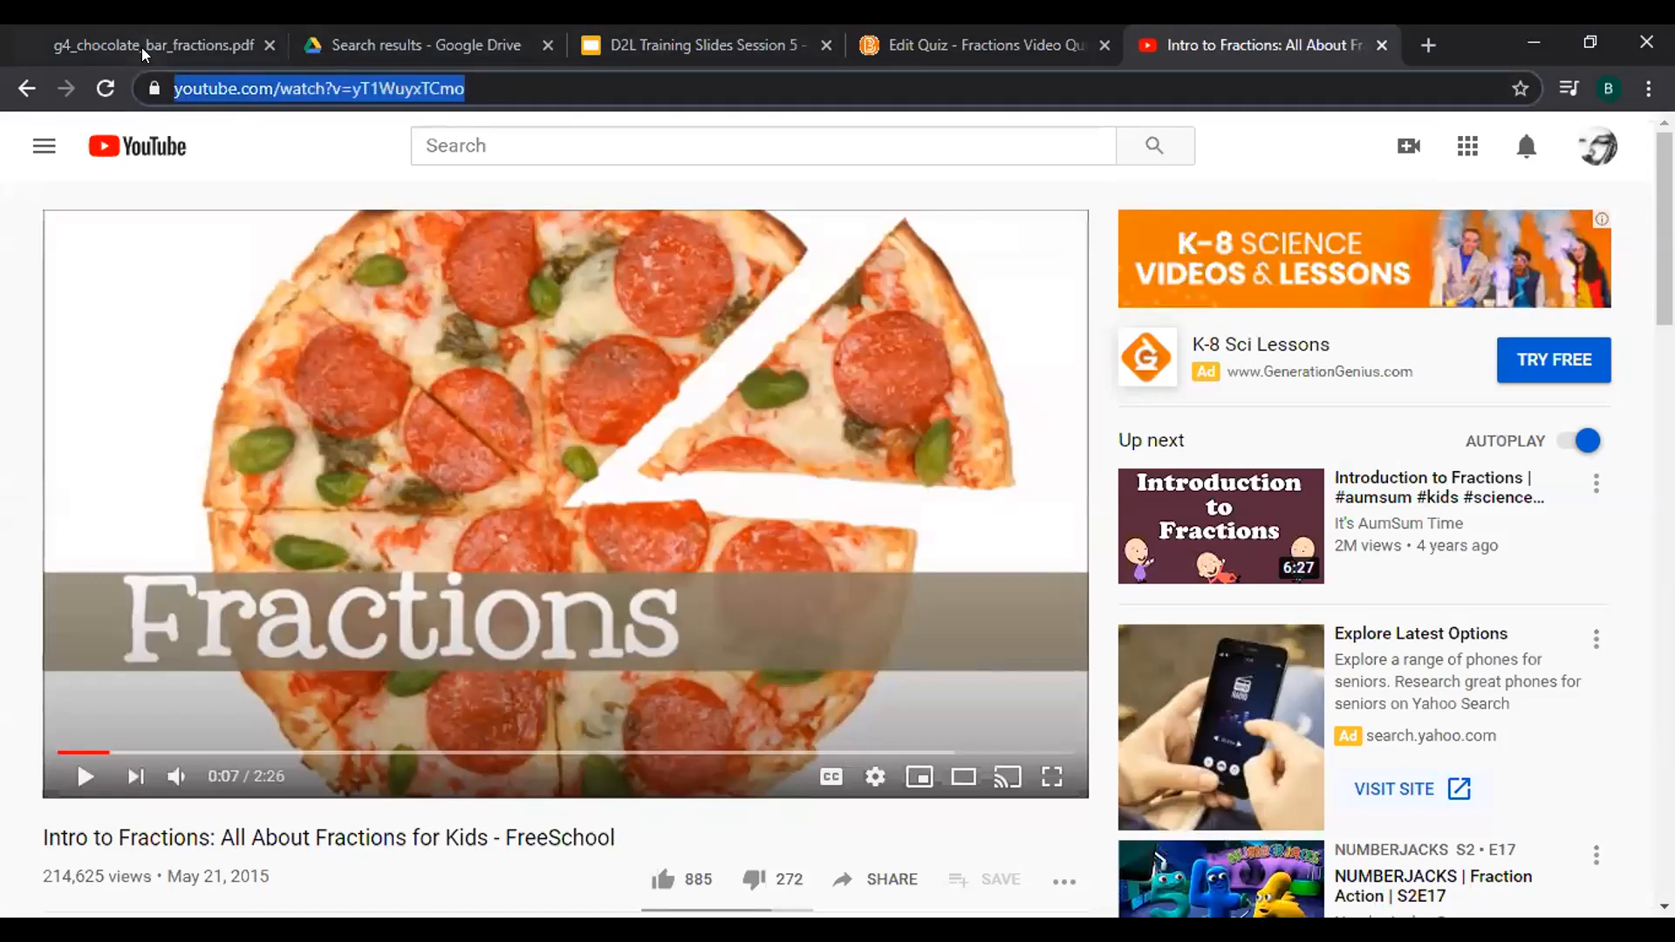
pyautogui.rightClick(207, 87)
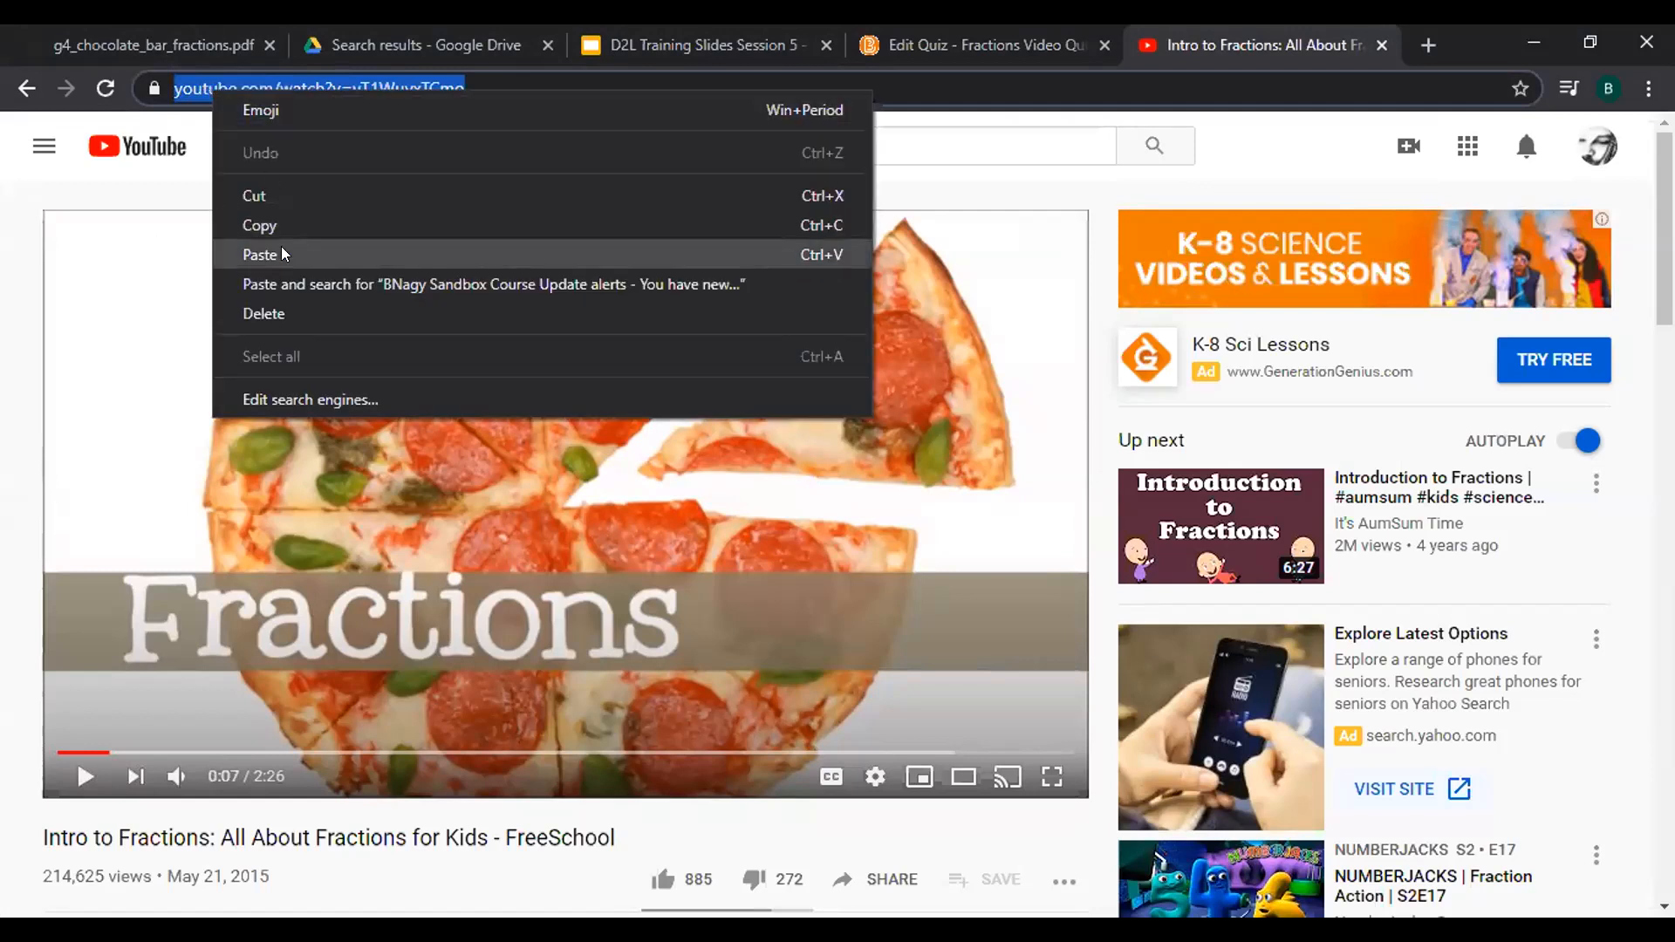
pyautogui.click(281, 219)
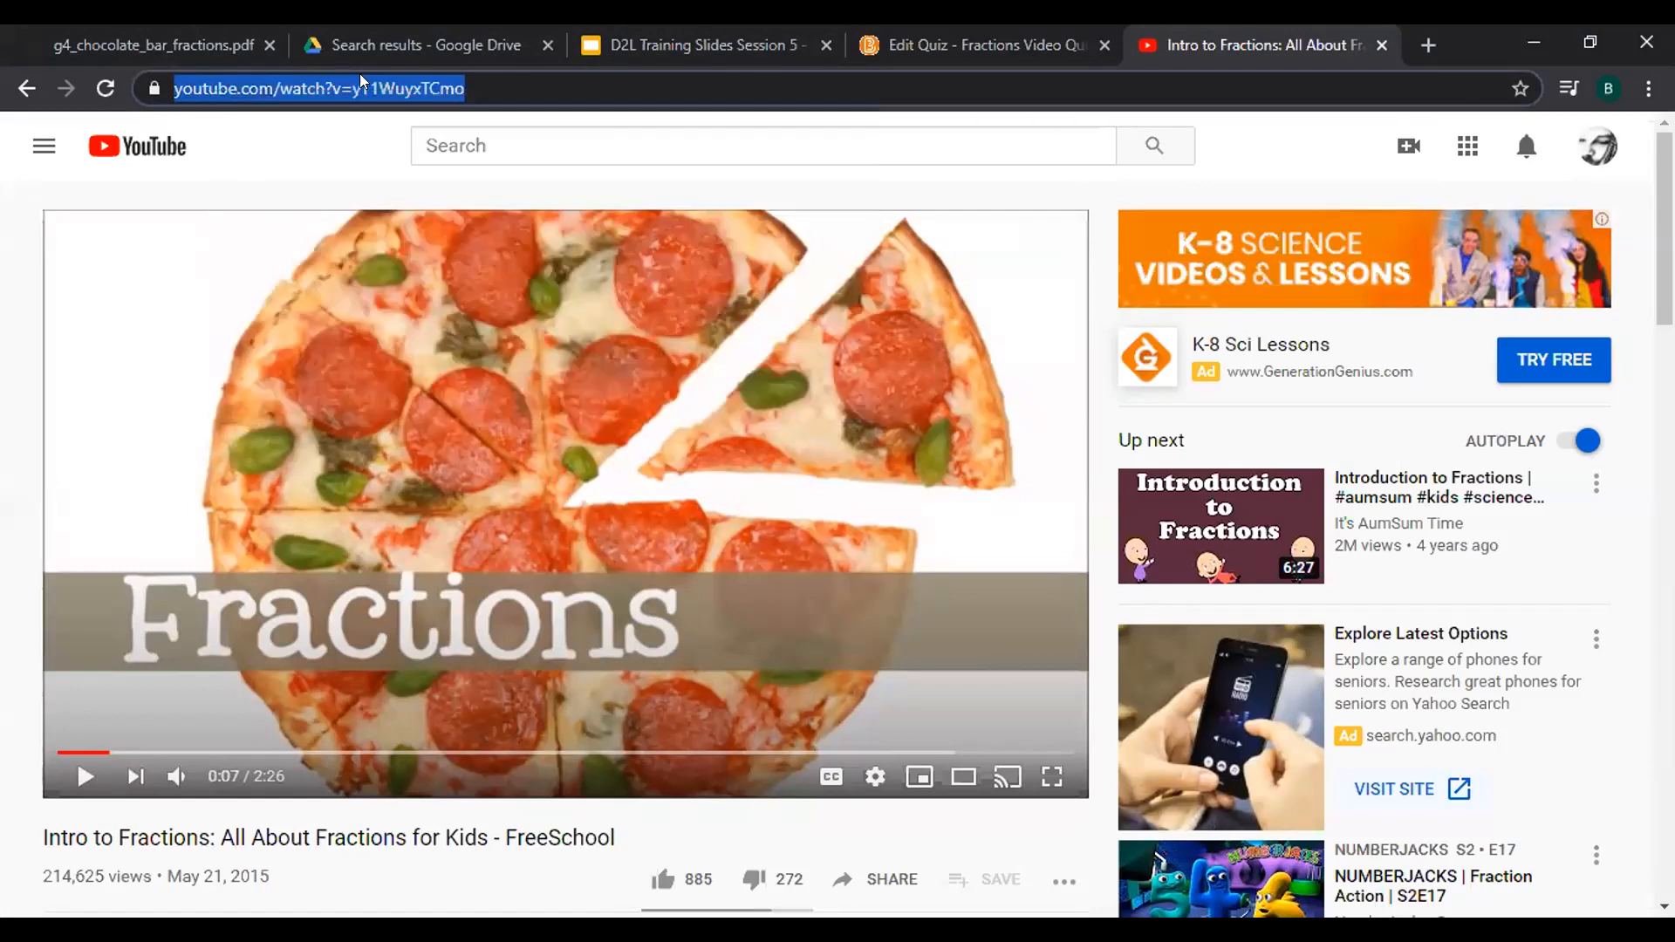
pyautogui.click(932, 32)
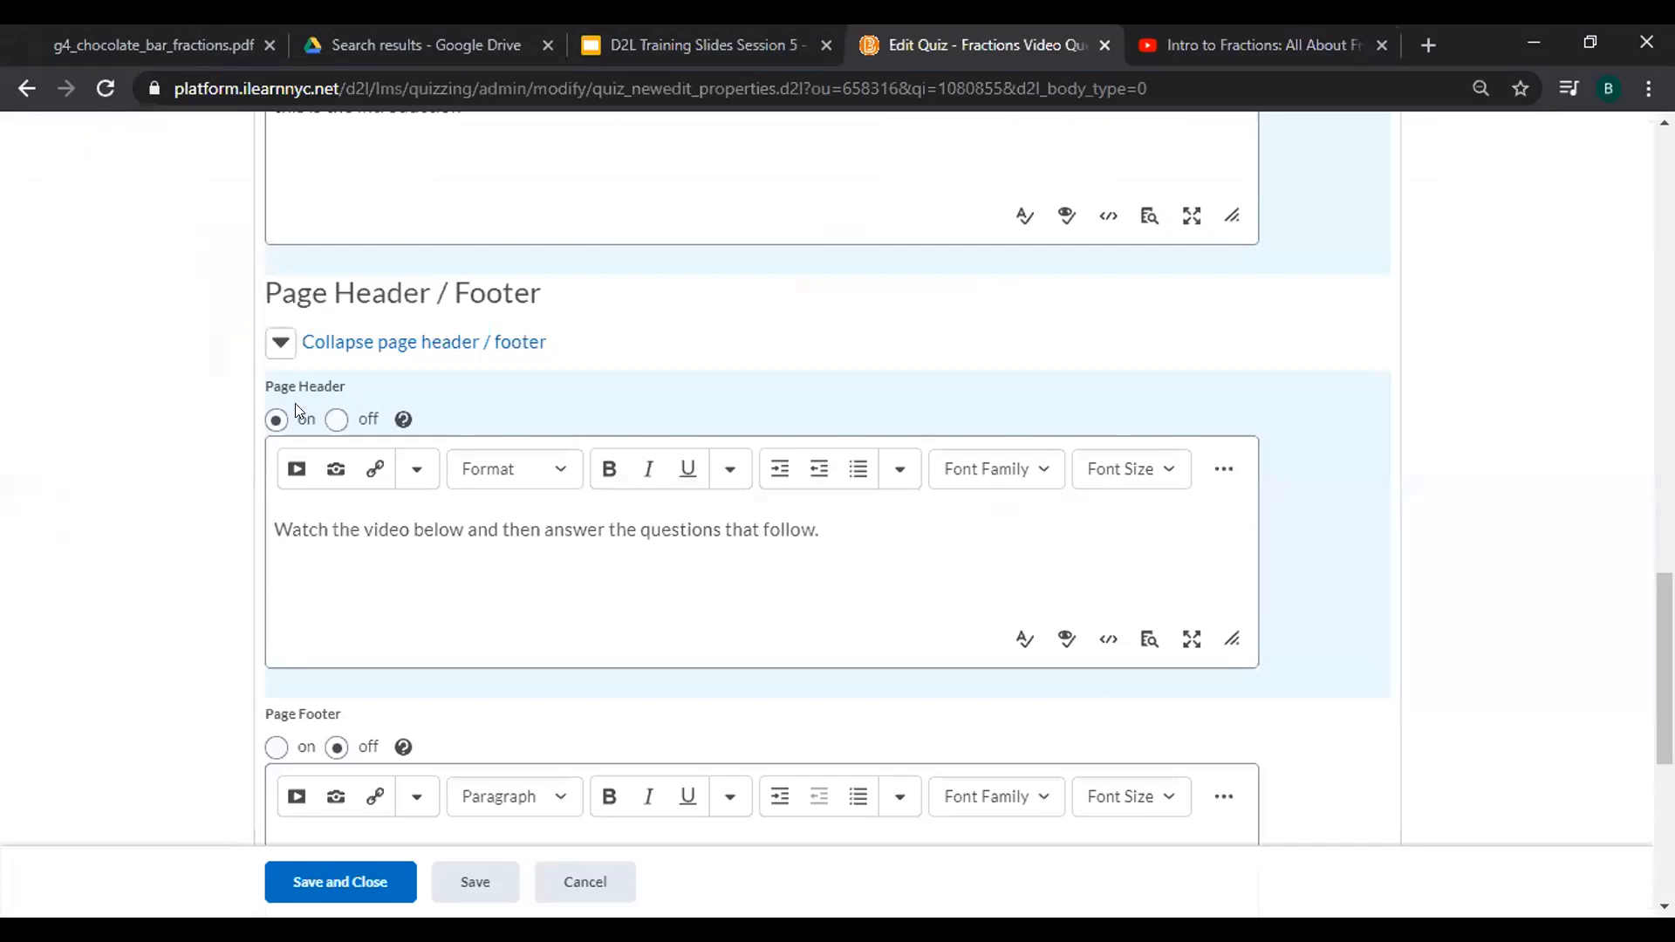
# Insert the pasted YouTube link as an embedded video below the header sentence.
pyautogui.click(297, 470)
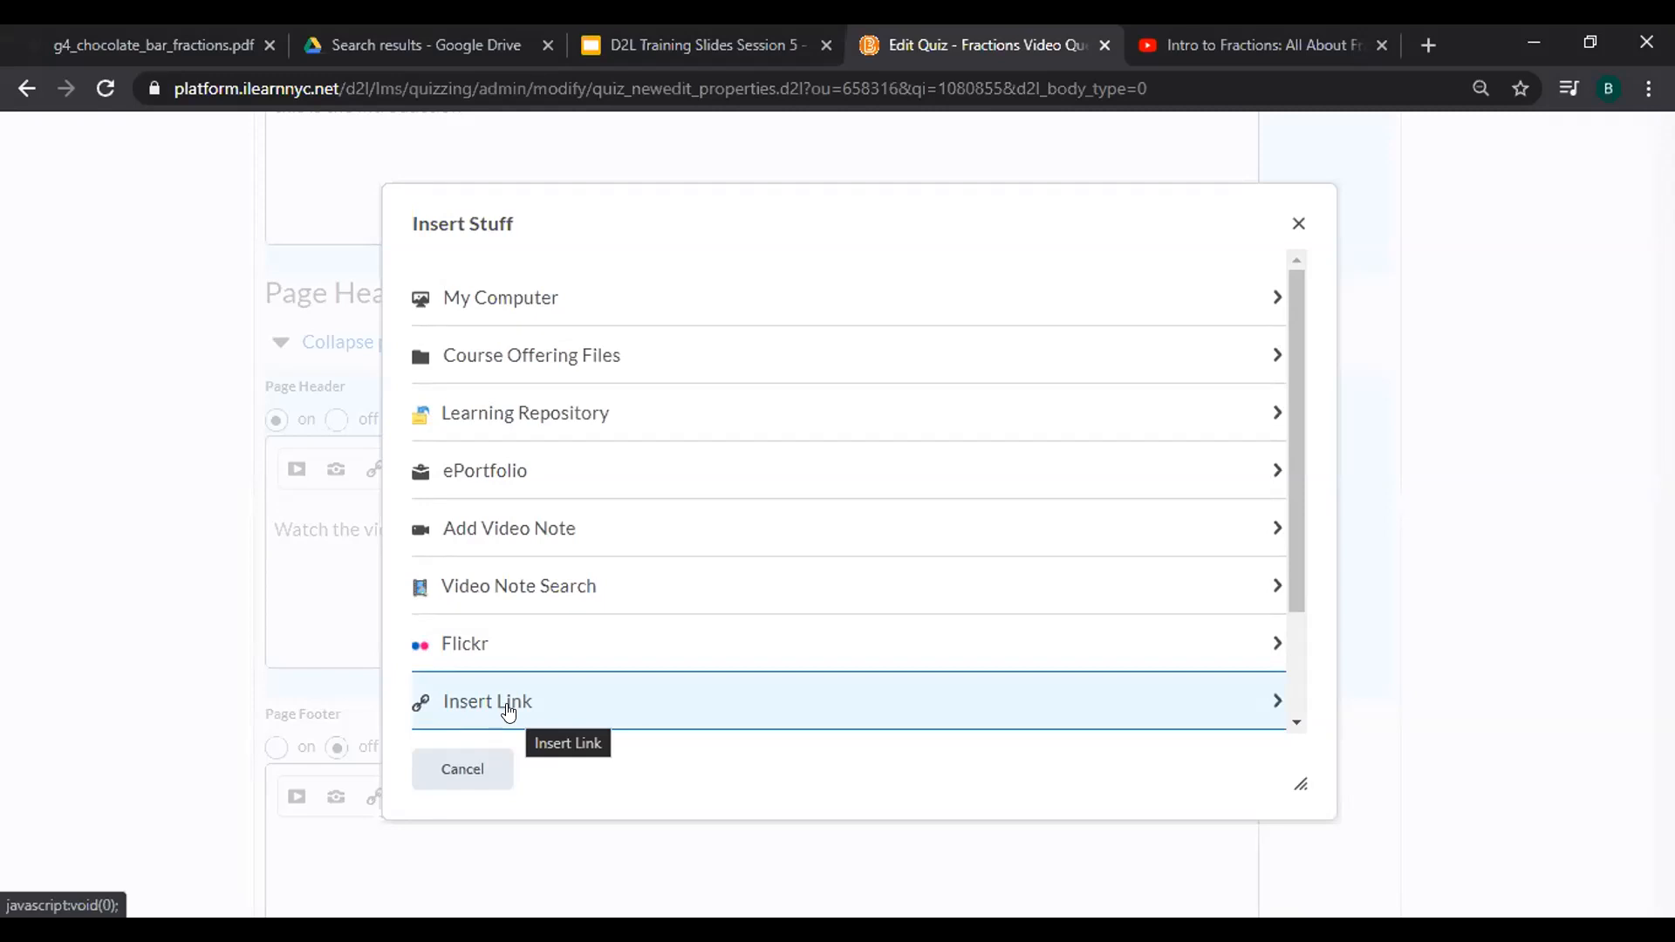
pyautogui.scroll(-2, 508, 713)
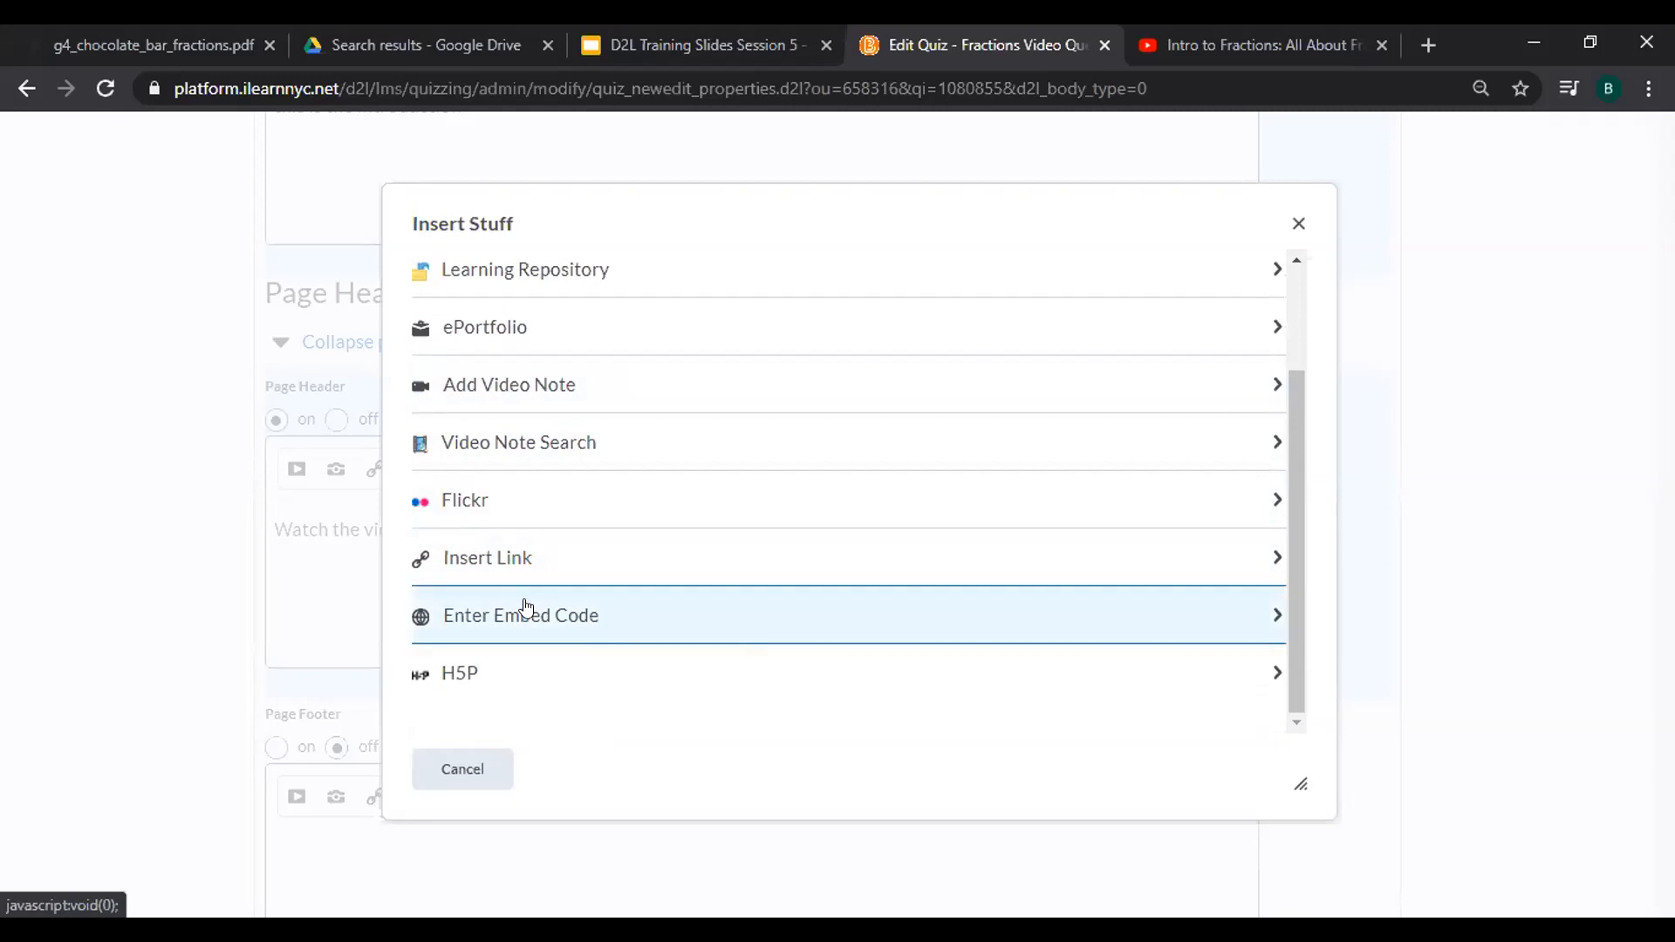
pyautogui.click(556, 560)
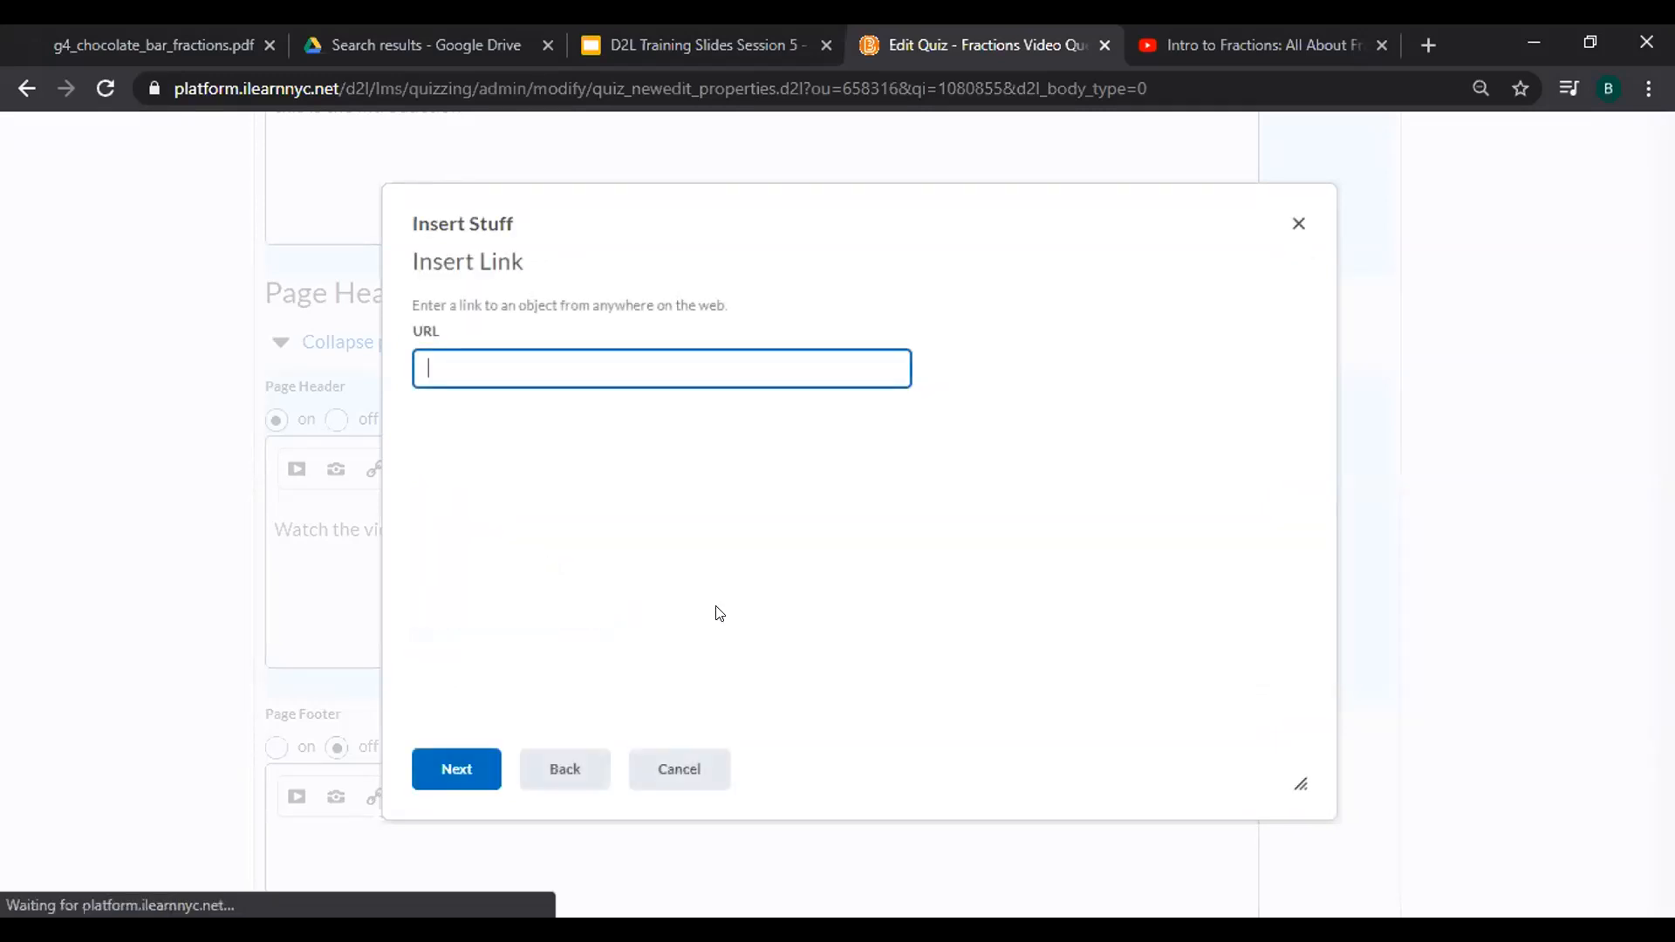
pyautogui.rightClick(489, 368)
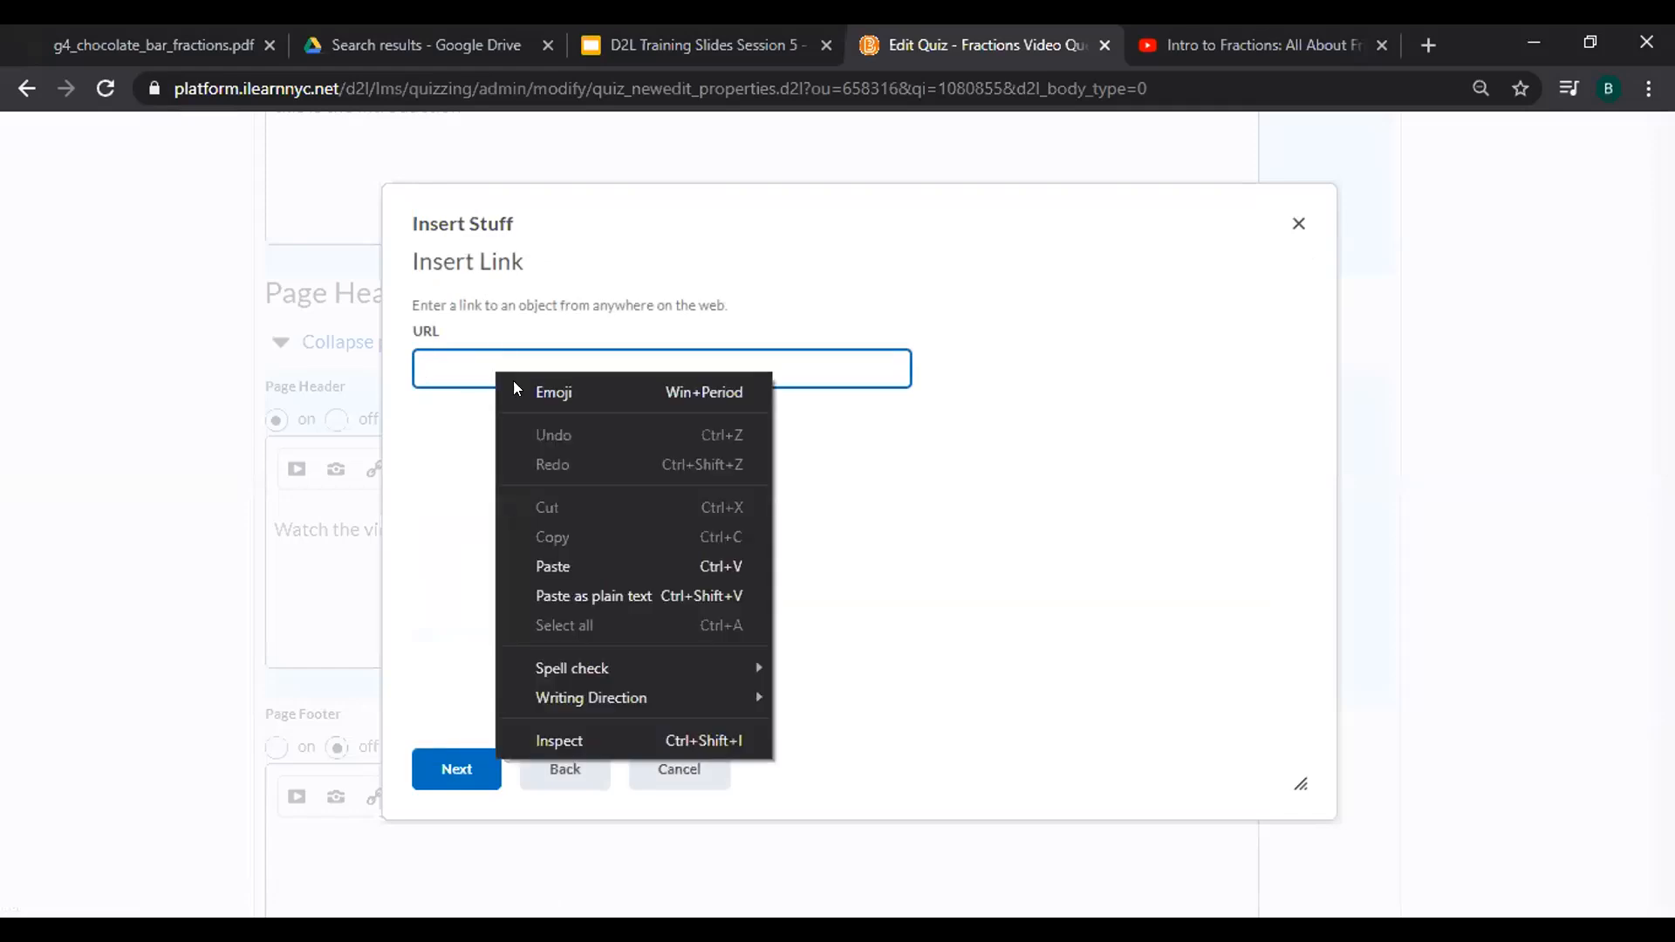
pyautogui.click(577, 558)
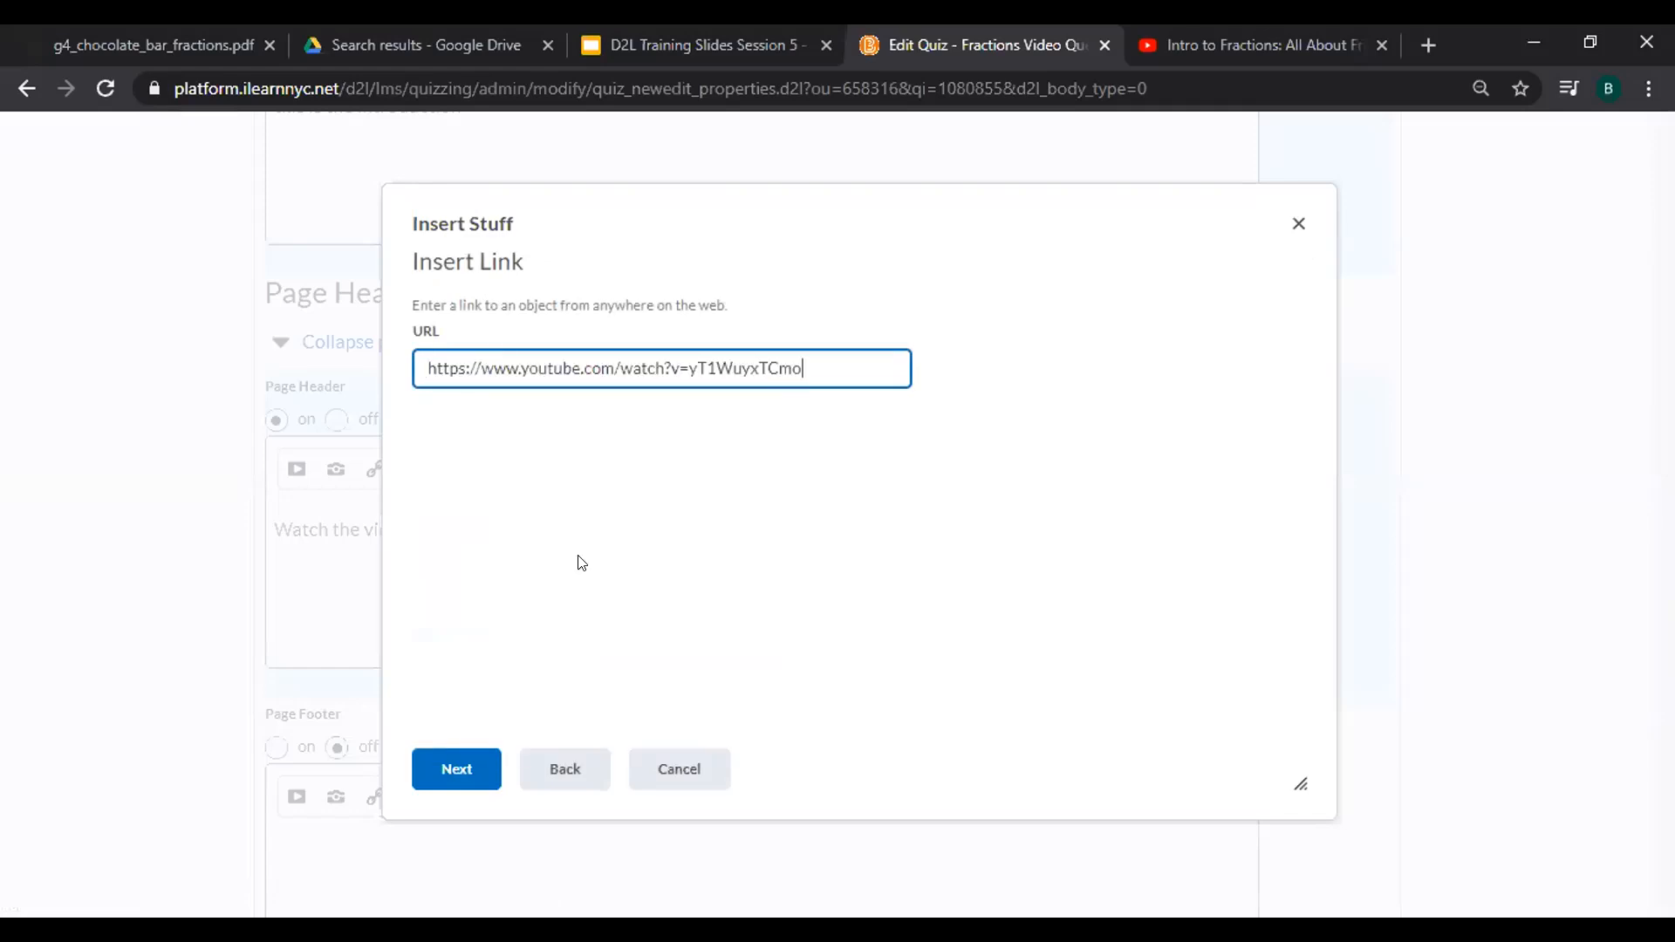
pyautogui.click(439, 764)
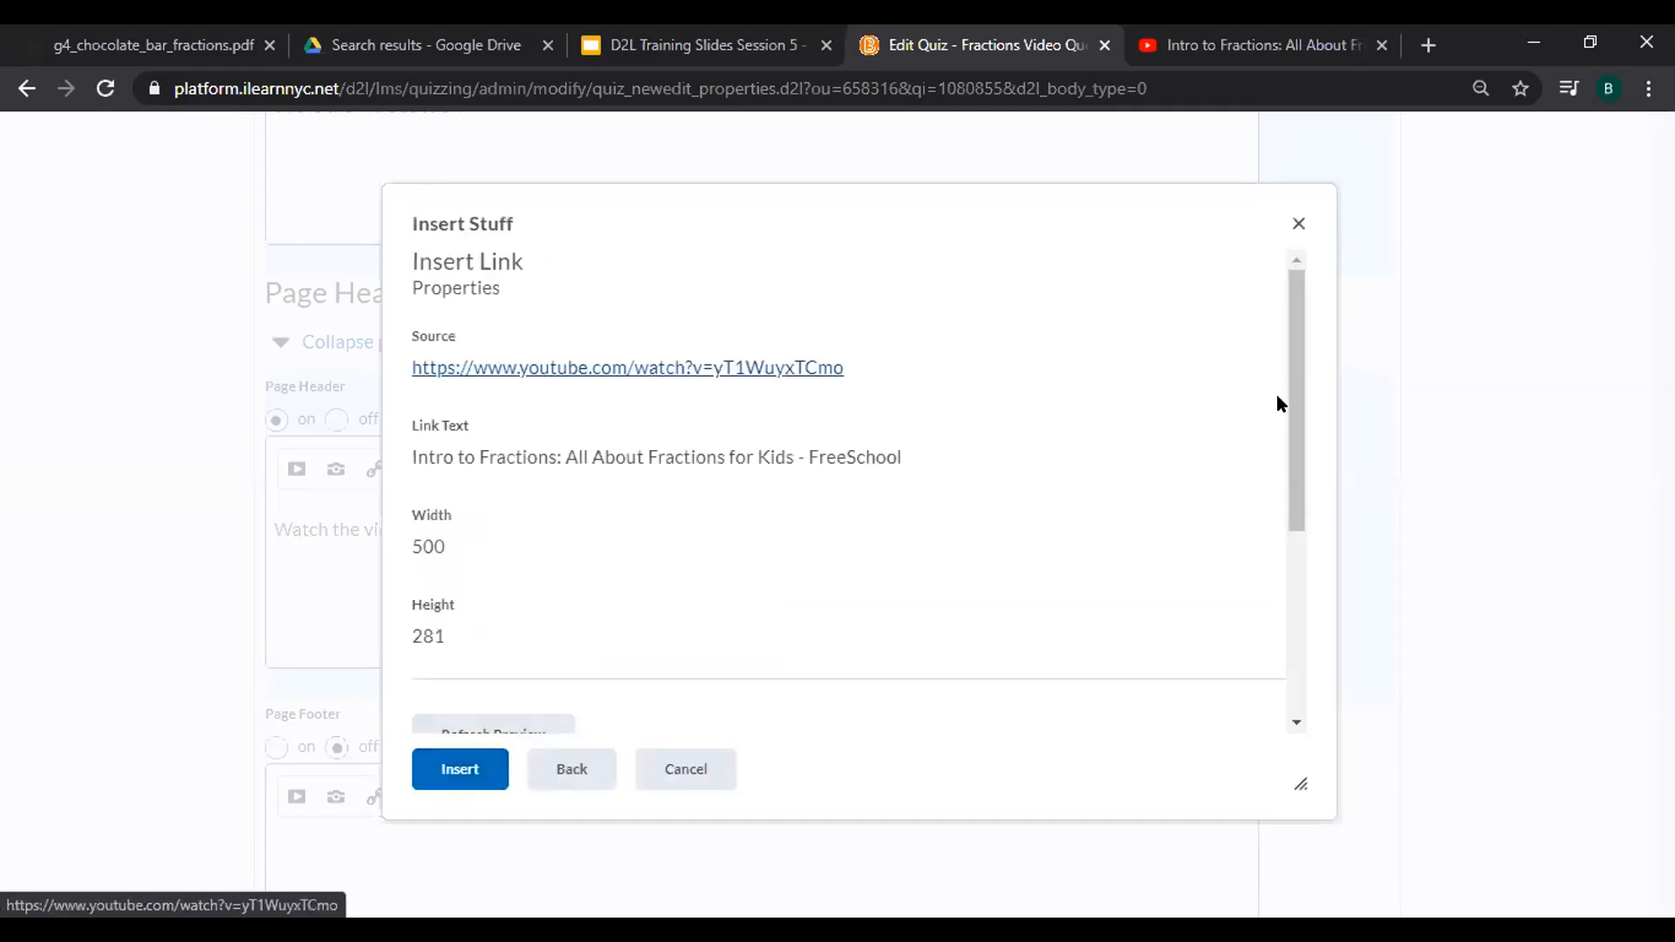
pyautogui.moveTo(1294, 442); pyautogui.dragTo(1297, 609)
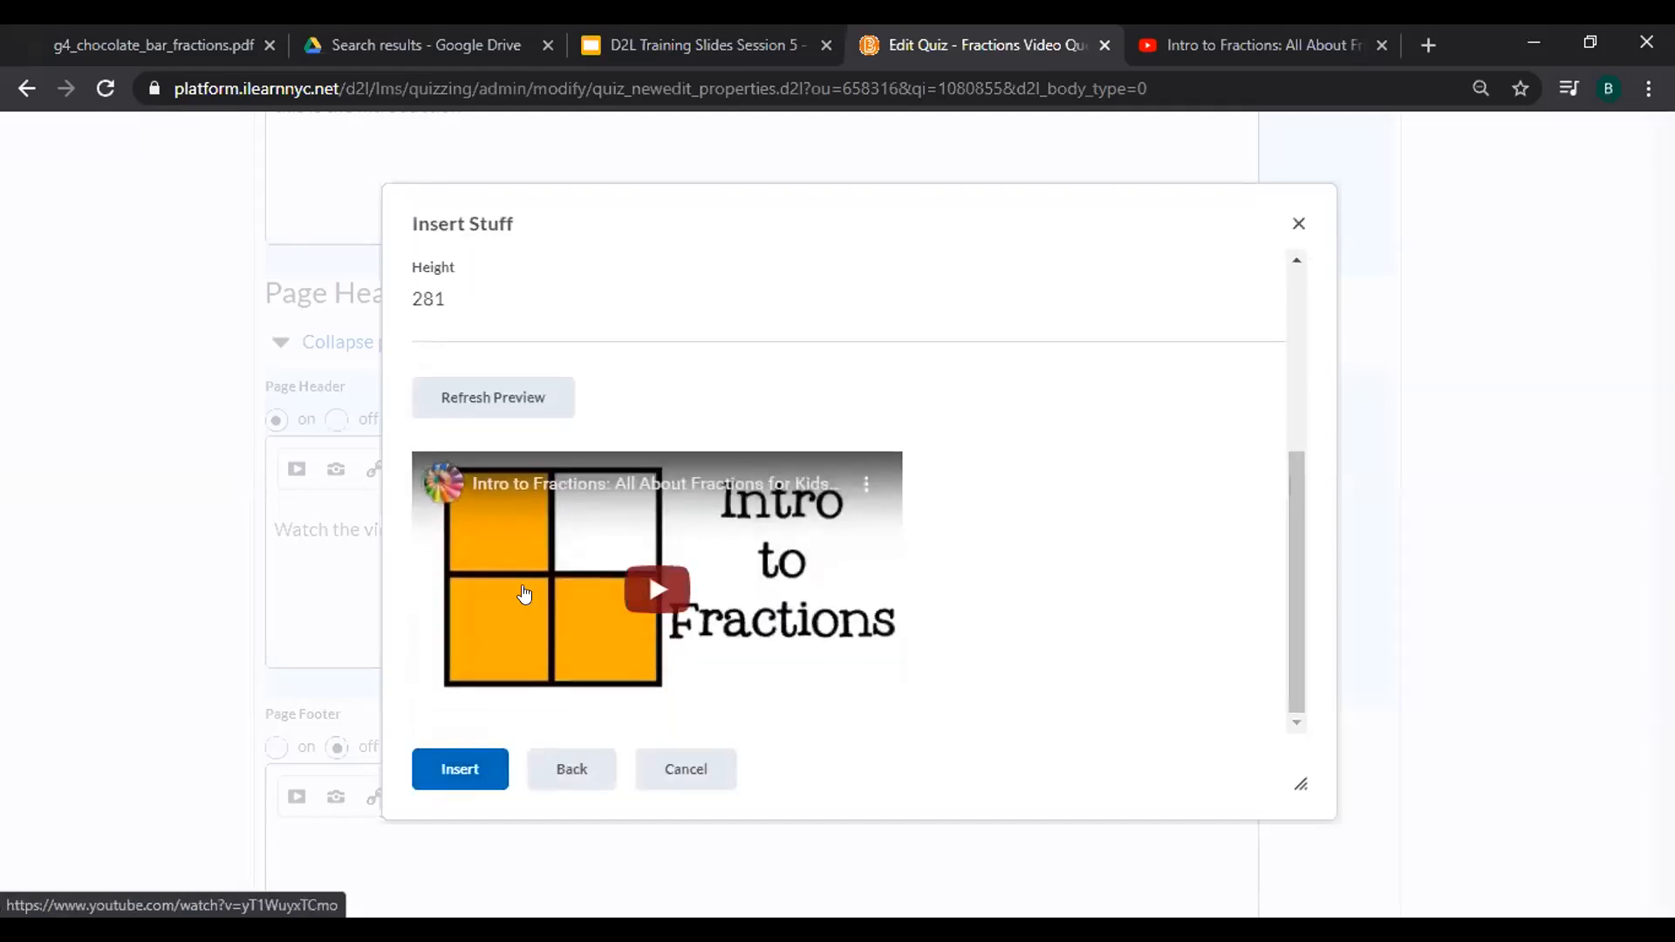
pyautogui.click(470, 765)
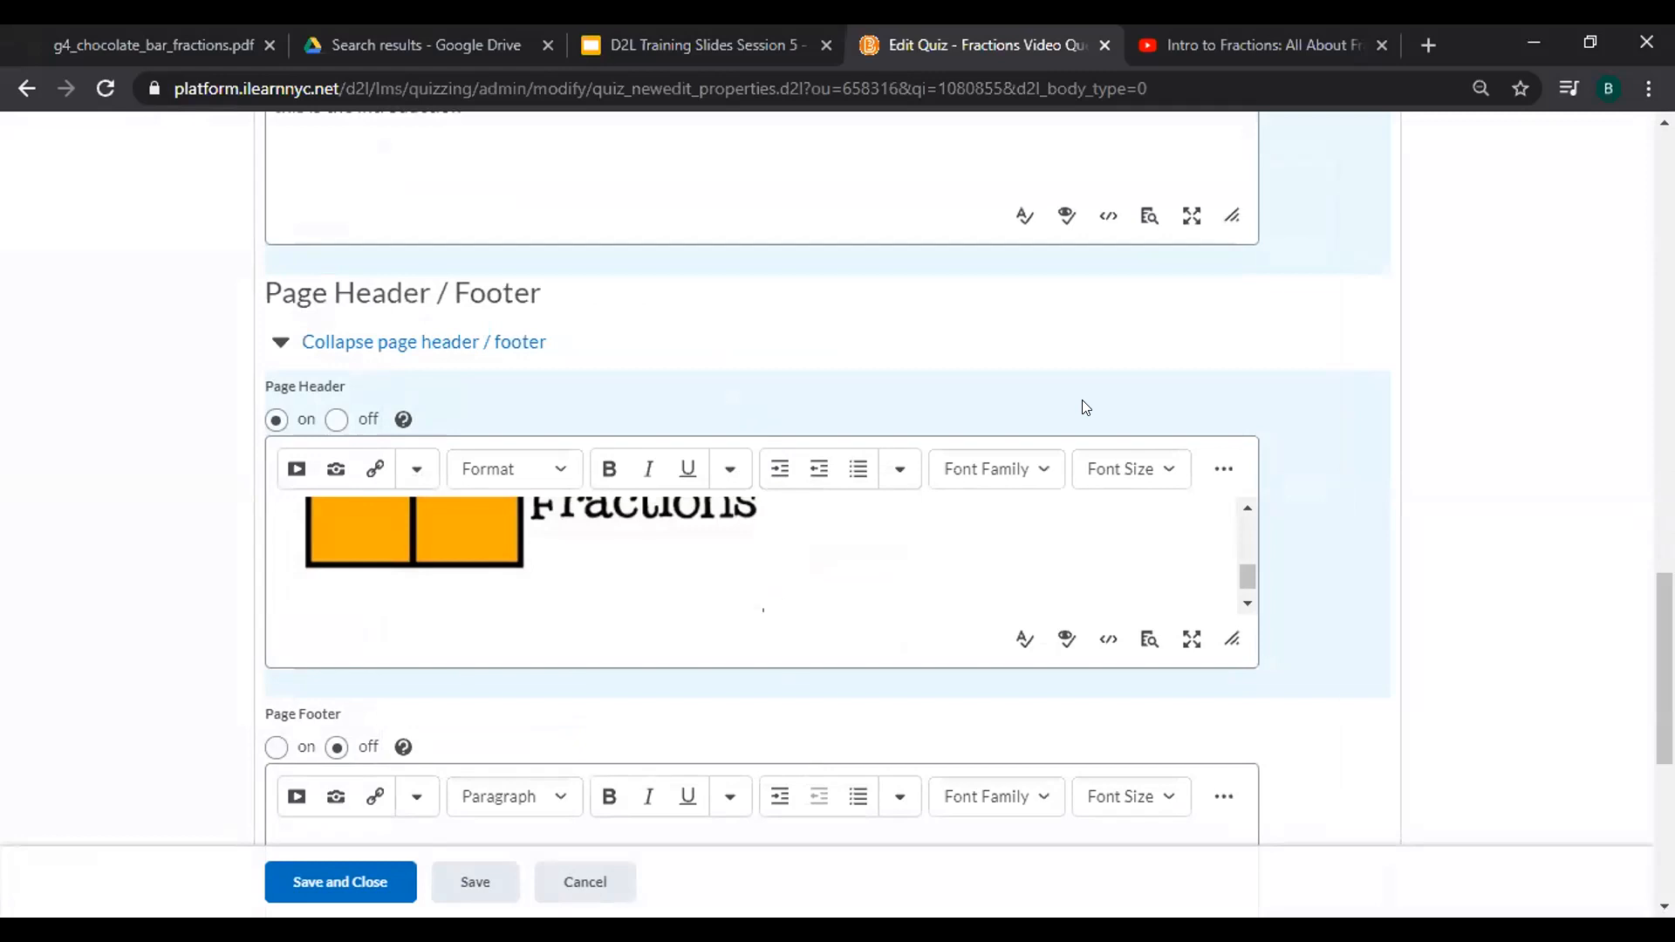
pyautogui.scroll(-3, 1084, 406)
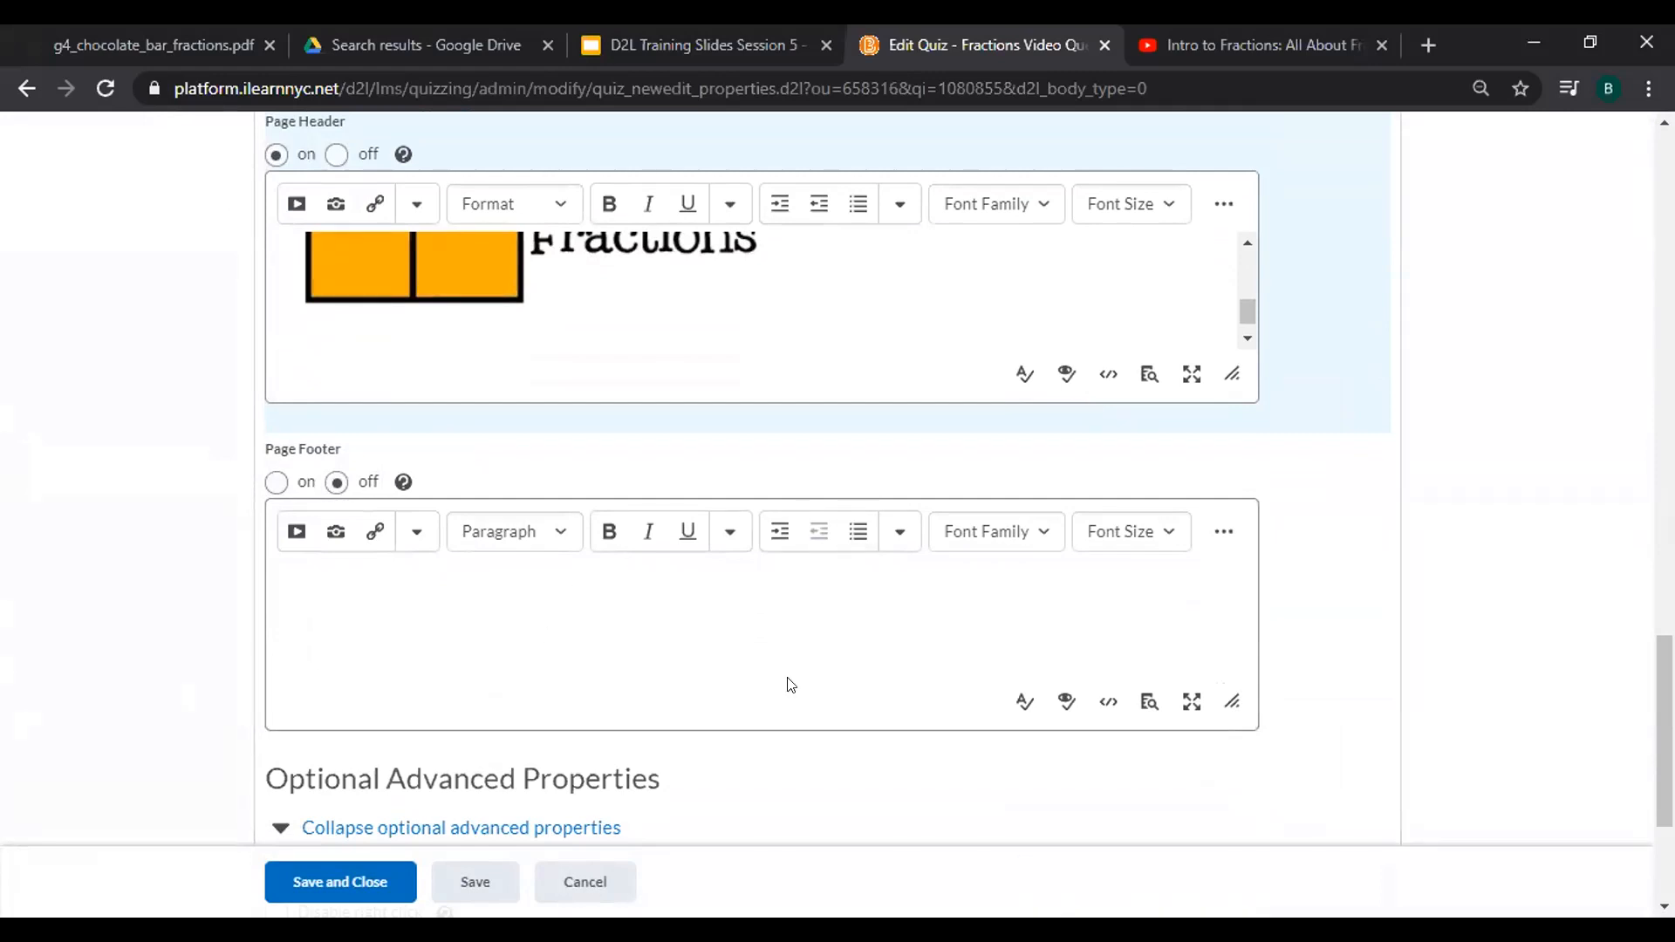
pyautogui.scroll(-3, 789, 685)
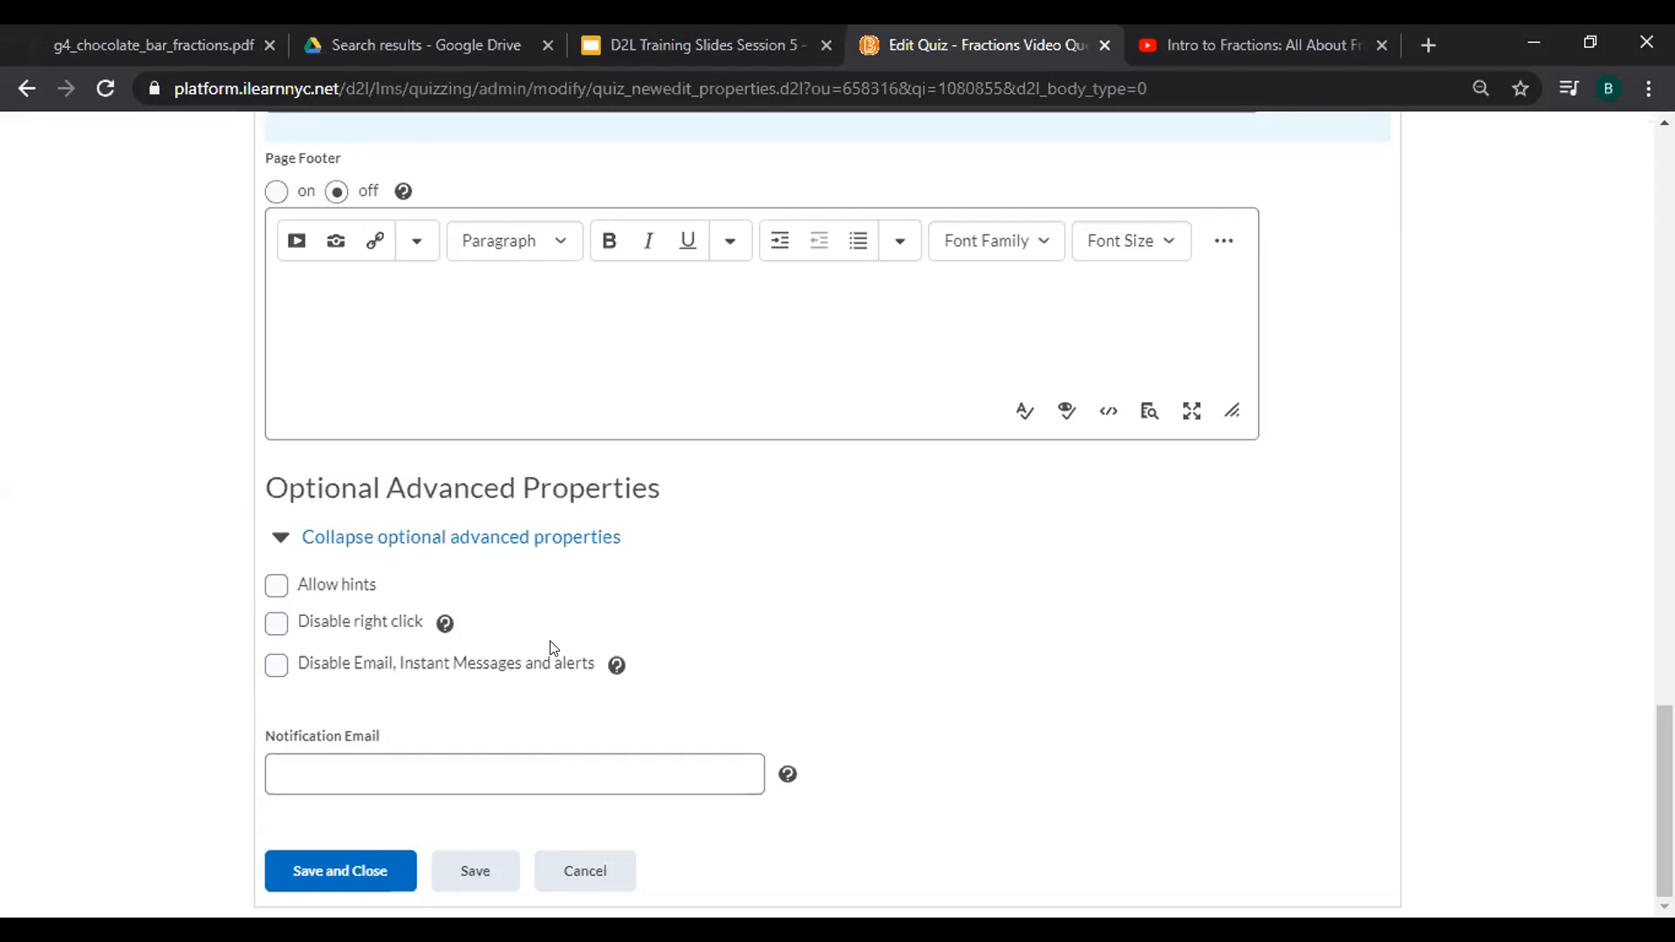
pyautogui.scroll(20, 549, 648)
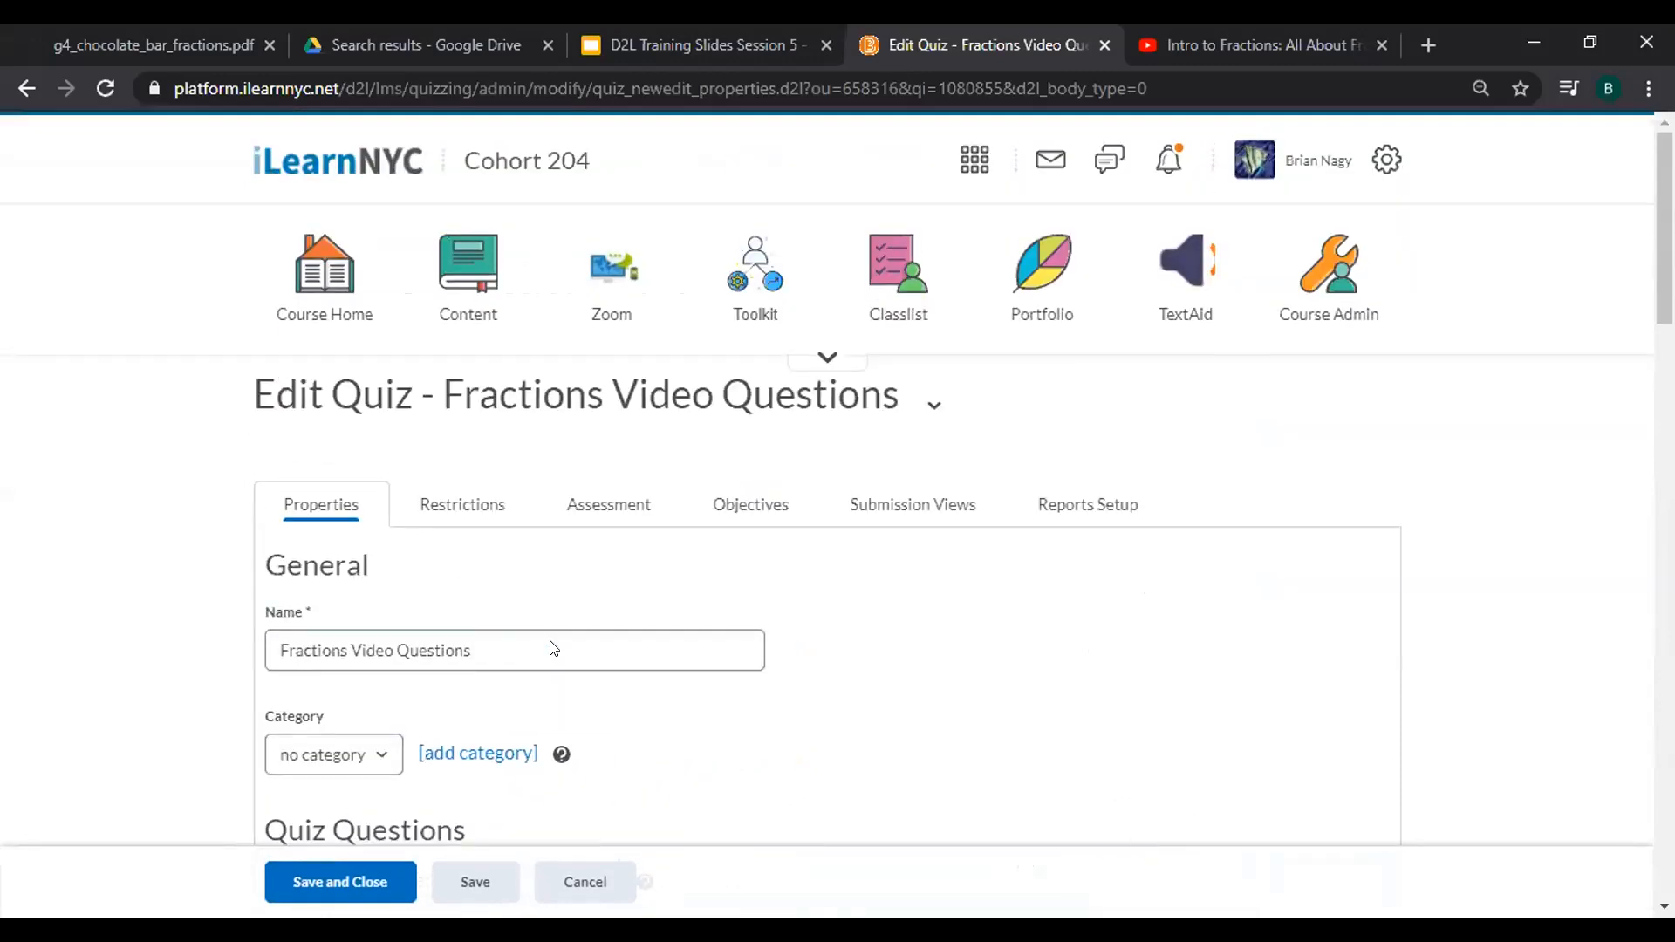
# On the Restrictions tab, give the quiz a due date of September 3, 2020.
pyautogui.click(441, 512)
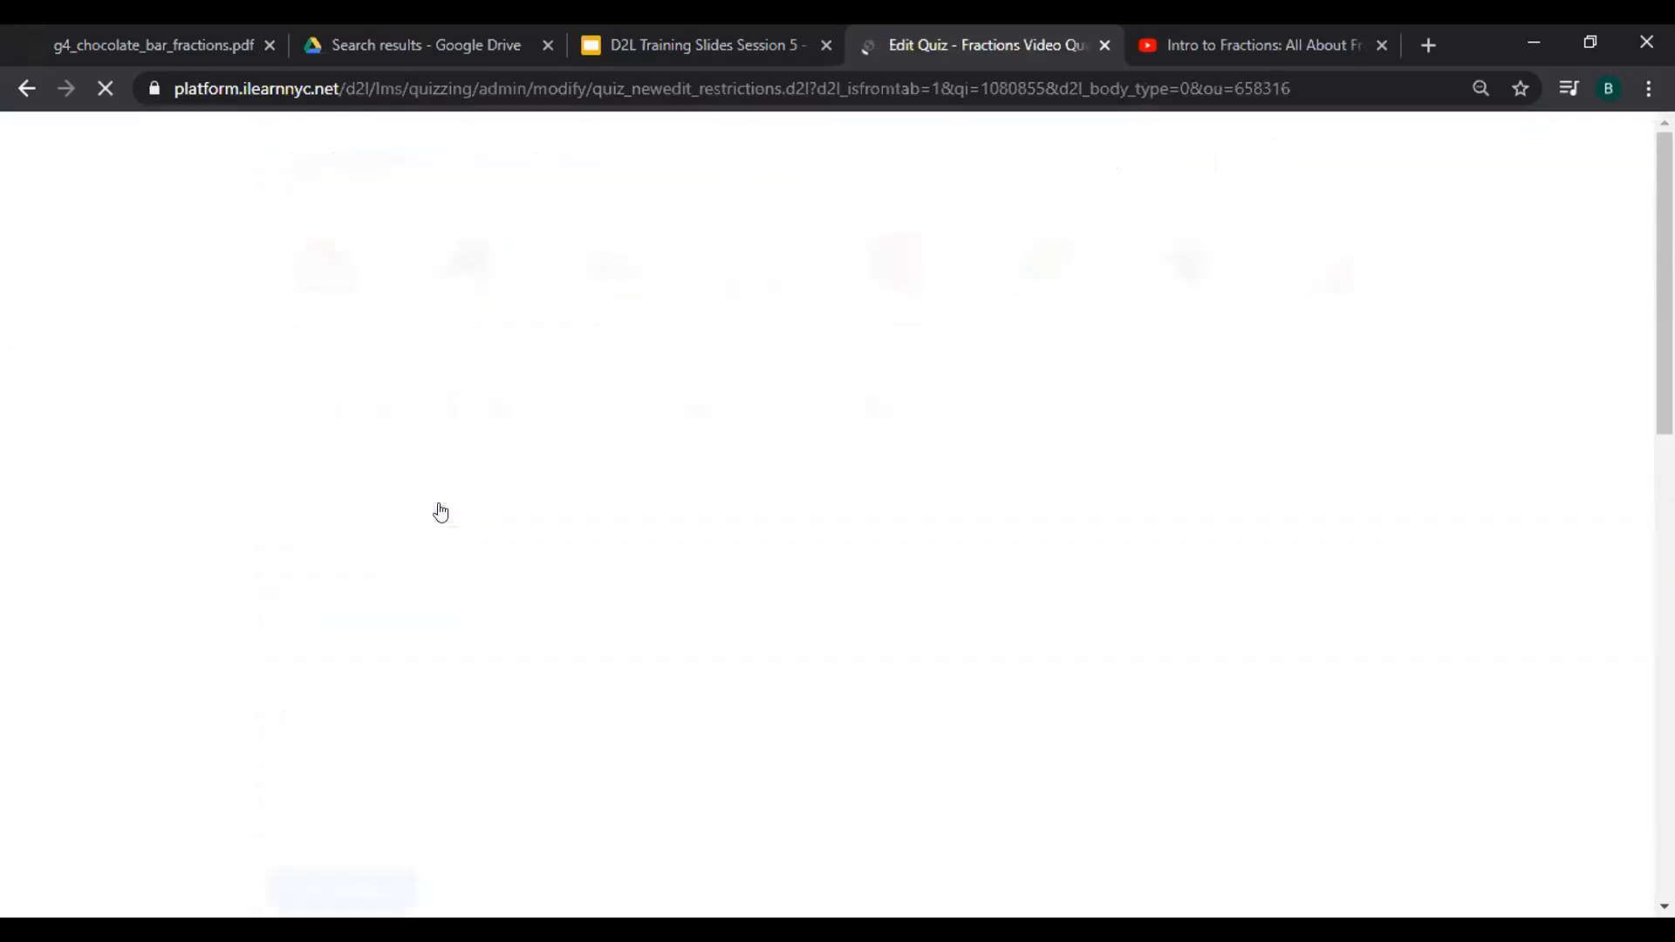
pyautogui.scroll(-3, 441, 512)
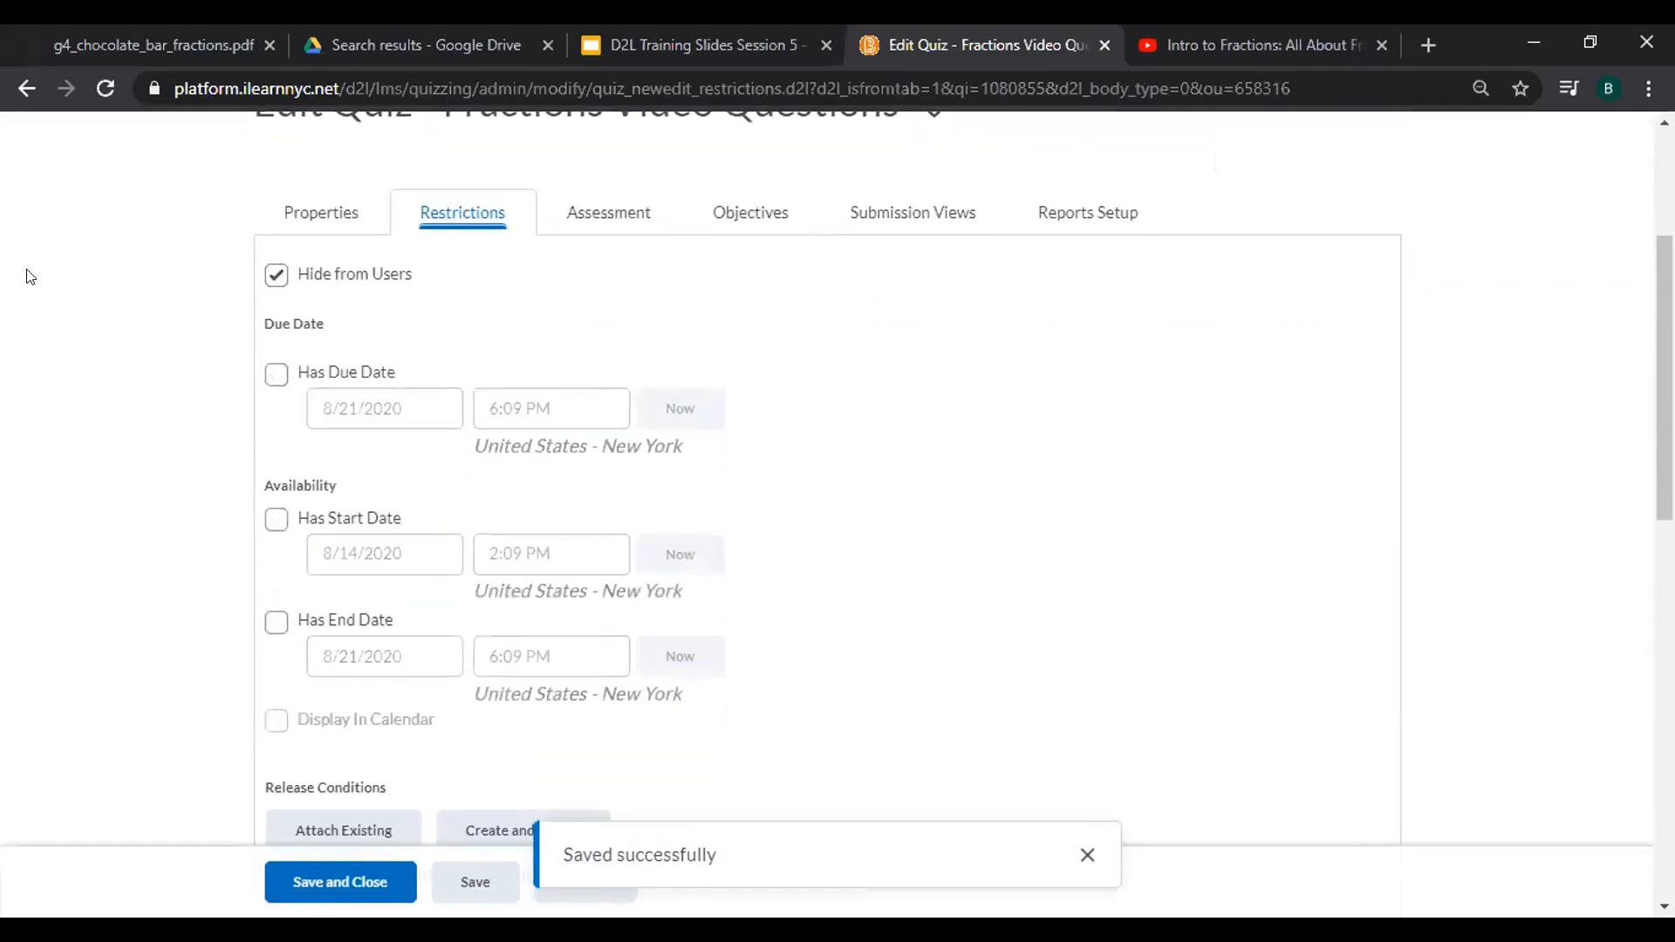
pyautogui.click(276, 276)
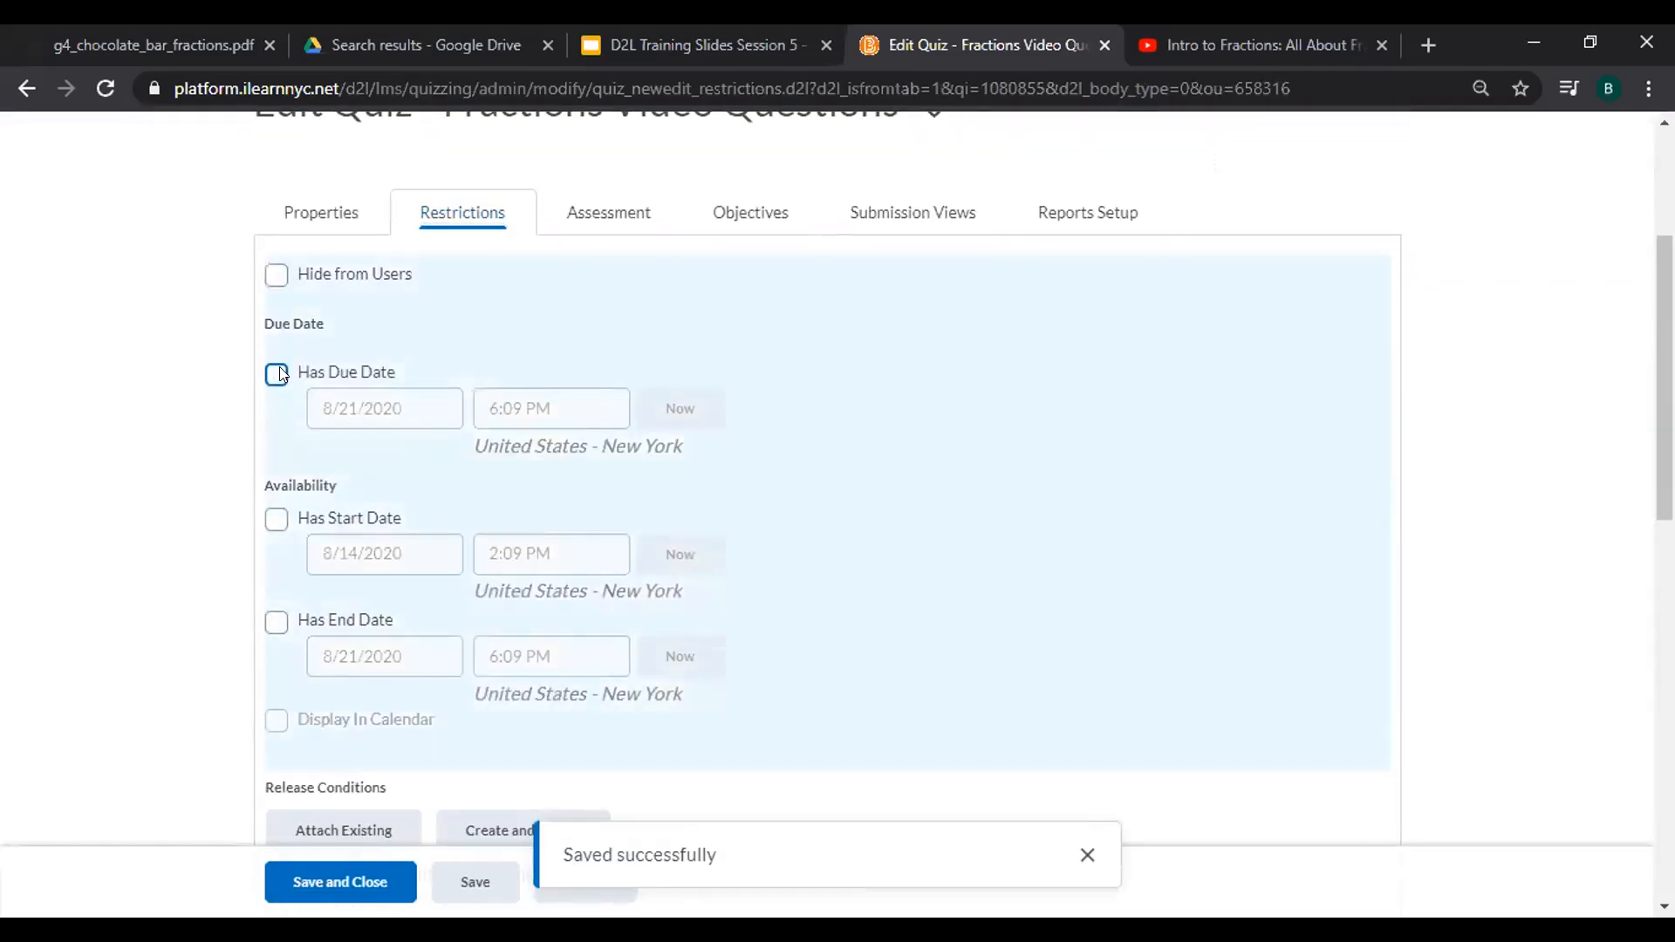
pyautogui.click(276, 373)
pyautogui.click(391, 400)
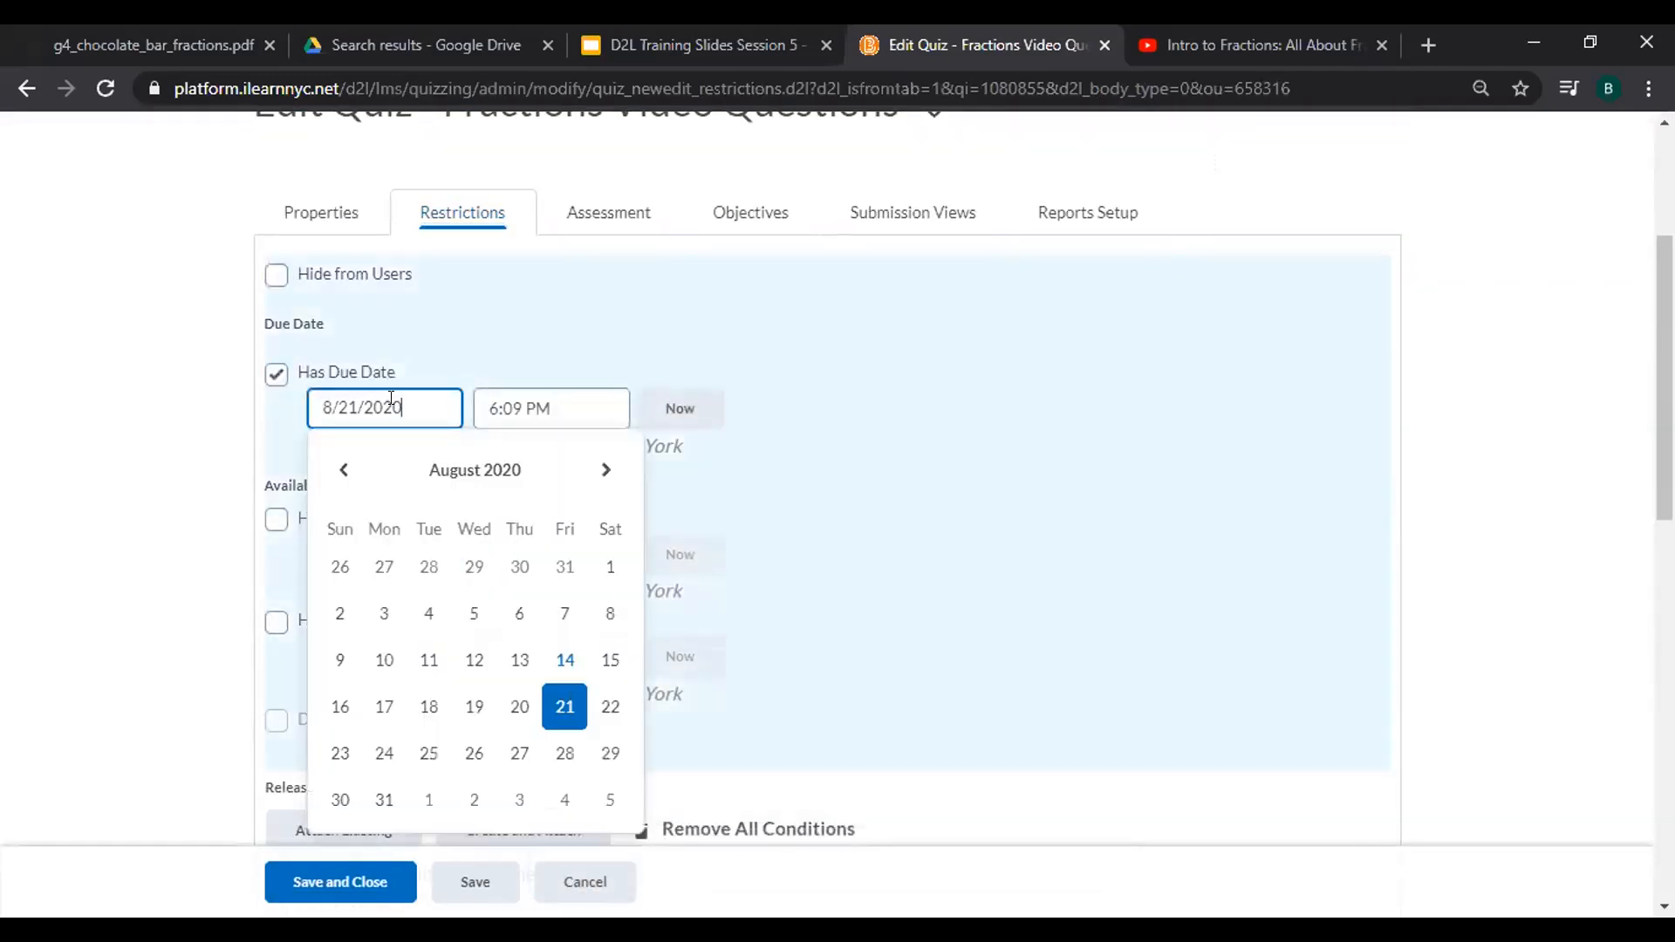
pyautogui.click(519, 799)
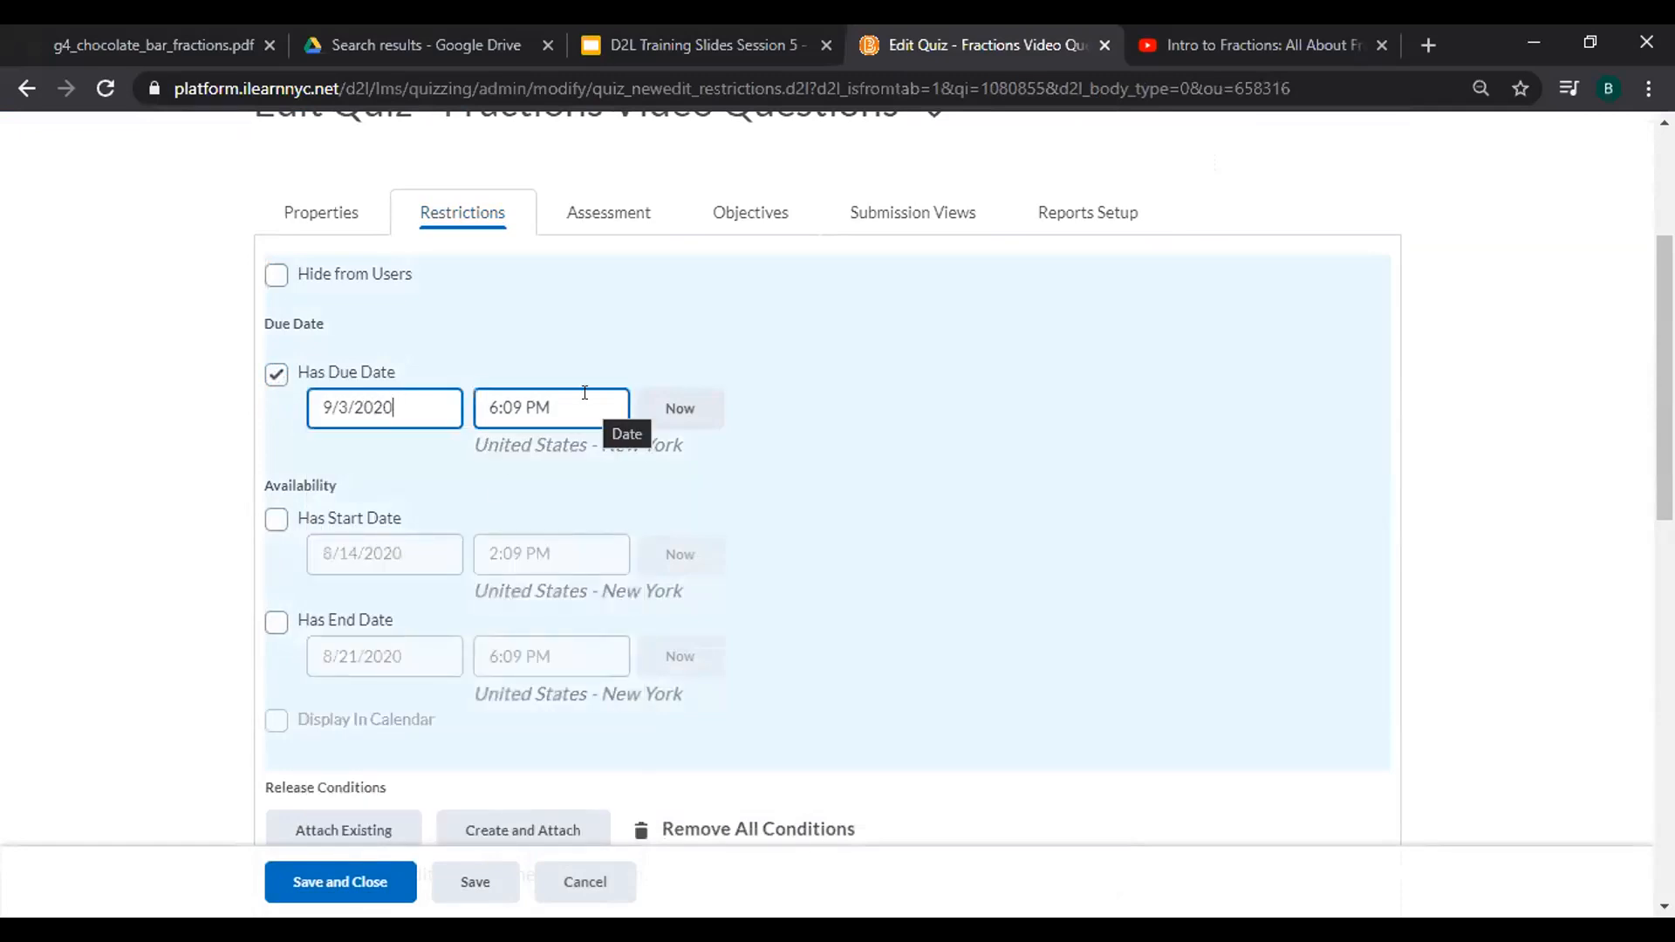
pyautogui.scroll(-2, 1166, 424)
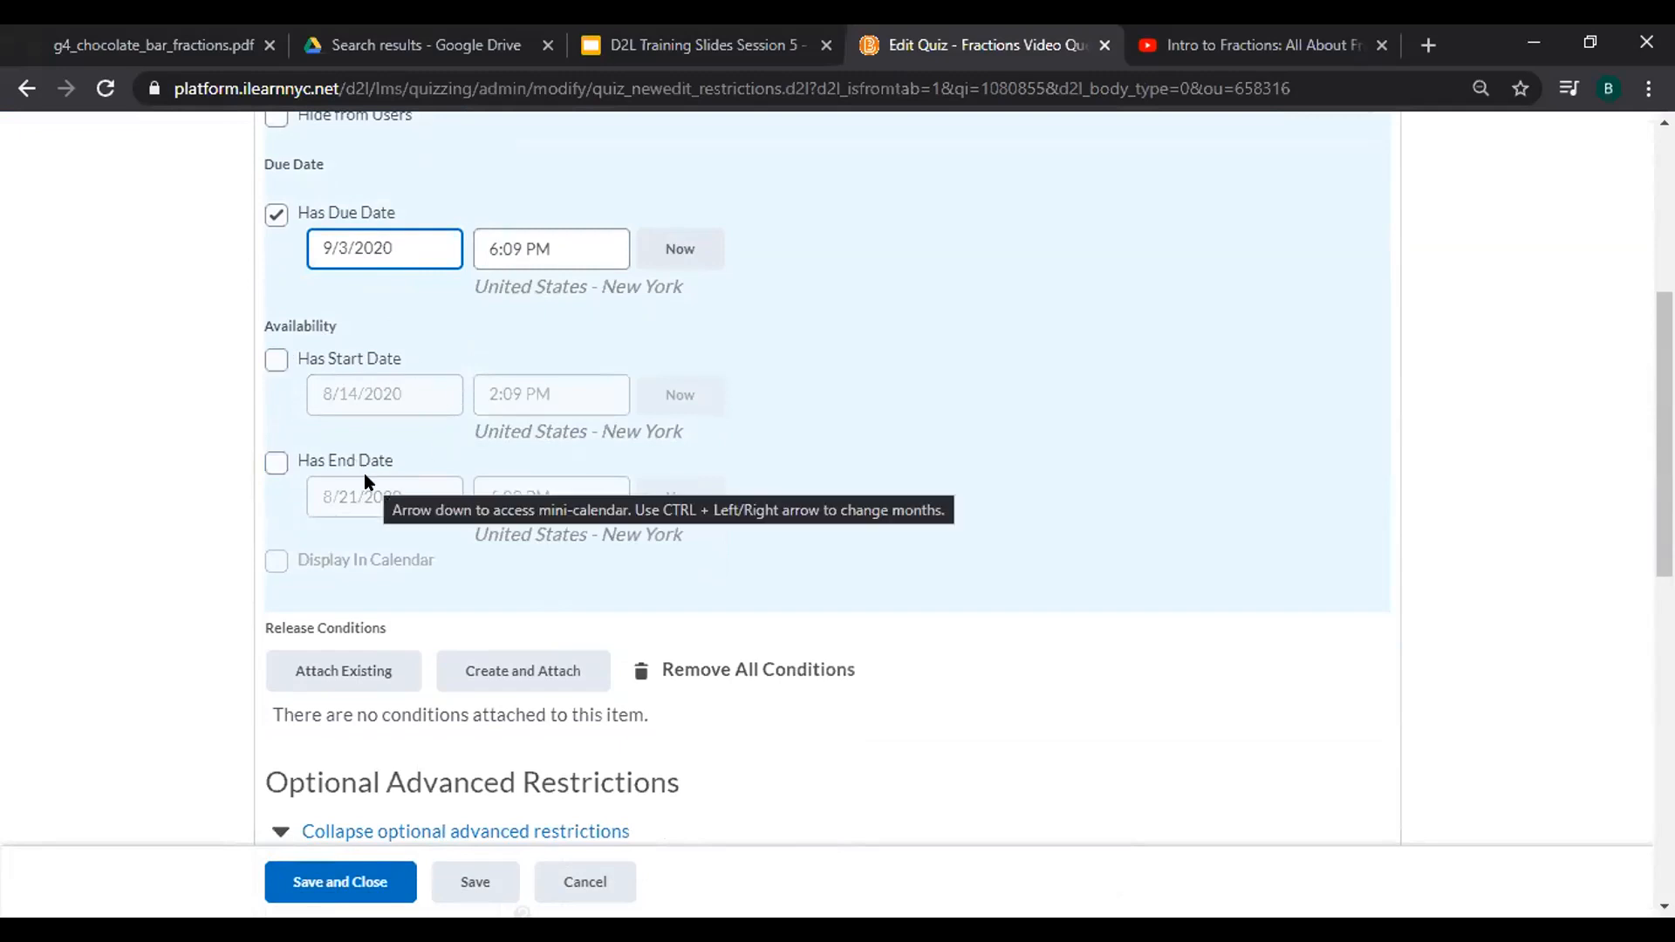
# Briefly enable a start date and calendar display, then clear the start date again.
pyautogui.click(276, 359)
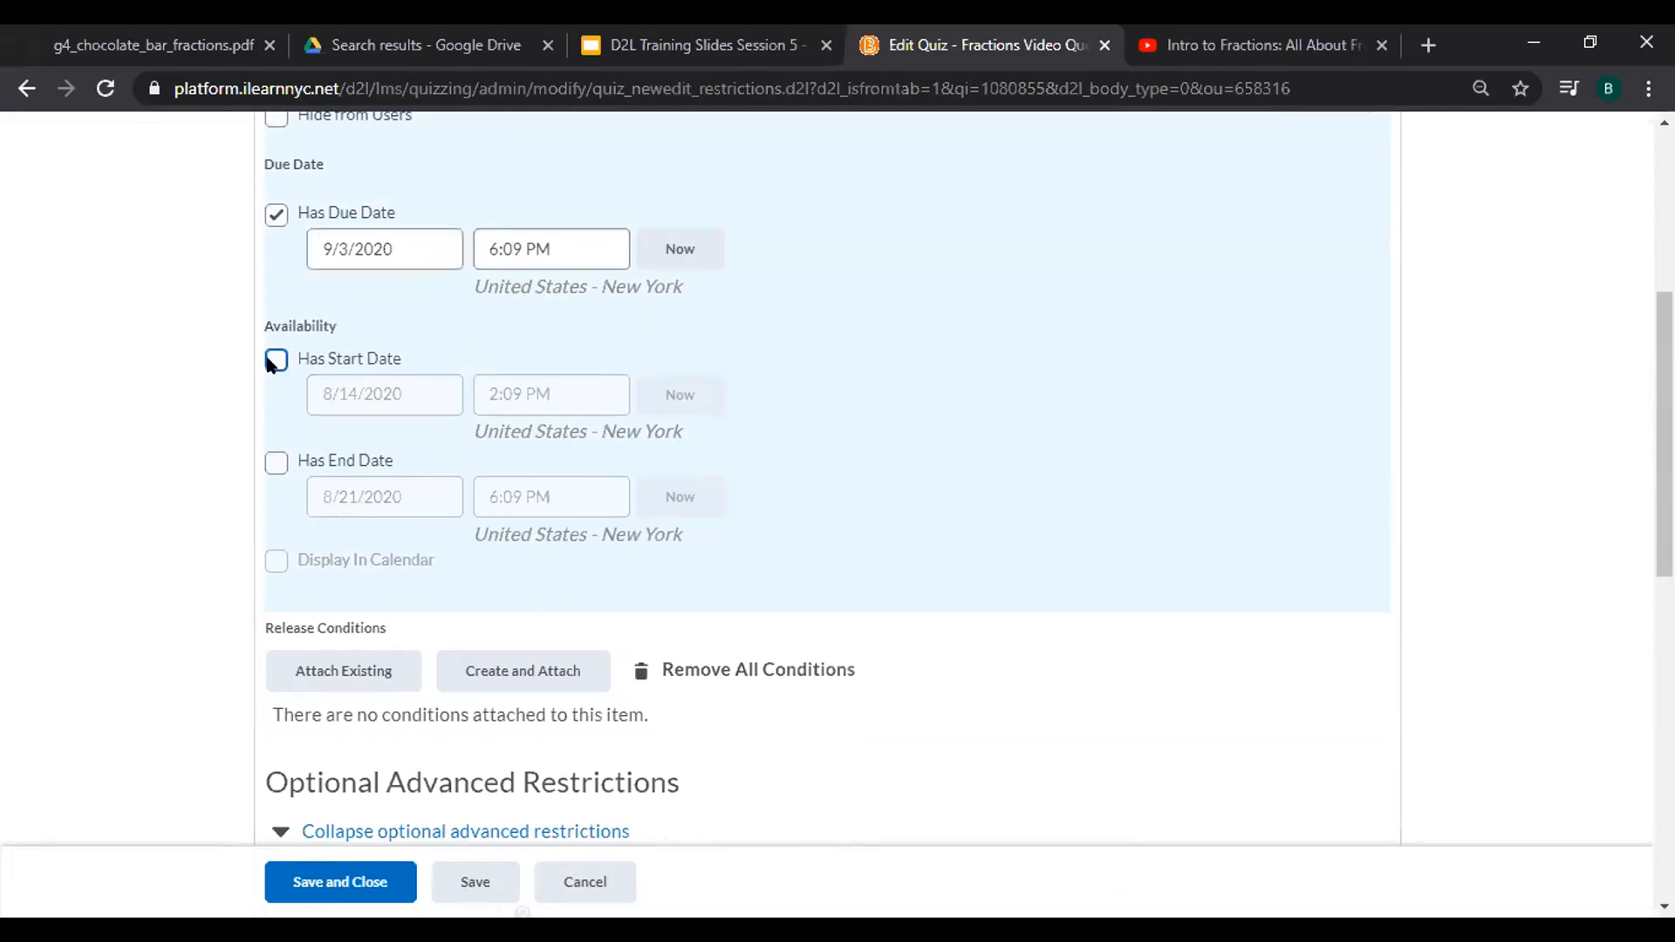
pyautogui.click(271, 565)
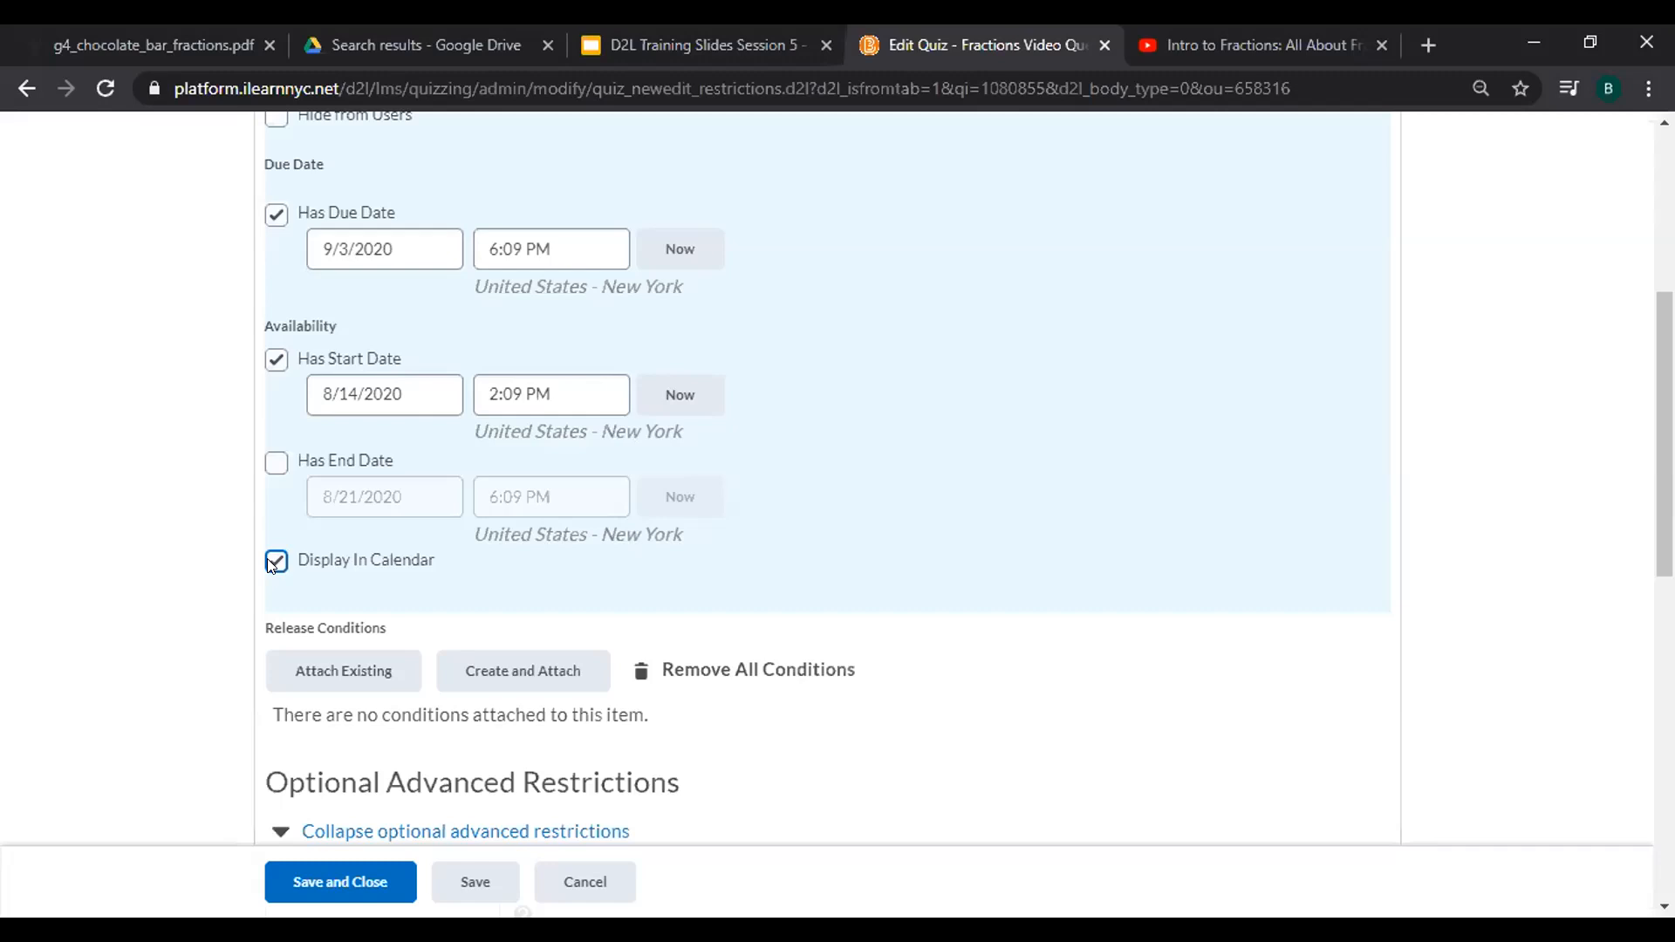
pyautogui.click(277, 356)
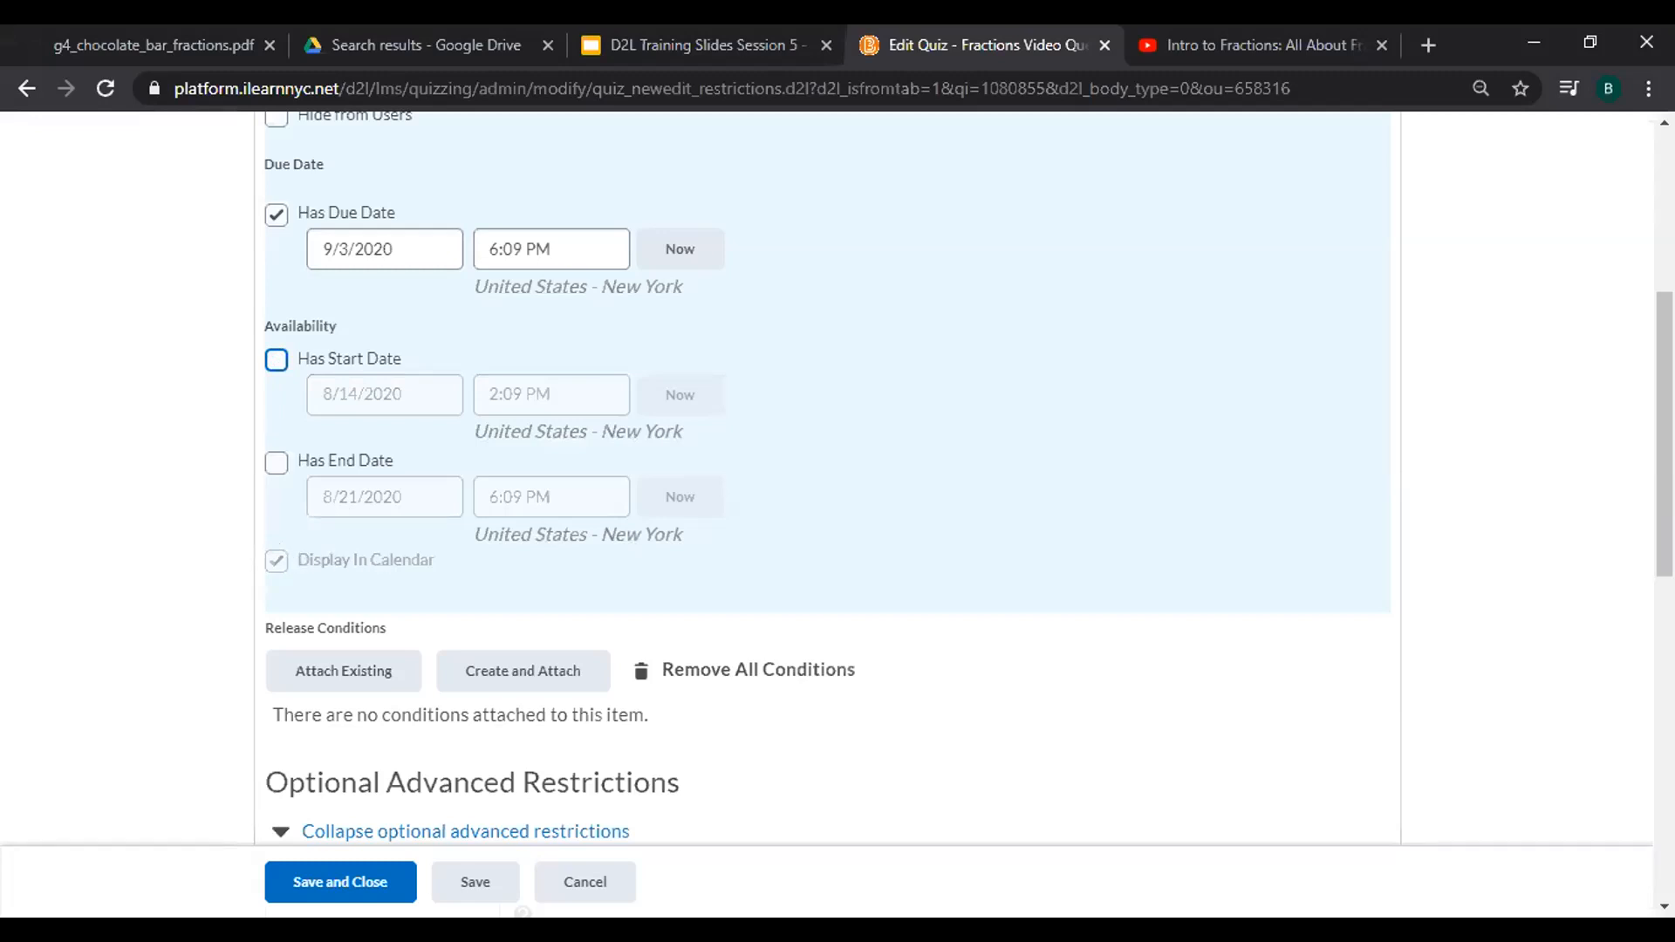
pyautogui.scroll(-4, 829, 479)
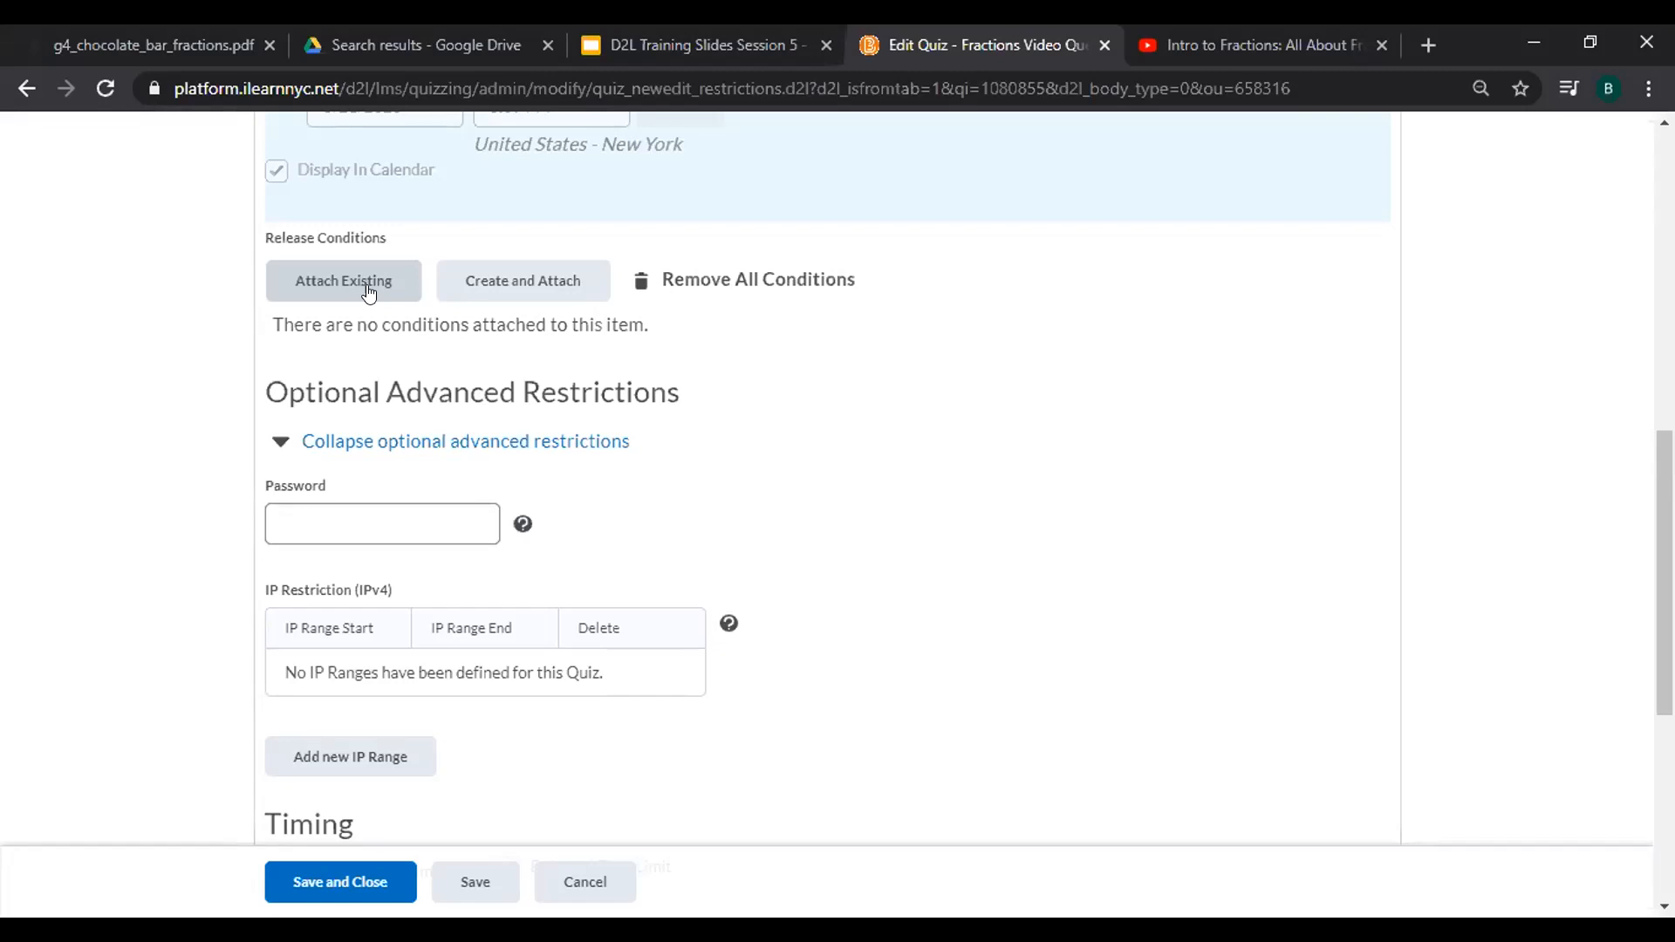
pyautogui.scroll(-5, 368, 293)
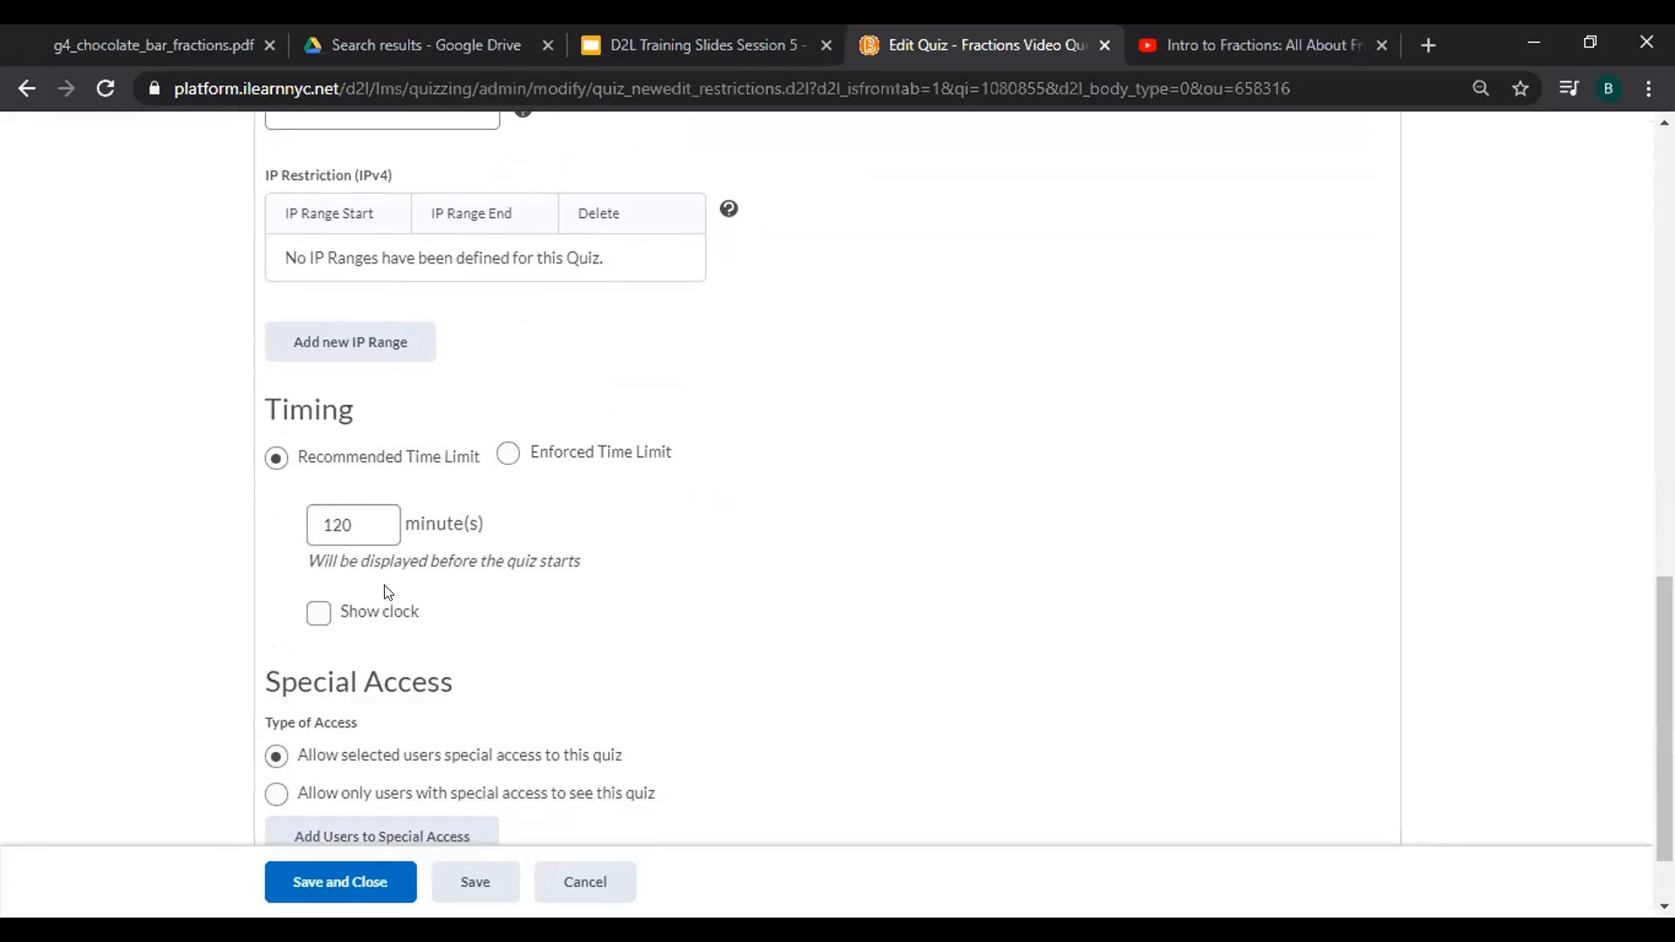
# Make the time limit enforced and change it from 120 to 25 minutes.
pyautogui.click(372, 517)
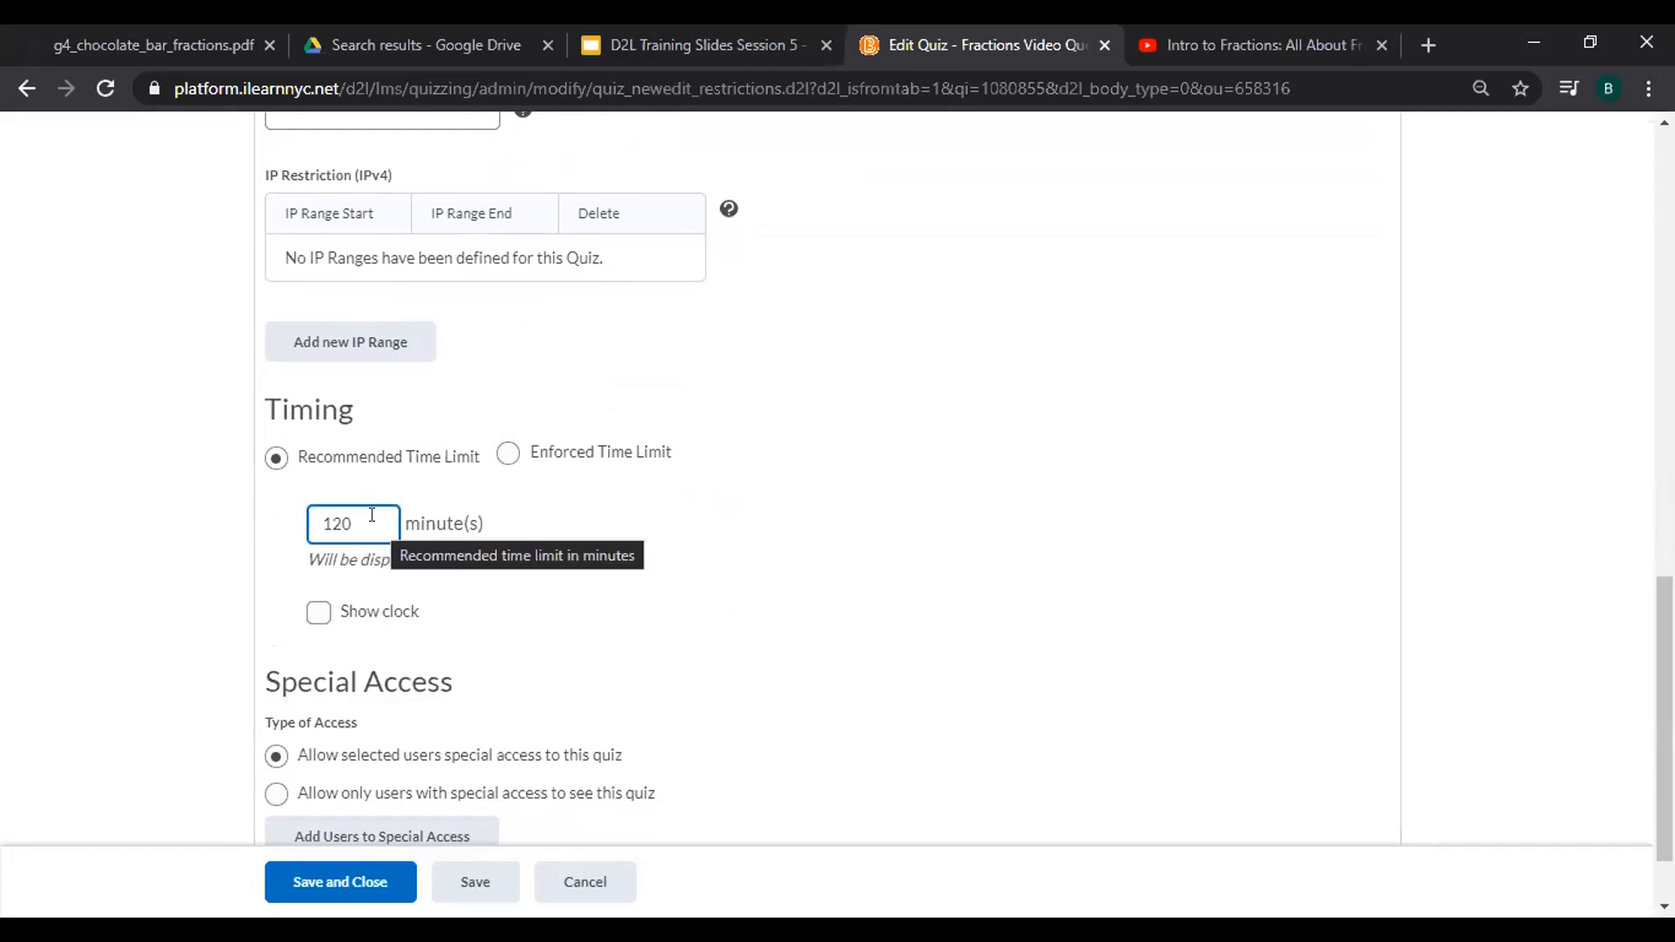
pyautogui.click(510, 454)
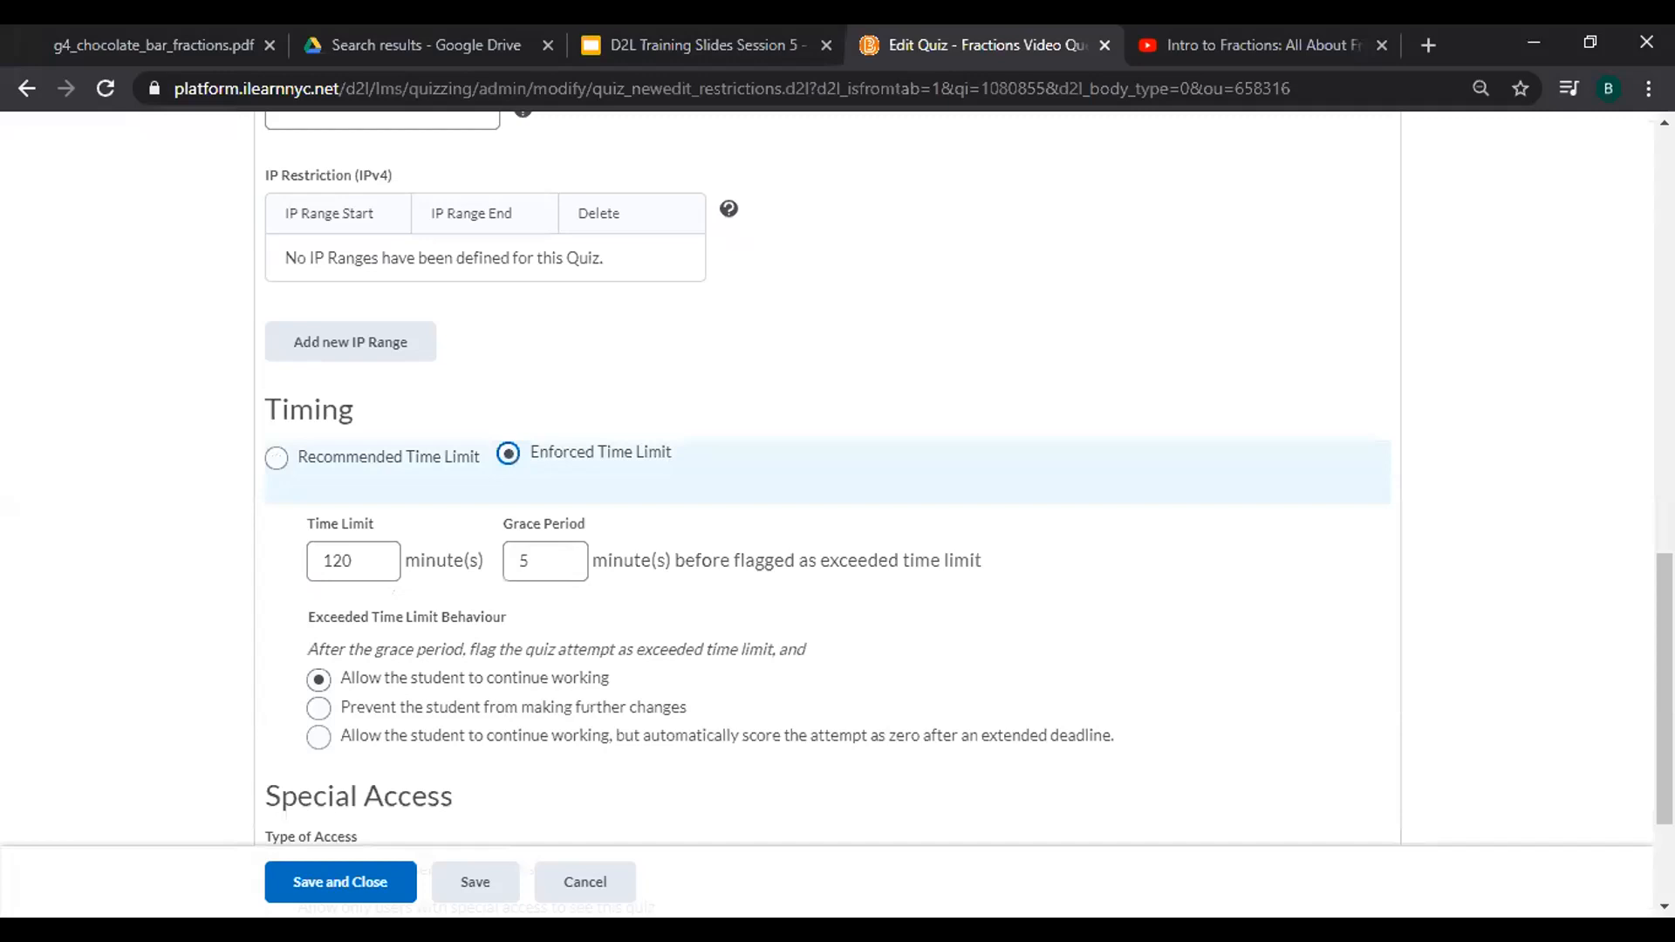
pyautogui.click(364, 525)
pyautogui.write('25')
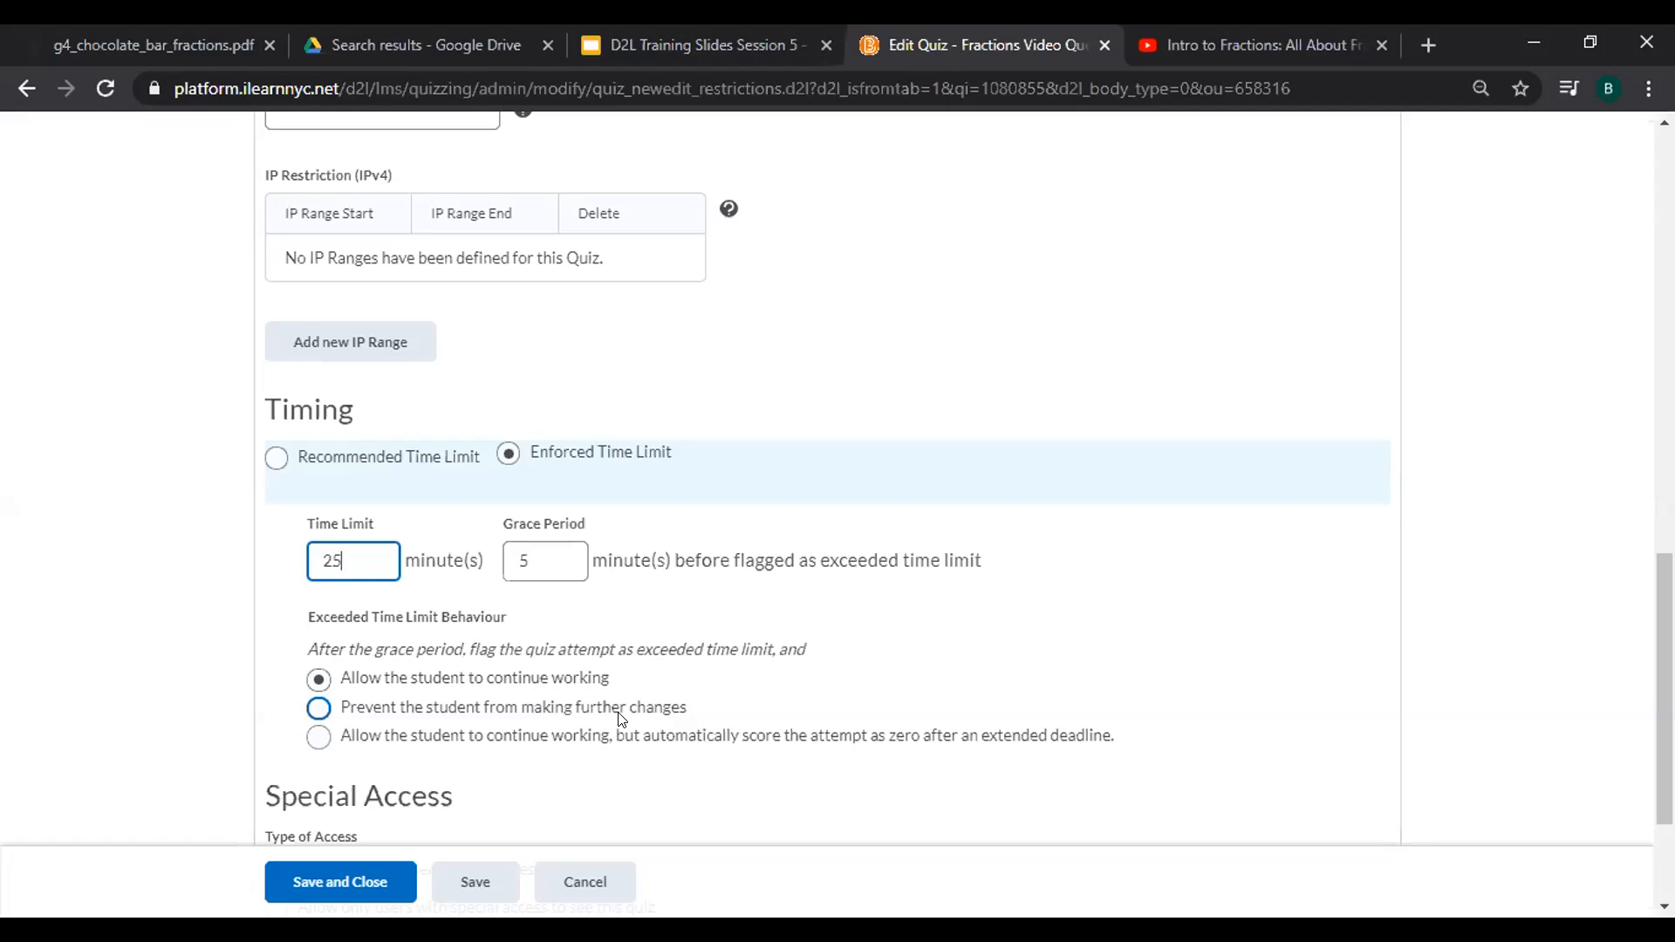
pyautogui.scroll(-3, 621, 718)
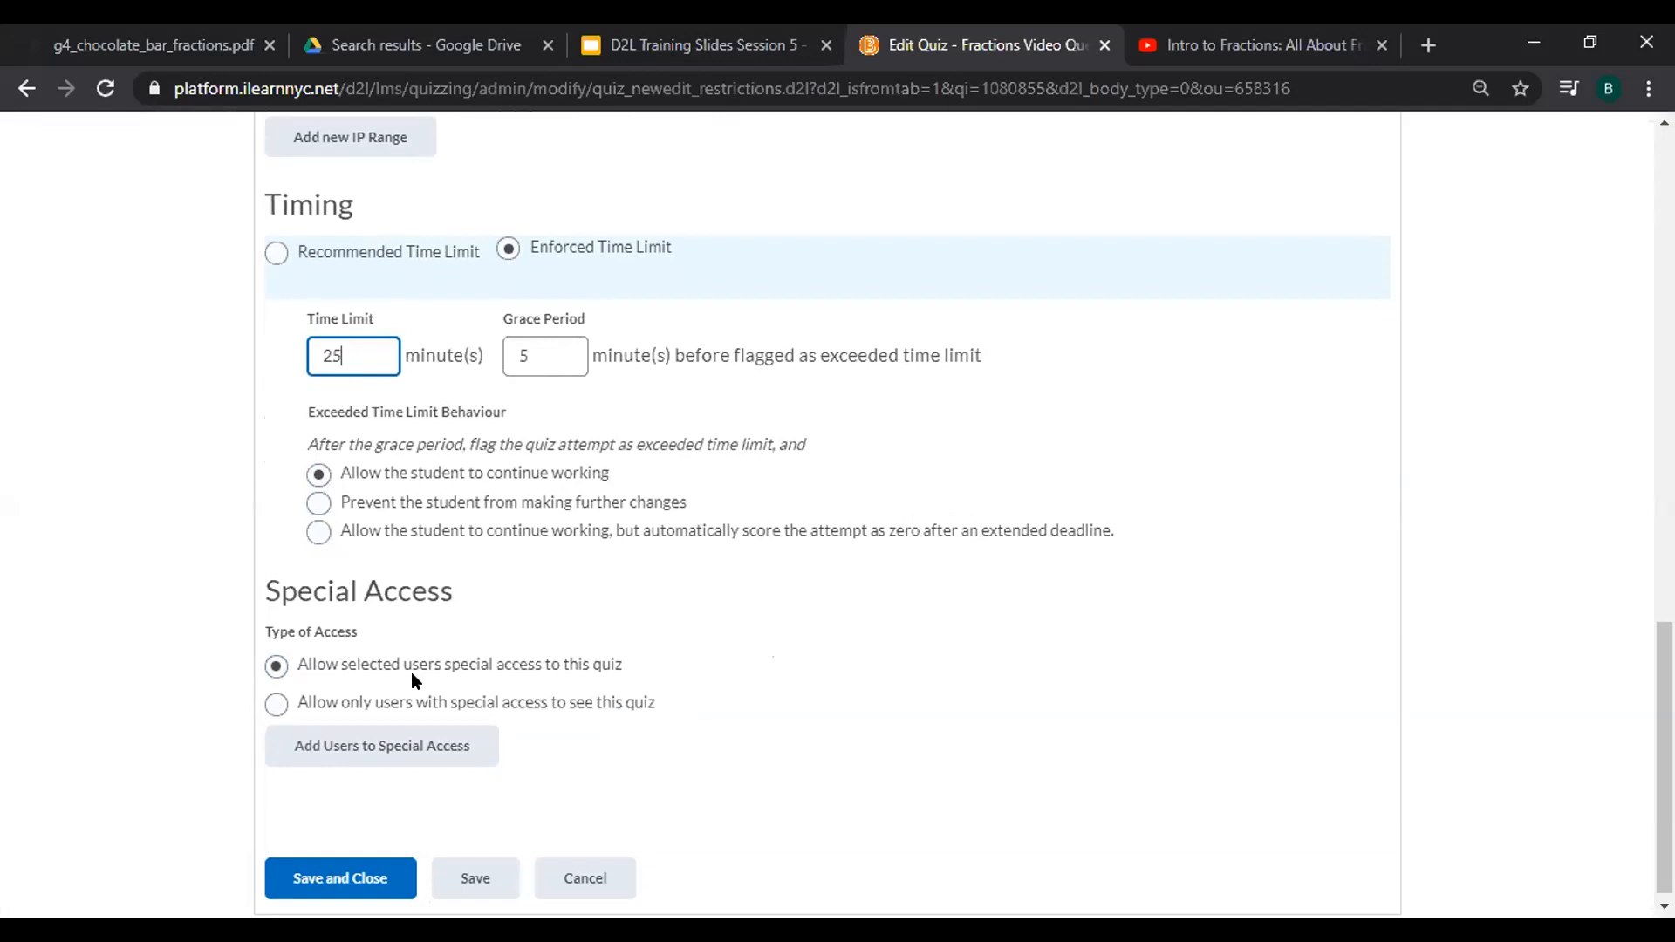
pyautogui.scroll(15, 411, 671)
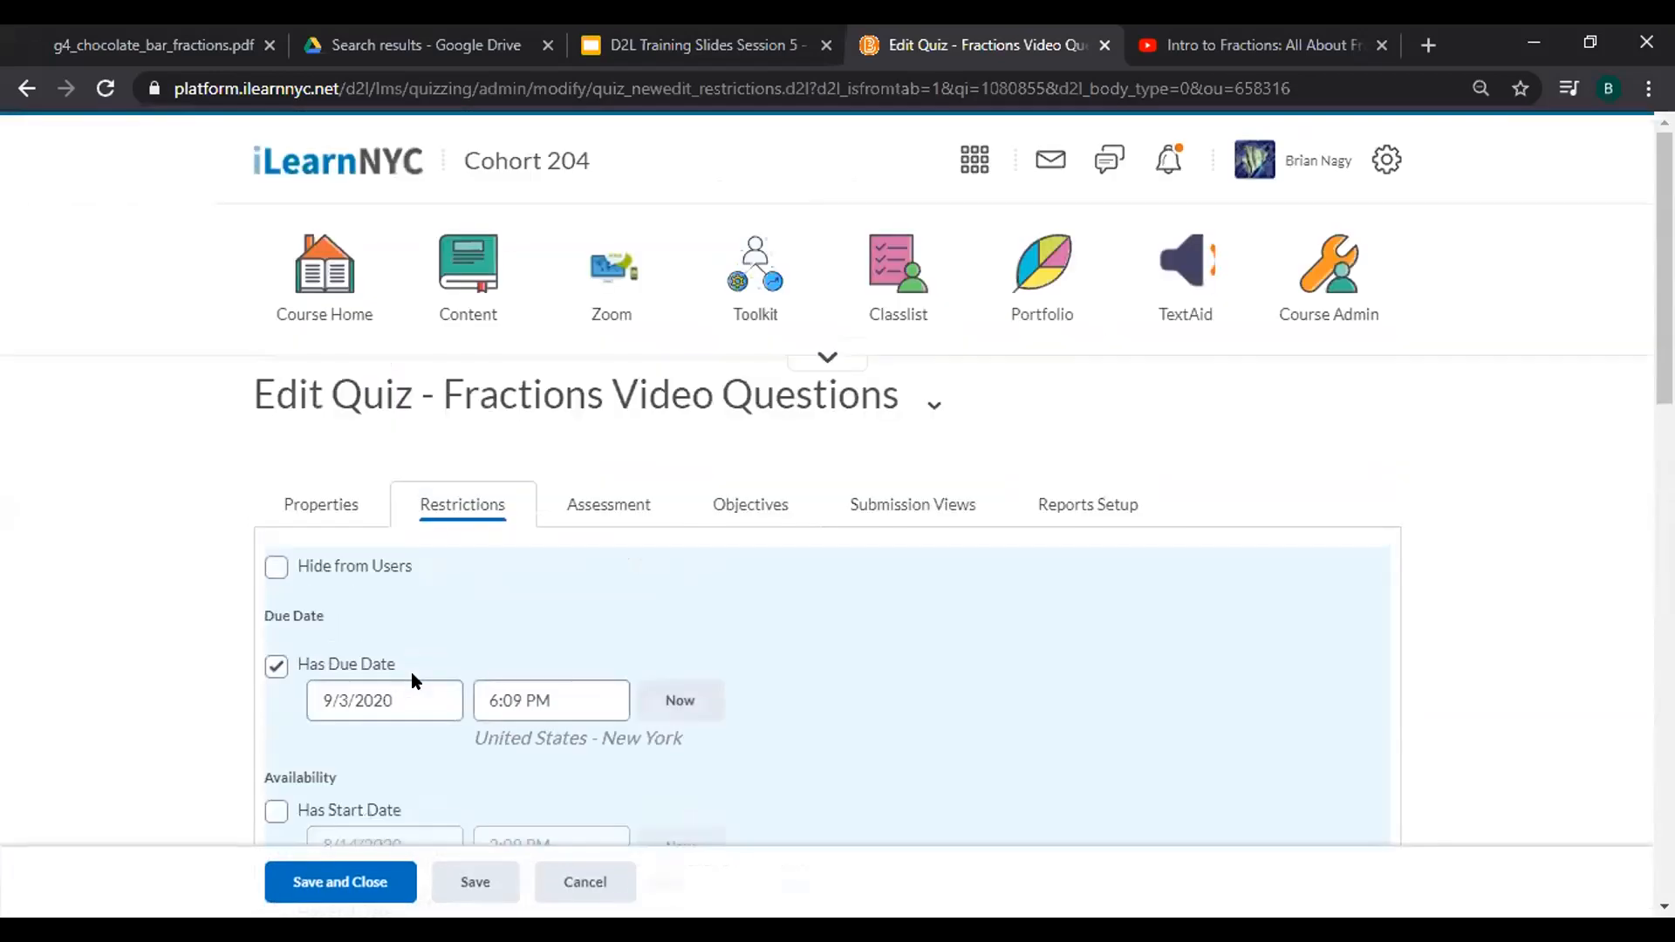
# In the Assessment settings, set Attempts Allowed to 3 and apply it.
pyautogui.click(602, 508)
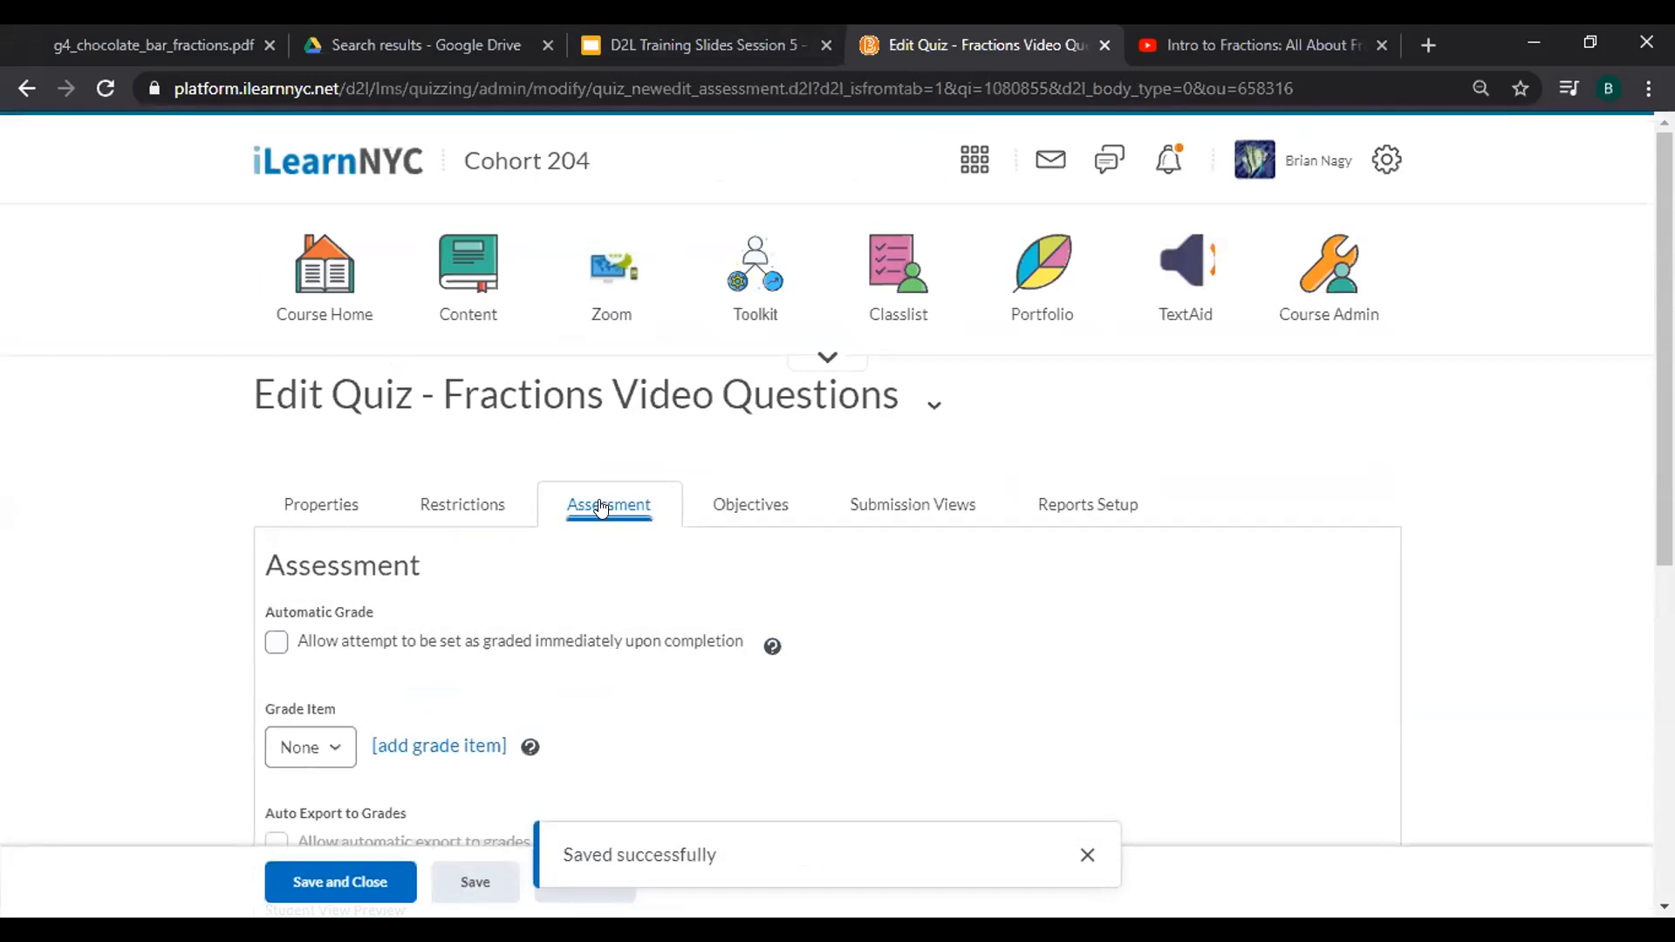
pyautogui.scroll(-4, 601, 507)
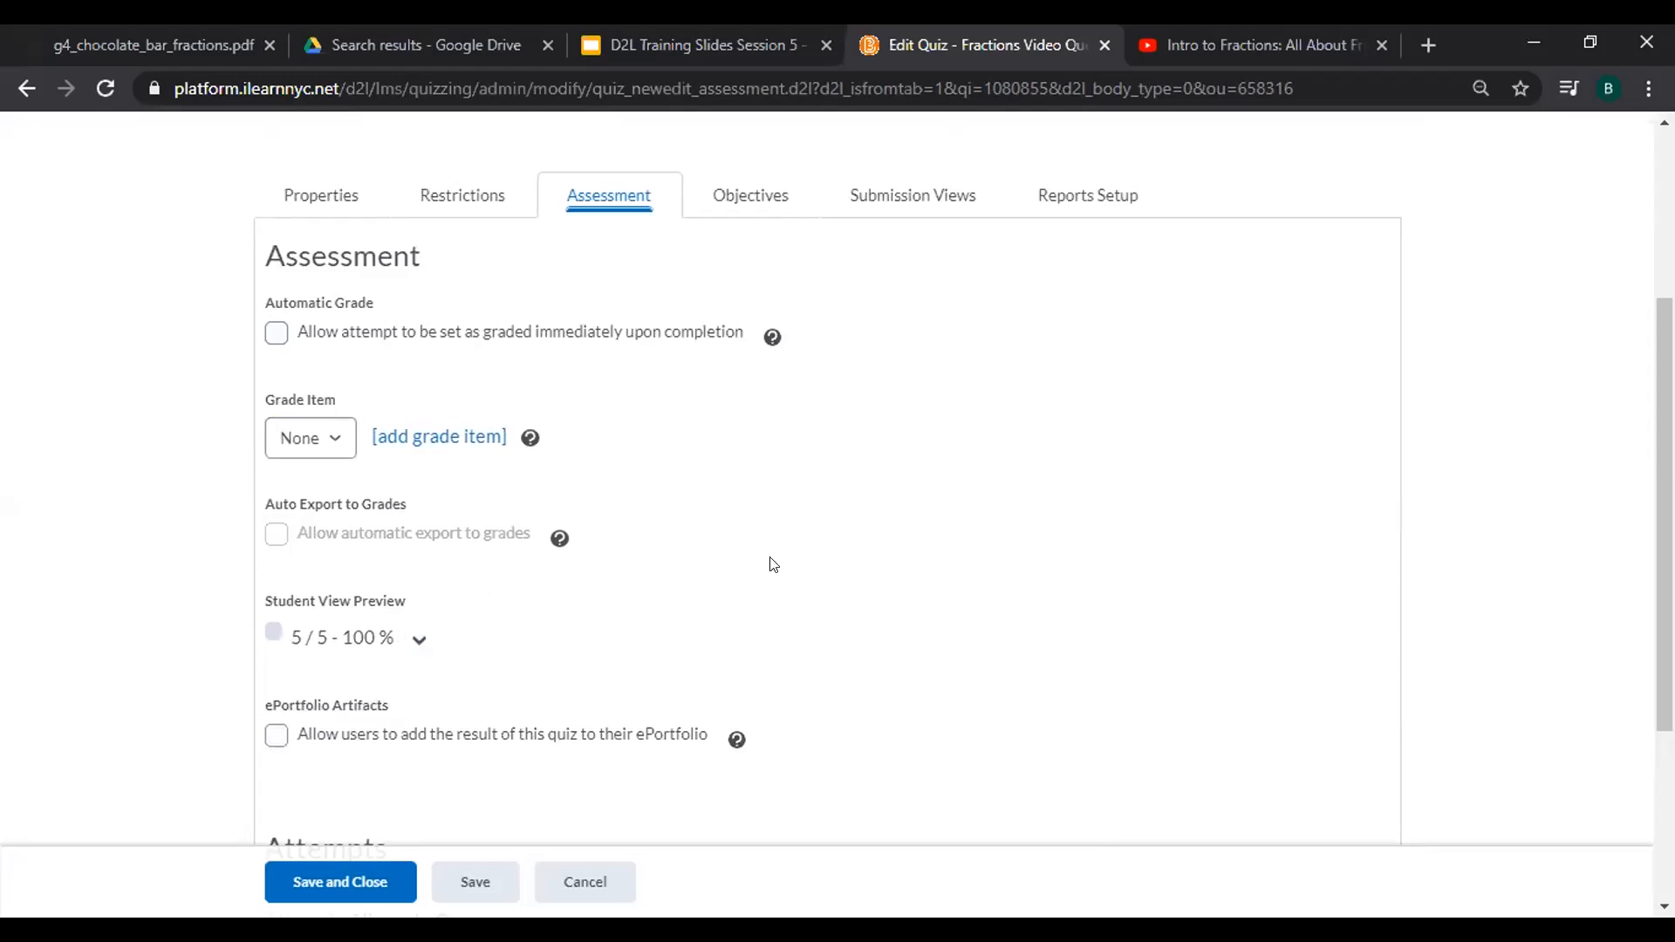
pyautogui.scroll(-4, 771, 564)
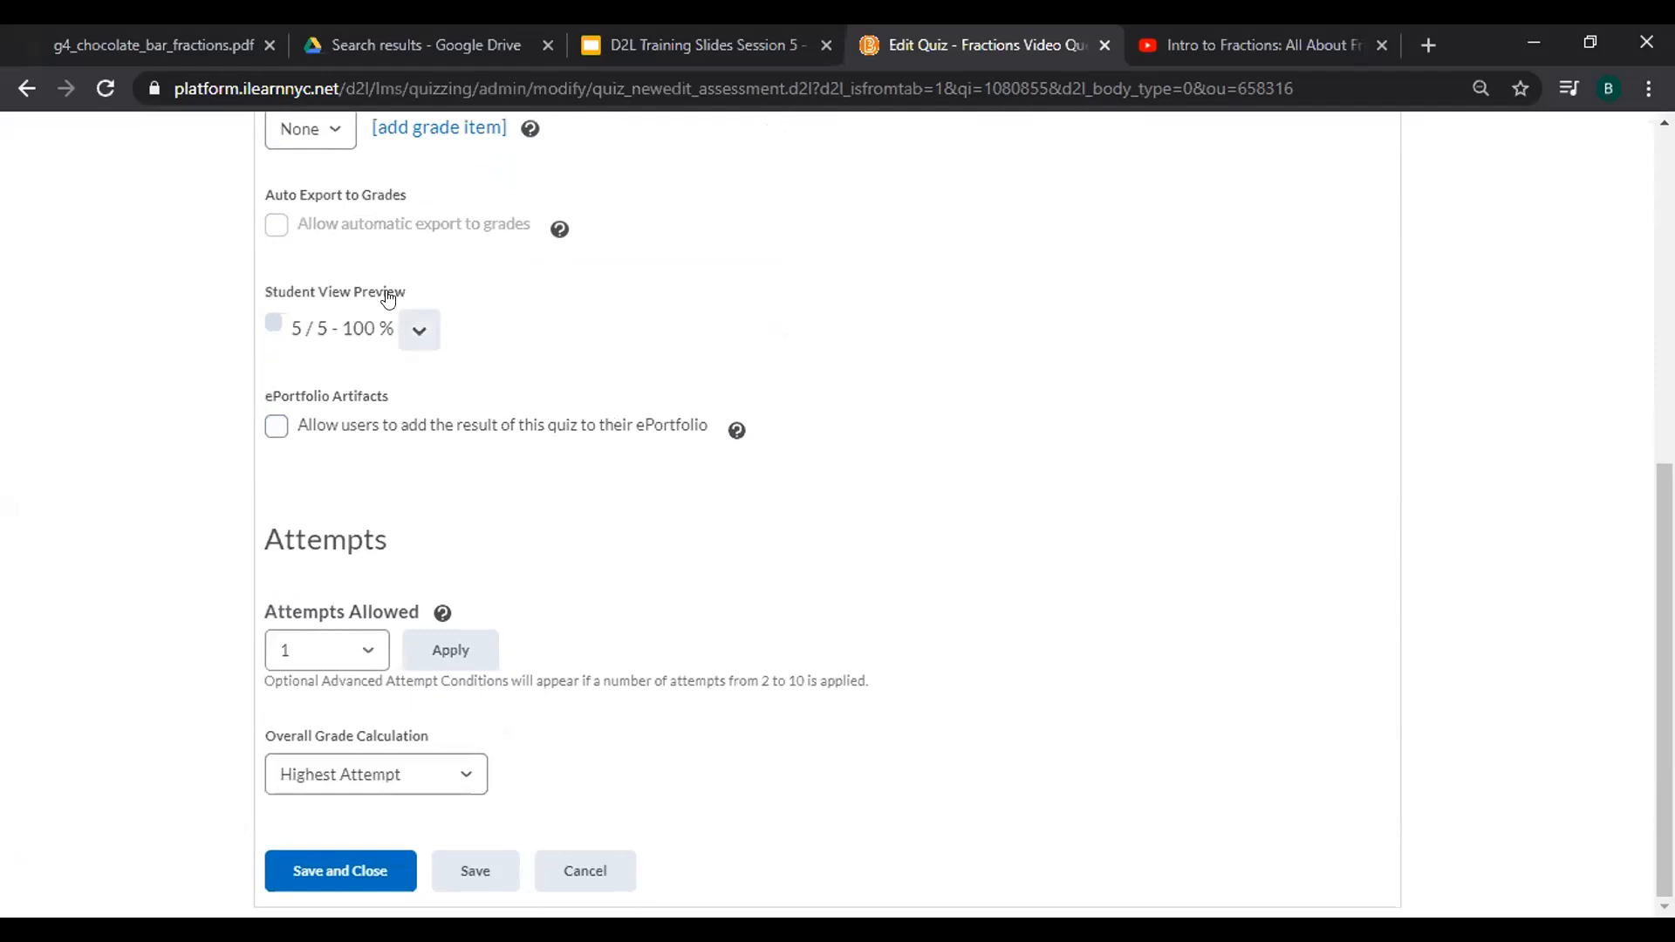
pyautogui.click(420, 328)
pyautogui.click(641, 329)
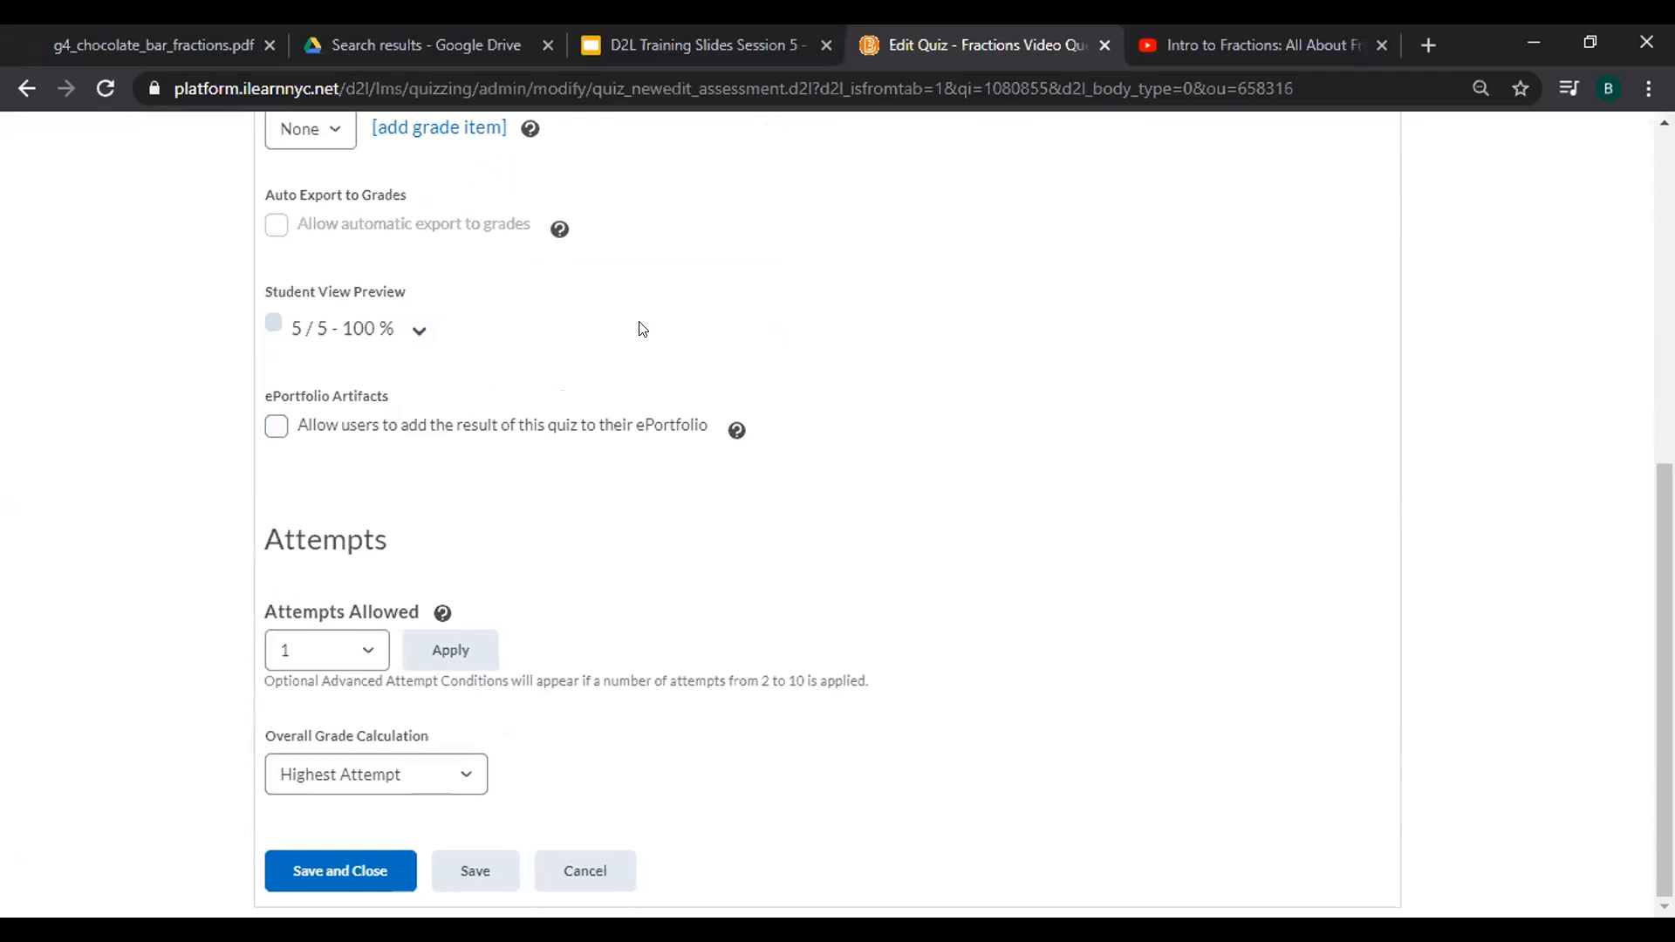
pyautogui.click(306, 659)
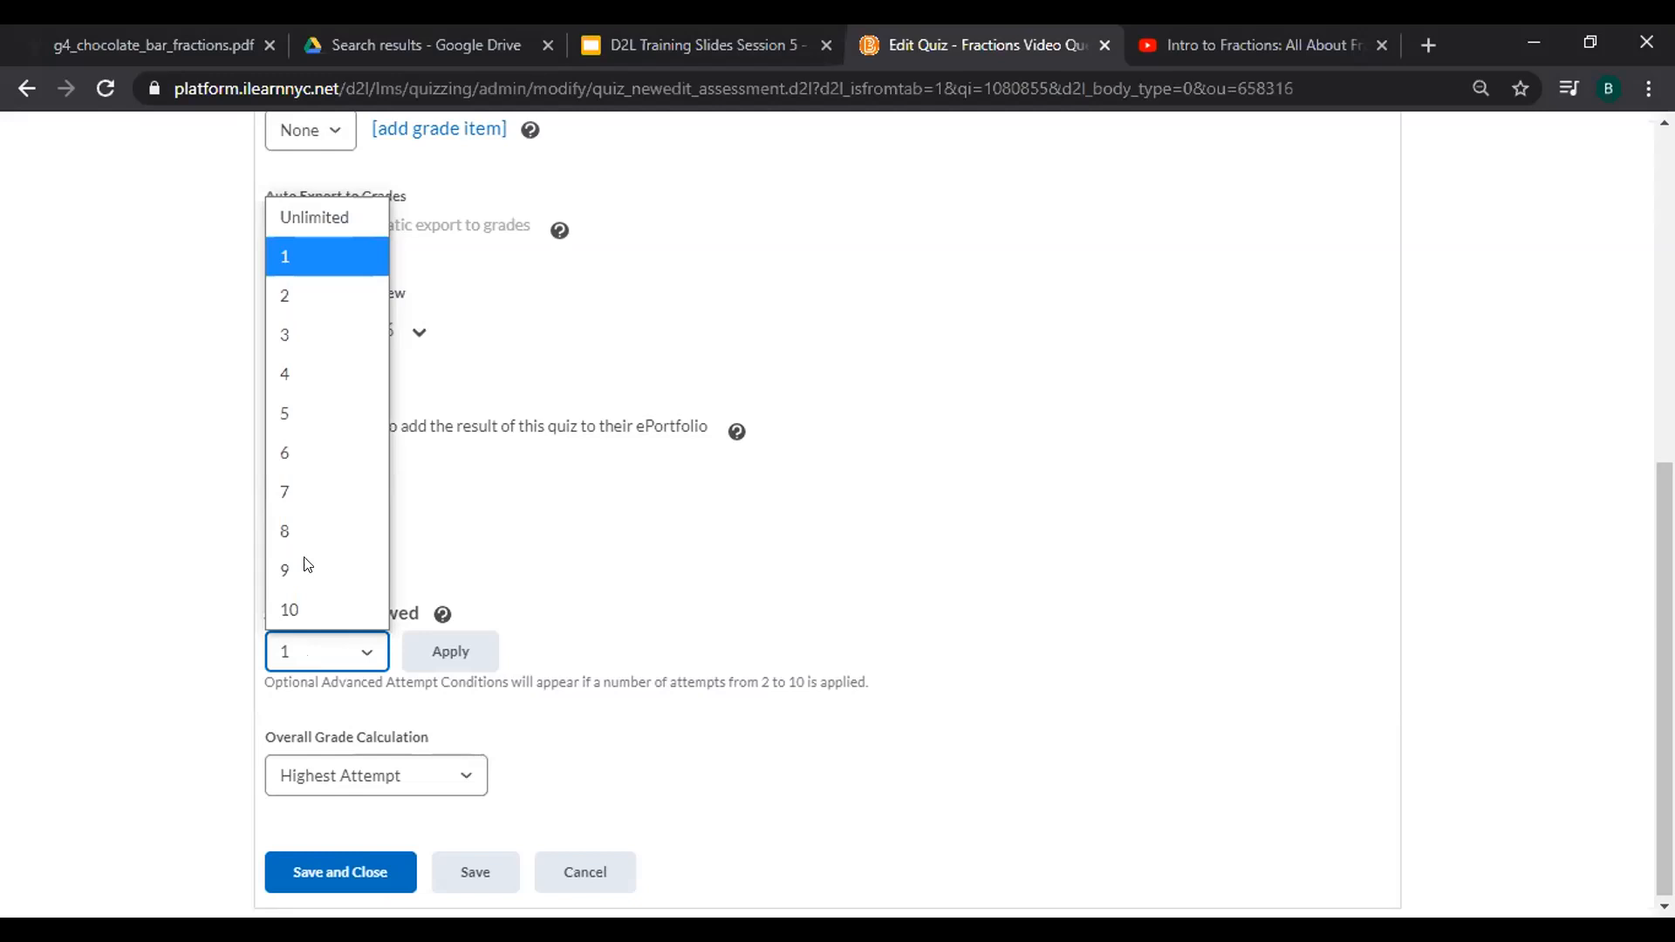
pyautogui.click(325, 340)
pyautogui.click(462, 652)
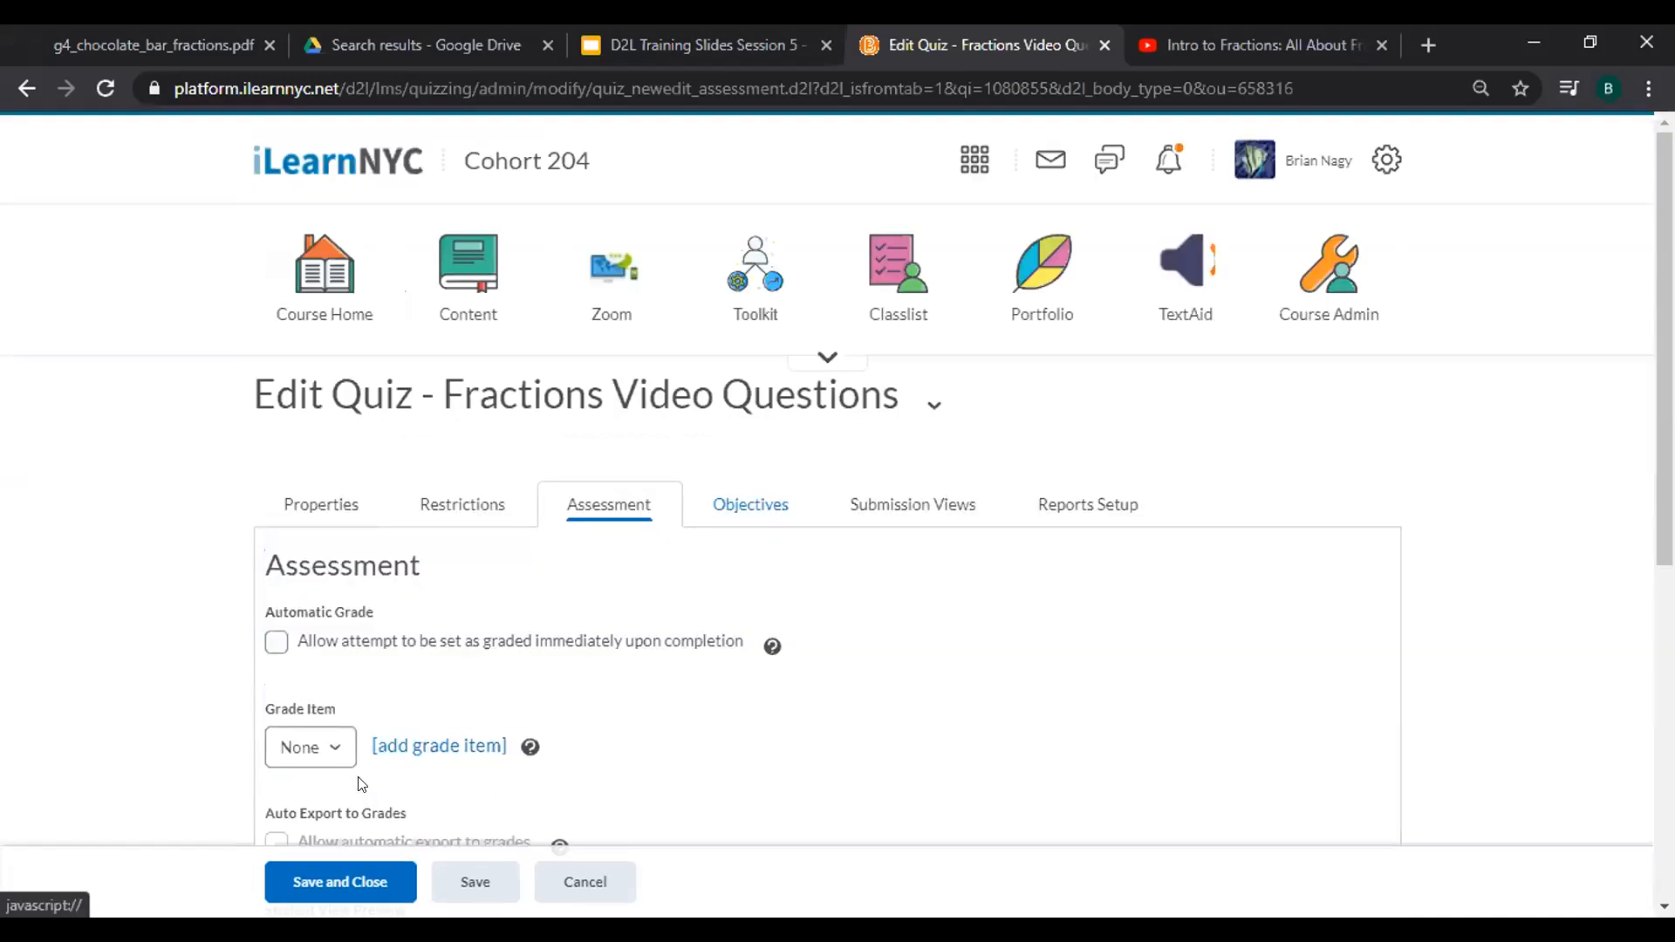
# Save the assessment settings and view the Submission Views tab's Default View.
pyautogui.click(776, 512)
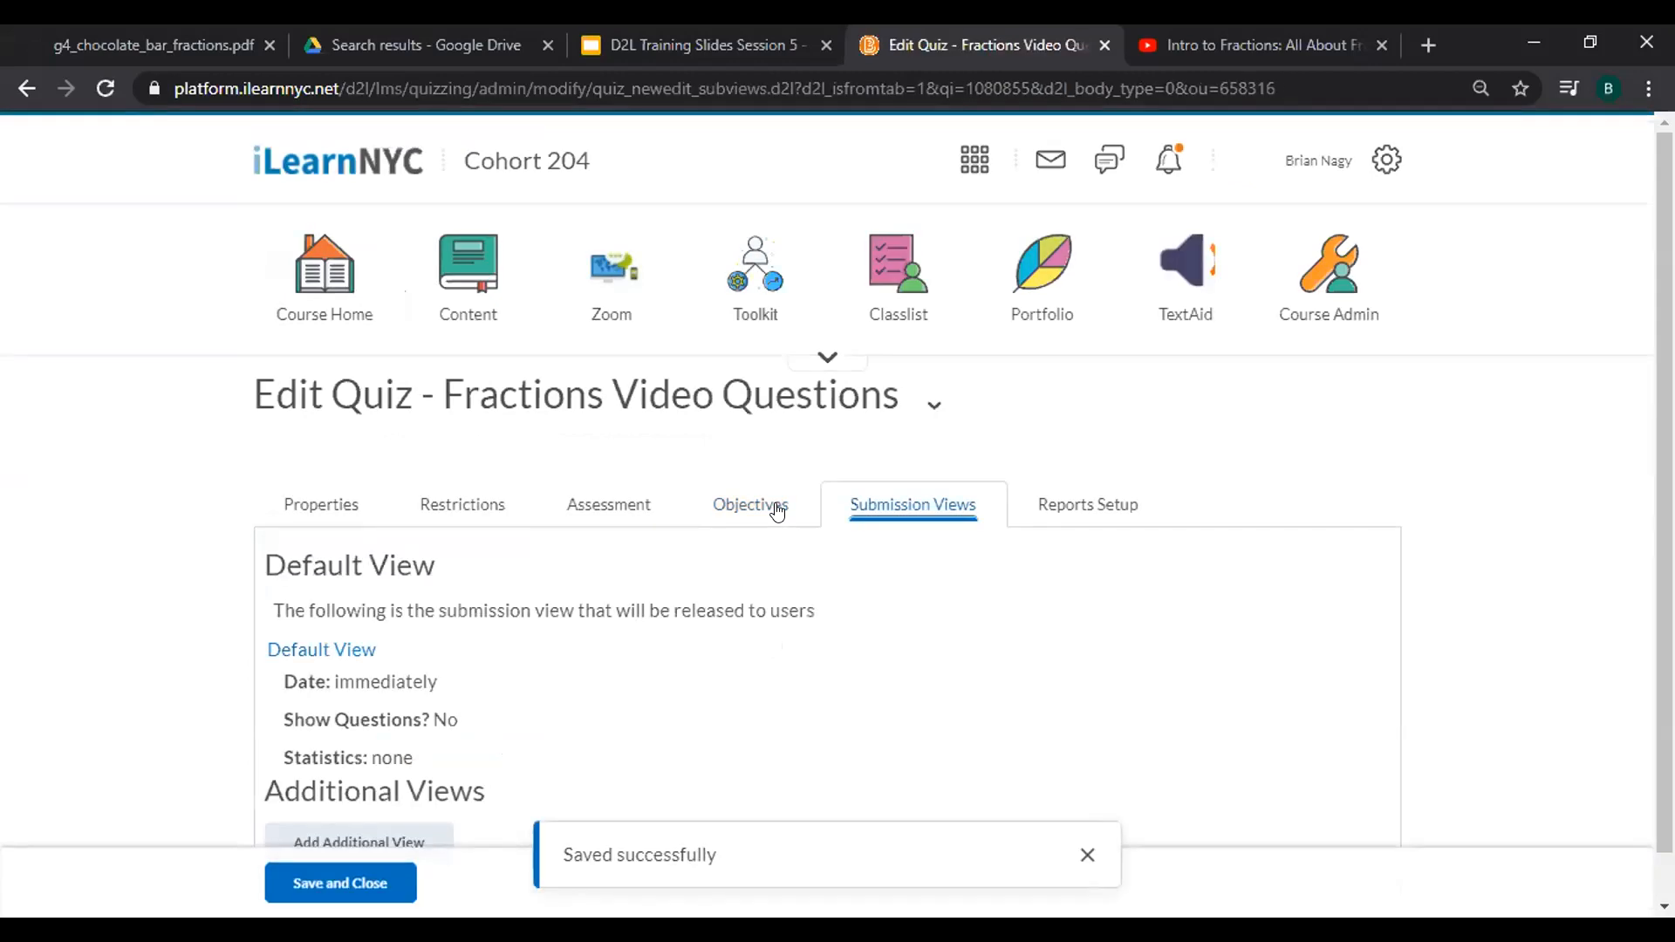
pyautogui.click(609, 505)
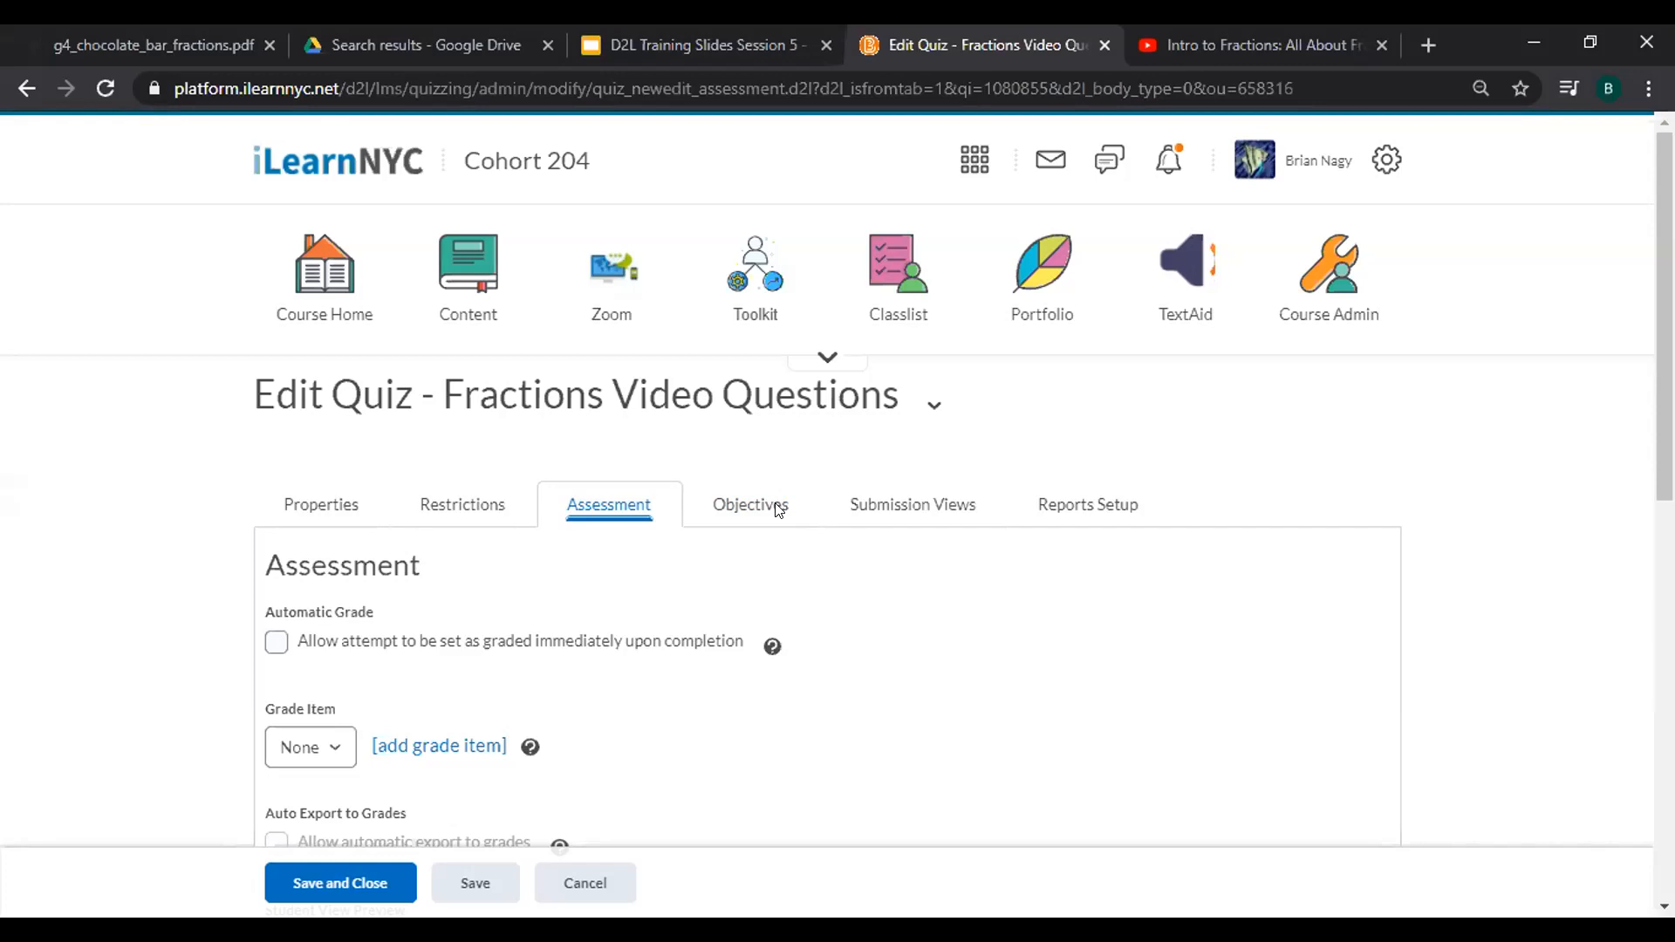
pyautogui.click(907, 506)
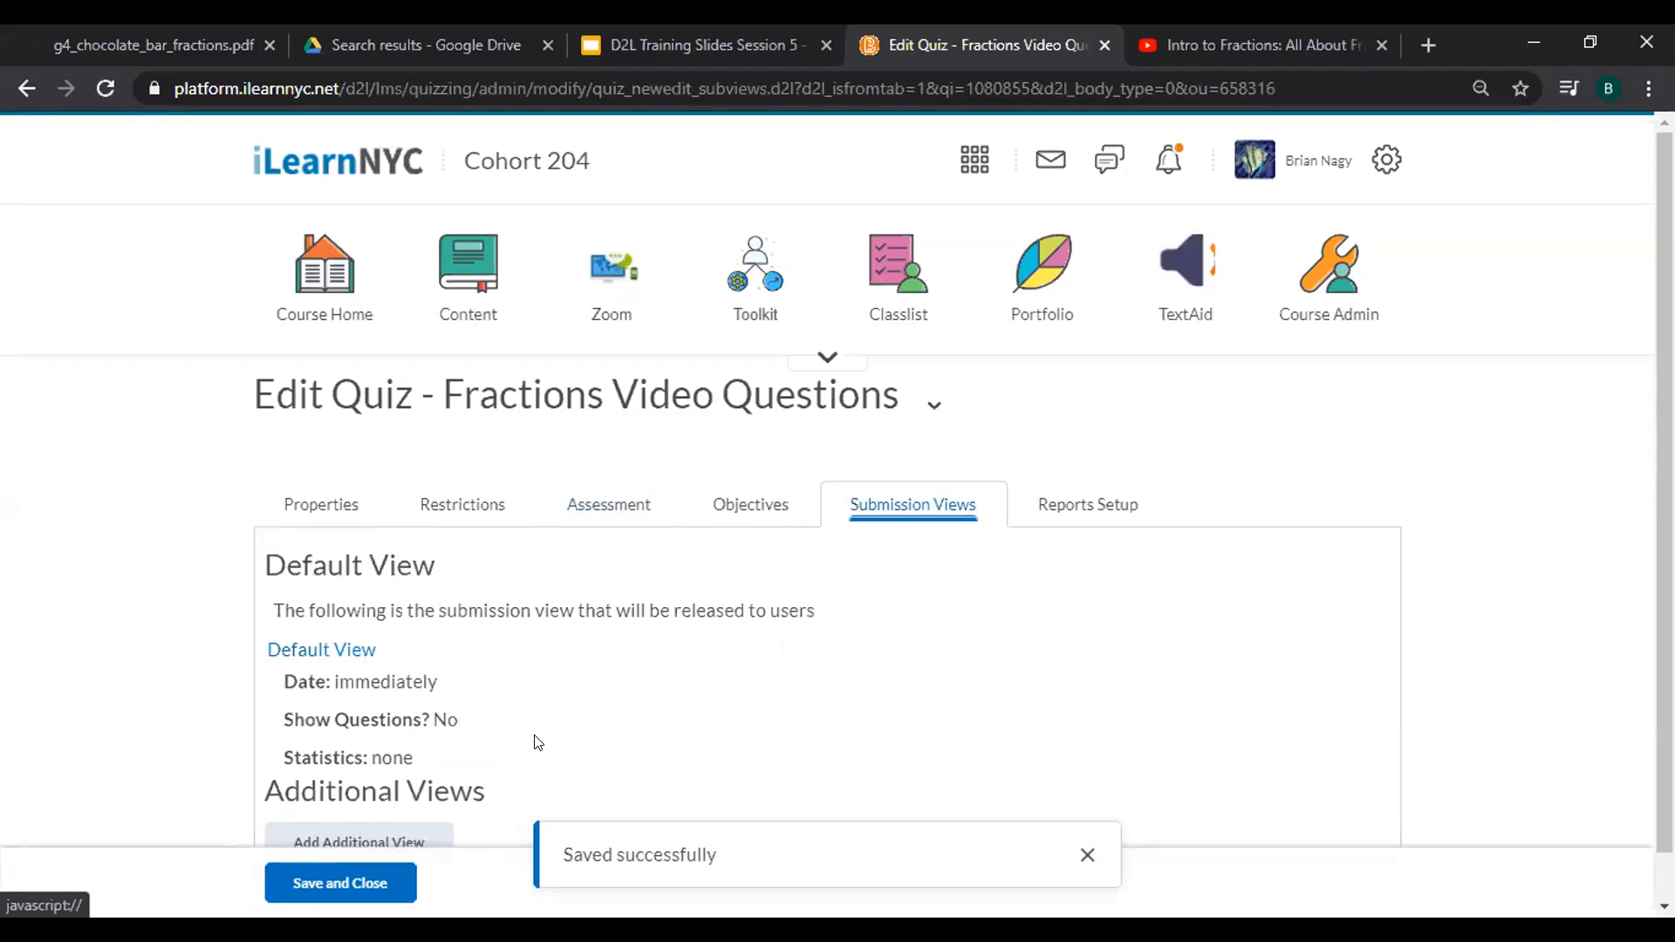
pyautogui.scroll(-1, 577, 586)
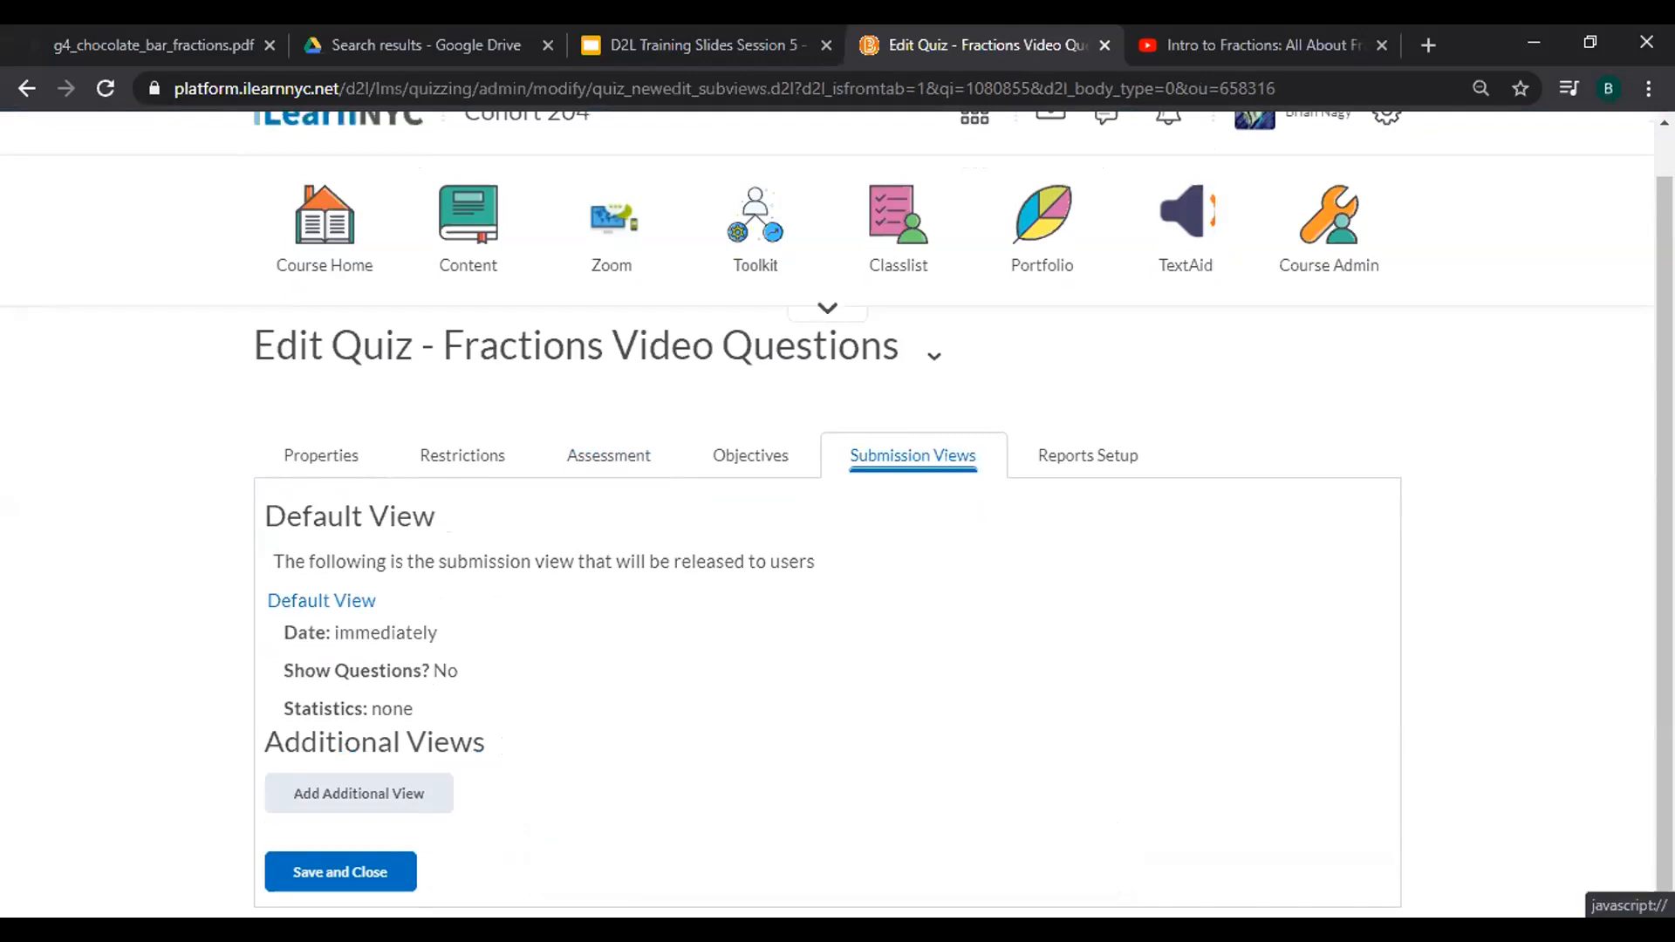
# Set the Default View to show questions, save it, then save and close the quiz.
pyautogui.click(321, 602)
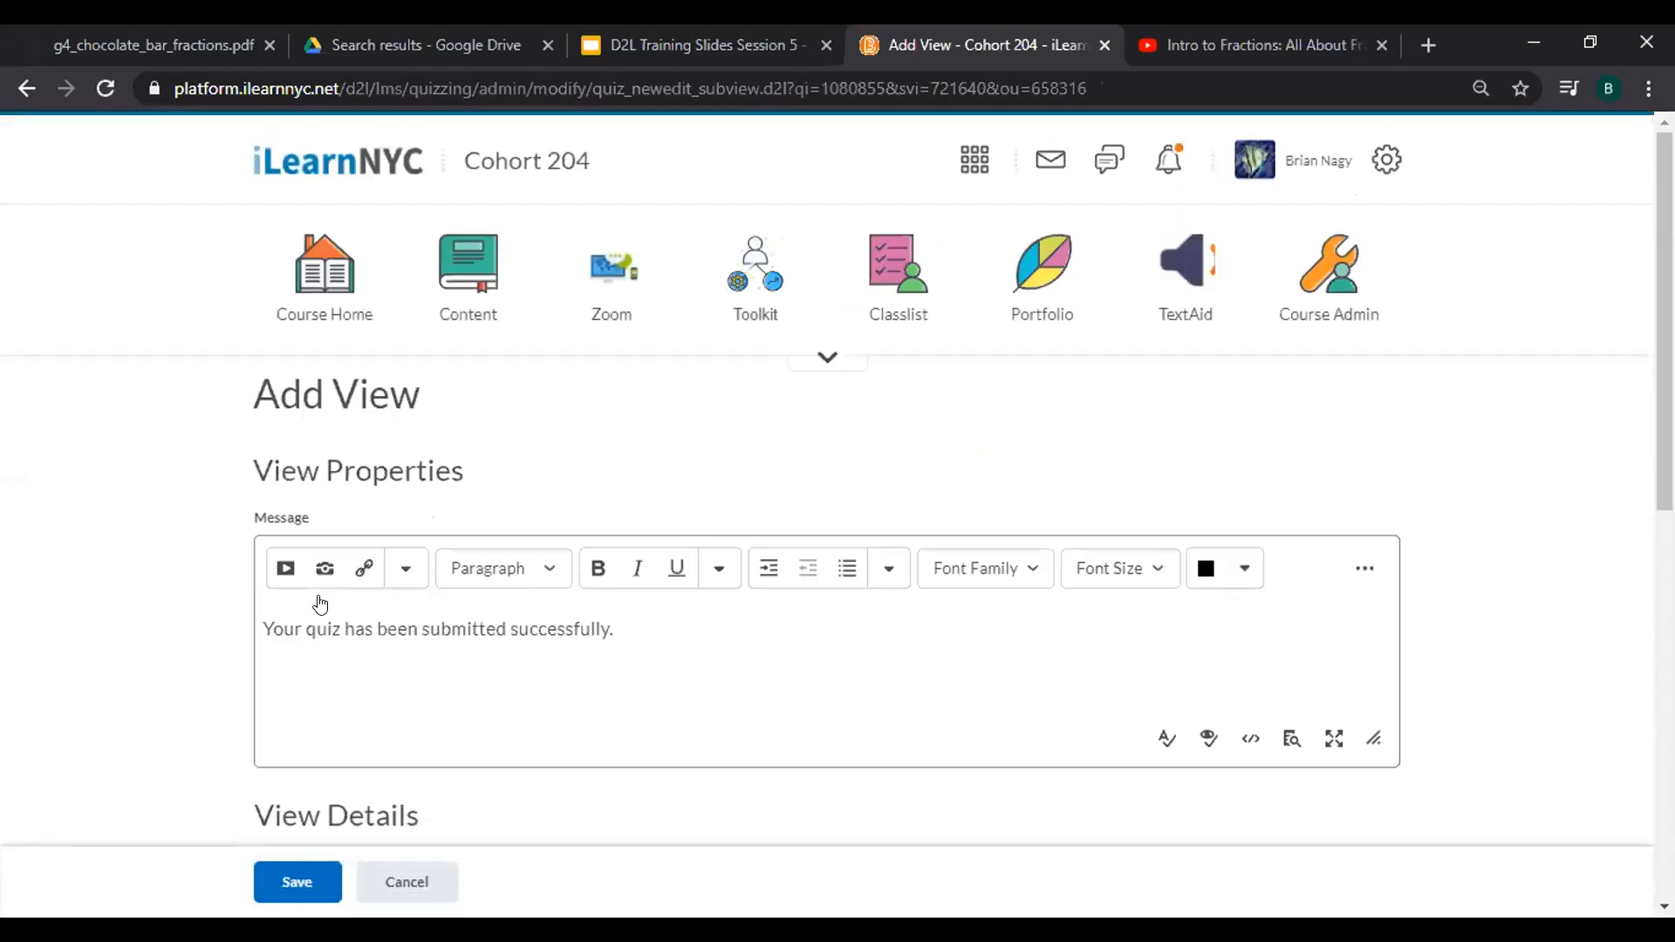
pyautogui.scroll(-4, 321, 602)
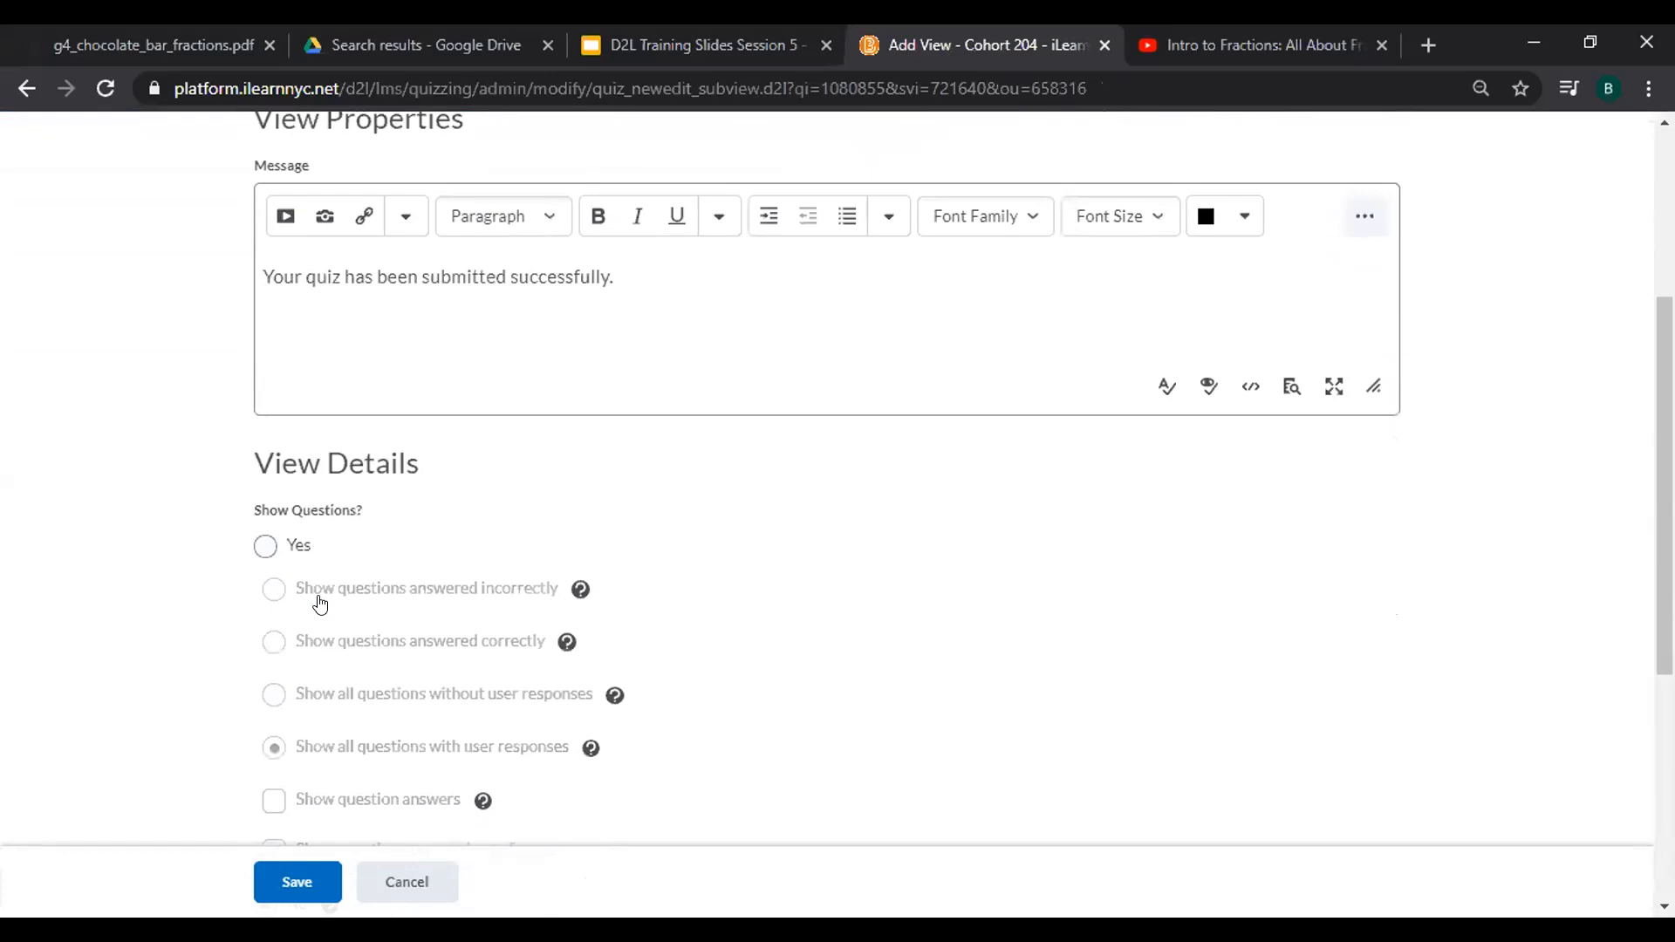
pyautogui.scroll(-1, 319, 604)
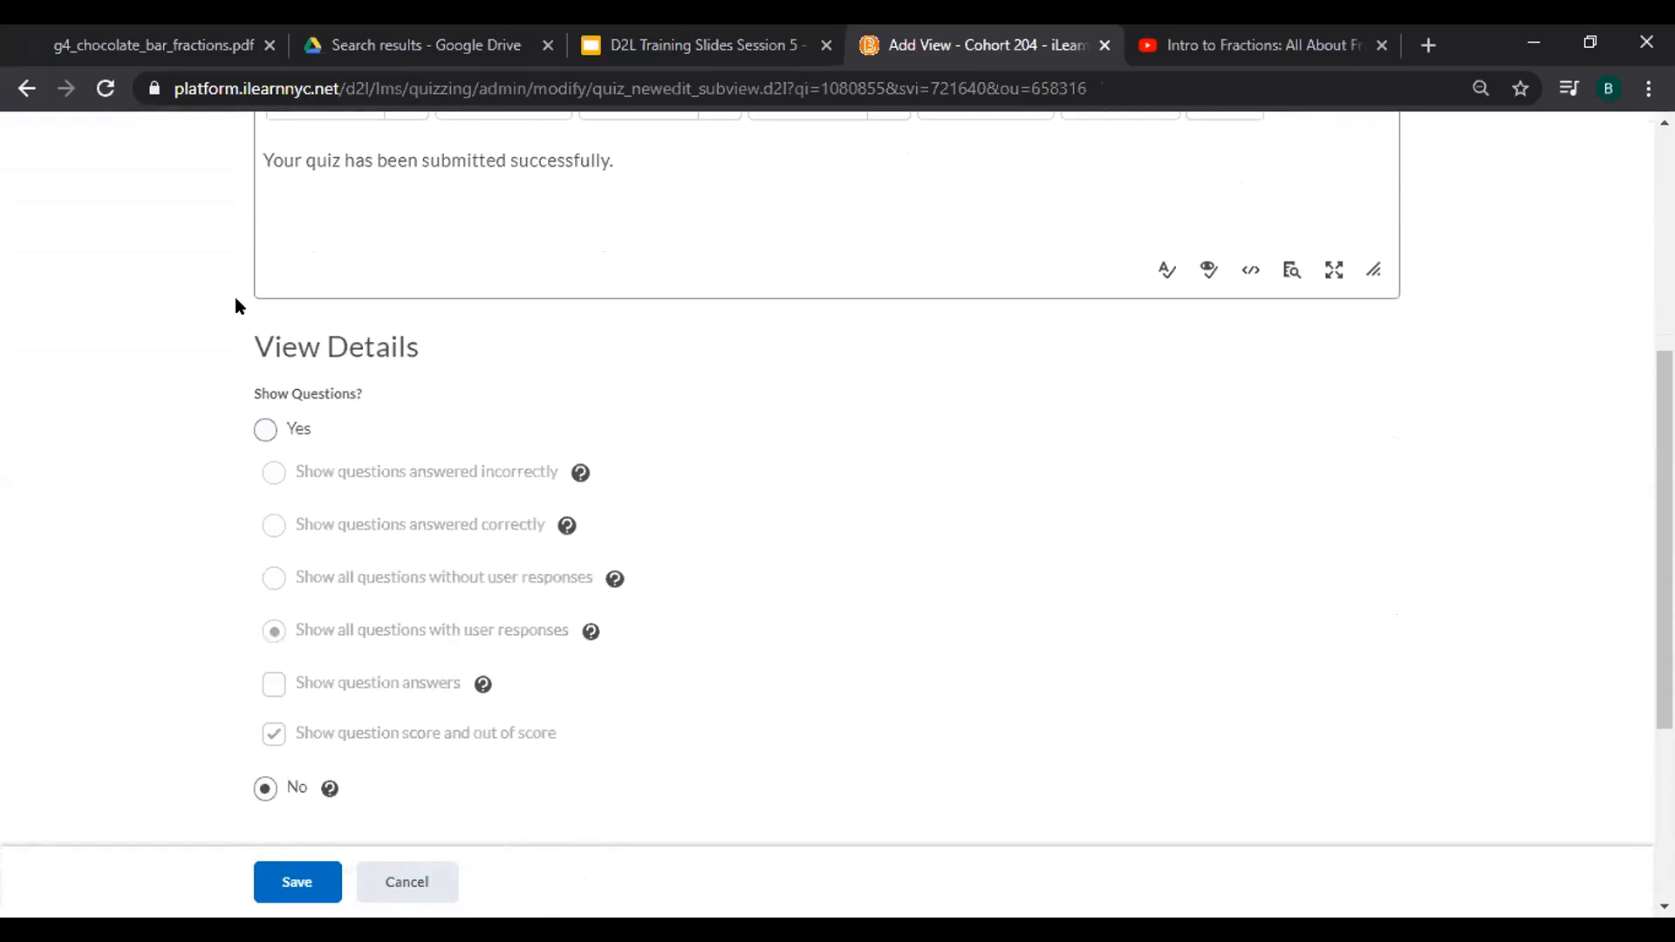
pyautogui.click(264, 430)
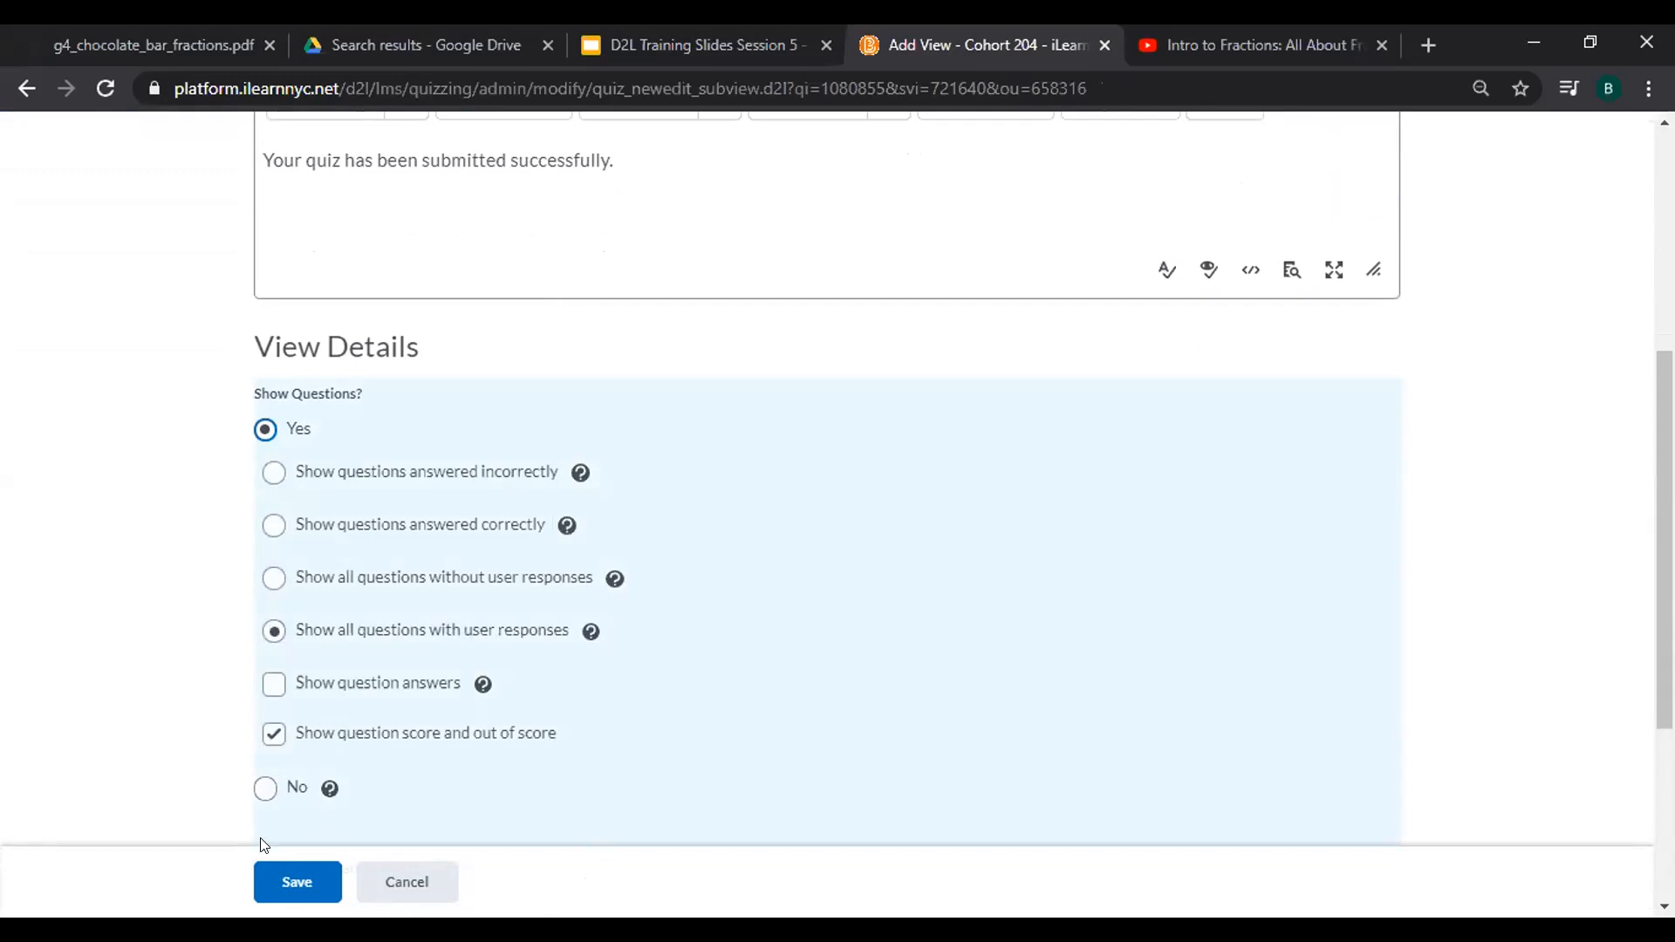
pyautogui.click(281, 898)
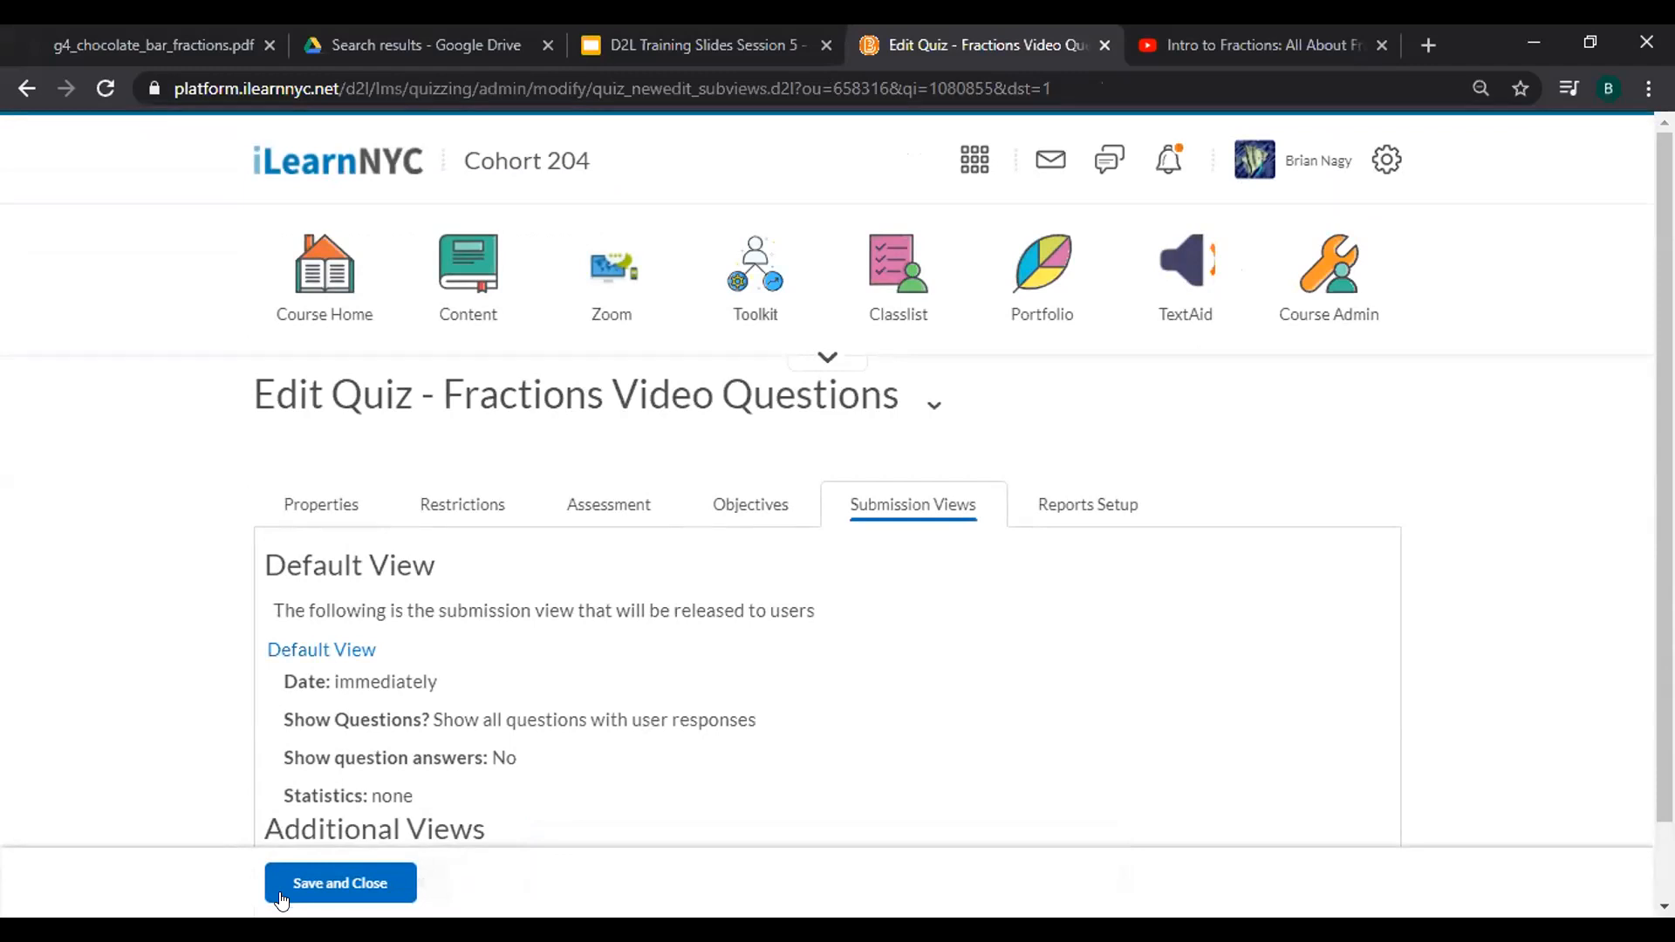
pyautogui.click(325, 886)
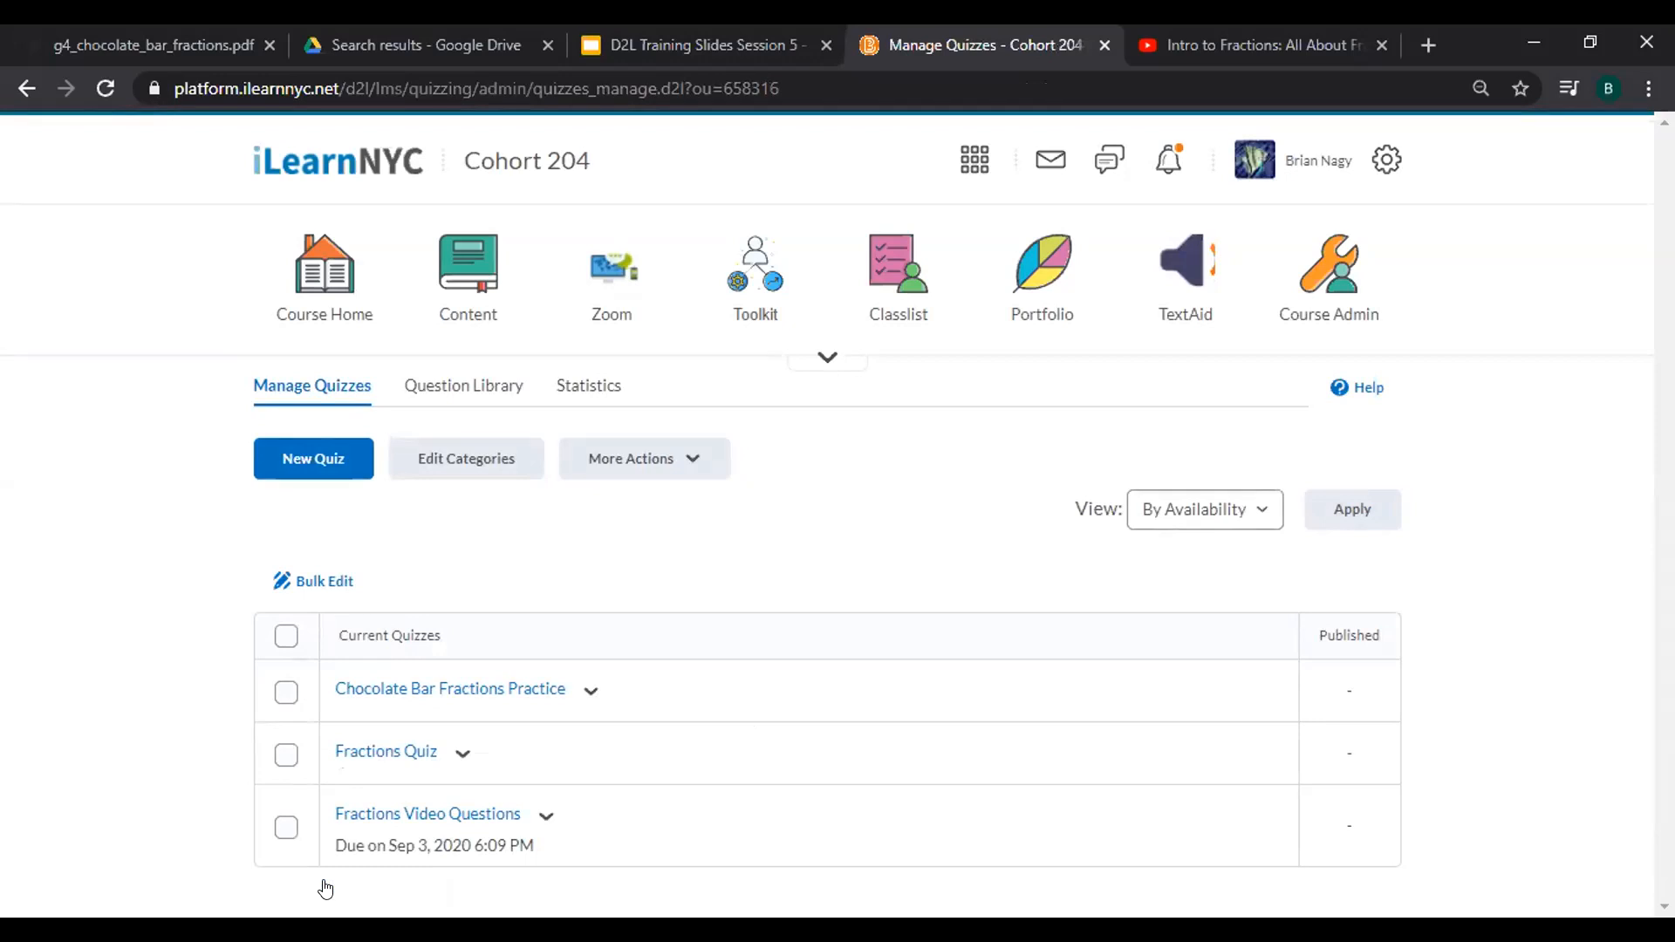
# Reopen the Fractions Video Questions quiz, then save and close it again.
pyautogui.click(423, 822)
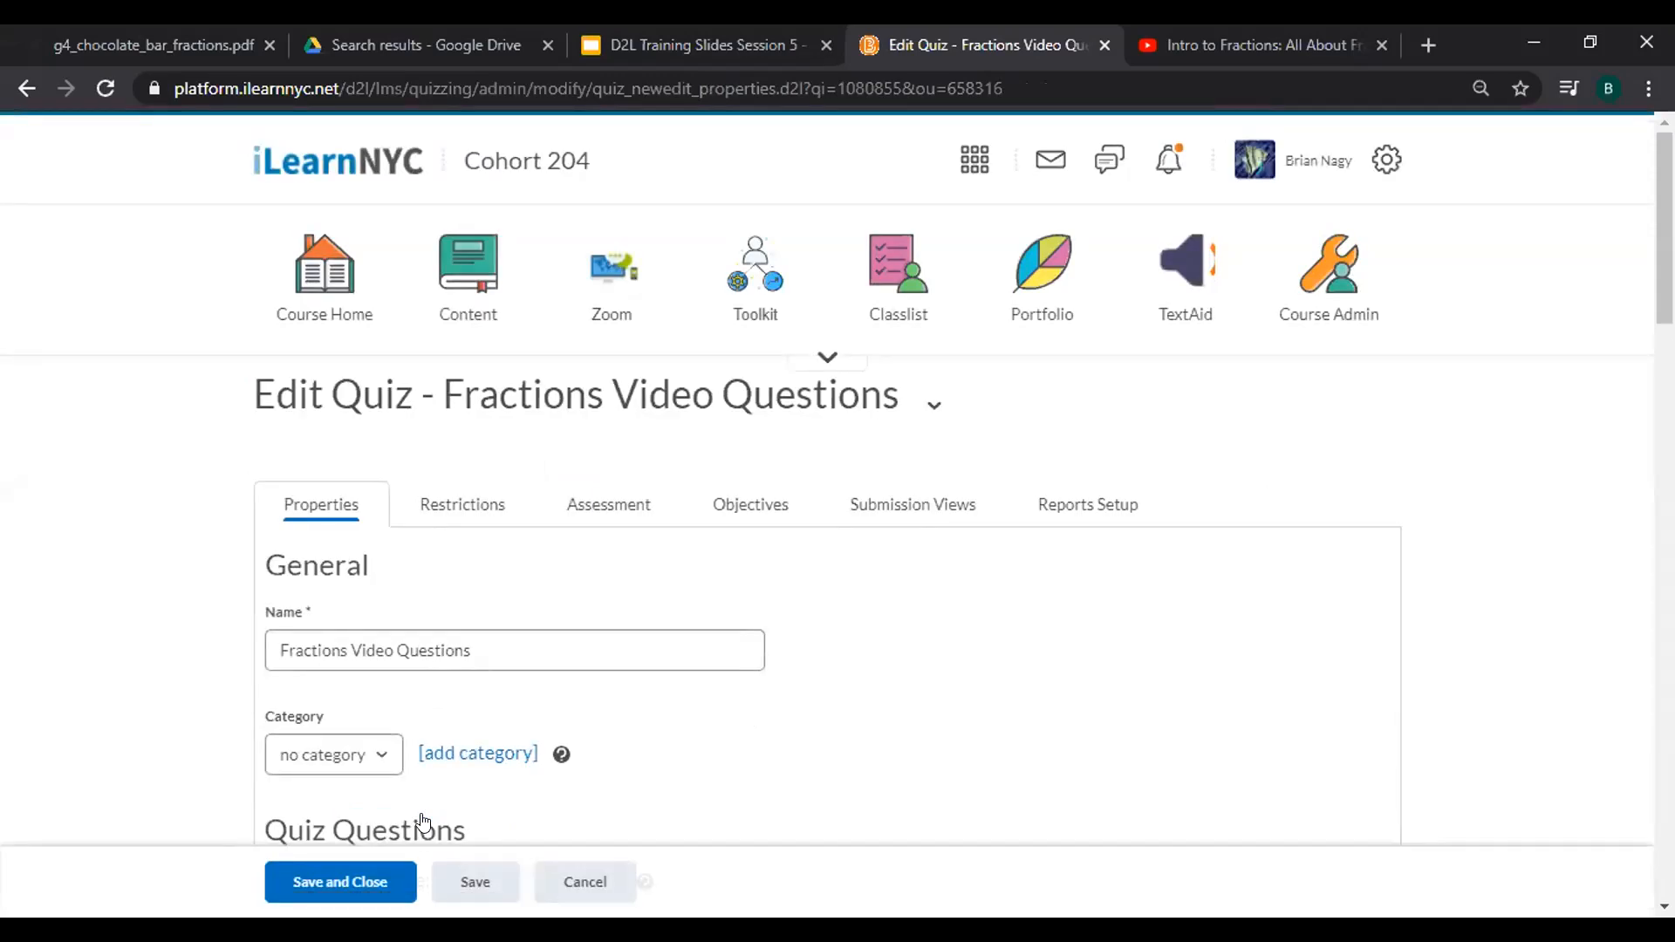
pyautogui.click(363, 896)
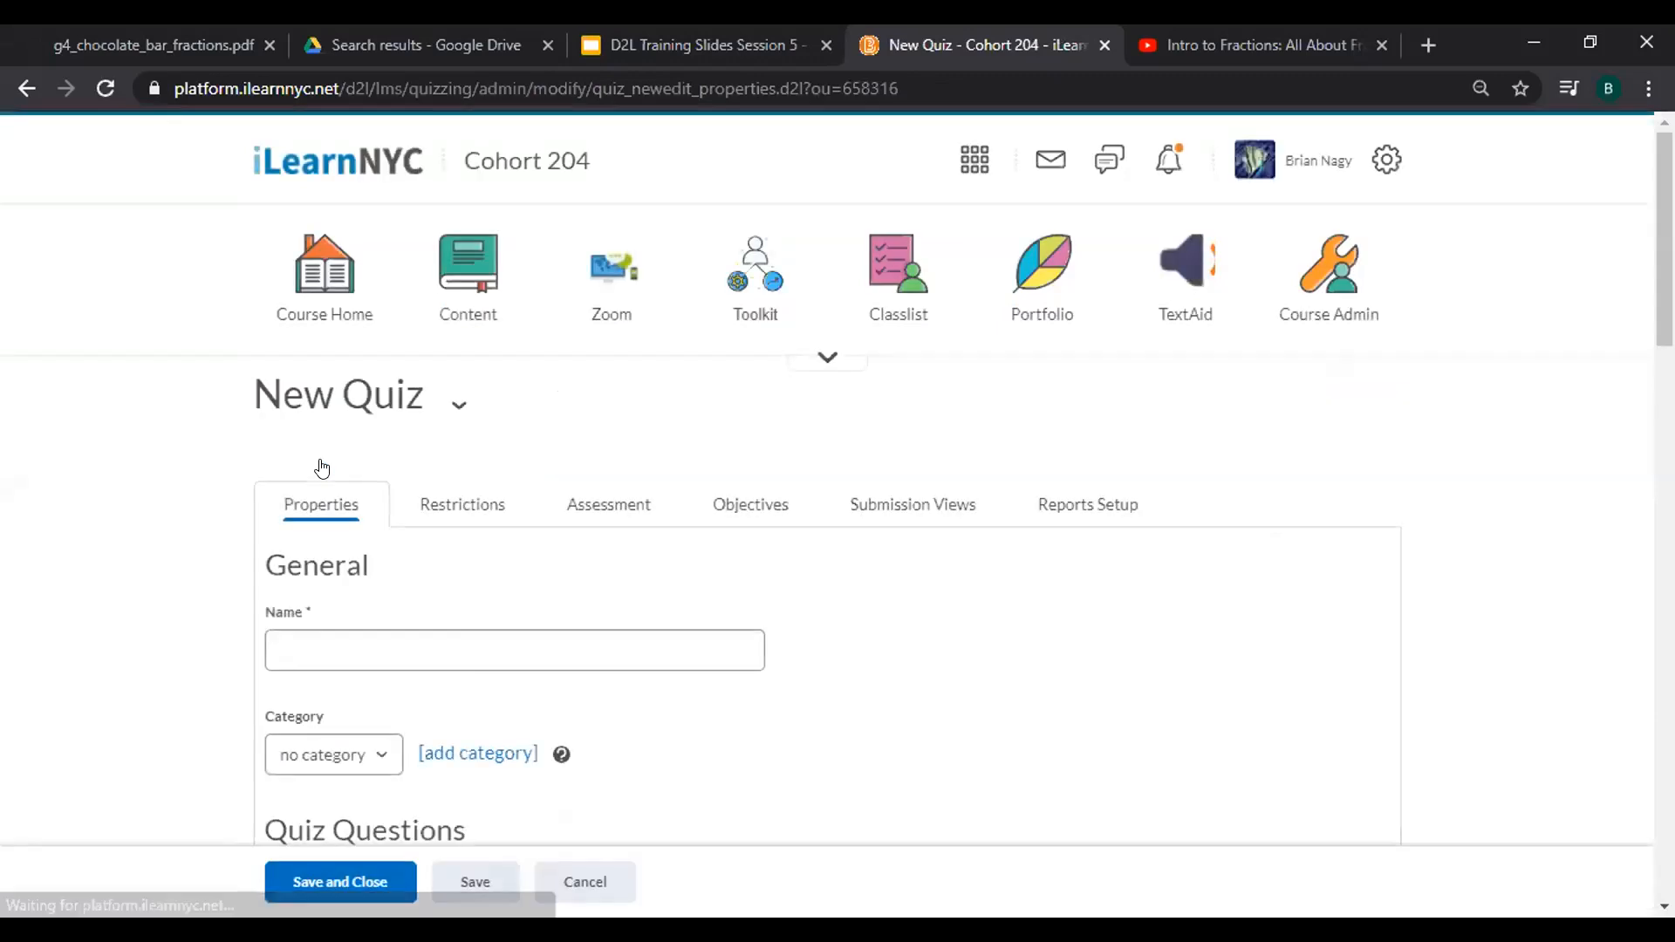
# Name the new quiz 'Penguin Ice Cream Company'.
pyautogui.click(431, 650)
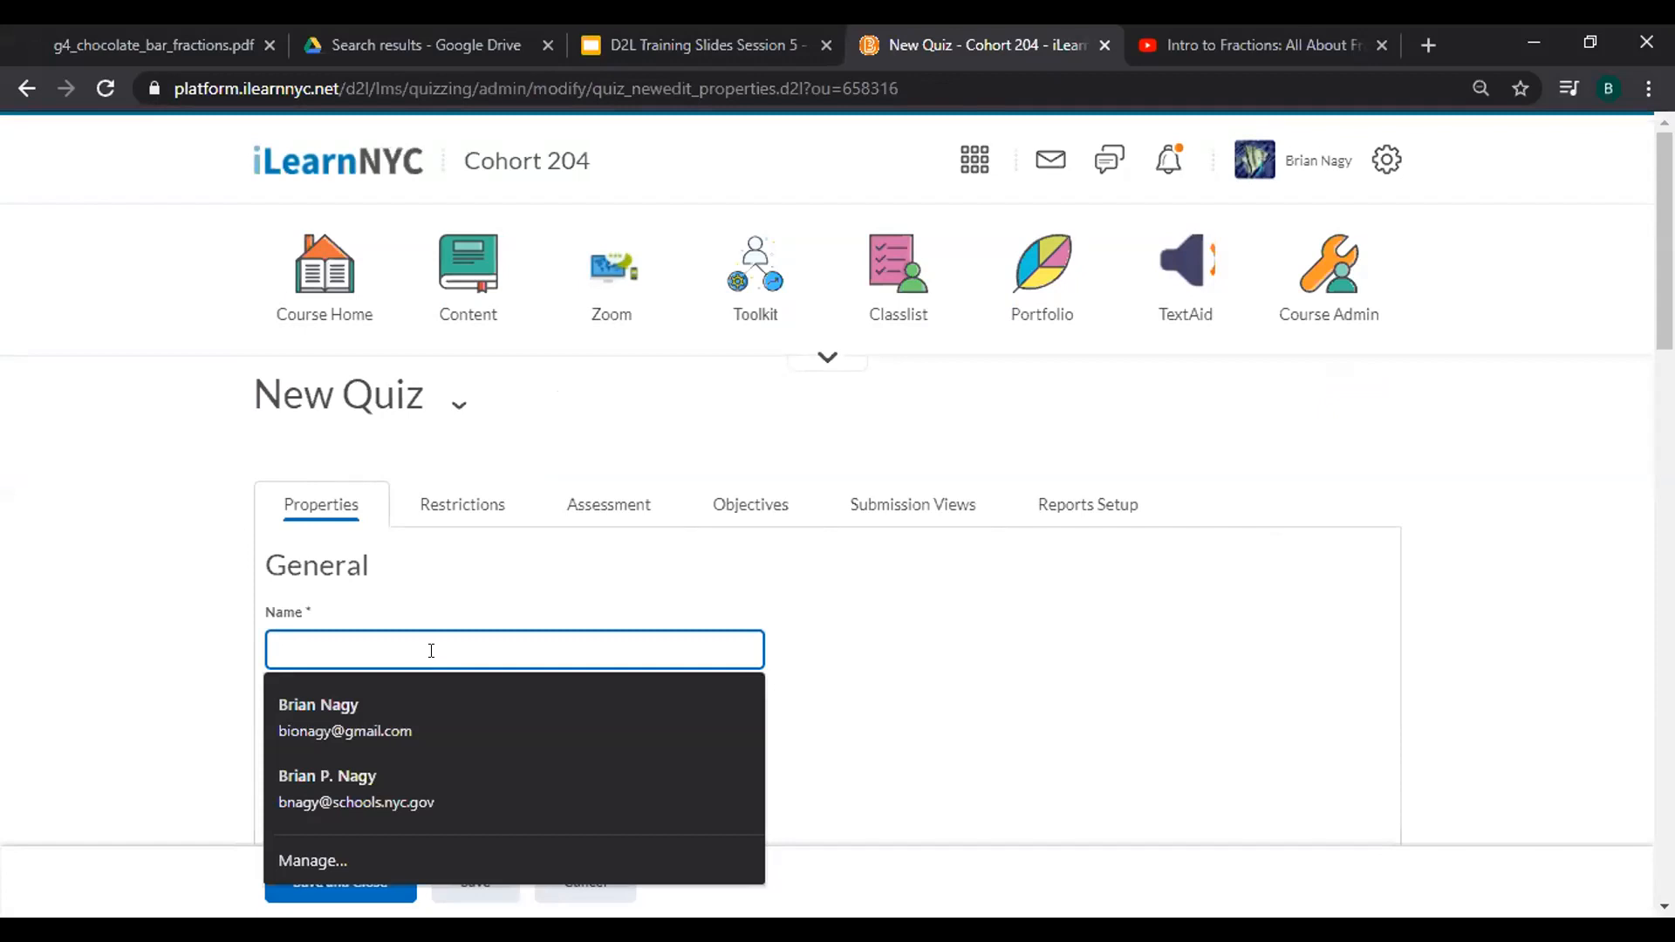
pyautogui.write('Pen')
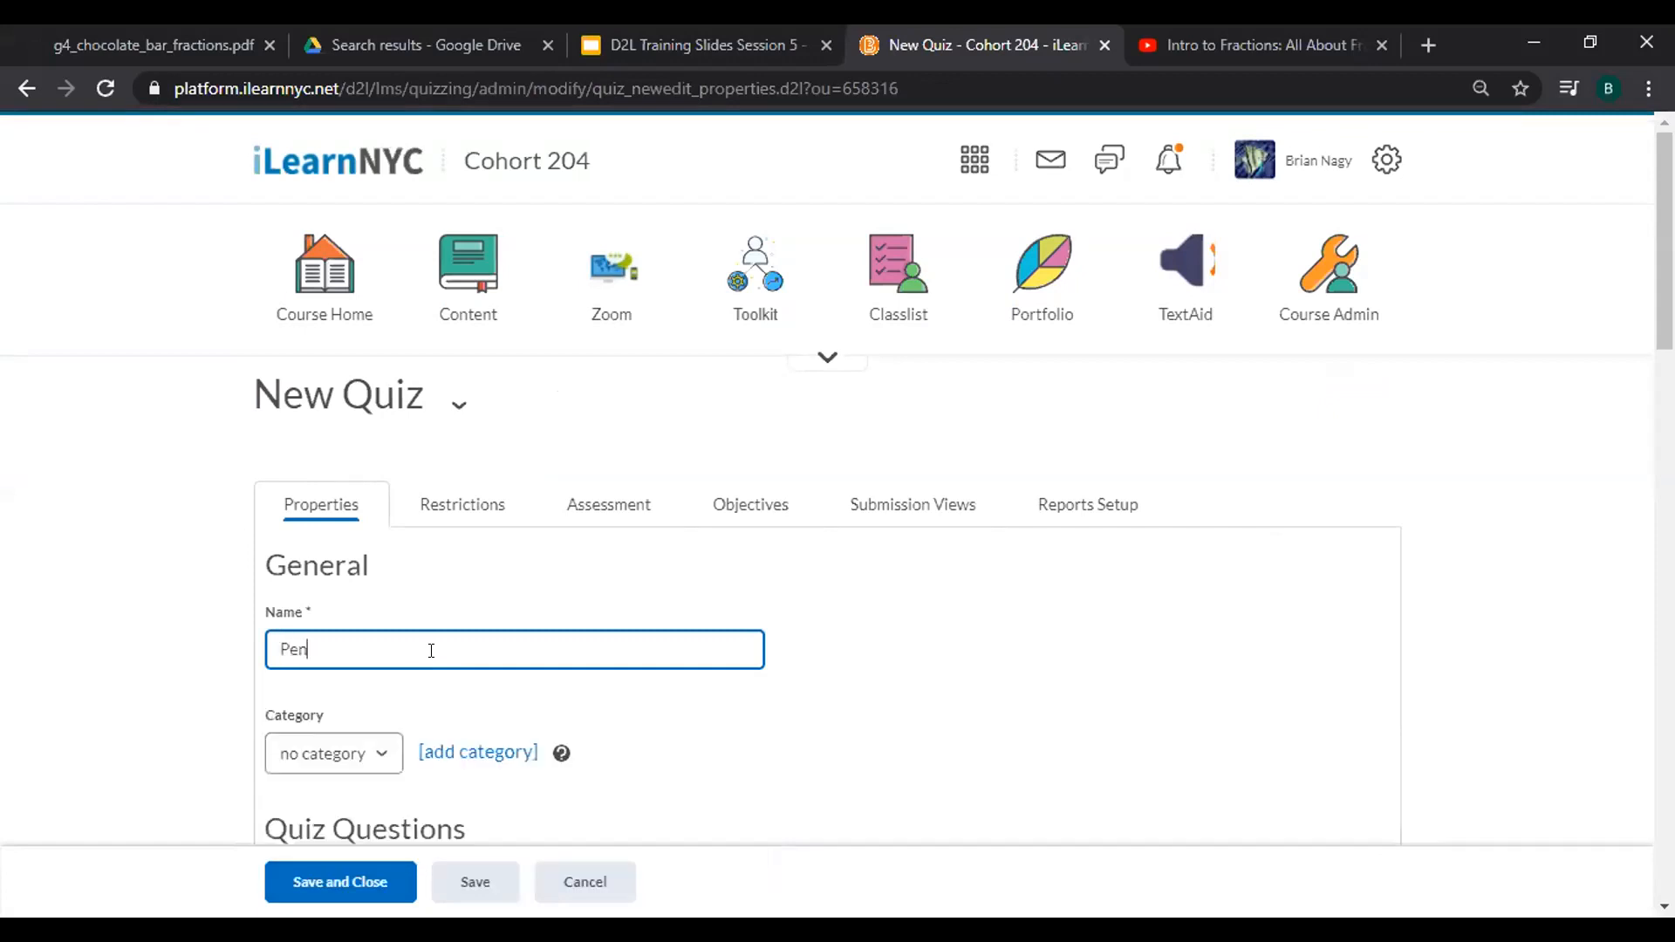
pyautogui.write('guin Ice Cream Compa')
pyautogui.press('BackSpace')
pyautogui.press('BackSpace')
pyautogui.write('mpany')
# In the quiz's question editor, add a new section.
pyautogui.scroll(-3, 431, 650)
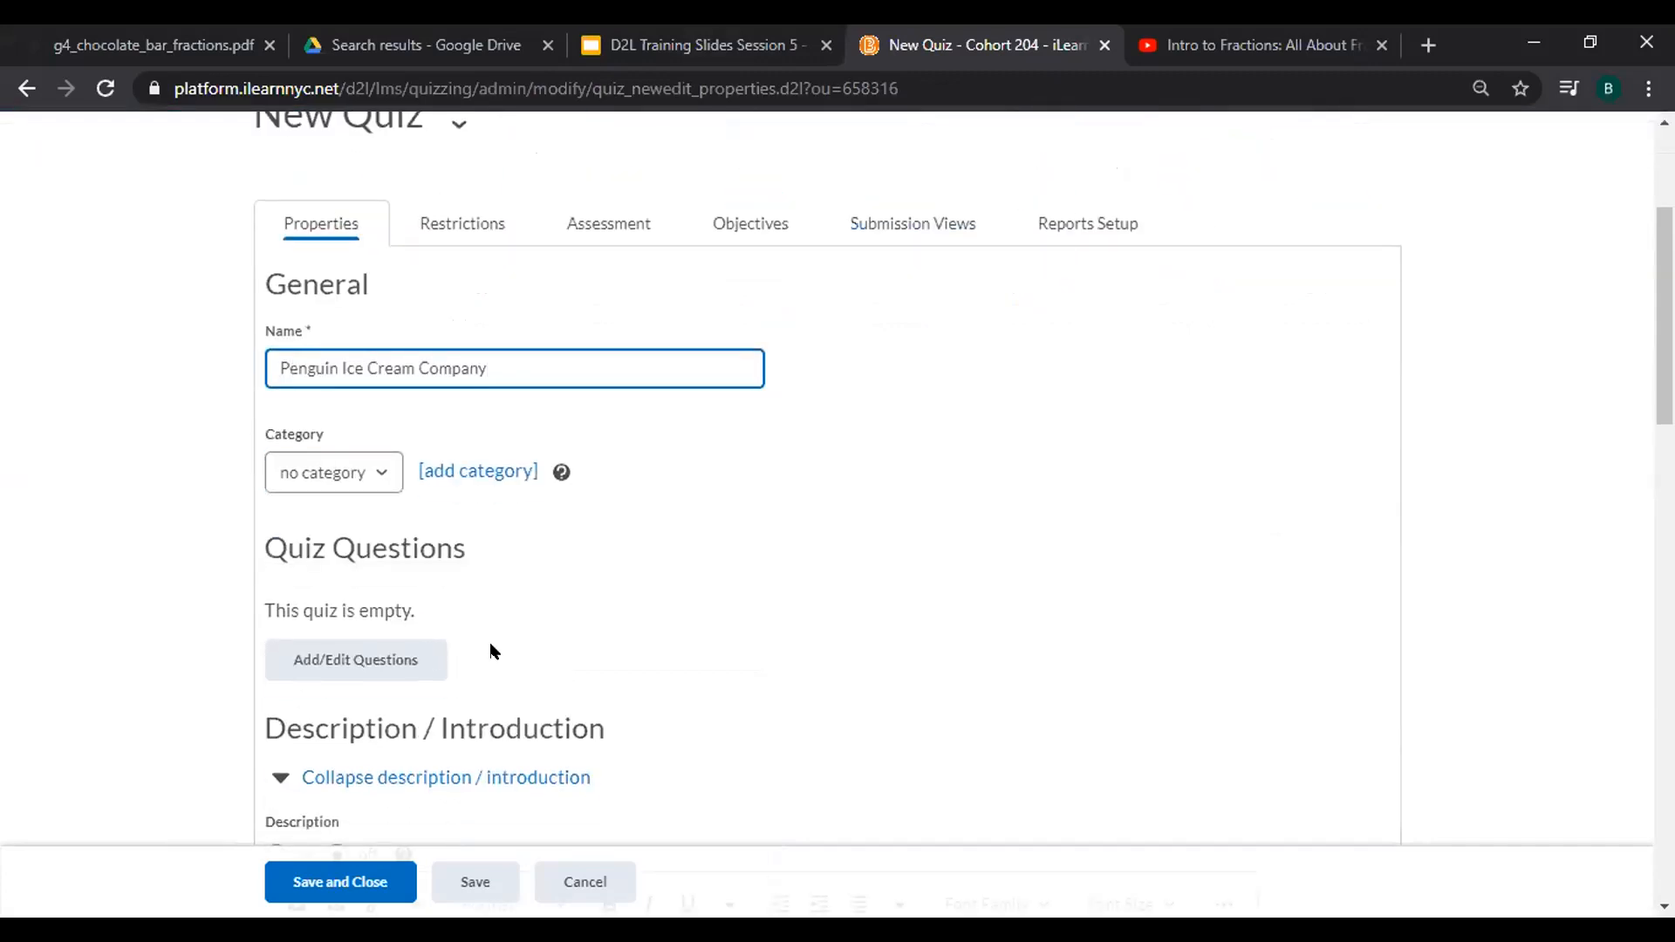
pyautogui.click(324, 671)
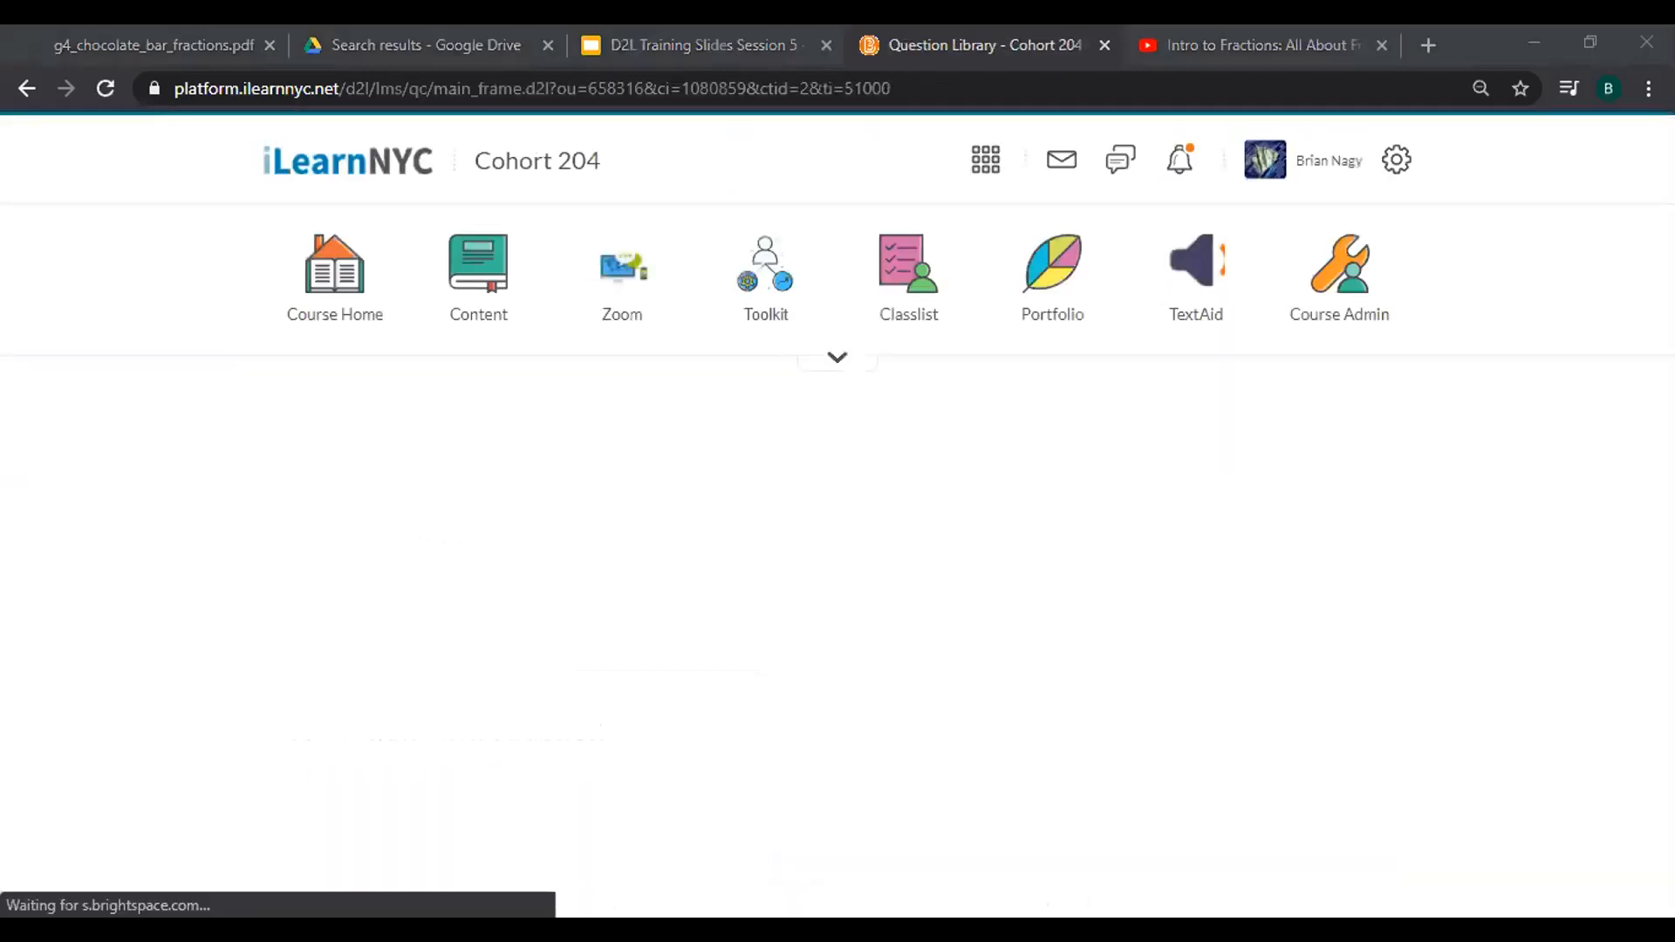
pyautogui.doubleClick(1458, 27)
pyautogui.click(671, 634)
pyautogui.click(659, 772)
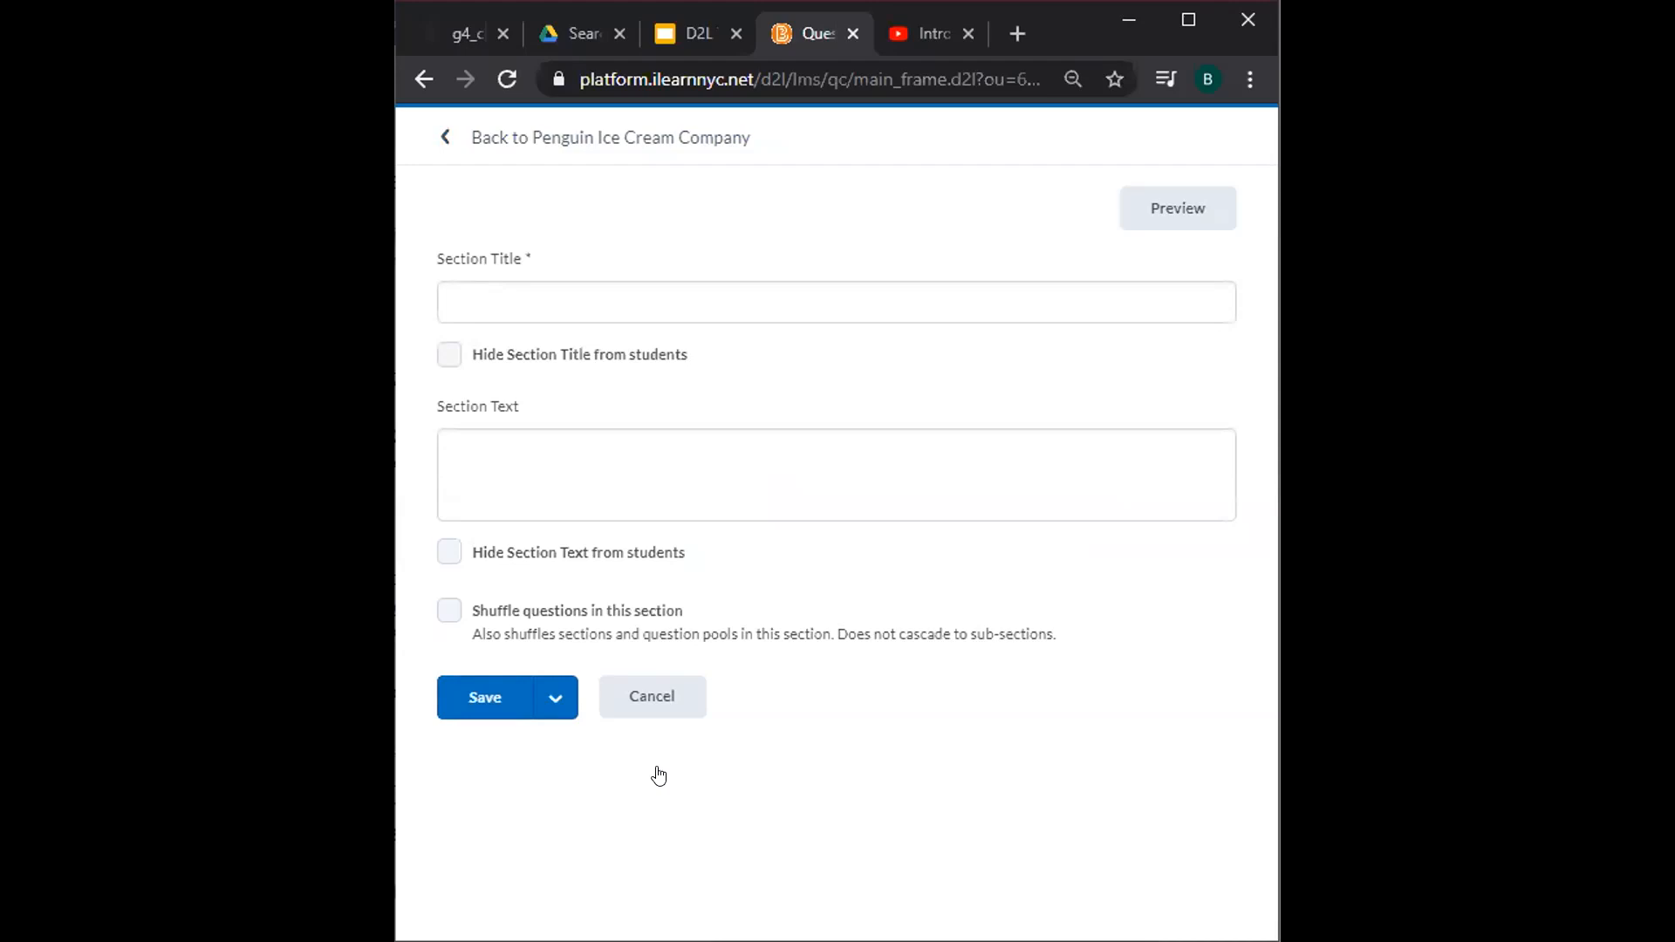
# Enter 'Penguin Bar Problem' as the section title.
pyautogui.click(678, 297)
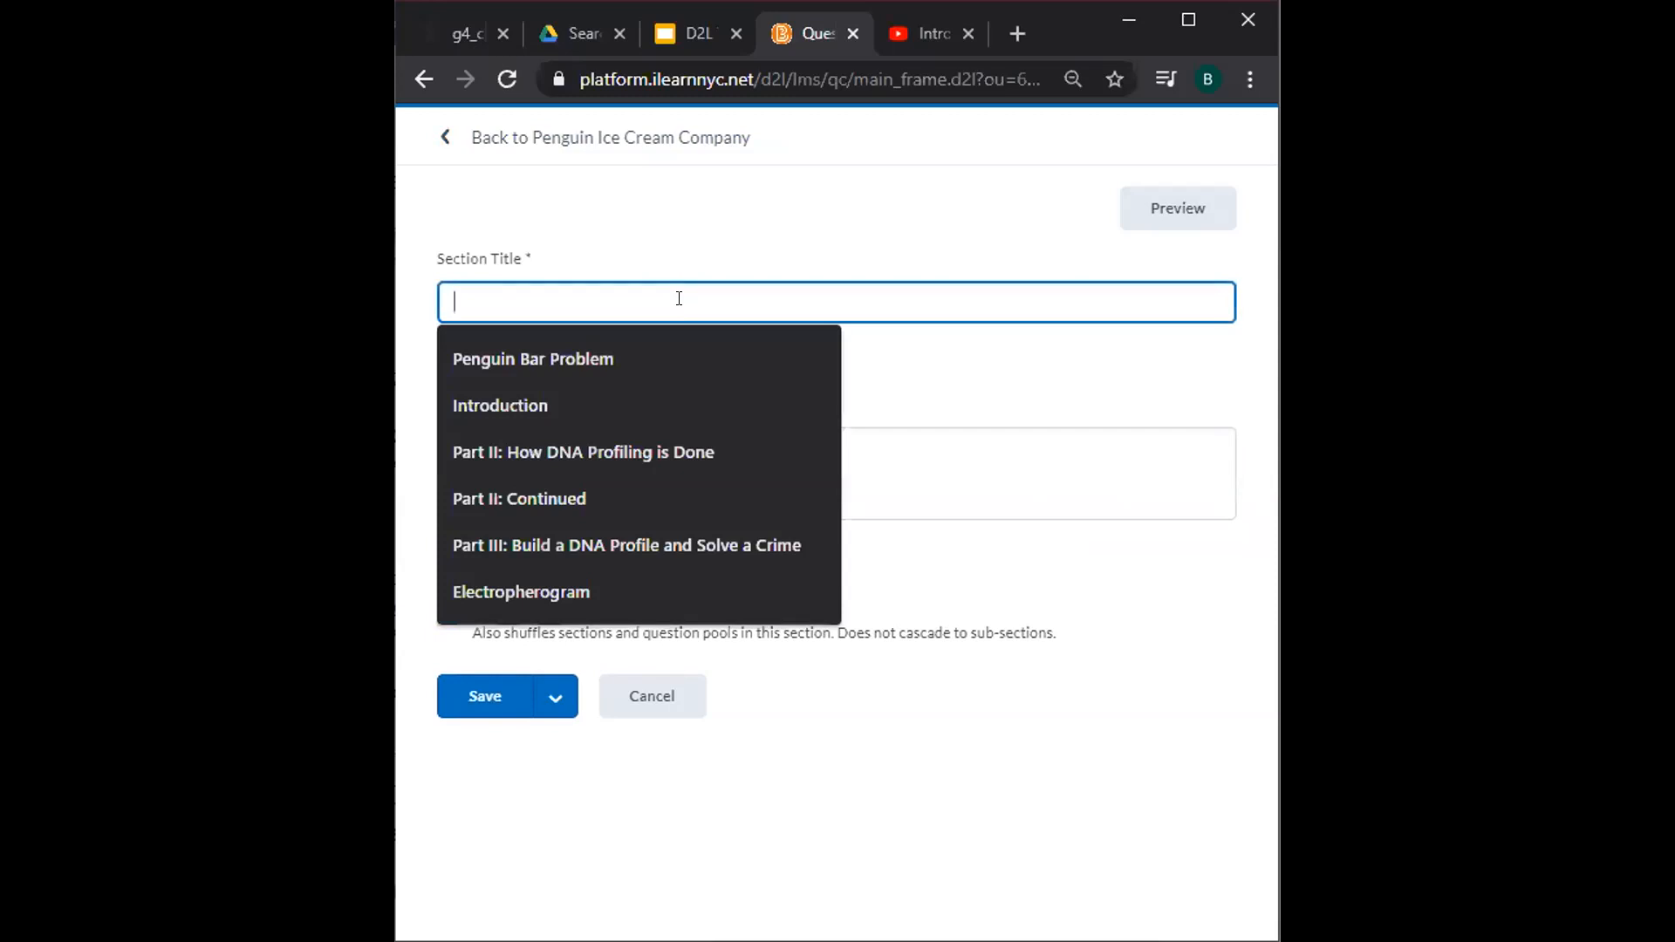
pyautogui.write('Penguin Bar Problem')
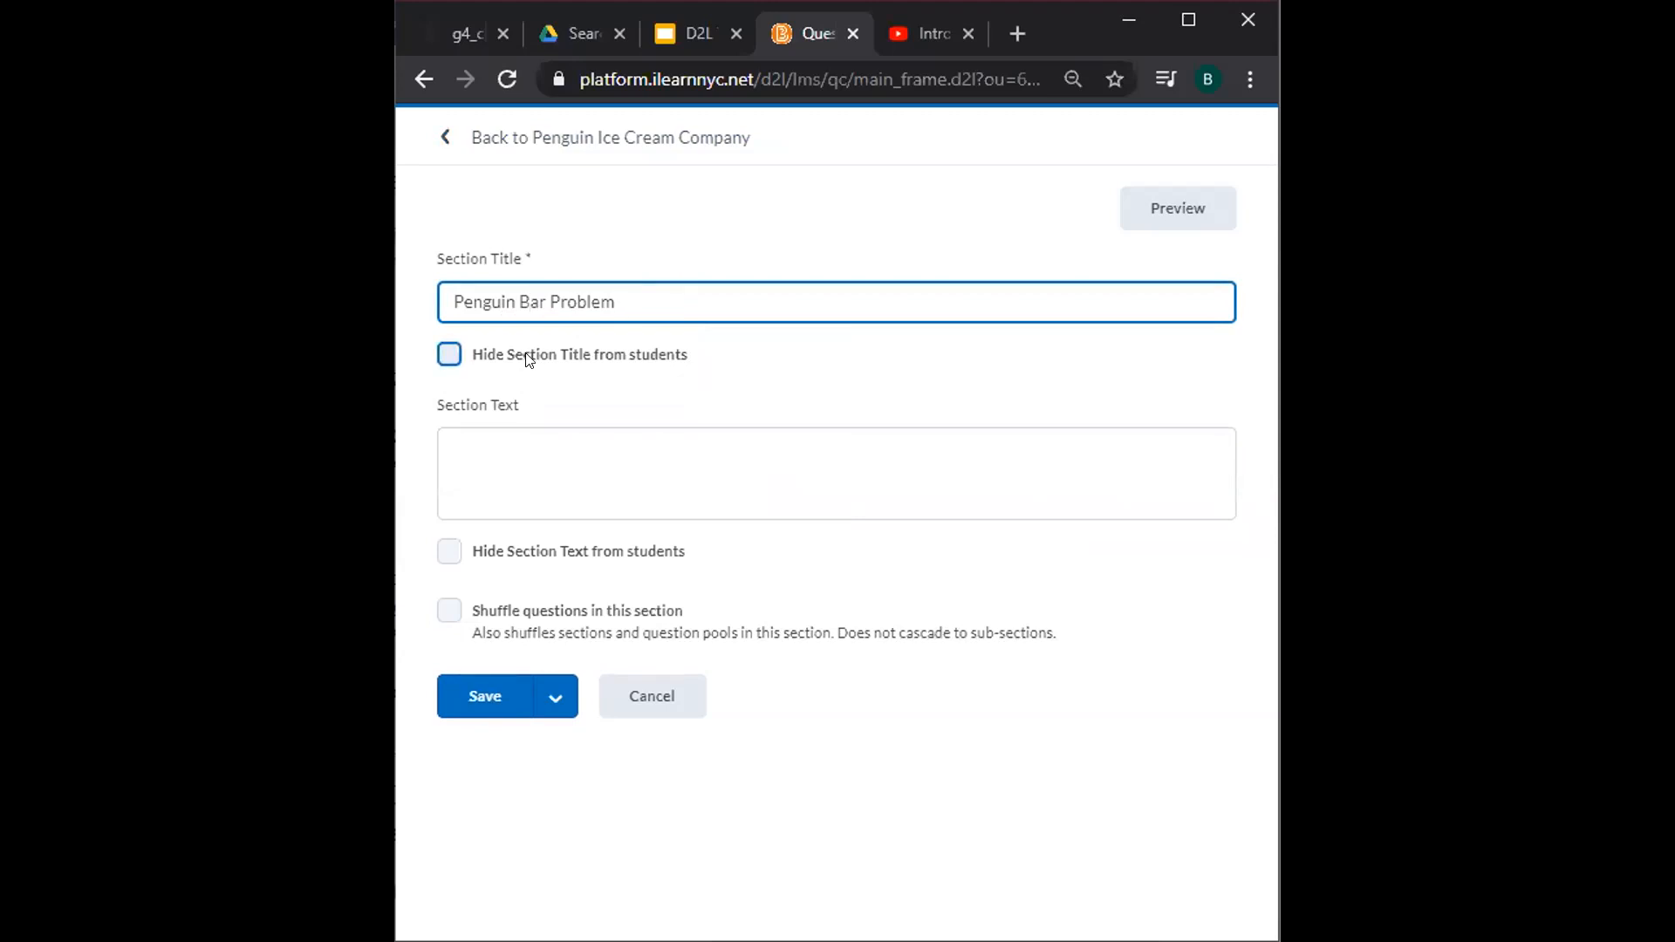
# Write section text: the company sells assorted ice cream; the popular Penguin Bar comes in packages of 6.
pyautogui.click(574, 447)
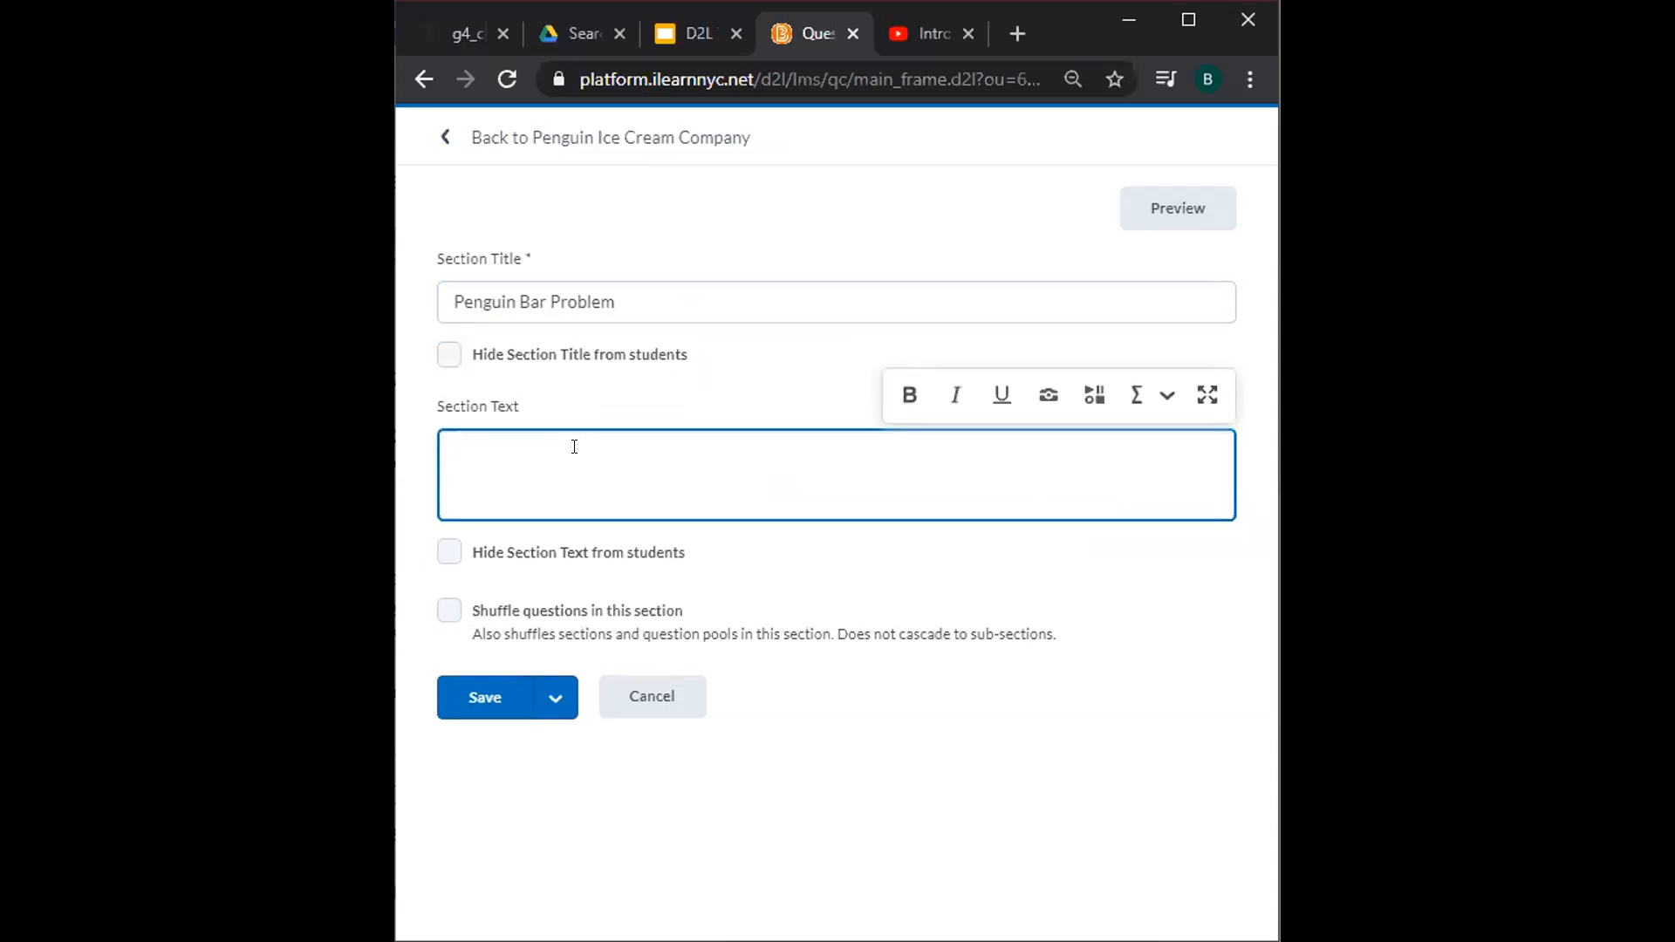
pyautogui.write('The Penguin Ice Cream Company sells assorter')
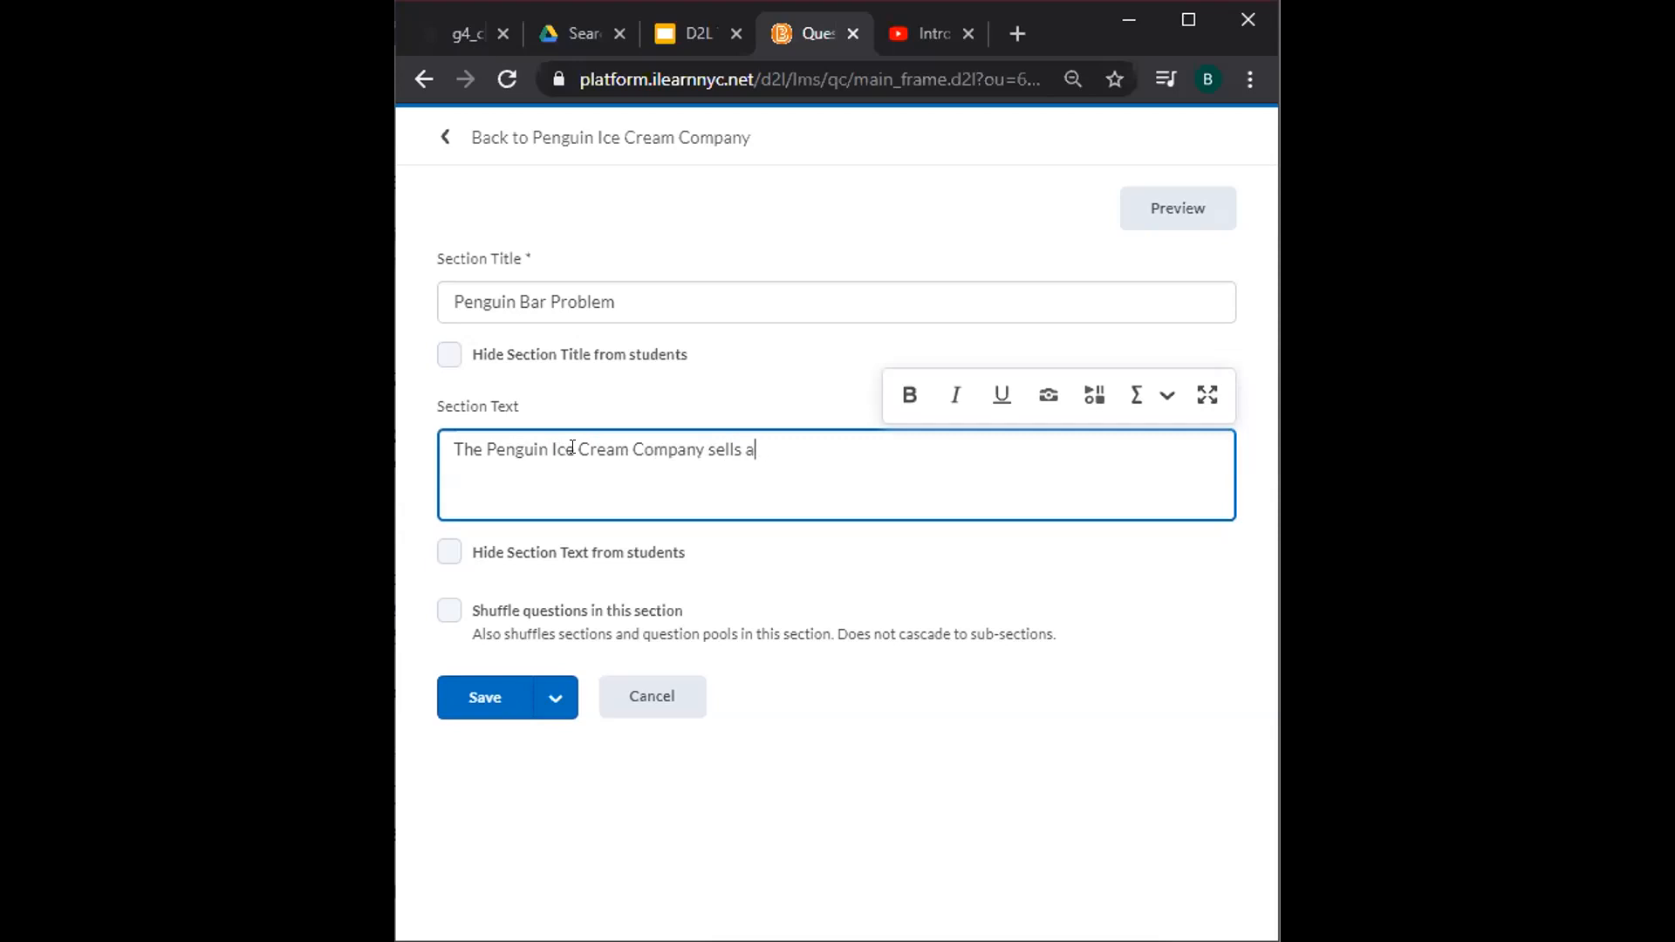
pyautogui.press('BackSpace')
pyautogui.write('d packages')
pyautogui.write(' of ice cream')
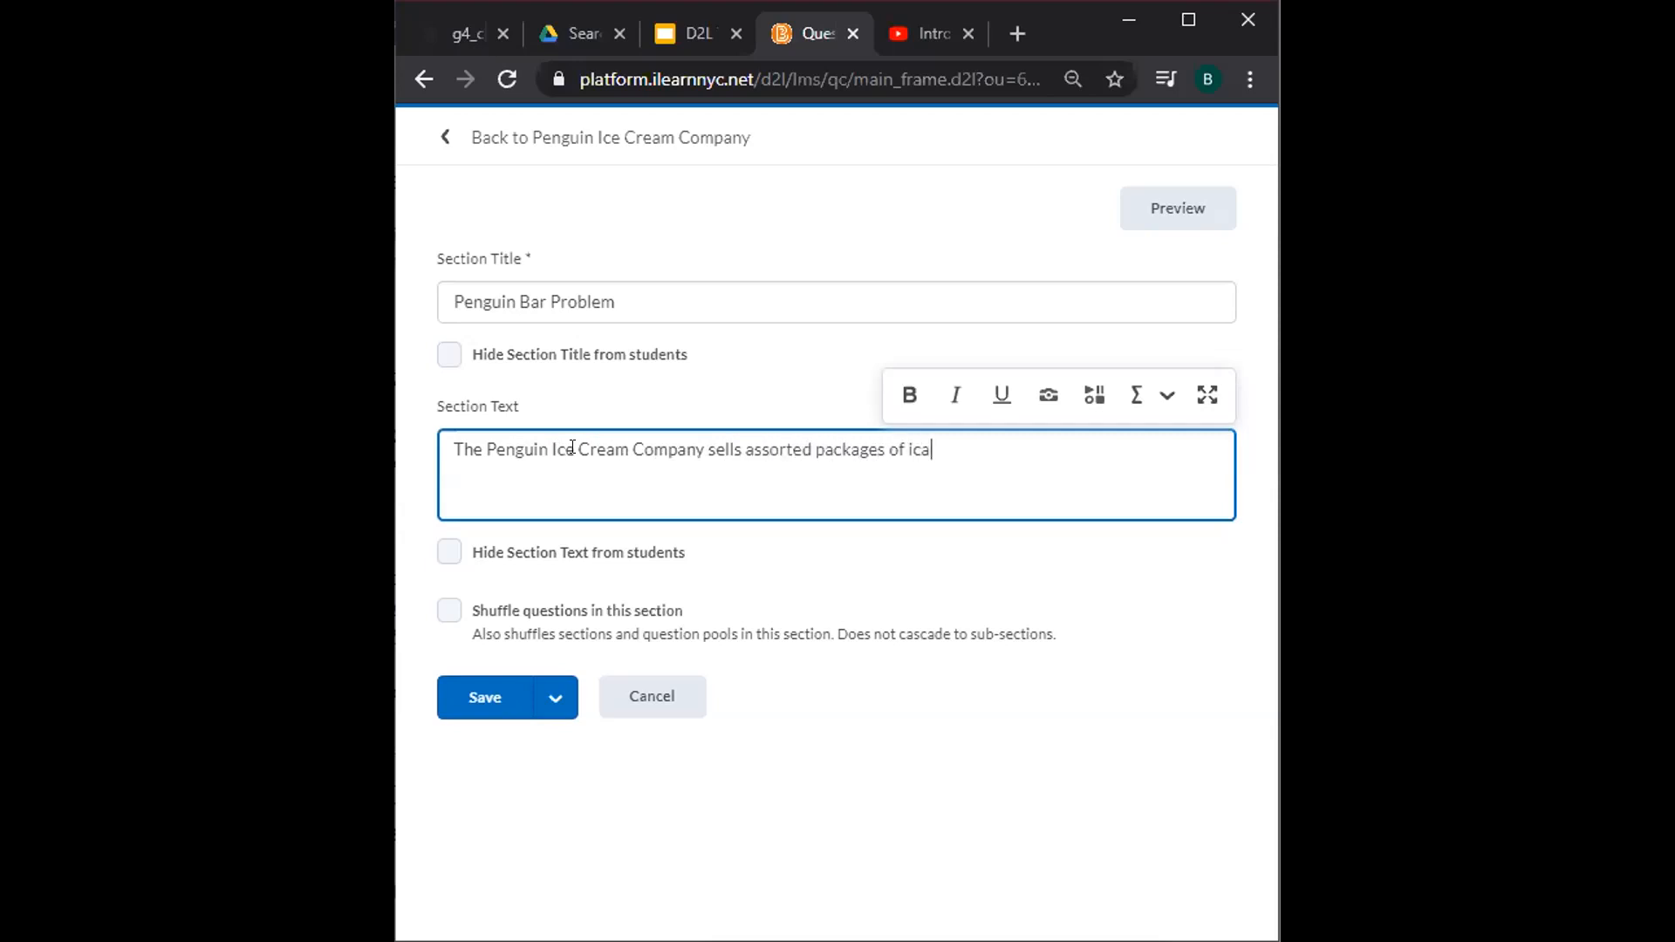
pyautogui.write('. The popuar p')
pyautogui.press('BackSpace')
pyautogui.press('BackSpace')
pyautogui.press('BackSpace')
pyautogui.press('BackSpace')
pyautogui.write('lar Pen')
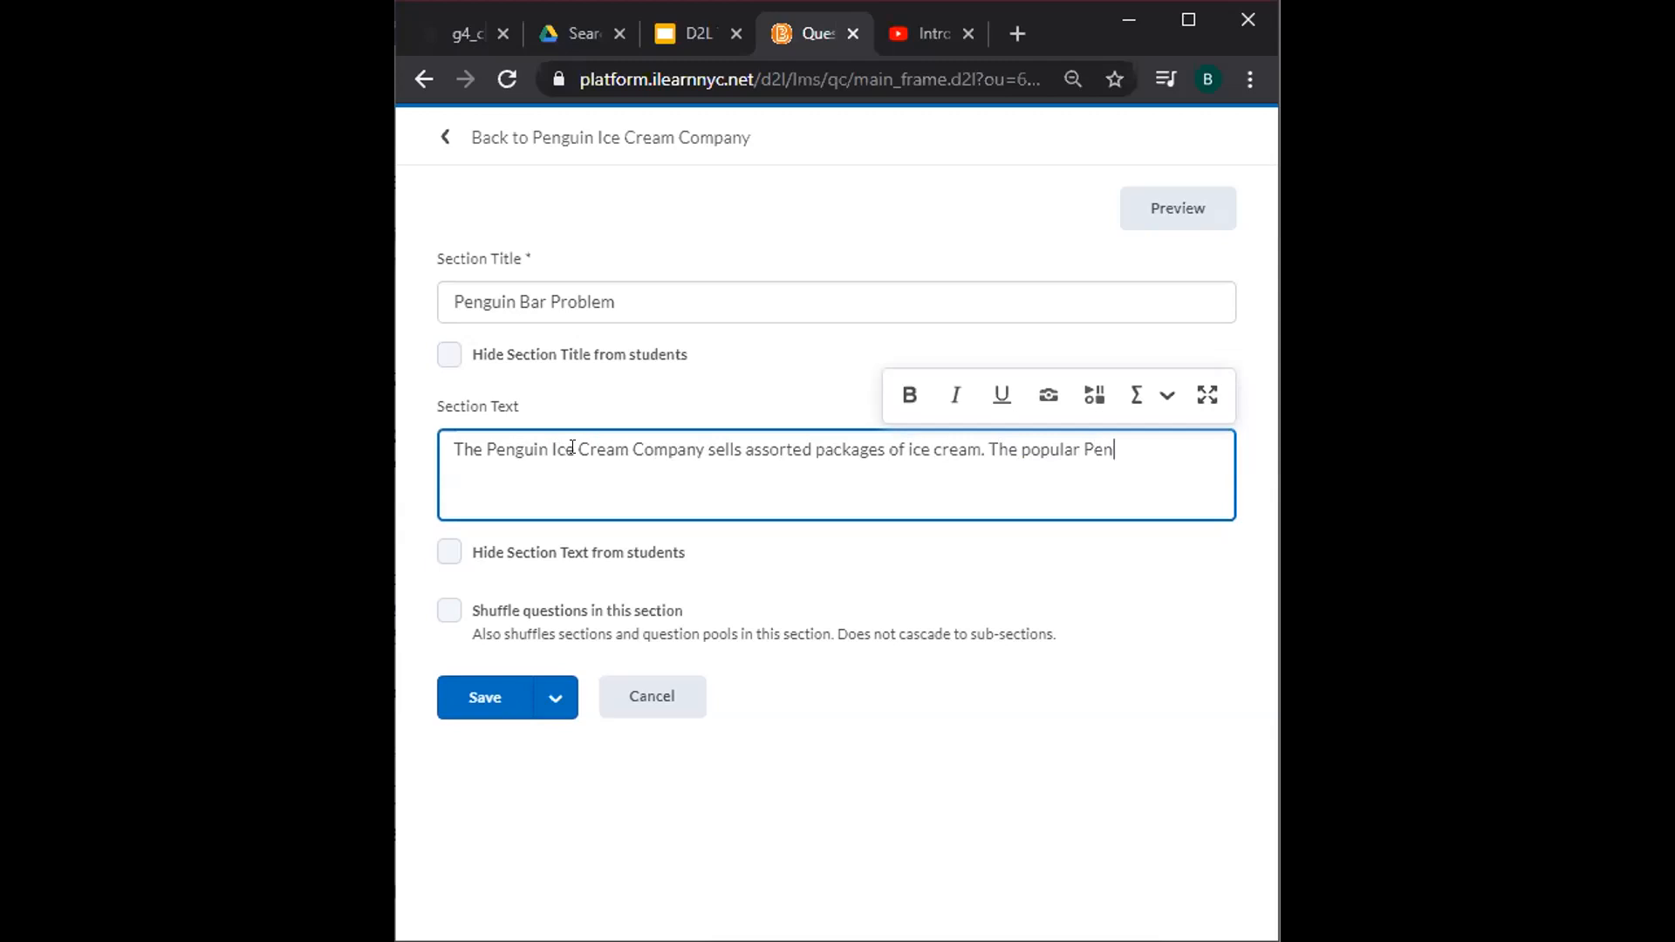
pyautogui.write('guin Bar is sold in')
pyautogui.write(' packages of ')
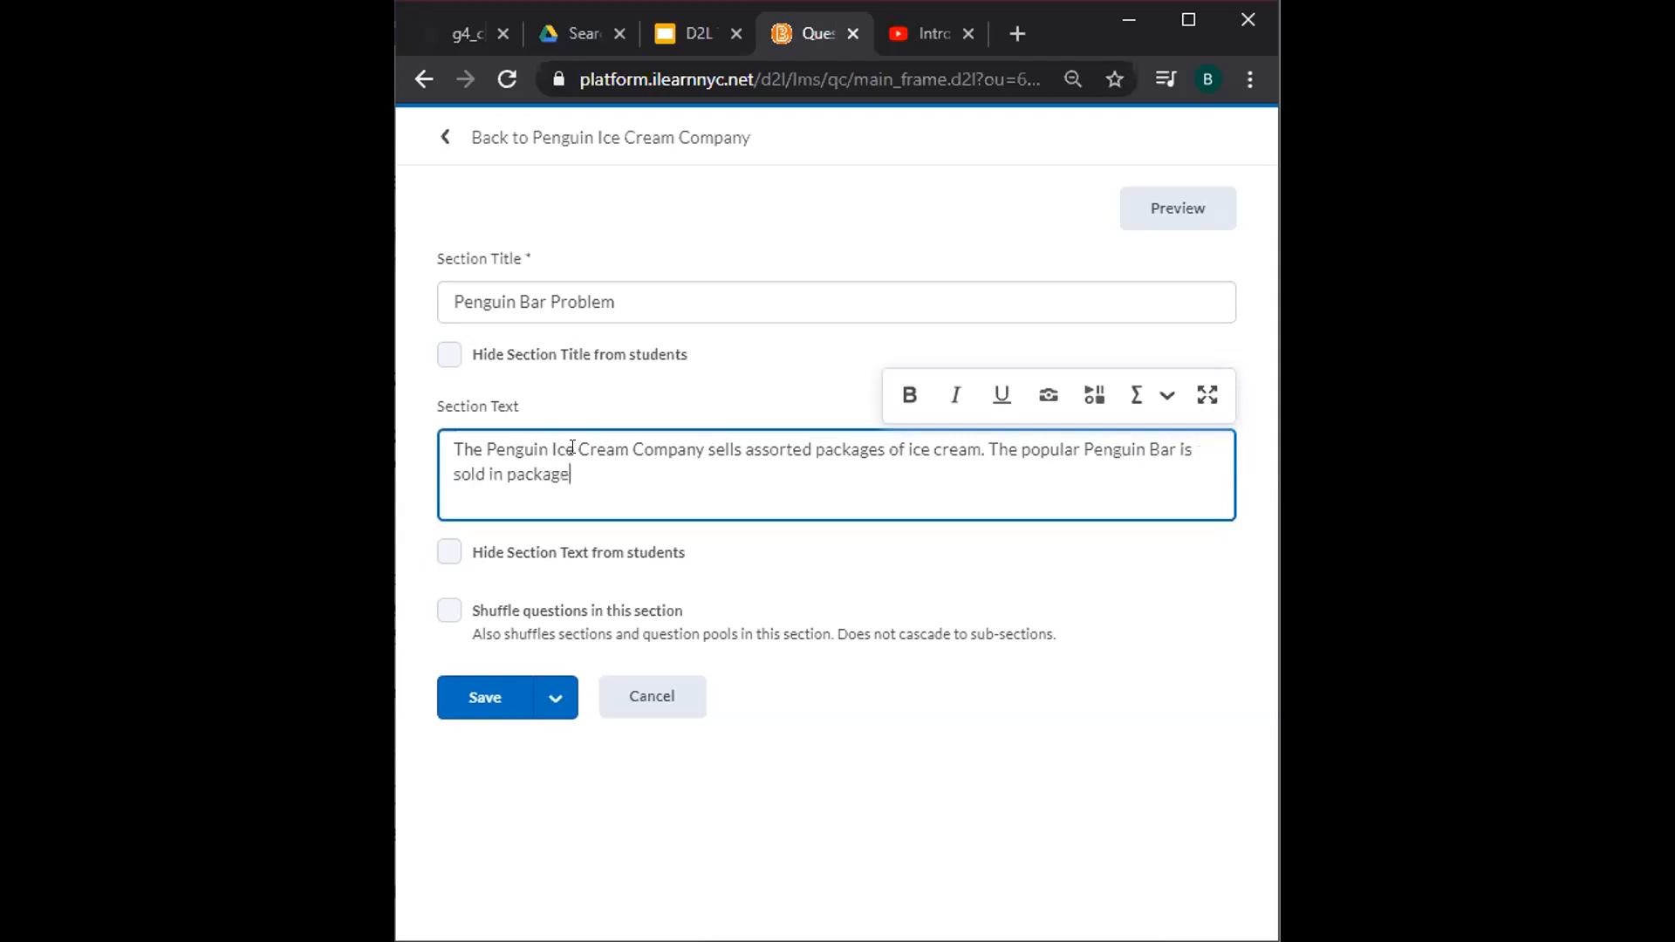
pyautogui.write('6.')
pyautogui.press('Return')
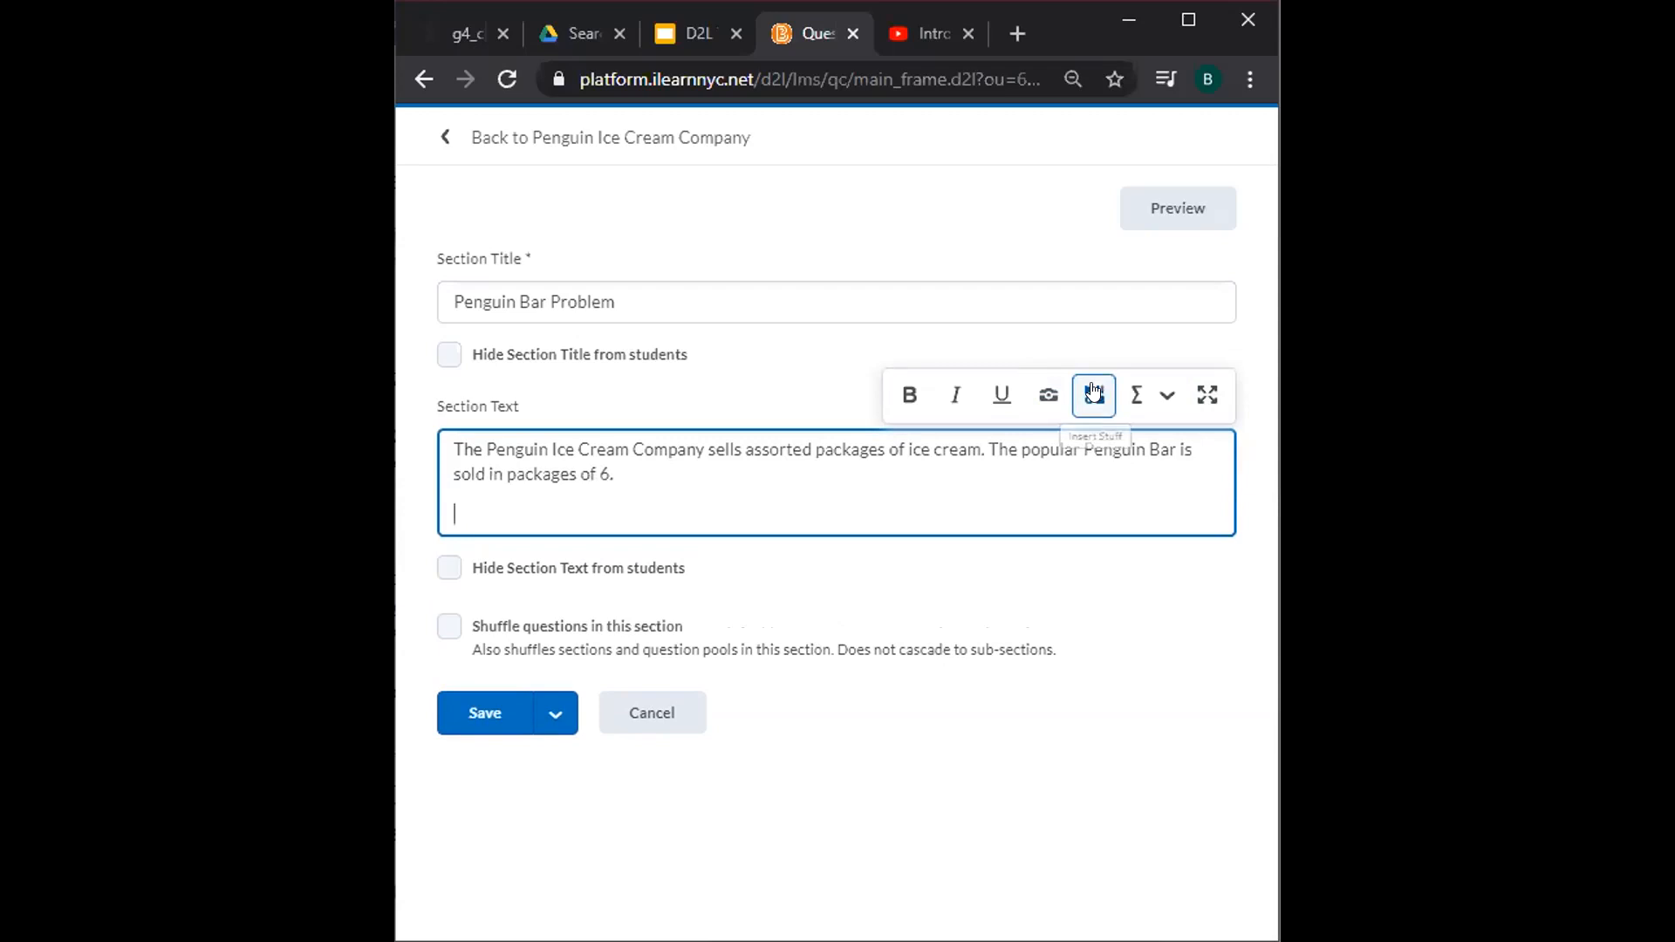
# Upload the 'penguin problem 1' image from the computer into the section text.
pyautogui.click(1047, 397)
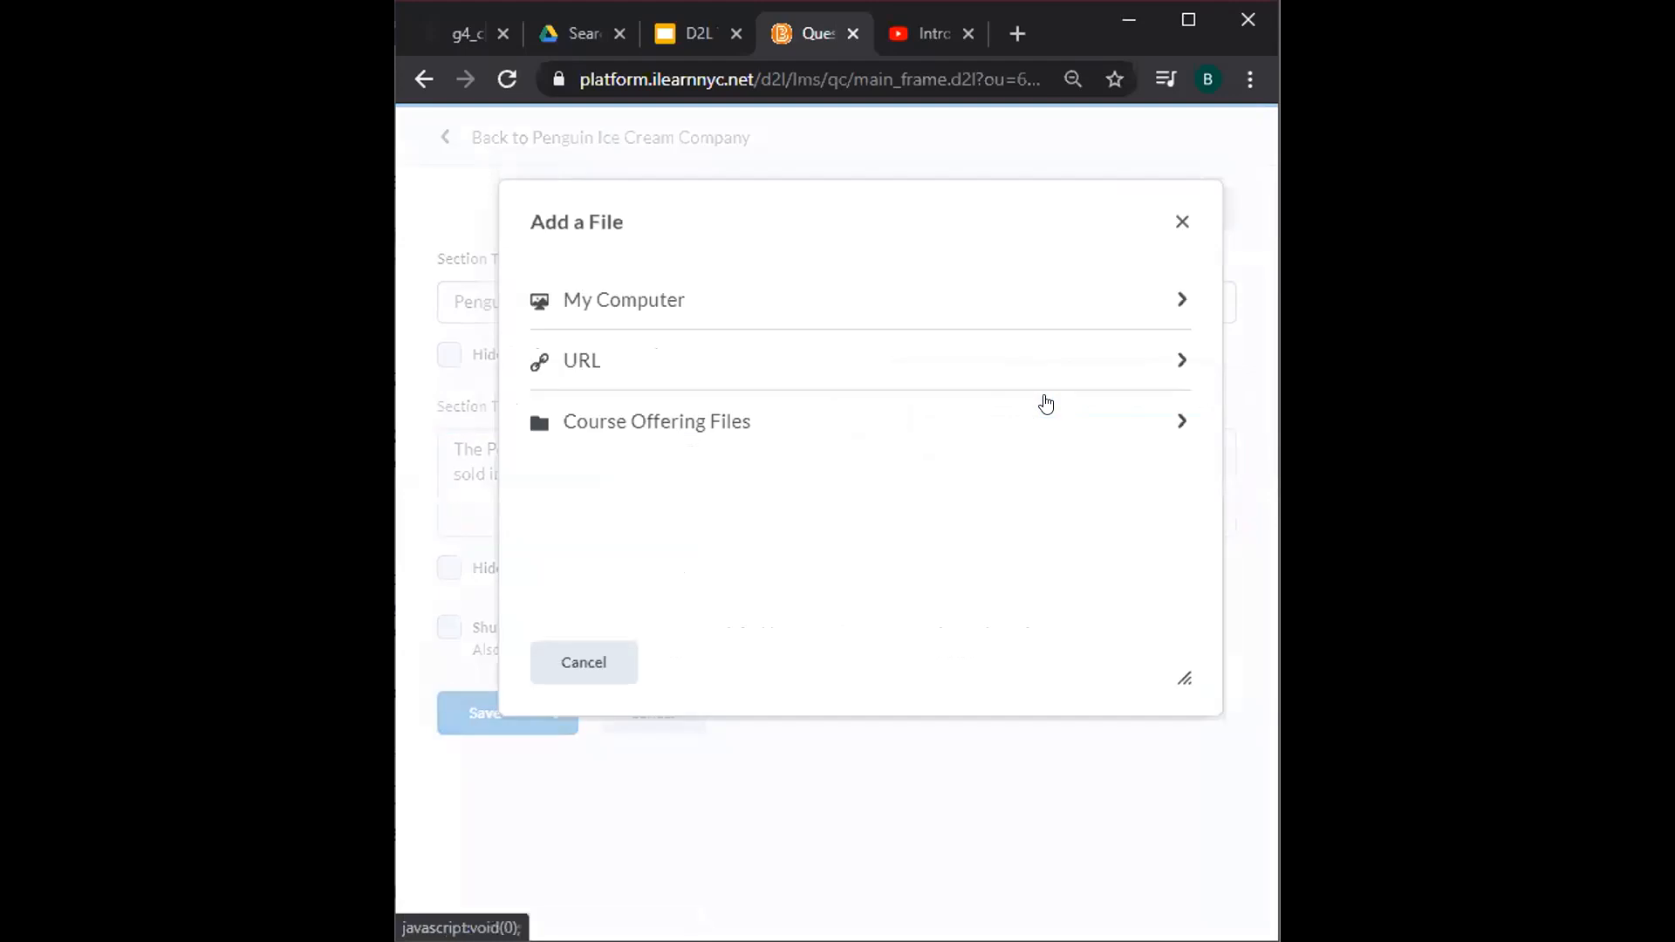
pyautogui.click(593, 308)
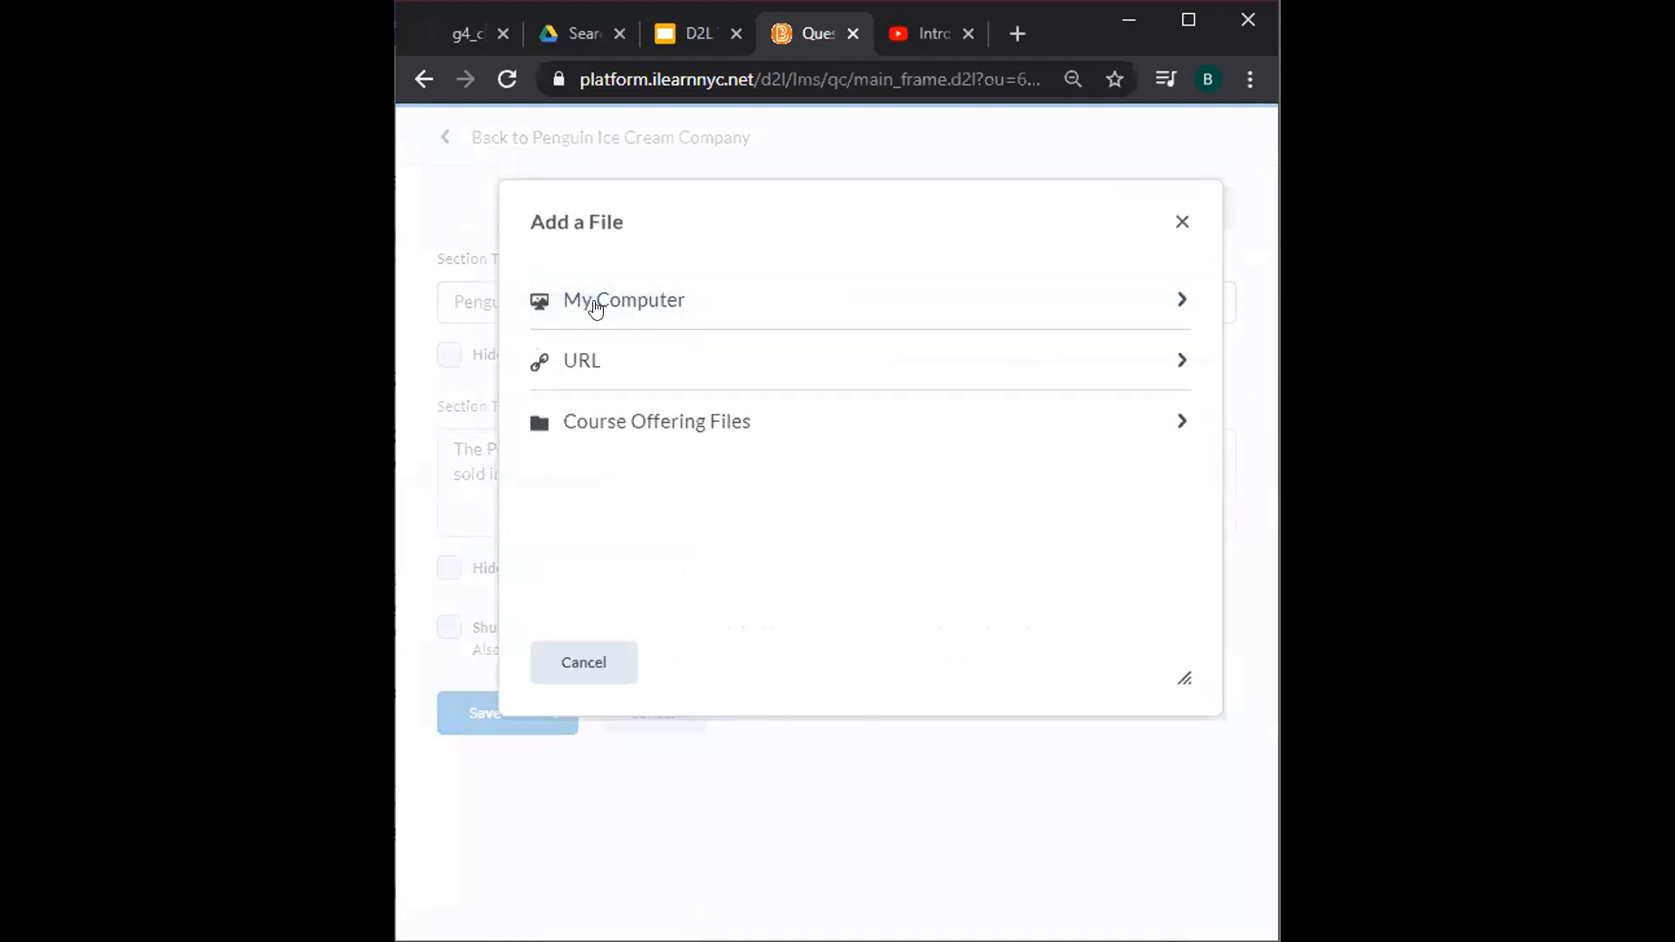
pyautogui.click(606, 326)
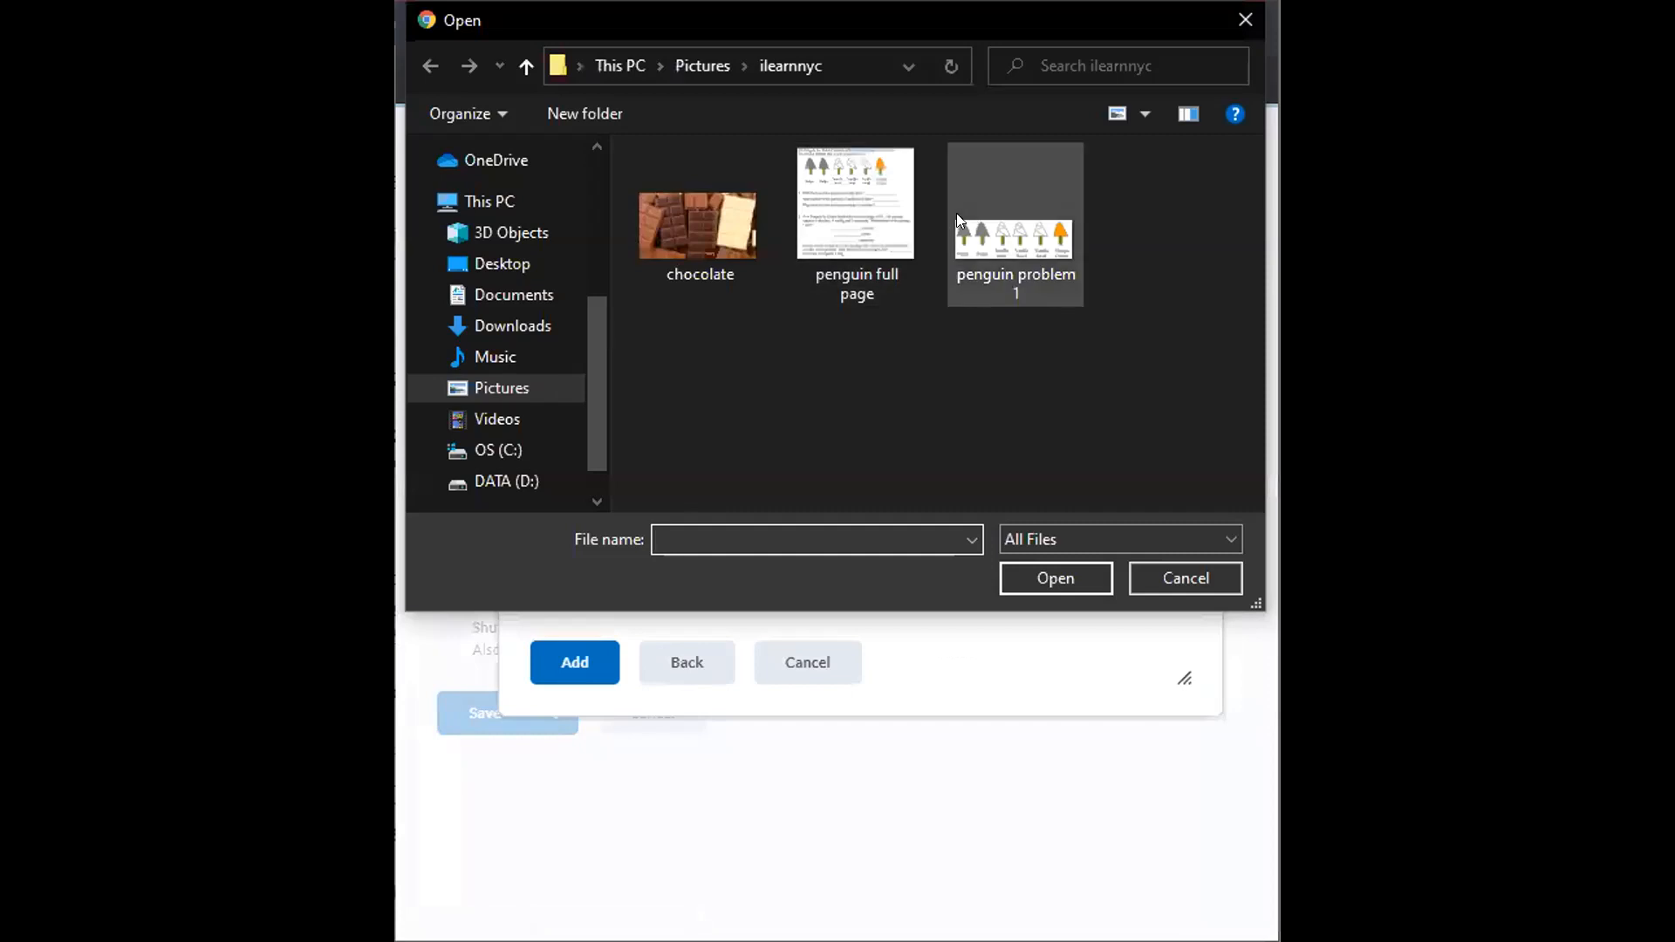
pyautogui.click(999, 241)
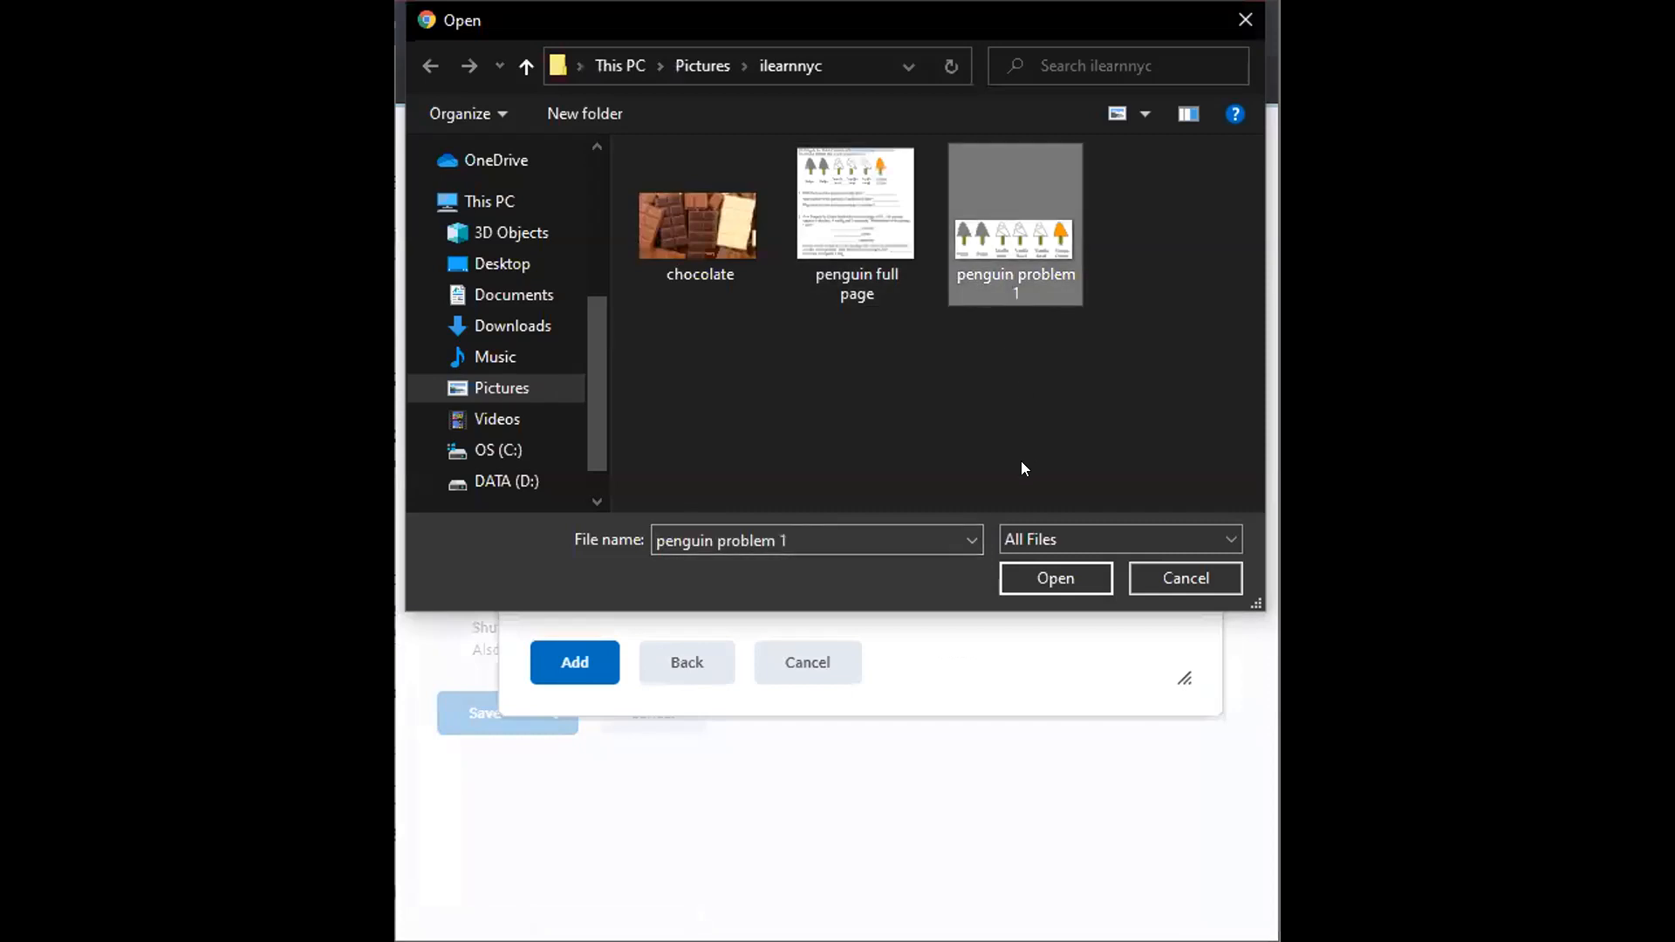
pyautogui.click(1019, 576)
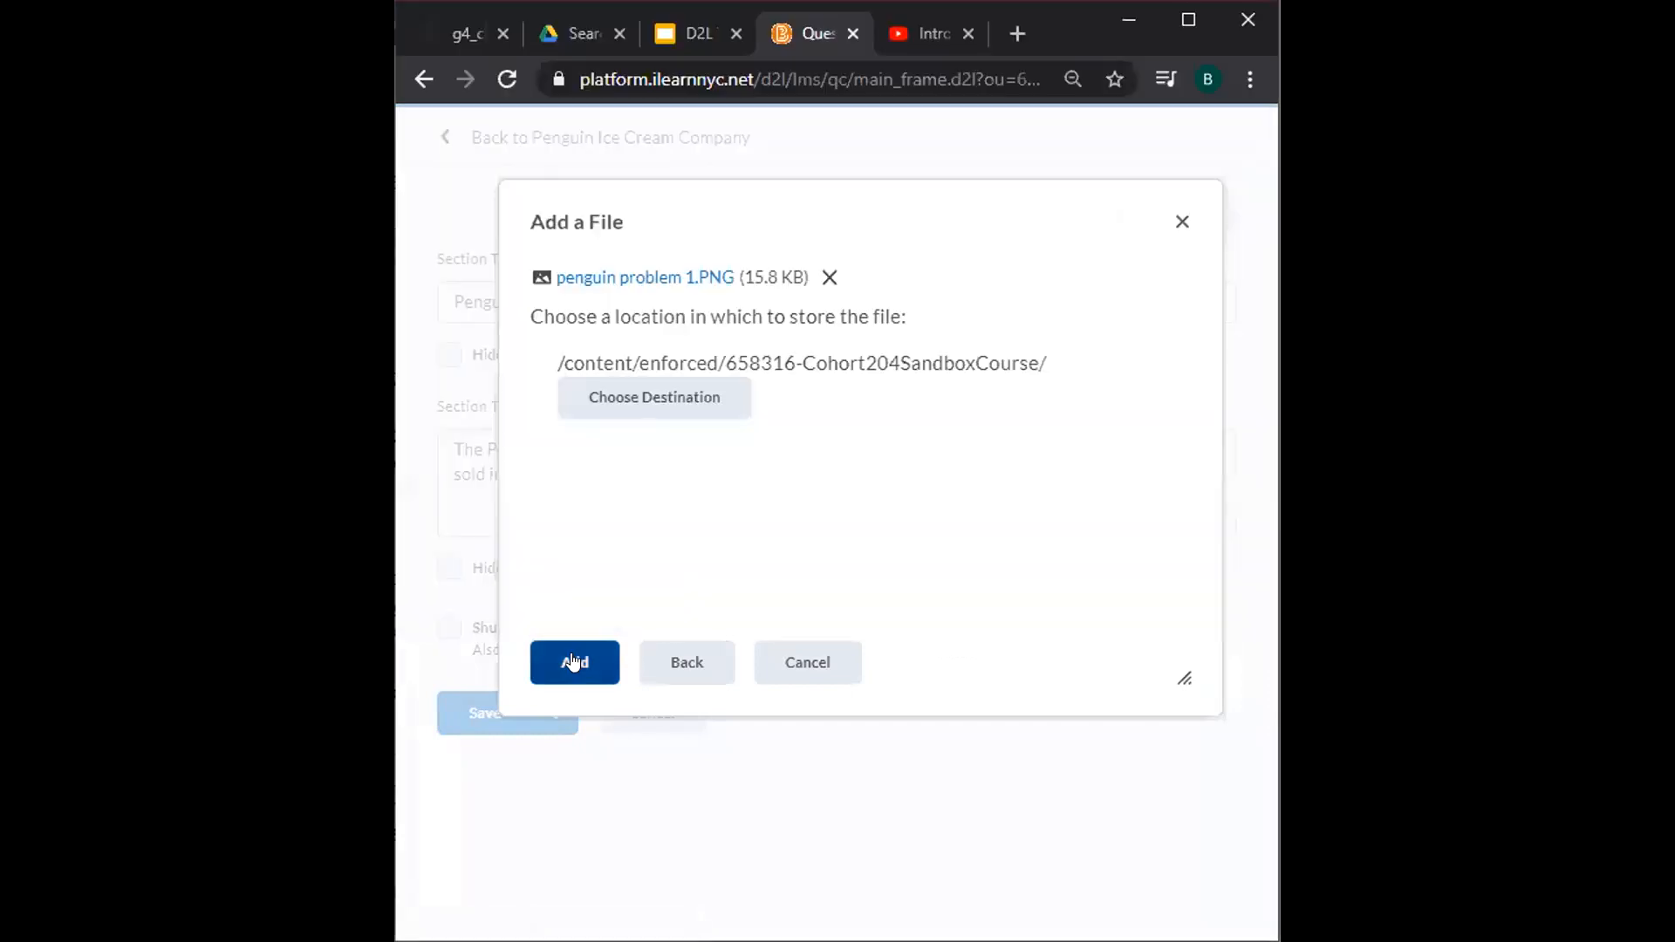
pyautogui.click(571, 663)
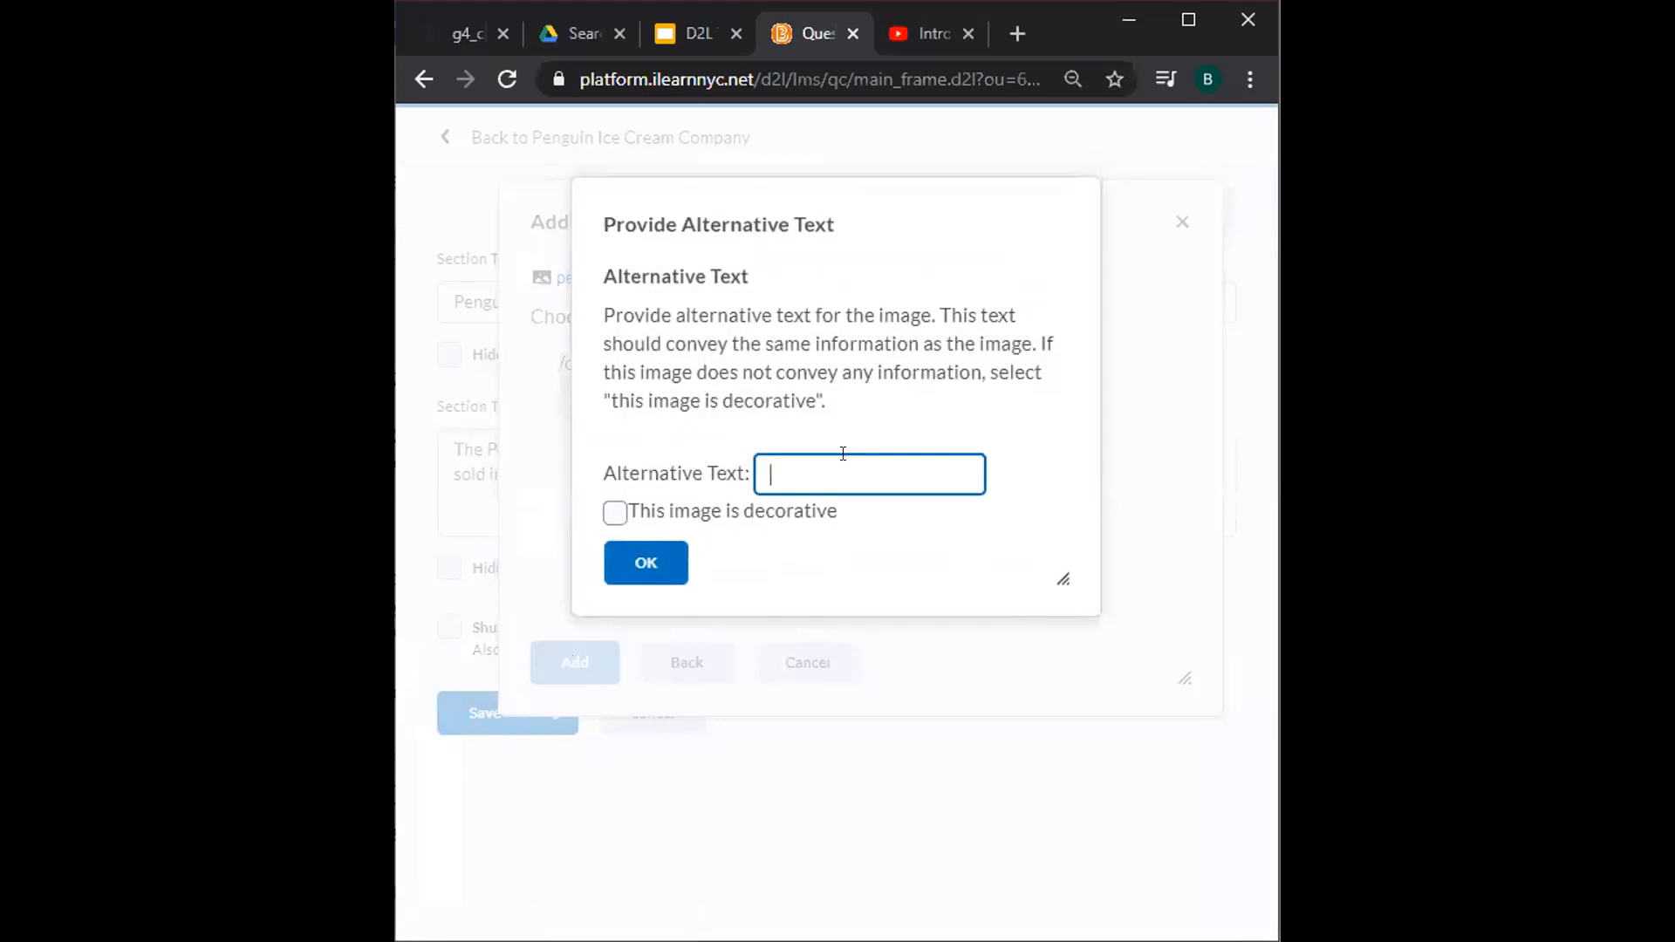
# Give the image alt text '2 fudge bars, 3 vanilla swirl and 1 orange cream'.
pyautogui.write('2')
pyautogui.write(' fudge bar')
pyautogui.write('s, 3 vanilla')
pyautogui.write(' swirl a')
pyautogui.write('nd 1 orag')
pyautogui.press('BackSpace')
pyautogui.write('nge cream')
pyautogui.press('Return')
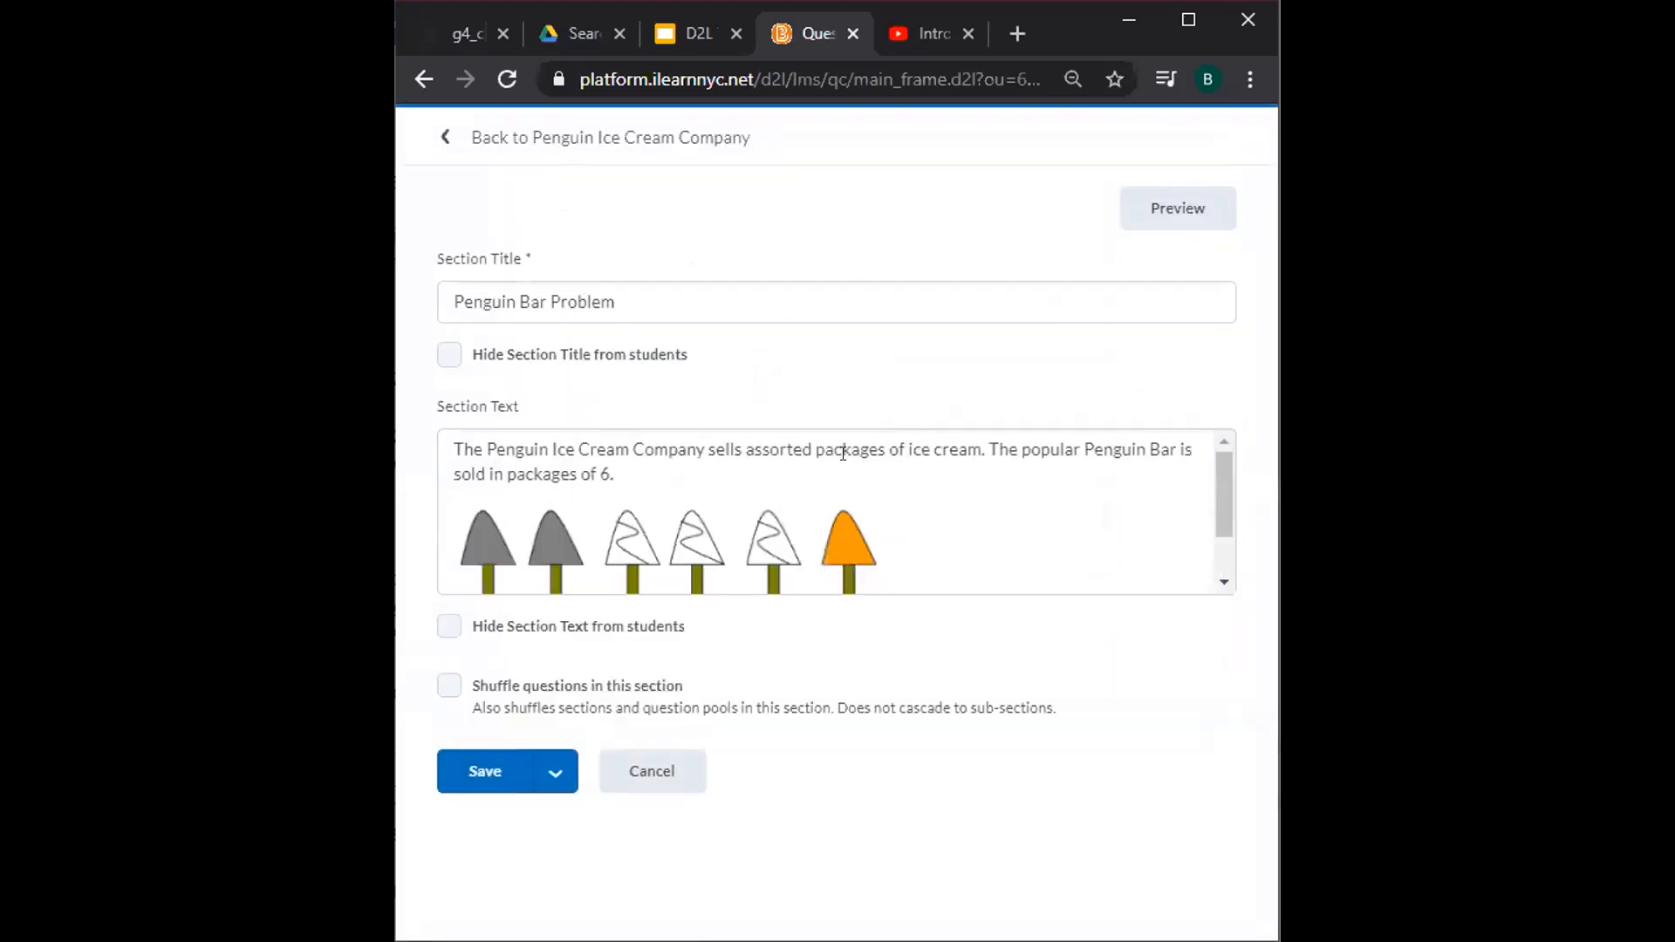
# Check the inserted image and save the Penguin Bar Problem section.
pyautogui.scroll(-1, 843, 453)
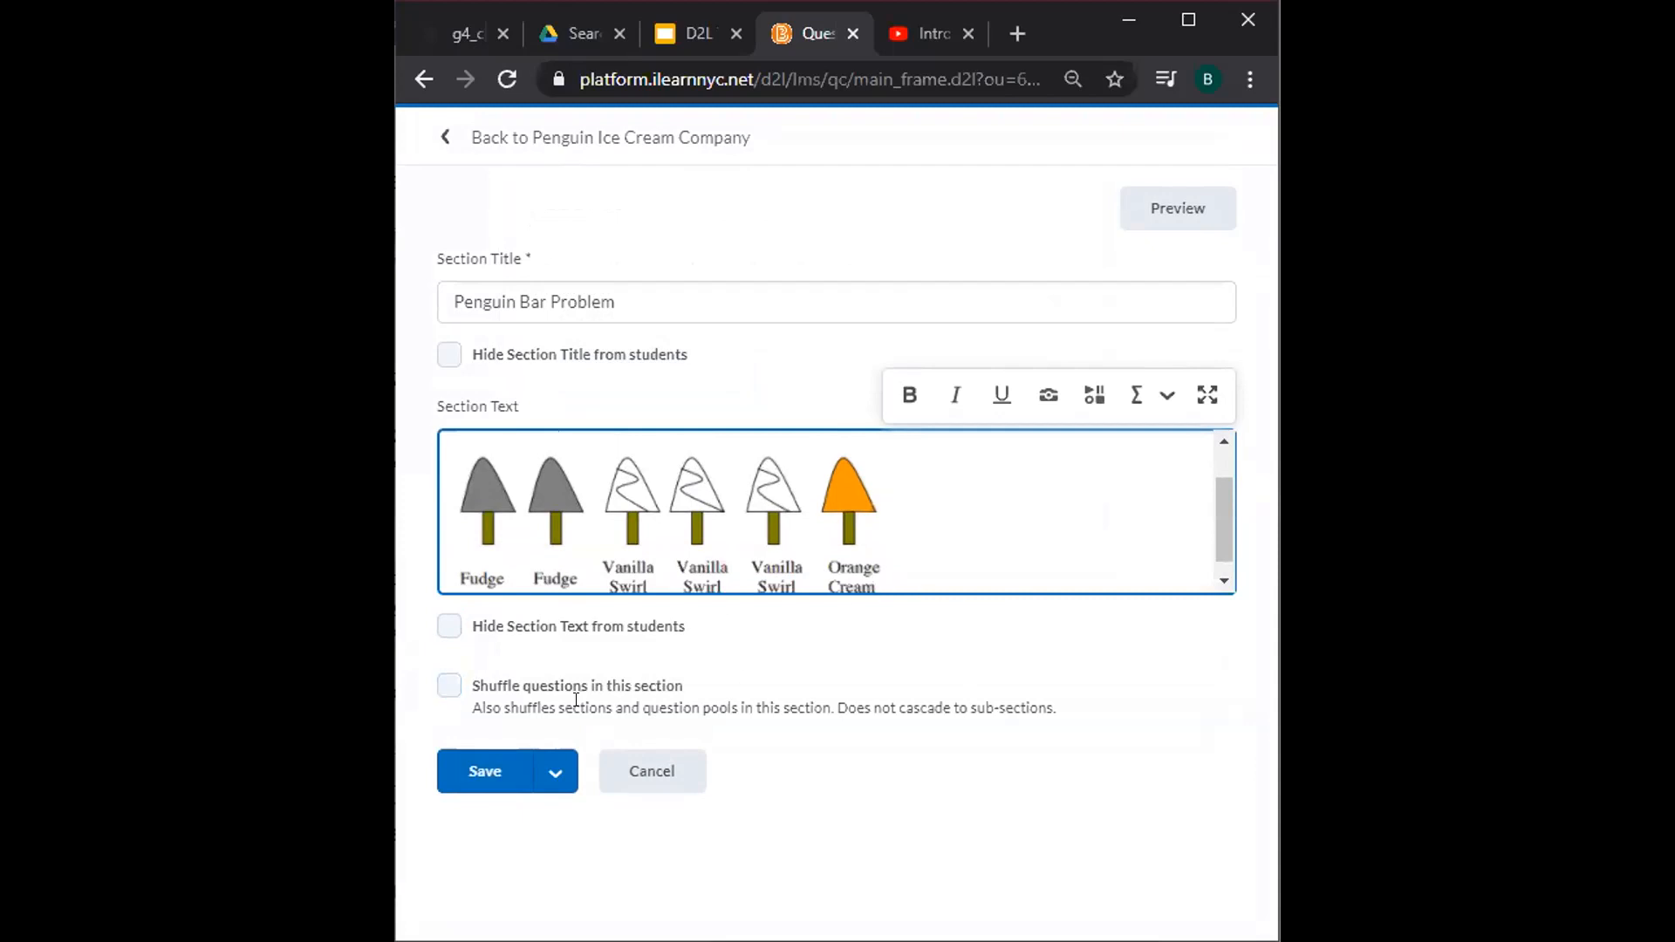
pyautogui.click(487, 765)
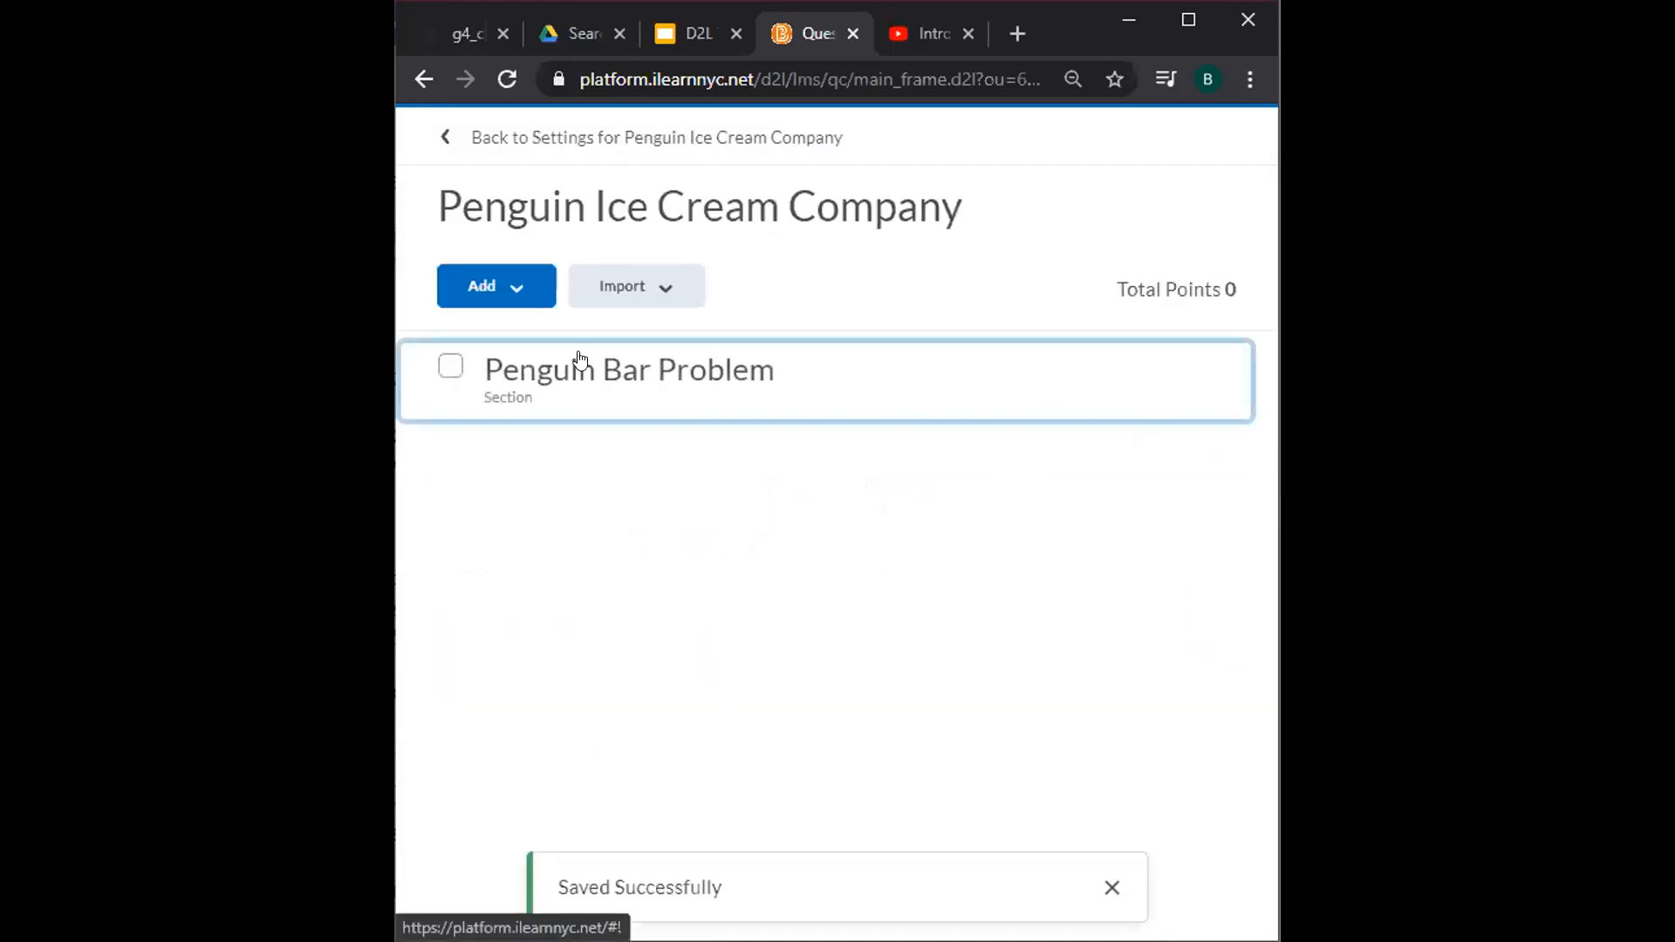
# Create a new Matching question and place the cursor in its Title field.
pyautogui.click(512, 298)
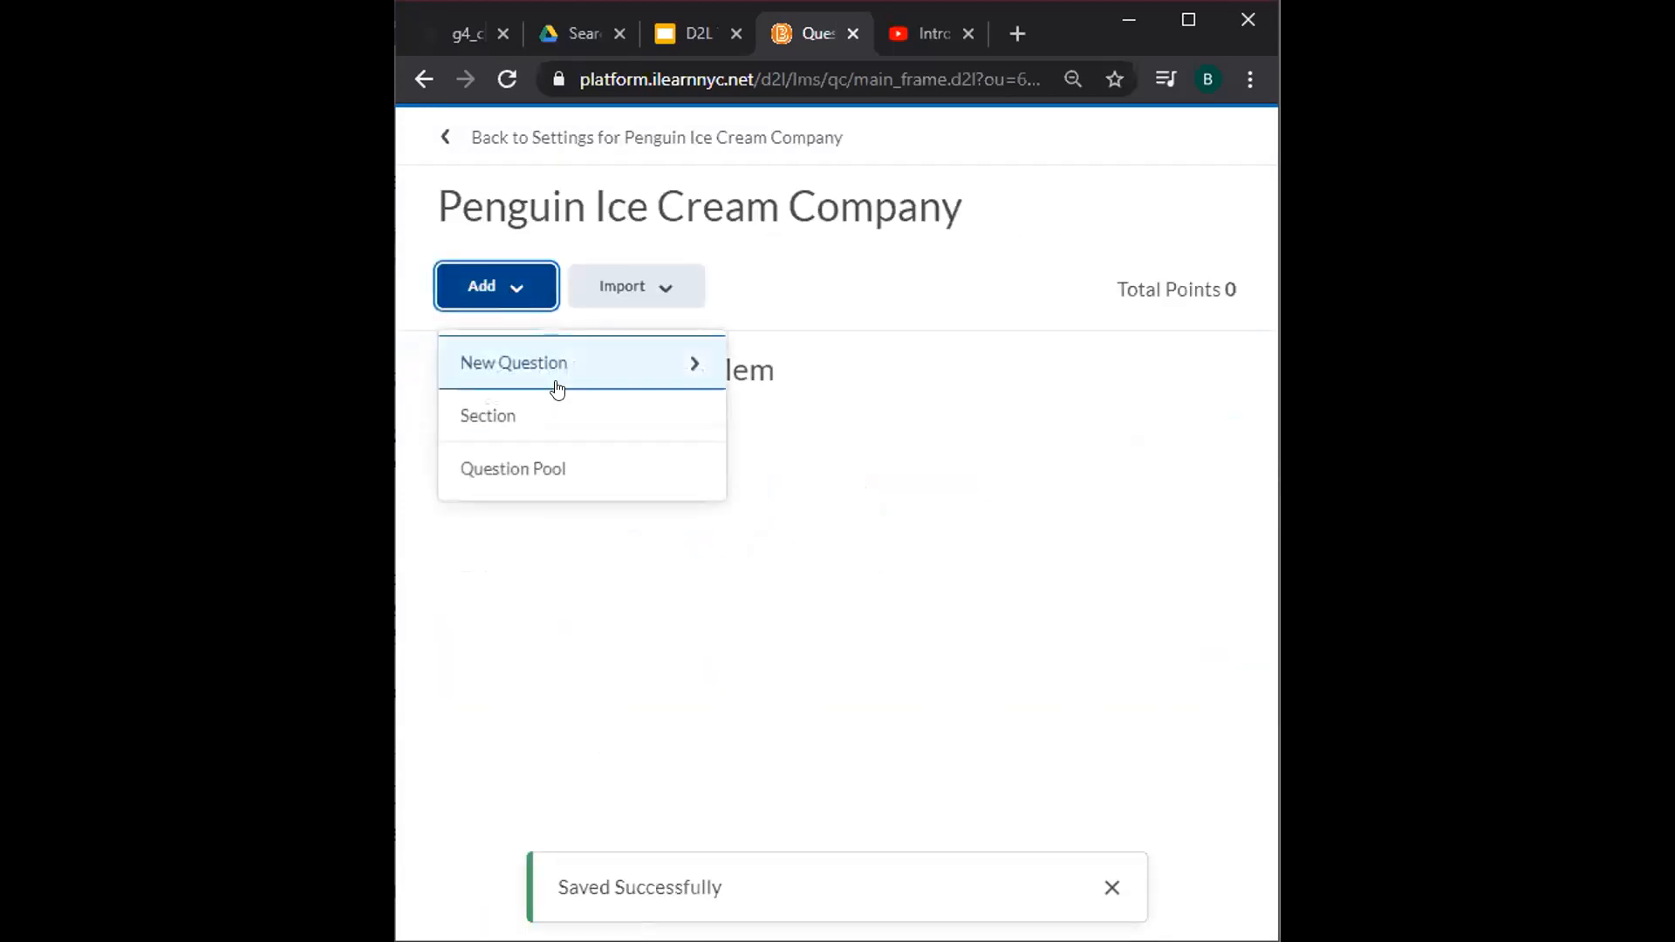
pyautogui.click(557, 385)
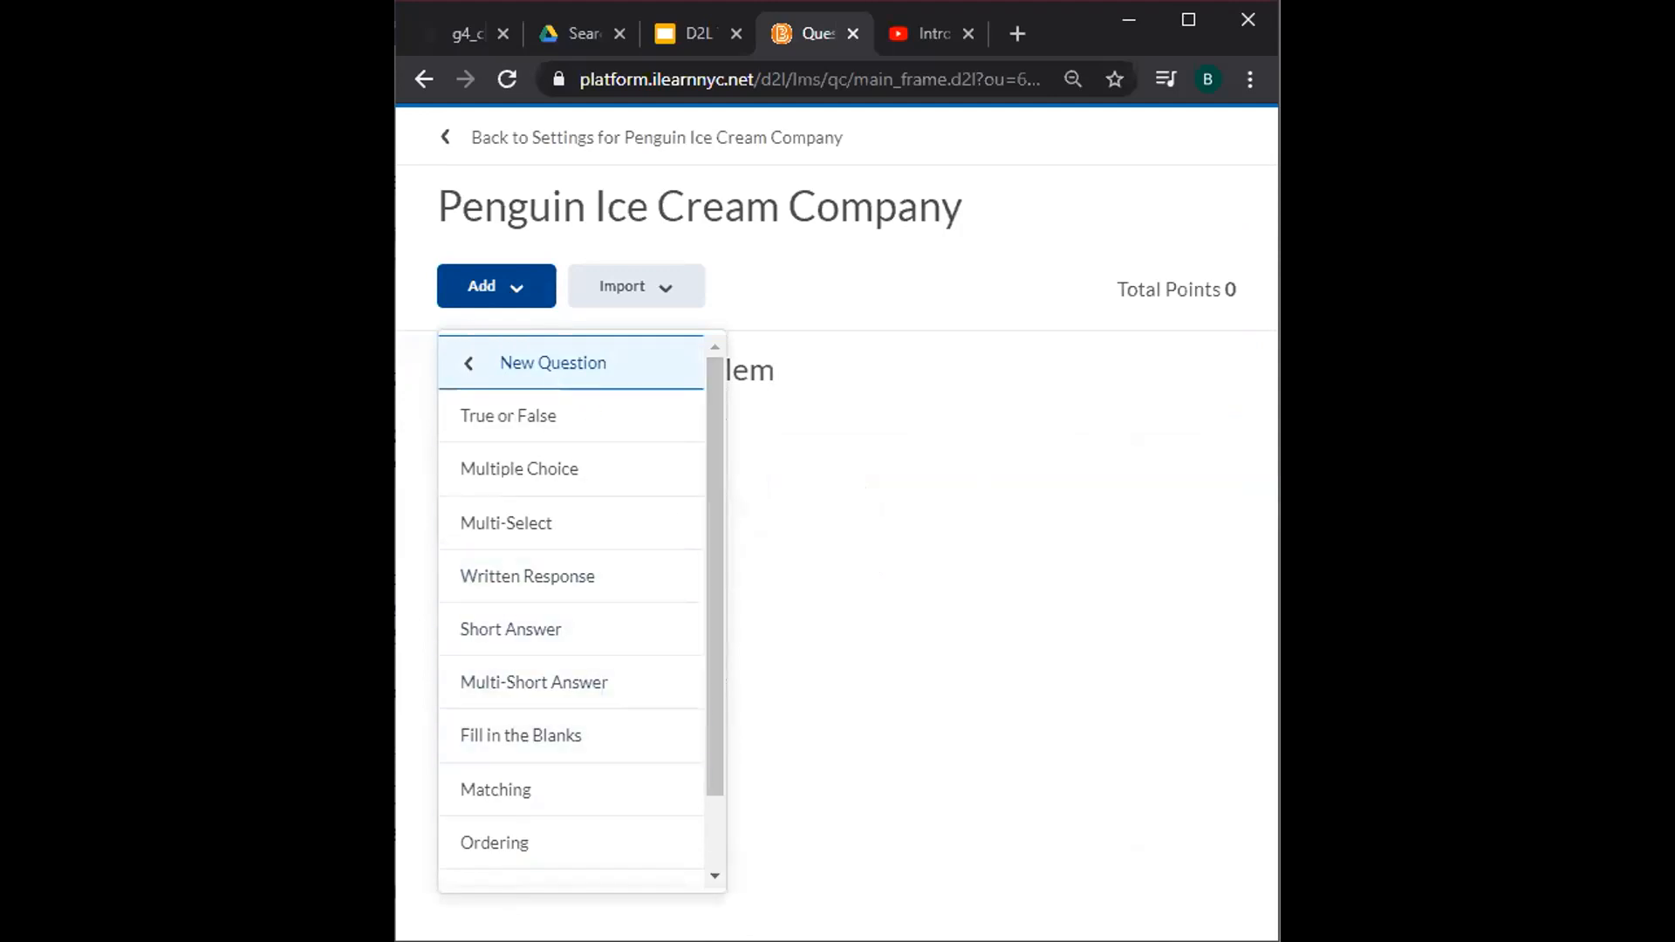
pyautogui.click(531, 802)
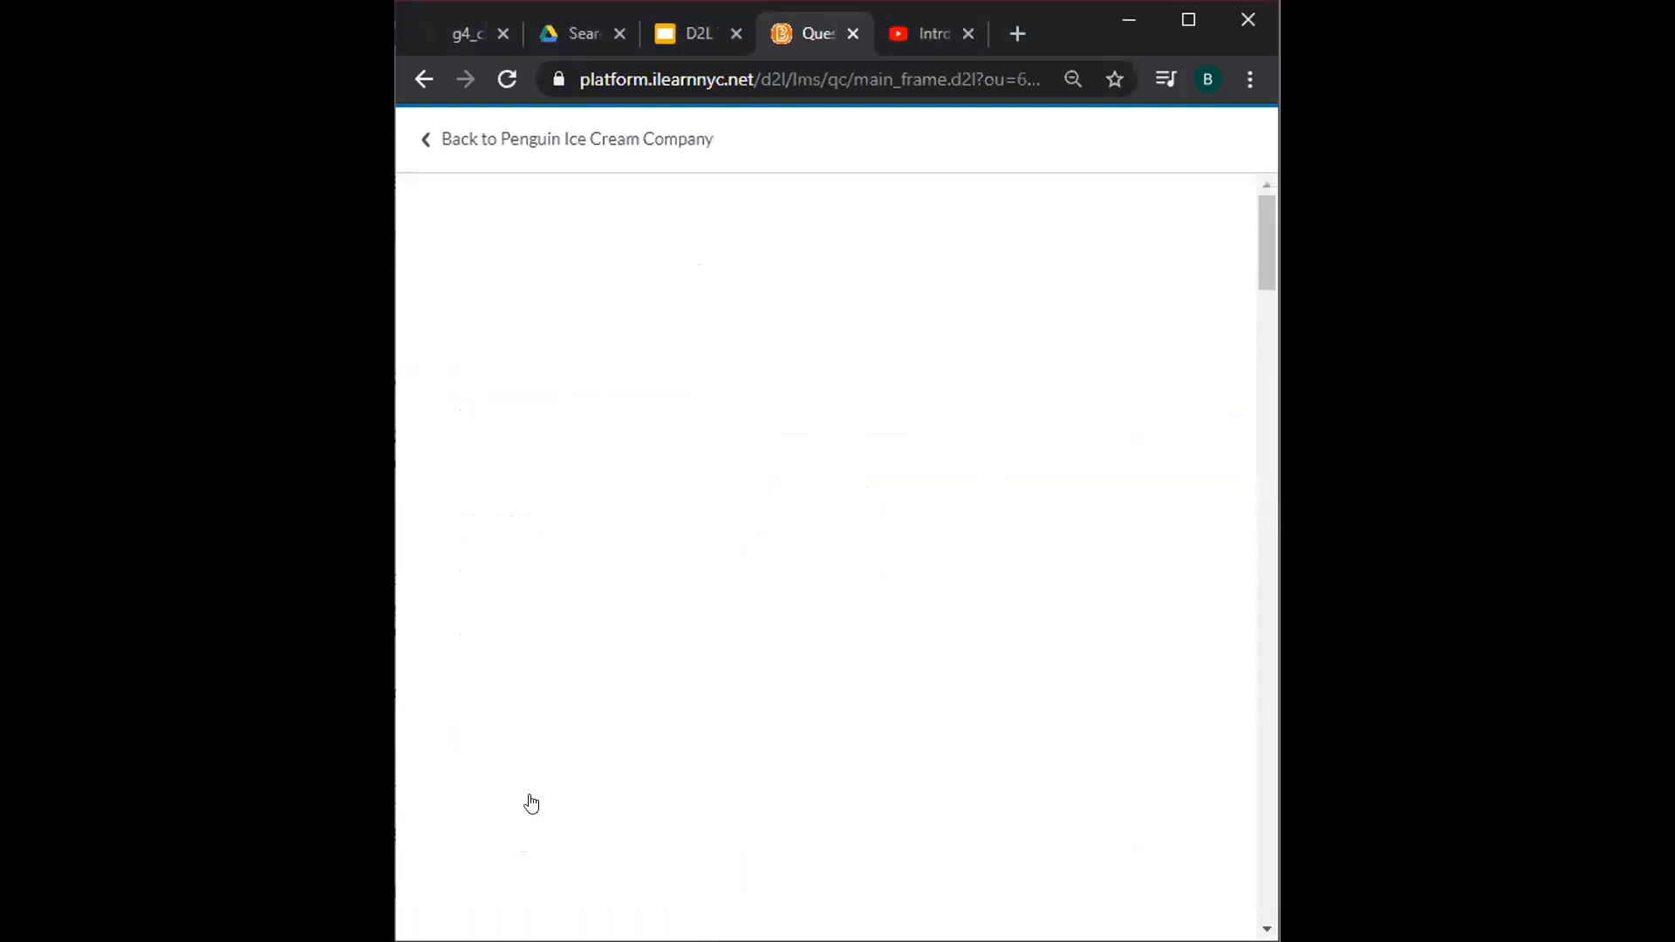
pyautogui.click(509, 361)
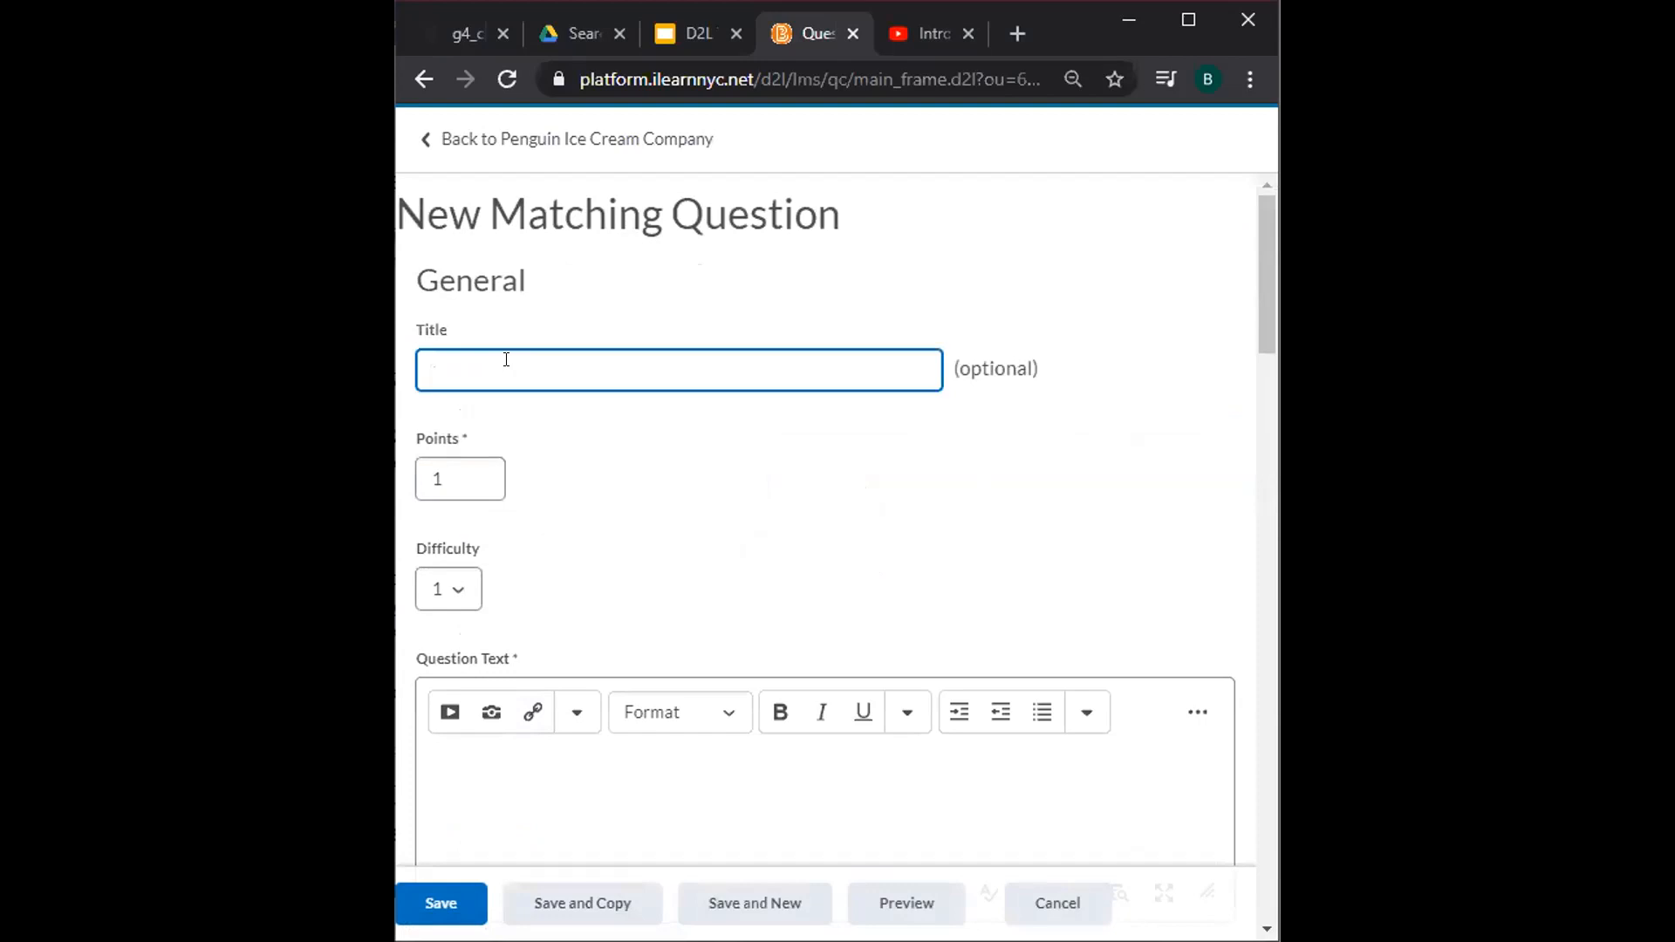
# Set the question's points to 3, leaving difficulty at 1.
pyautogui.click(447, 476)
pyautogui.doubleClick(448, 475)
pyautogui.press('BackSpace')
pyautogui.write('3')
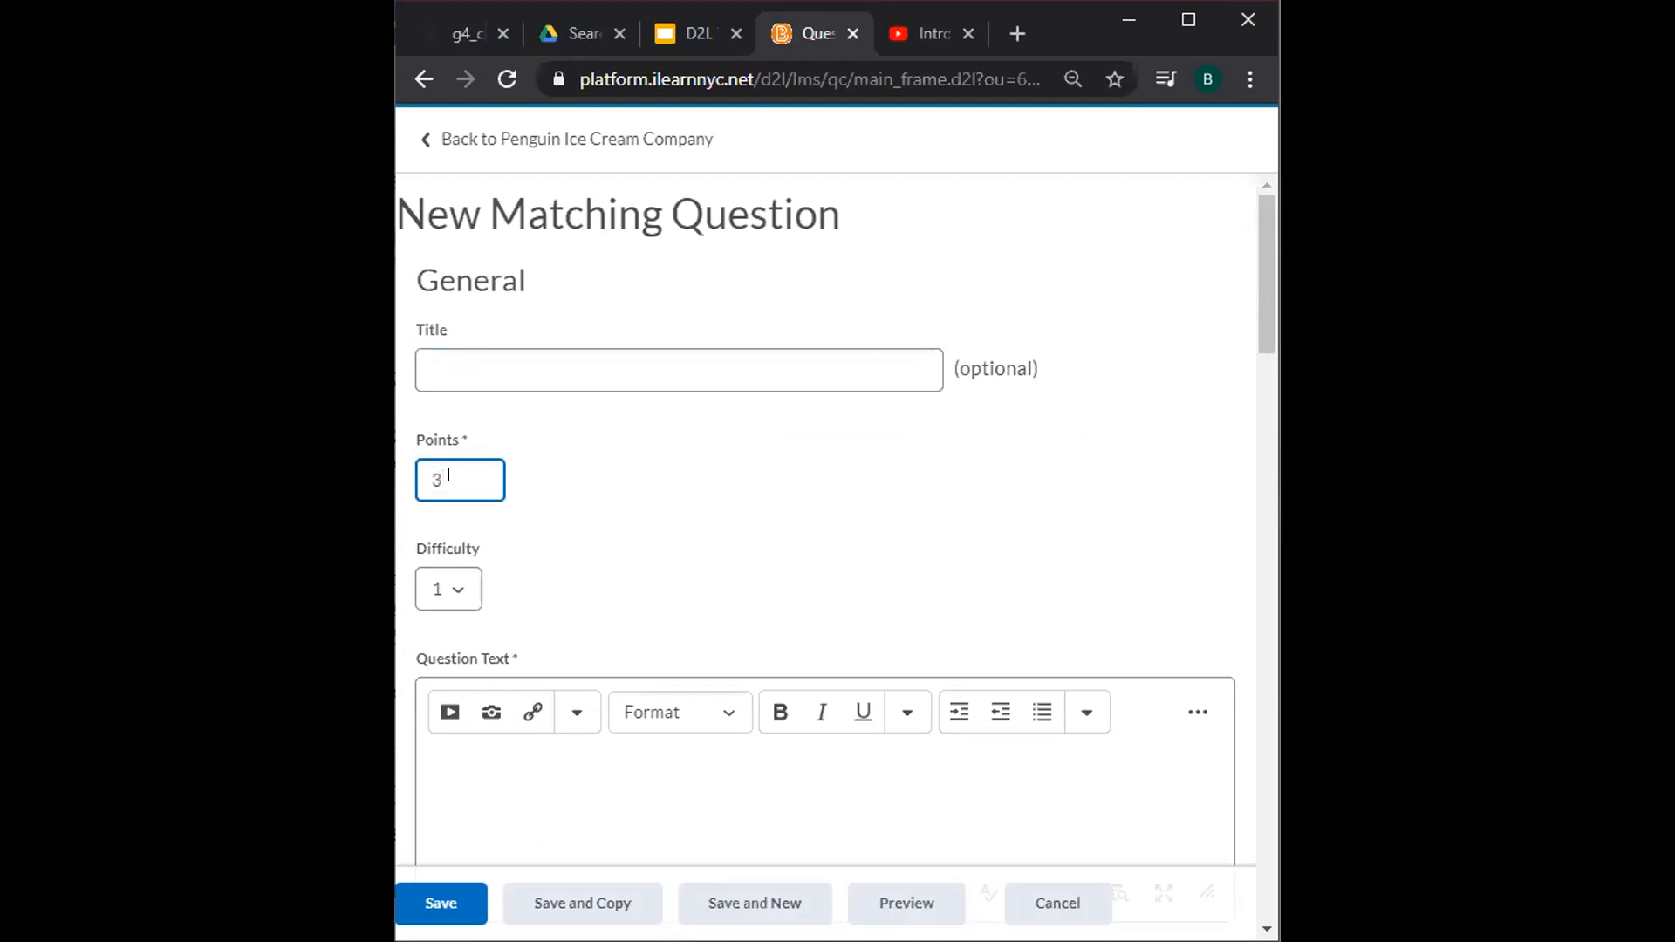
pyautogui.click(464, 594)
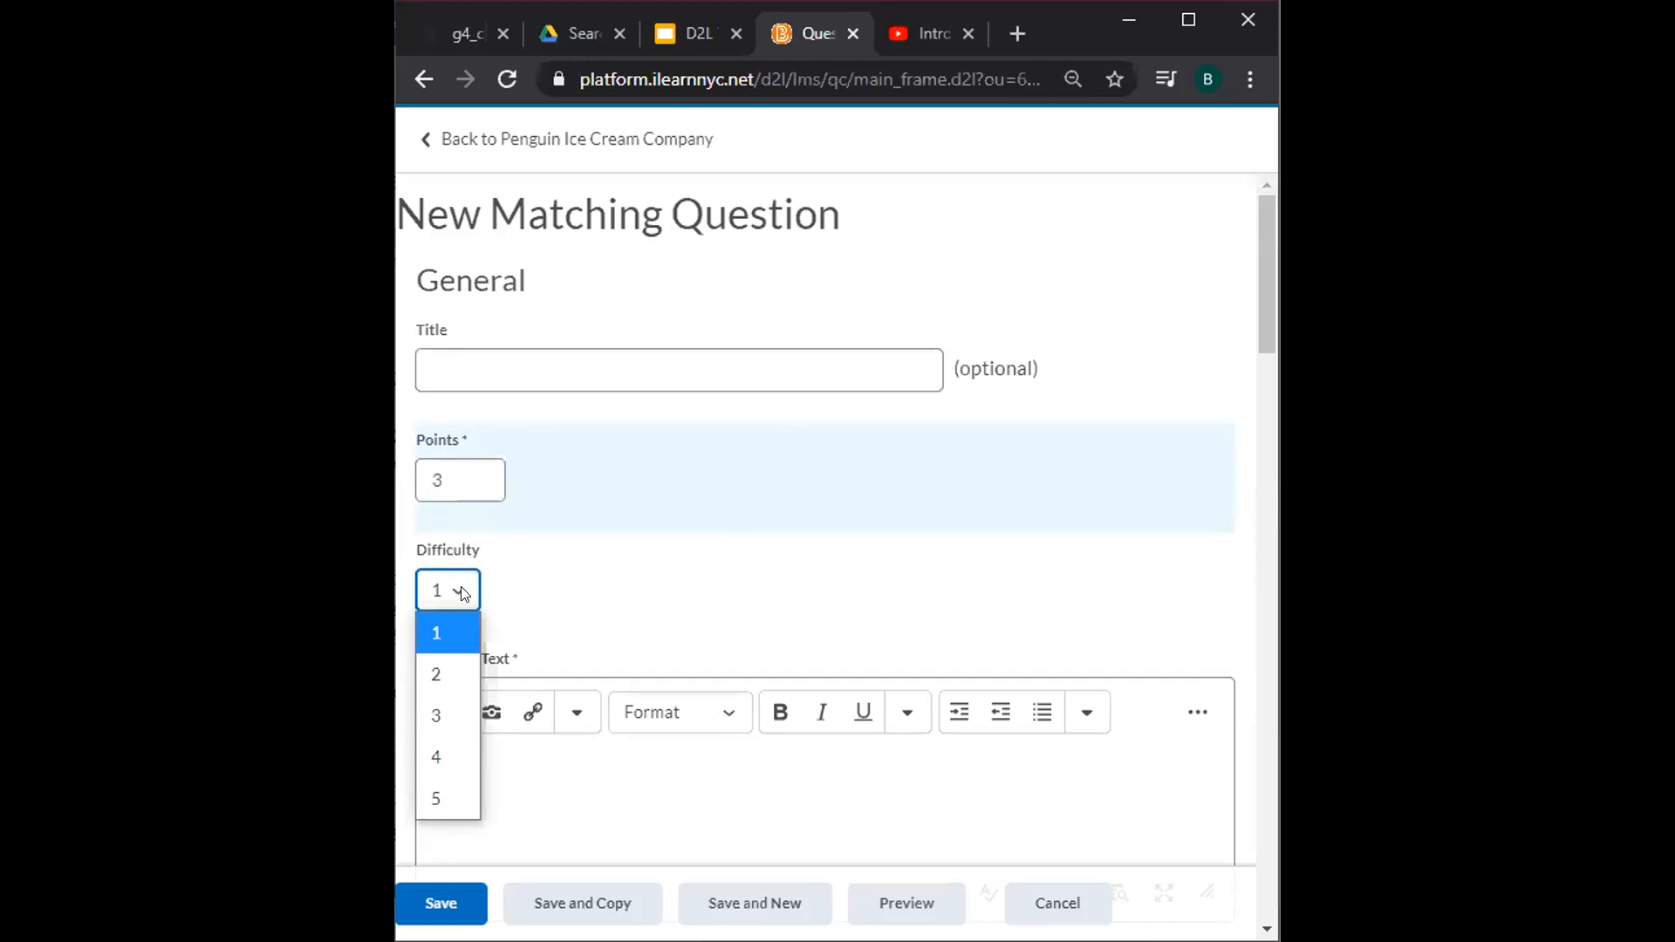
# Enter question text 'Match each flavor with the fraction of the whole box that they represent.'.
pyautogui.scroll(-2, 463, 593)
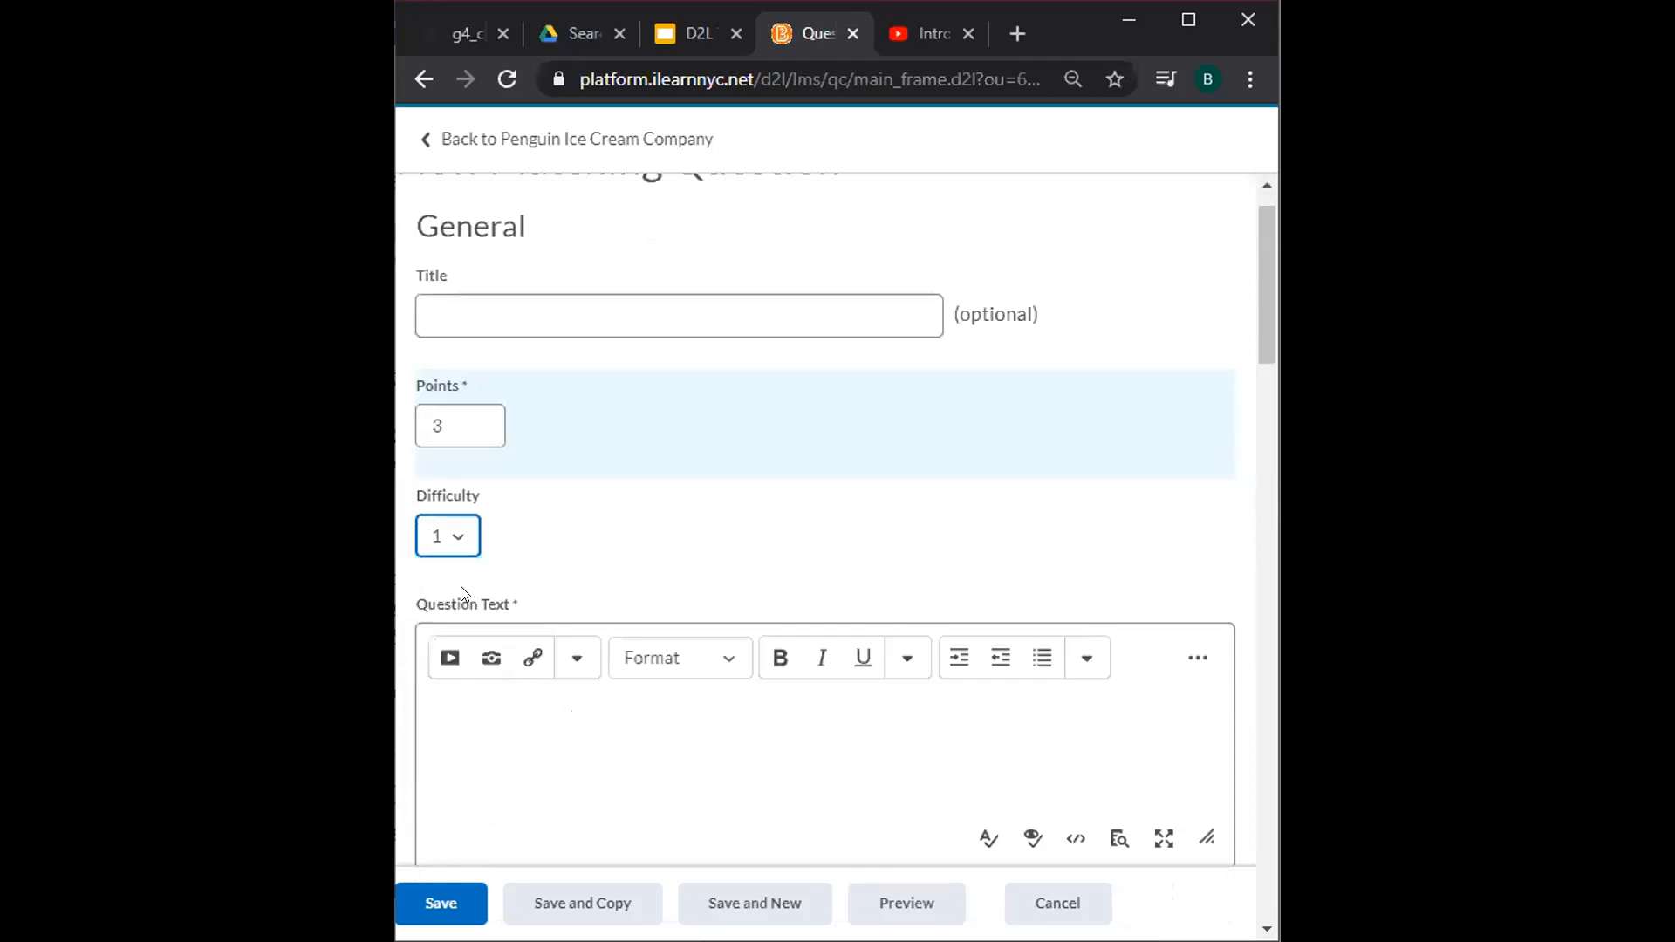
pyautogui.click(465, 594)
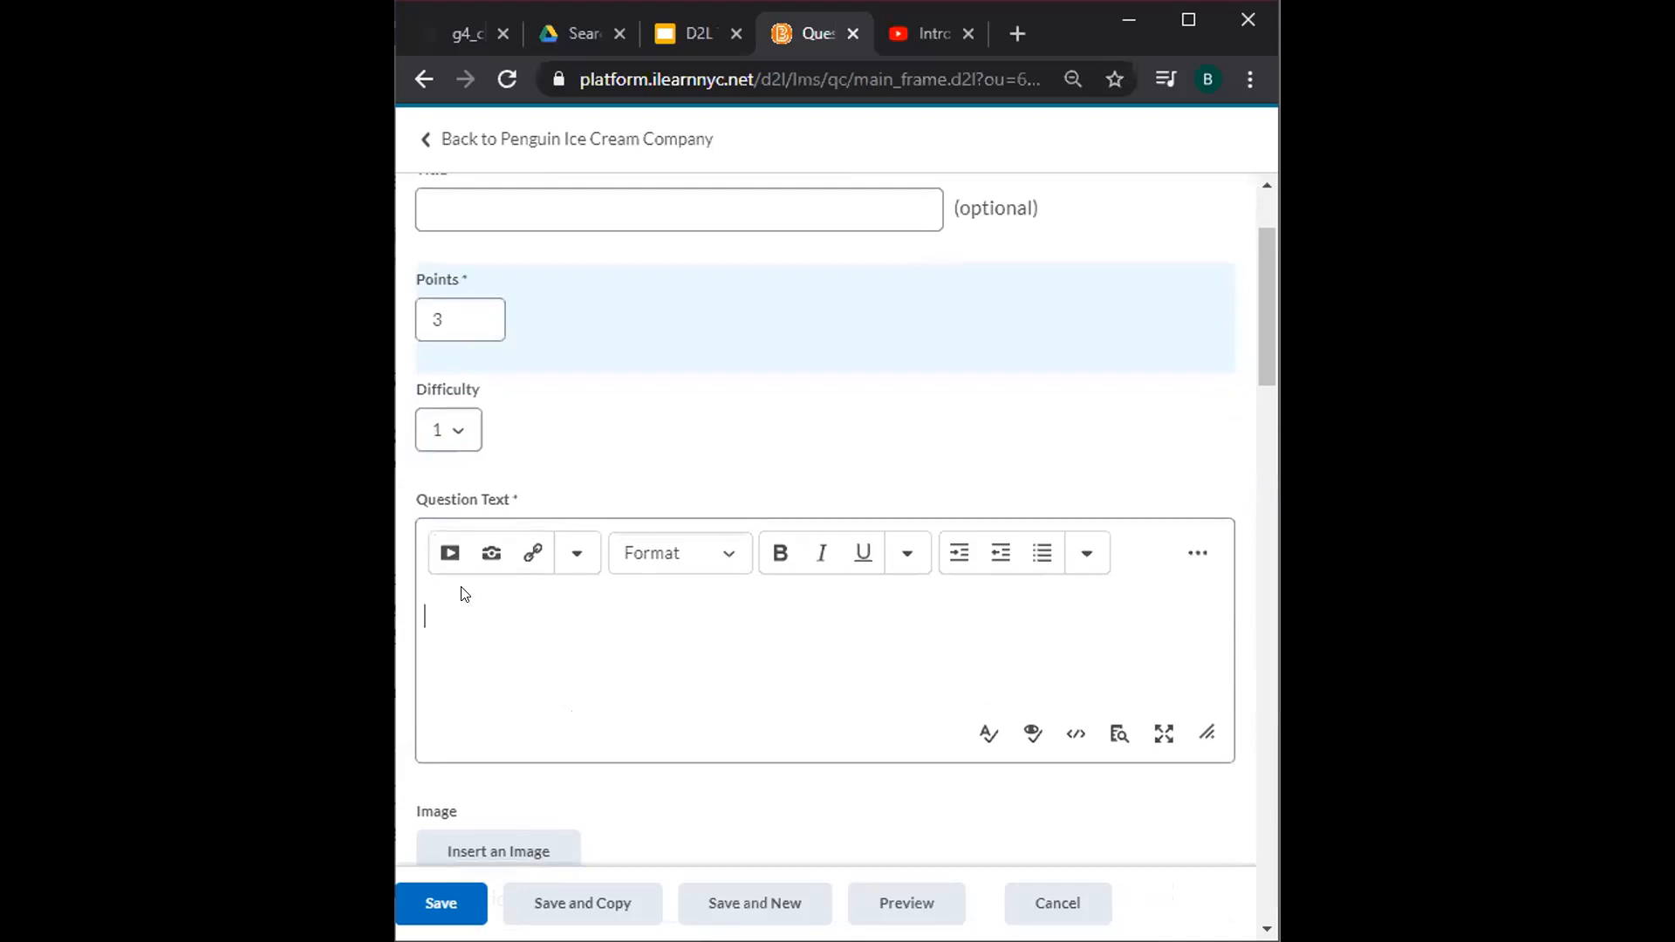
pyautogui.write('Match each flavor with')
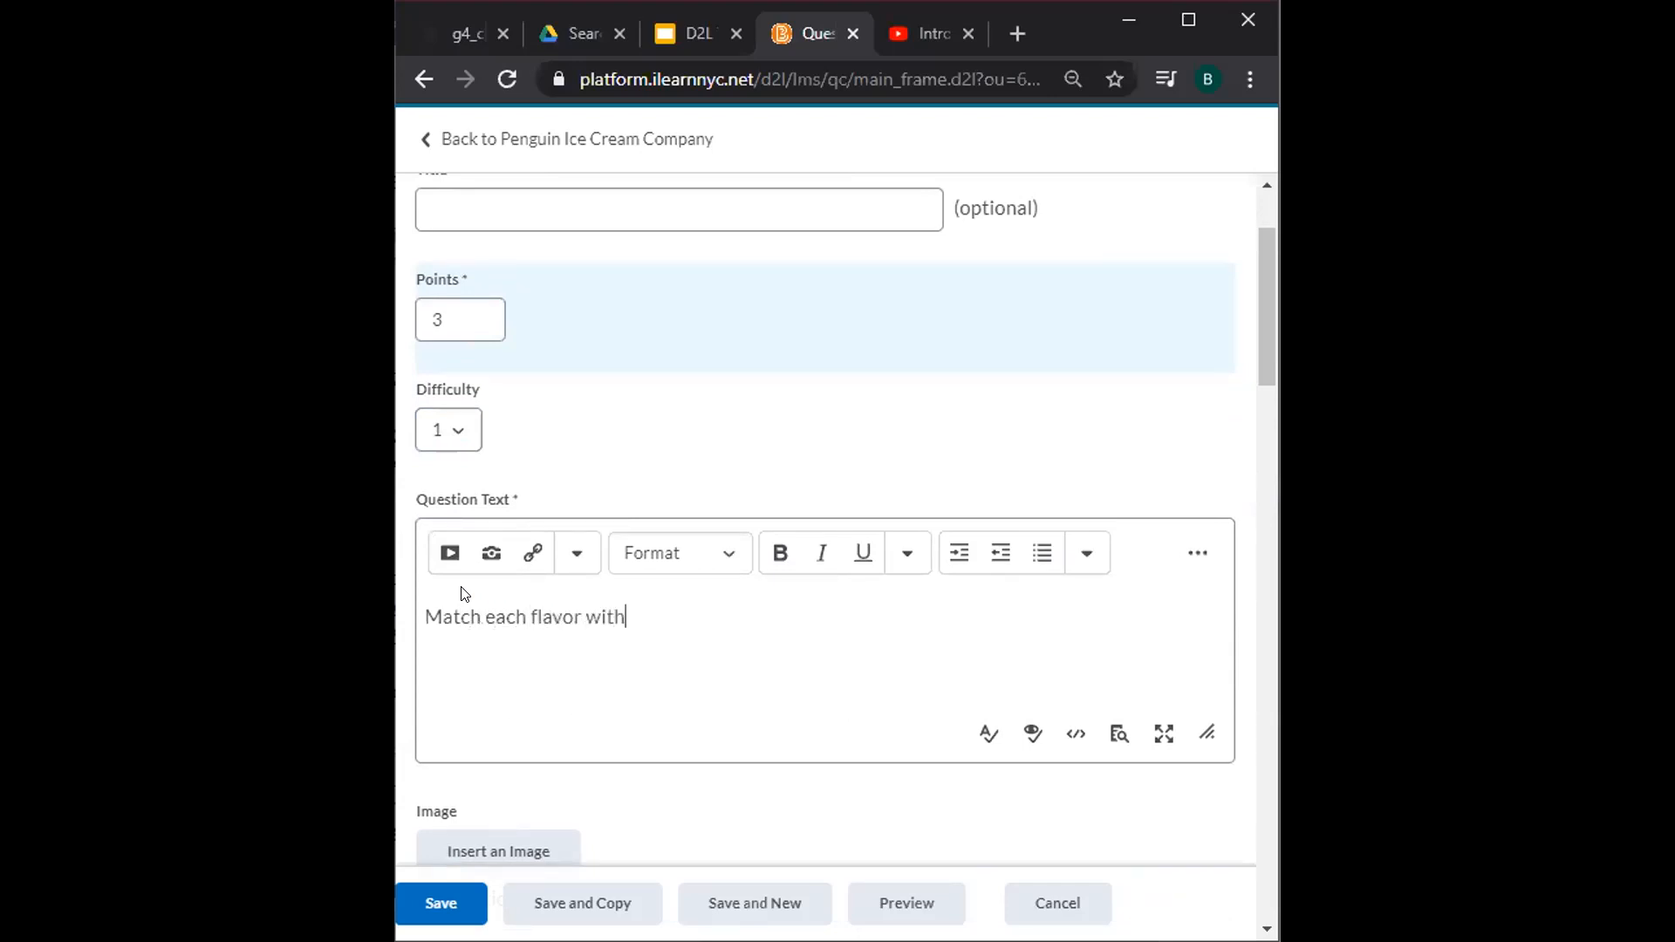
pyautogui.write(' the fraction of the whole bo')
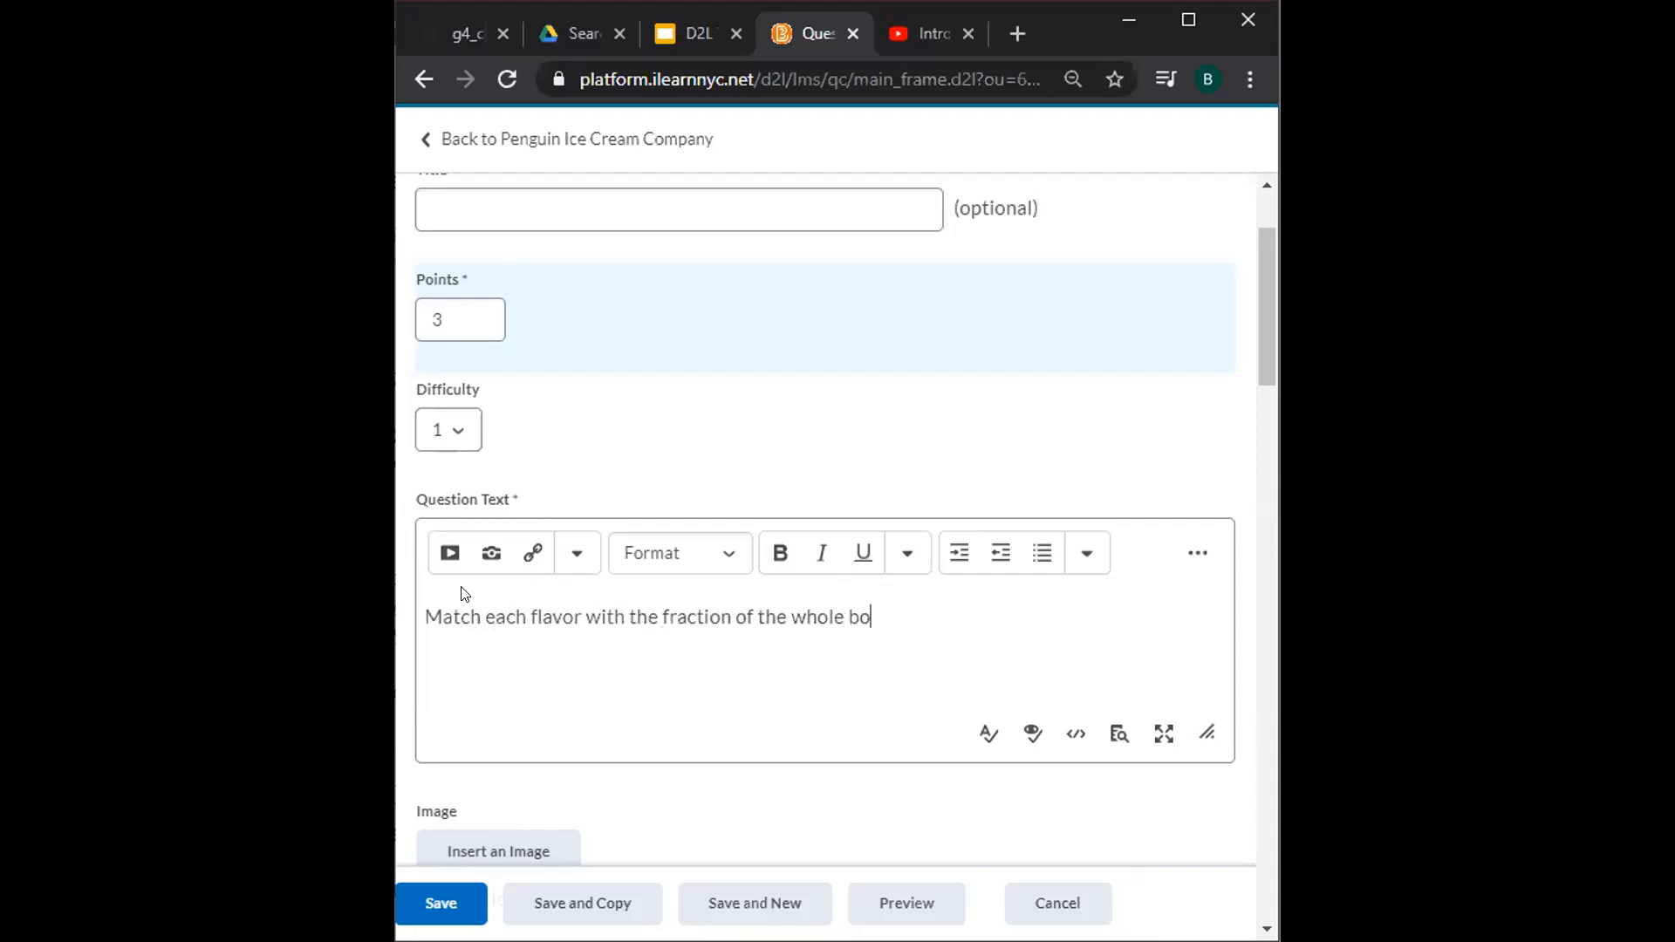
pyautogui.write('x that they represent.')
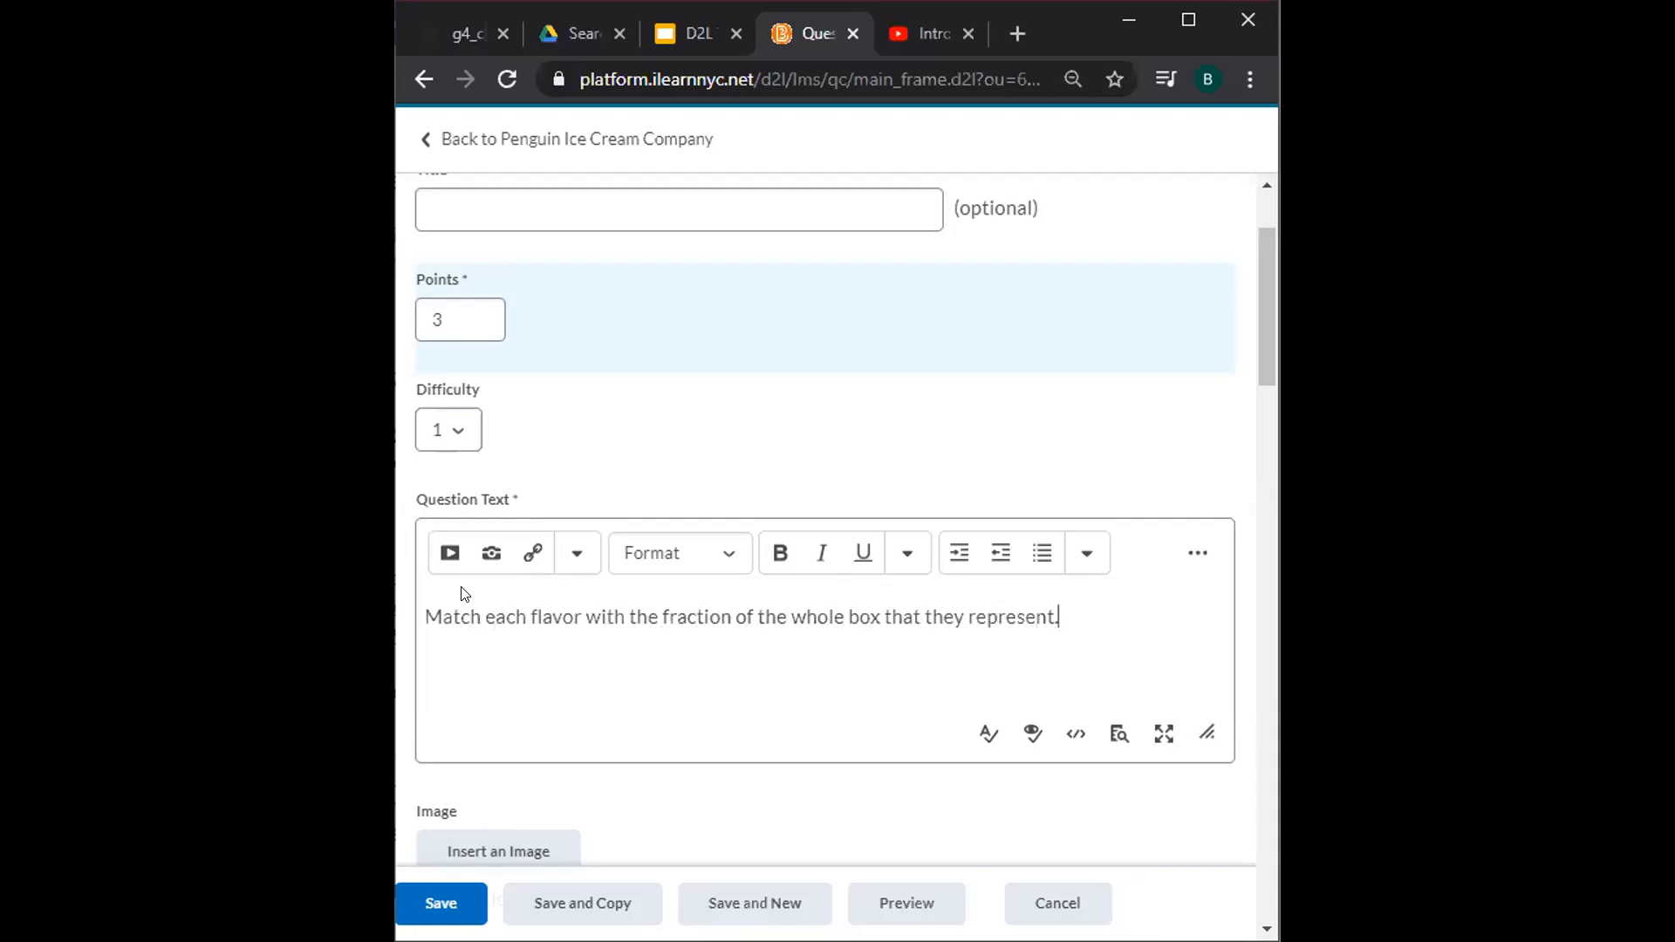
# Set the choices' grading to Equally weighted.
pyautogui.scroll(-5, 462, 587)
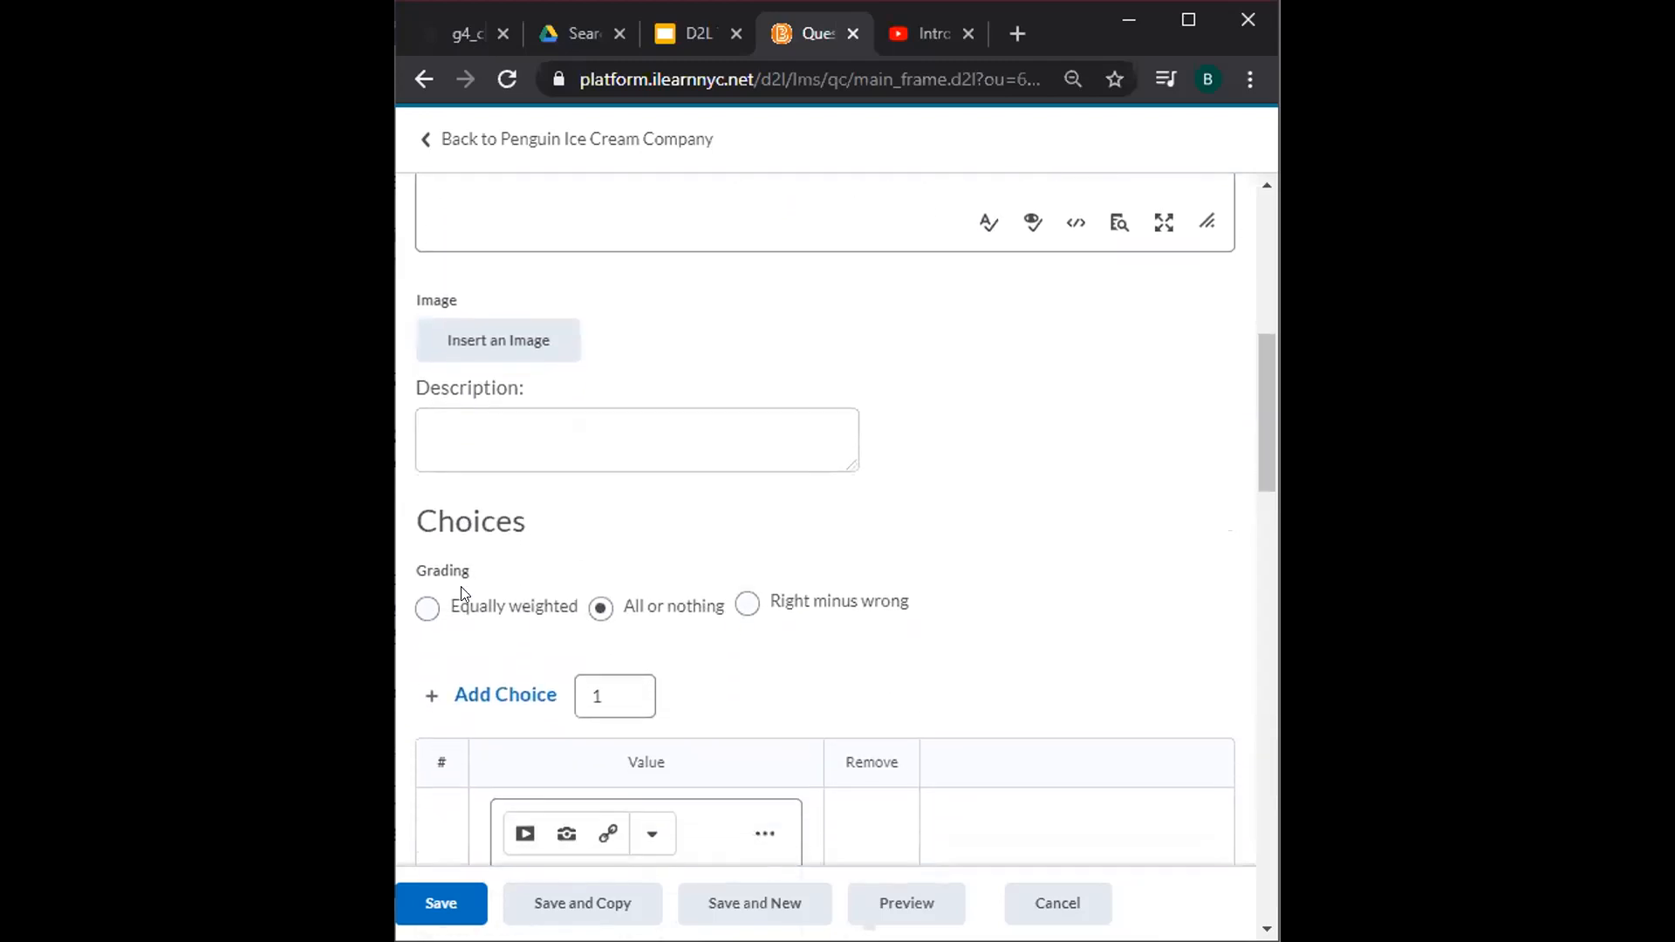
pyautogui.scroll(-2, 461, 586)
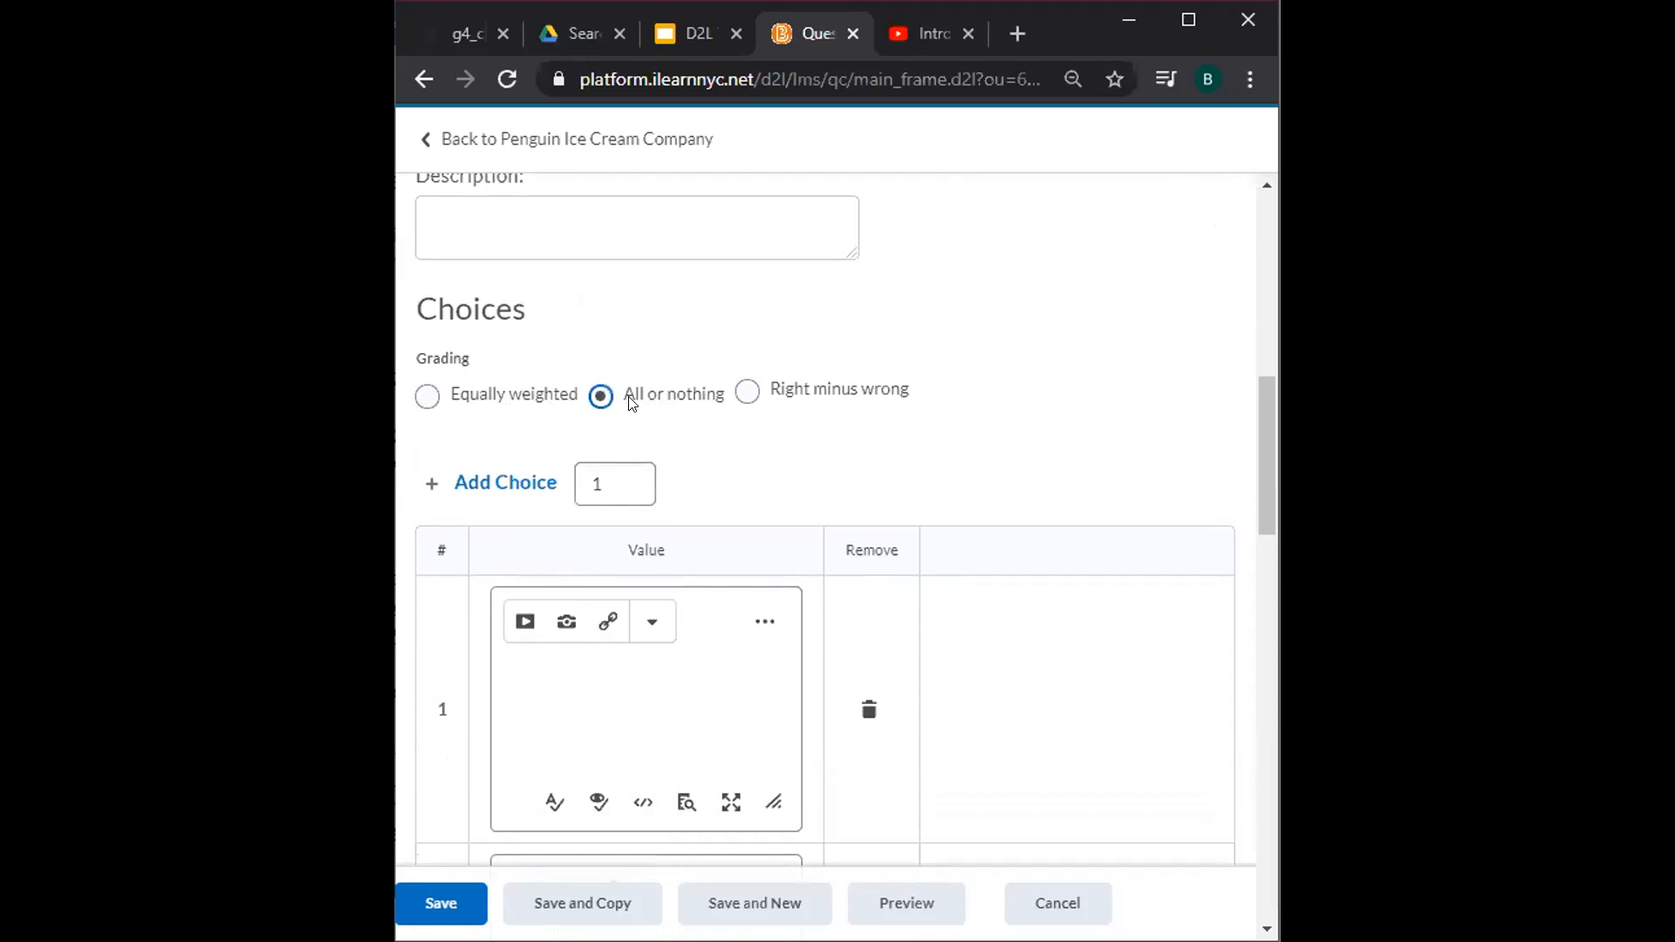
pyautogui.click(429, 397)
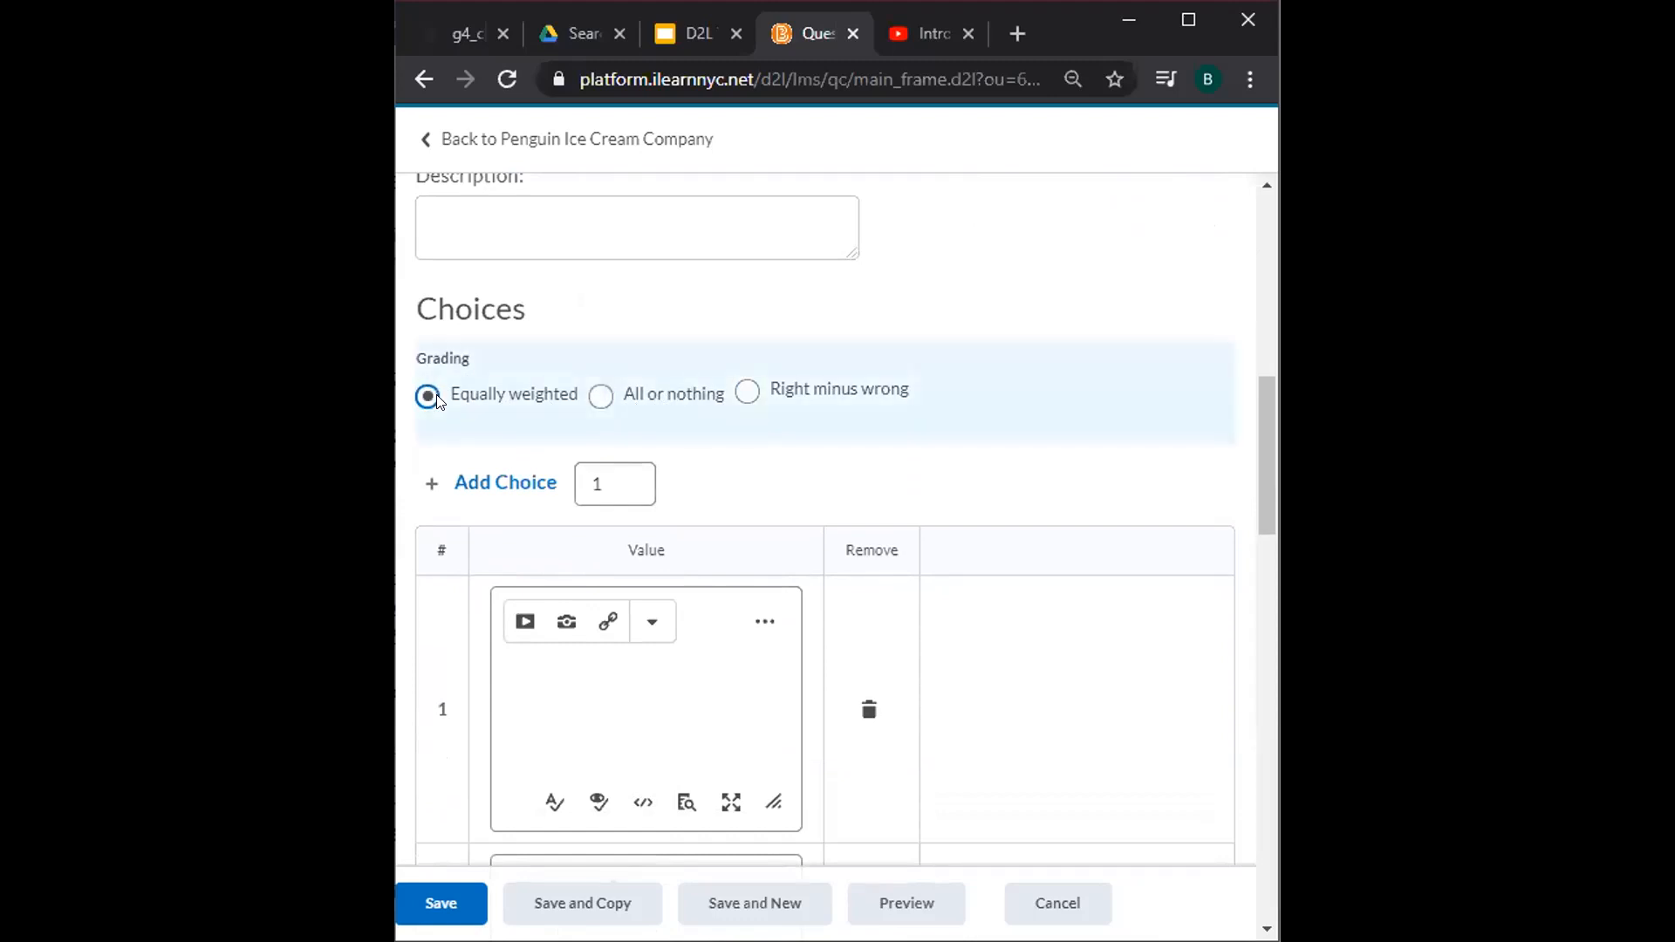
# Add a third empty choice row to the matching question.
pyautogui.scroll(-4, 439, 401)
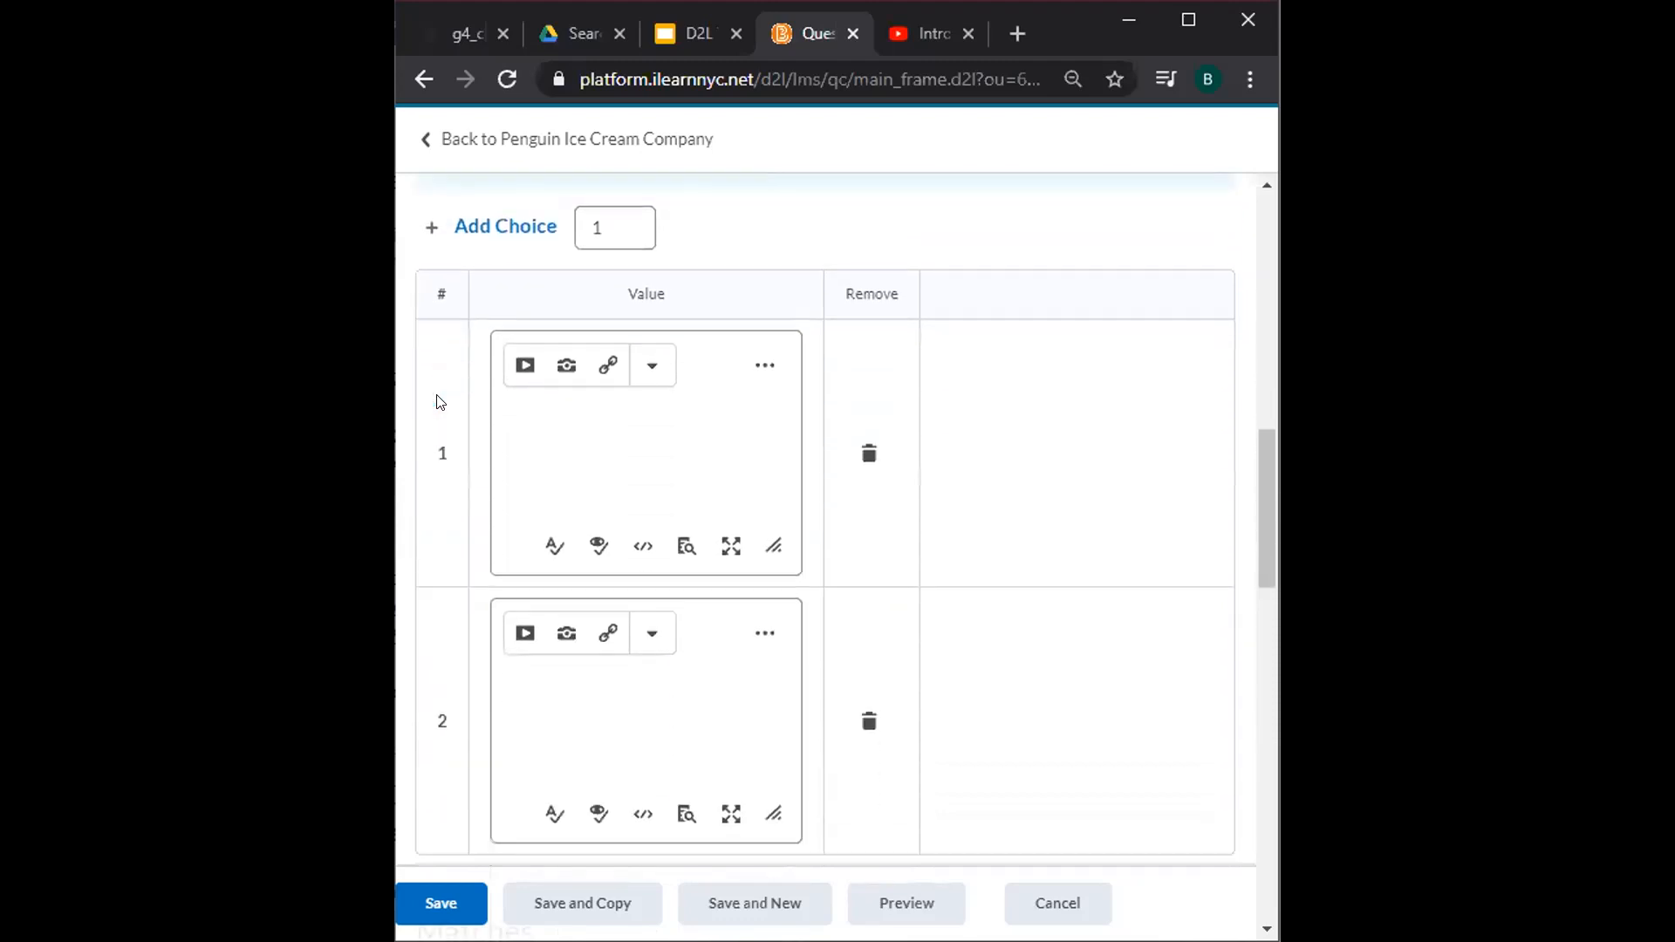
pyautogui.scroll(2, 438, 400)
pyautogui.scroll(-1, 441, 402)
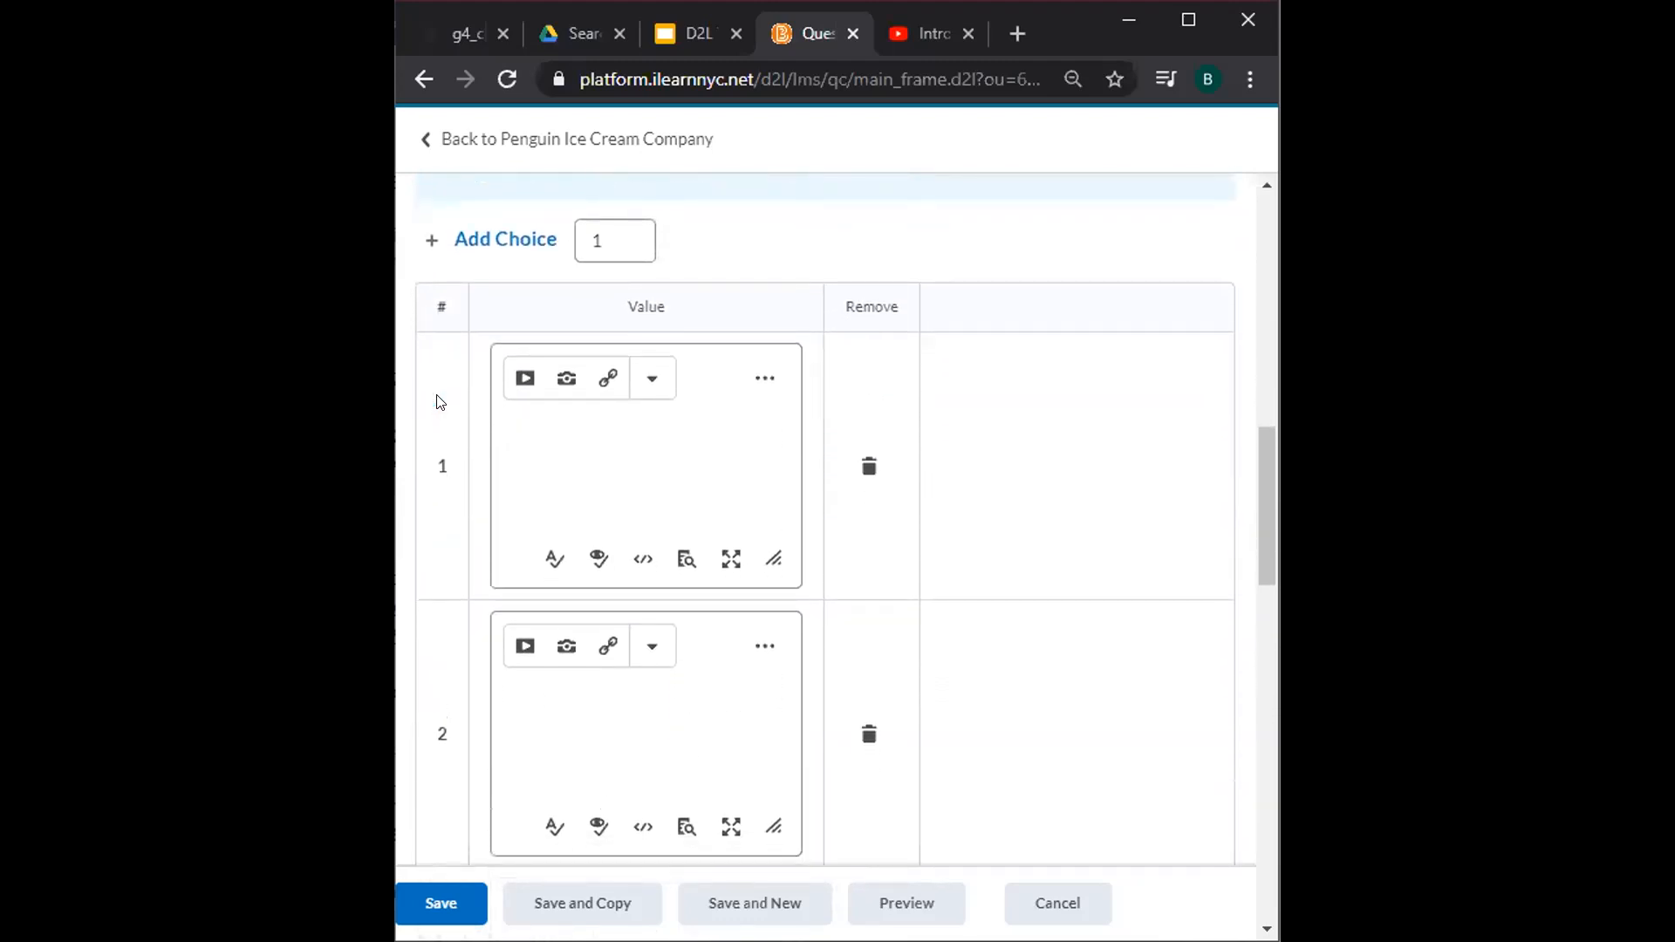
pyautogui.scroll(-1, 441, 401)
pyautogui.scroll(1, 441, 401)
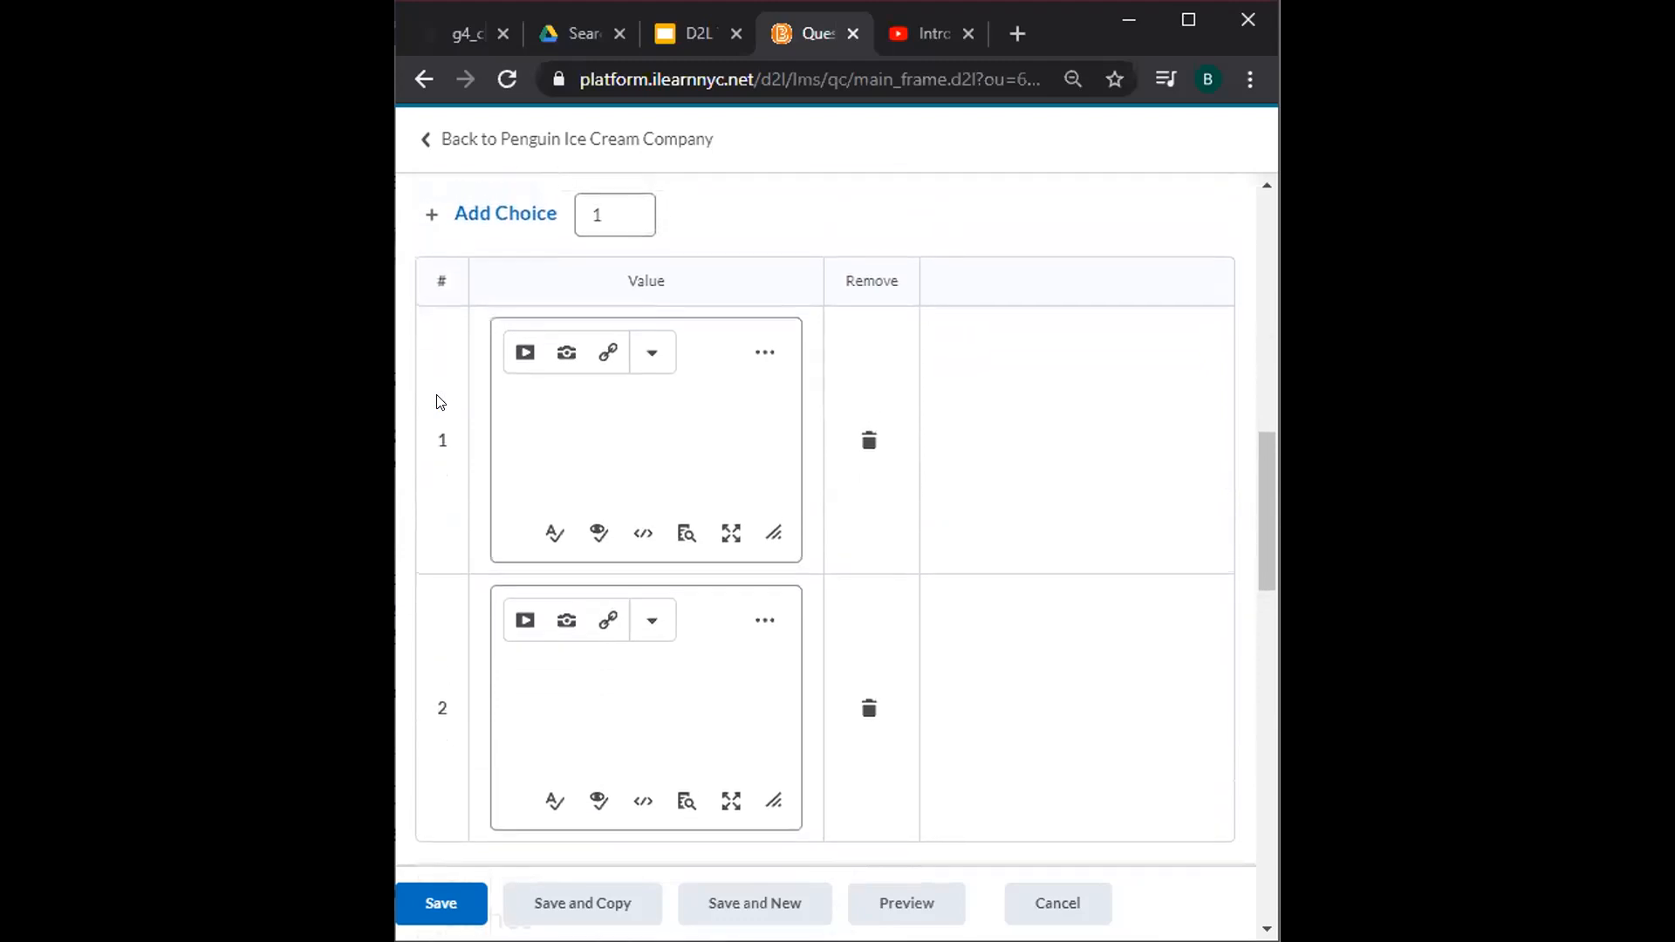
pyautogui.scroll(-1, 441, 401)
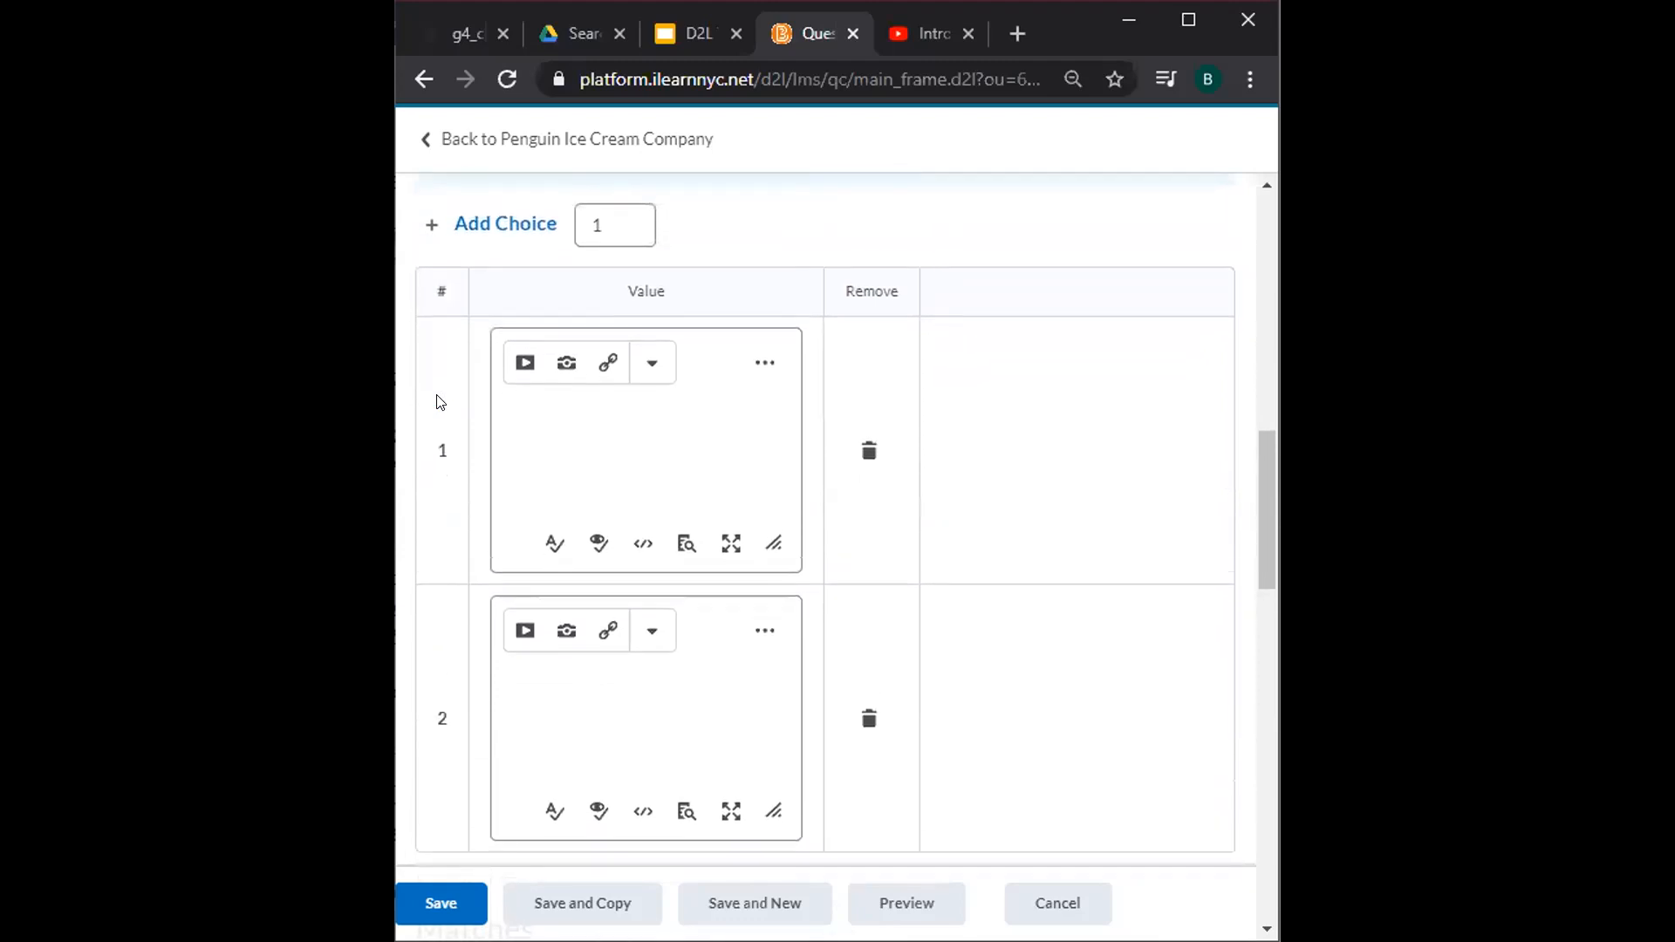
pyautogui.scroll(-2, 440, 401)
pyautogui.scroll(2, 440, 401)
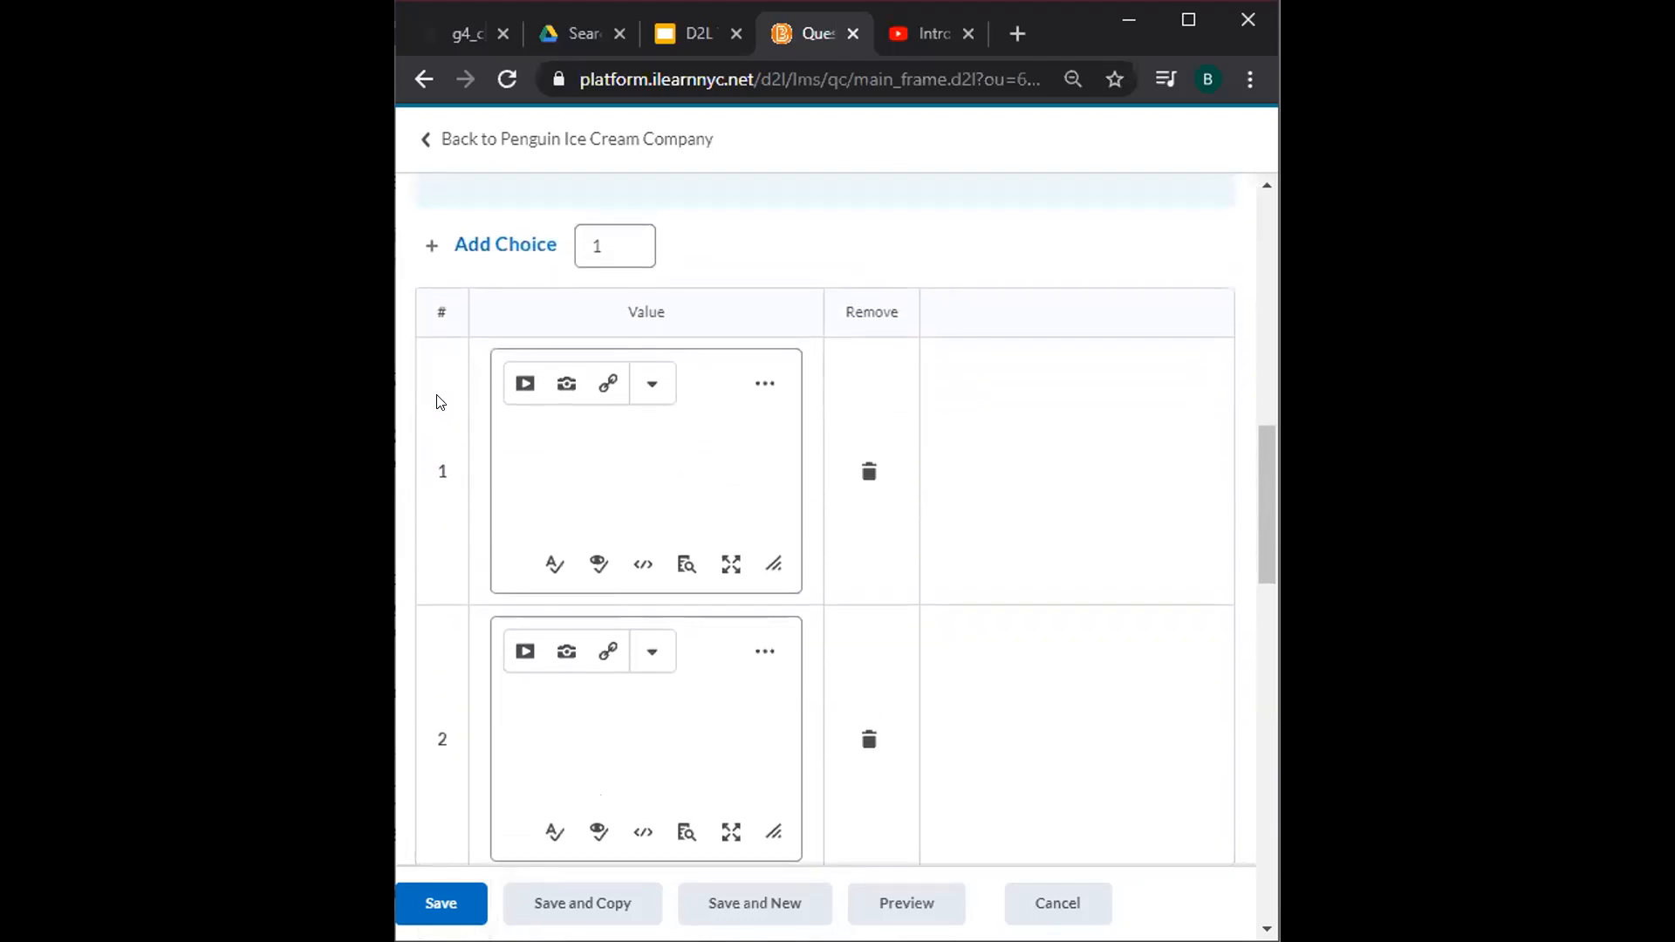
pyautogui.click(494, 244)
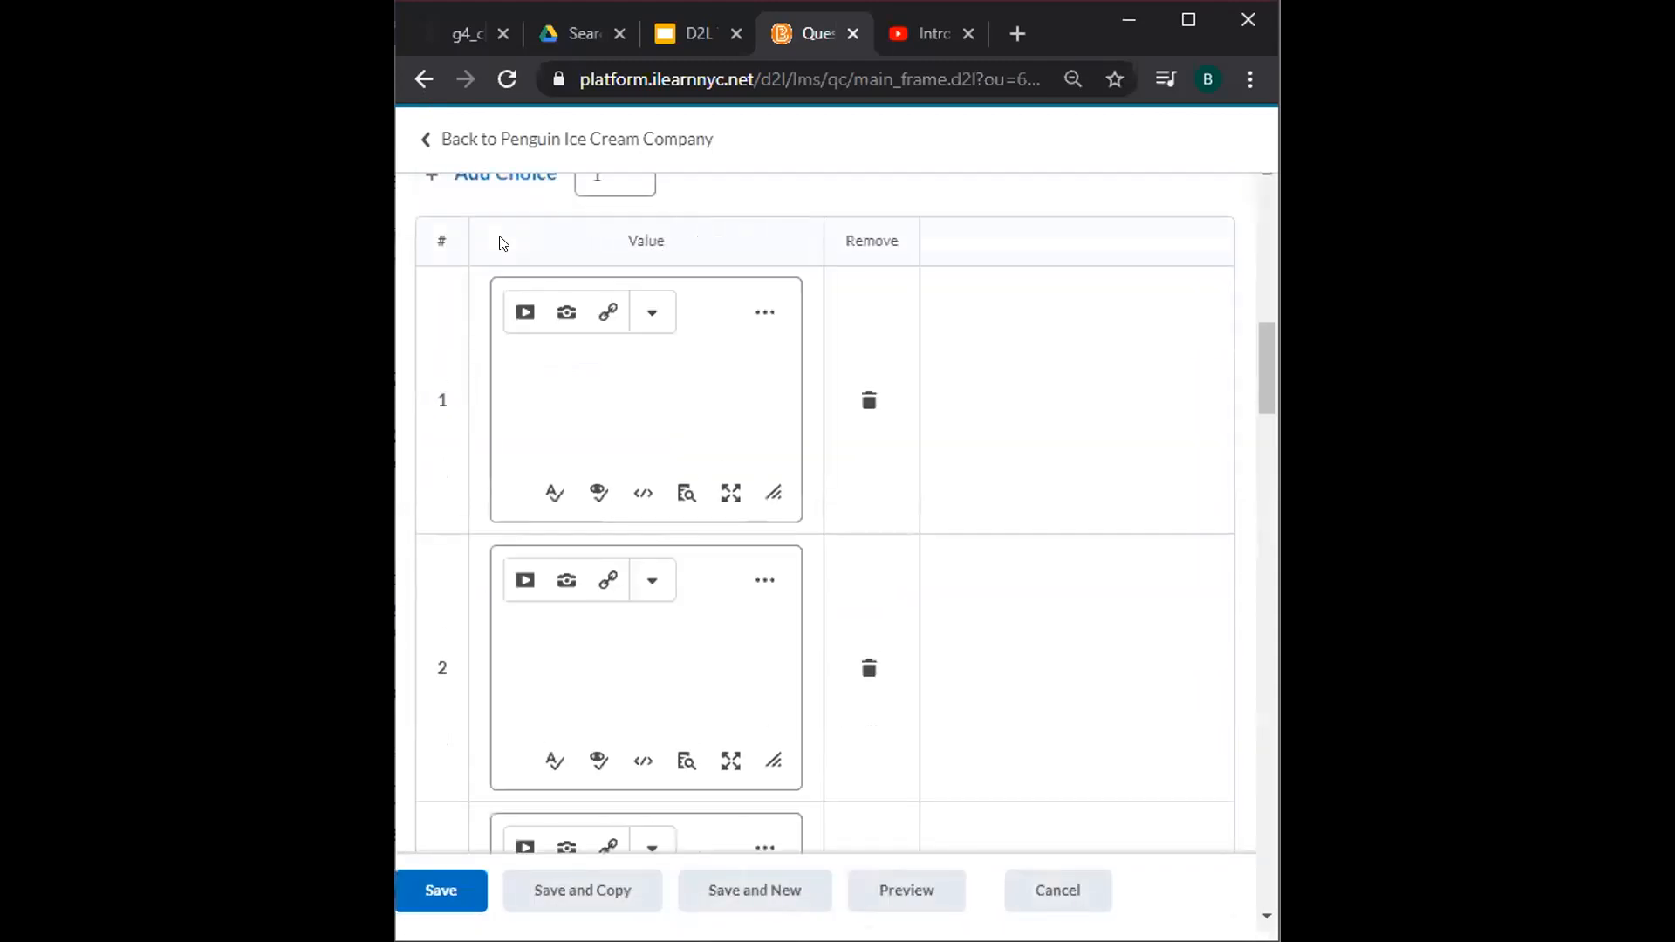
# Set the Add Choice count to 4.
pyautogui.scroll(3, 503, 244)
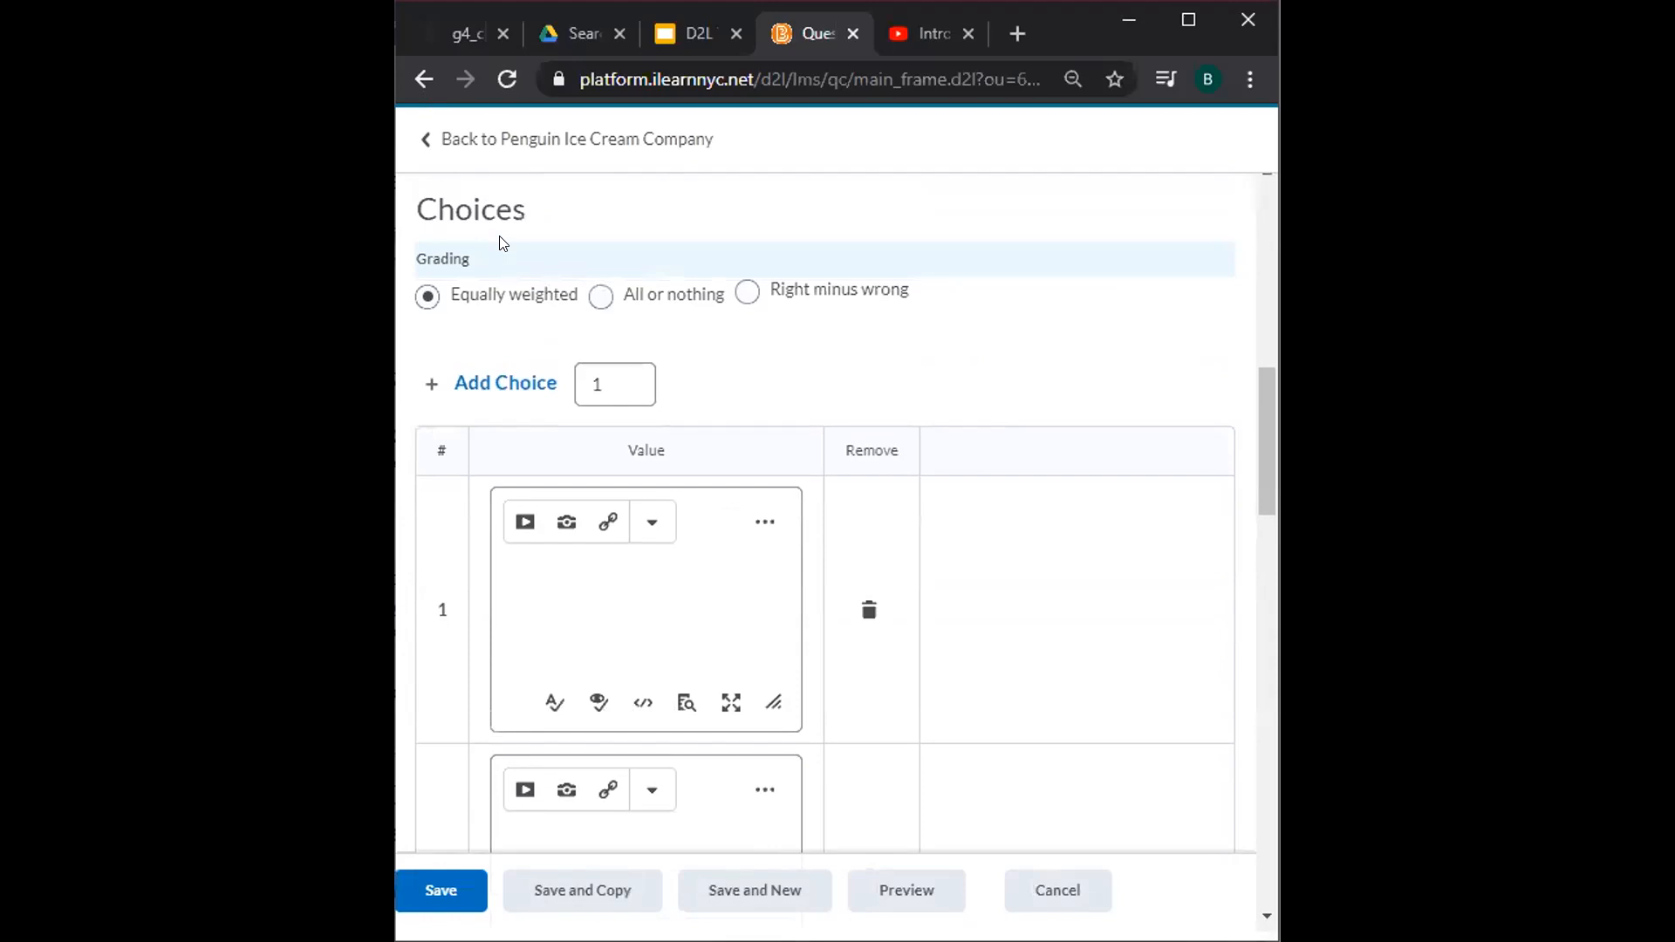
pyautogui.doubleClick(596, 384)
pyautogui.write('4')
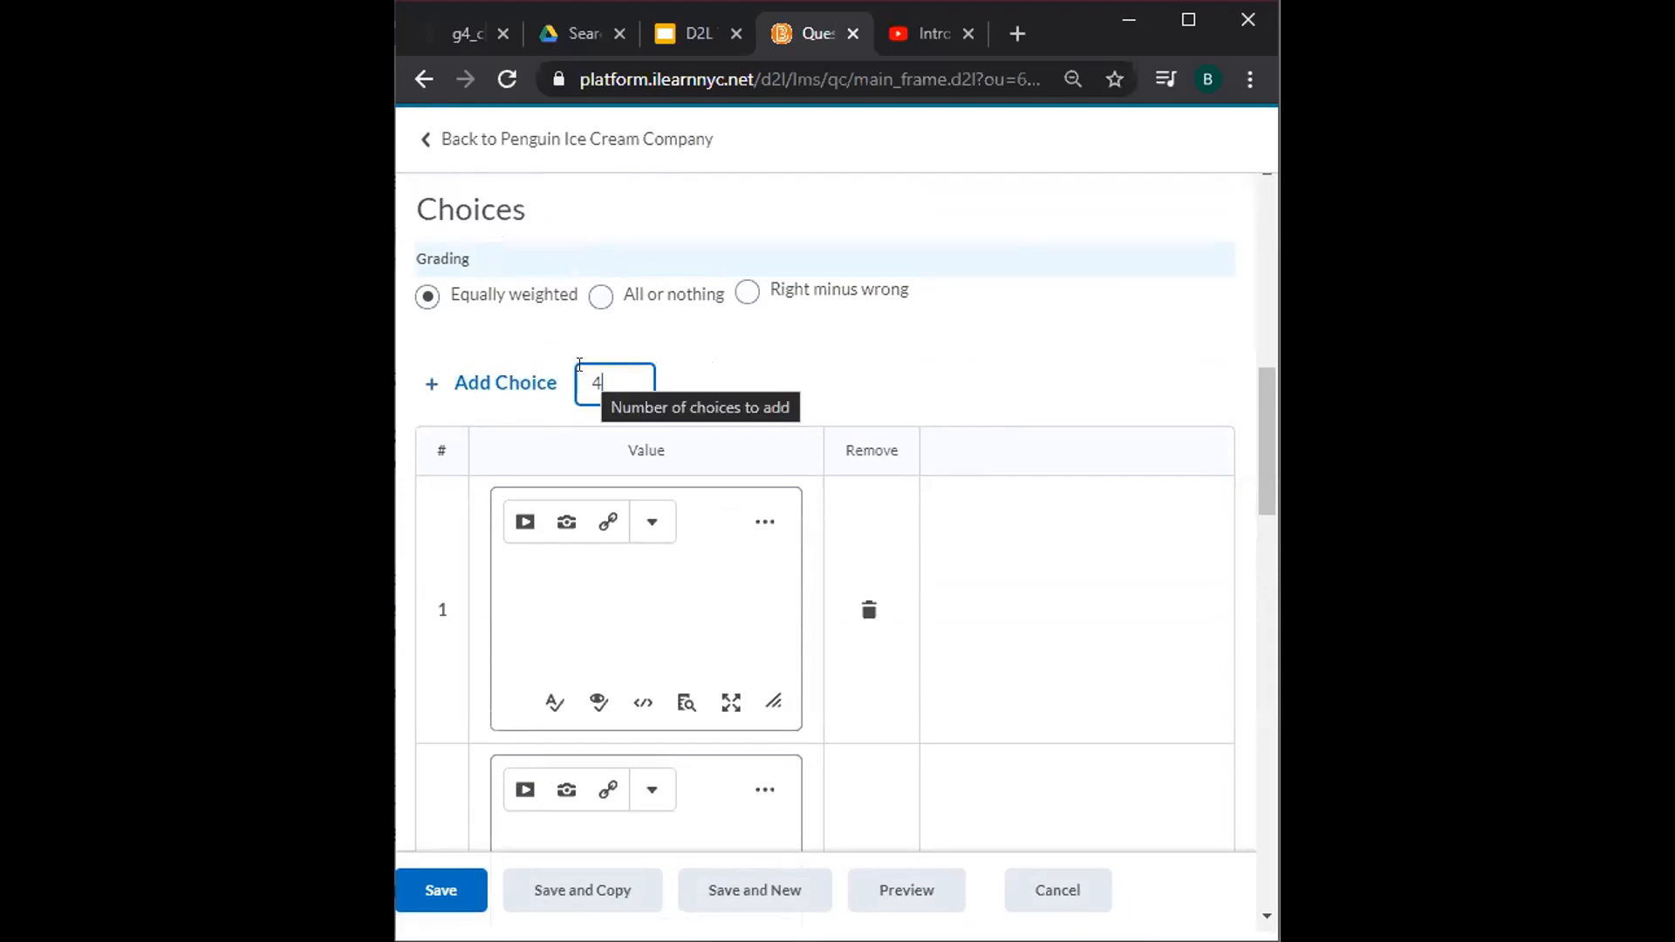
# Fill the choices with Fudge, Vanilla Swirl and Orange Cream.
pyautogui.scroll(-1, 579, 364)
pyautogui.press('Tab')
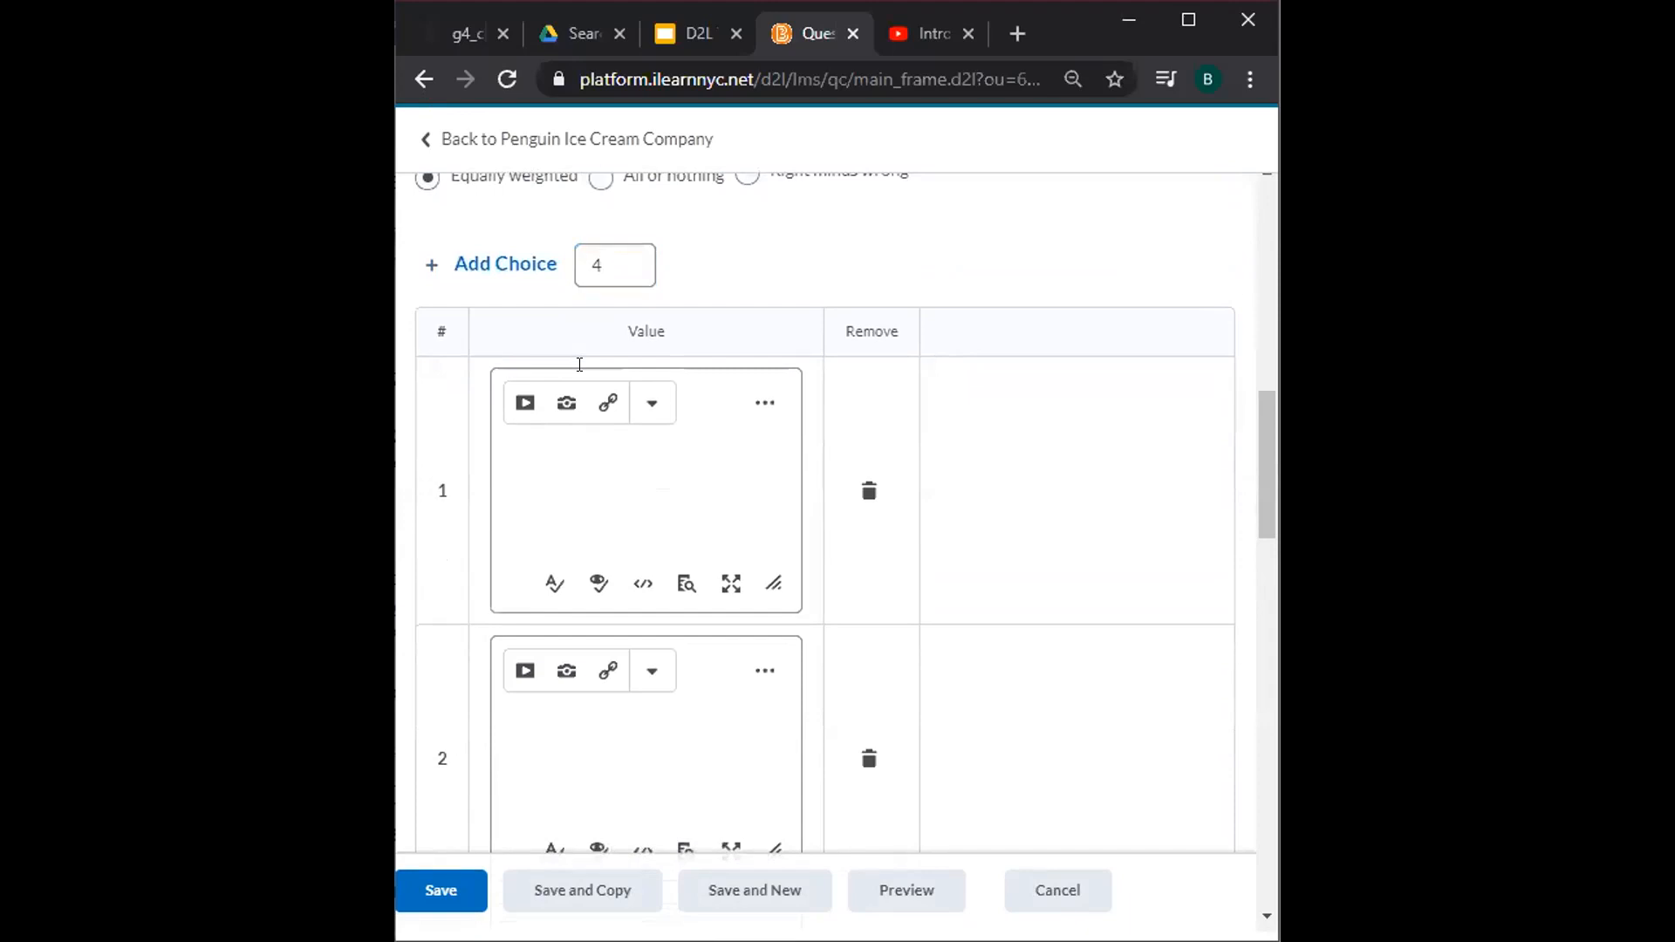
pyautogui.write('Fudge')
pyautogui.press('Tab')
pyautogui.press('Tab')
pyautogui.press('Tab')
pyautogui.write('VV')
pyautogui.press('BackSpace')
pyautogui.write('anilla Swirl')
pyautogui.press('Tab')
pyautogui.press('Tab')
pyautogui.press('Tab')
pyautogui.write('Orange Cream')
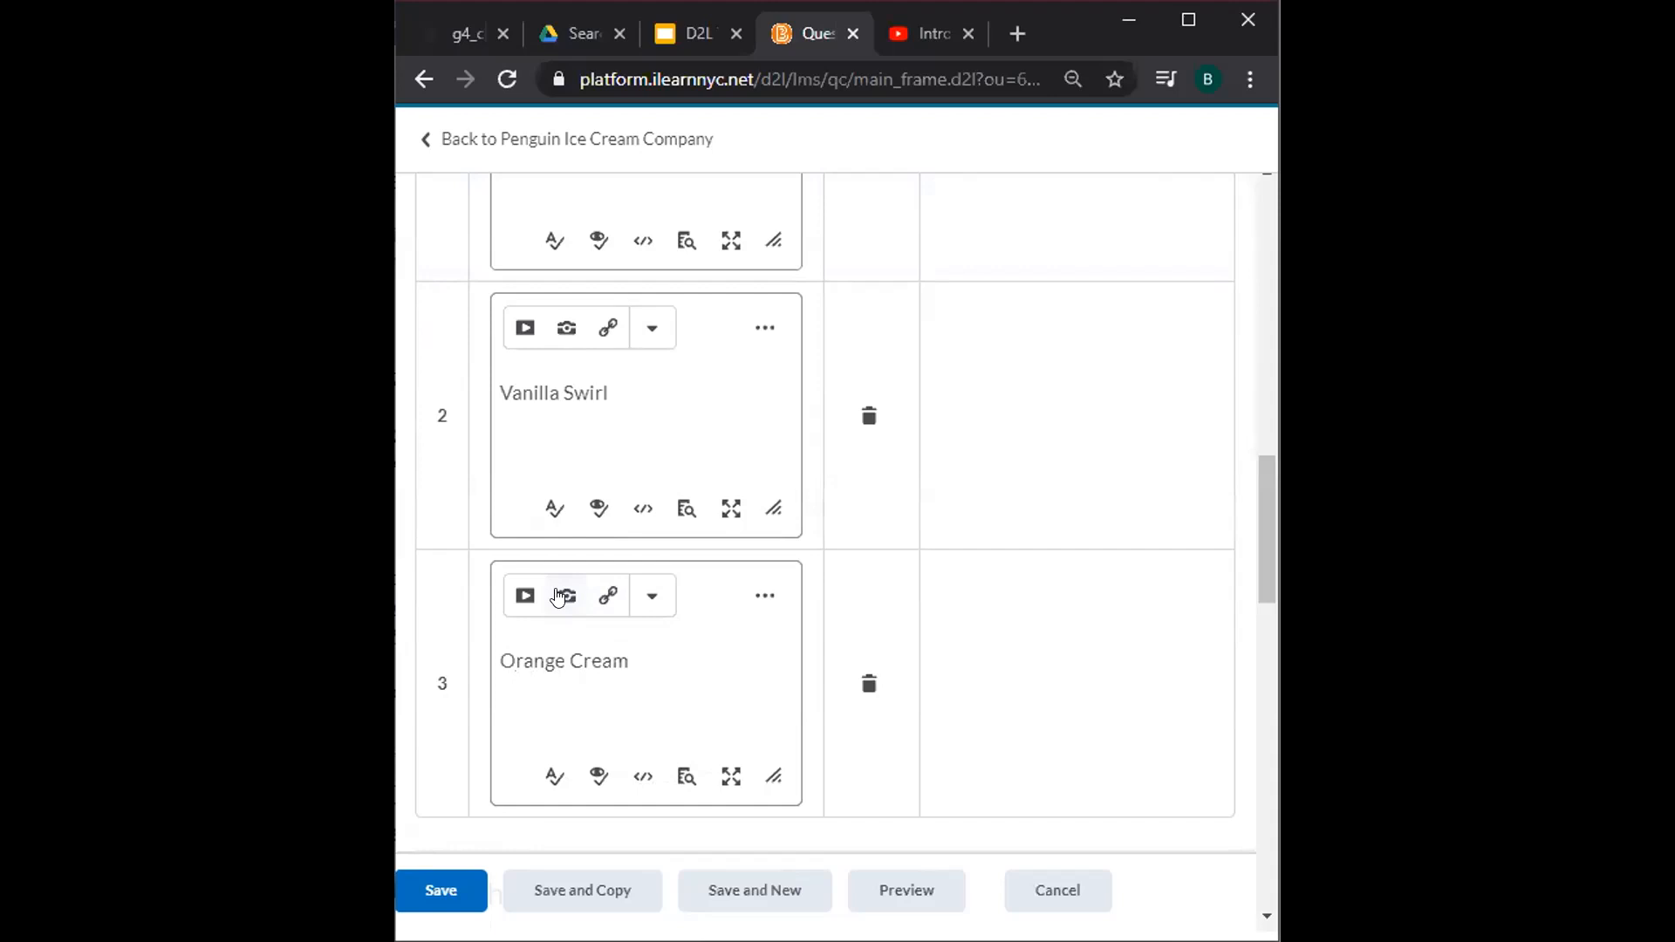
# Toggle the first match editor to full page and back, then cancel an image insert.
pyautogui.scroll(-6, 1005, 640)
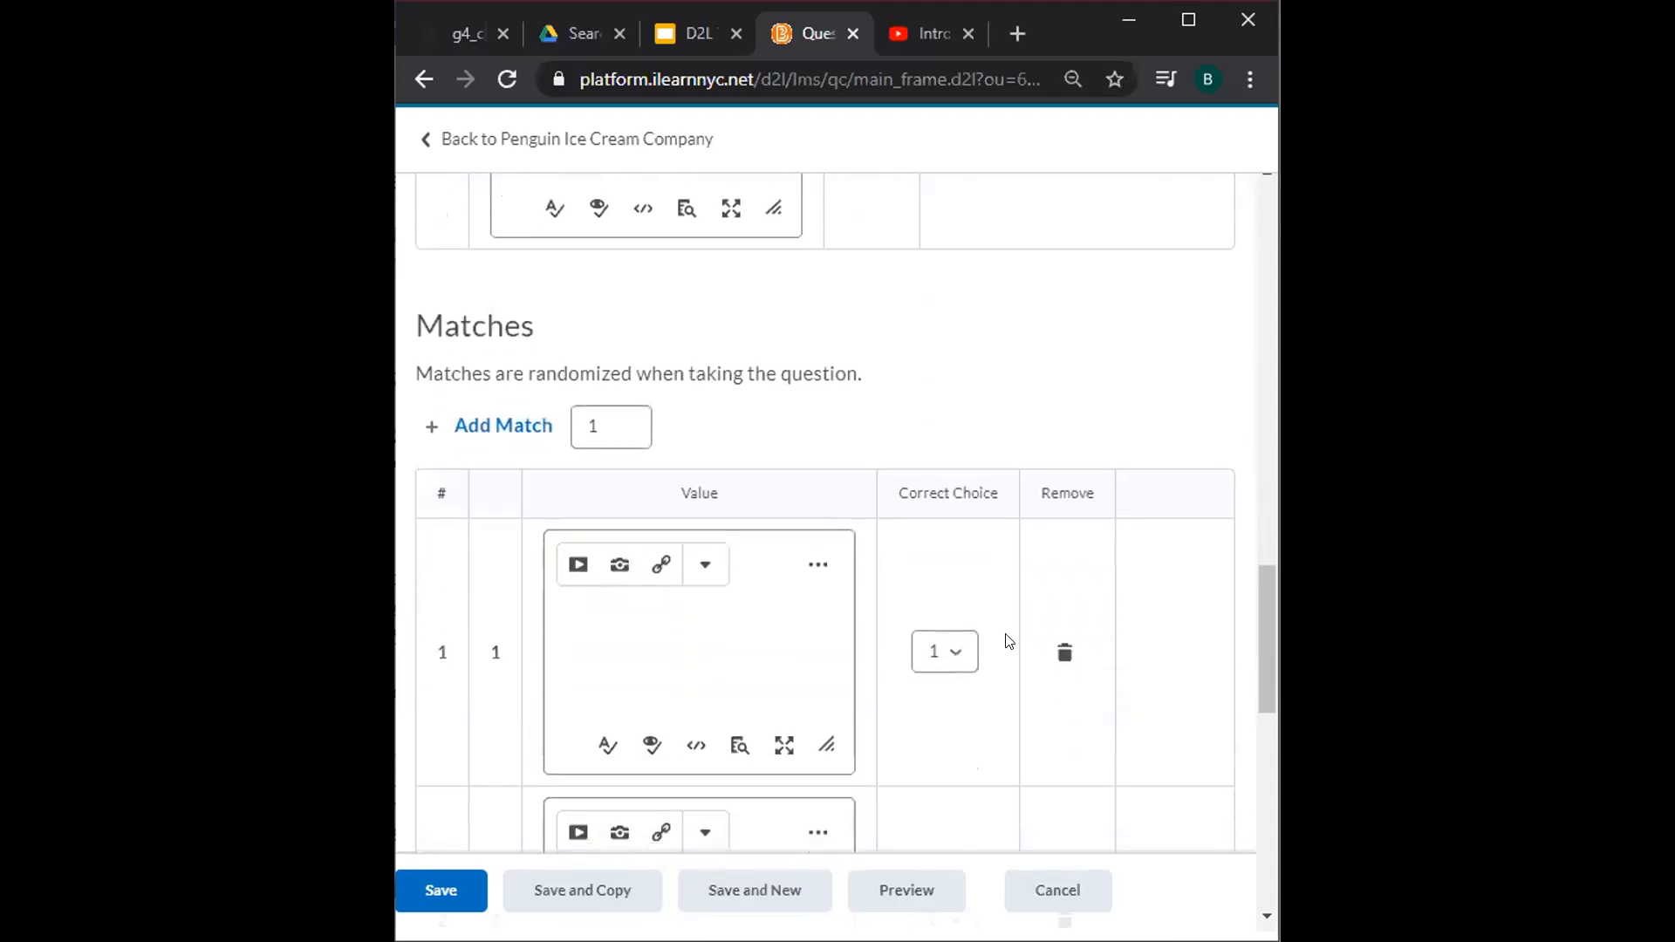
pyautogui.scroll(-2, 1008, 641)
pyautogui.scroll(-3, 1008, 642)
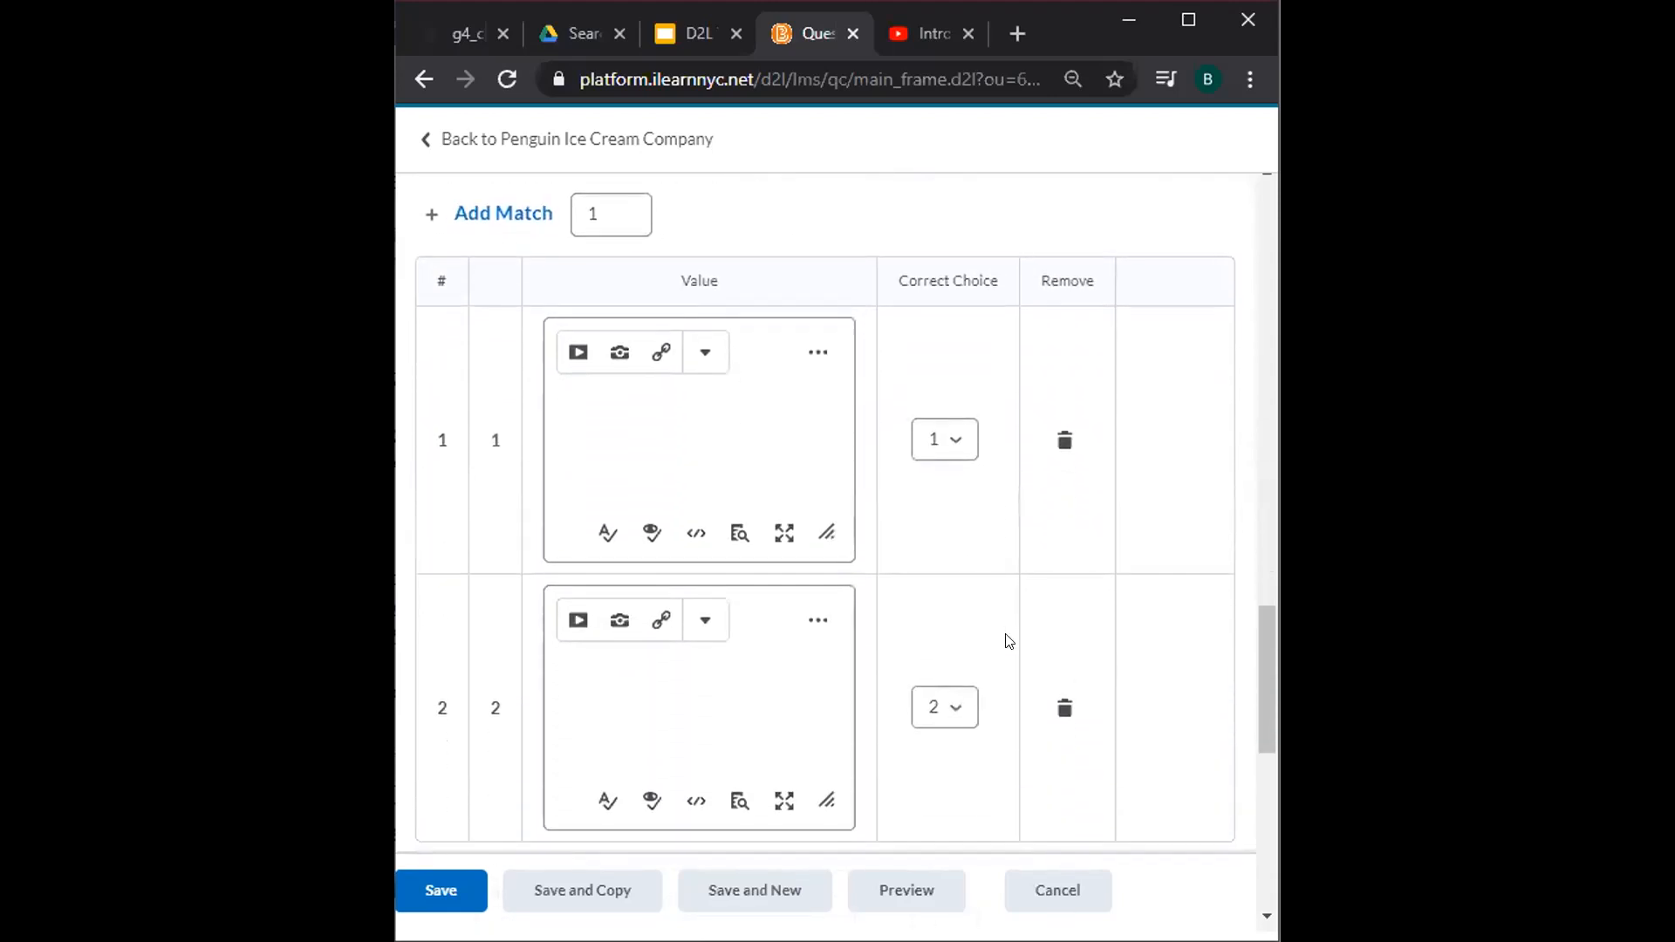
pyautogui.scroll(4, 1008, 641)
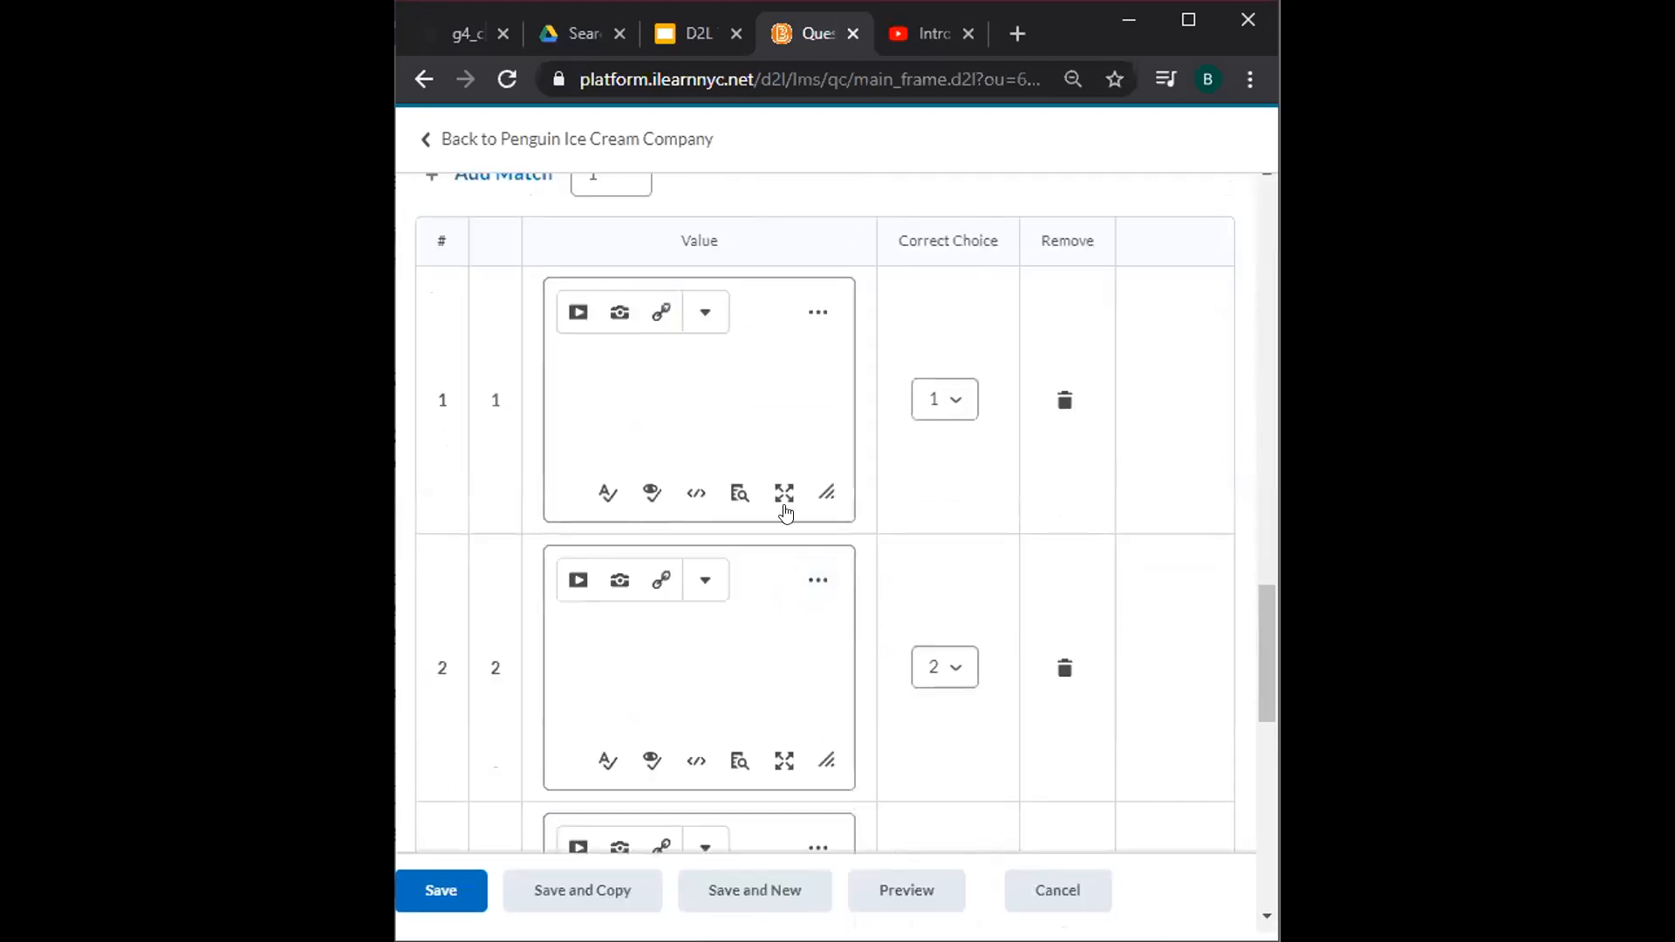
pyautogui.rightClick(782, 493)
pyautogui.click(781, 493)
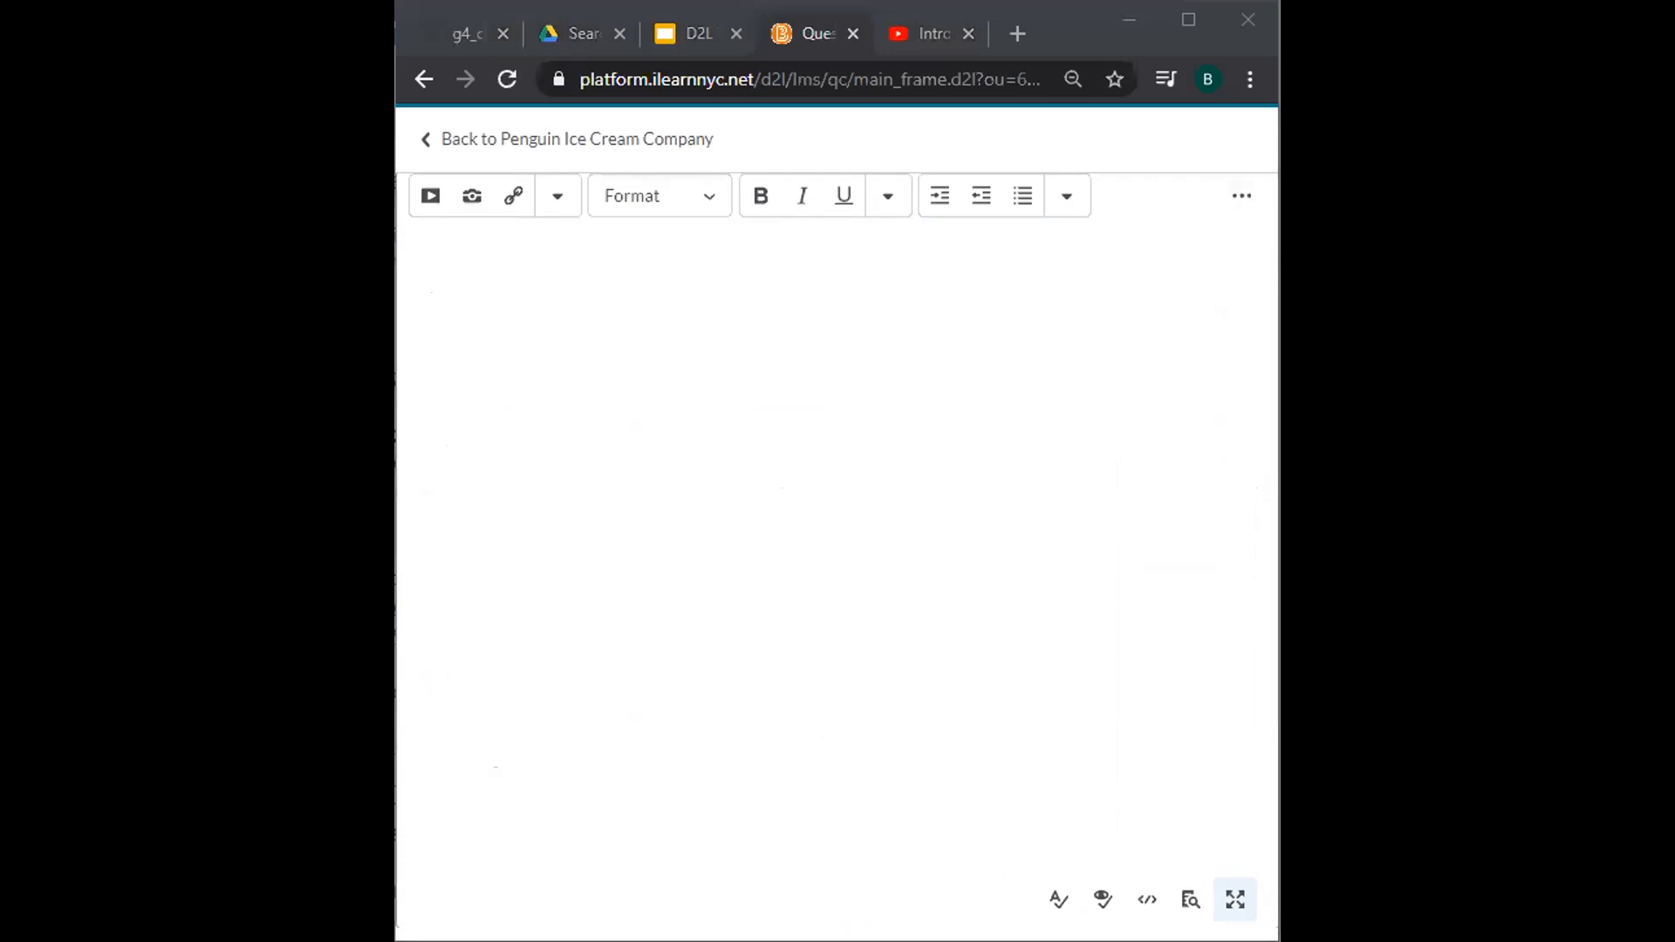
pyautogui.click(1234, 901)
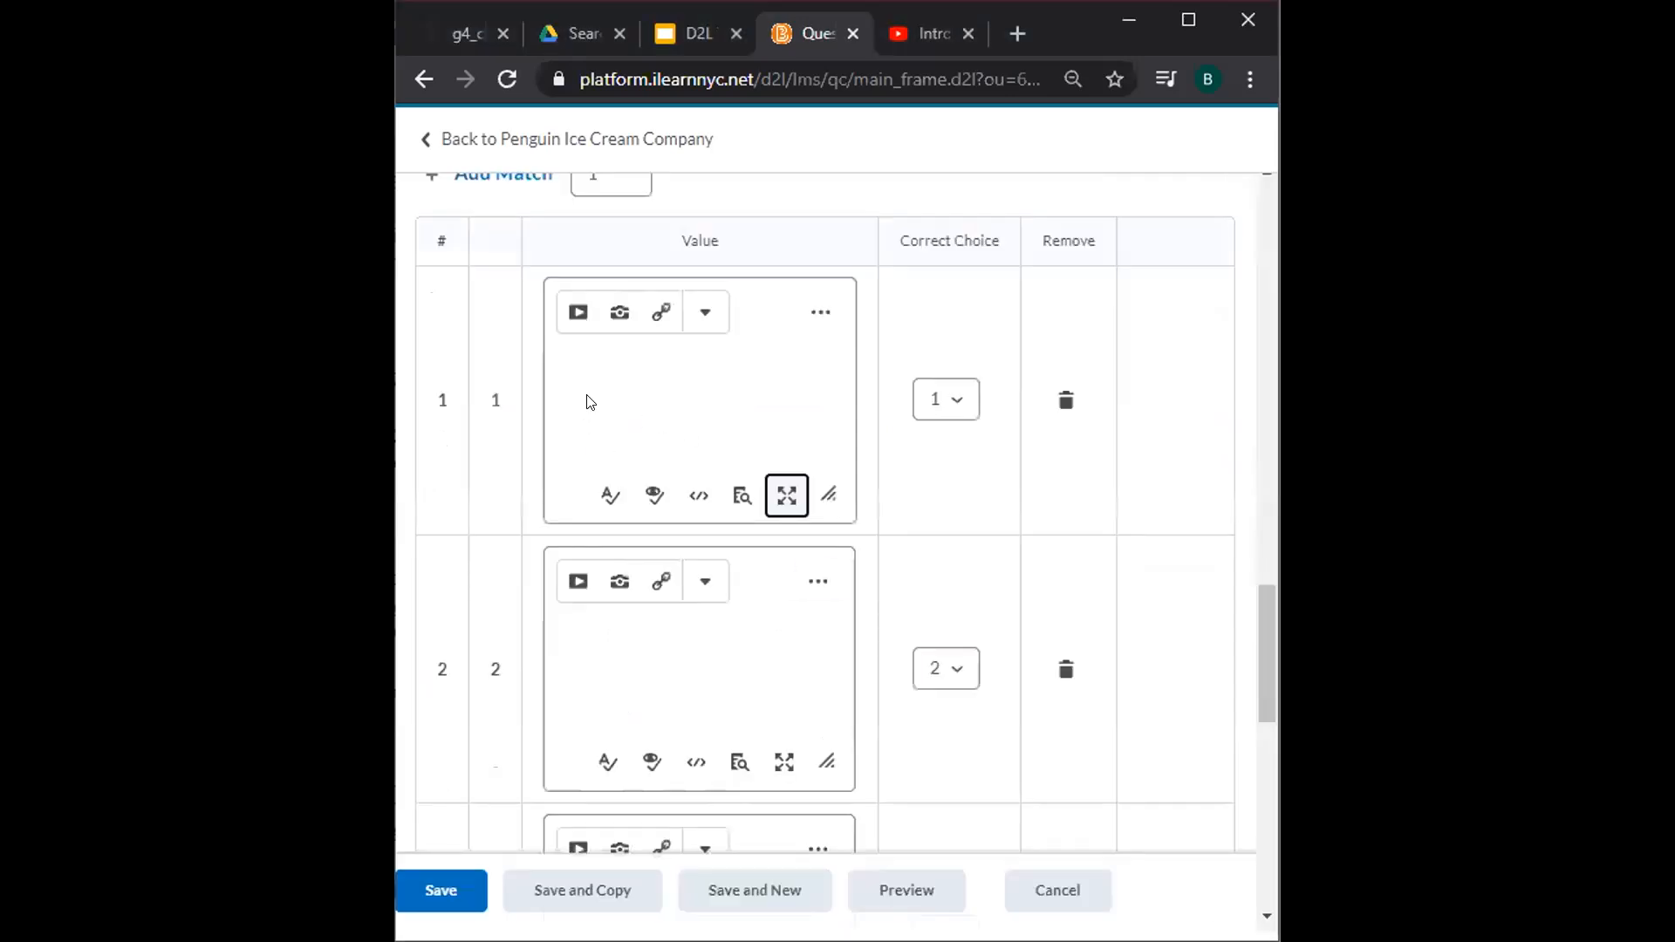
pyautogui.scroll(1, 589, 436)
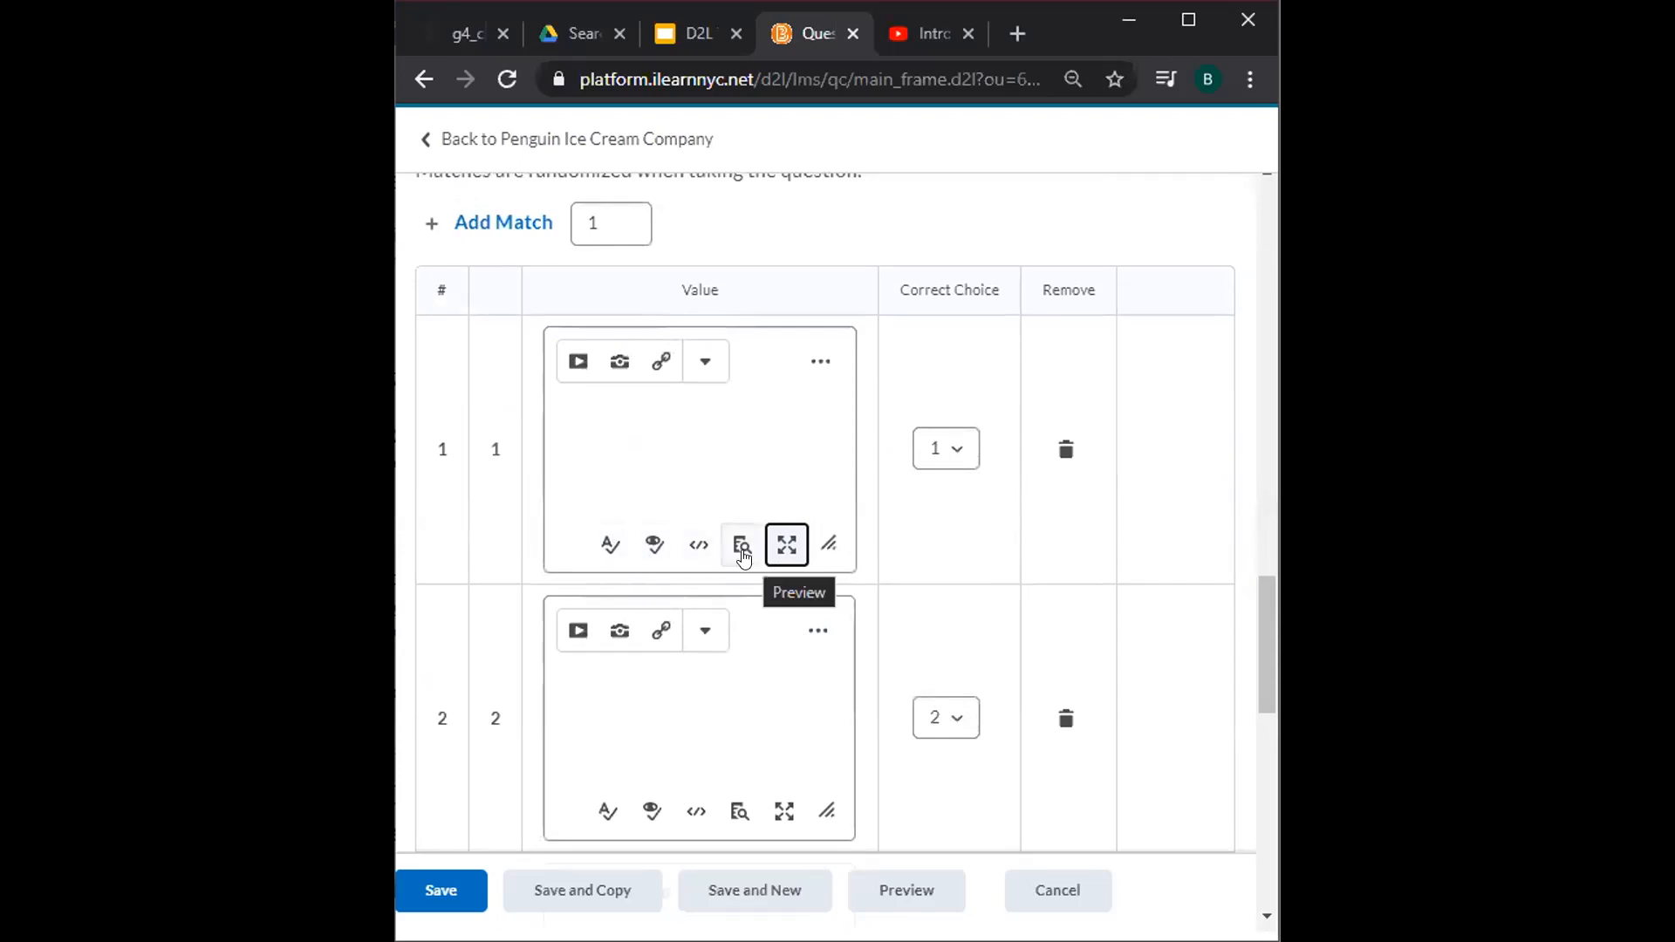
pyautogui.click(621, 428)
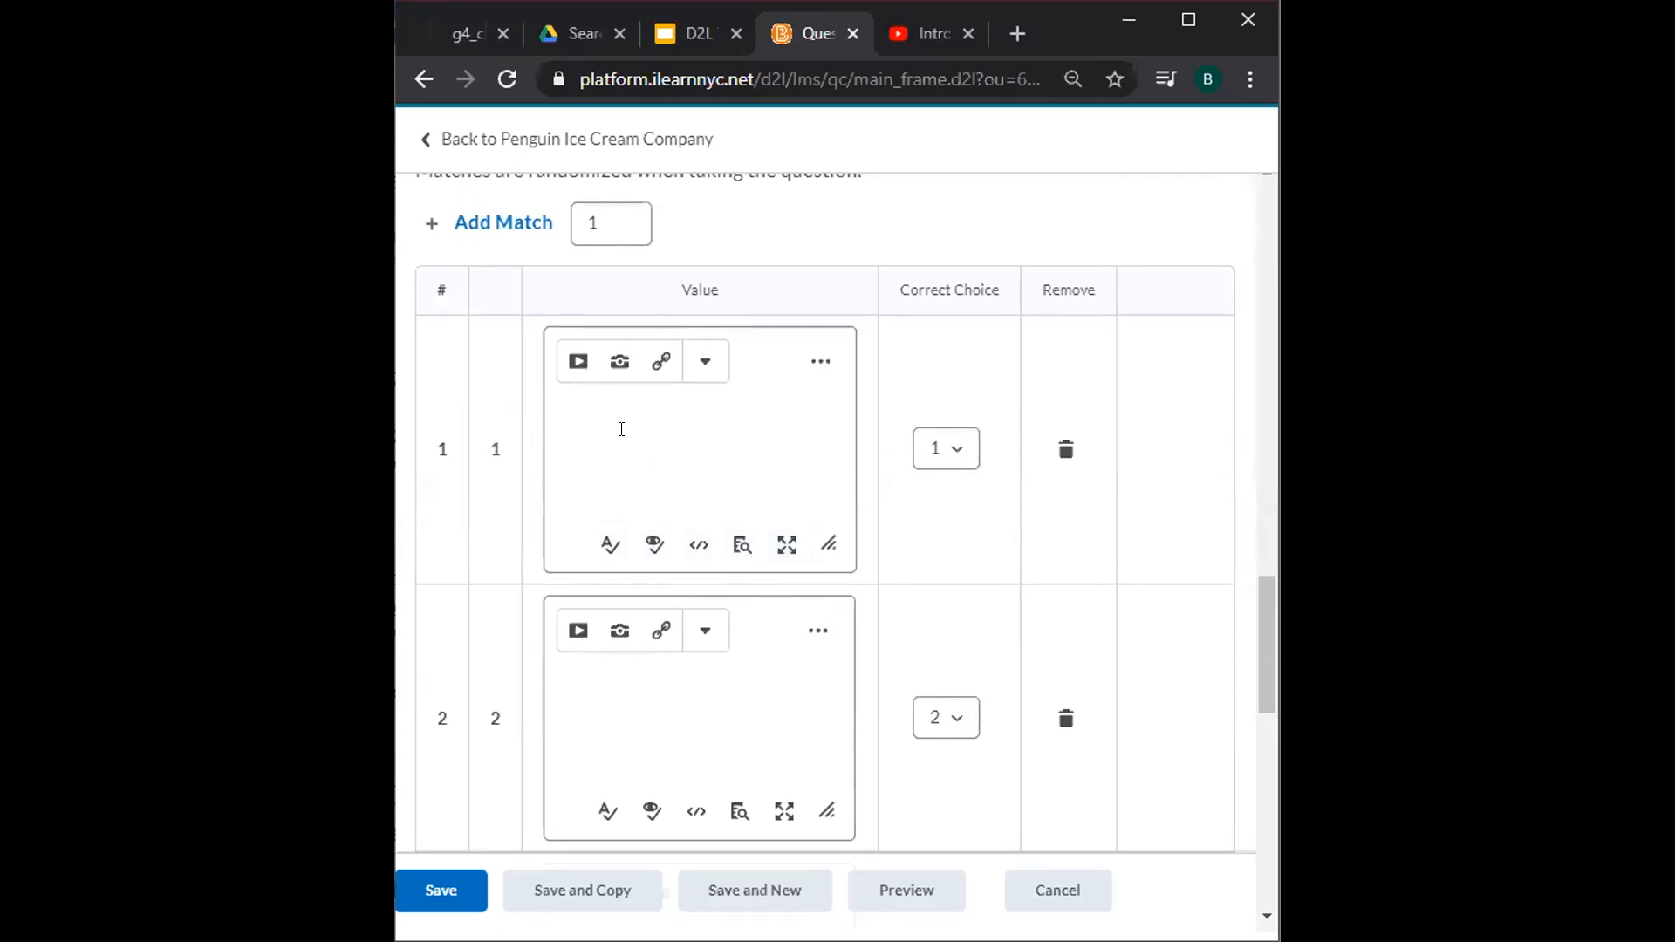
pyautogui.click(619, 361)
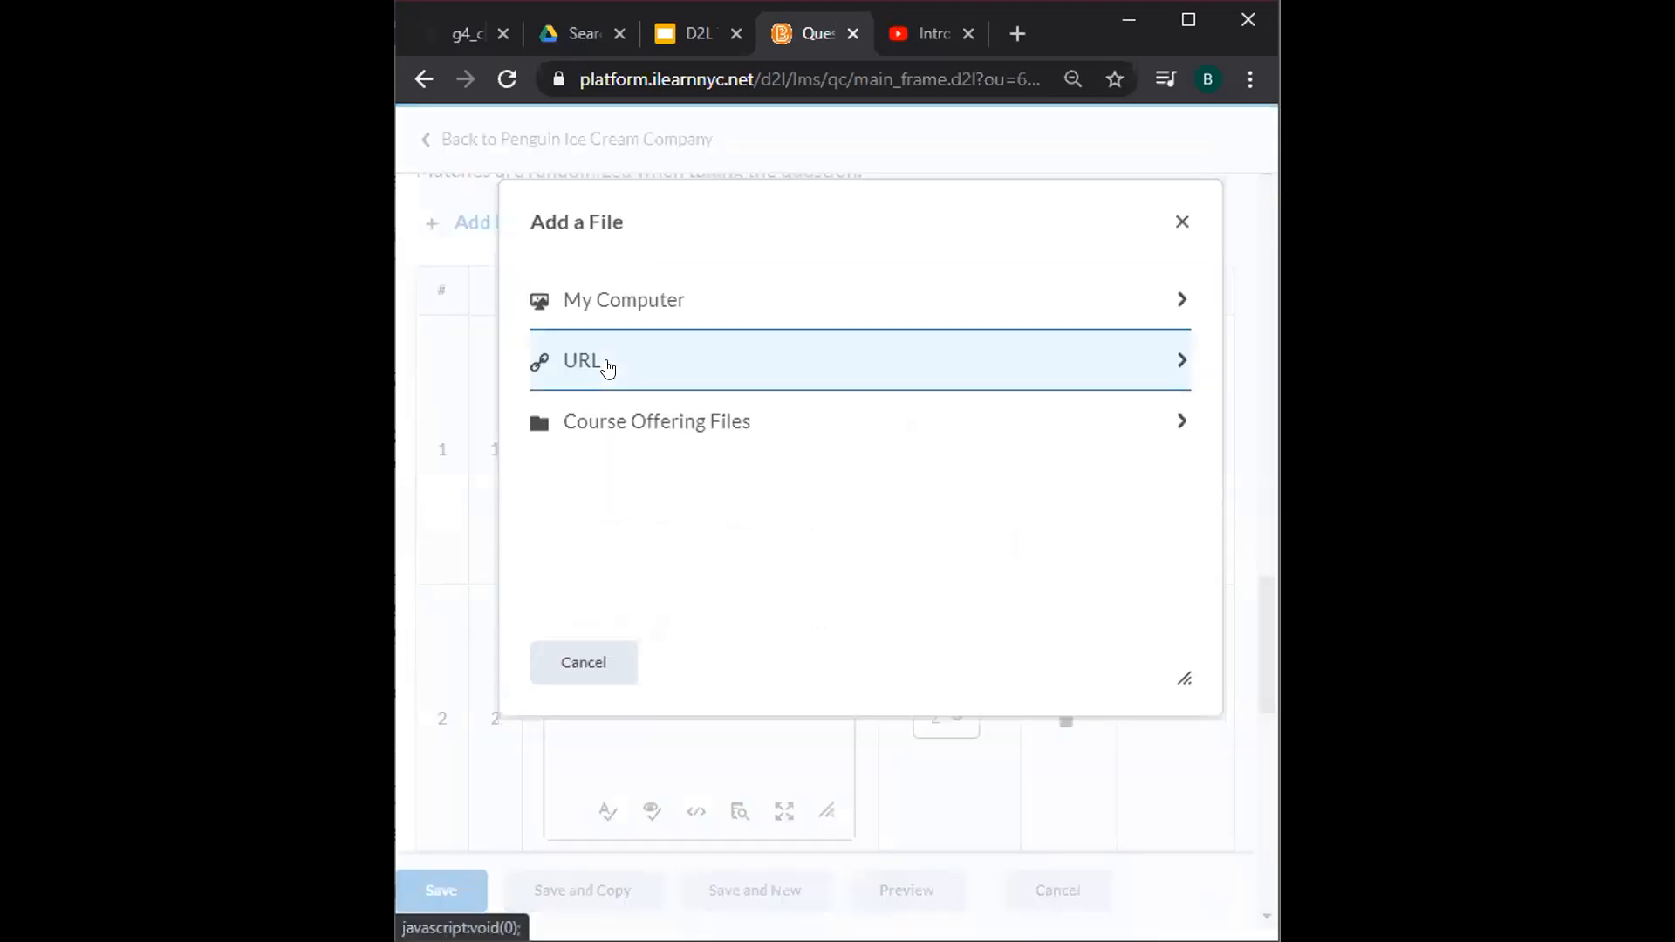
pyautogui.click(584, 665)
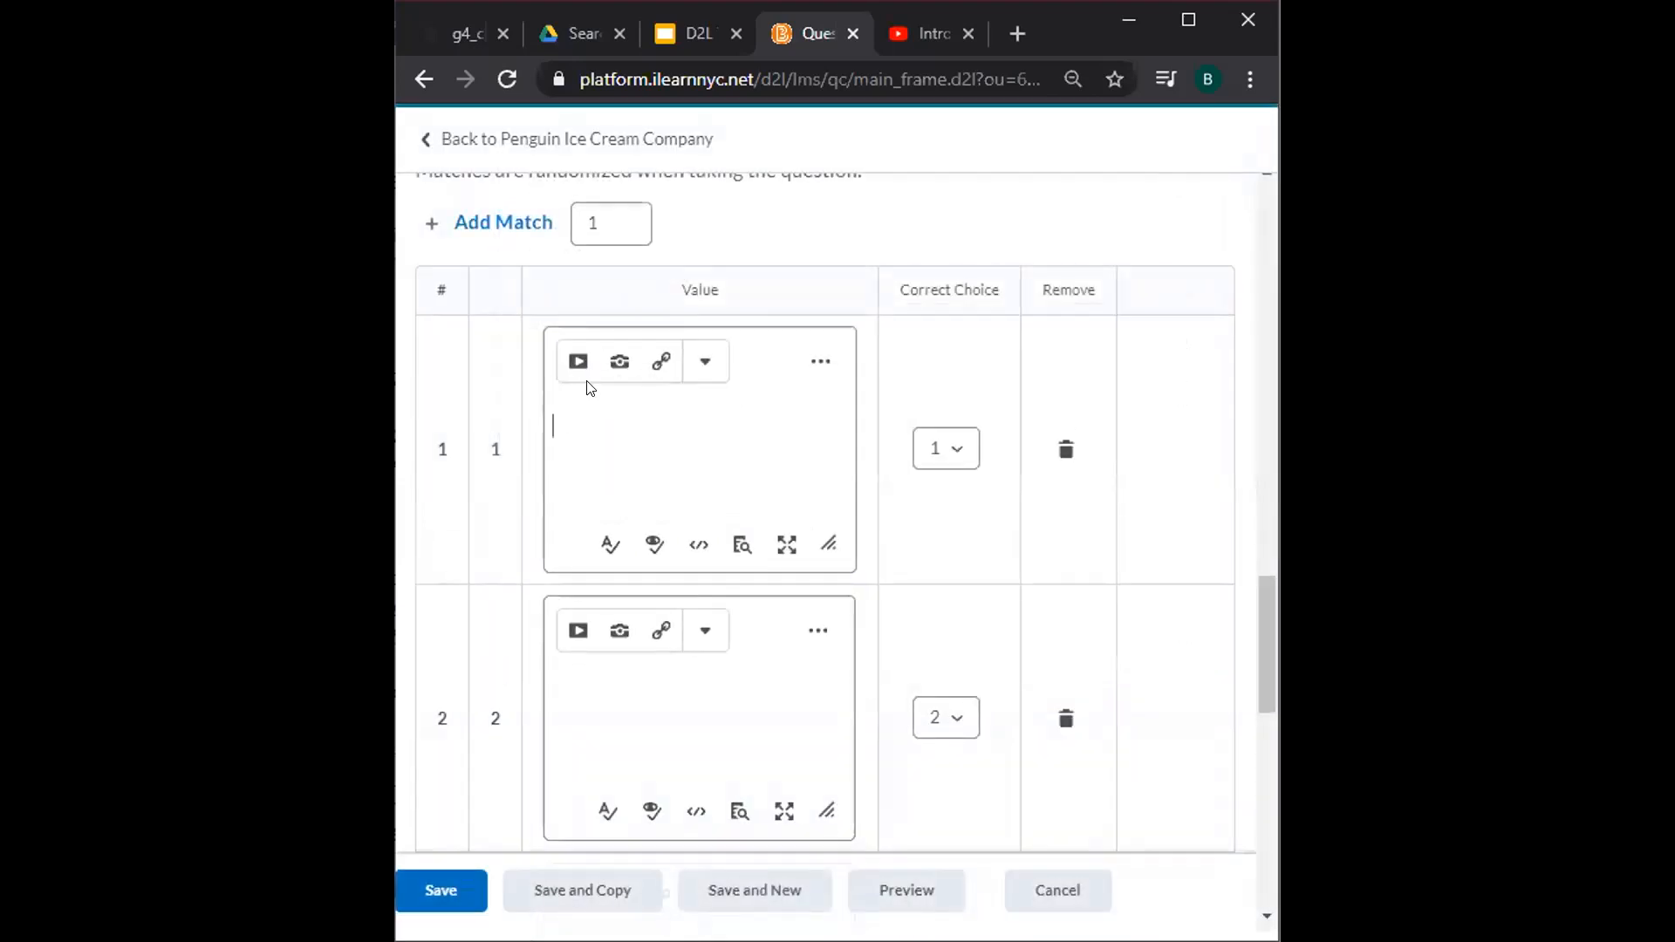
# Enter the match values 1/3, 1/2 and 1/6.
pyautogui.click(637, 447)
pyautogui.write('1/3')
pyautogui.click(613, 714)
pyautogui.write('1/2')
pyautogui.scroll(-2, 613, 714)
pyautogui.click(613, 714)
pyautogui.write('1/6')
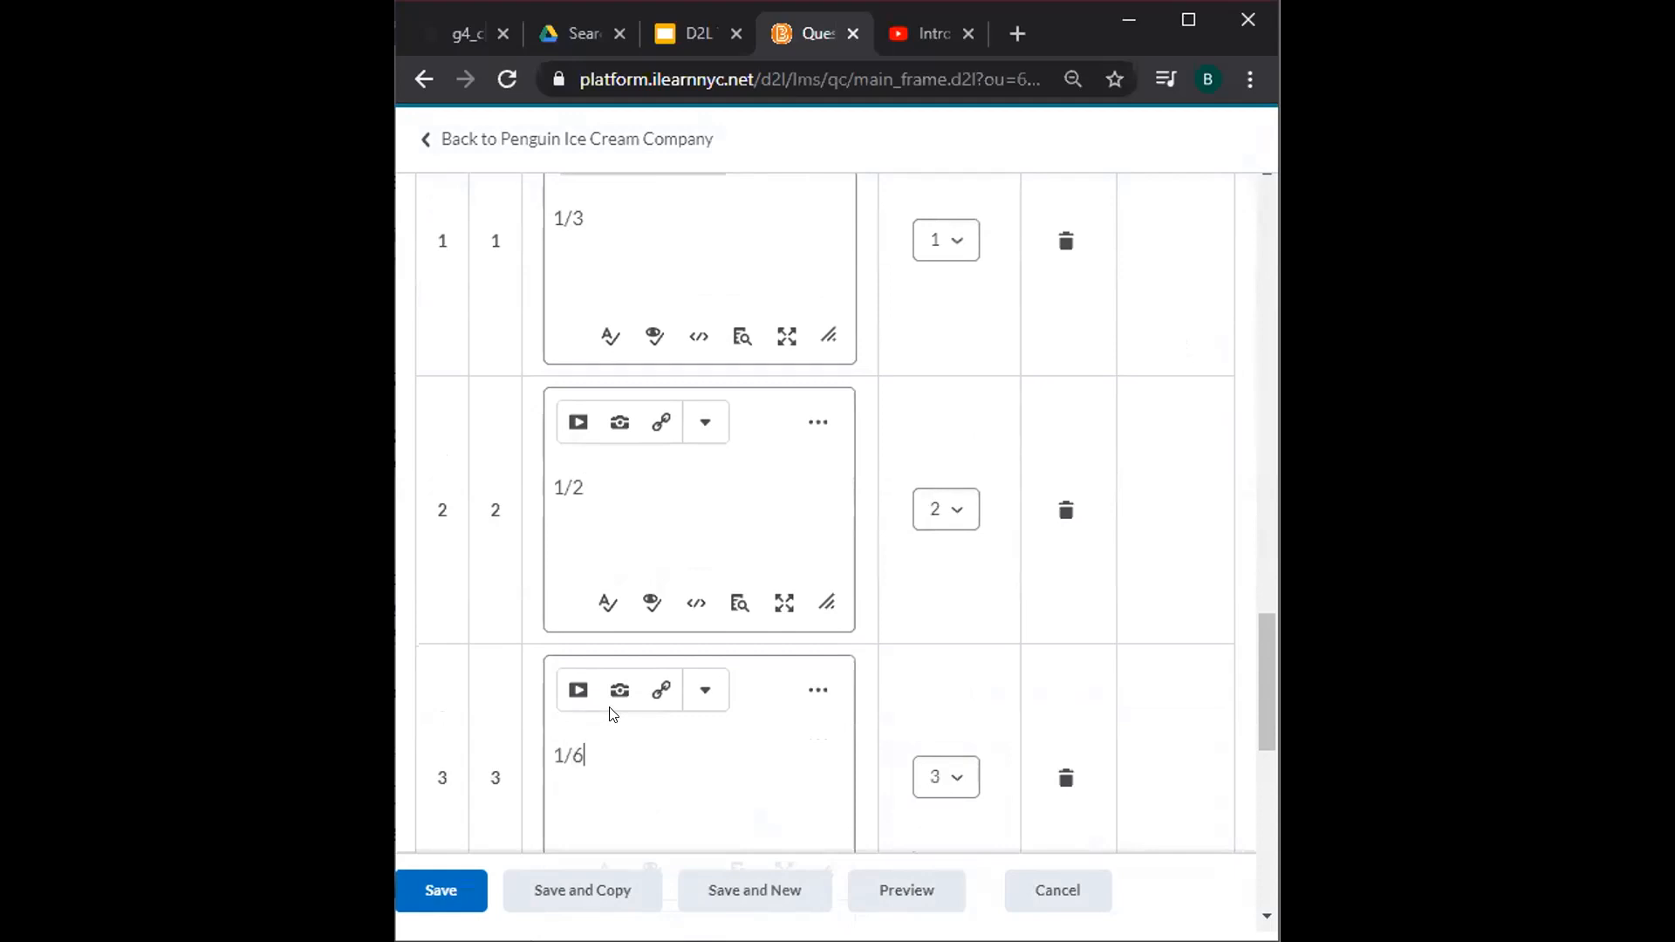
pyautogui.scroll(3, 613, 714)
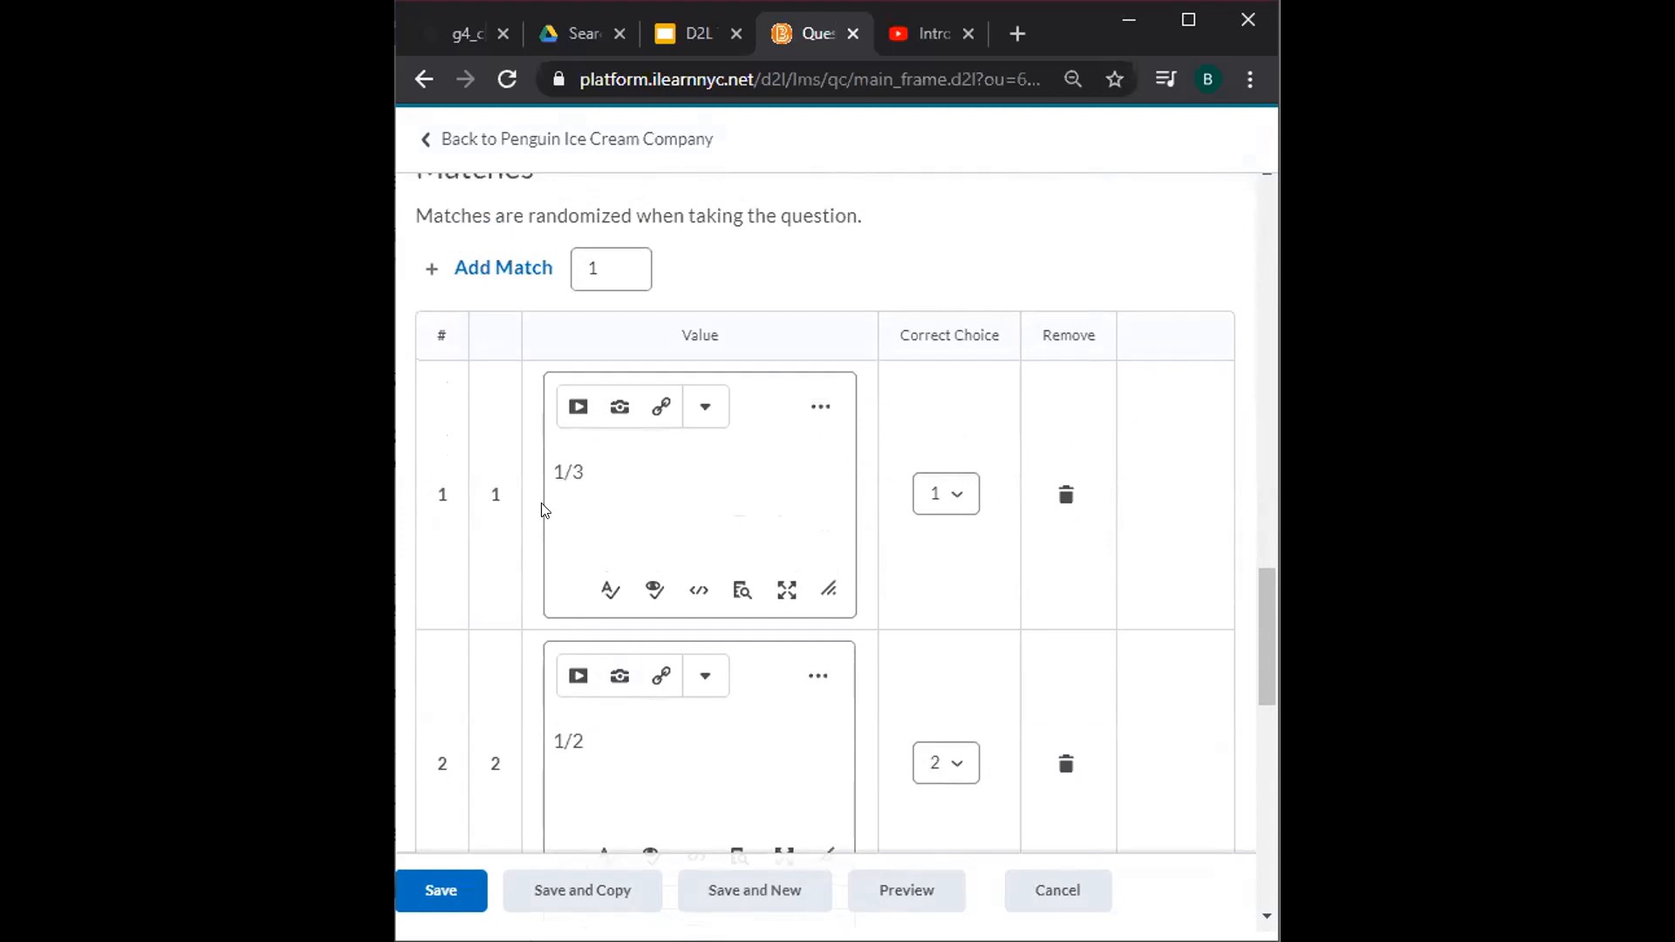
pyautogui.scroll(15, 635, 514)
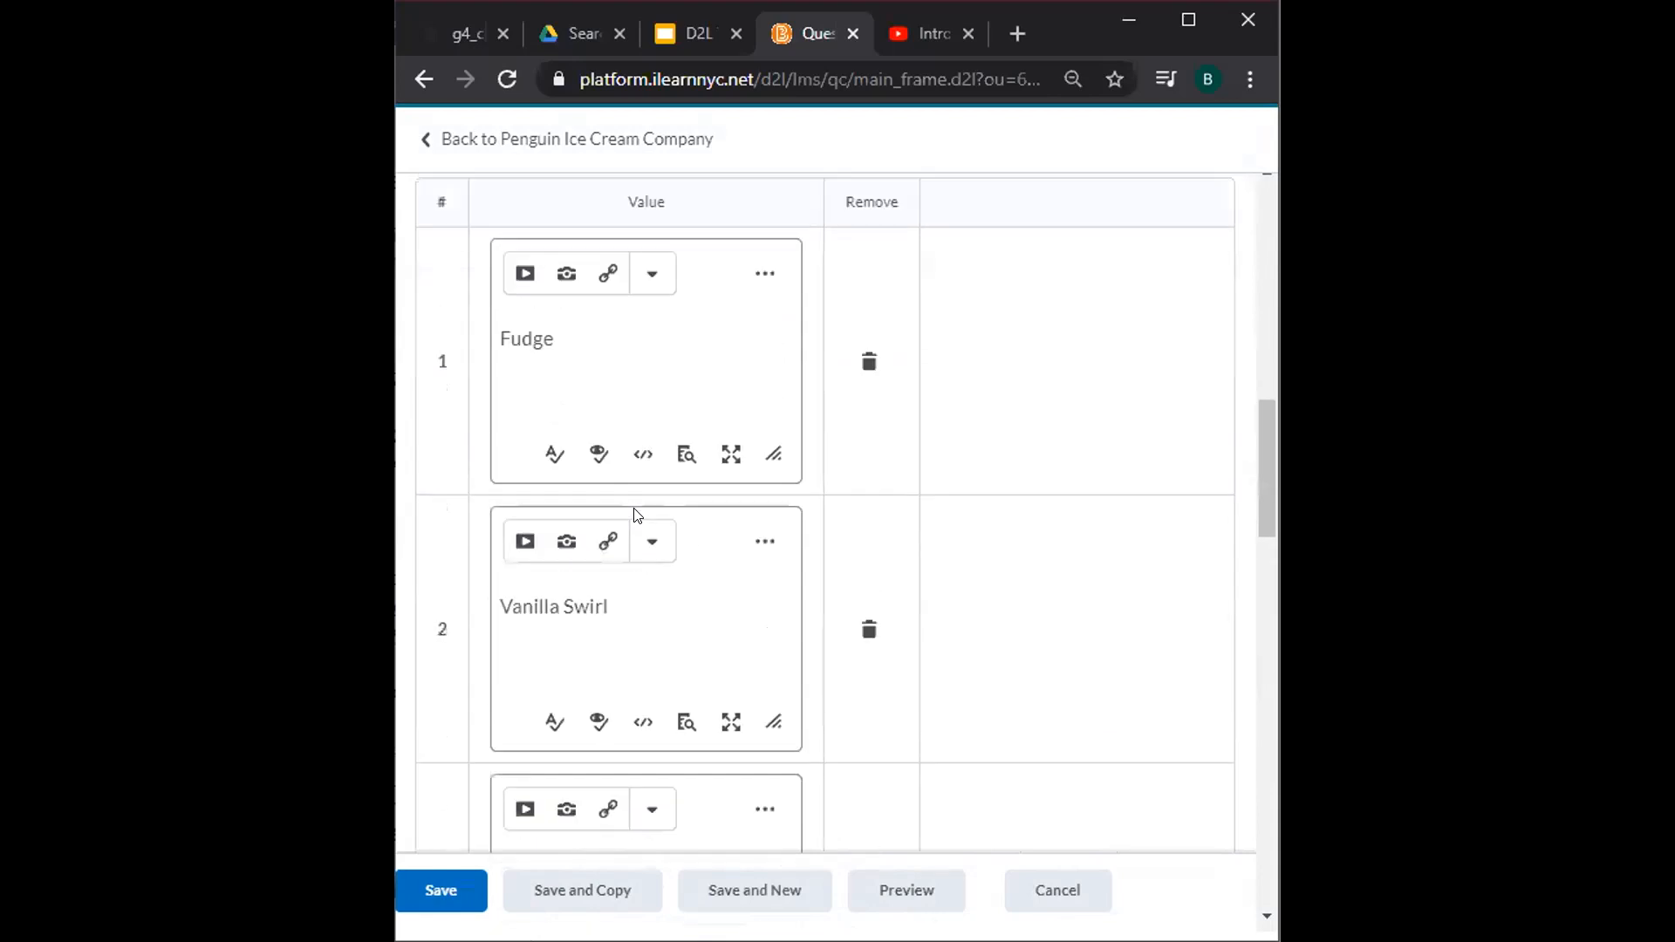
pyautogui.scroll(-15, 636, 515)
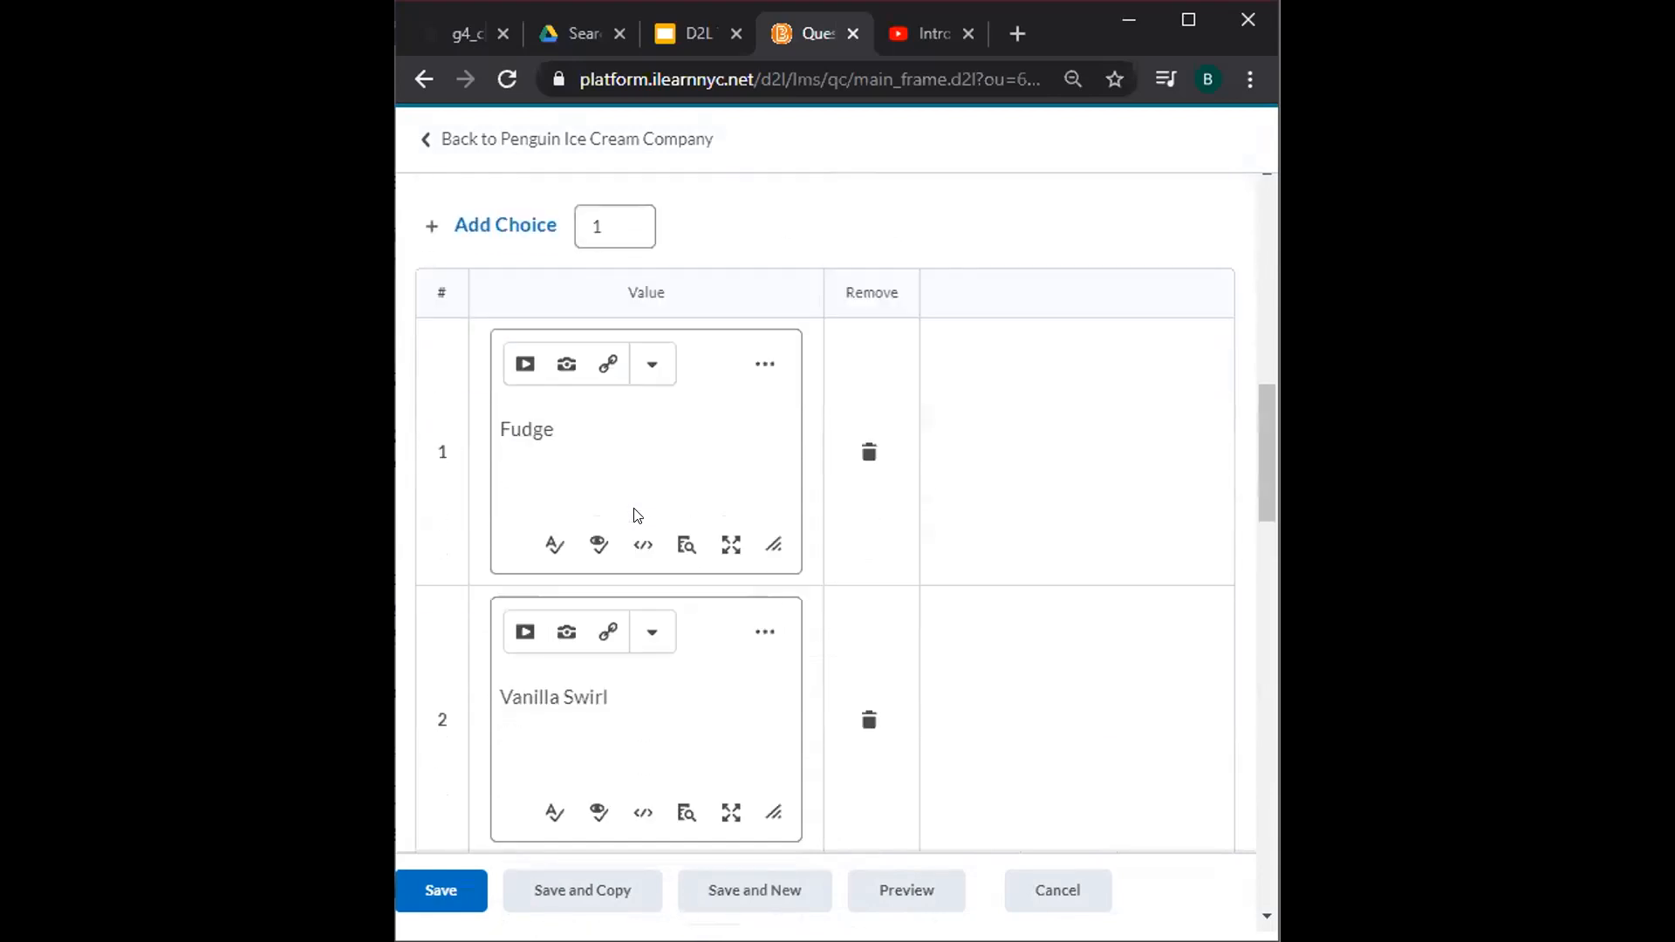
pyautogui.scroll(3, 636, 515)
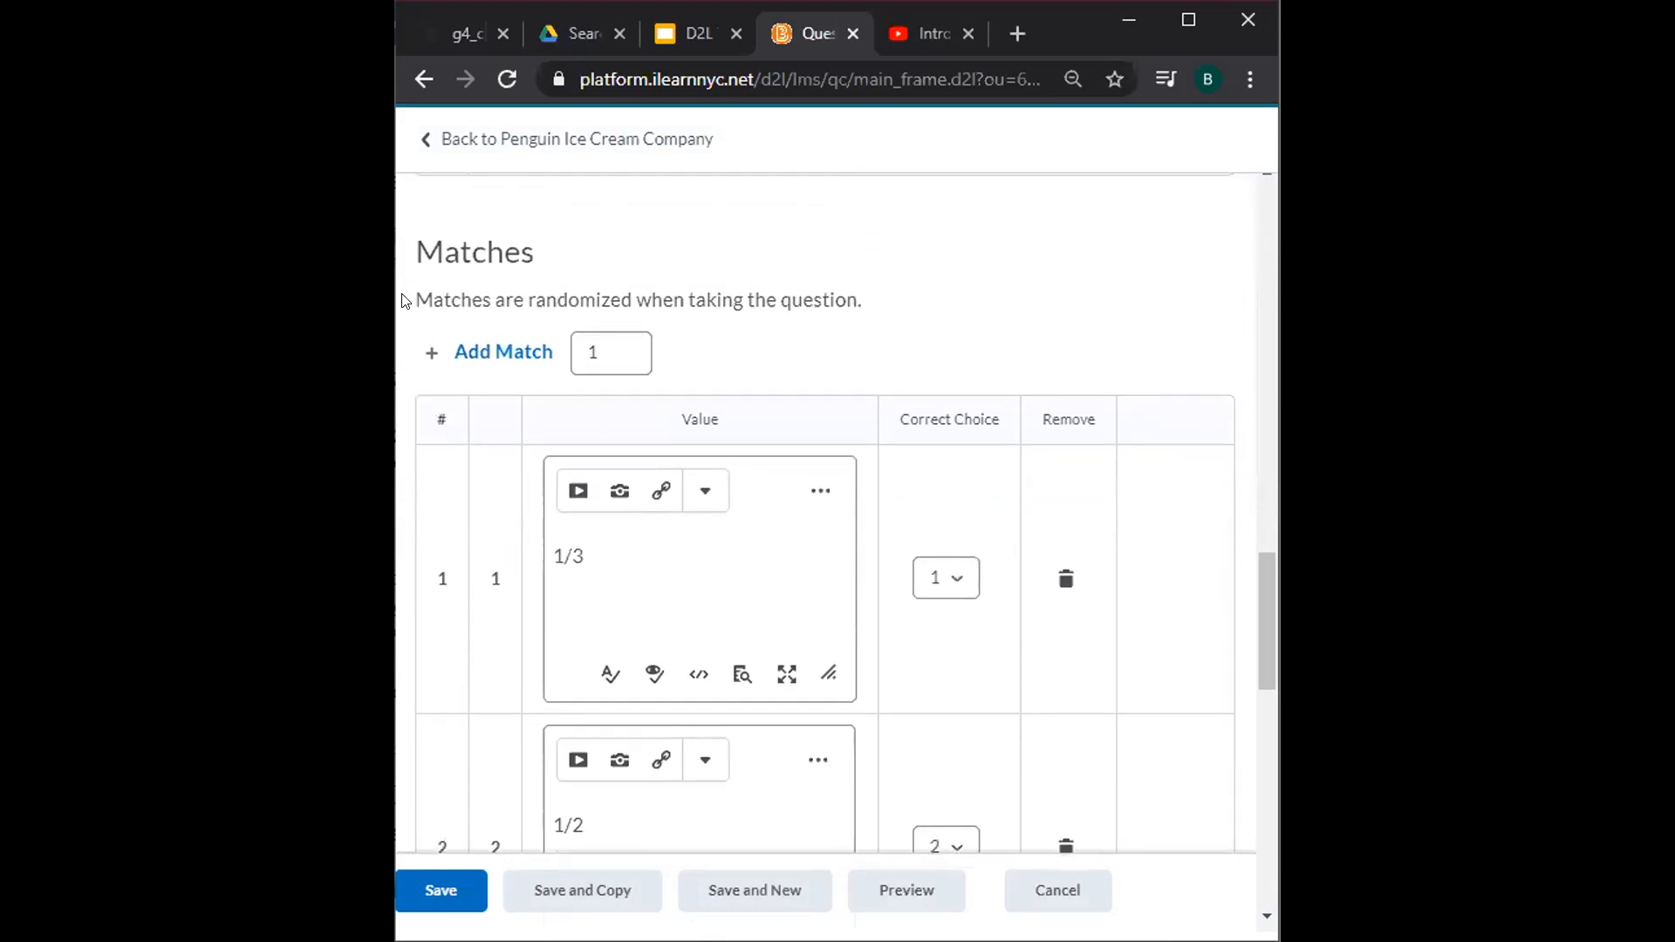
pyautogui.moveTo(403, 301); pyautogui.dragTo(875, 318)
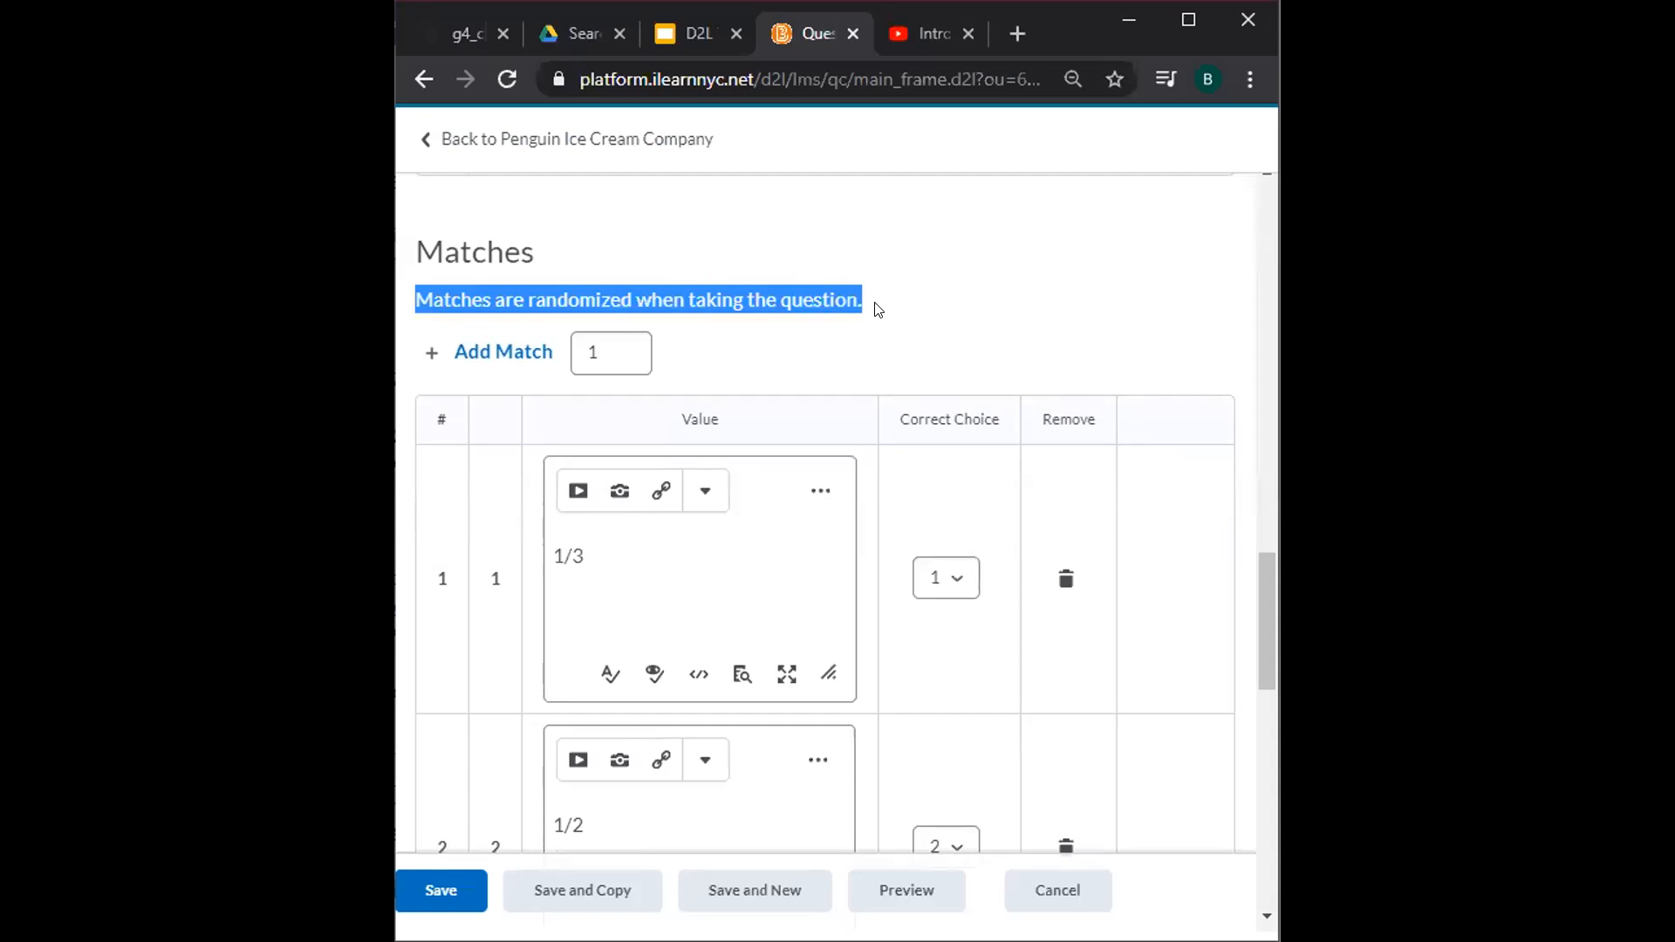
pyautogui.scroll(-5, 877, 309)
pyautogui.scroll(-3, 877, 309)
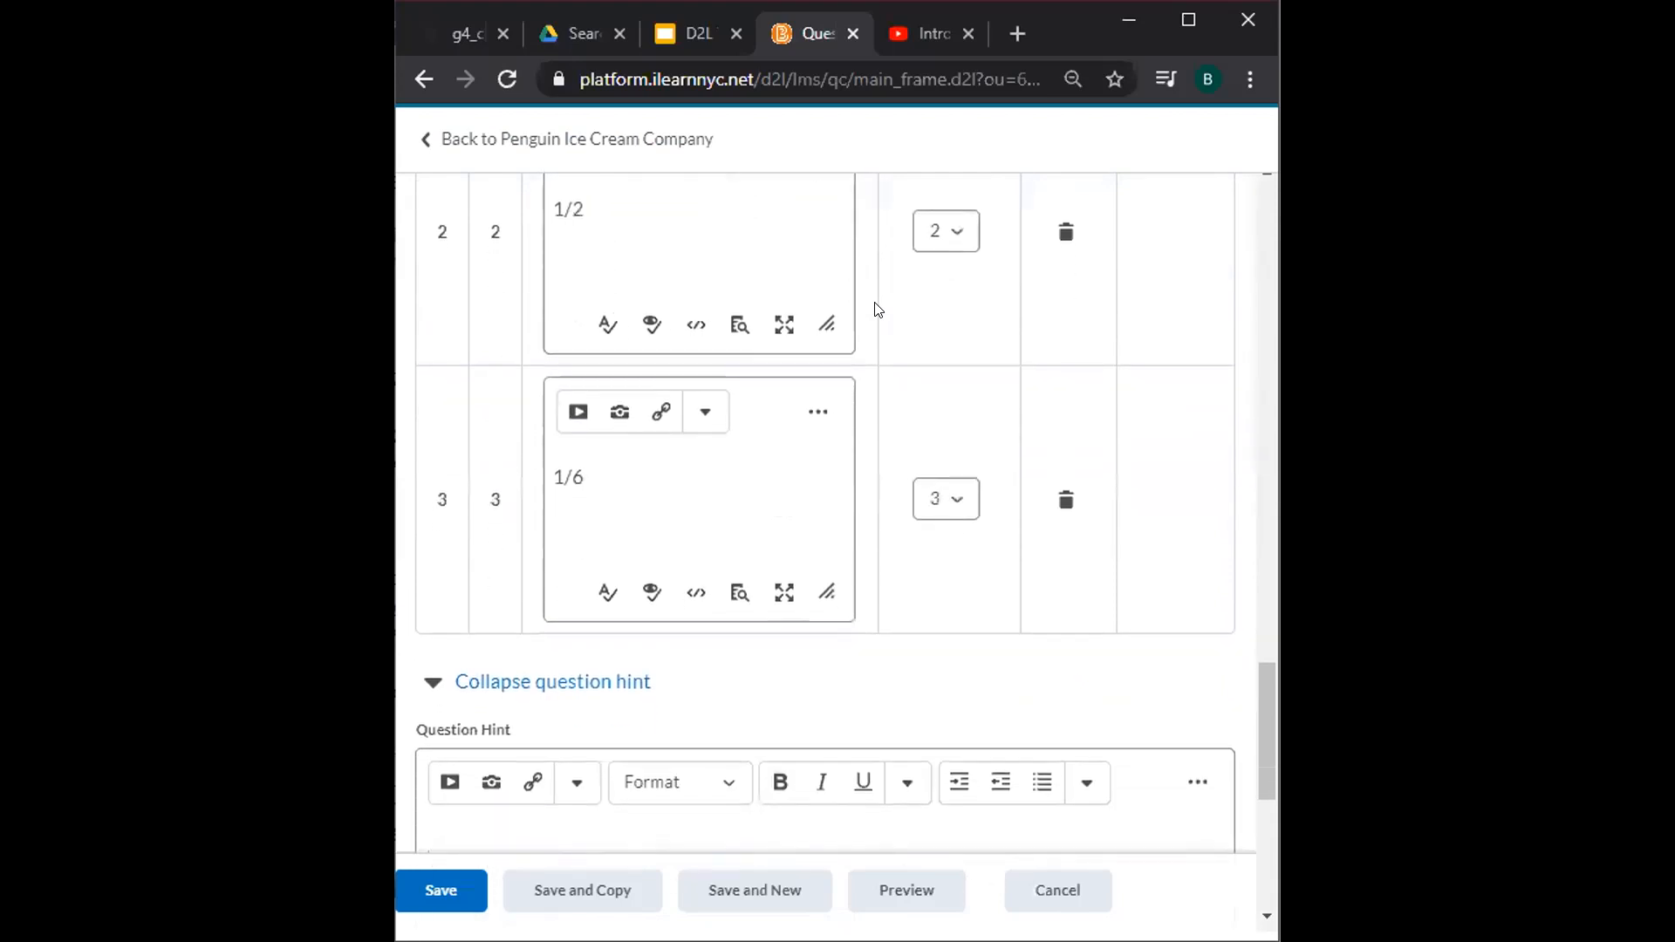
# Enter 'Remember to reduce your fractions!' as the matching question's hint, leaving feedback blank.
pyautogui.scroll(-2, 876, 309)
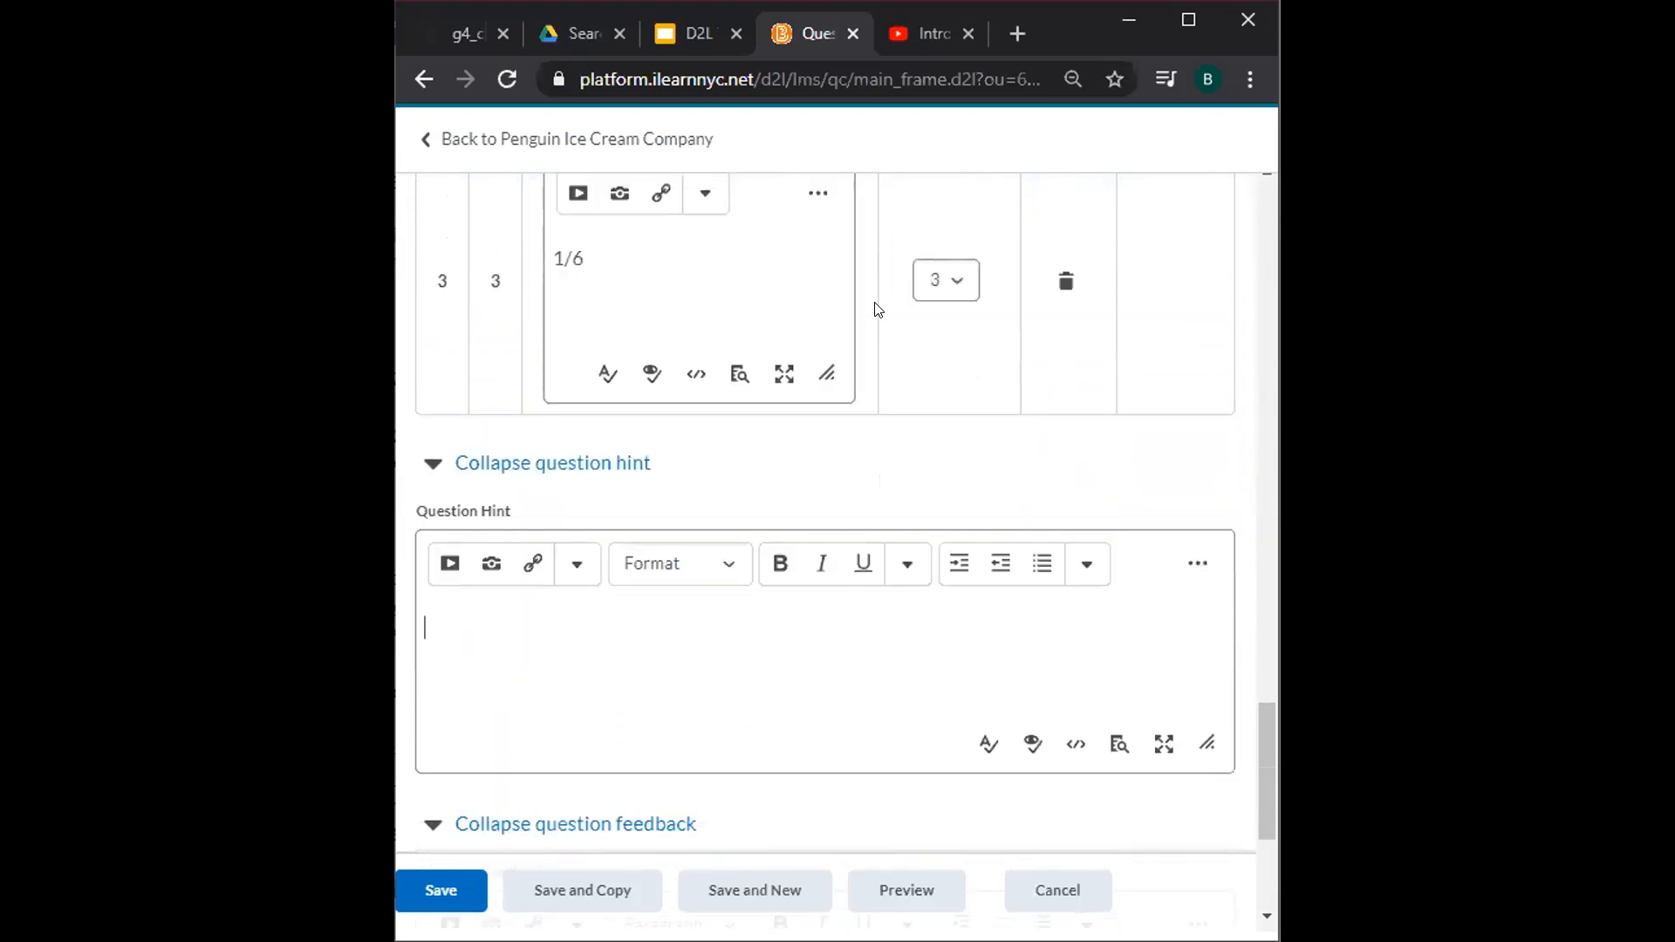
pyautogui.write('Remember t')
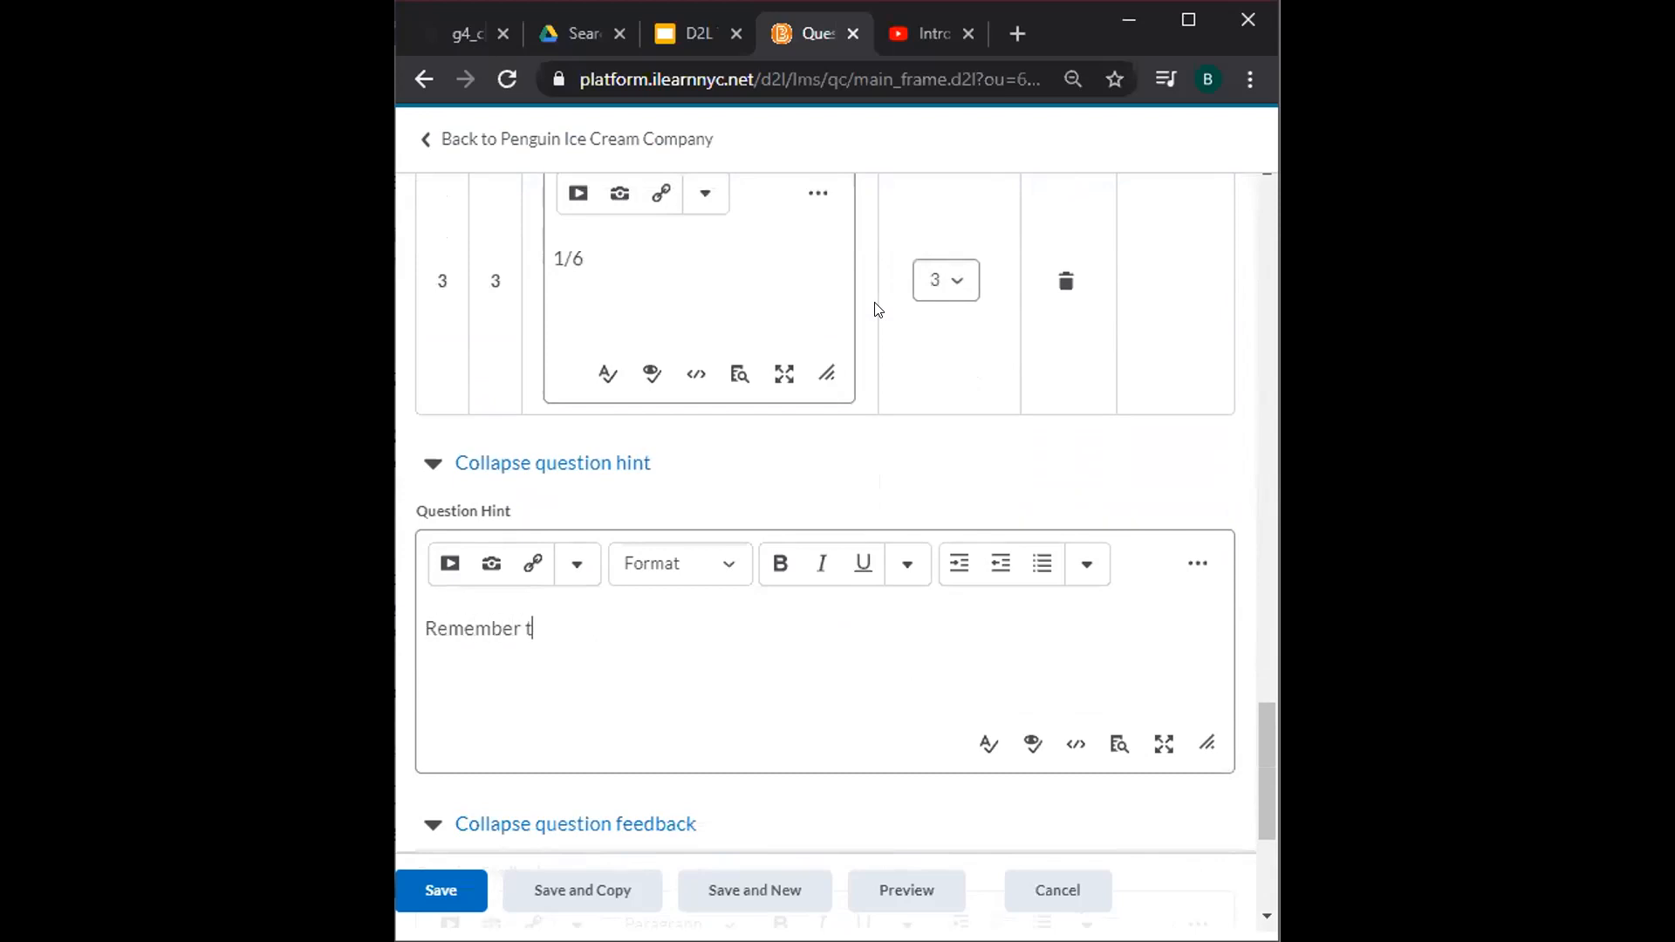
pyautogui.write('o reduce your fra')
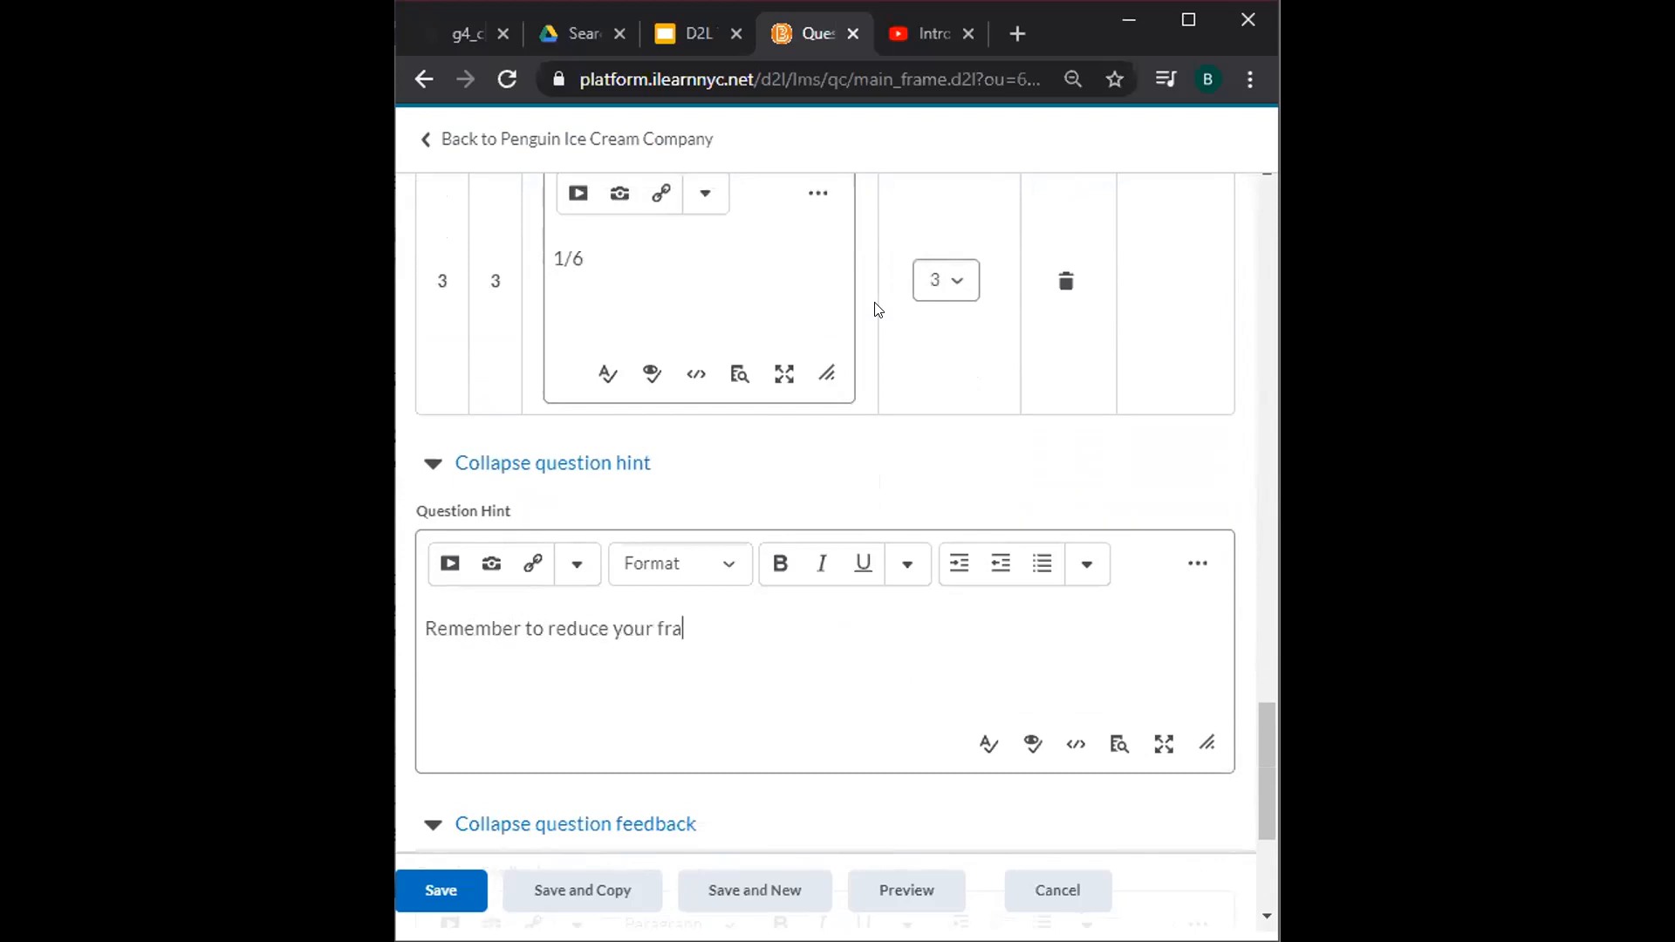
pyautogui.write('ctions!')
pyautogui.scroll(-4, 878, 309)
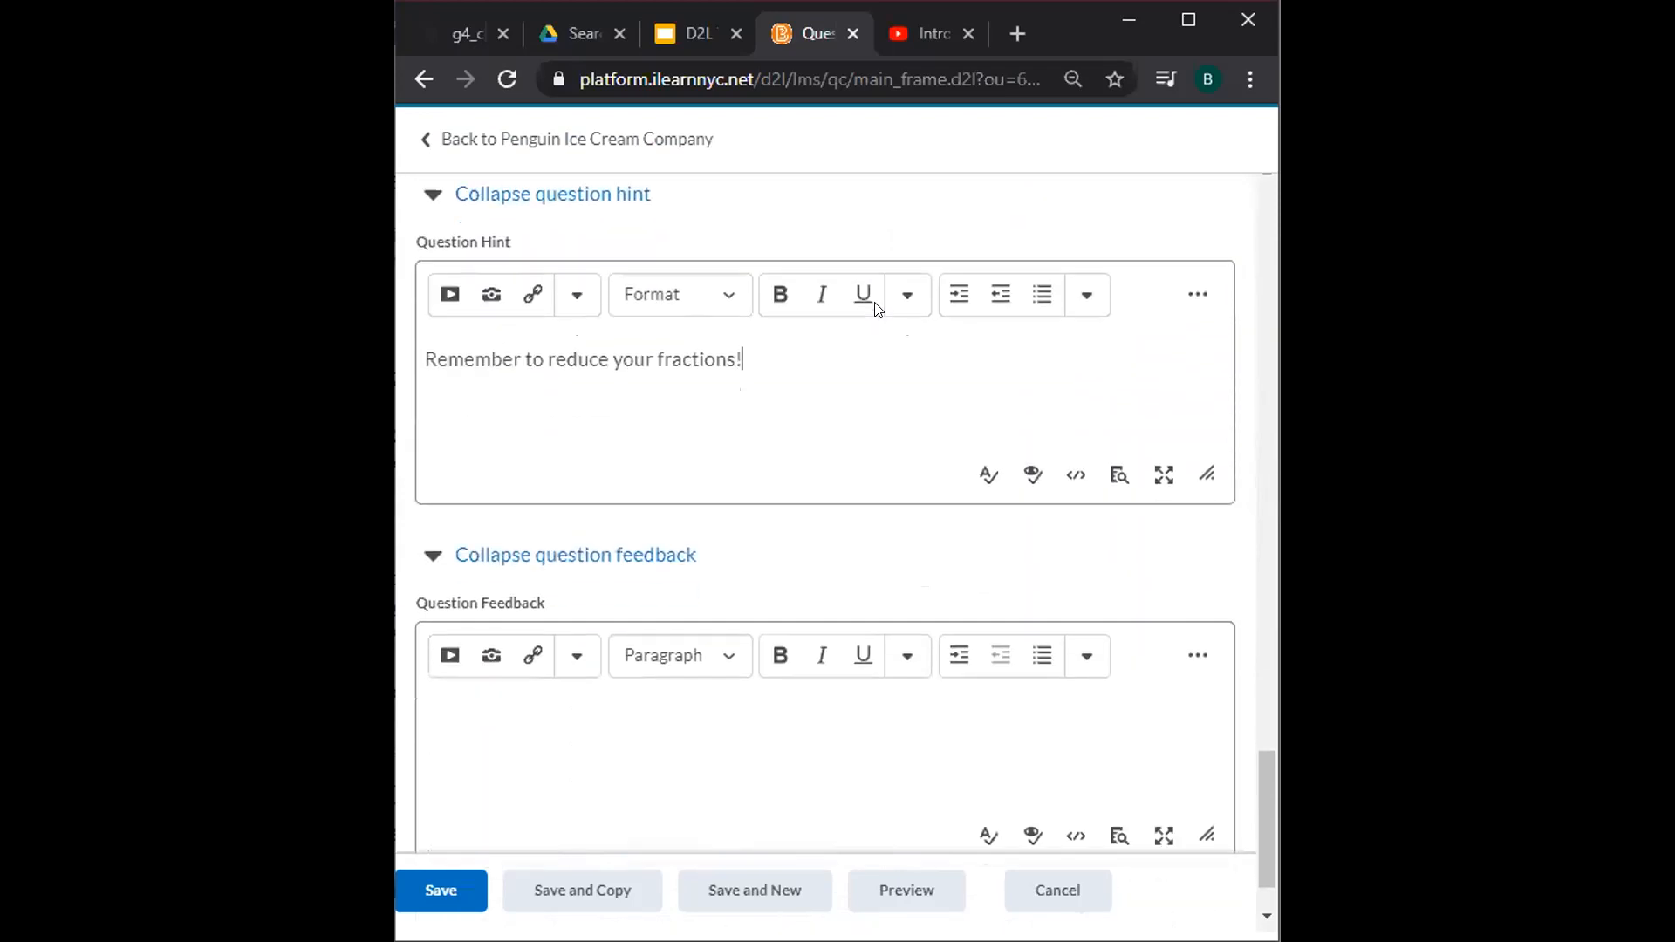
# Save the matching question, keep it under Penguin Bar Problem, and return to quiz settings.
pyautogui.click(442, 882)
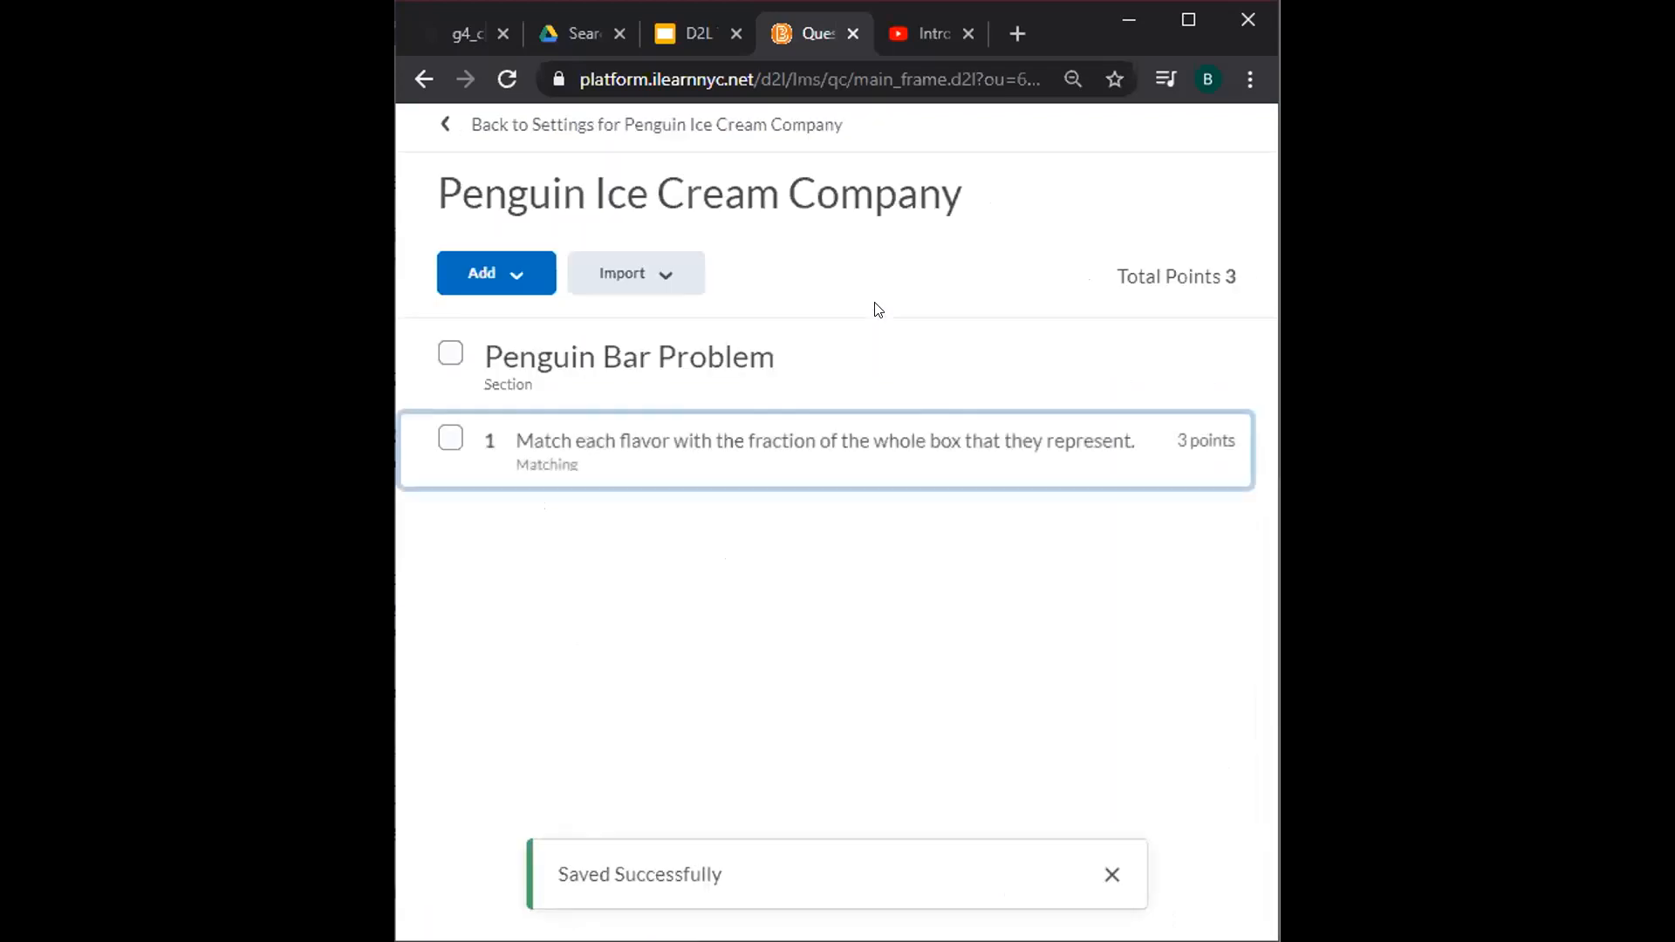
pyautogui.moveTo(423, 434)
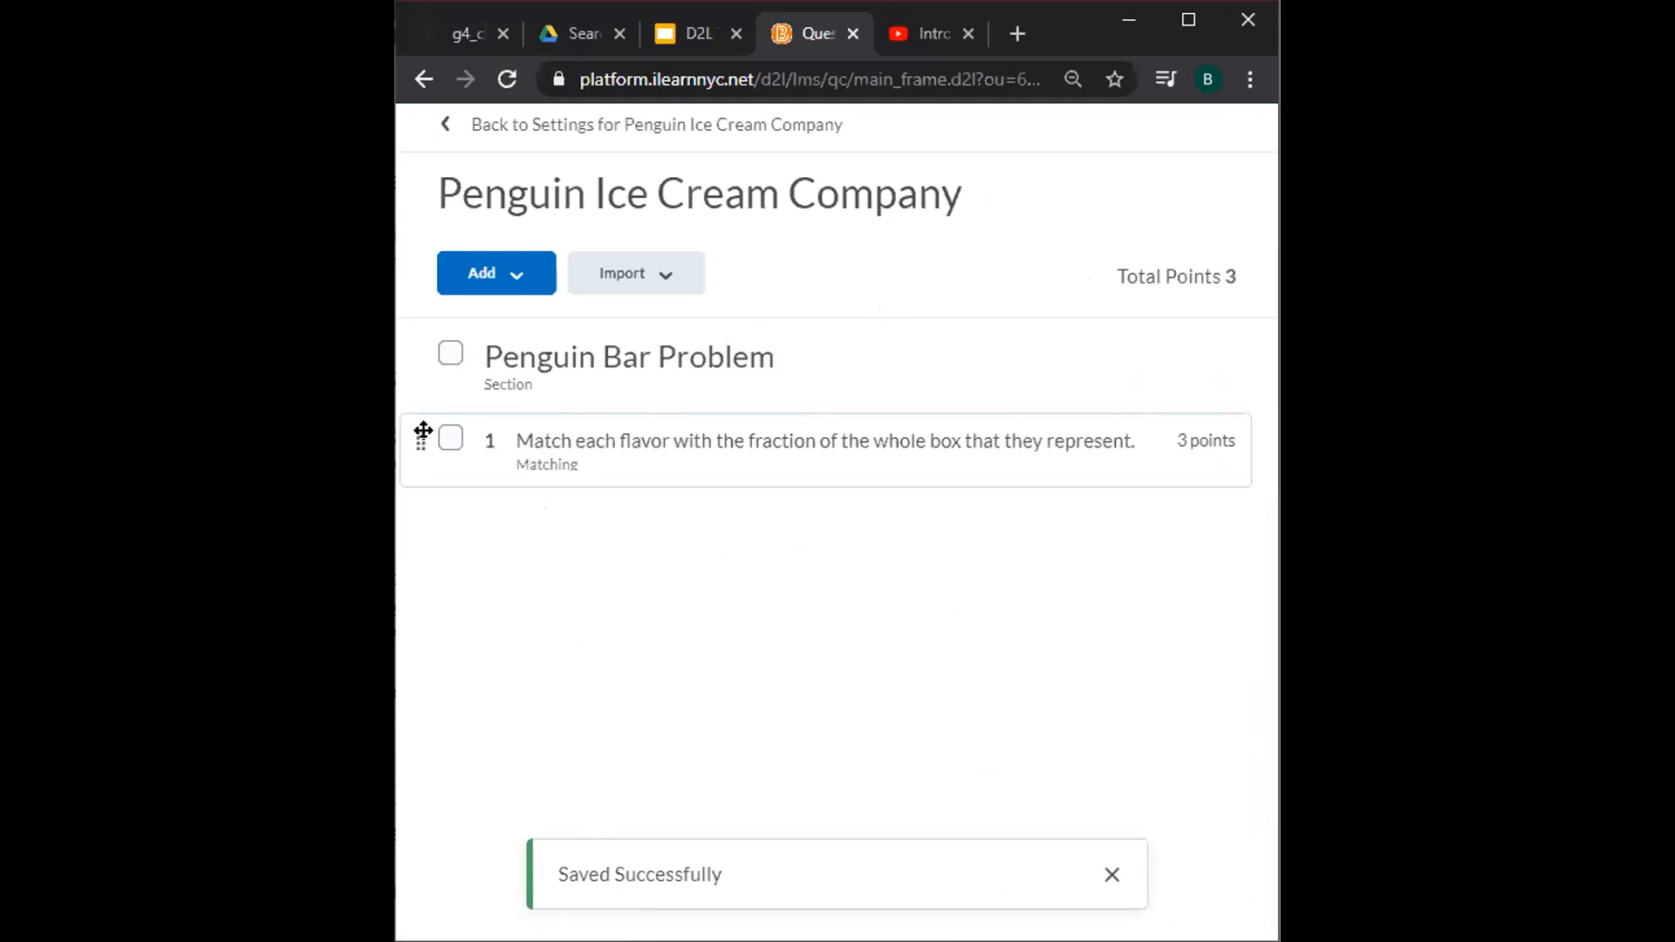
pyautogui.moveTo(423, 431); pyautogui.dragTo(424, 474)
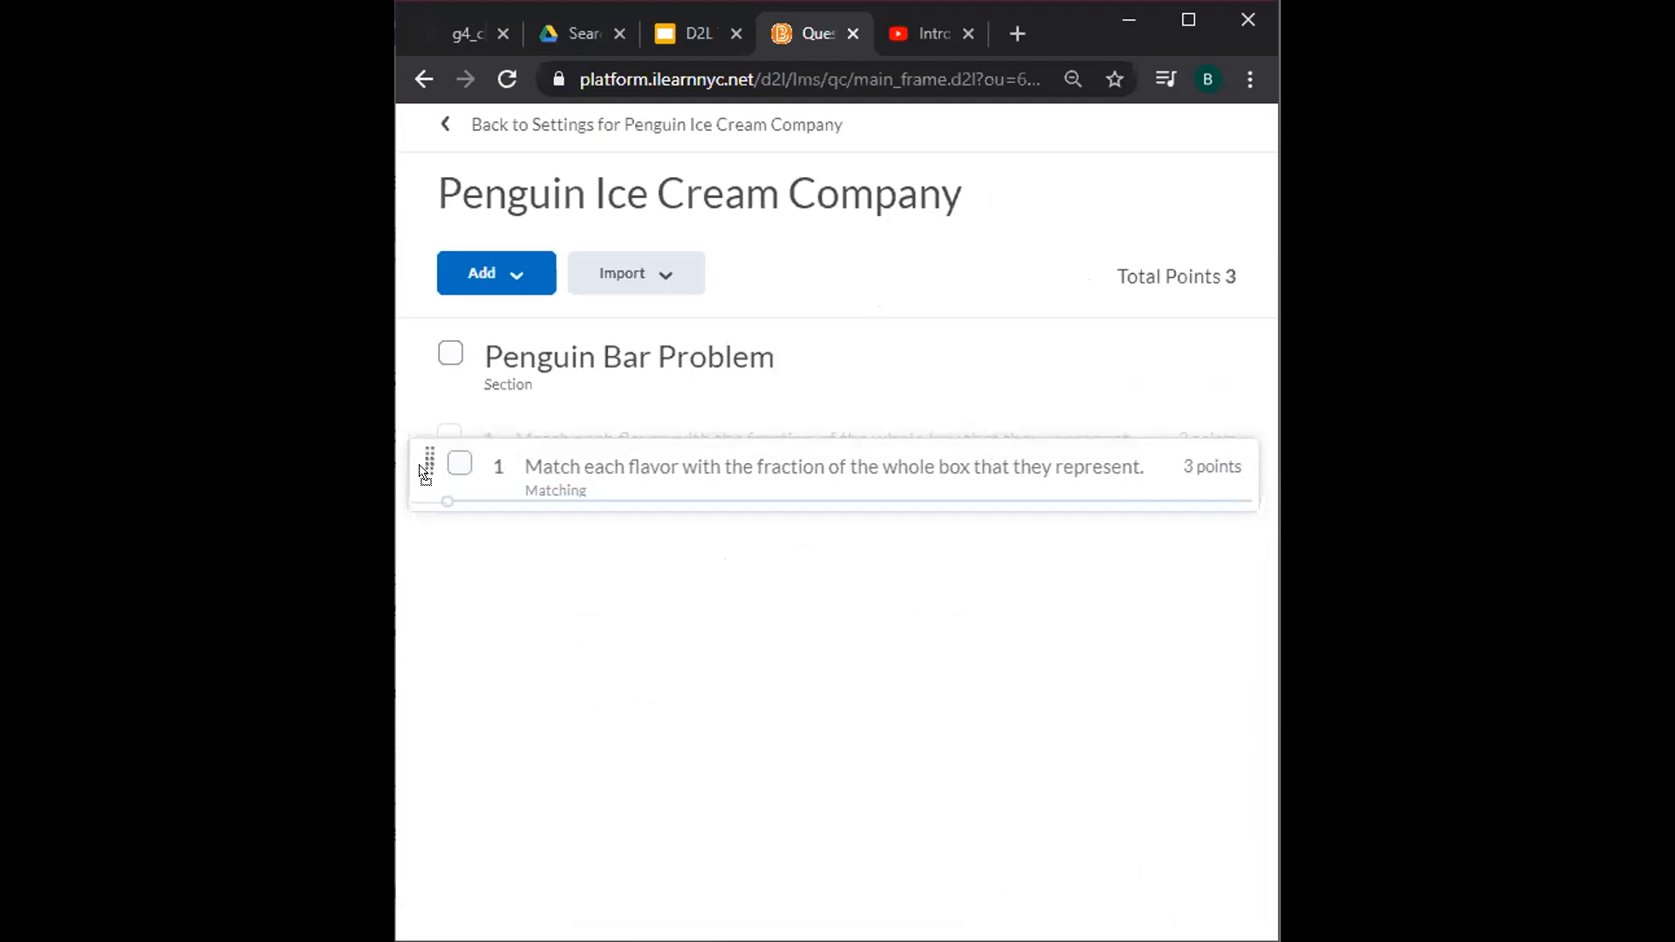
pyautogui.moveTo(425, 475); pyautogui.dragTo(427, 471)
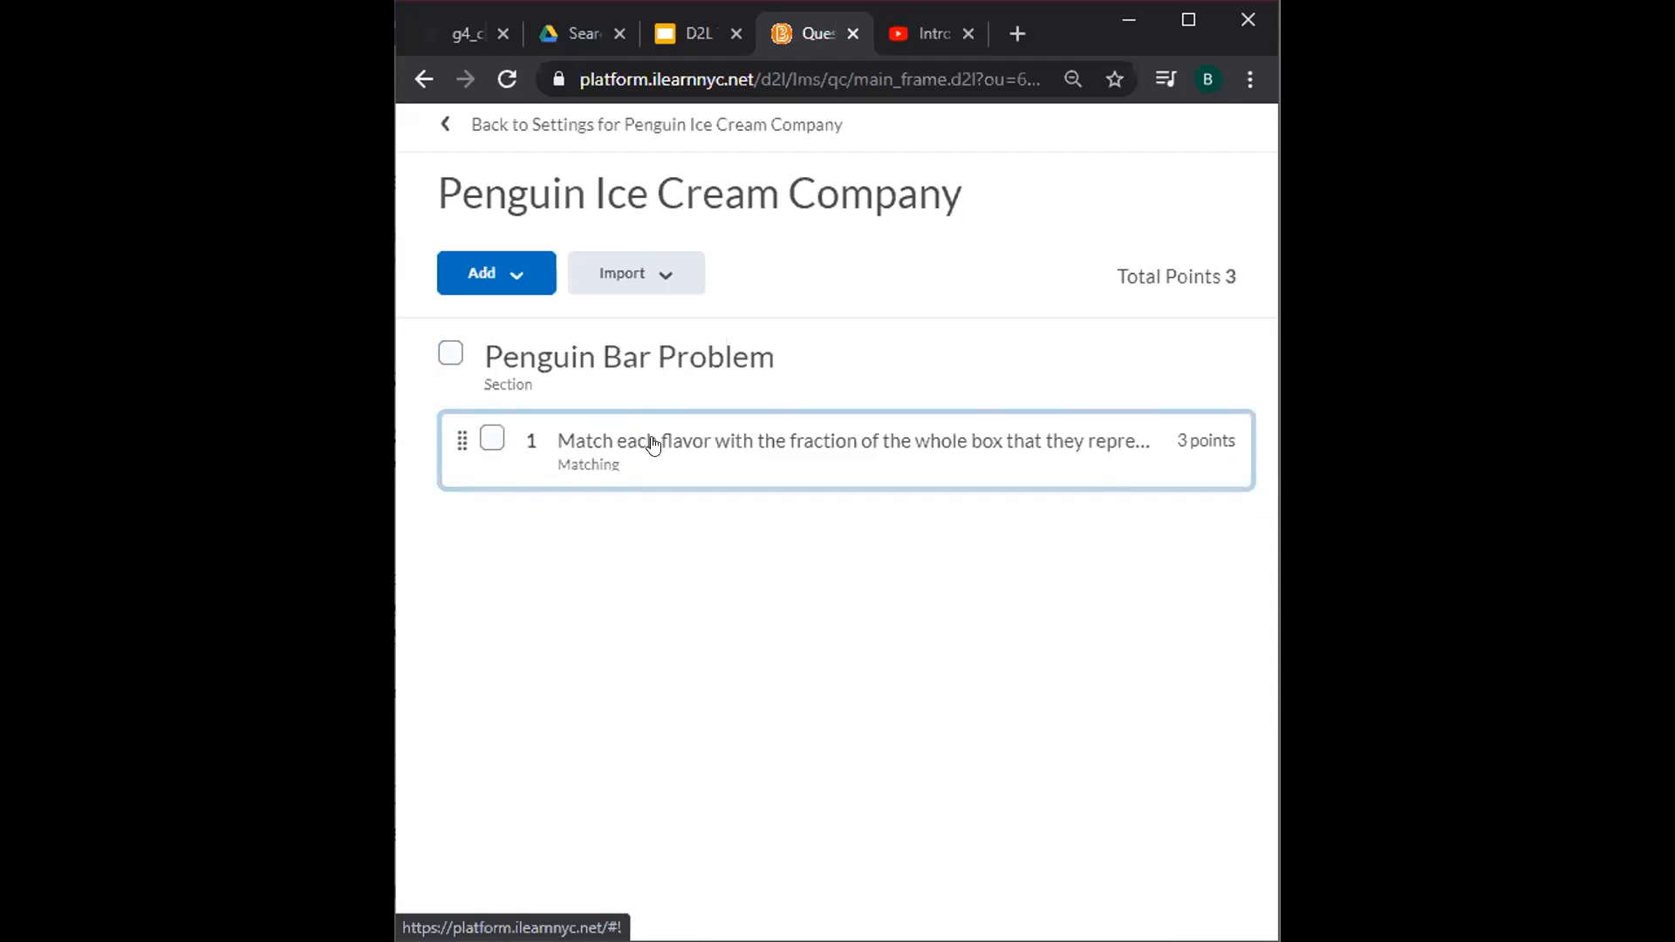
pyautogui.click(566, 150)
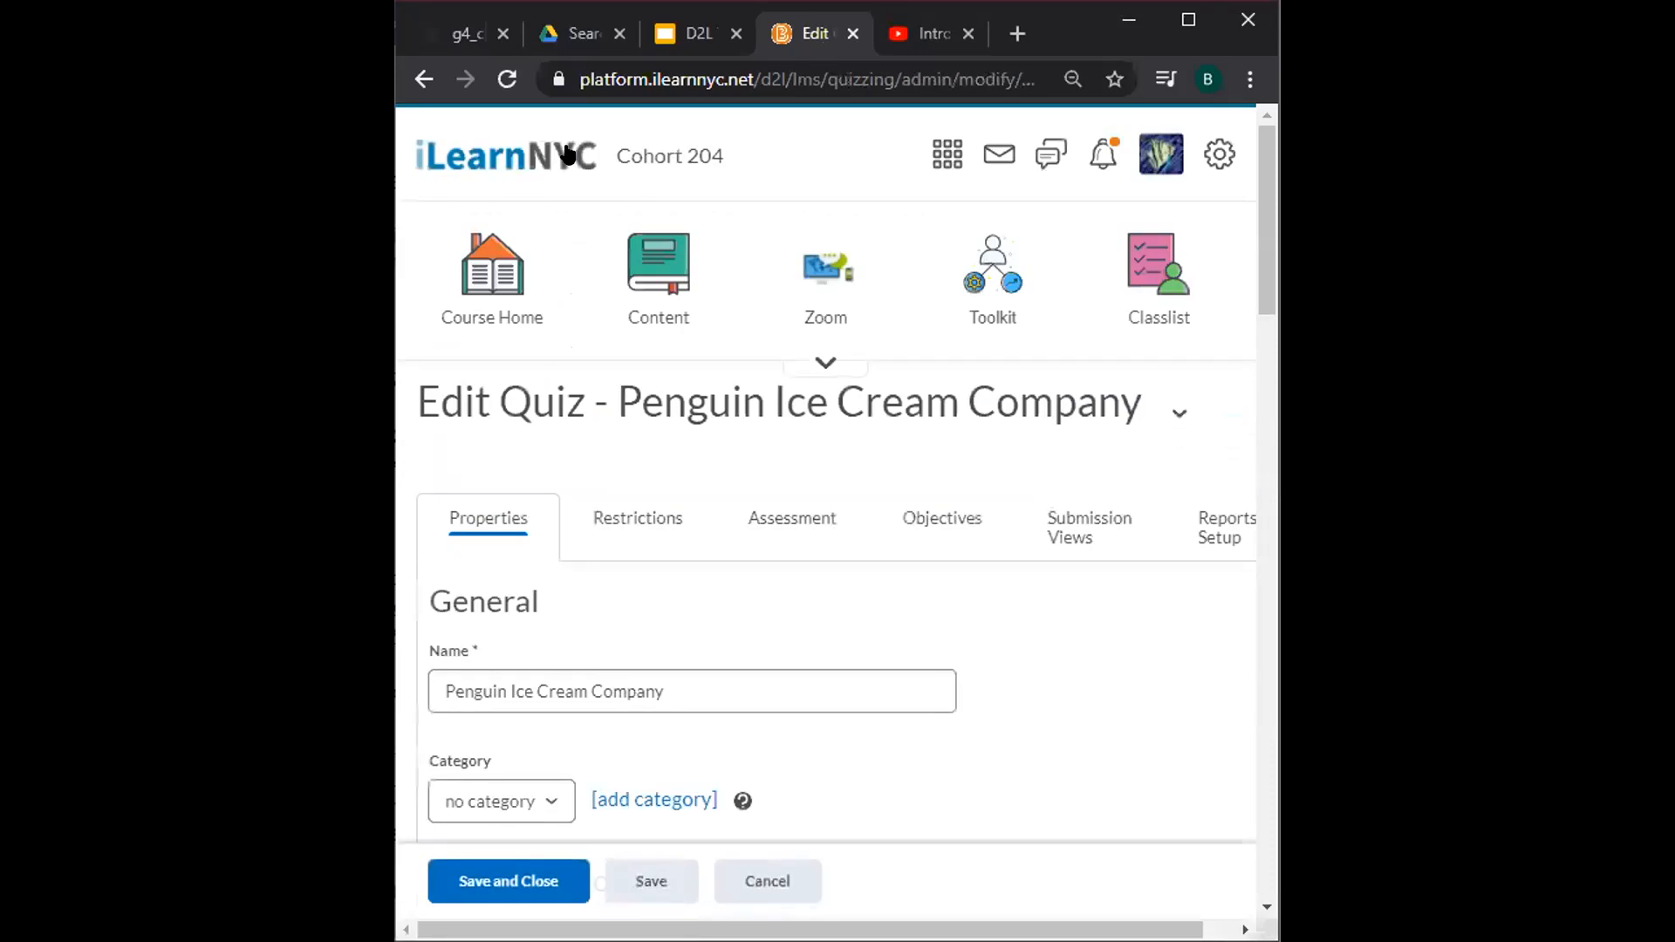
# Uncheck Hide from Users, set Attempts Allowed to 2, apply it, and save the quiz.
pyautogui.click(658, 515)
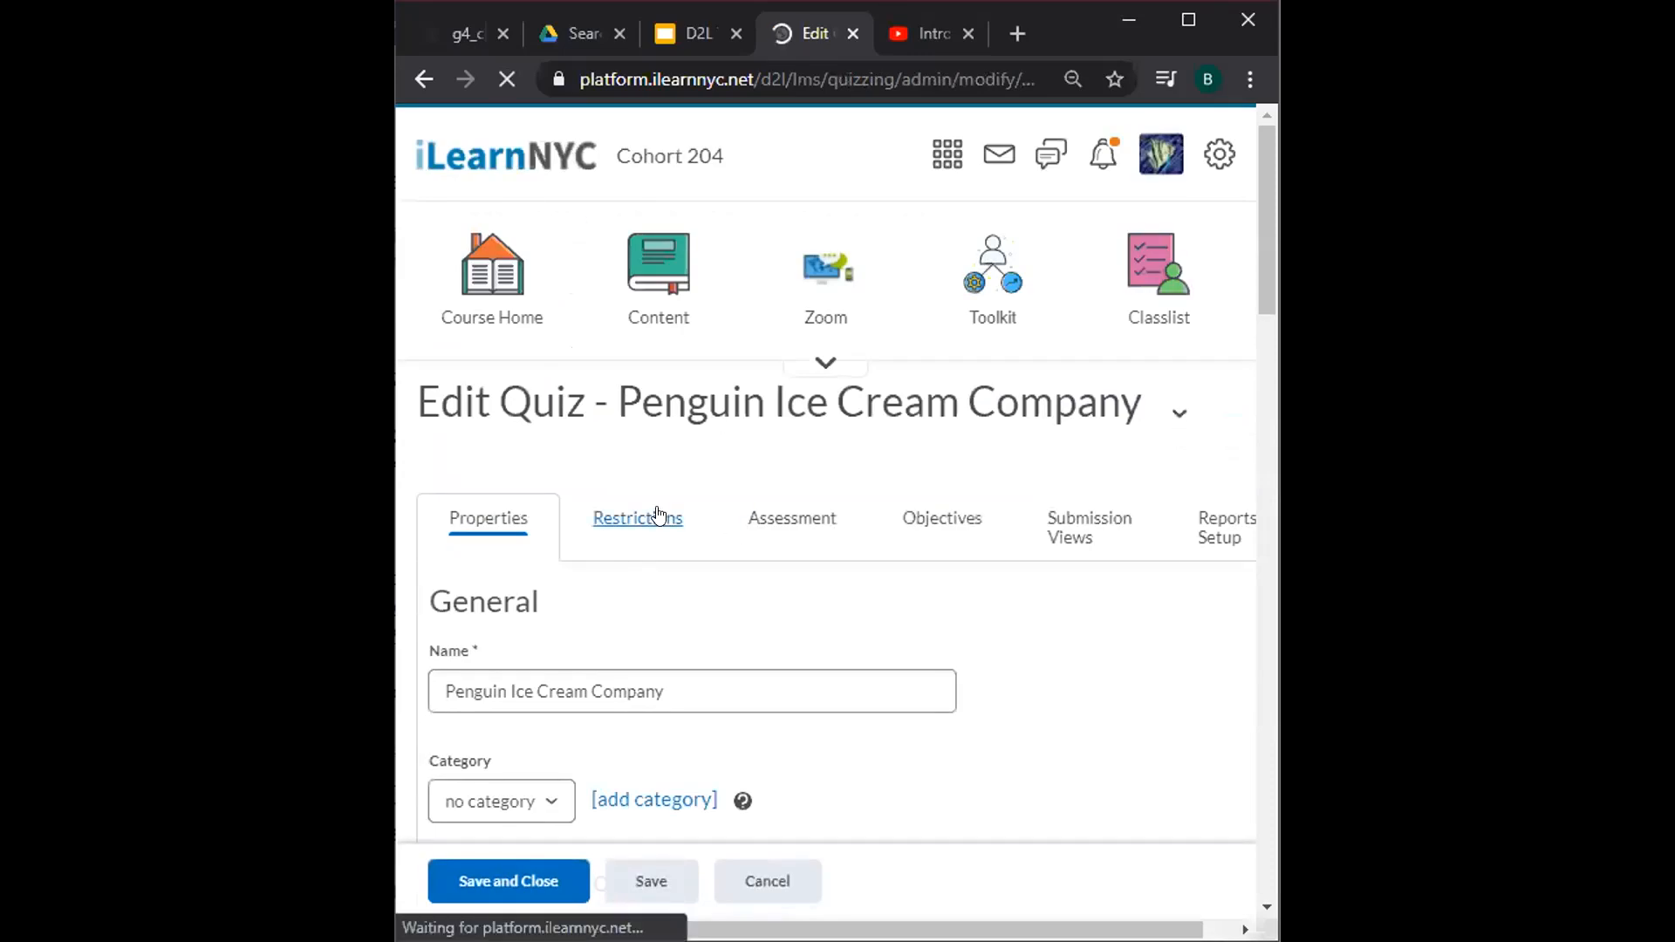
pyautogui.click(539, 613)
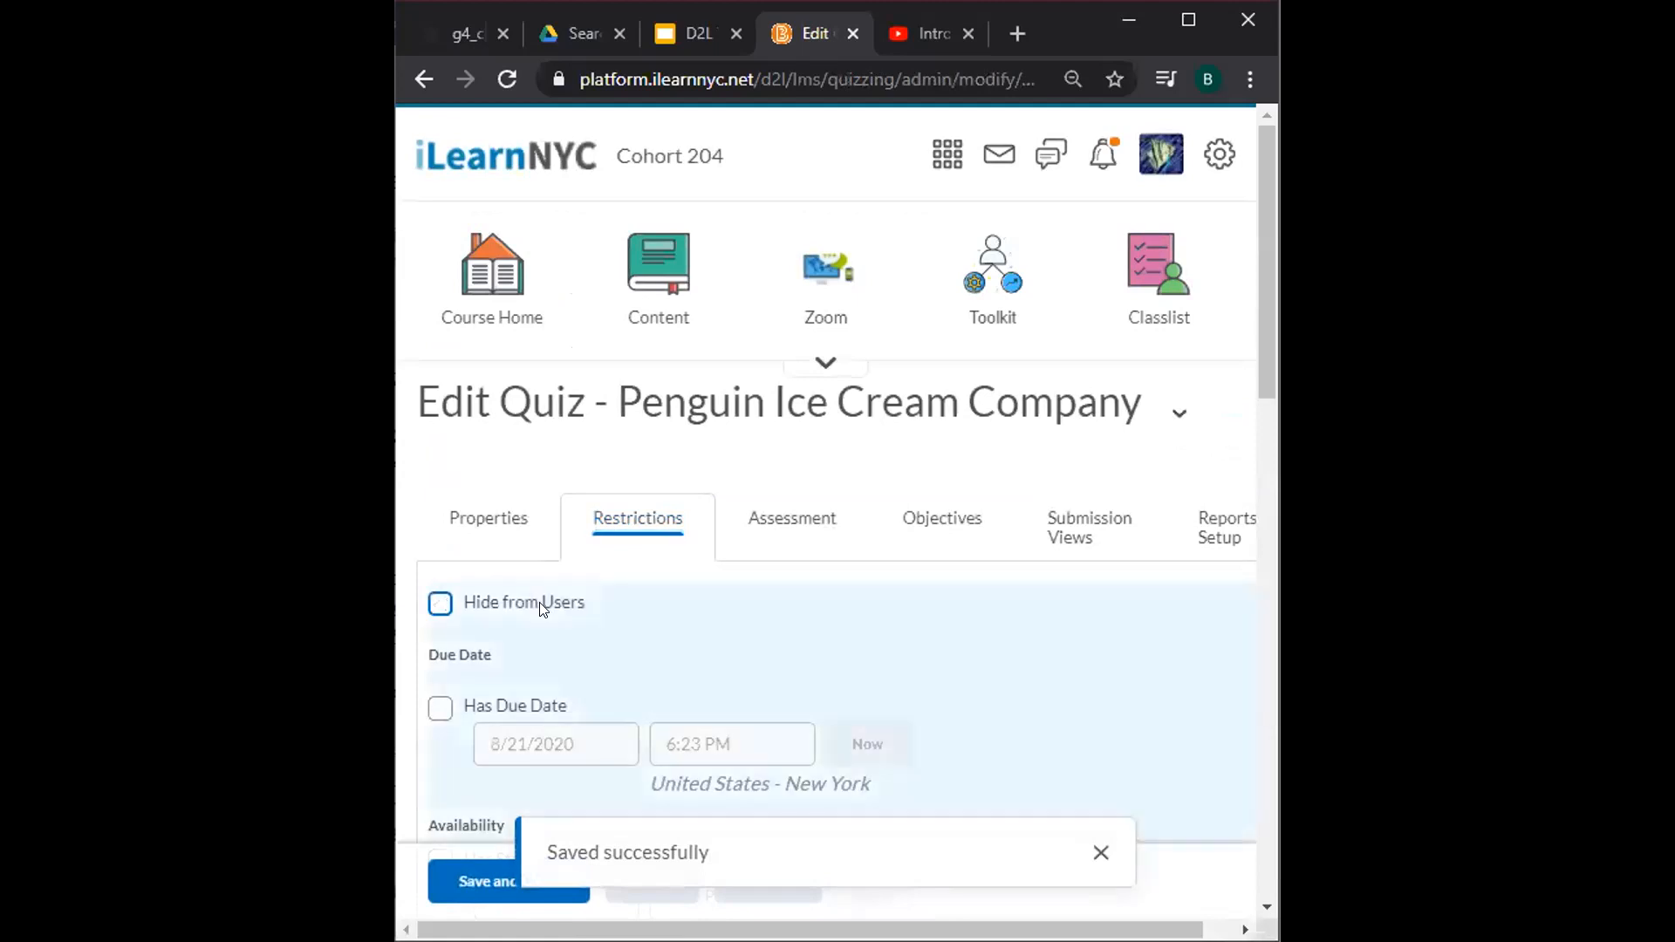
pyautogui.click(816, 514)
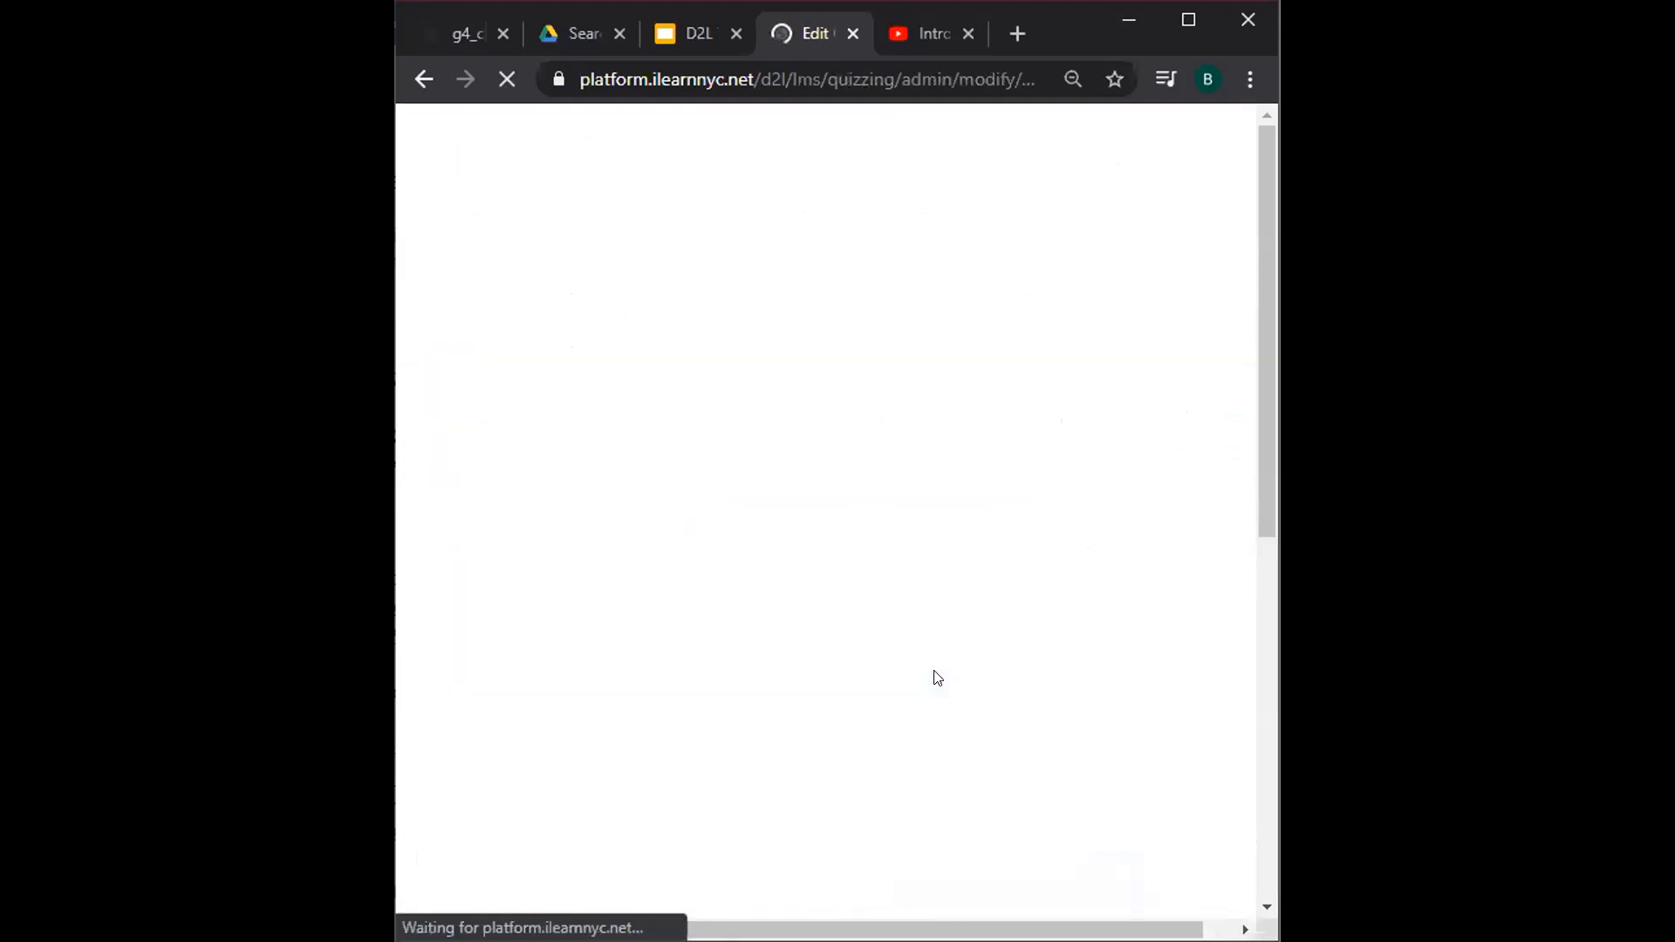
pyautogui.scroll(-3, 934, 677)
pyautogui.scroll(-4, 937, 678)
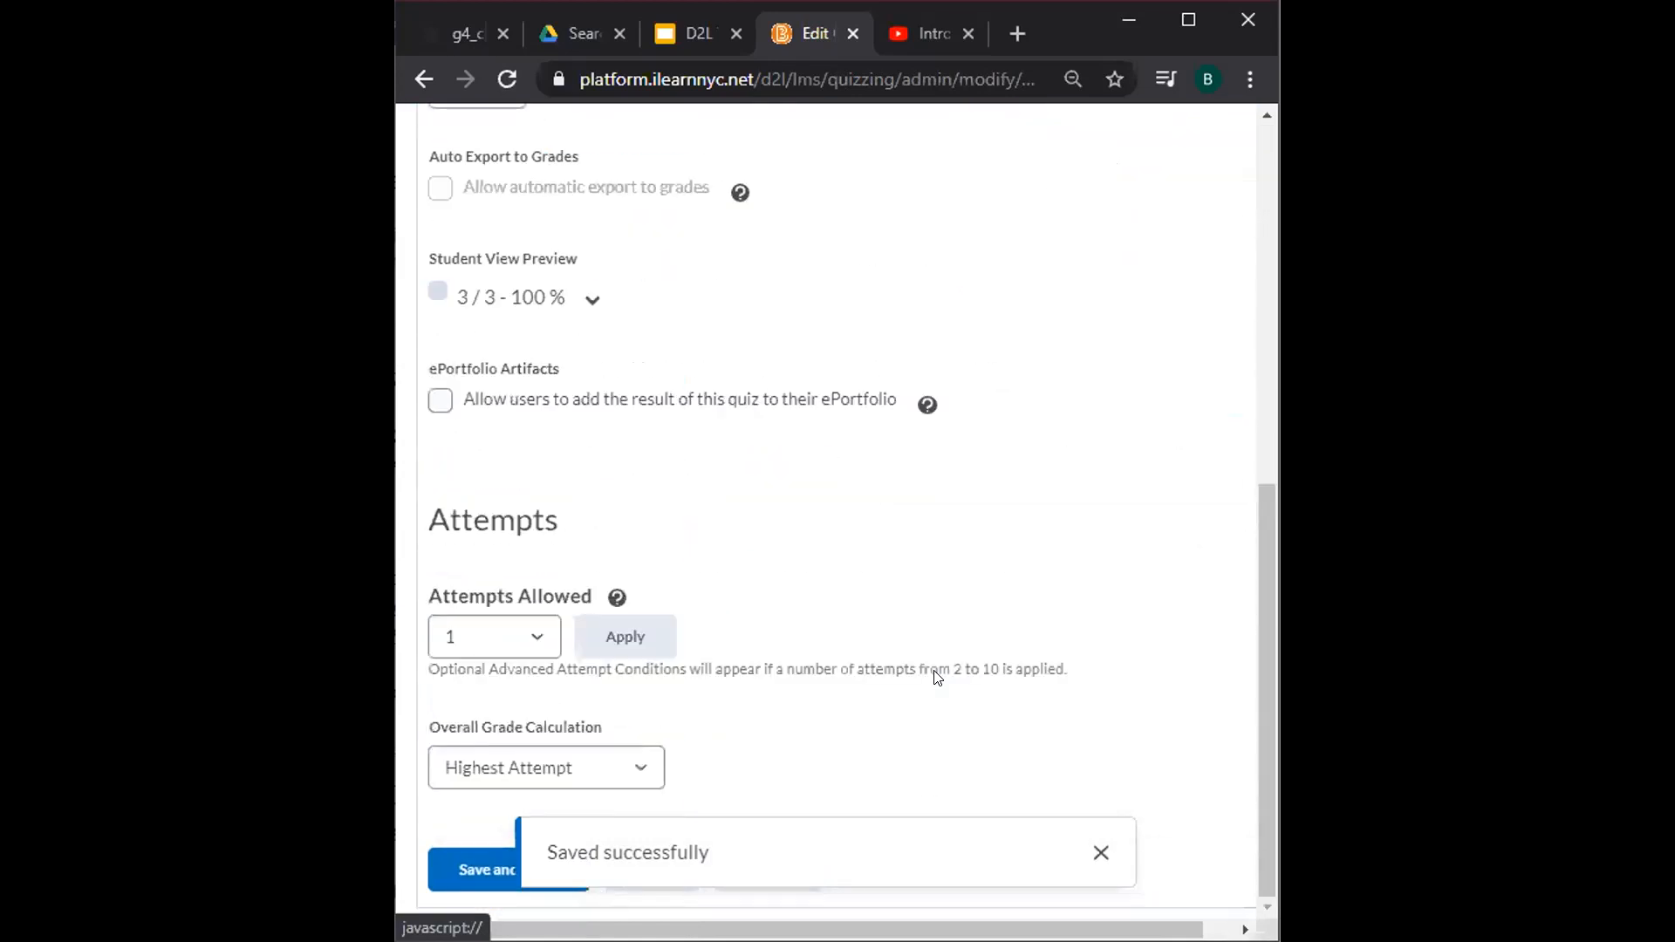
pyautogui.click(515, 637)
pyautogui.click(462, 262)
pyautogui.click(625, 637)
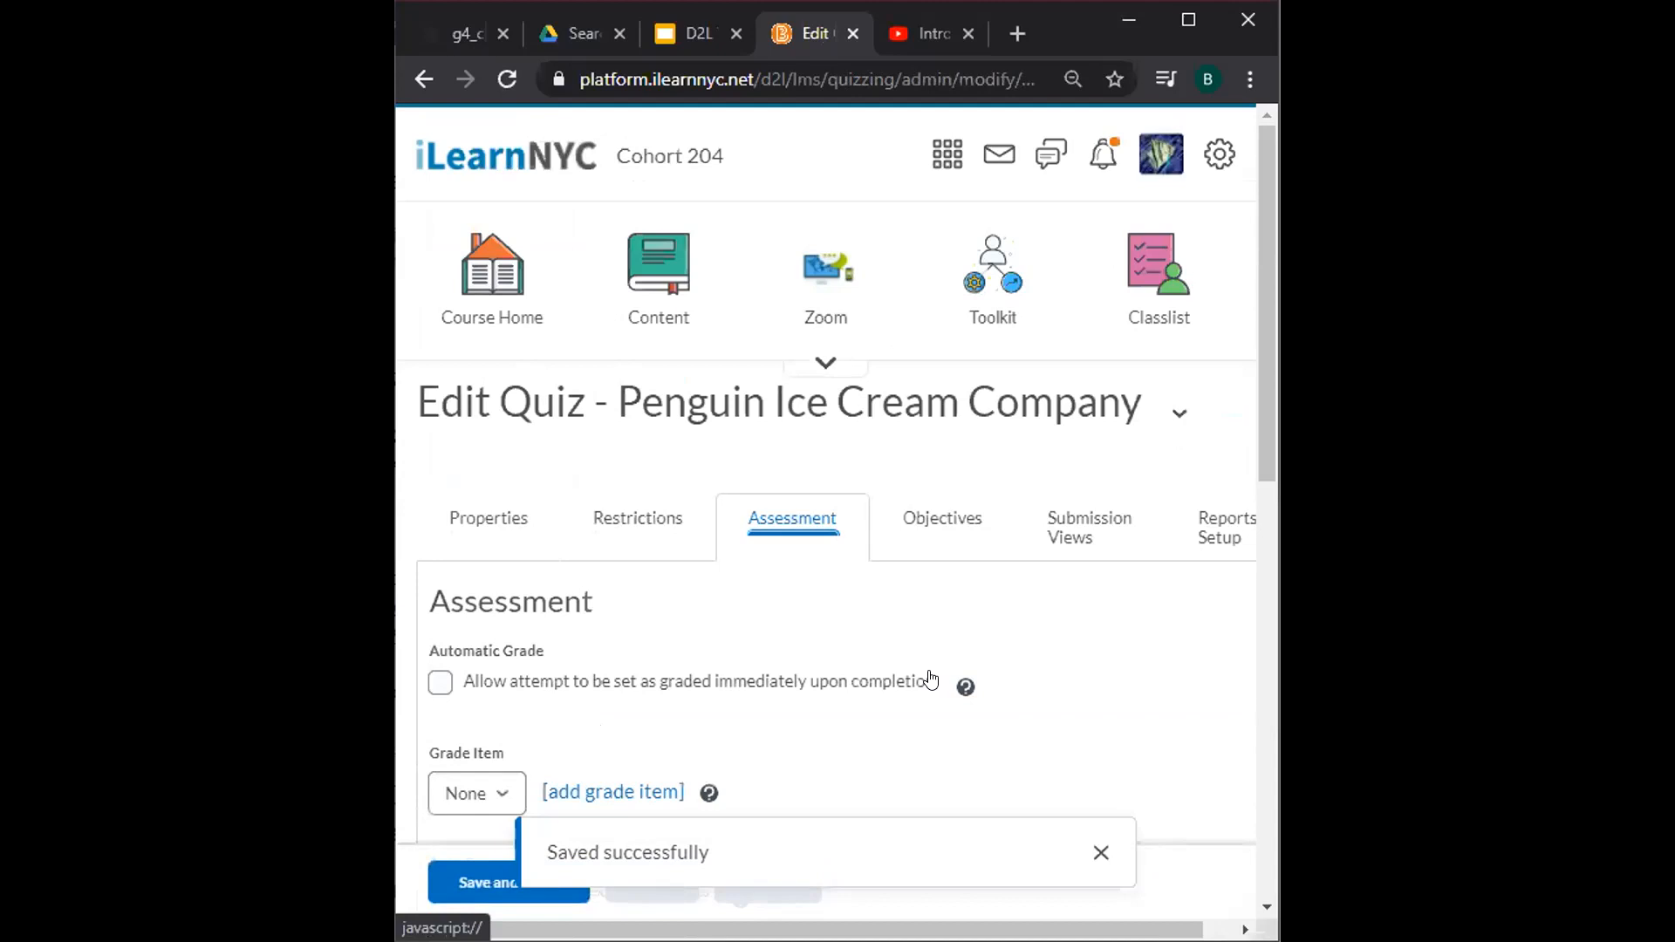
pyautogui.click(471, 882)
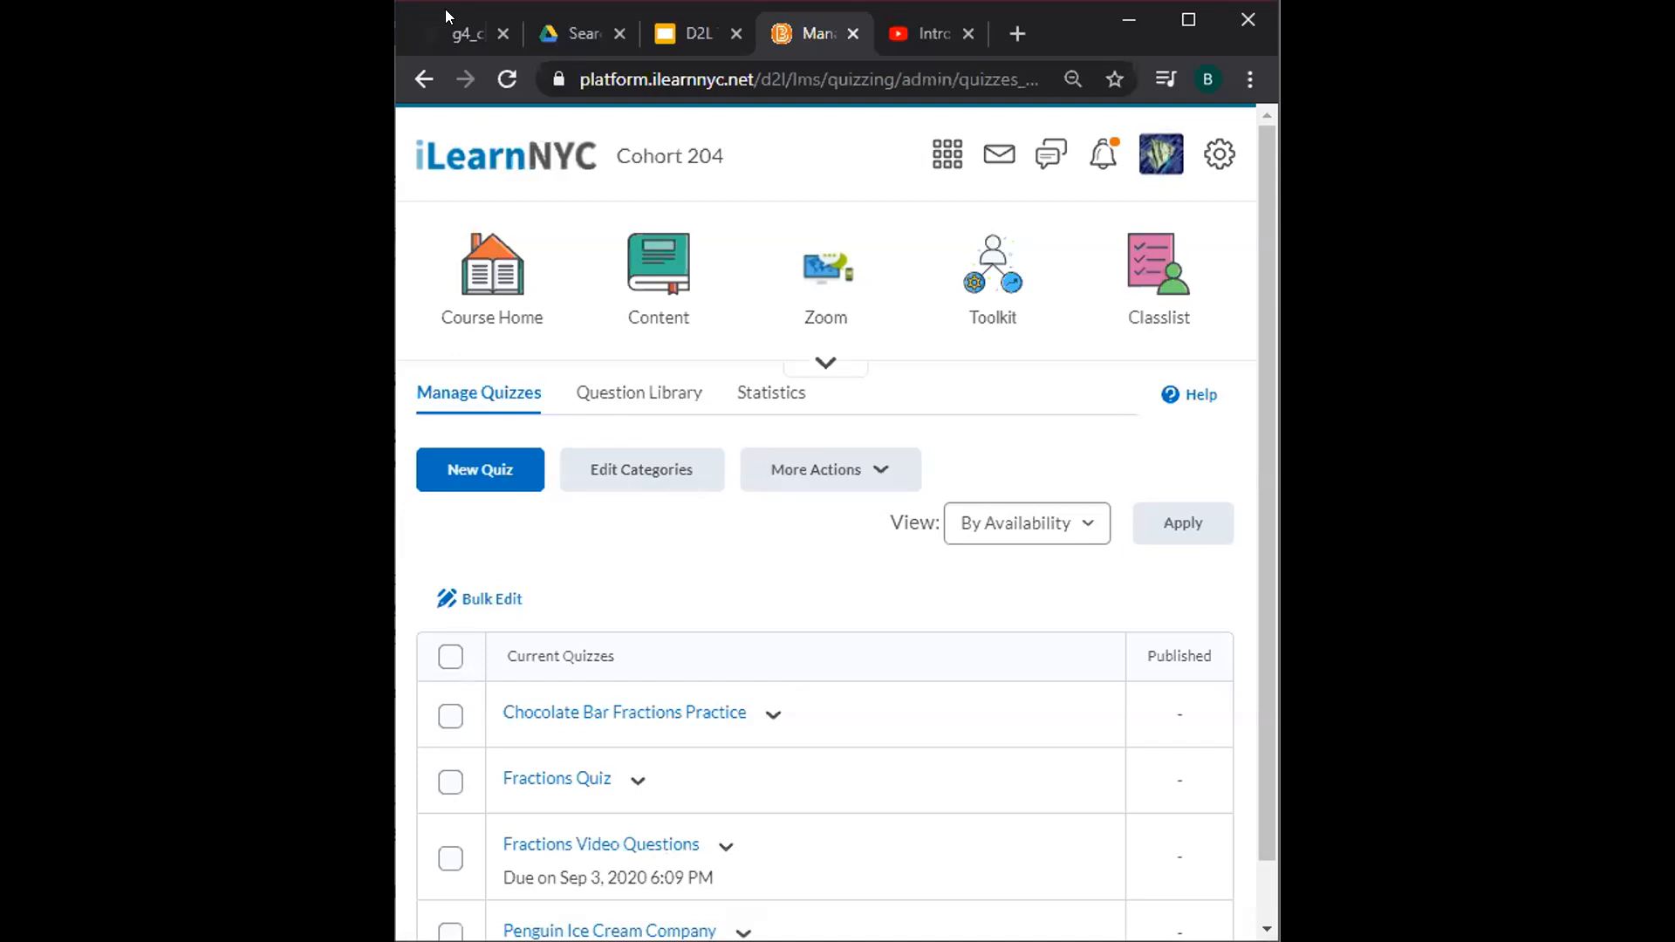
# Maximize the student's incognito window showing the Cohort 204 homepage.
pyautogui.click(1217, 20)
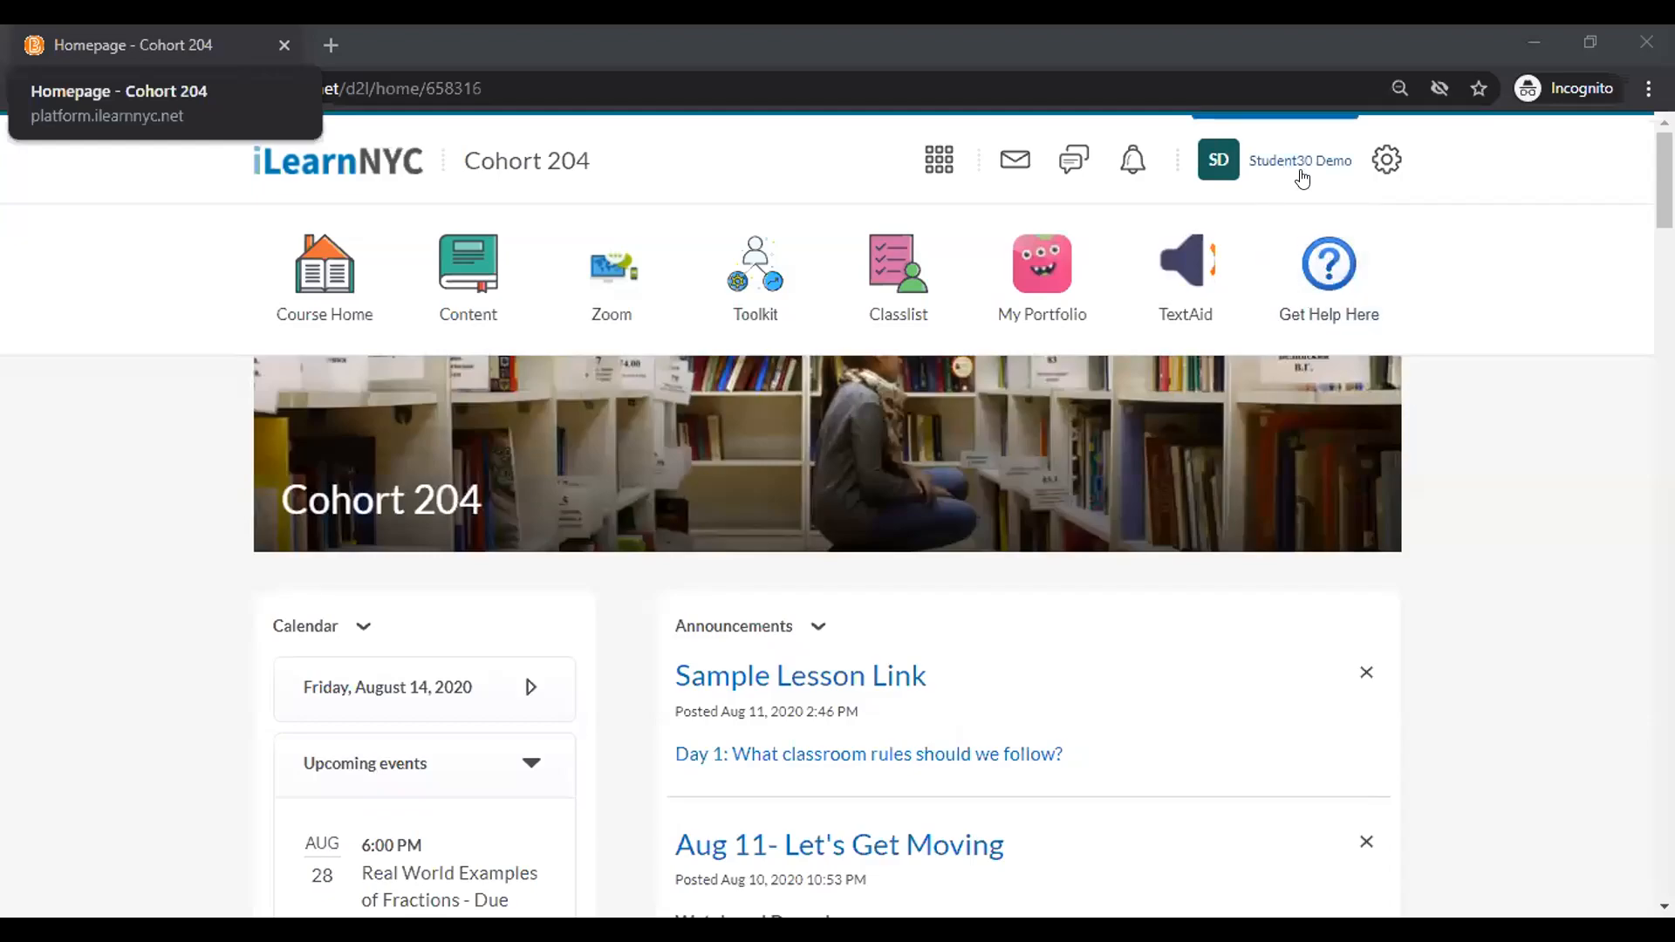
# Open Fractions Video Questions from the Quizzes list under the course Toolkit.
pyautogui.click(737, 278)
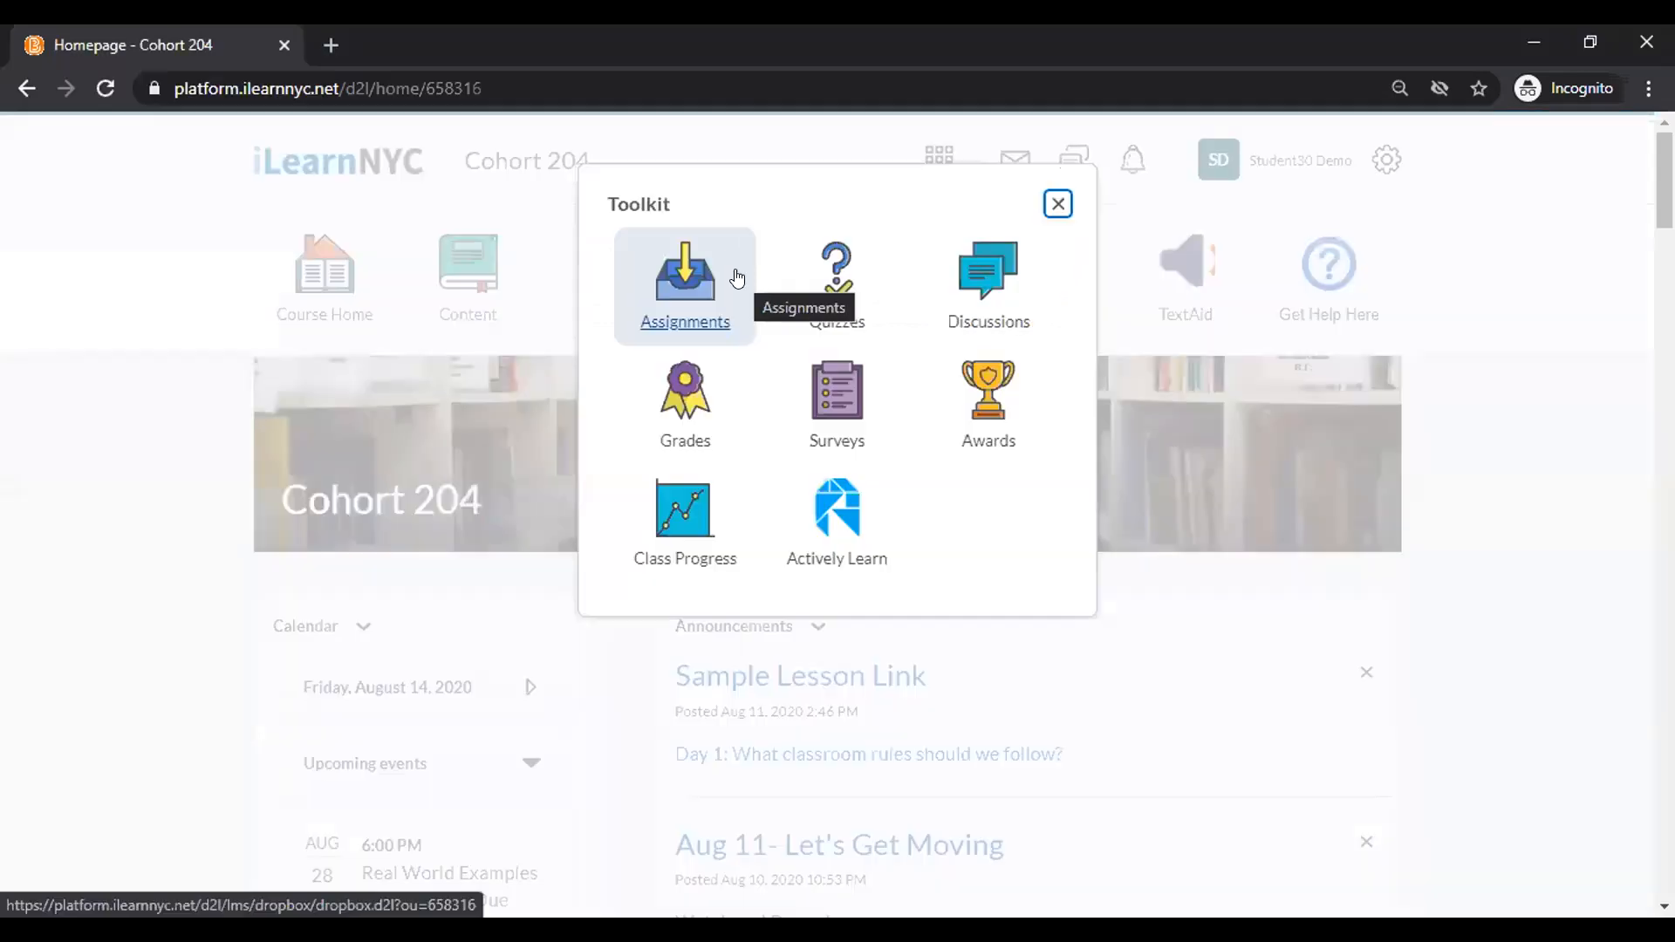
pyautogui.click(832, 297)
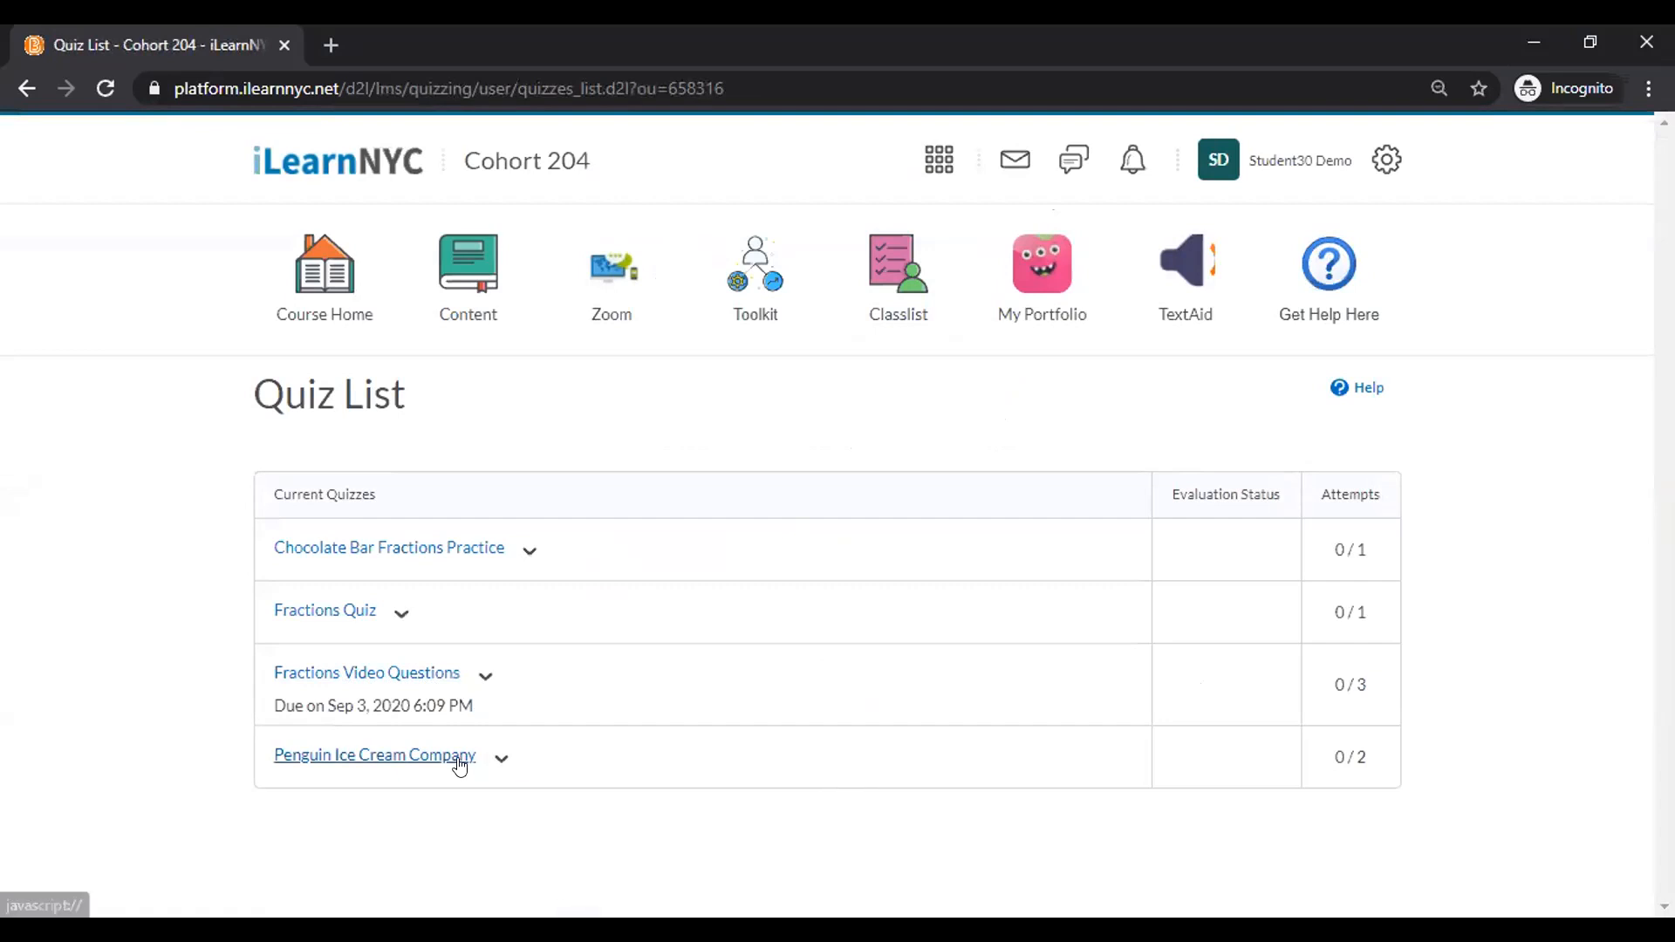
pyautogui.click(421, 681)
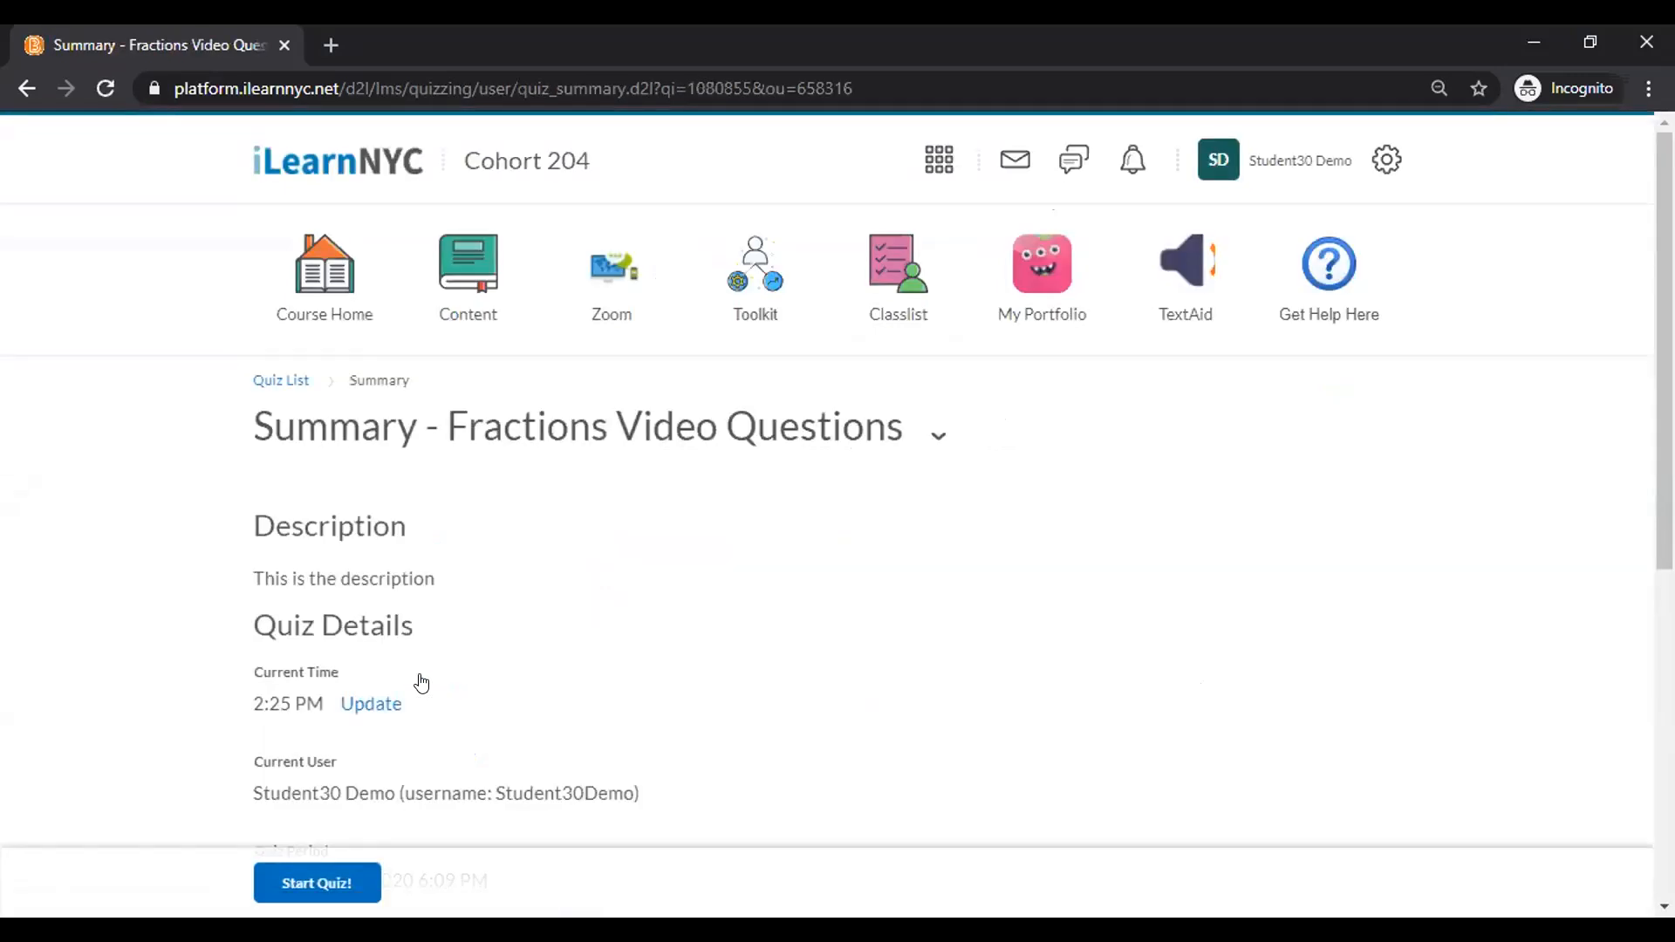
# Highlight the quiz description, introduction and instructions, then start attempt 1.
pyautogui.moveTo(440, 582); pyautogui.dragTo(207, 510)
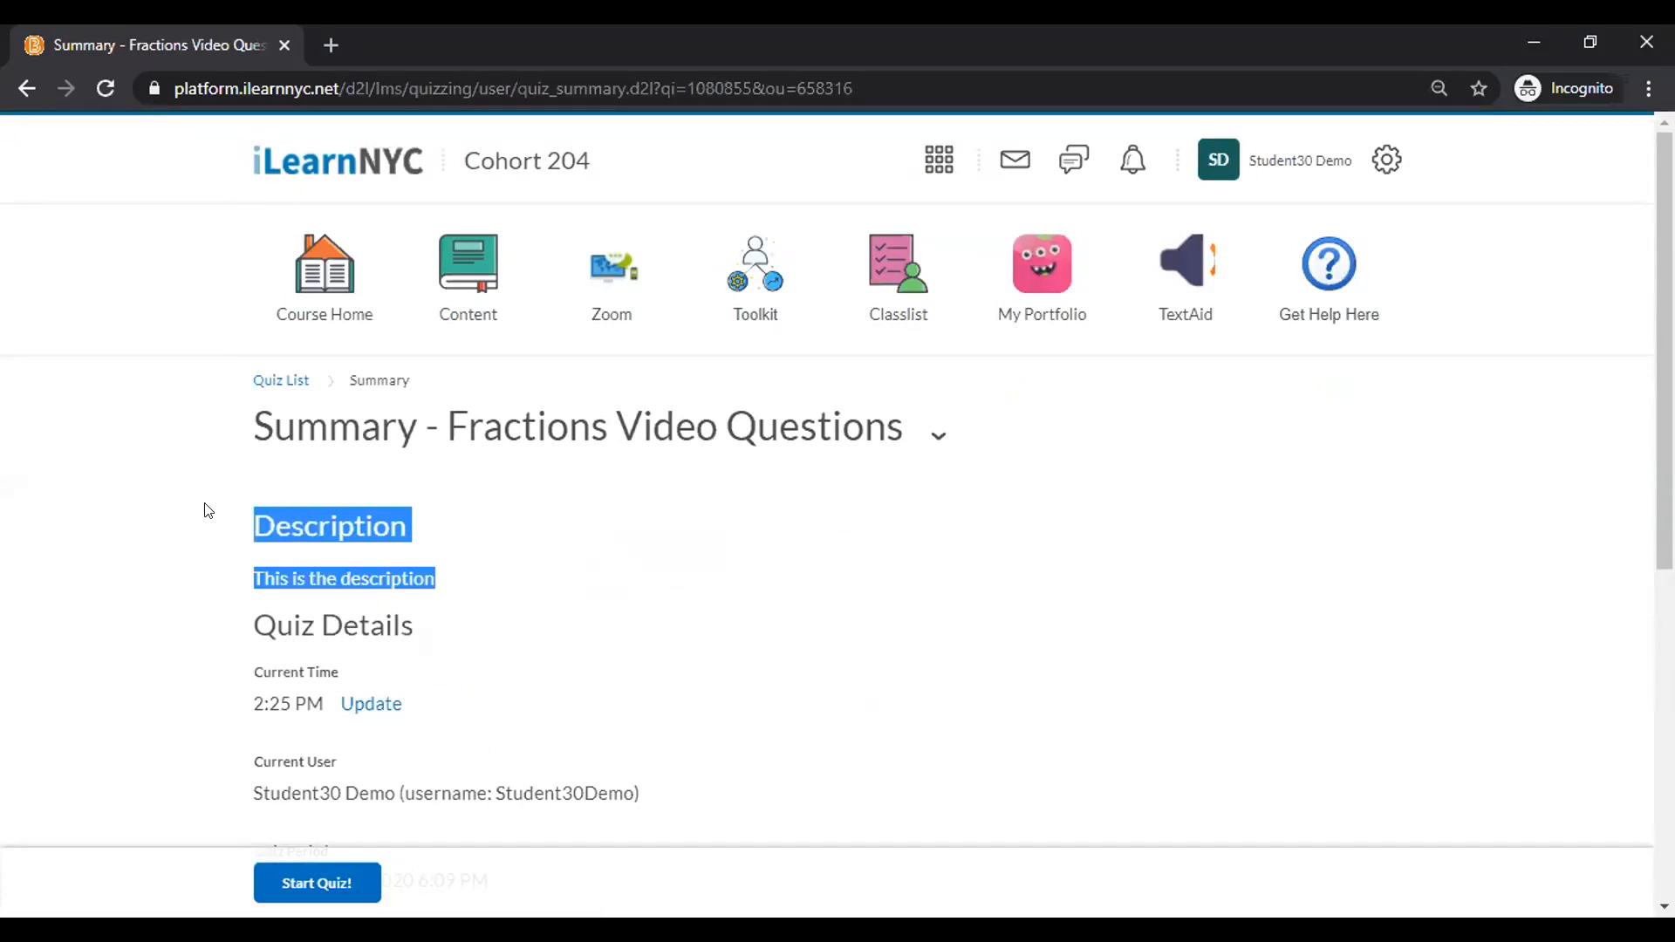
pyautogui.scroll(-5, 207, 511)
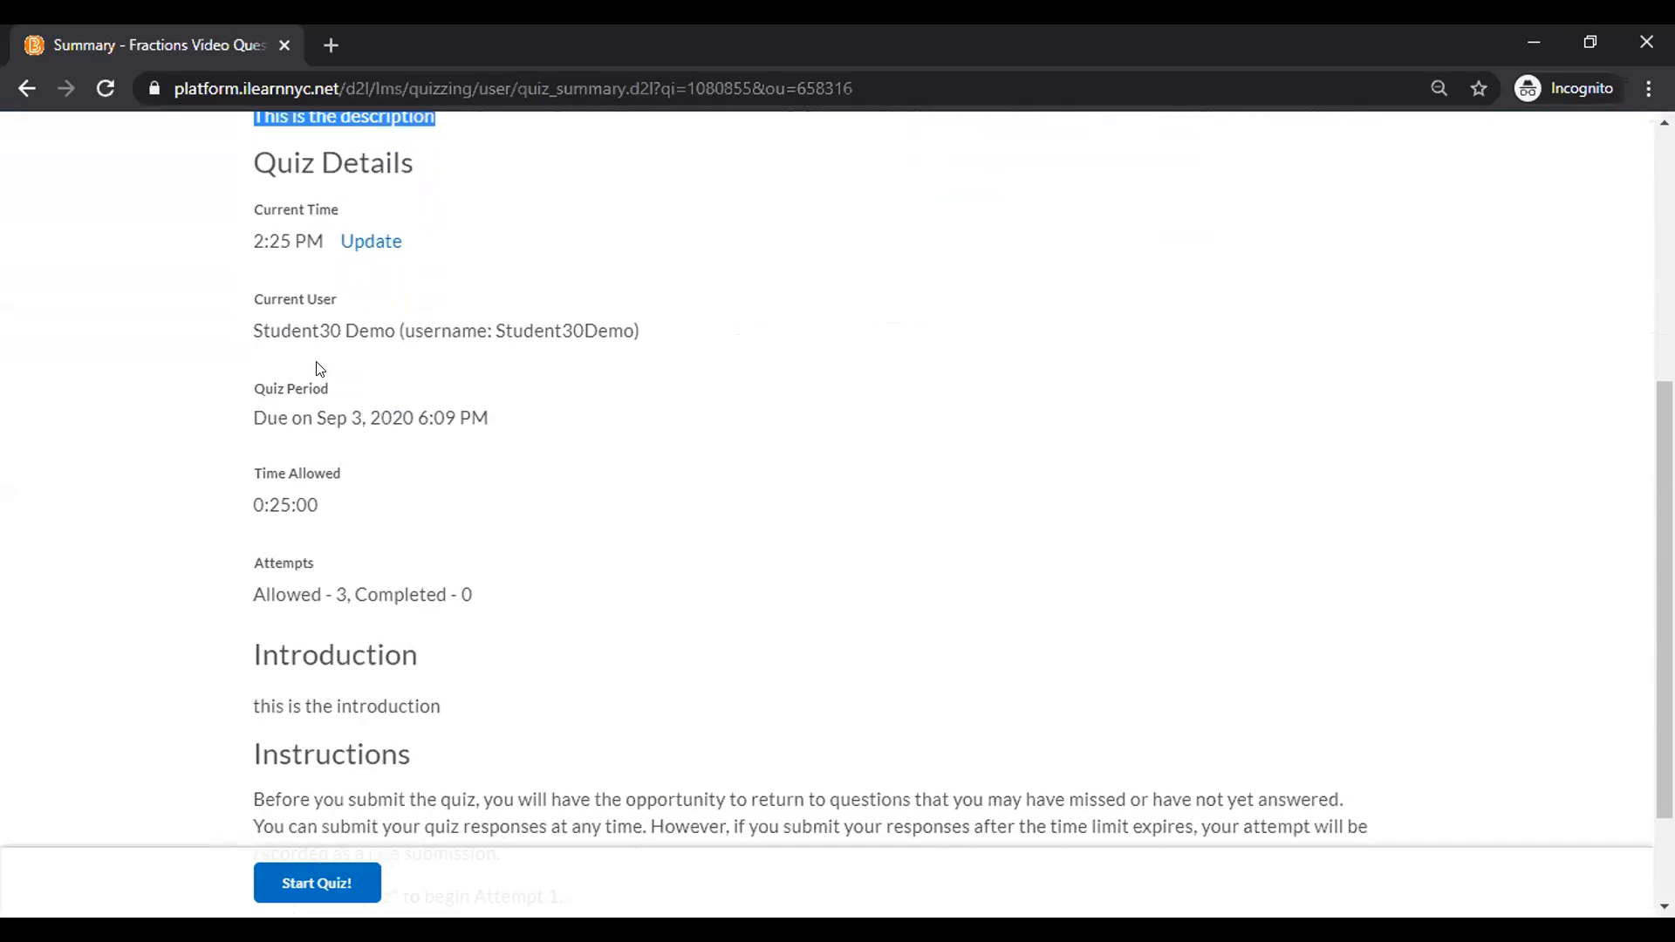
pyautogui.scroll(-2, 324, 417)
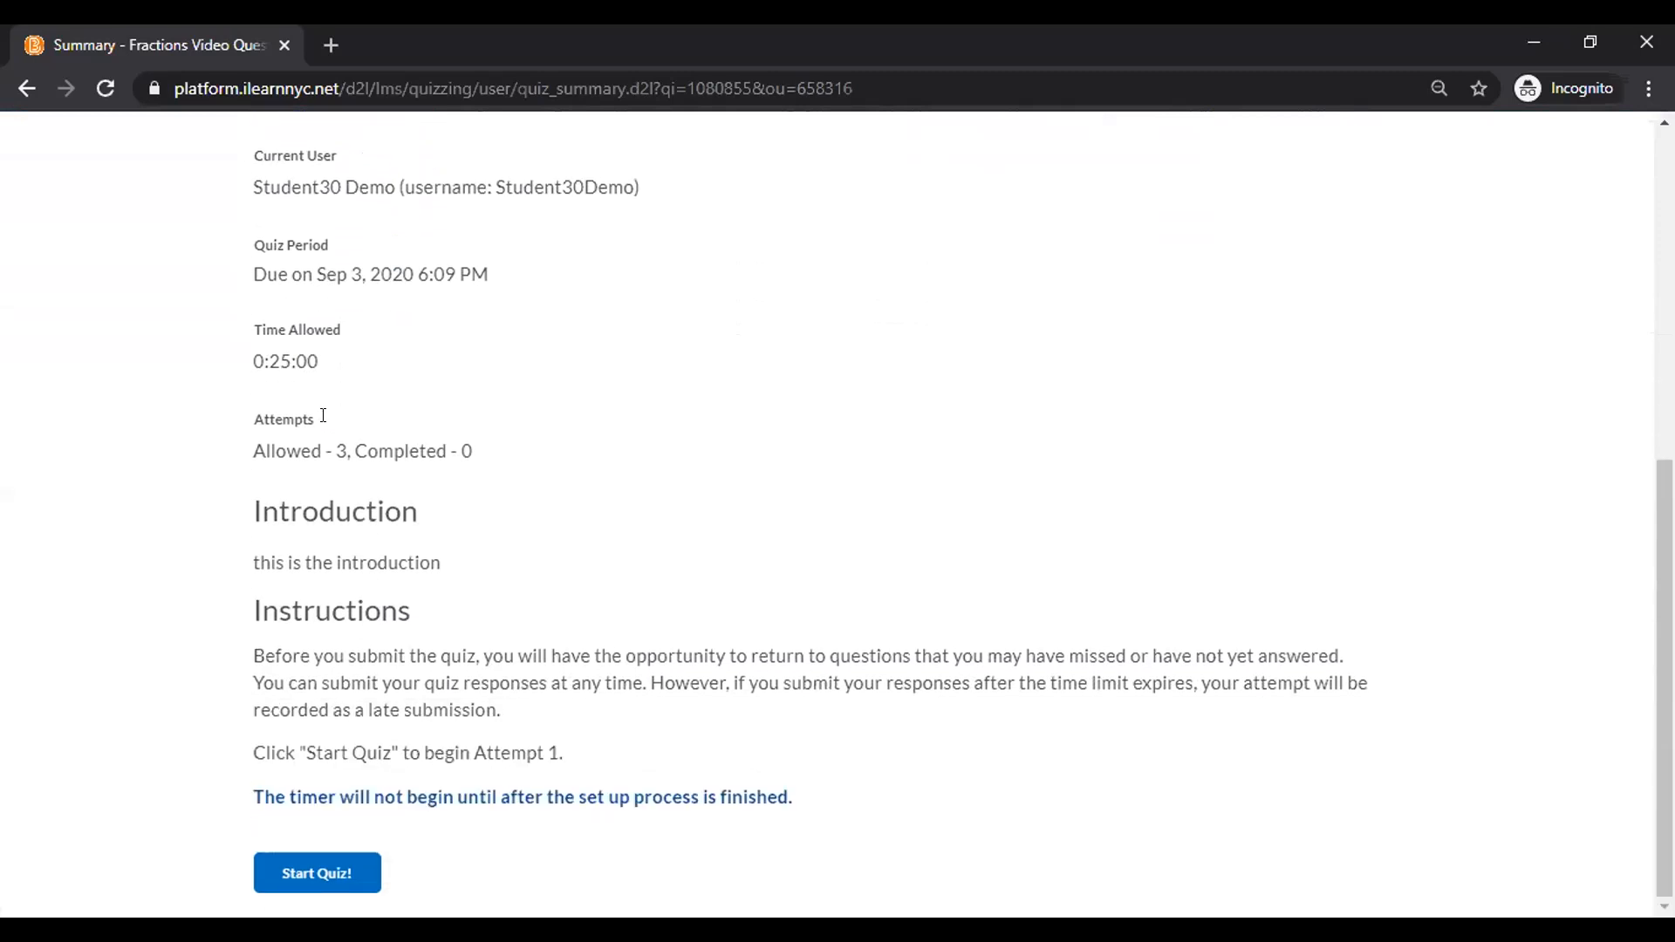
pyautogui.moveTo(245, 515); pyautogui.dragTo(445, 580)
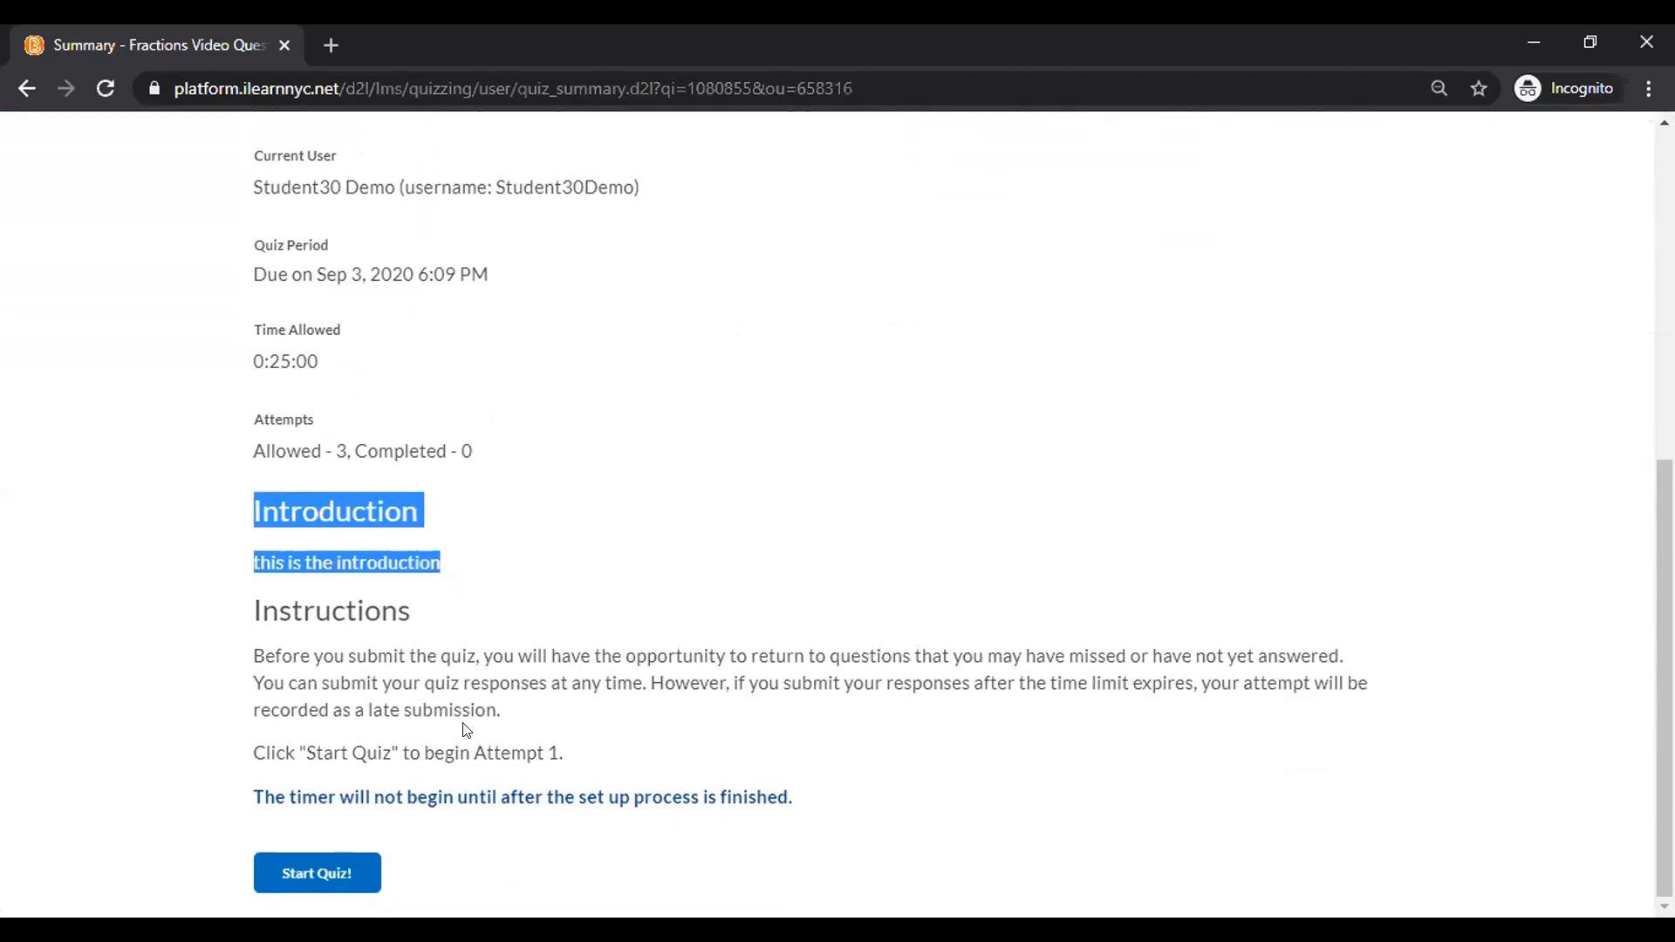
pyautogui.moveTo(522, 707); pyautogui.dragTo(228, 661)
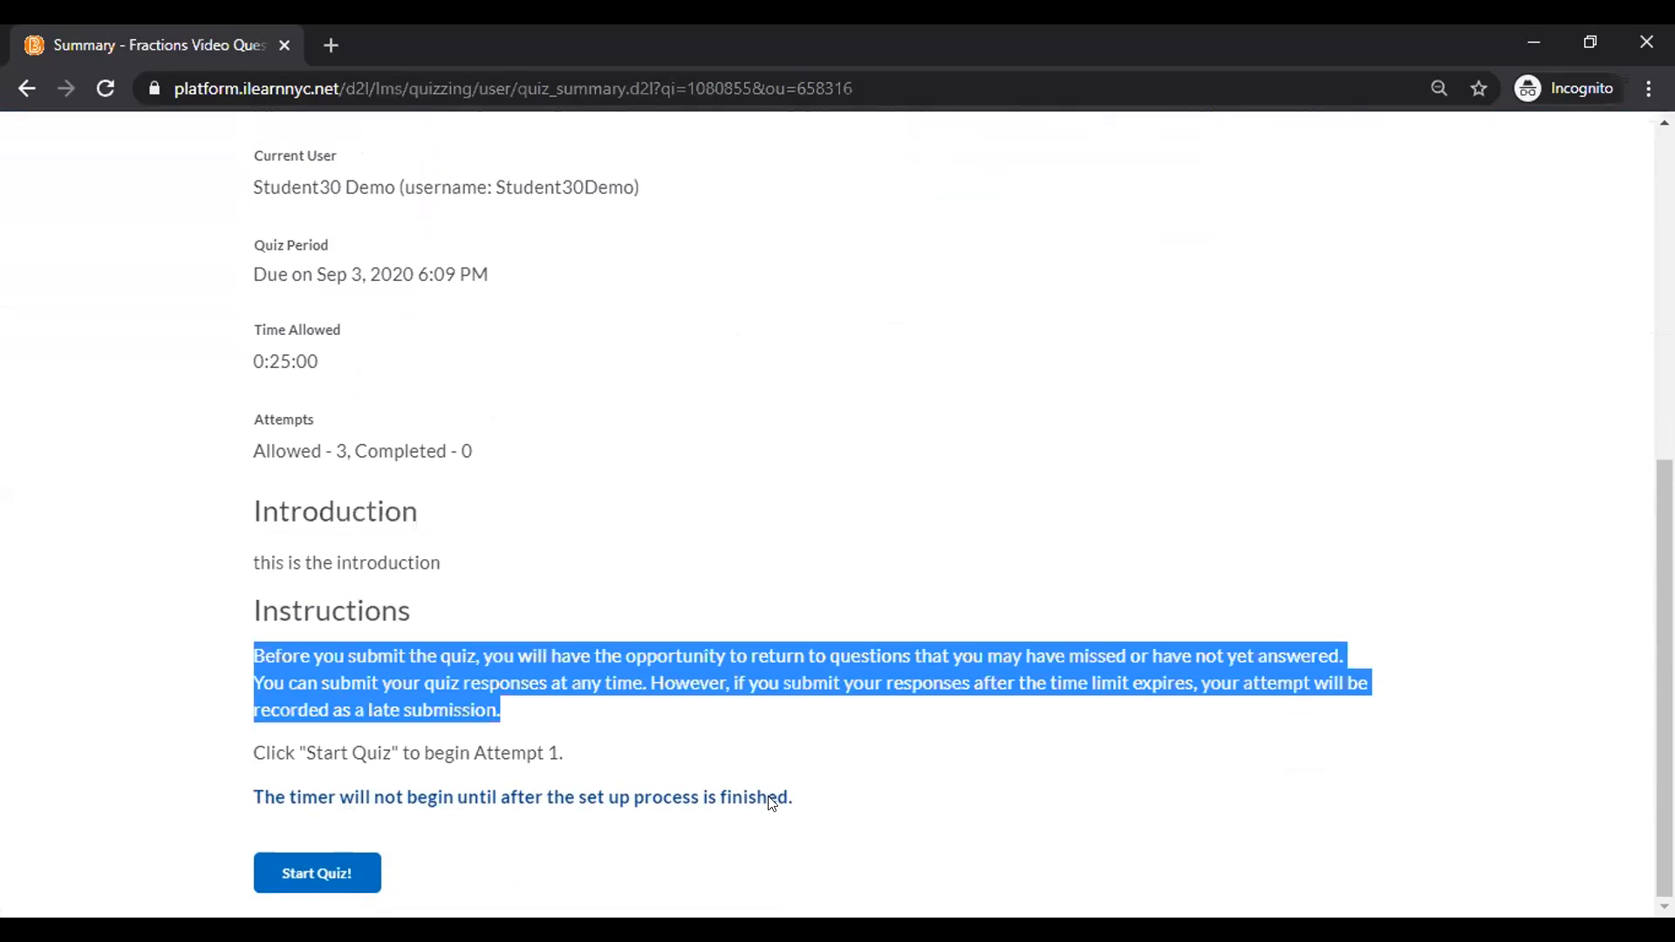
pyautogui.click(307, 868)
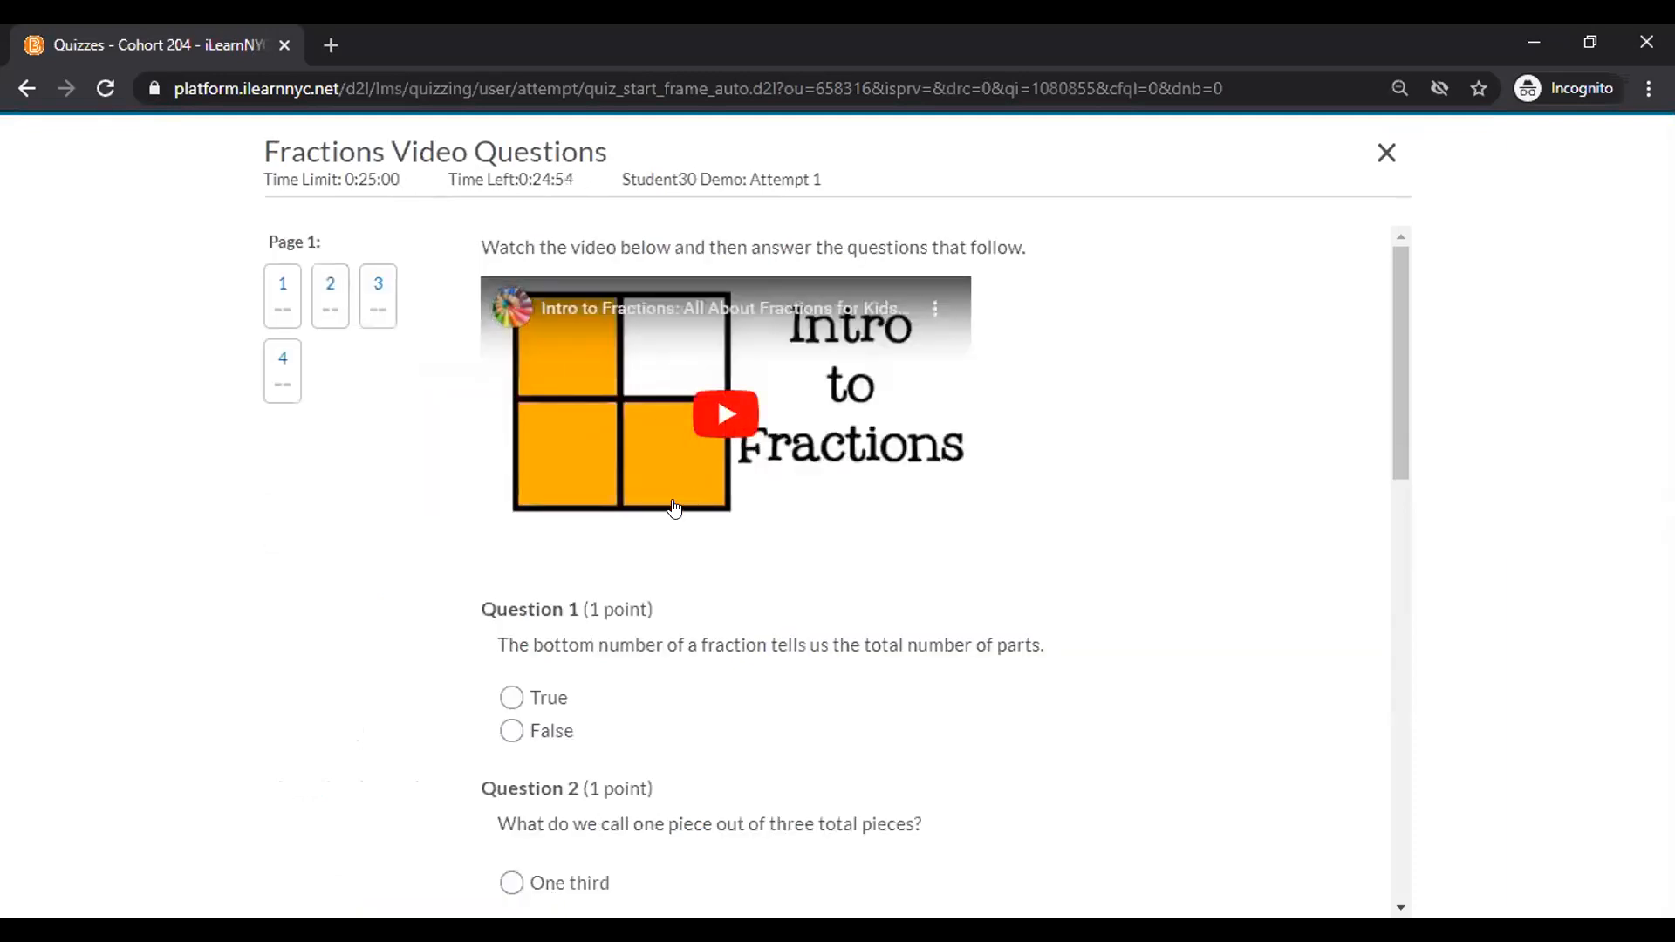
# Play and pause the fractions video, then answer True, One fourth and One half (1/2).
pyautogui.click(713, 433)
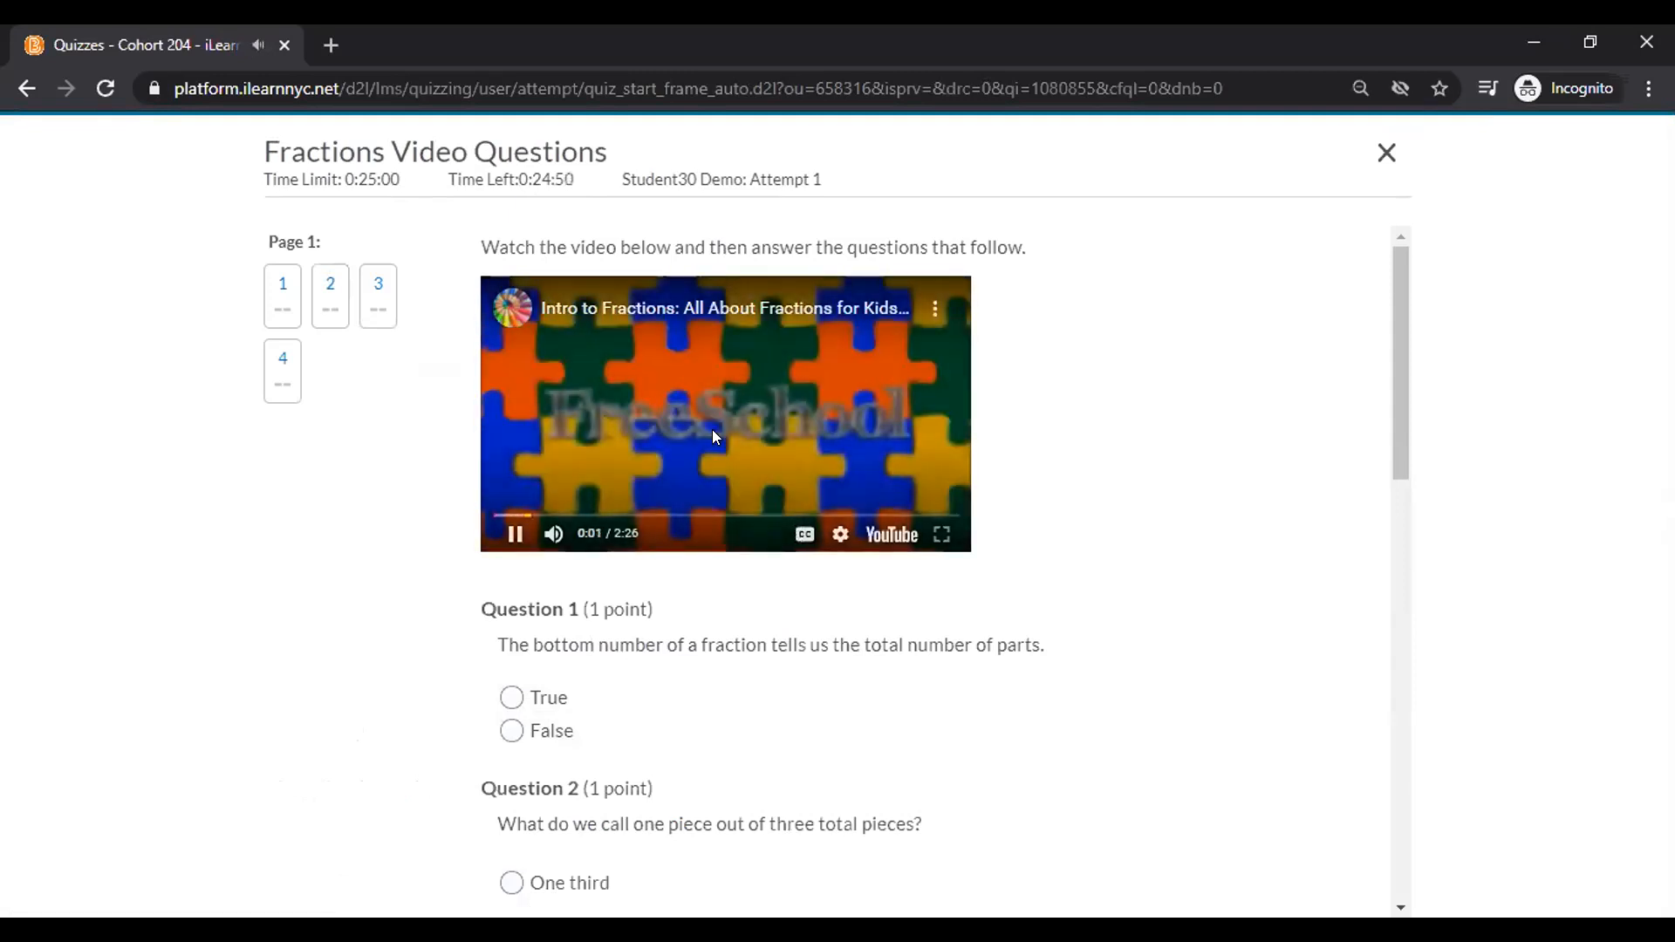
pyautogui.click(516, 533)
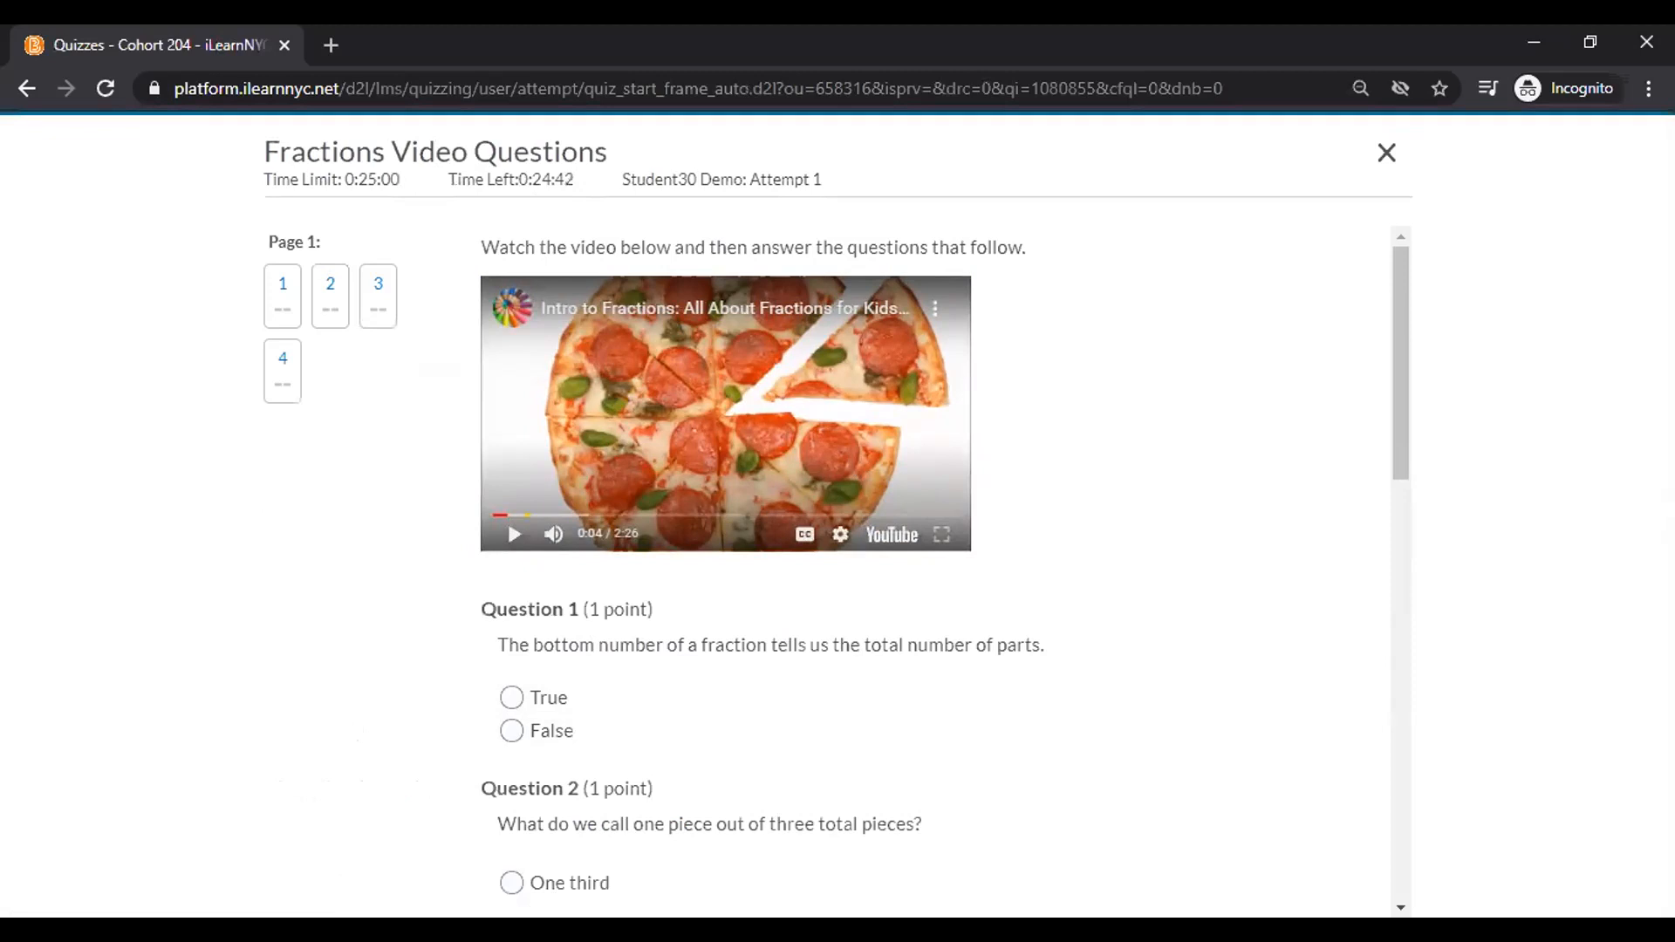
pyautogui.scroll(-2, 837, 567)
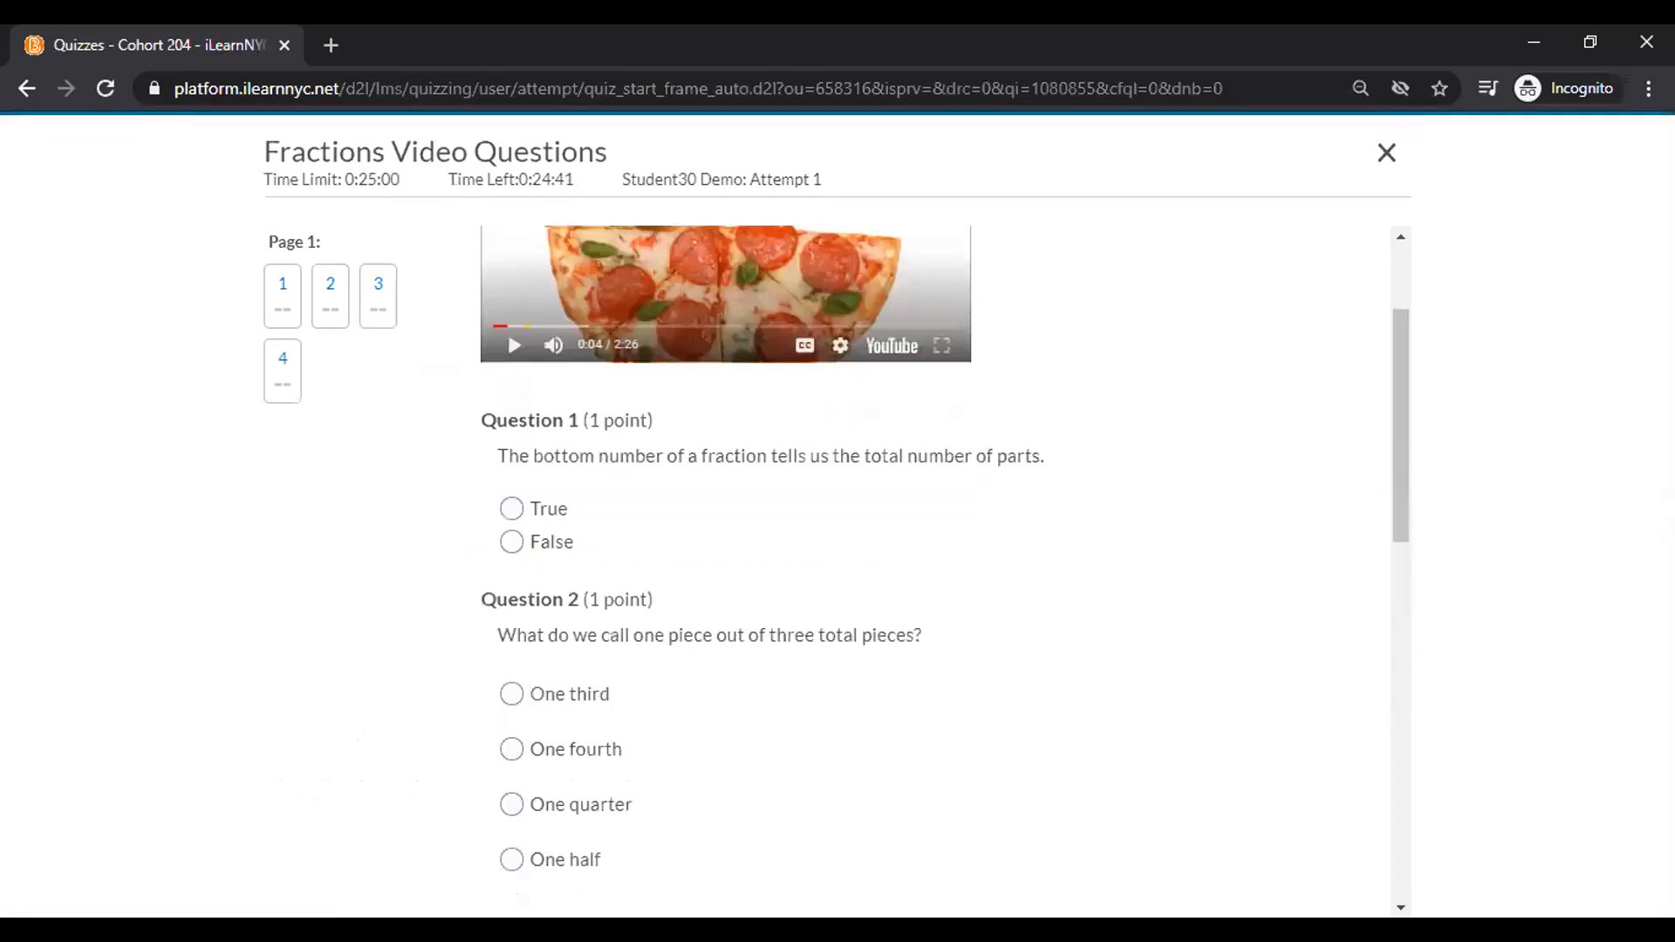
pyautogui.click(512, 508)
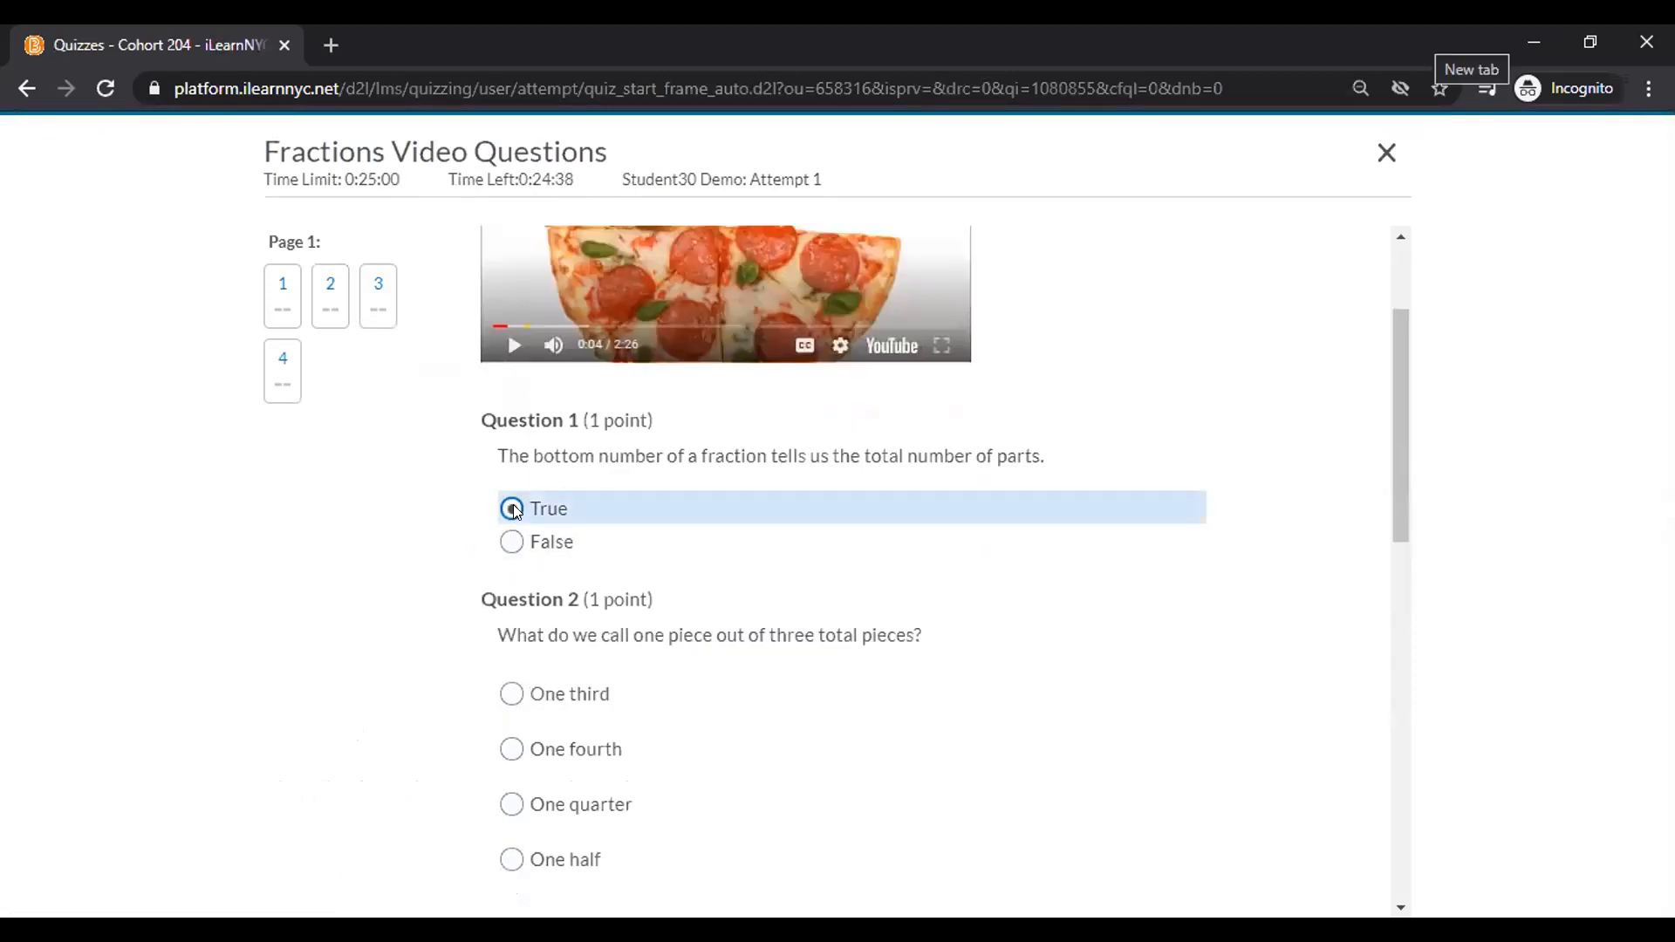
pyautogui.scroll(-2, 515, 510)
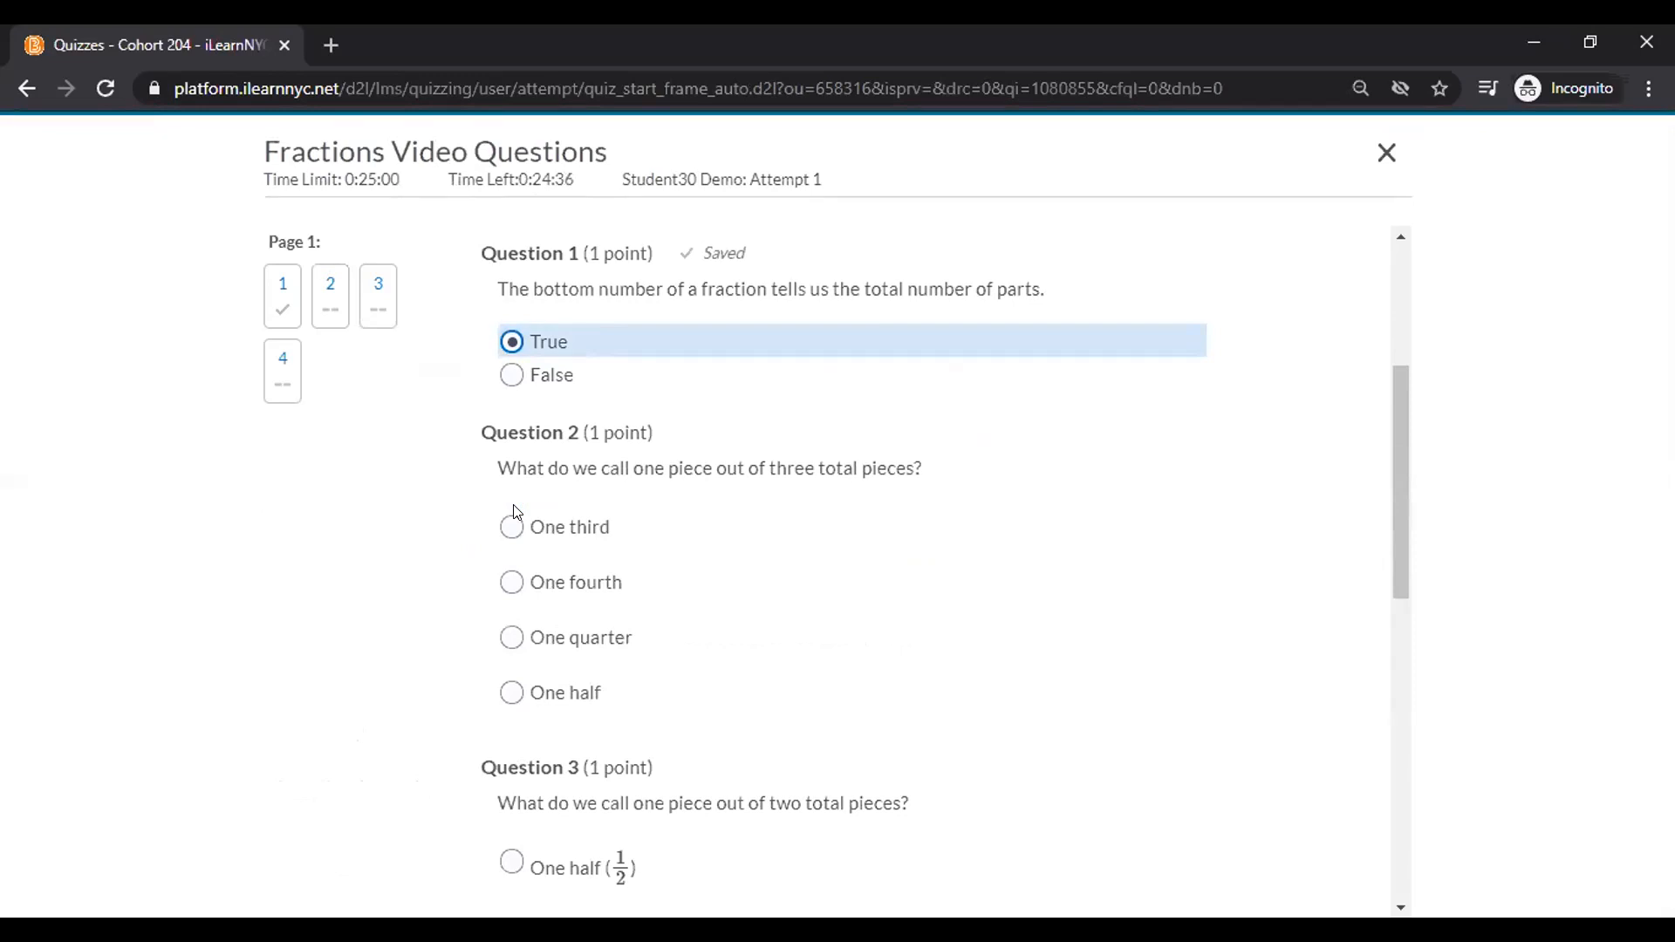
pyautogui.click(512, 580)
pyautogui.scroll(-1, 511, 515)
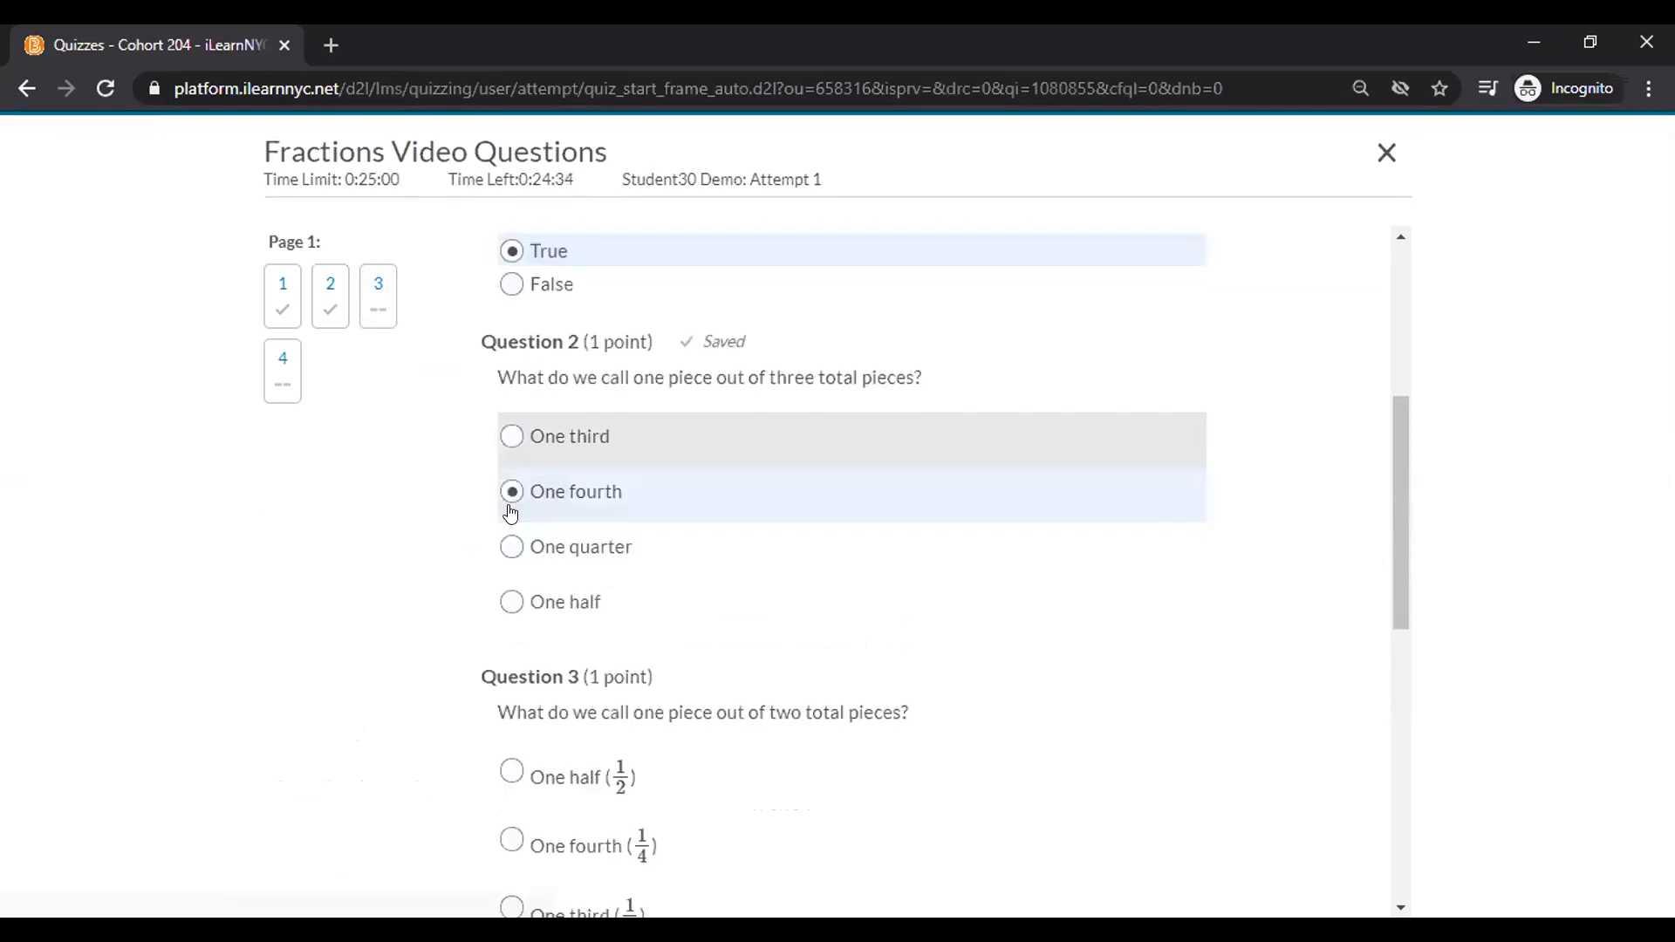
pyautogui.scroll(-1, 510, 515)
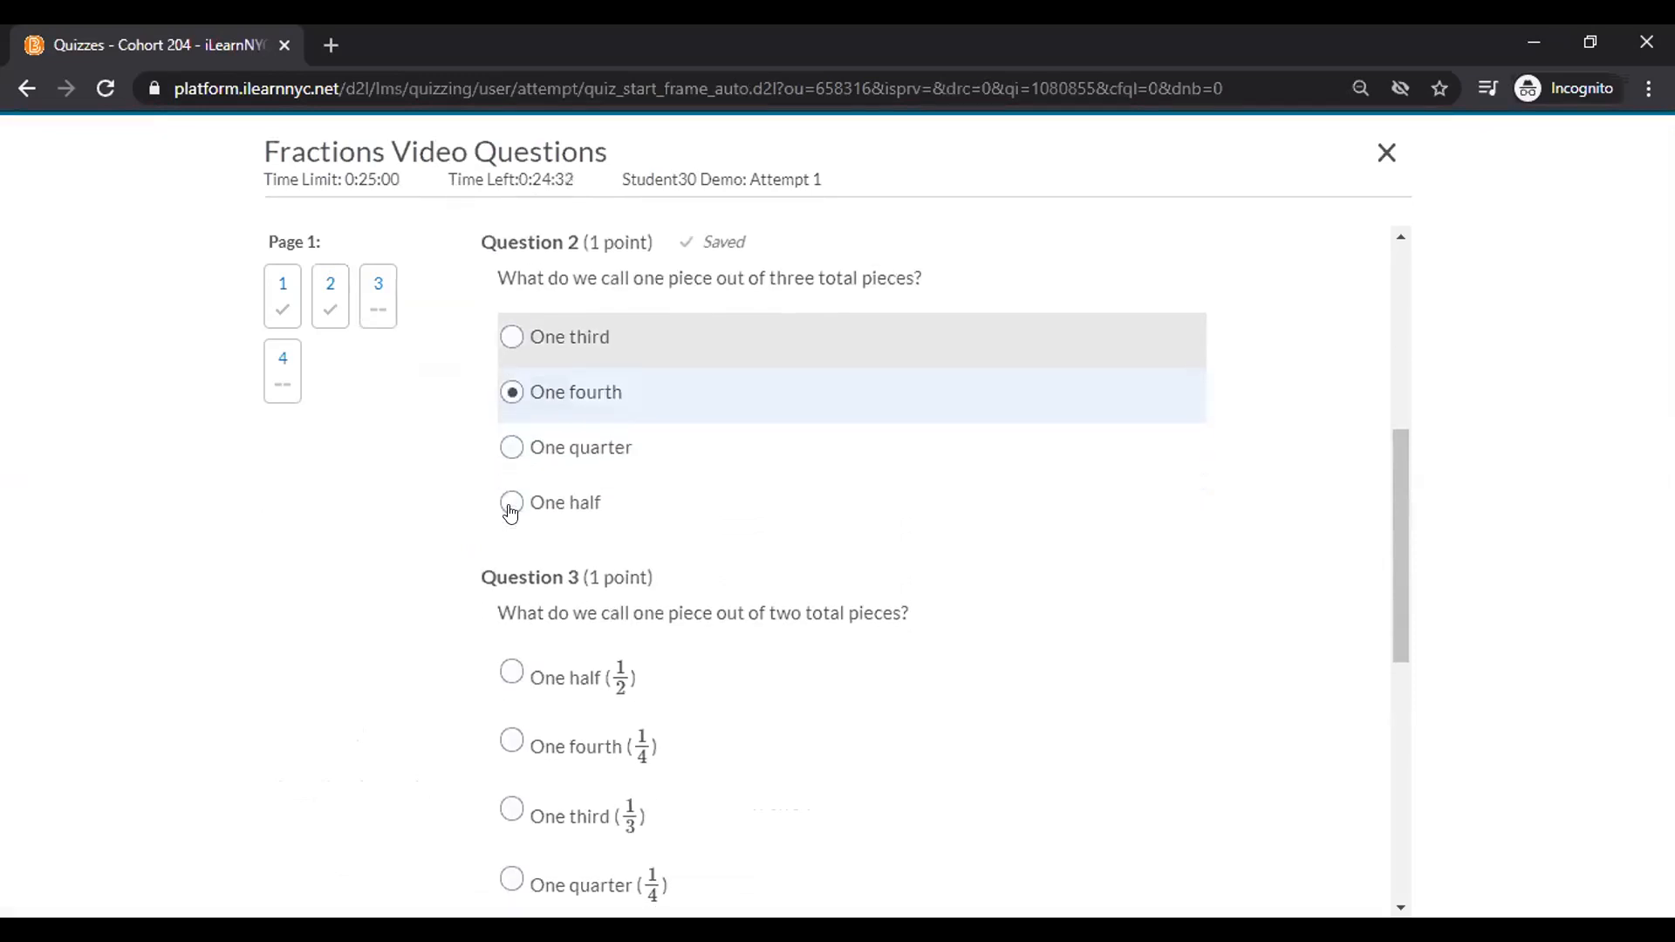
pyautogui.click(512, 672)
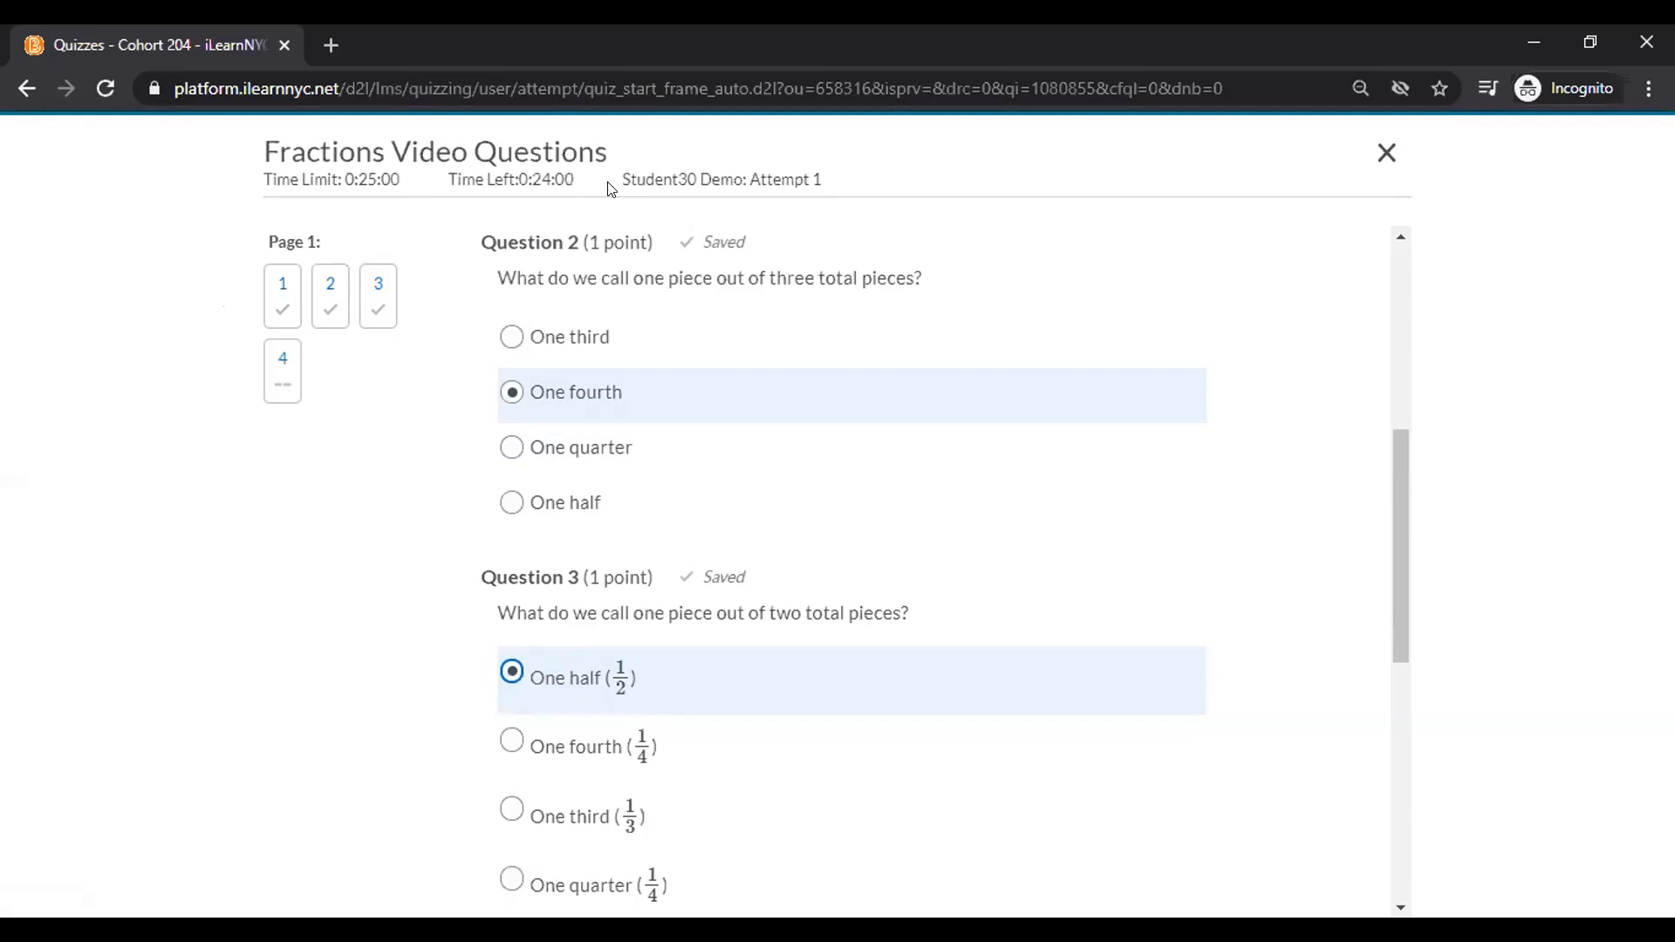
# Answer 'Cherry Pie' for Question 4, spell-check it, and proceed to submission confirmation.
pyautogui.scroll(-7, 610, 187)
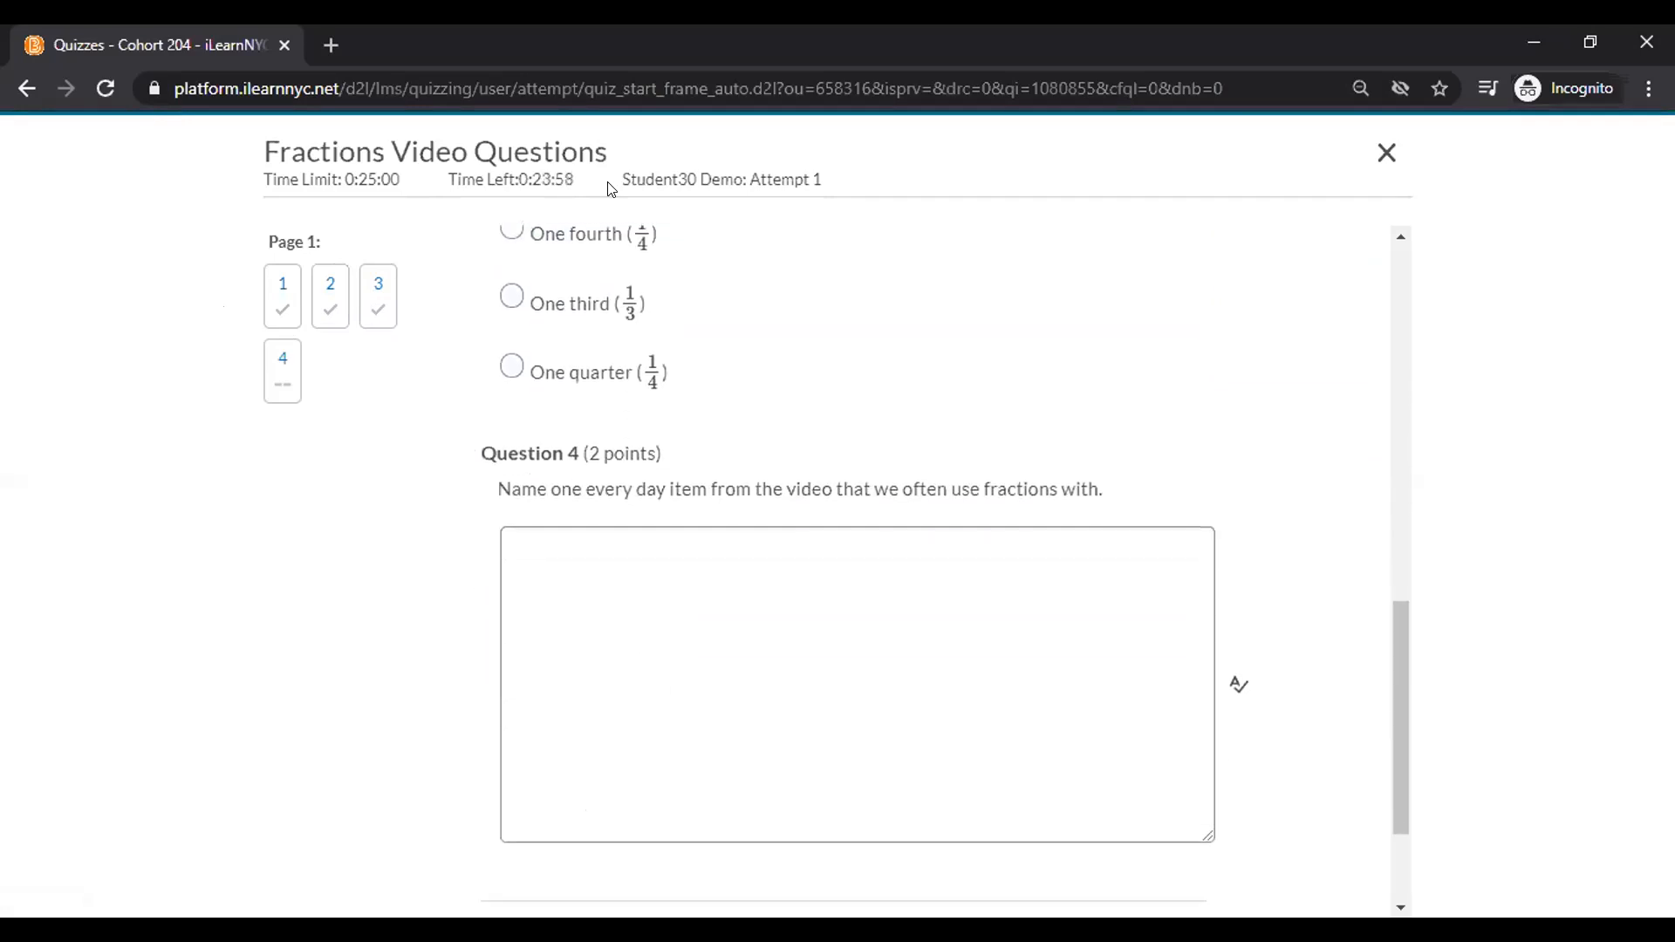
pyautogui.press('Tab')
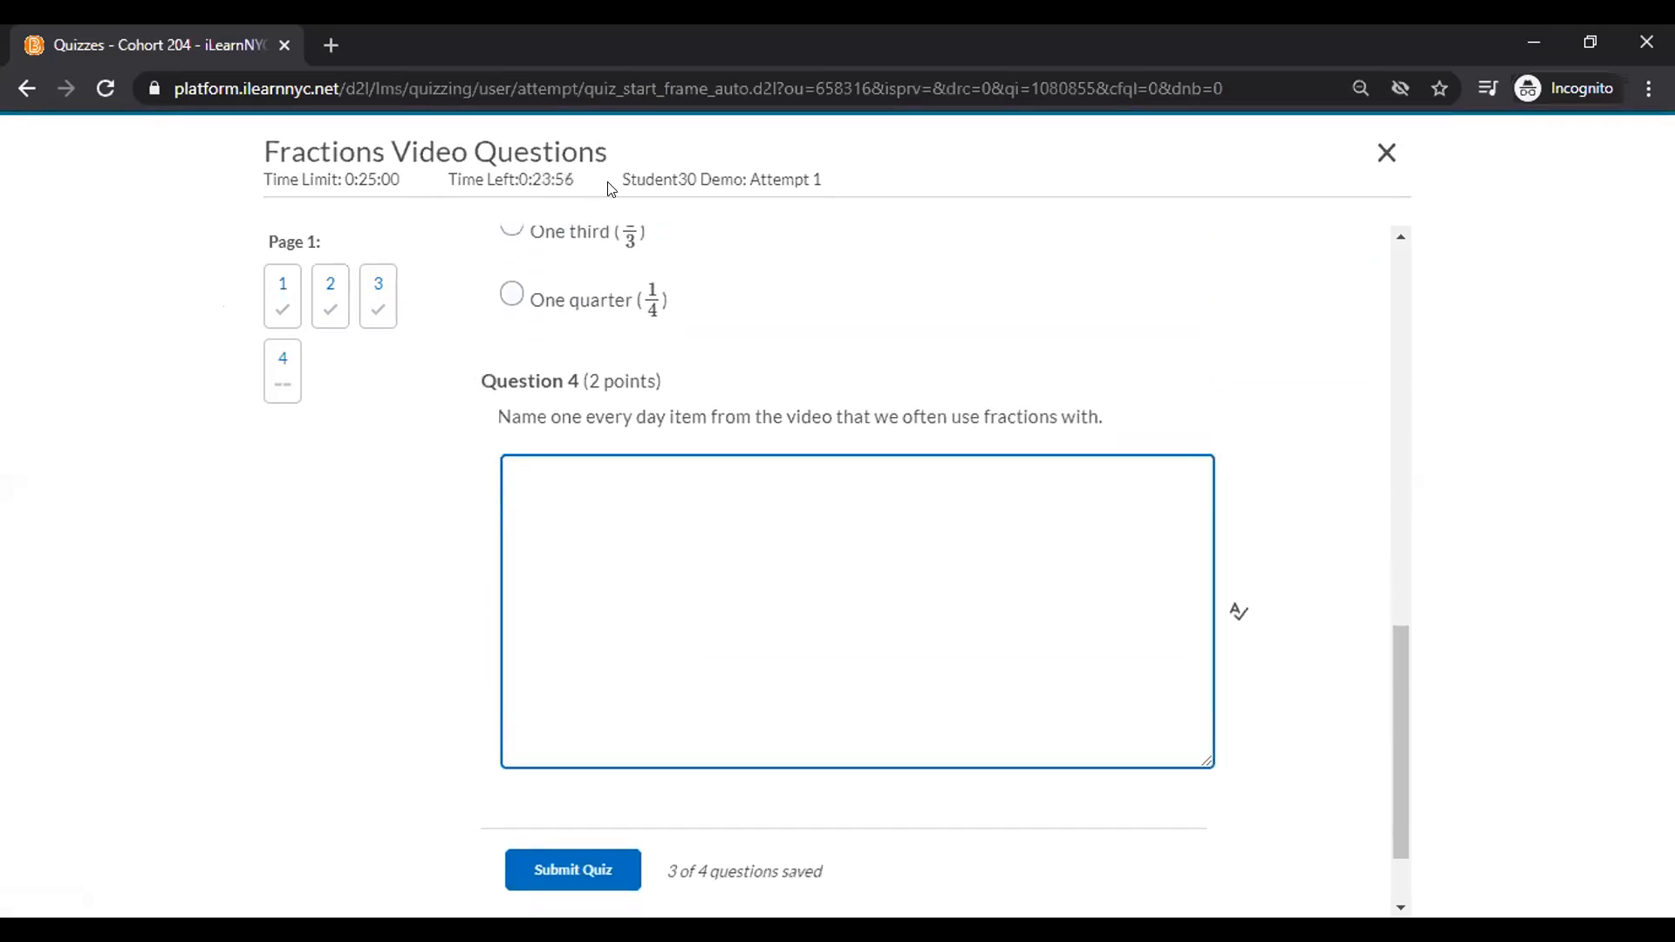
pyautogui.write('Cherry Pie')
pyautogui.click(1239, 611)
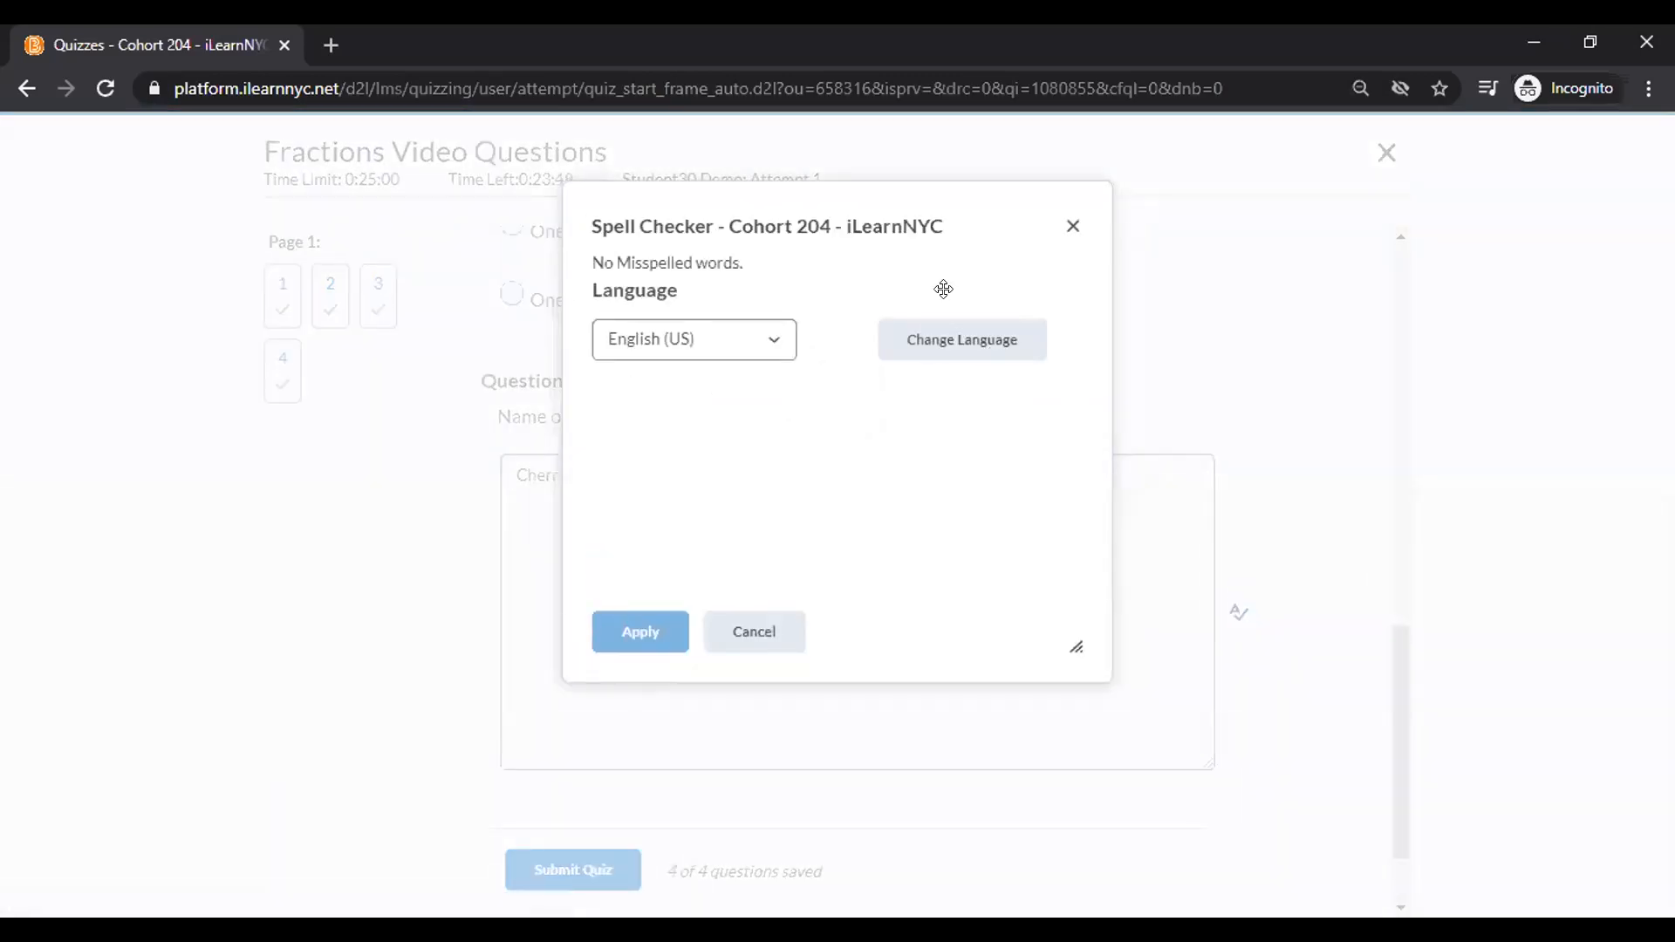
pyautogui.click(706, 342)
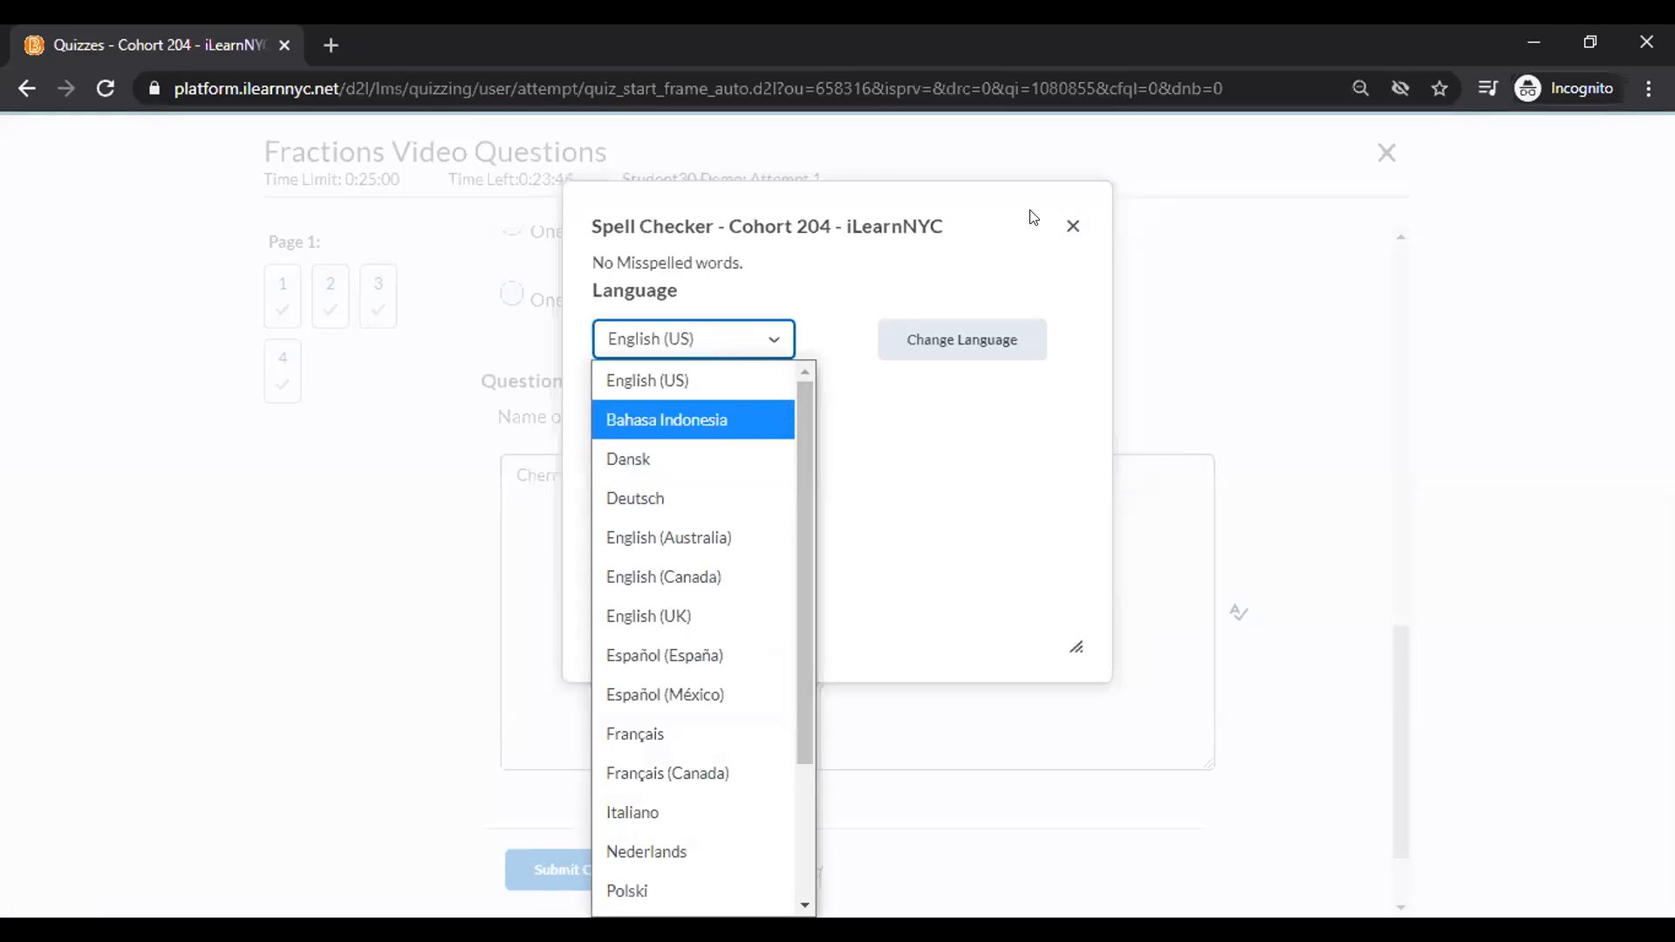
pyautogui.rightClick(1072, 229)
pyautogui.click(1072, 227)
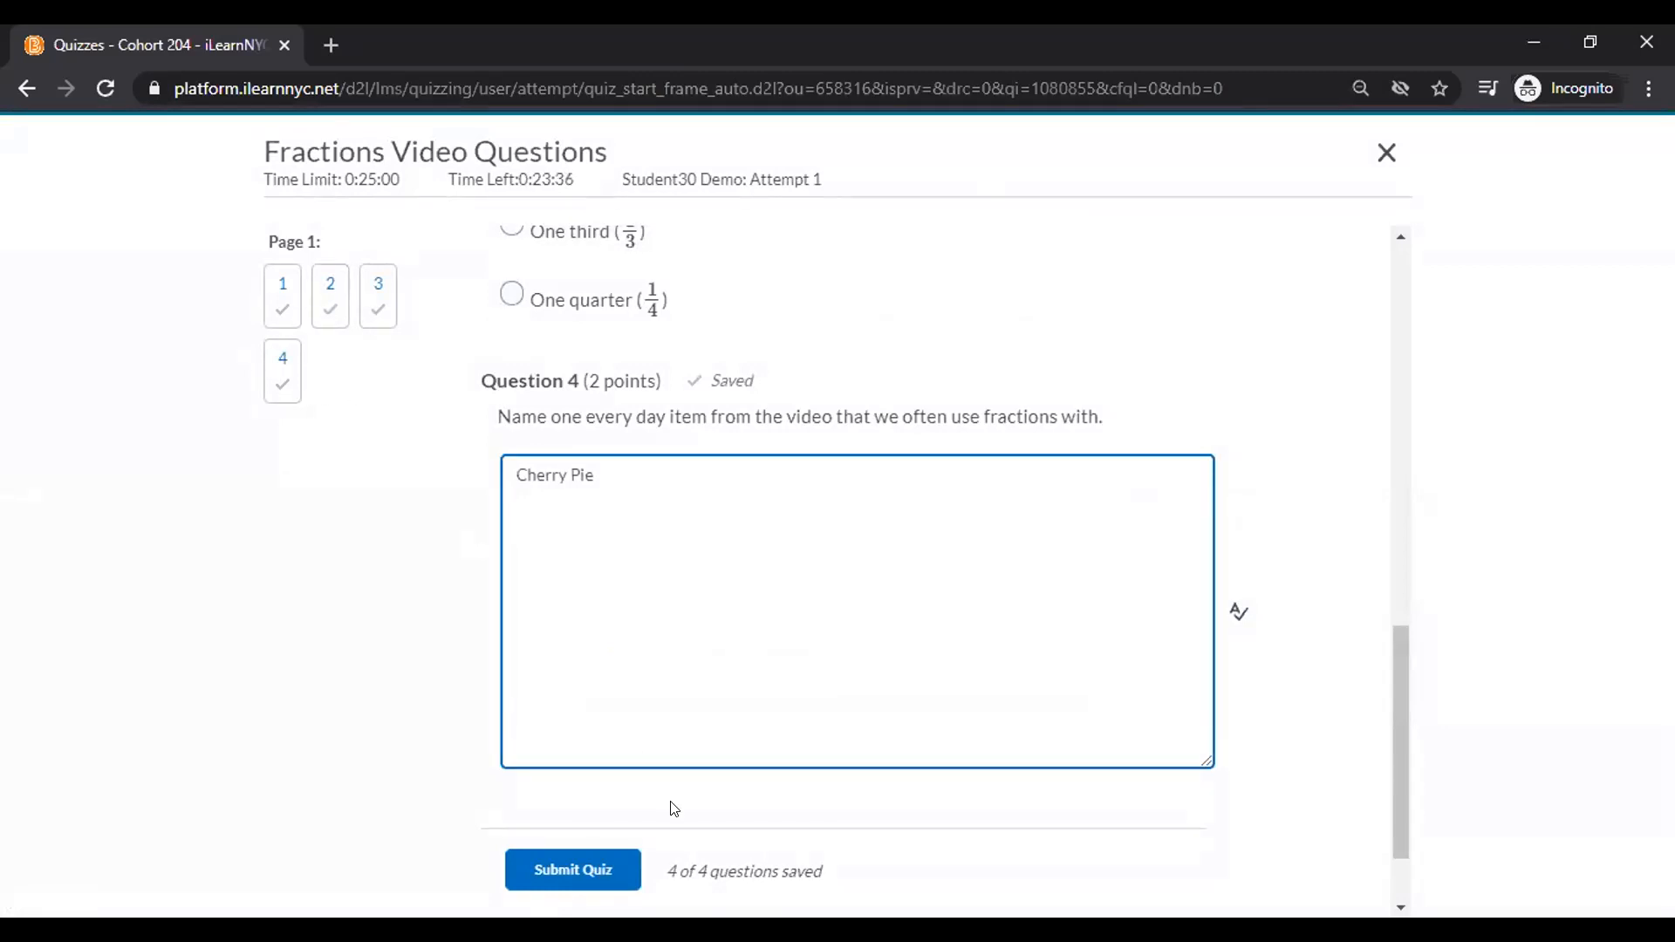
pyautogui.click(583, 864)
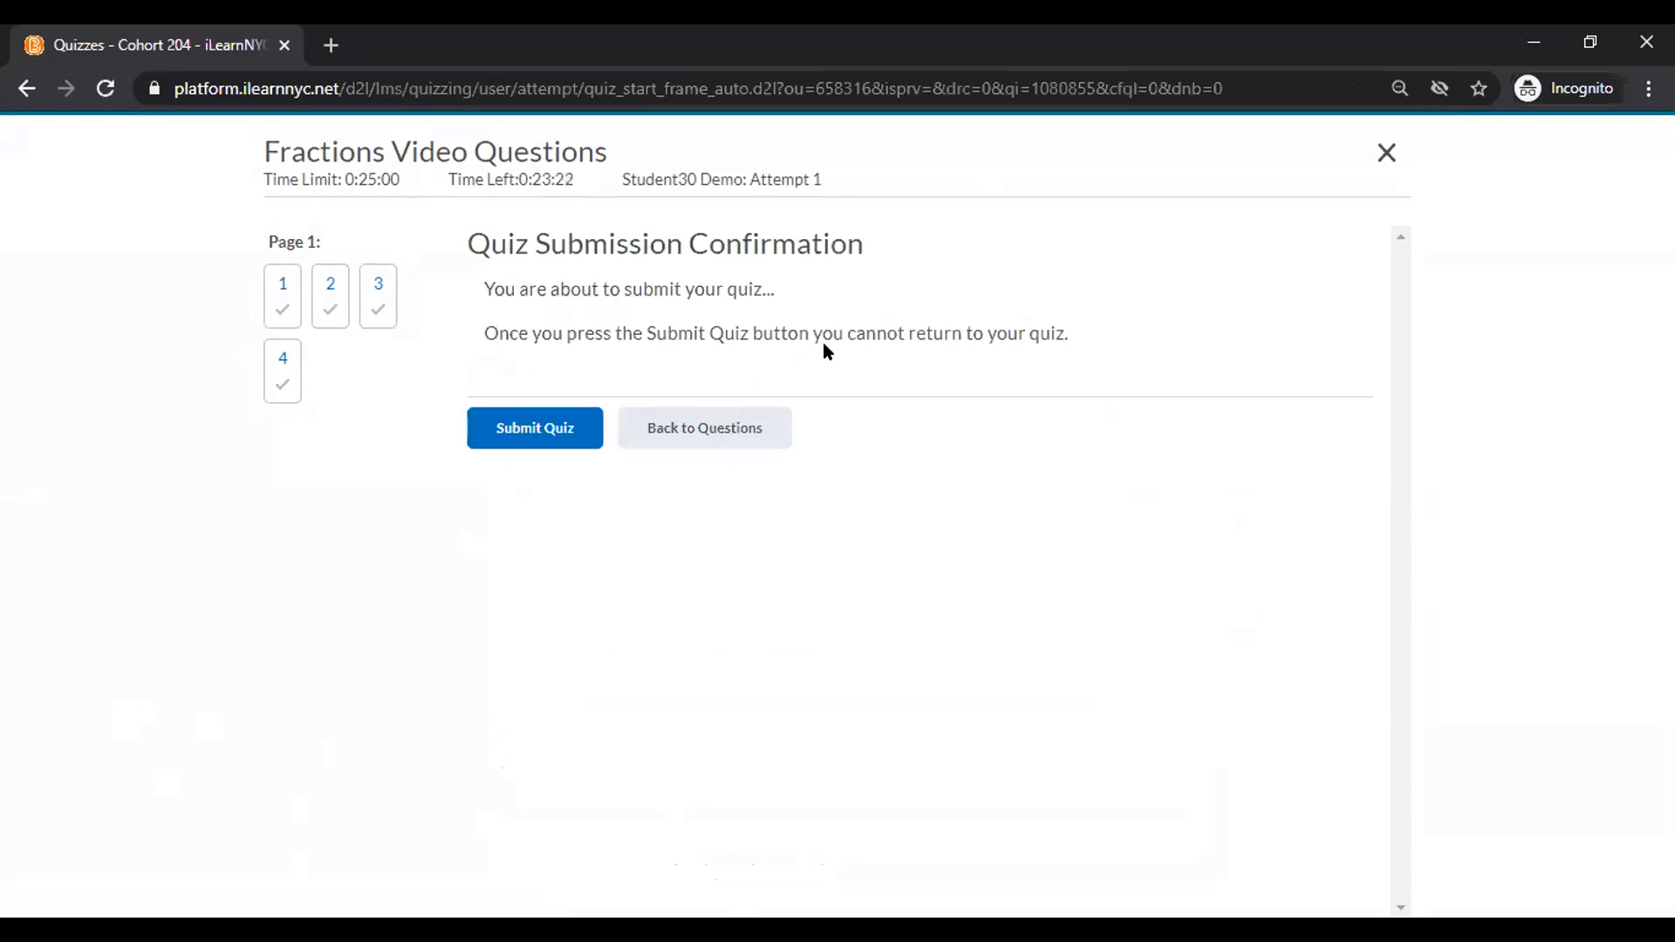
# Confirm and finish the quiz submission, then return to the instructor's window.
pyautogui.click(522, 428)
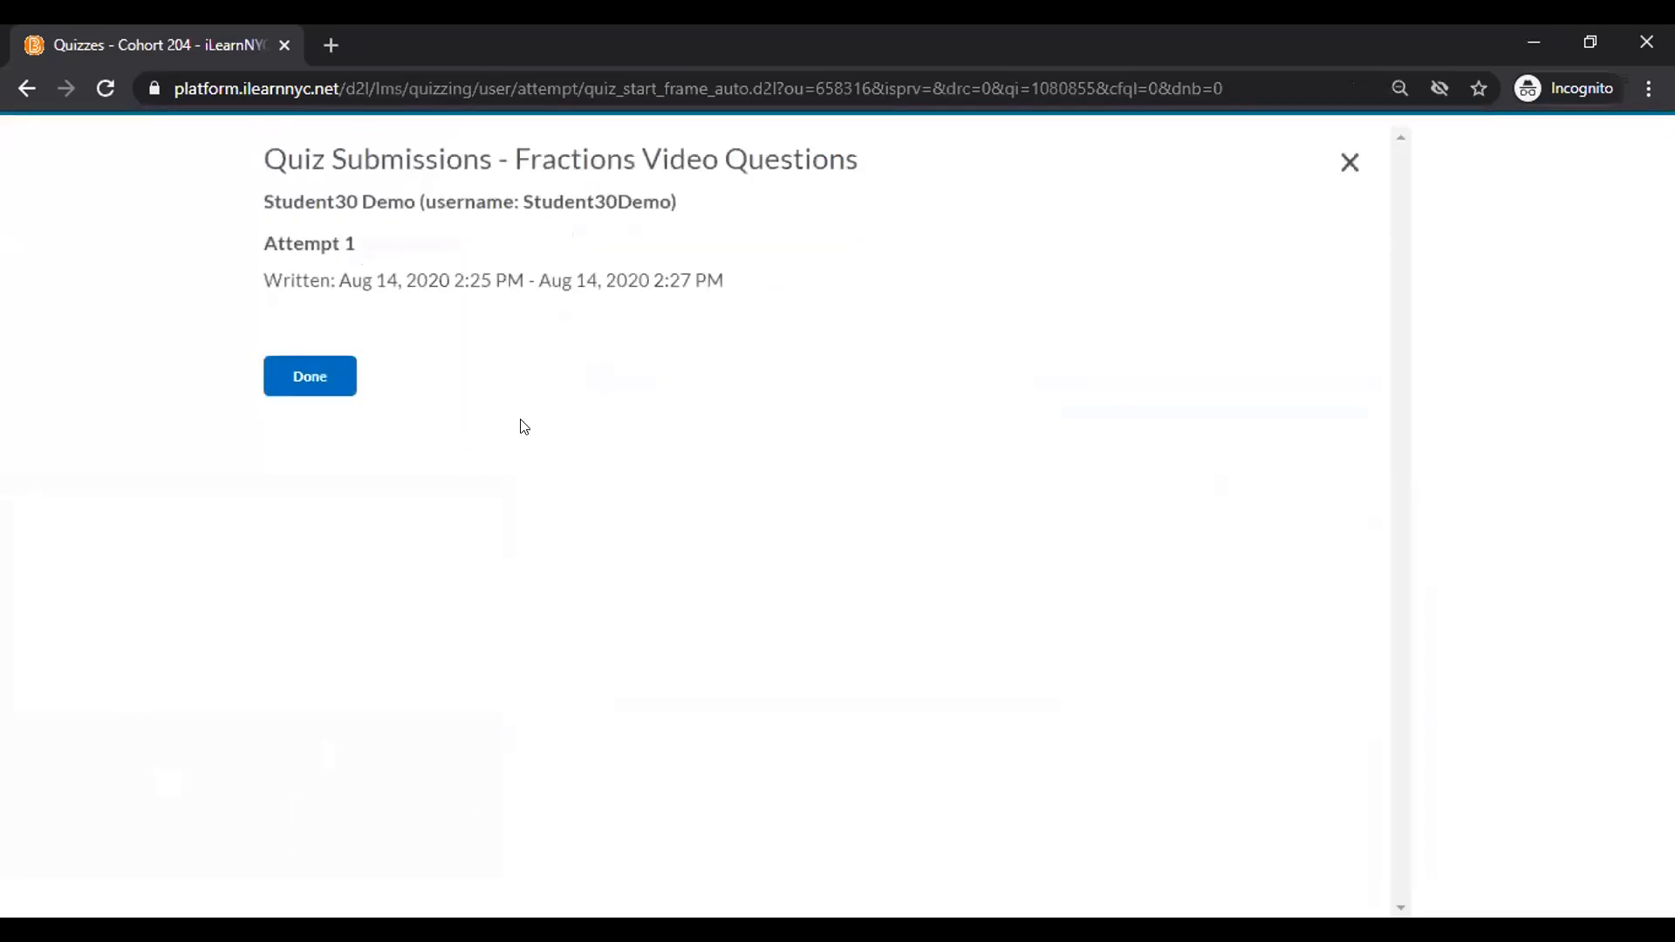
pyautogui.click(318, 376)
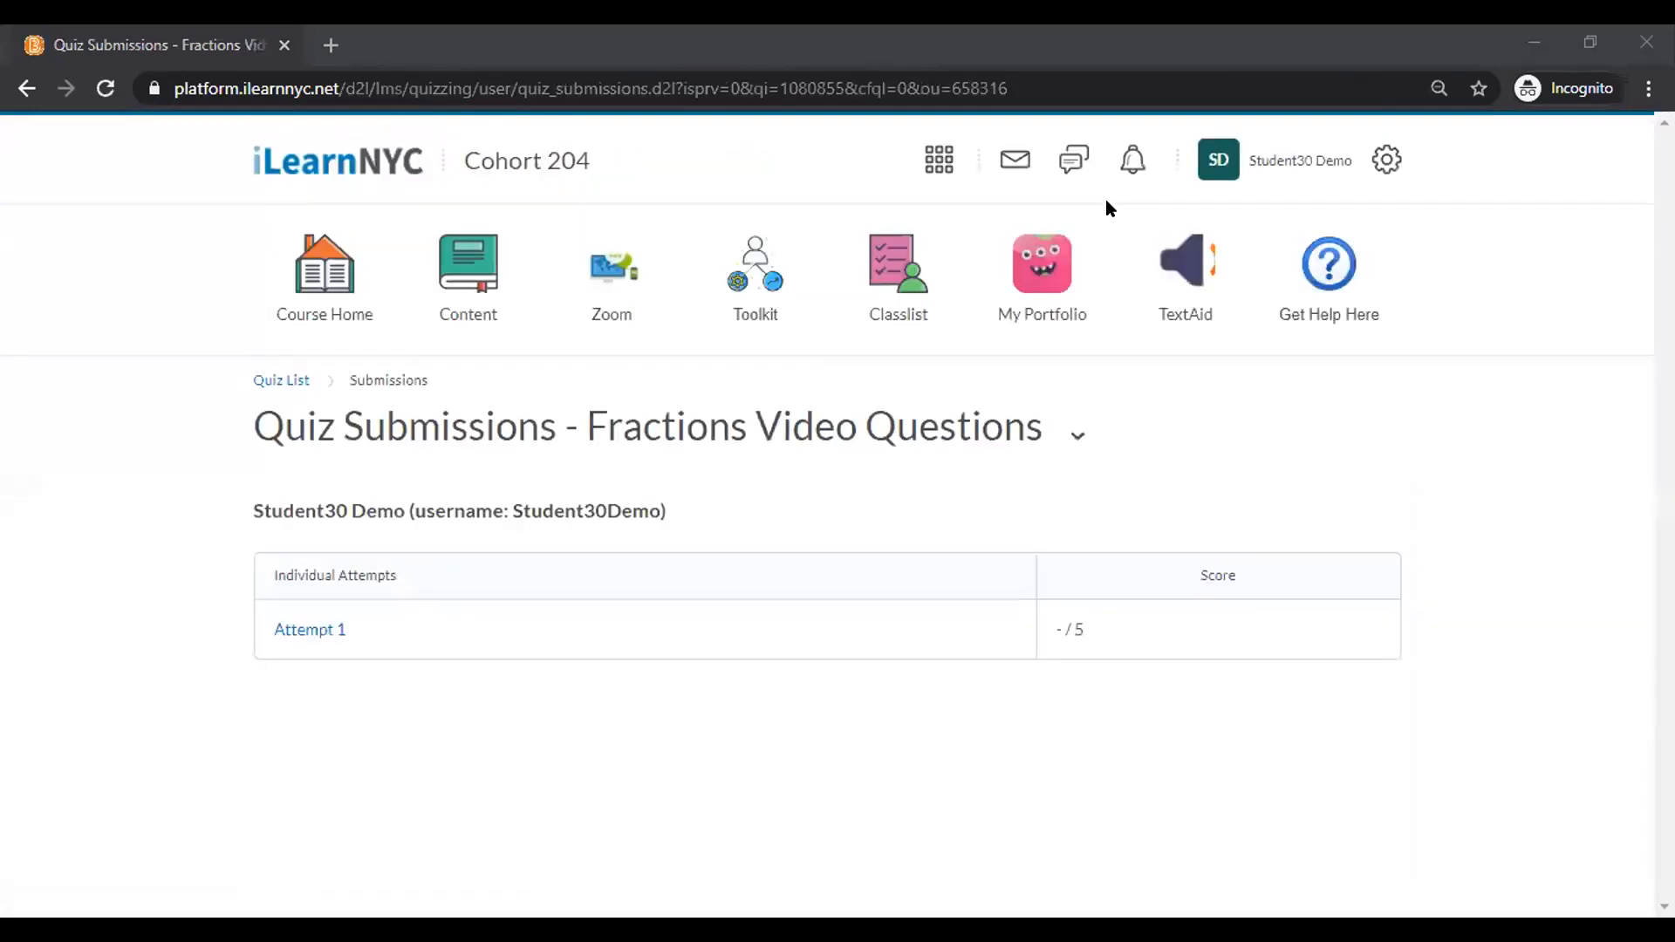
pyautogui.click(1379, 801)
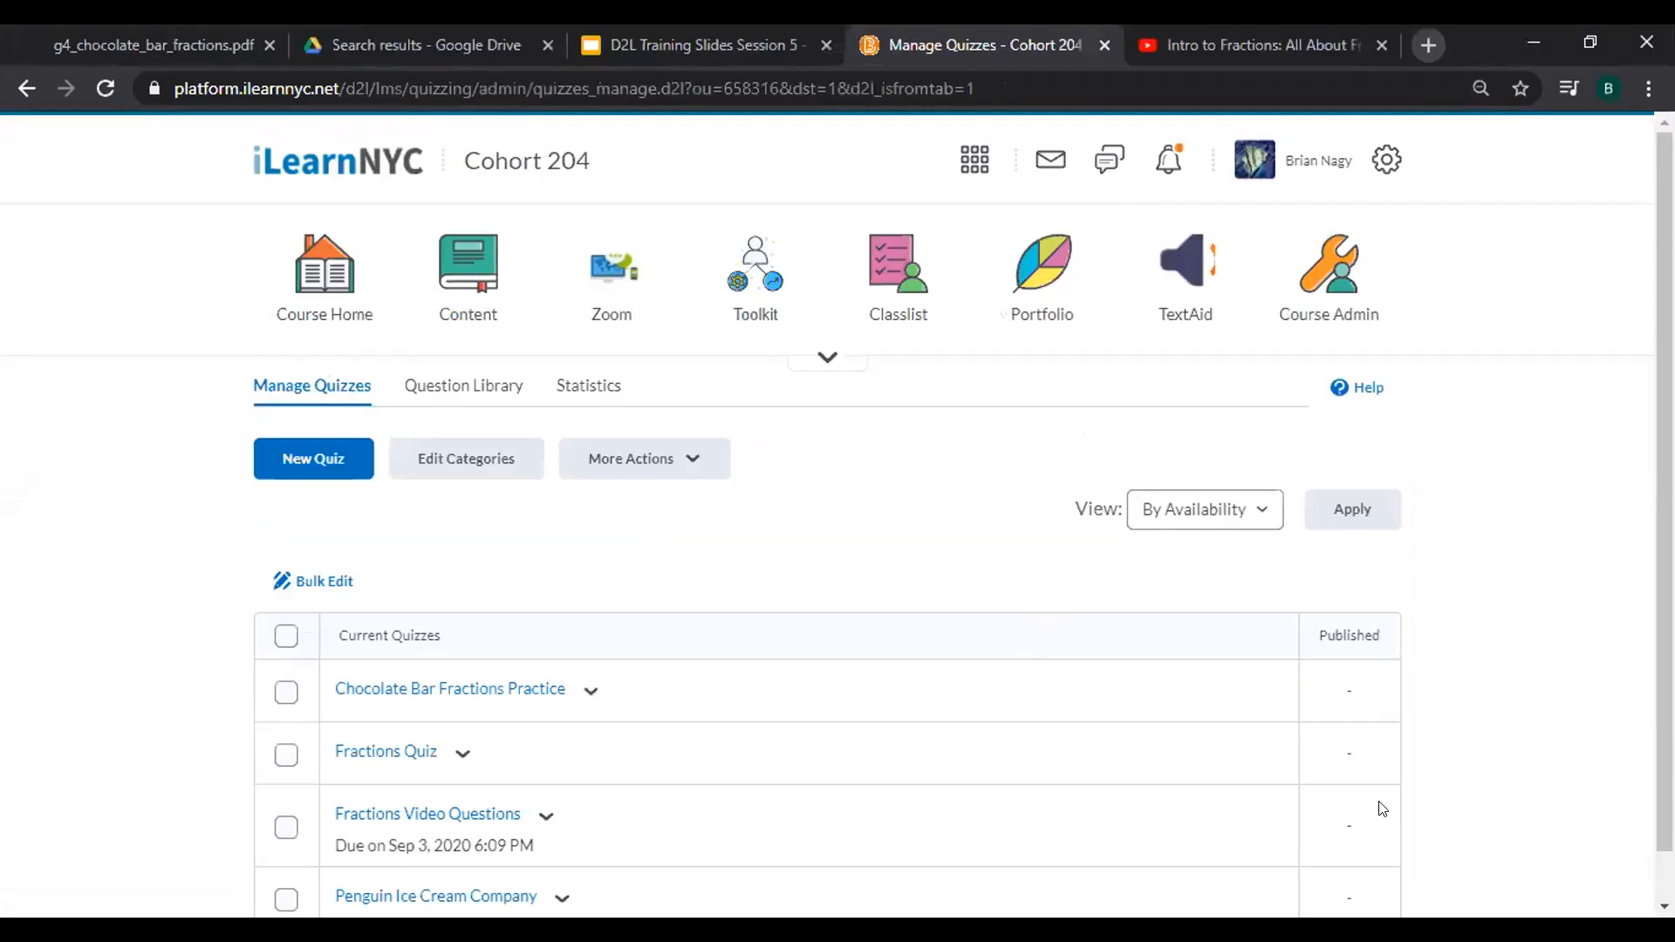
# Reload the quiz list and choose Grade for Fractions Video Questions, showing the 2 / 5 attempt.
pyautogui.click(105, 88)
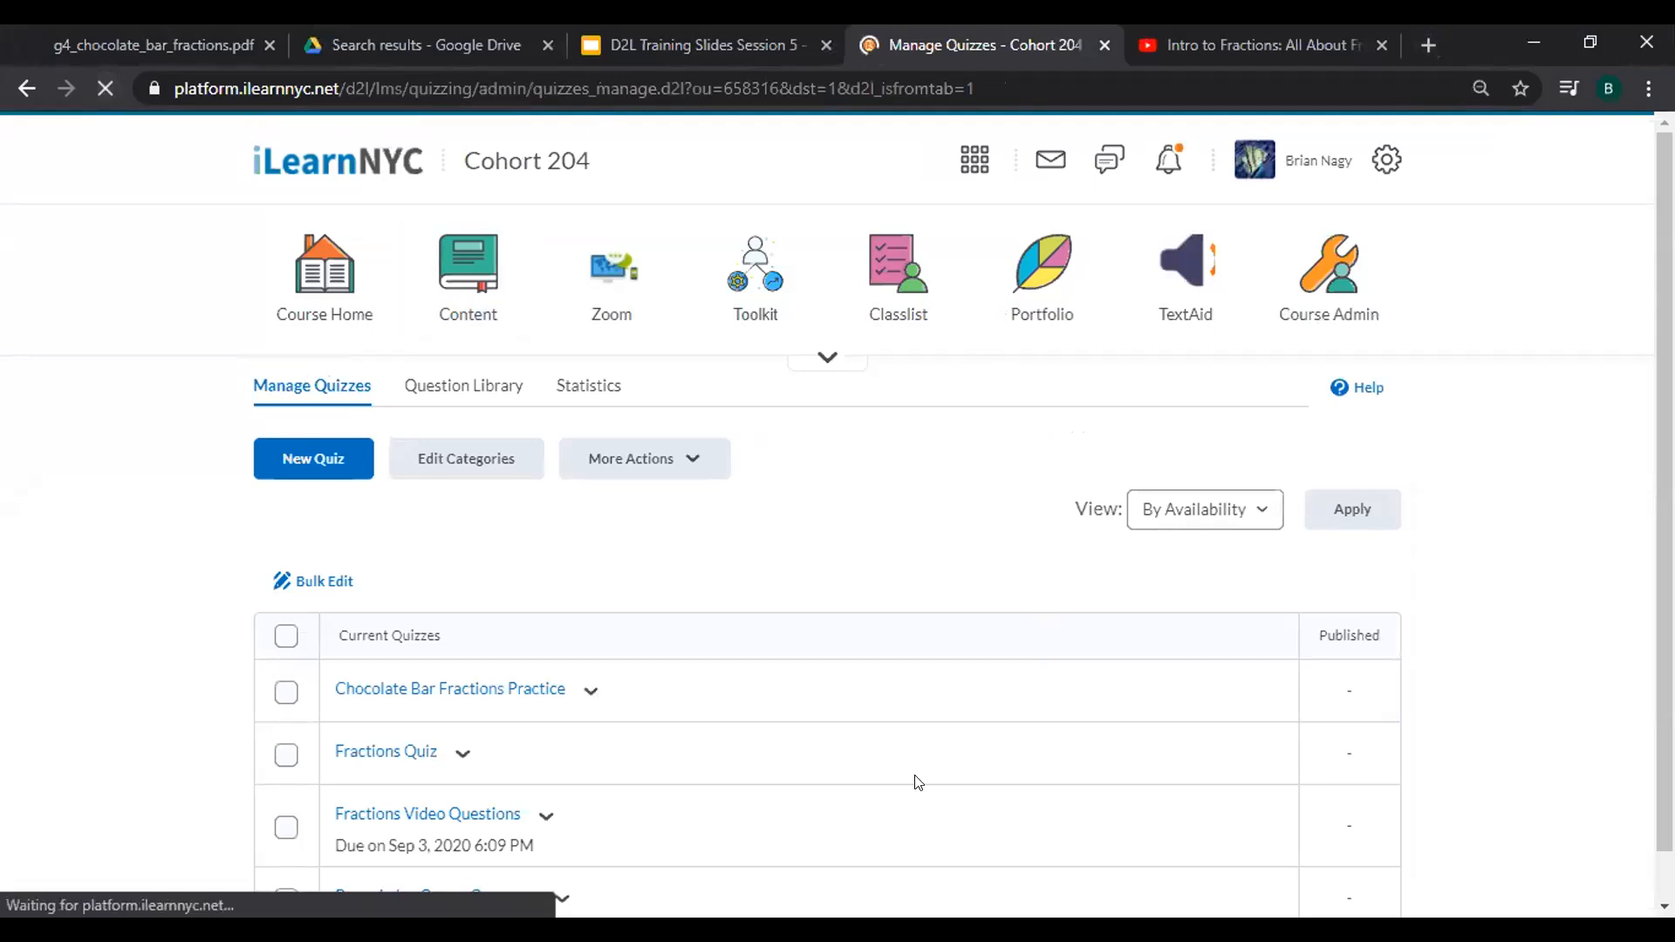
pyautogui.scroll(-1, 917, 782)
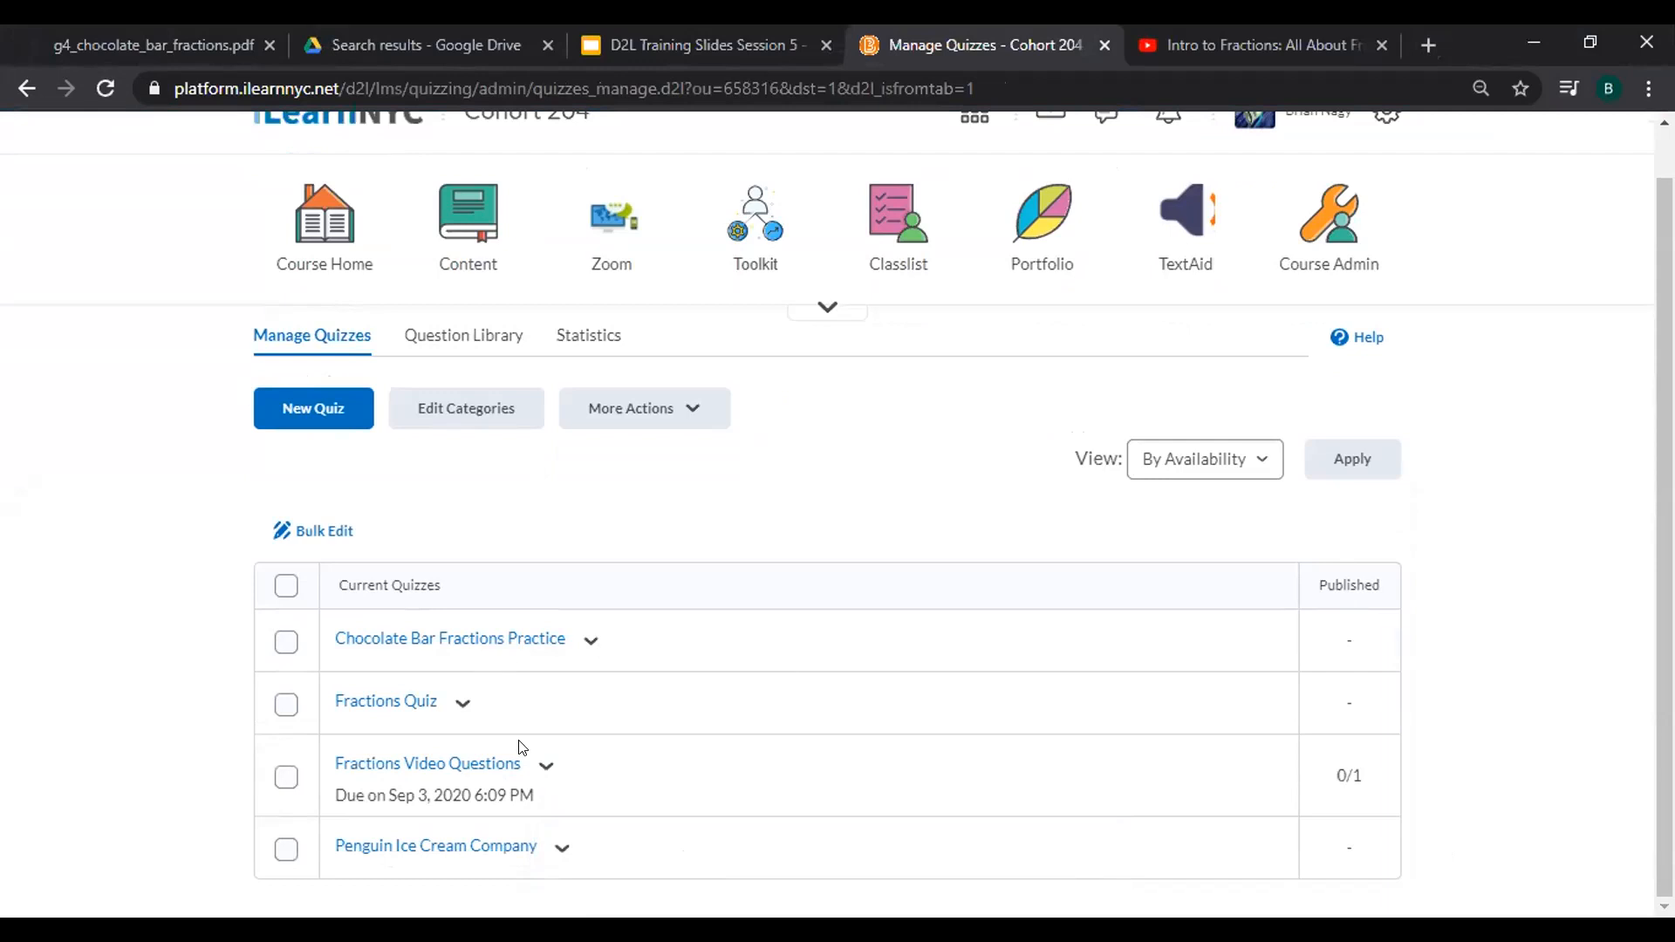
pyautogui.click(541, 771)
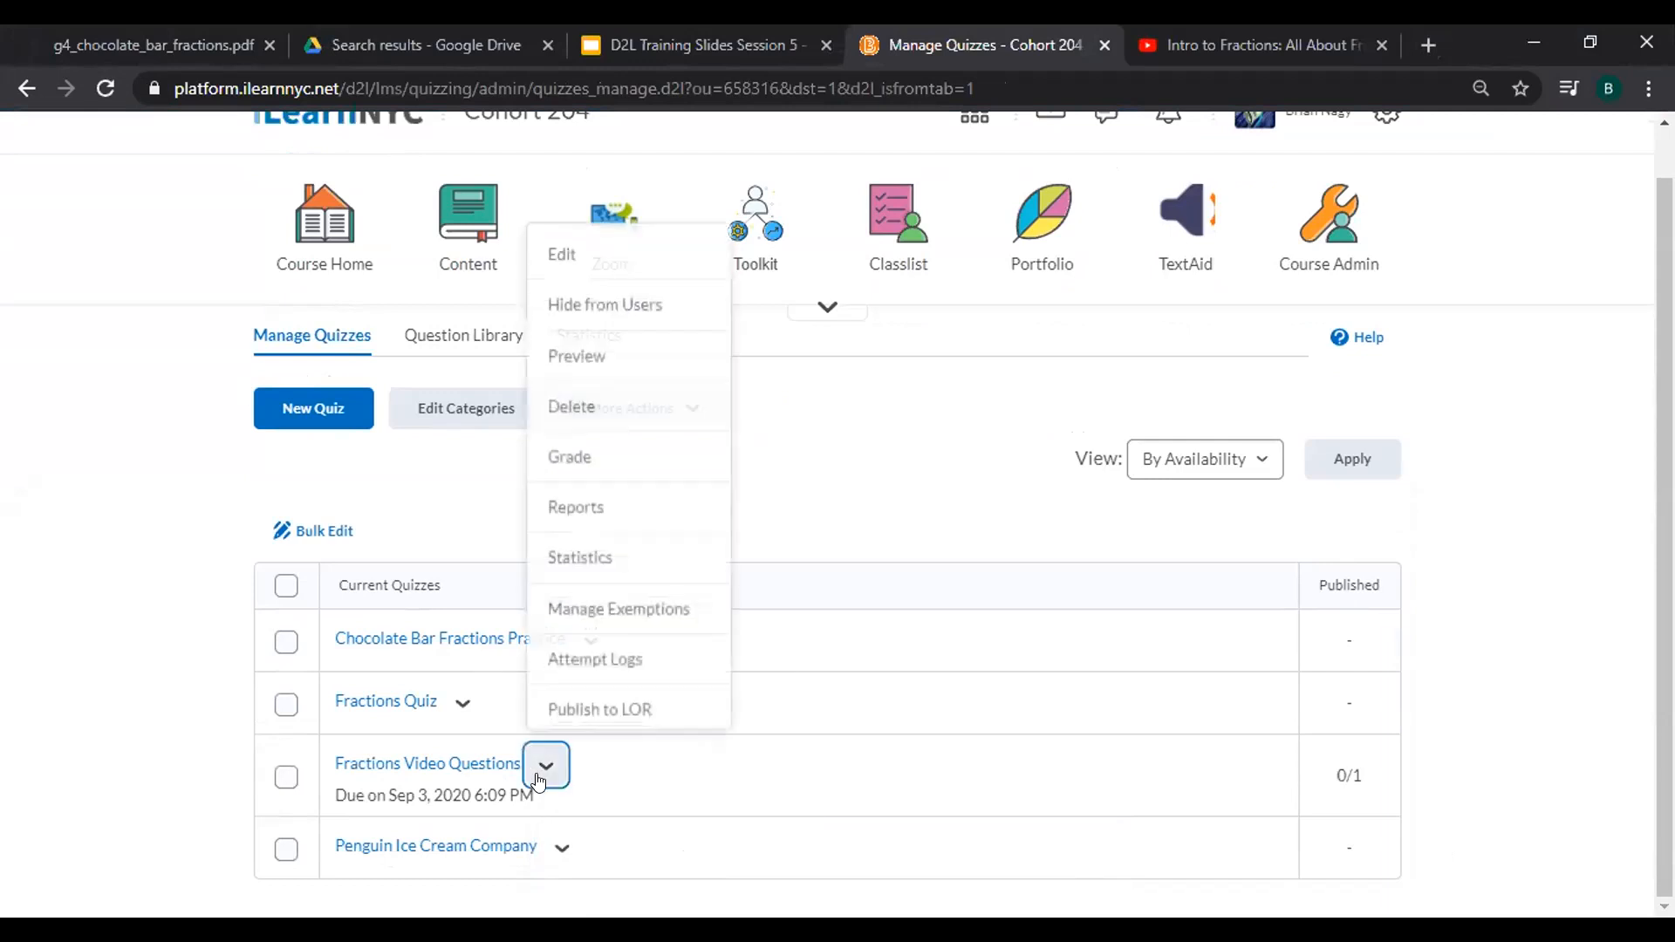
pyautogui.click(597, 446)
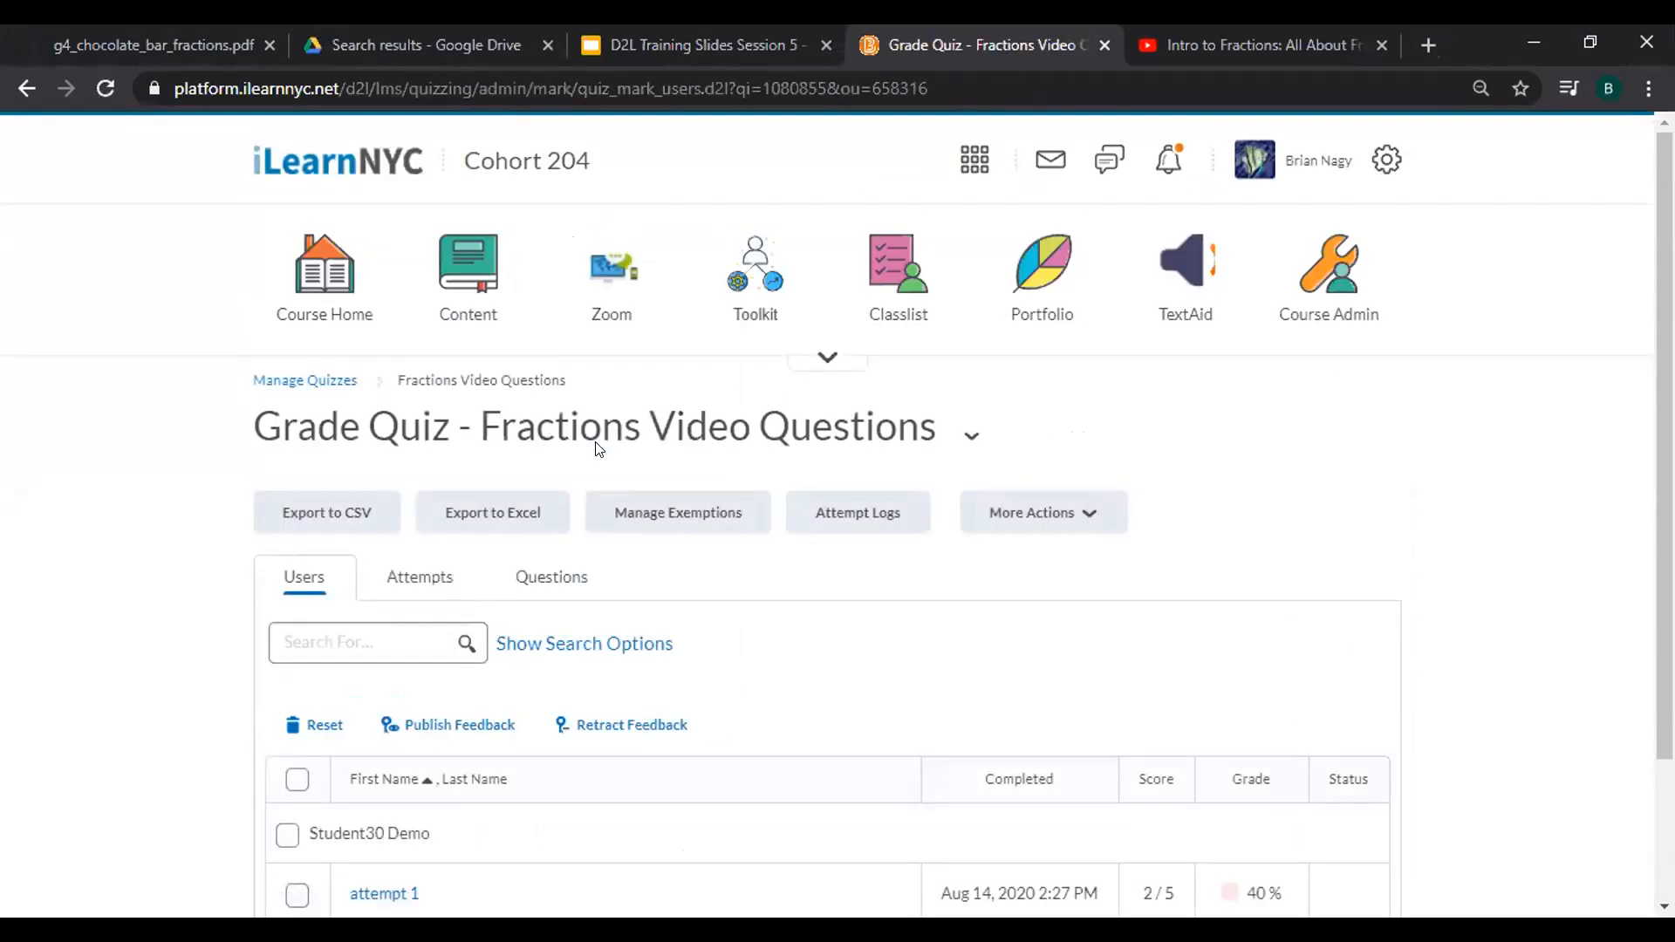
pyautogui.scroll(-2, 597, 447)
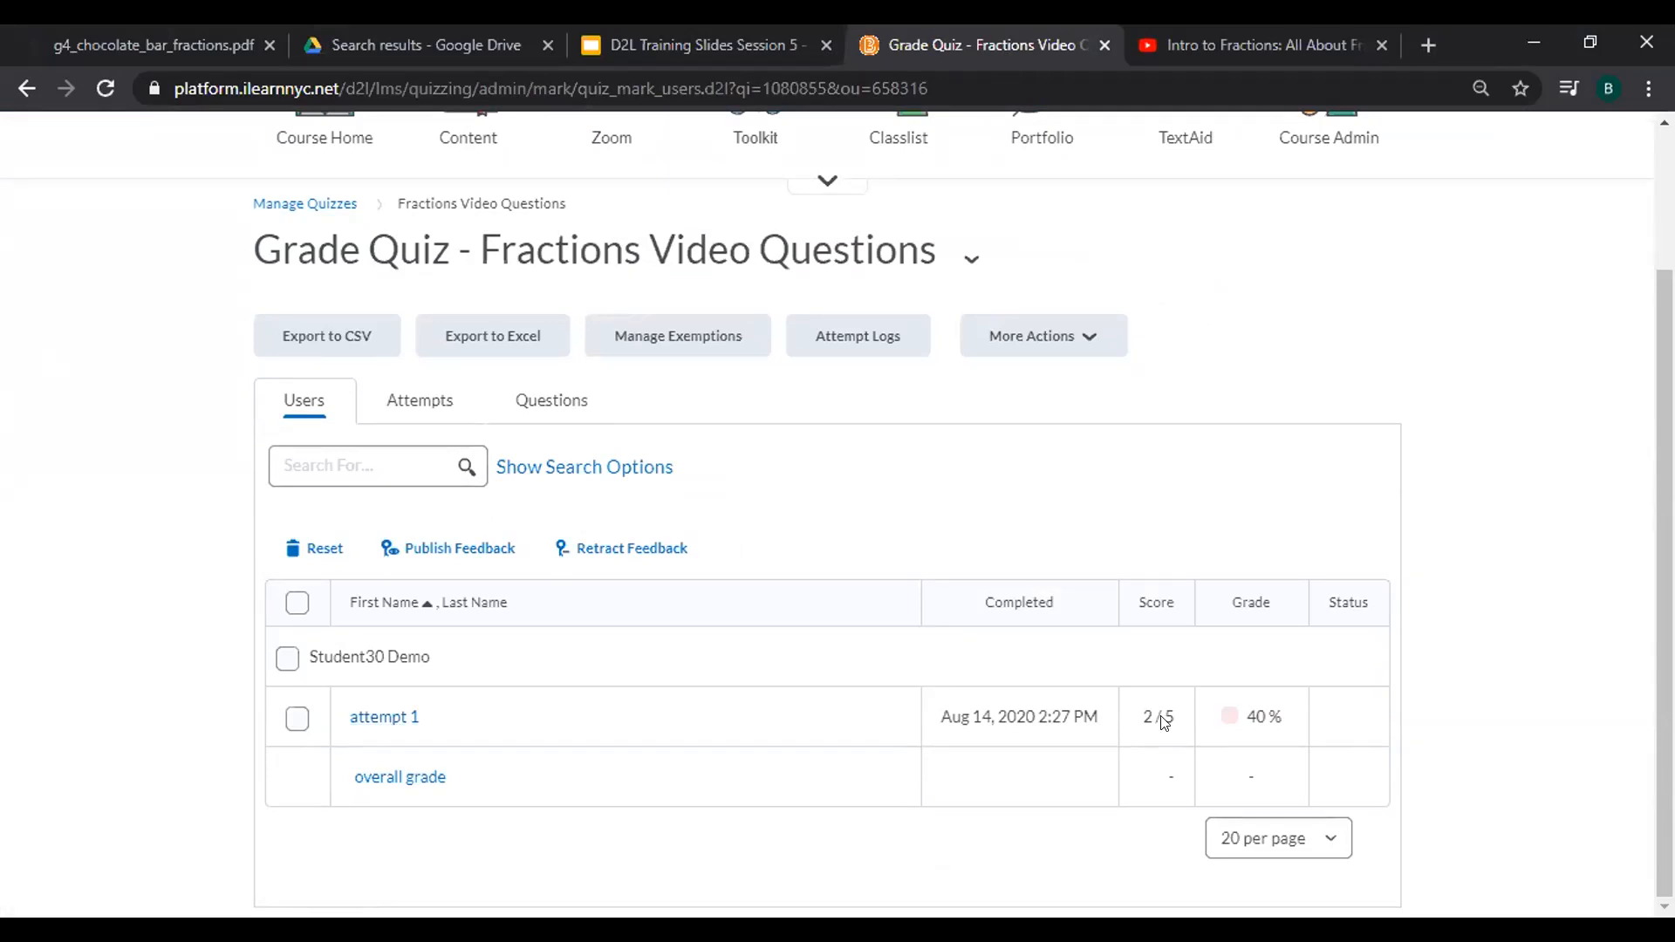
# Open the student's attempt 1 and locate Question 4 in the grading page.
pyautogui.click(382, 719)
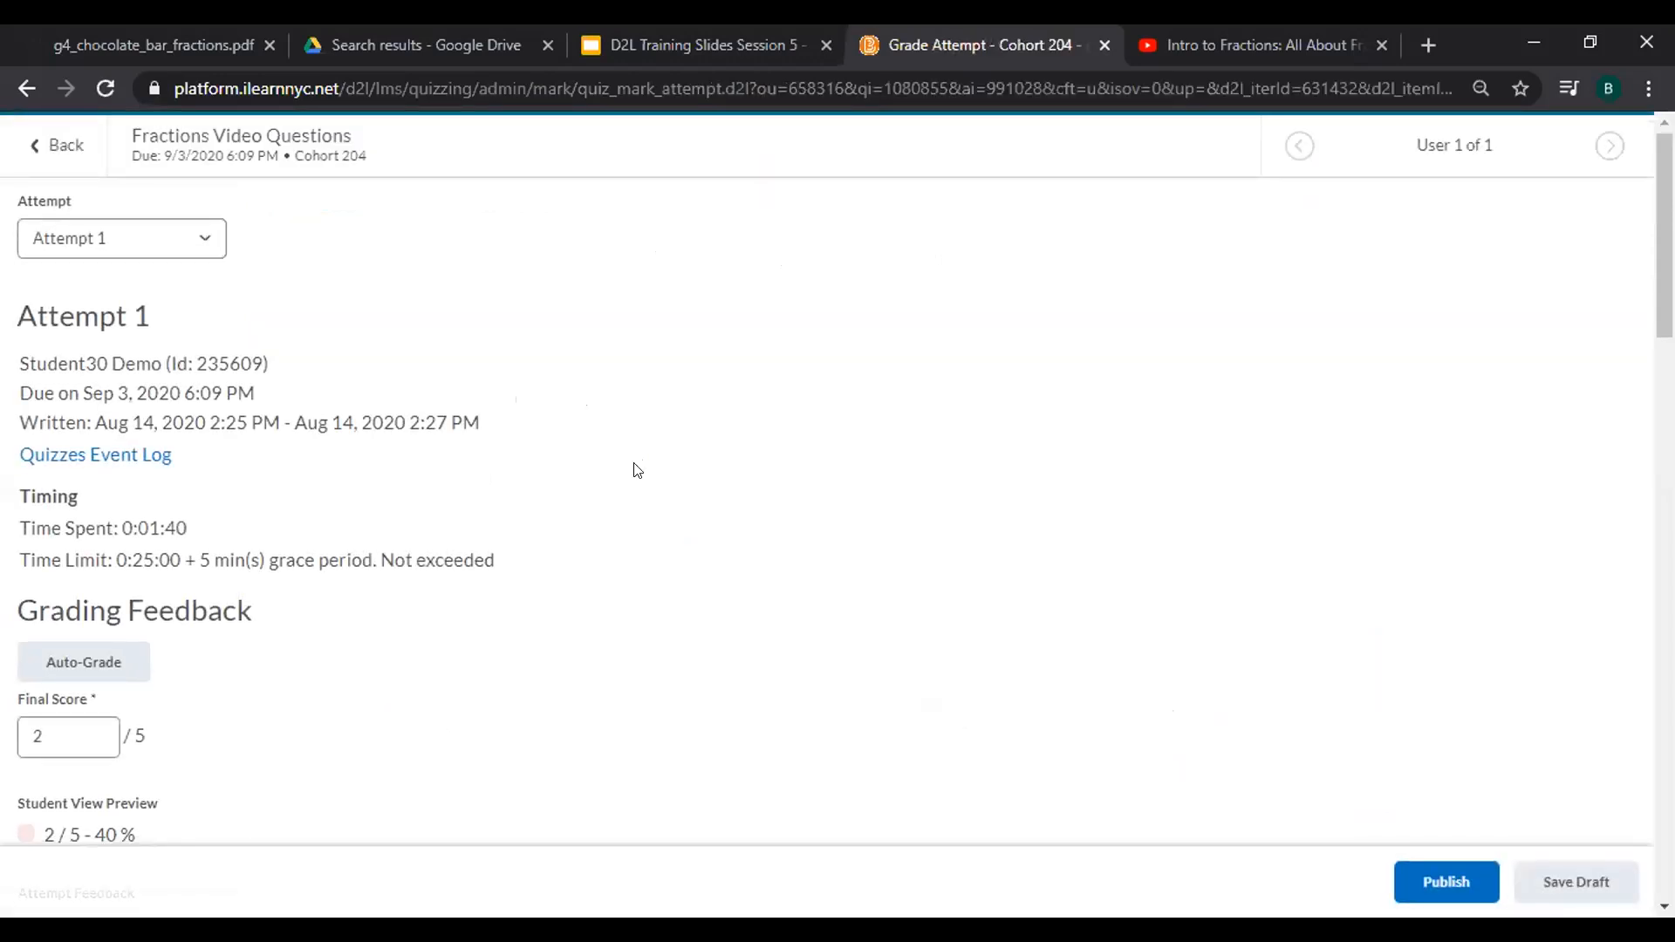
pyautogui.scroll(-2, 636, 470)
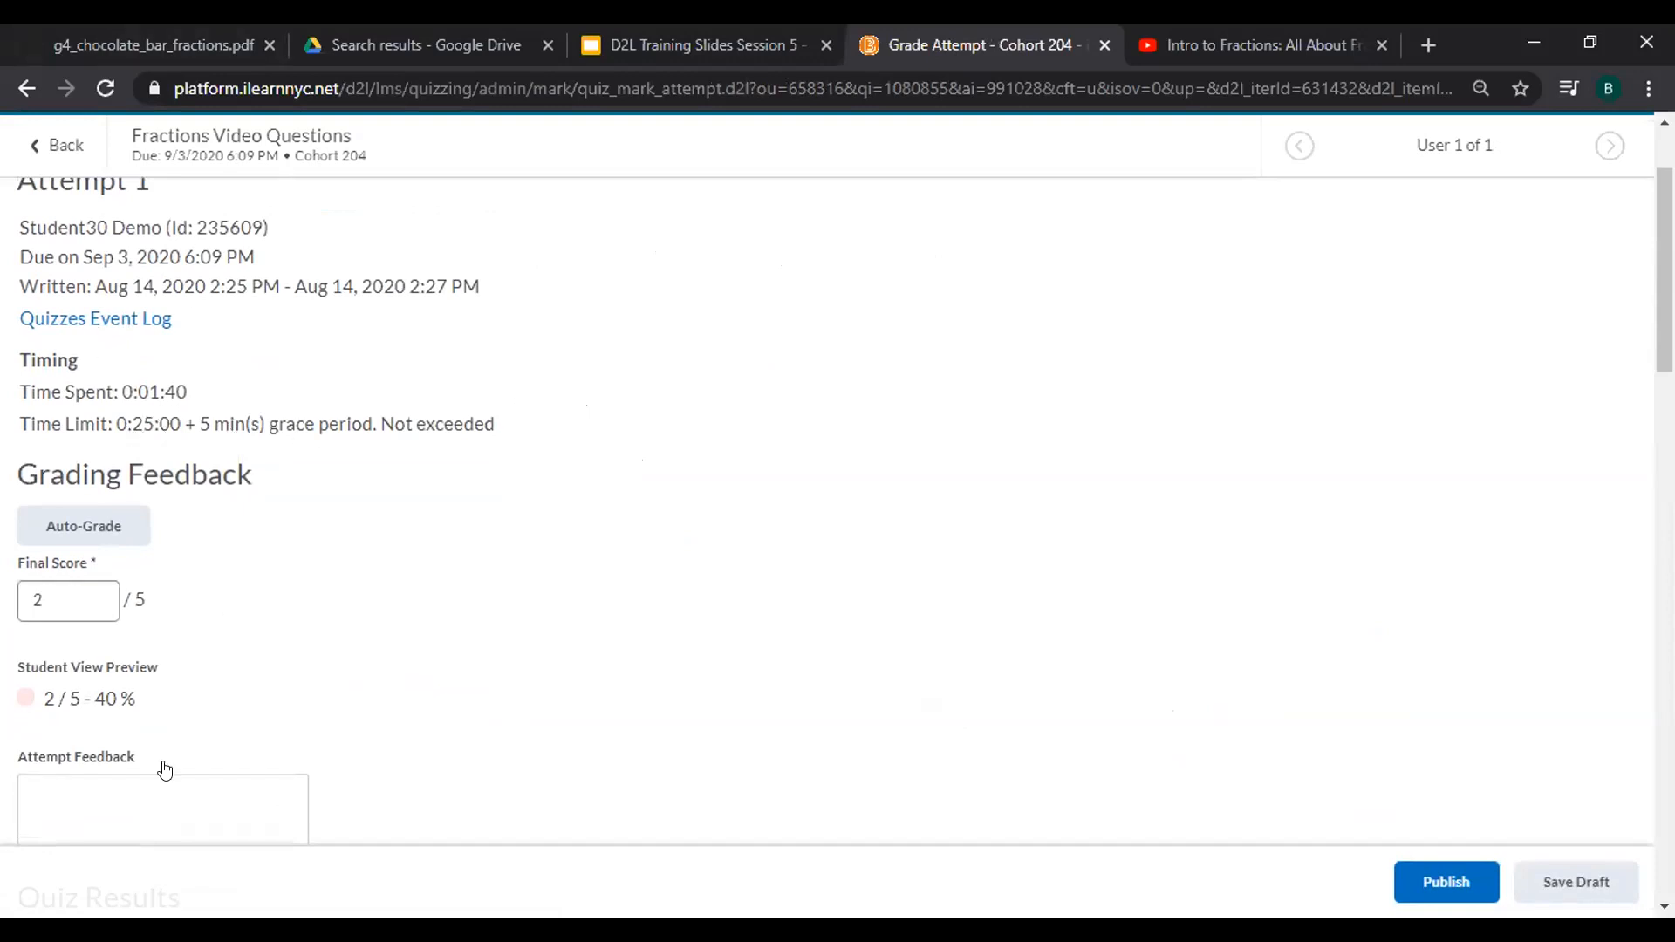
pyautogui.scroll(-3, 203, 628)
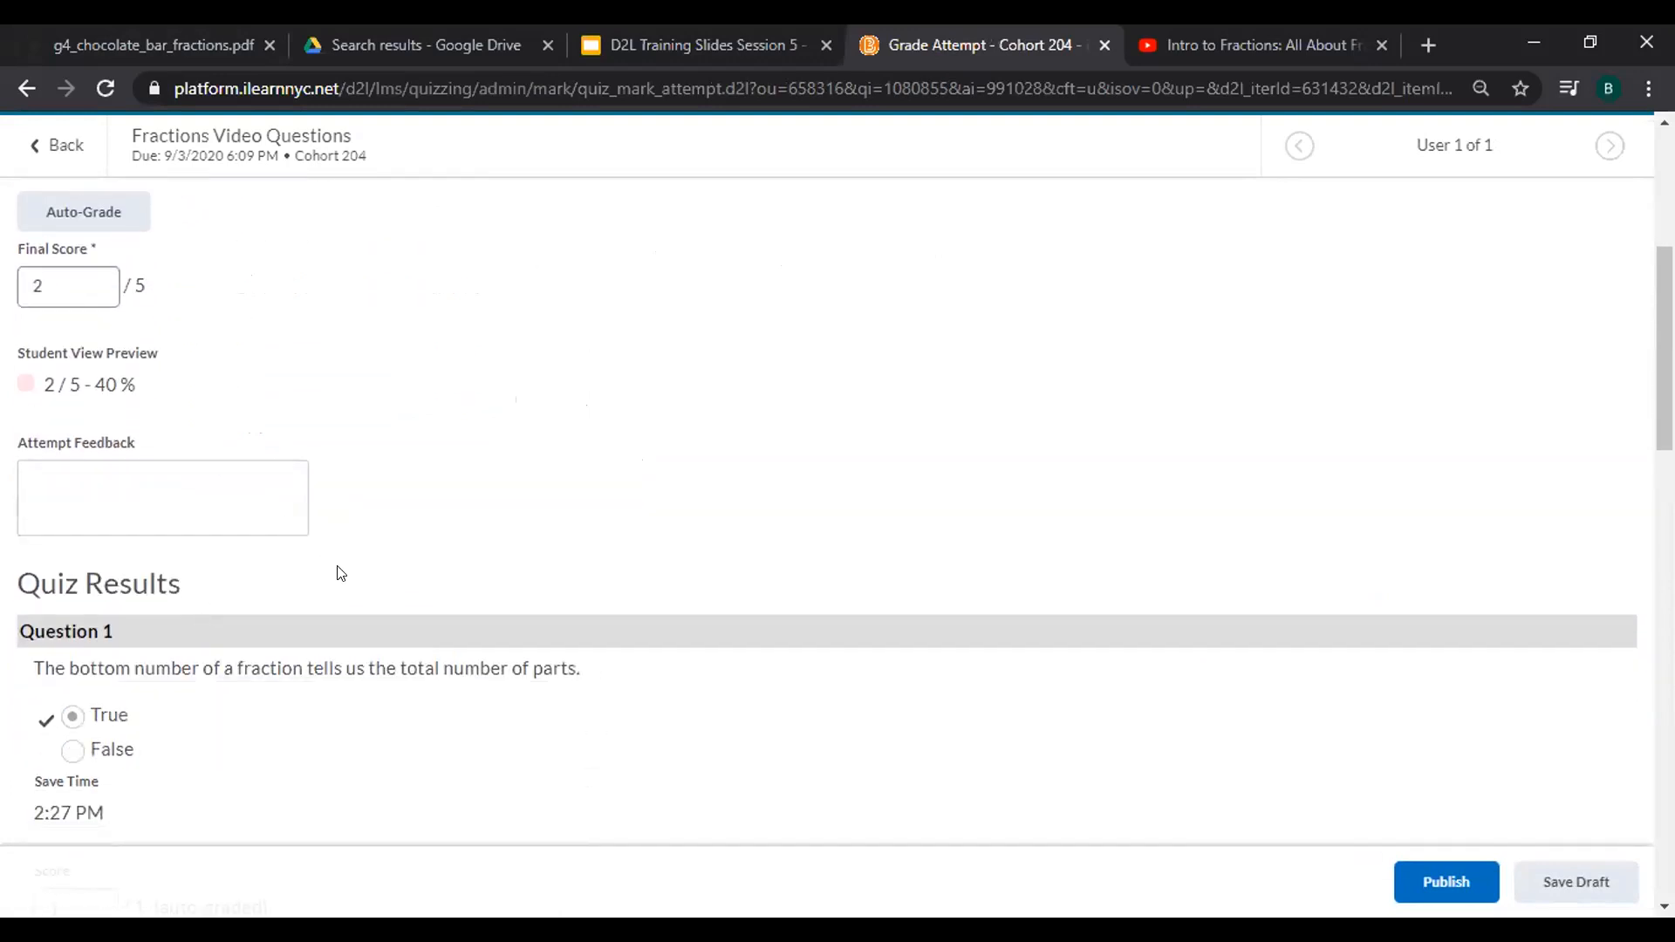
pyautogui.scroll(-2, 572, 423)
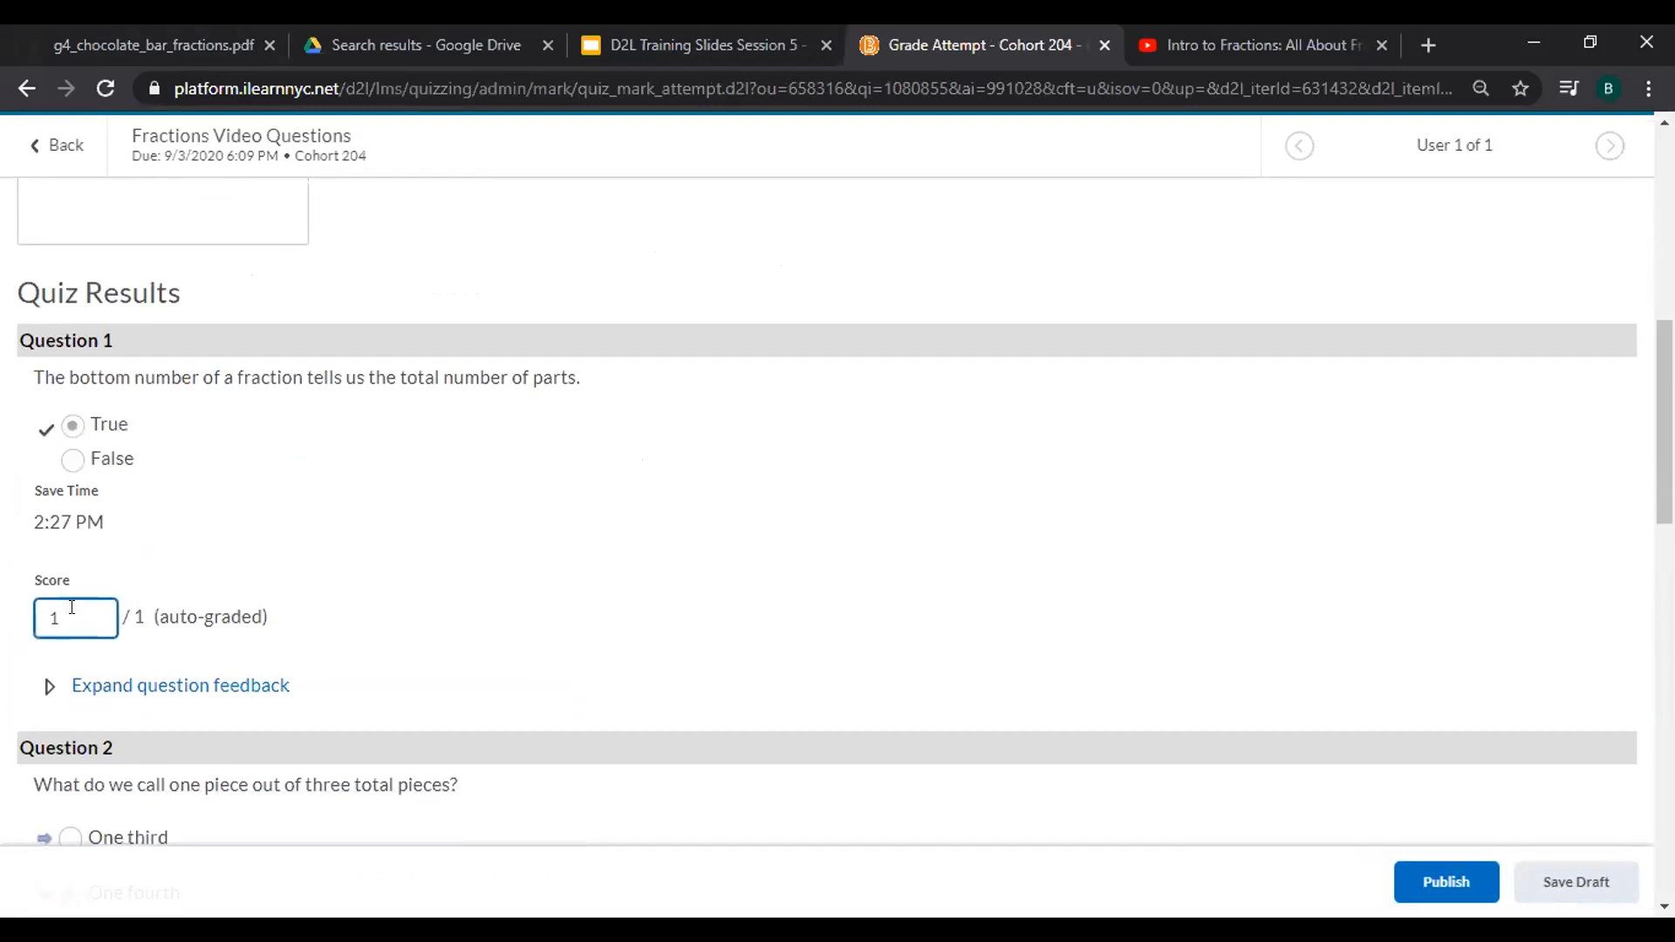
pyautogui.scroll(-5, 758, 305)
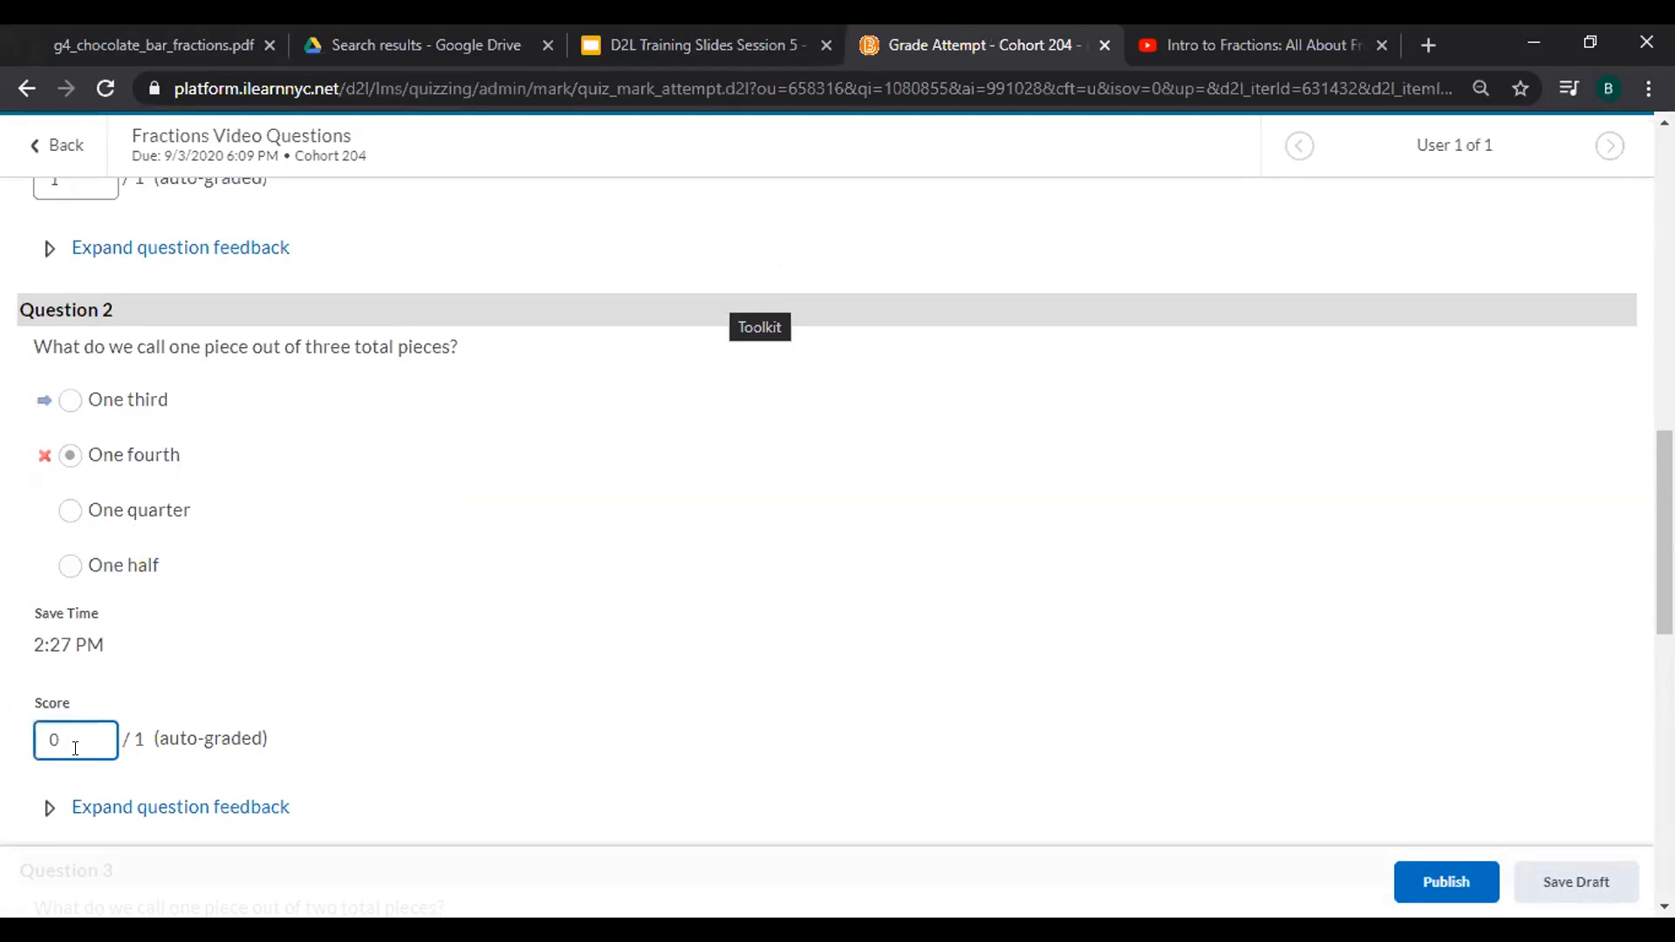
pyautogui.scroll(-9, 93, 722)
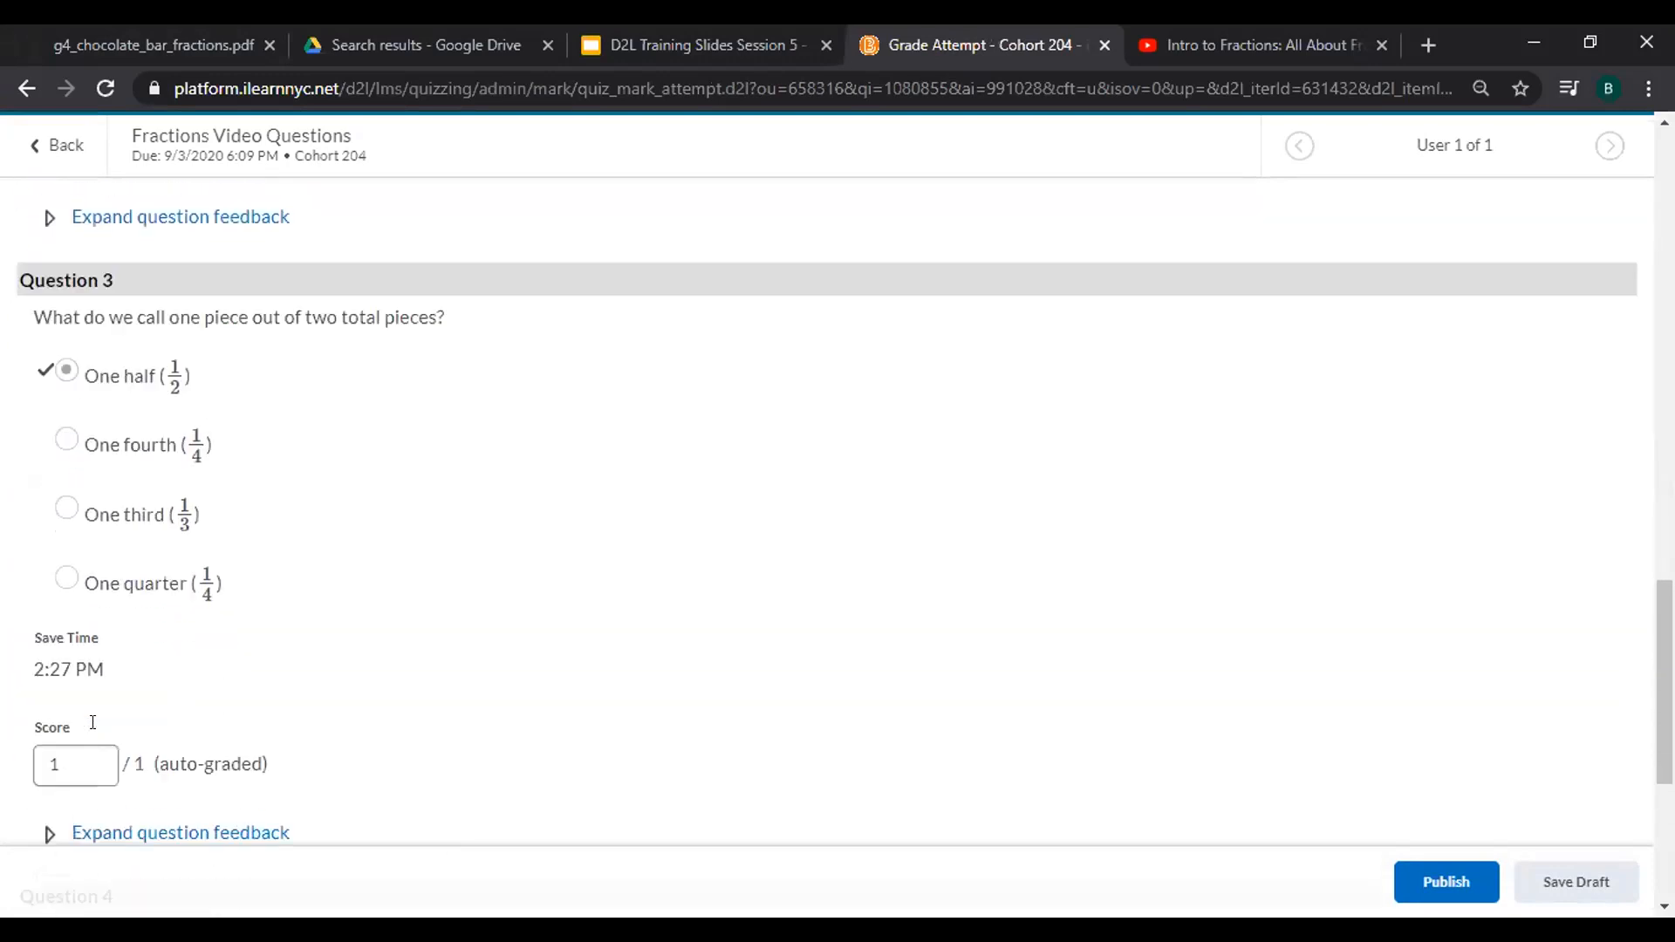
pyautogui.scroll(4, 92, 722)
pyautogui.scroll(-5, 92, 722)
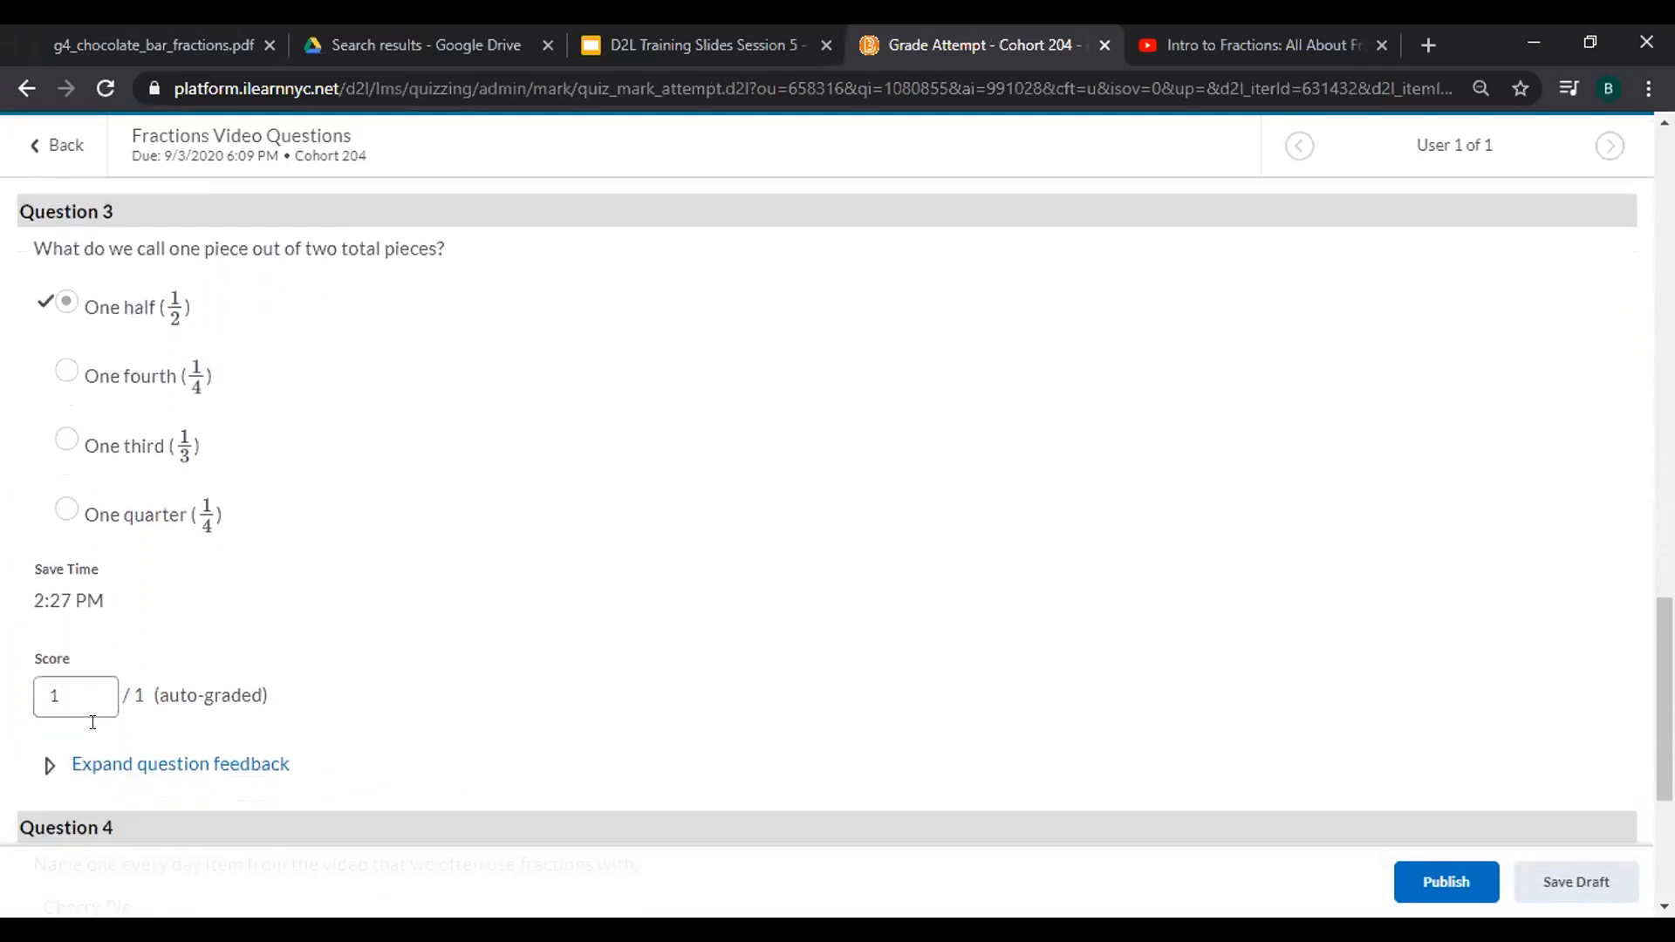
pyautogui.scroll(-2, 92, 722)
# Change Question 4's score to 2 out of 2 and expand its feedback area.
pyautogui.click(93, 719)
pyautogui.write('2')
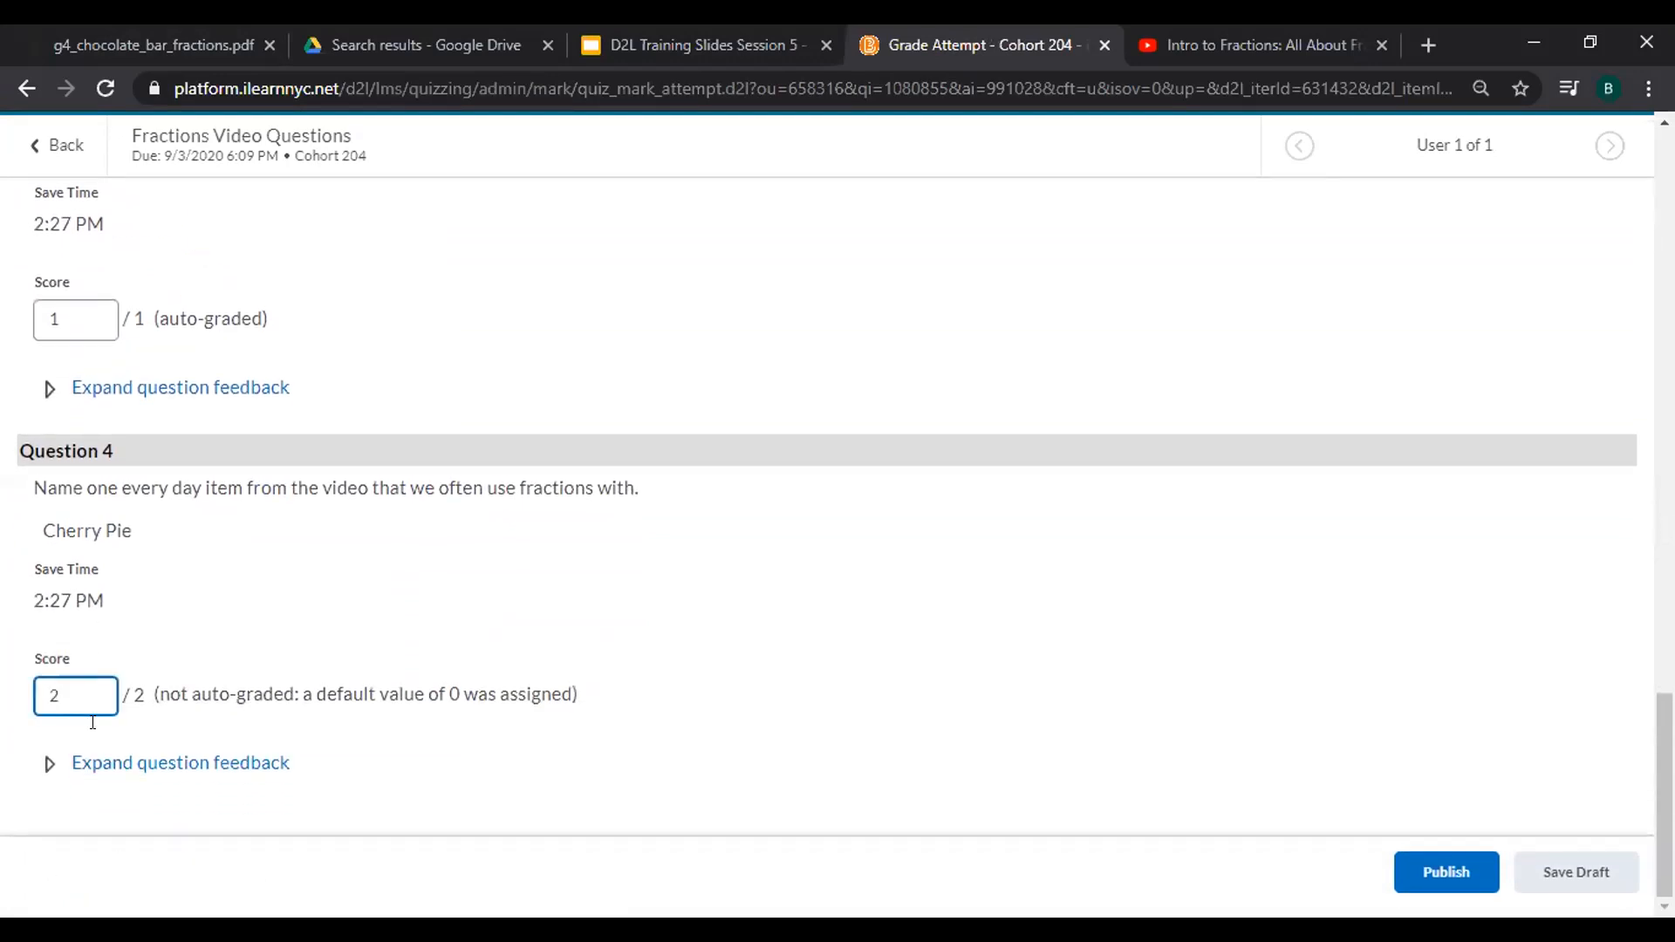
pyautogui.press('BackSpace')
pyautogui.write('1')
pyautogui.write('1.')
pyautogui.write('.5')
pyautogui.moveTo(91, 690); pyautogui.dragTo(3, 708)
pyautogui.write('2')
pyautogui.click(43, 763)
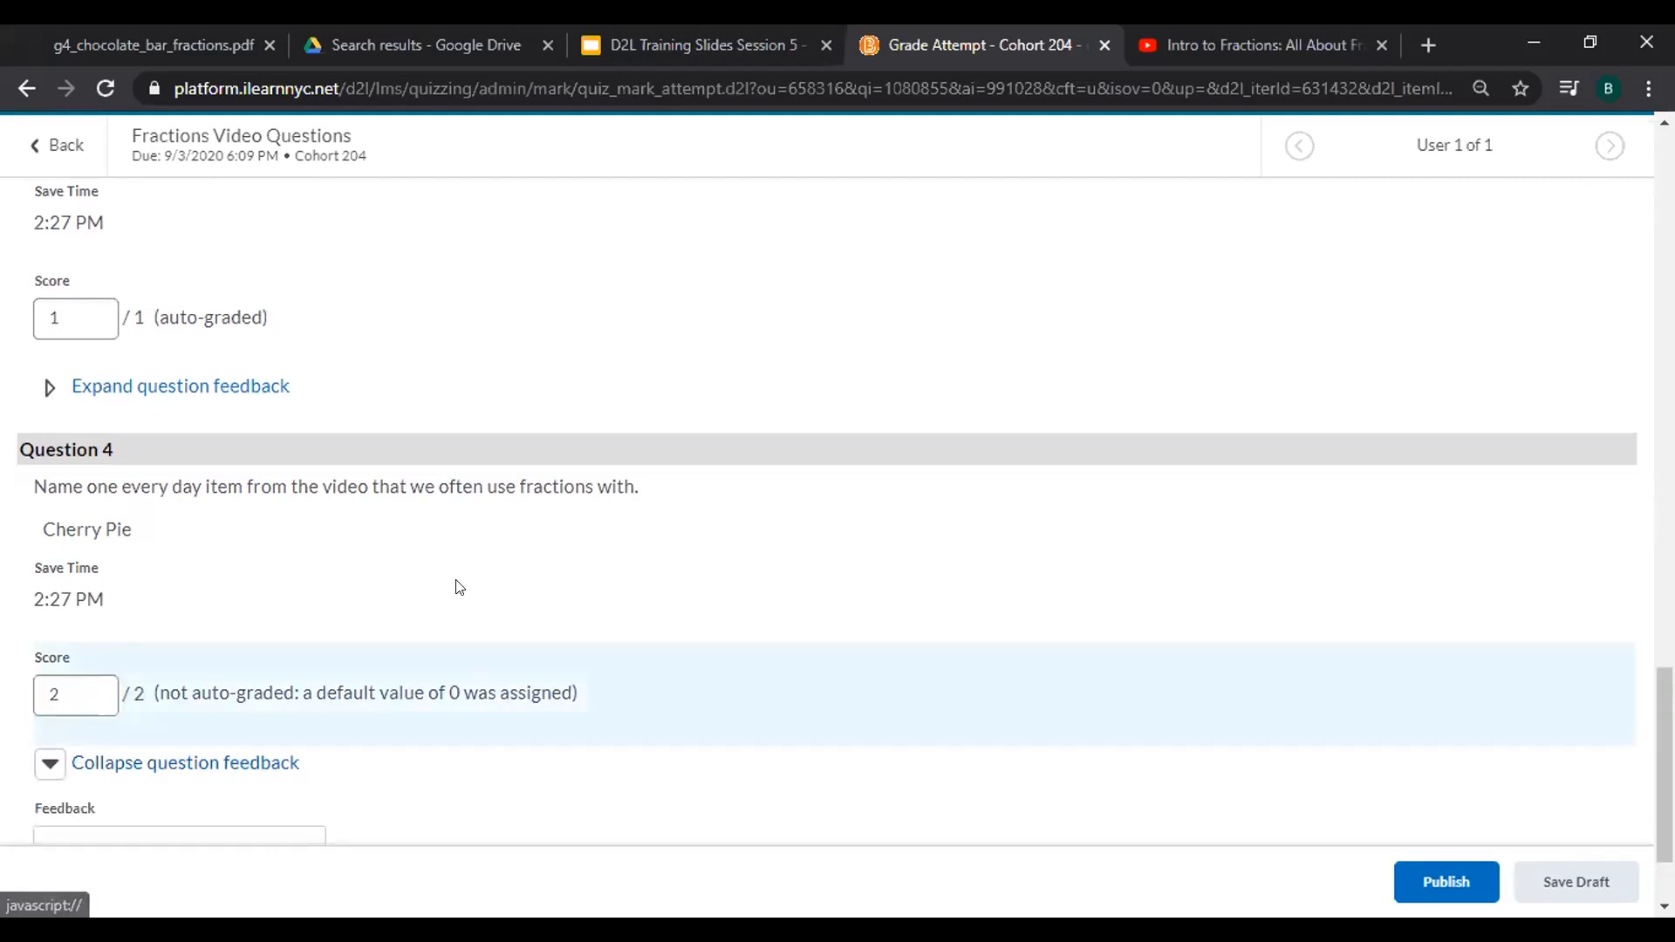
pyautogui.scroll(-2, 855, 336)
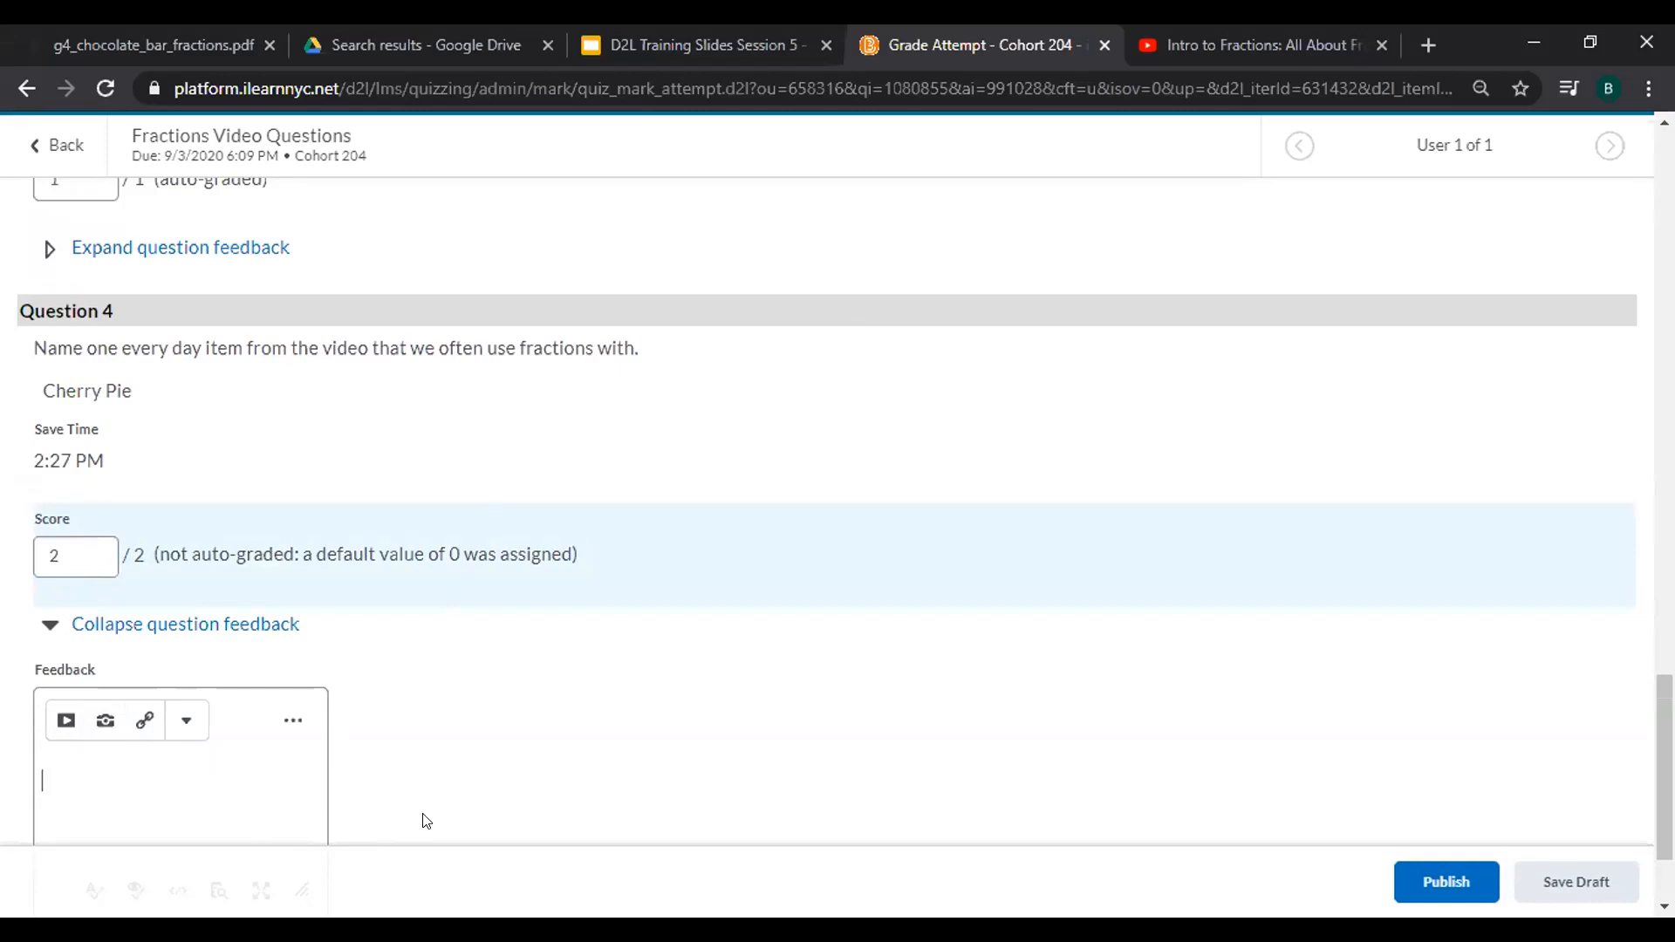
pyautogui.scroll(15, 425, 819)
pyautogui.scroll(10, 425, 820)
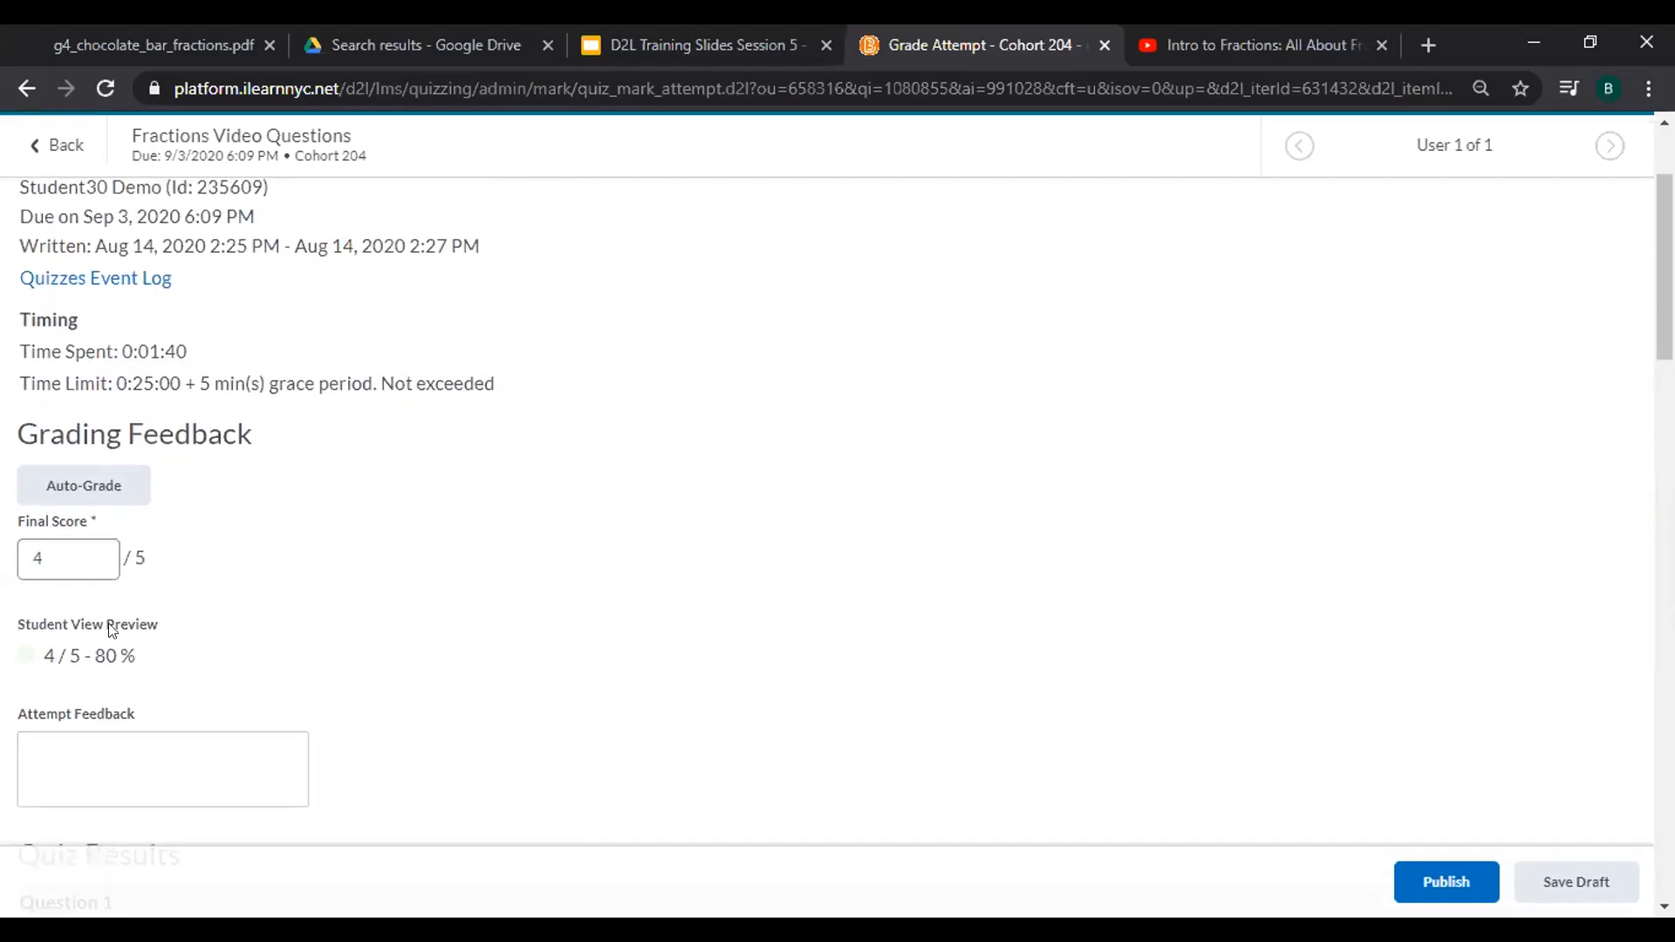
# Publish the grade with feedback "Why don't you rewatch the video and try again for full credit. You're so close!".
pyautogui.click(129, 764)
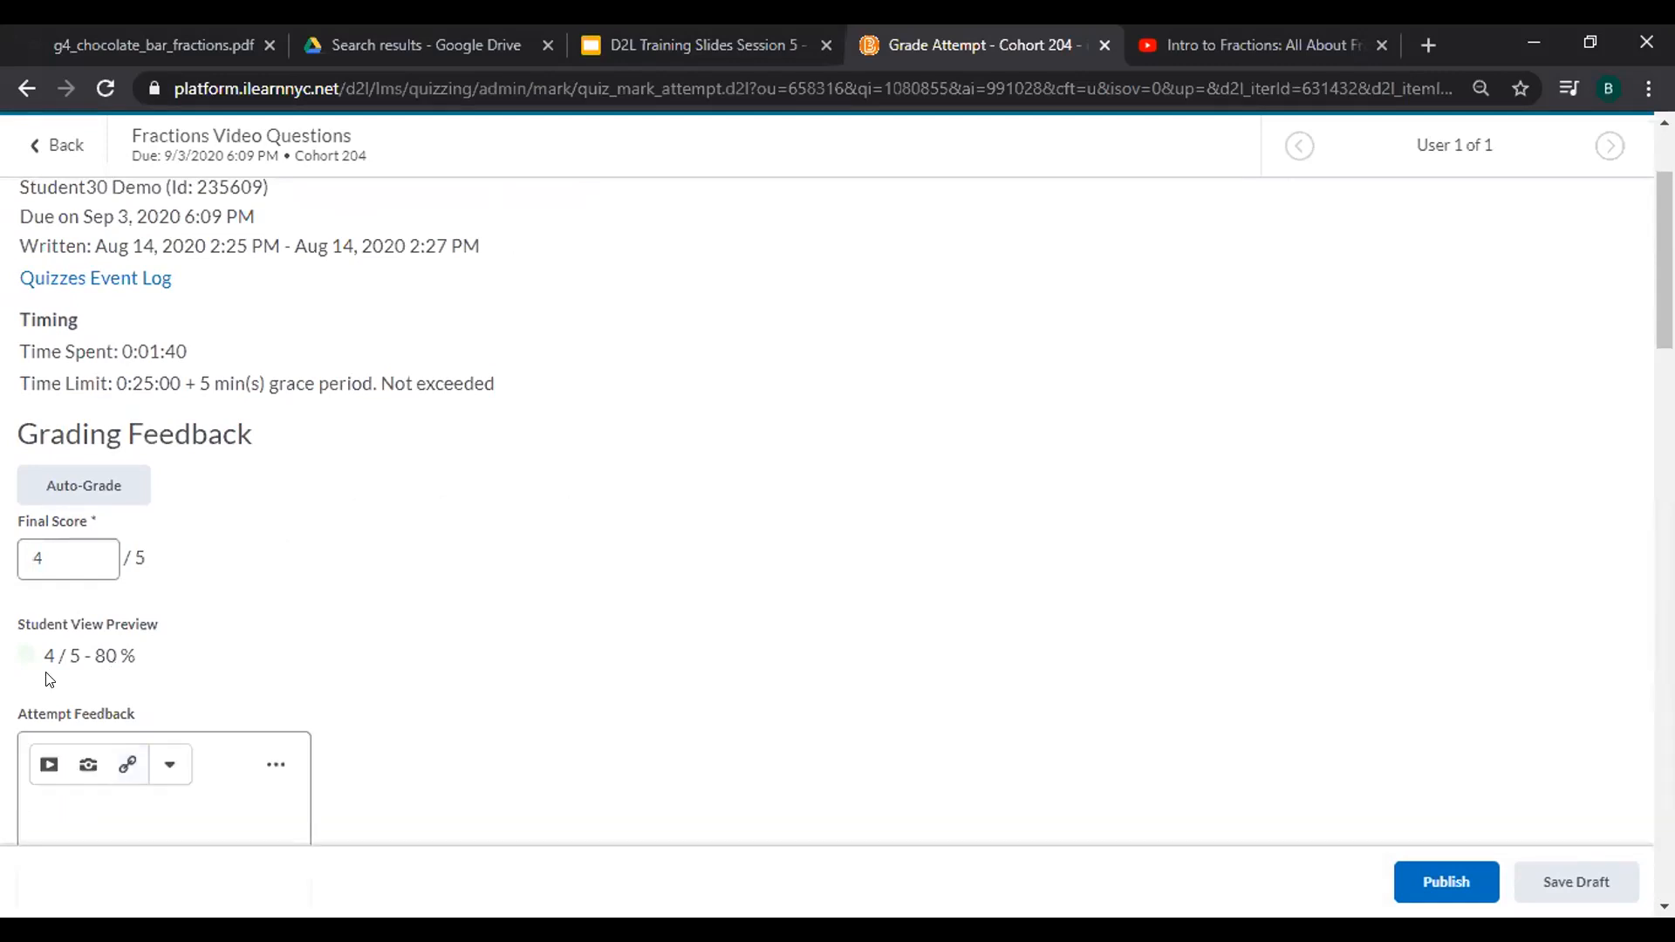
pyautogui.write("Why don't you rewatch the vide")
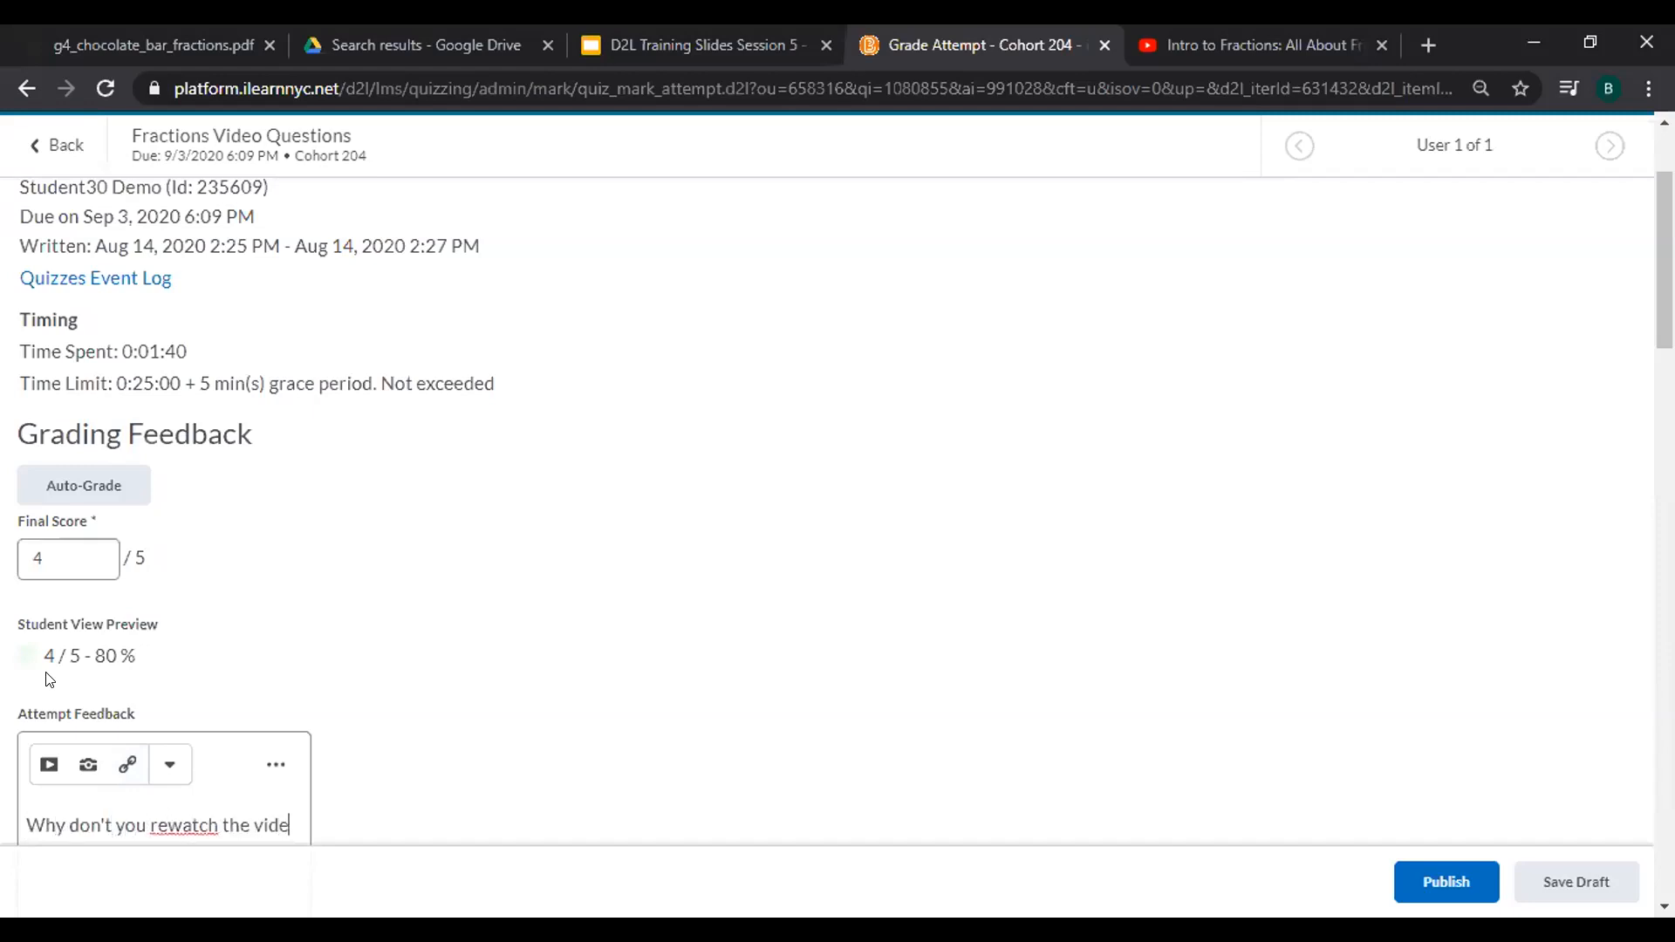
pyautogui.write("o and try again for full credit. You're so clo")
pyautogui.scroll(-4, 47, 680)
pyautogui.write('se!')
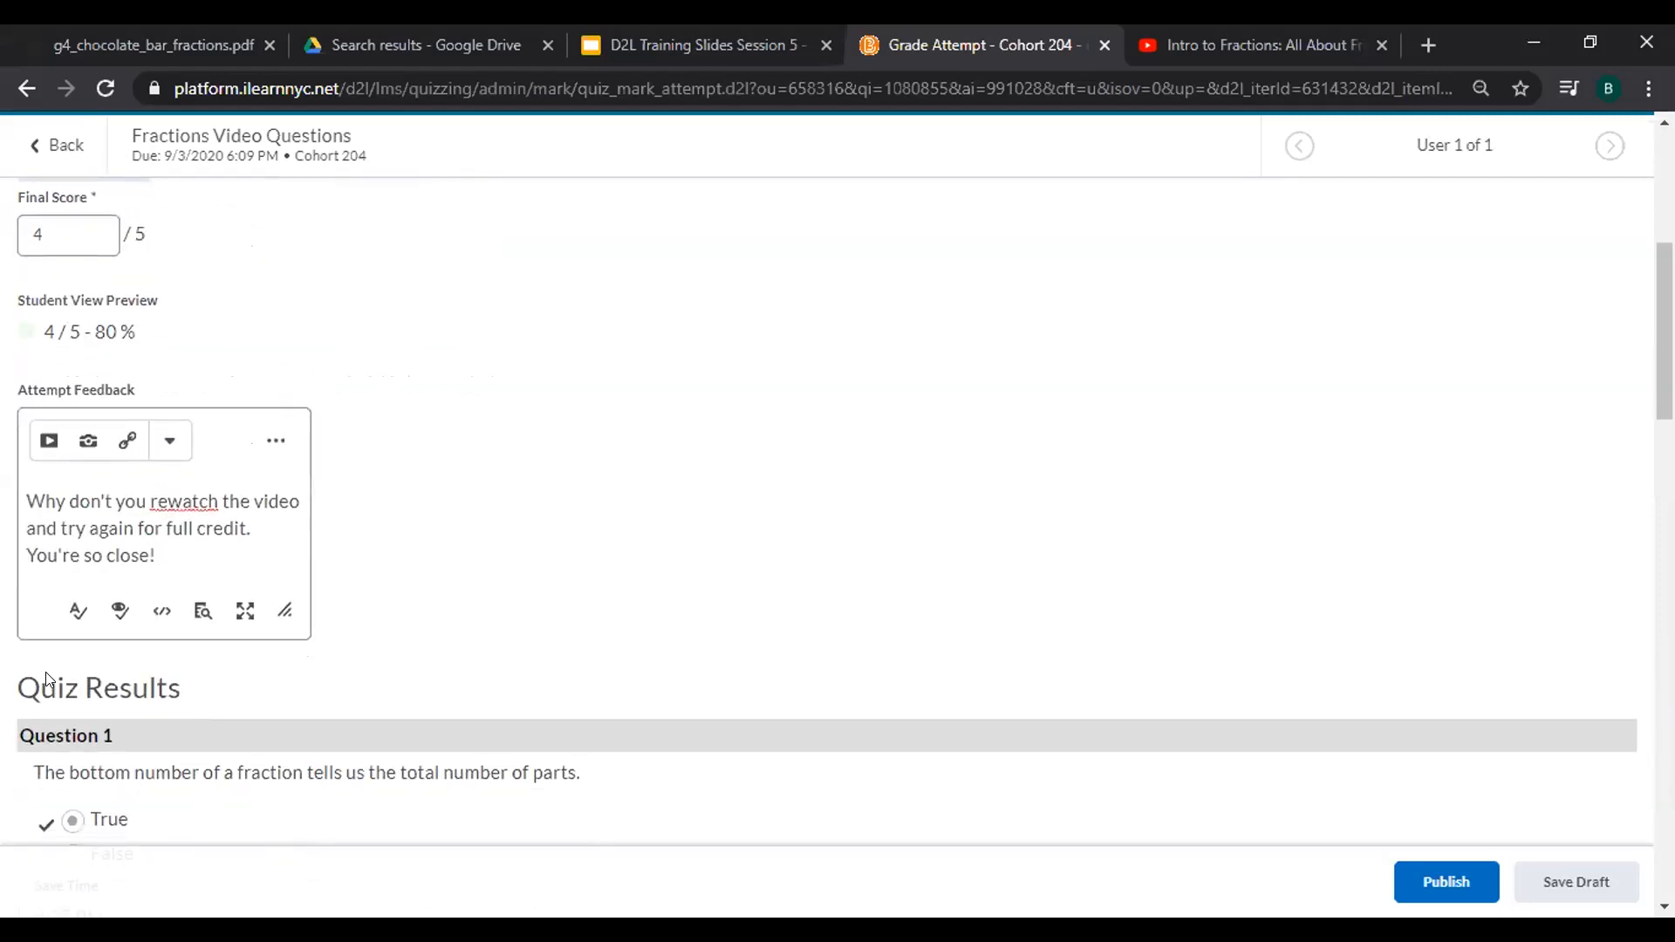
pyautogui.click(1446, 882)
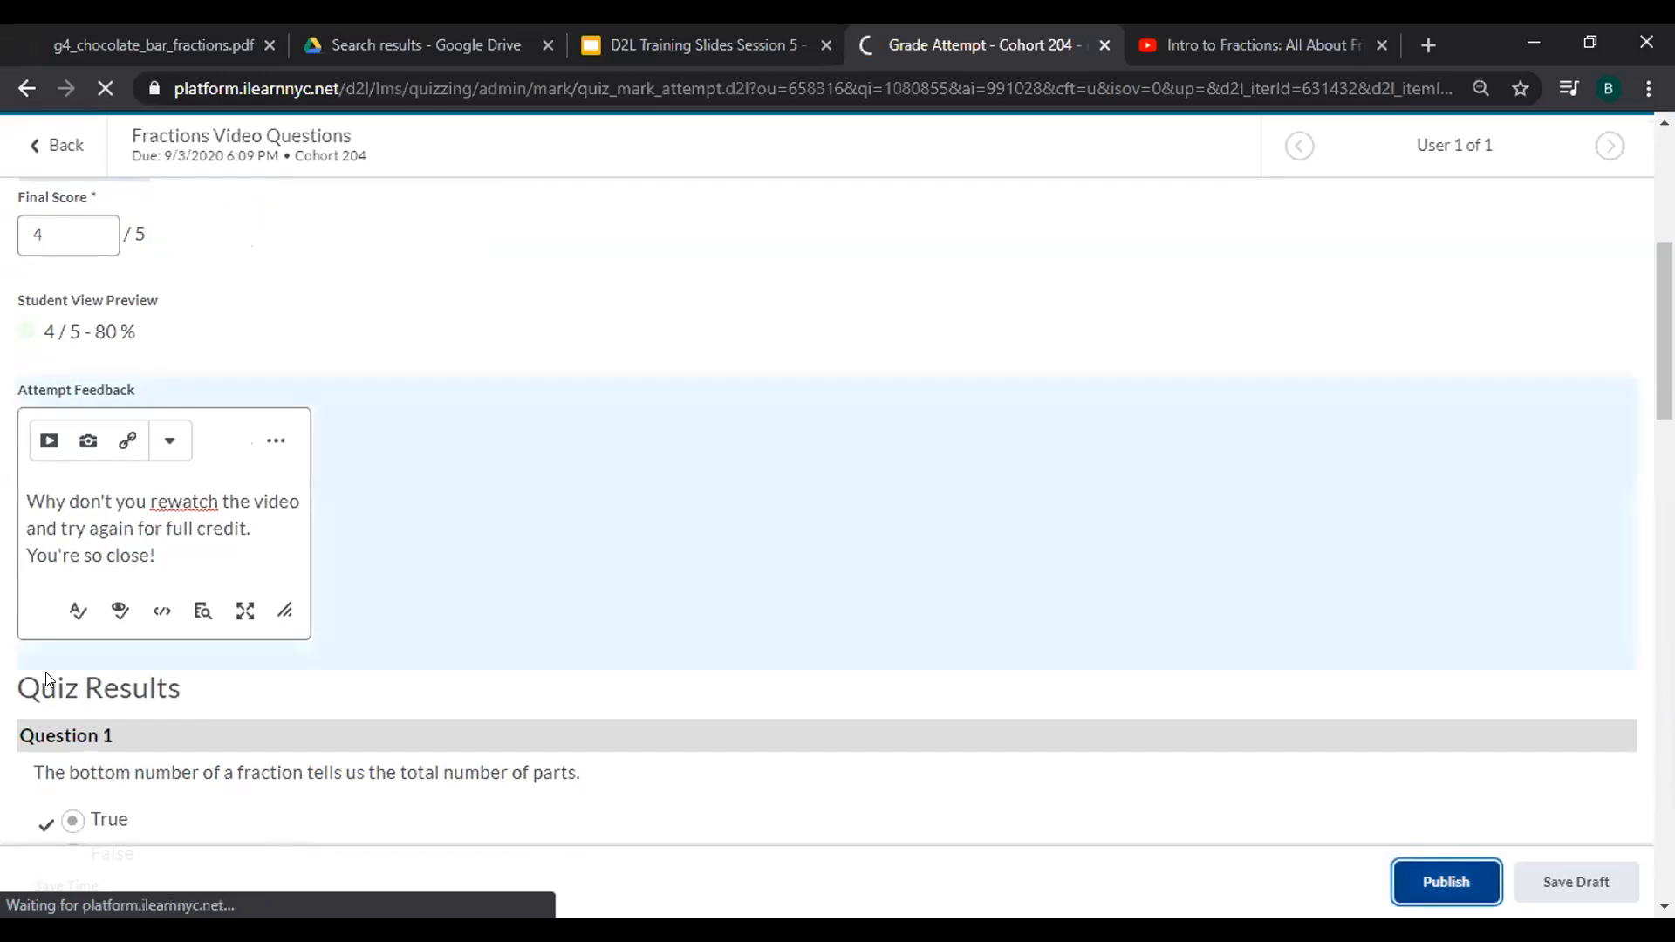
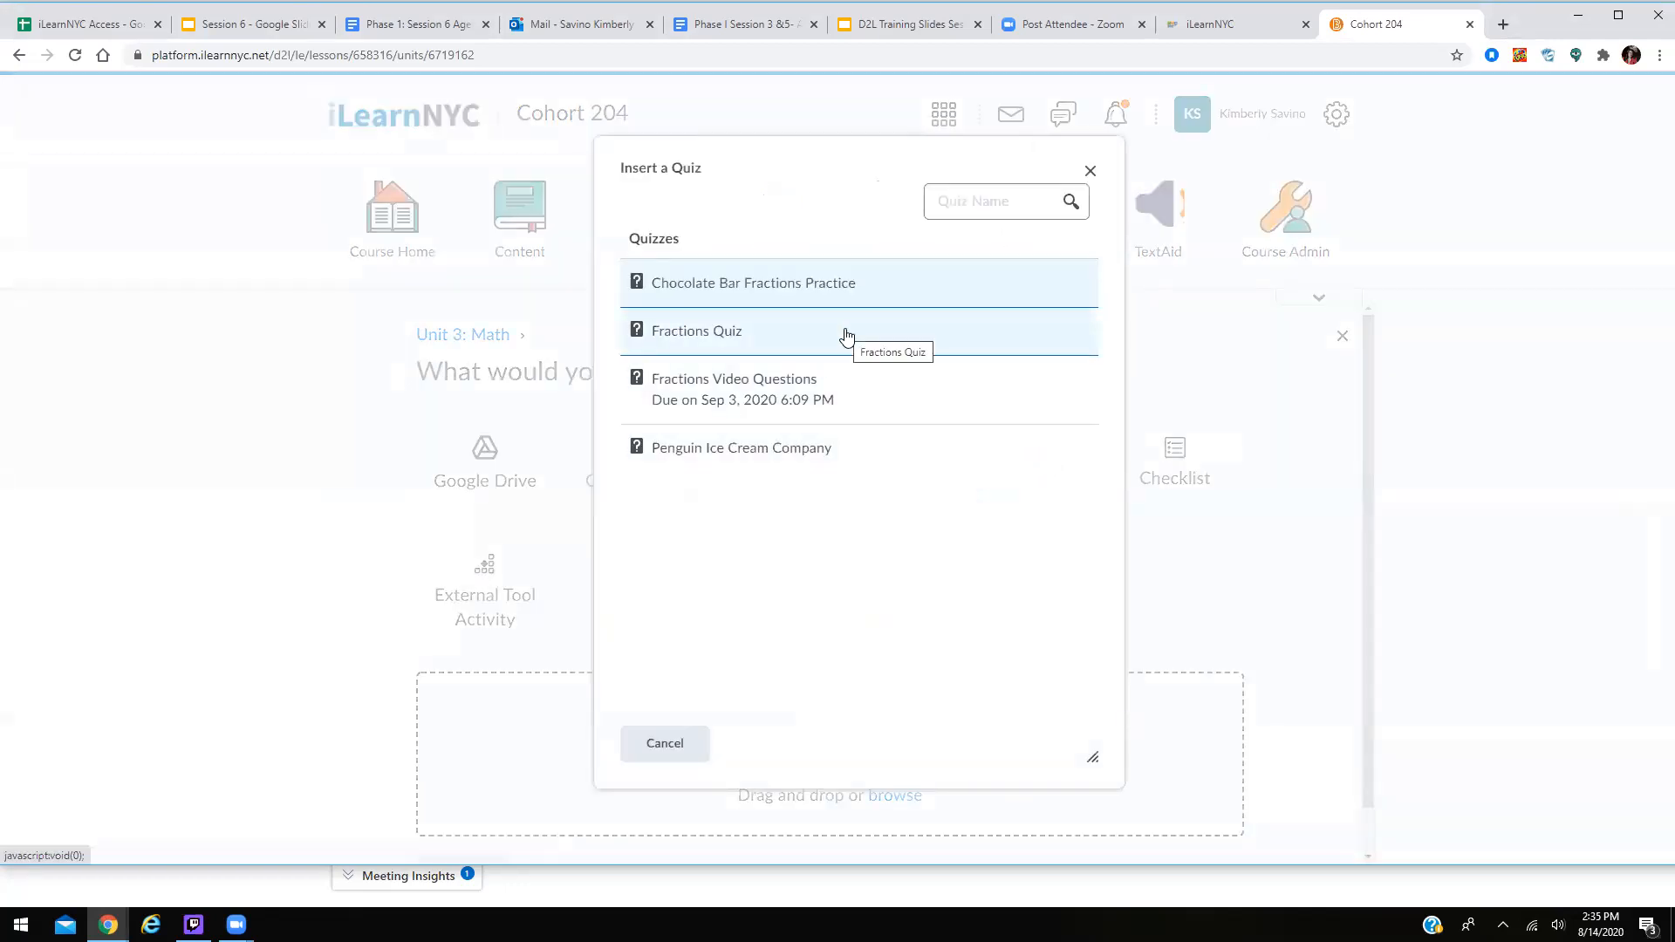
# Insert the Fractions Quiz into Unit 3: Math and switch it from Hidden to Visible.
pyautogui.click(735, 337)
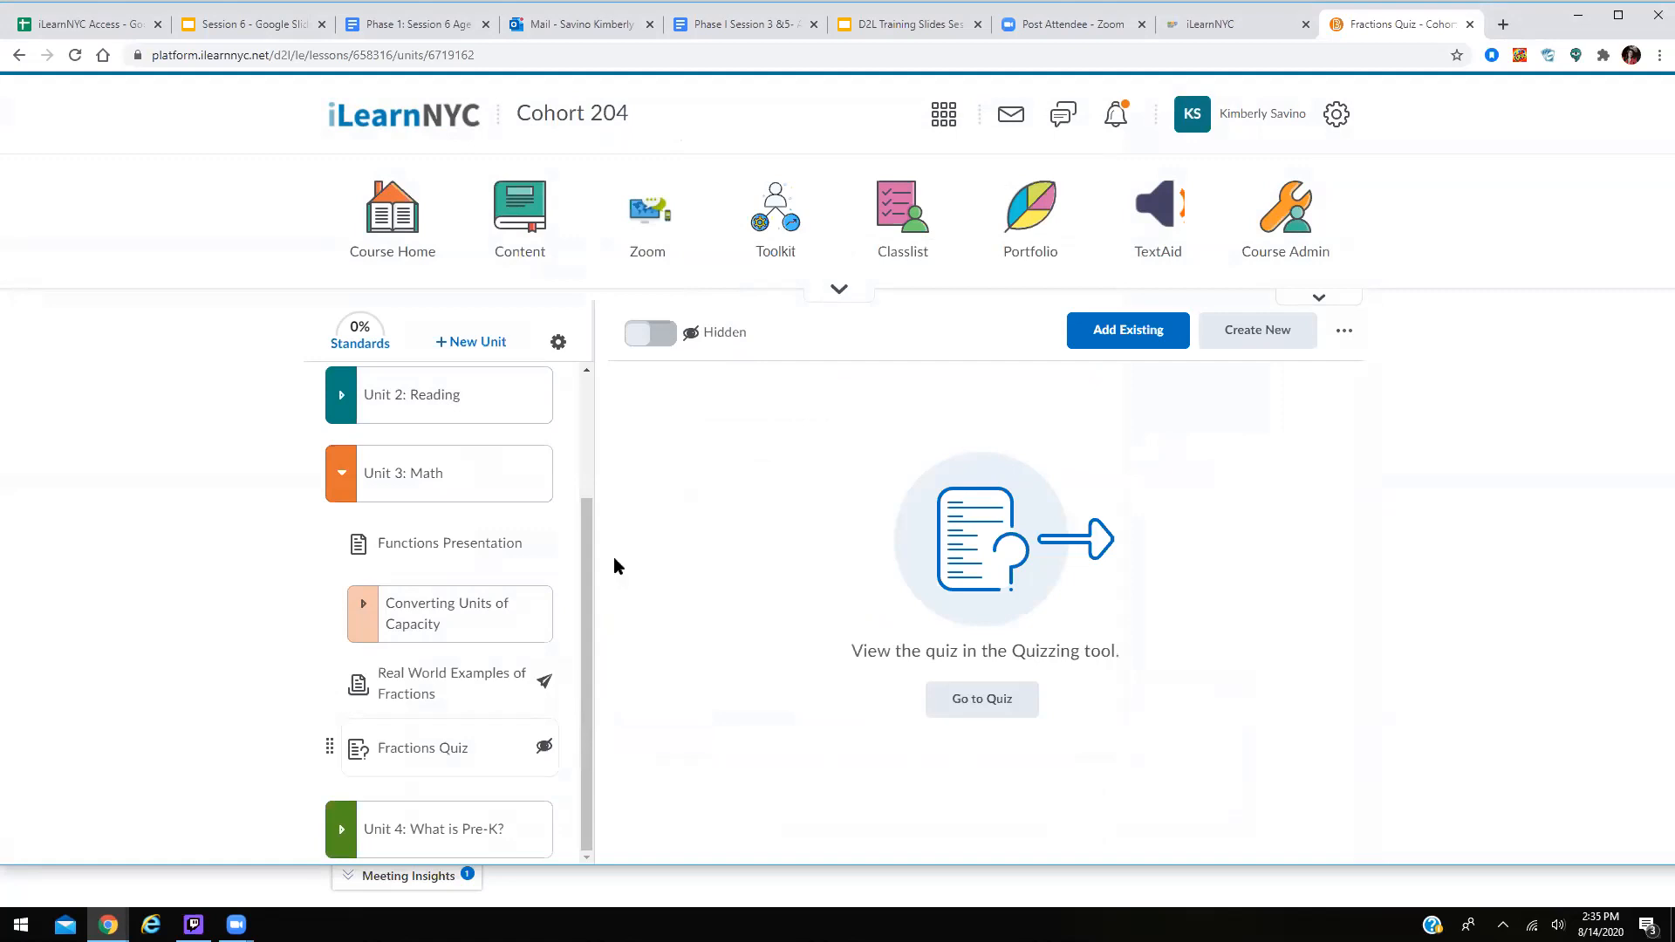
pyautogui.click(659, 334)
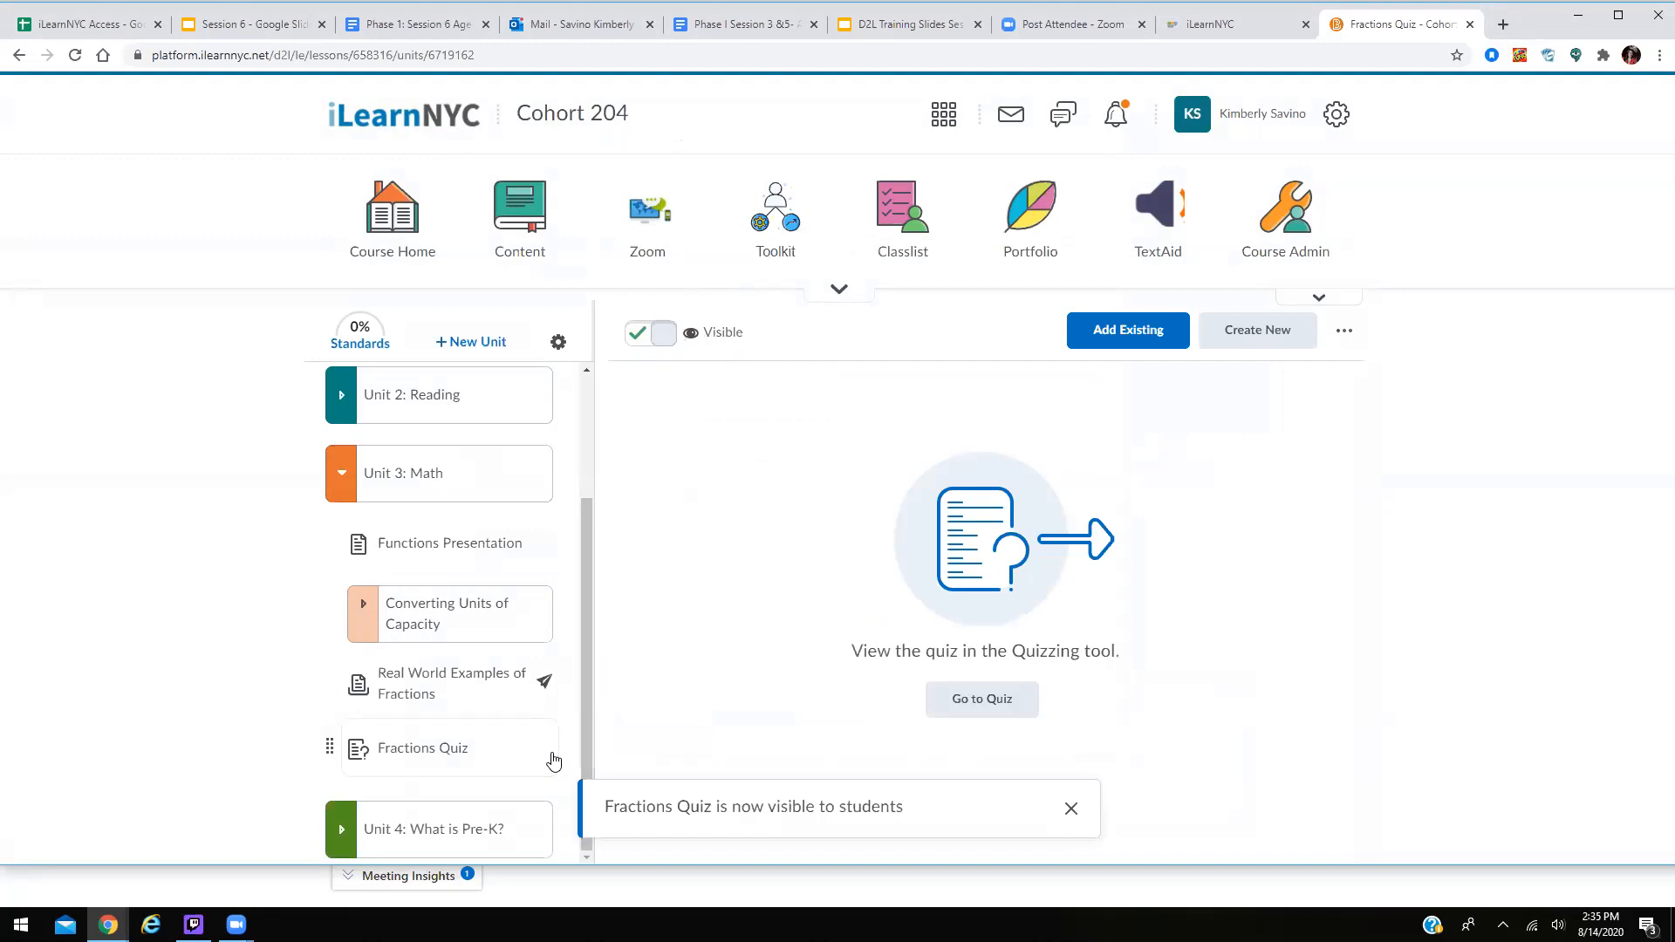
# Collapse the Unit 3: Math card so only the unit list shows.
pyautogui.click(336, 477)
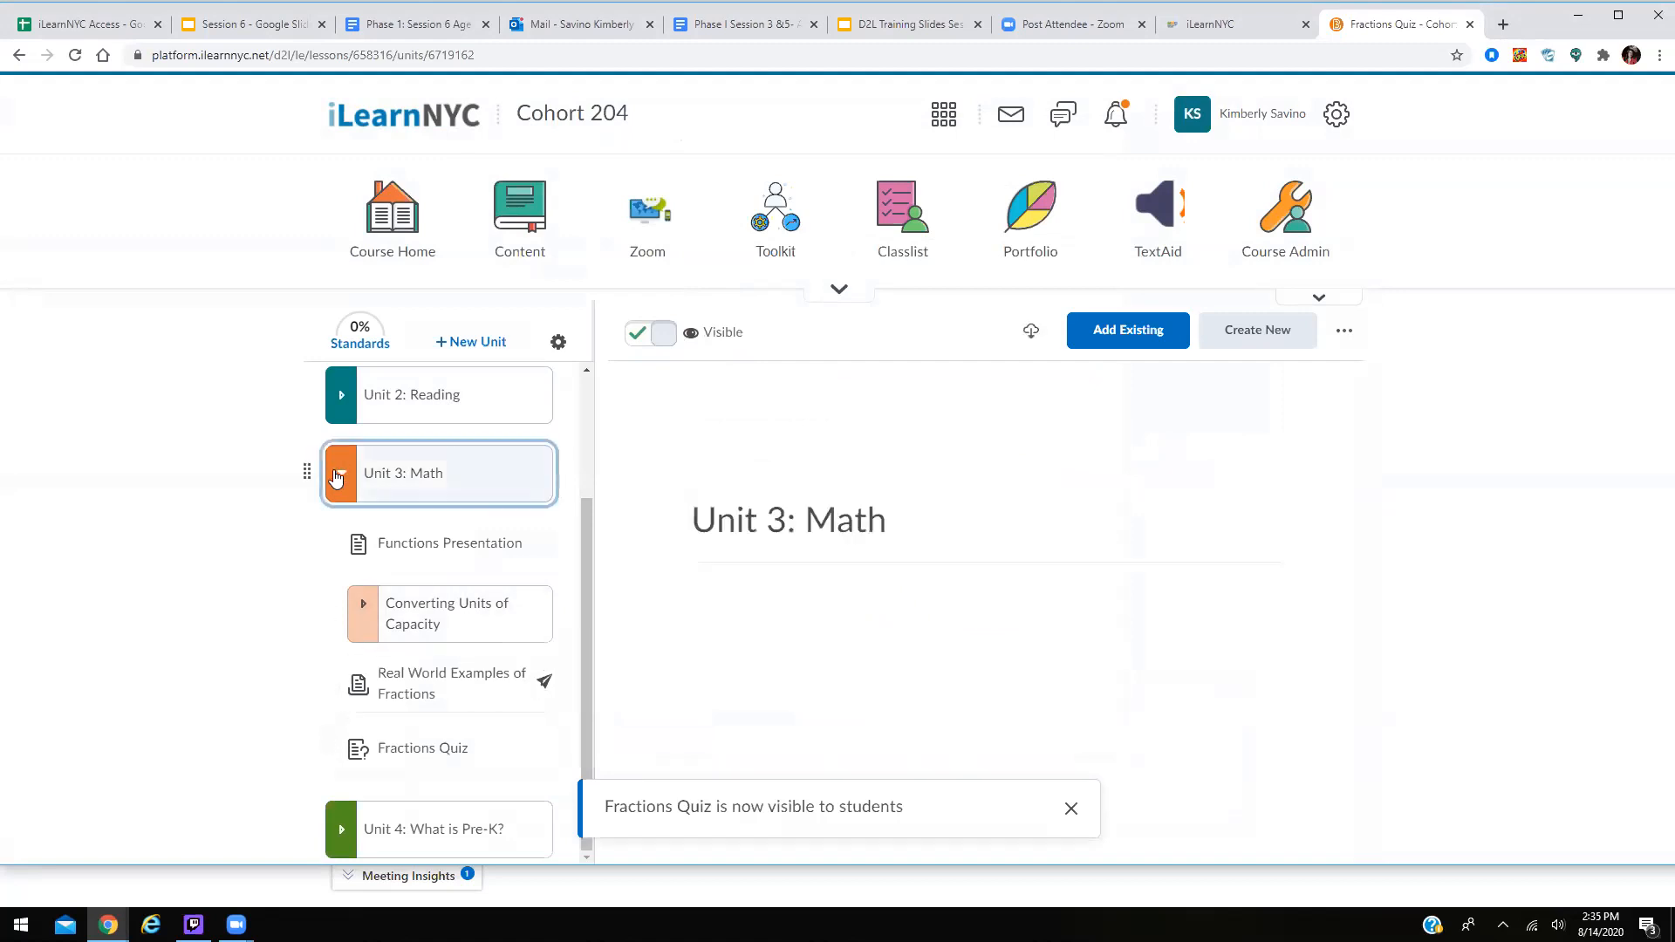
pyautogui.click(336, 476)
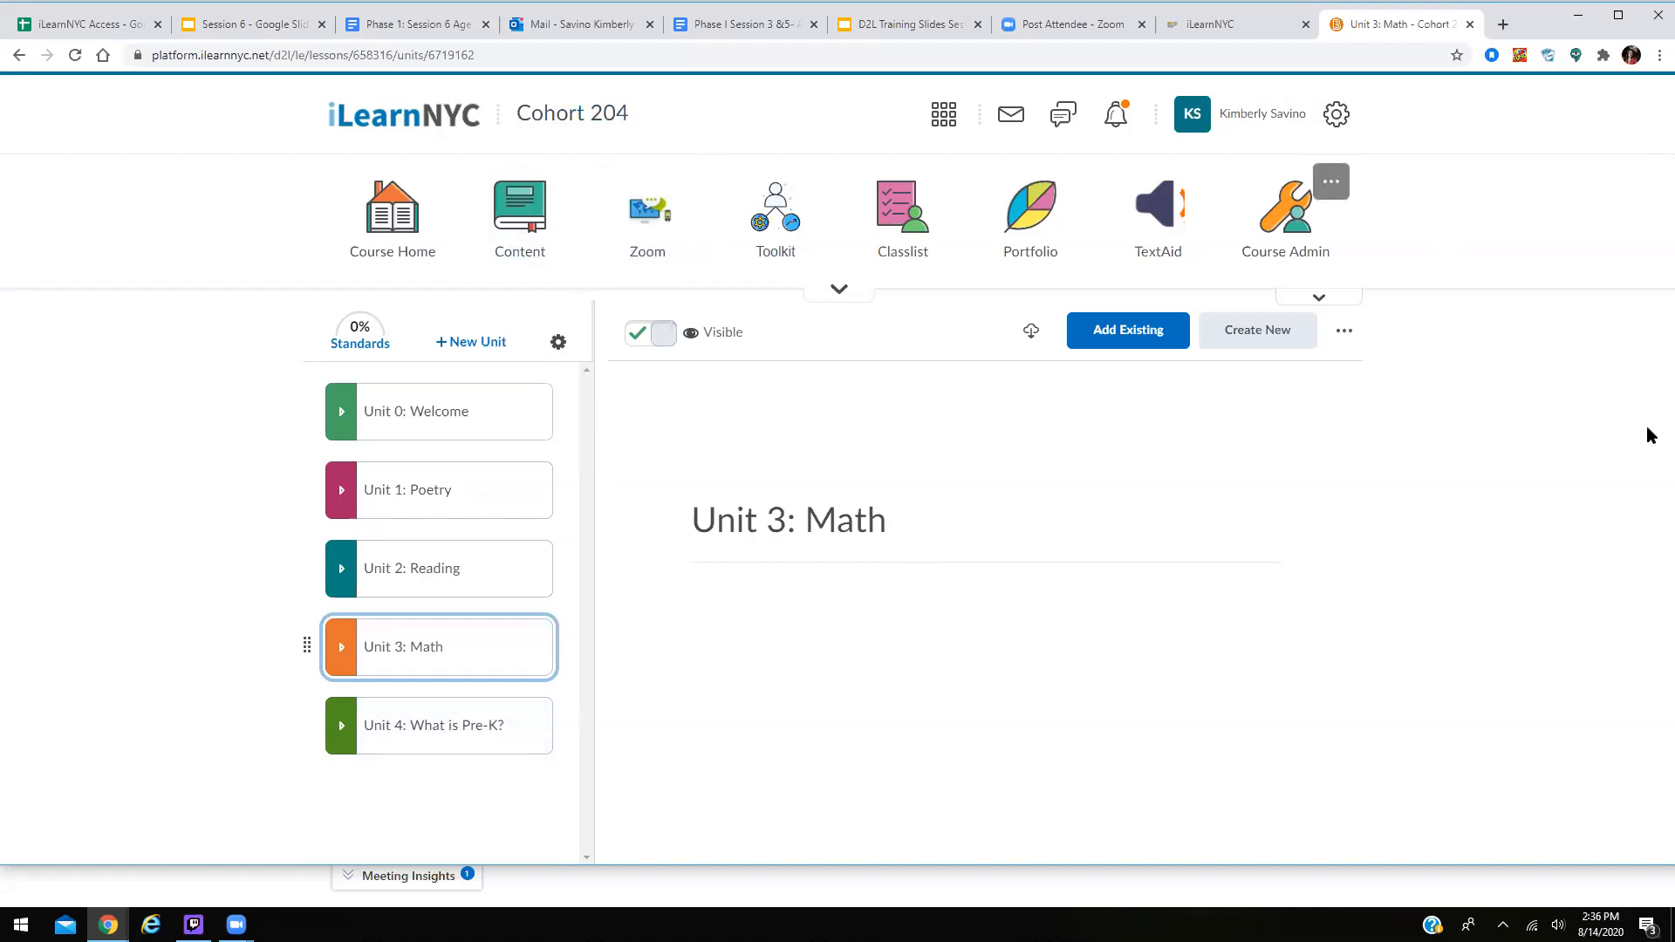
# Show slide 9, Setting Up Zoom Meetings in iLearnNYC, then return to the course page.
pyautogui.click(899, 26)
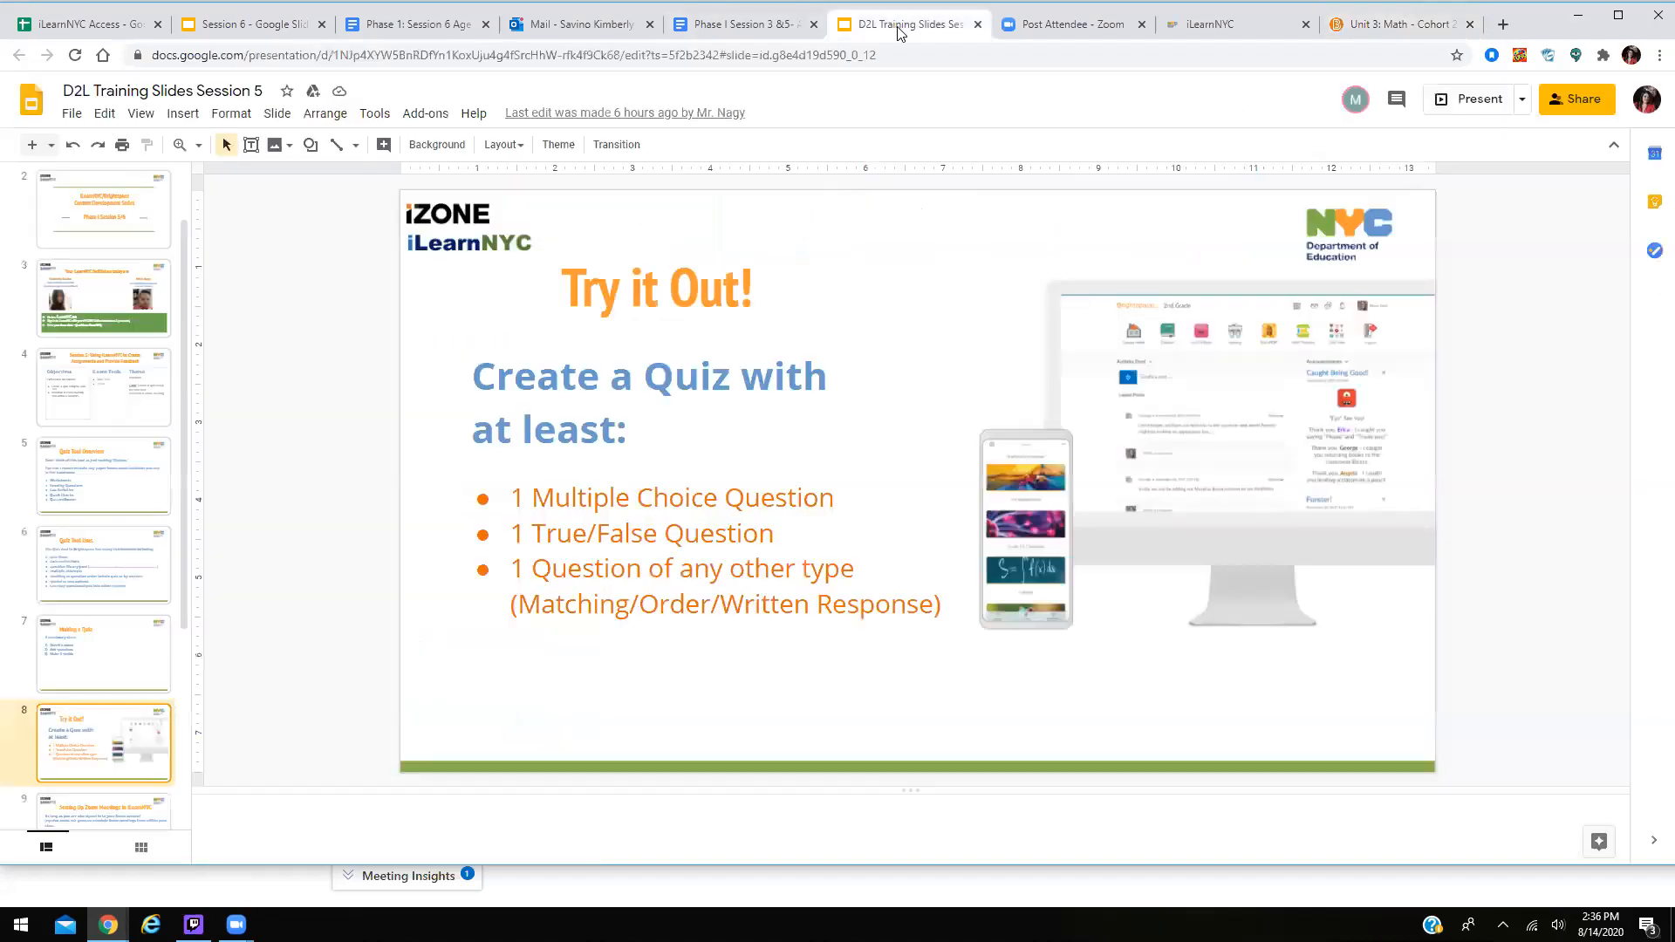
pyautogui.click(94, 820)
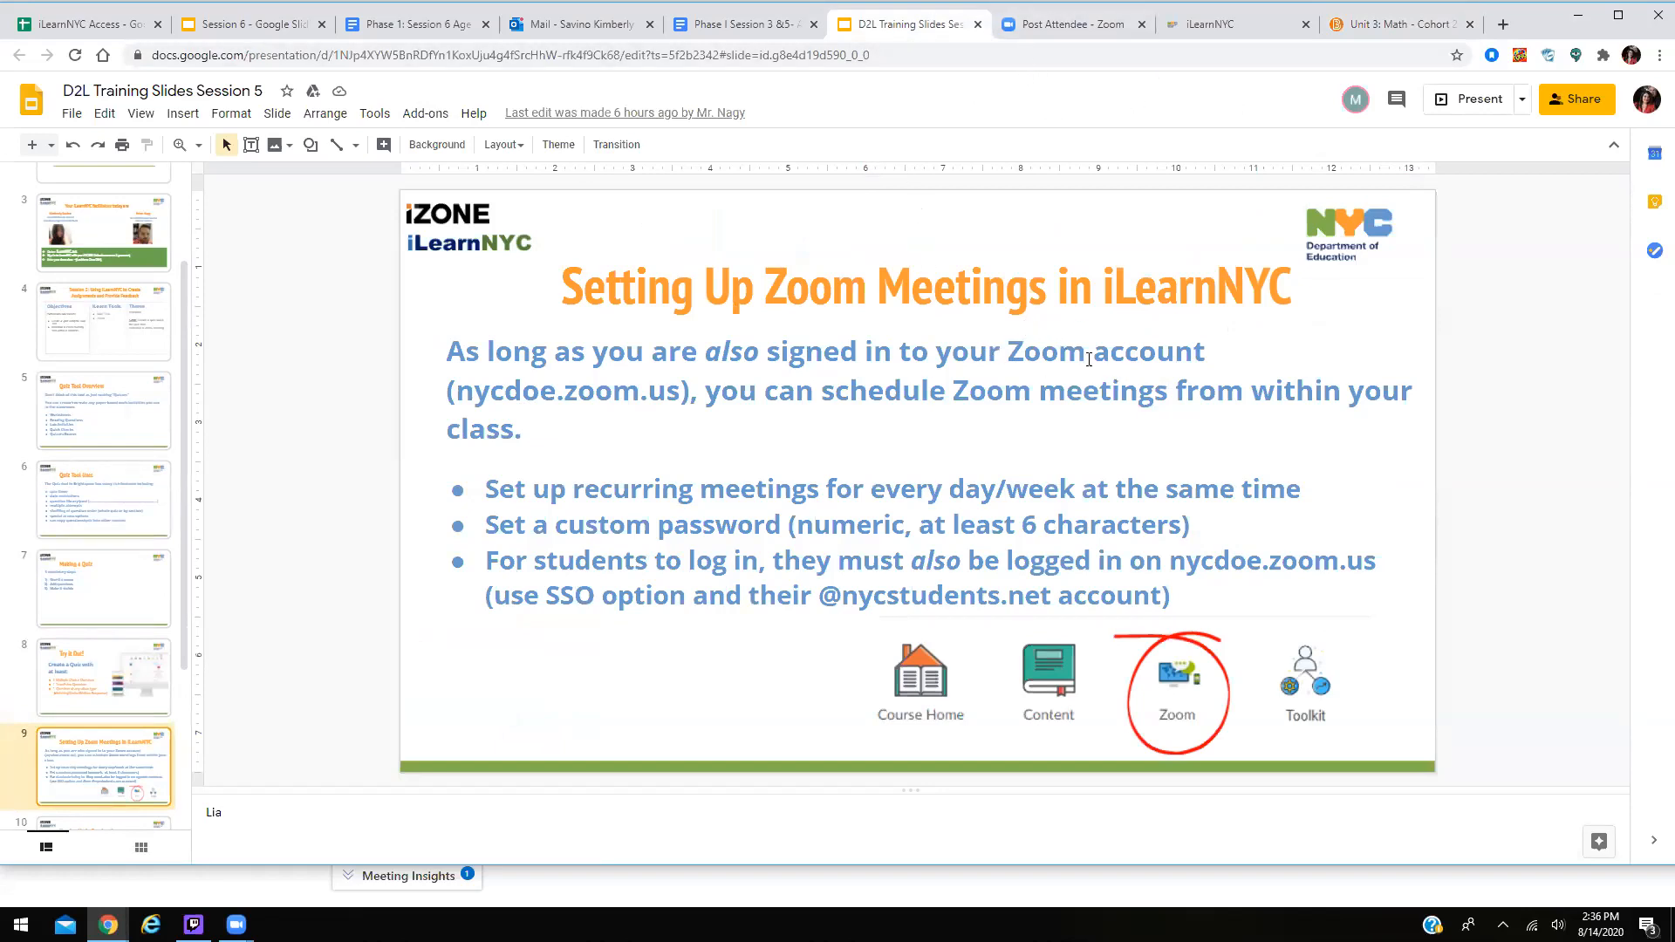
pyautogui.click(1408, 19)
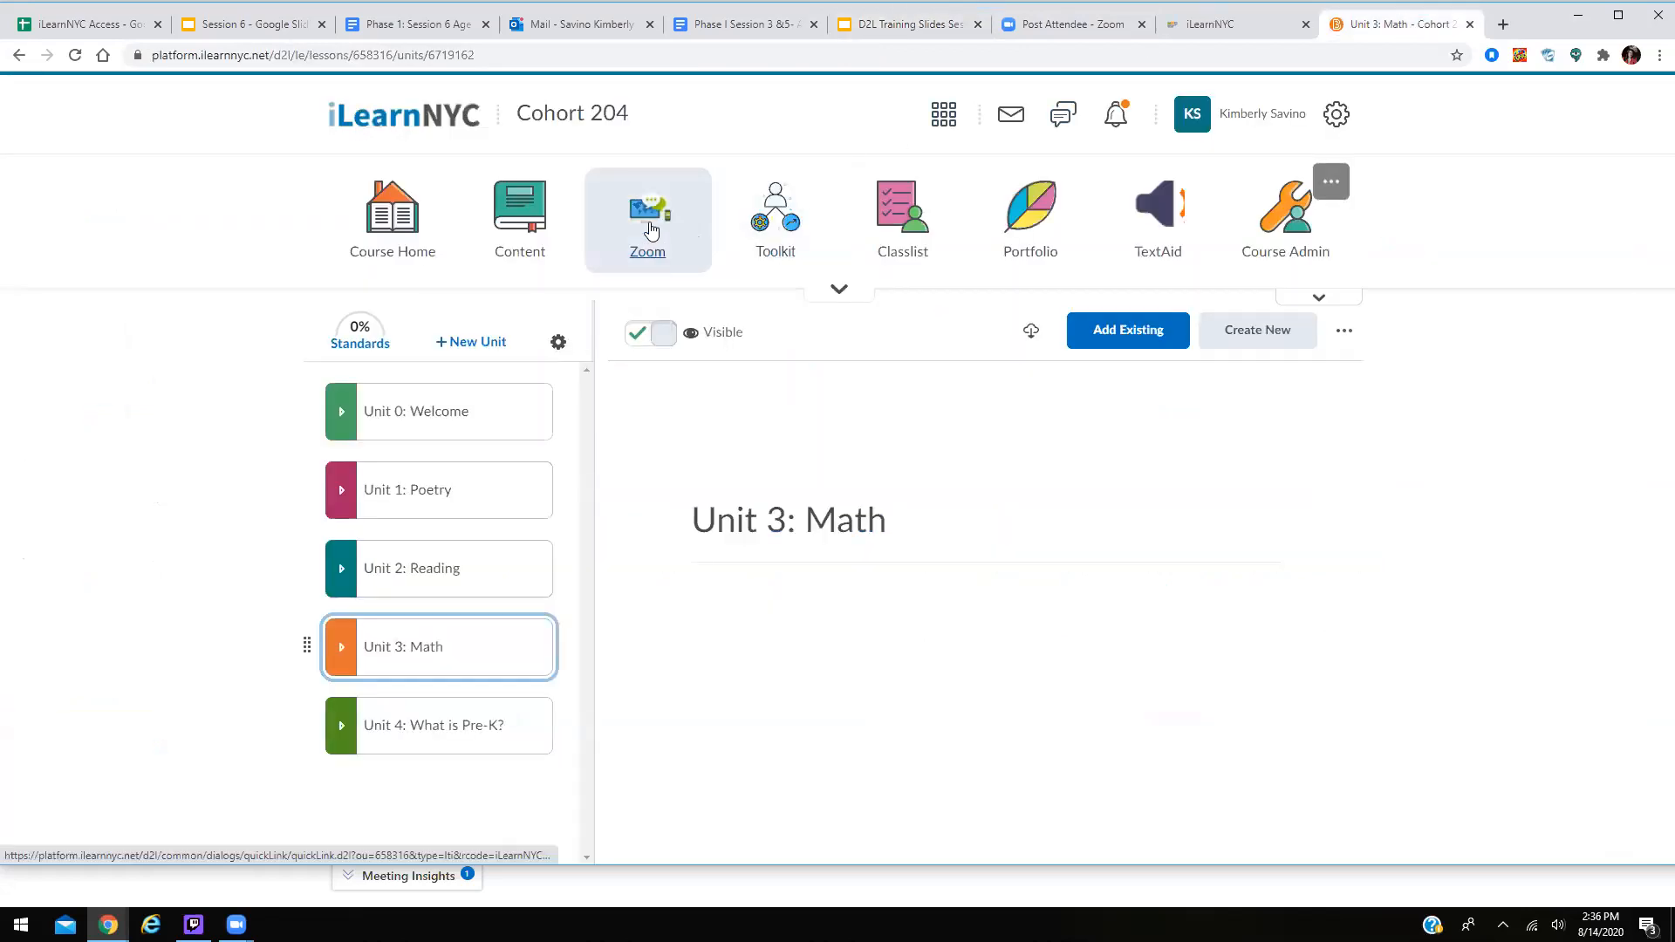
# Open the Zoom tool and start a new Cohort 204 meeting, prefilled 08/14/2020 at 3:00 PM.
pyautogui.click(650, 229)
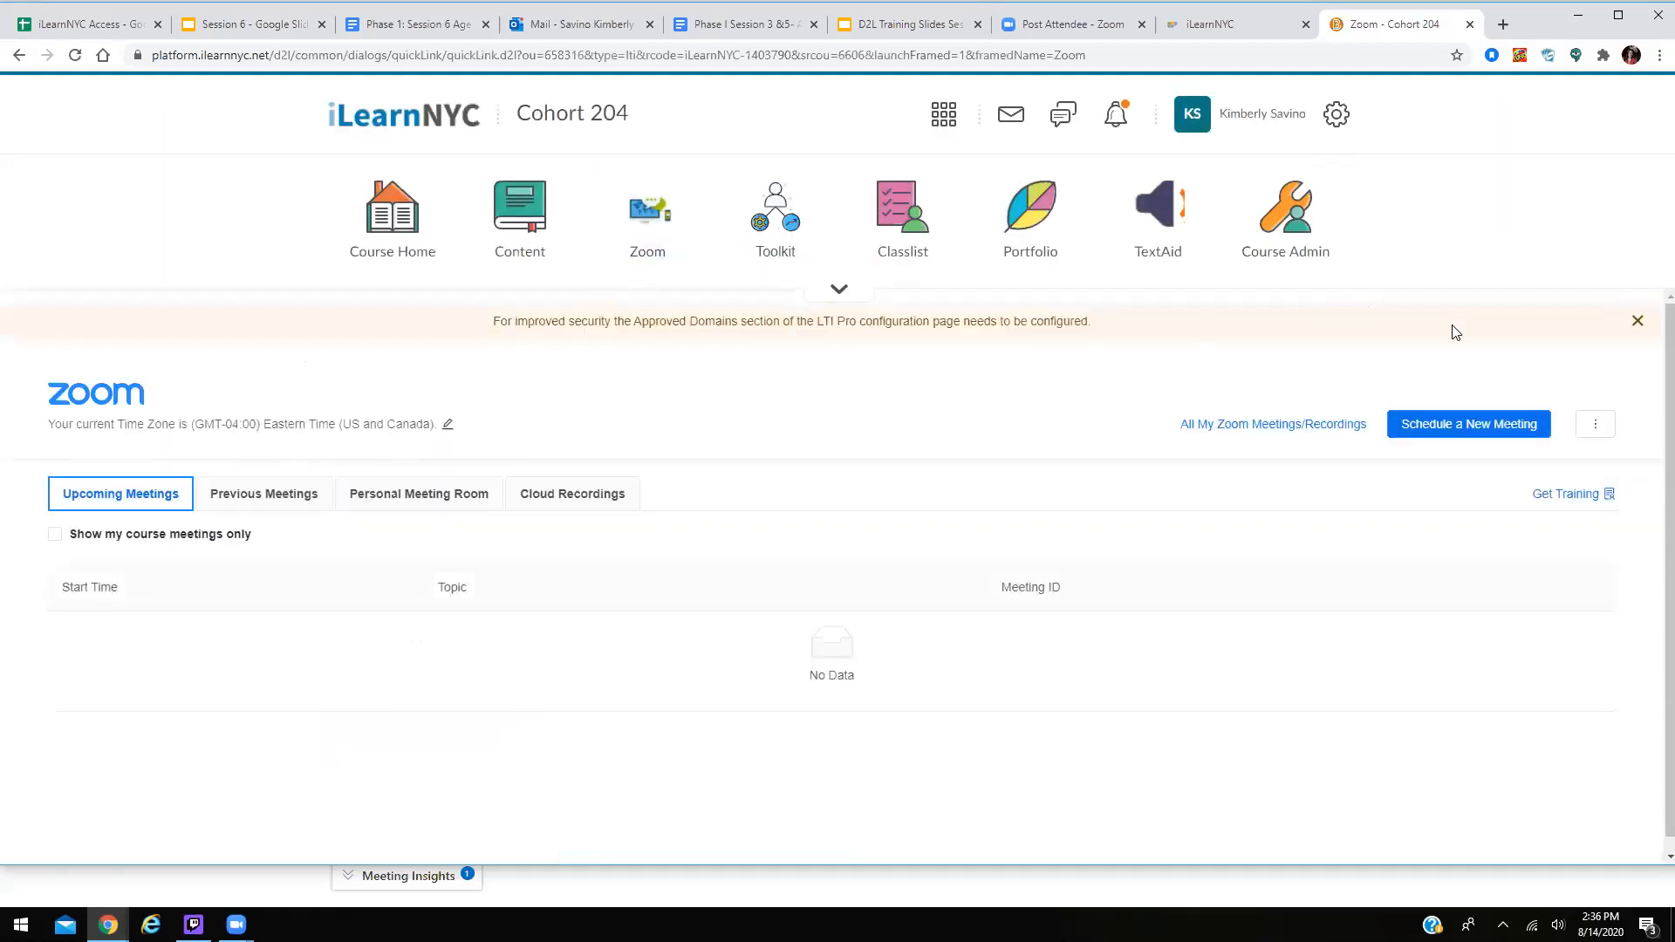
pyautogui.click(1443, 425)
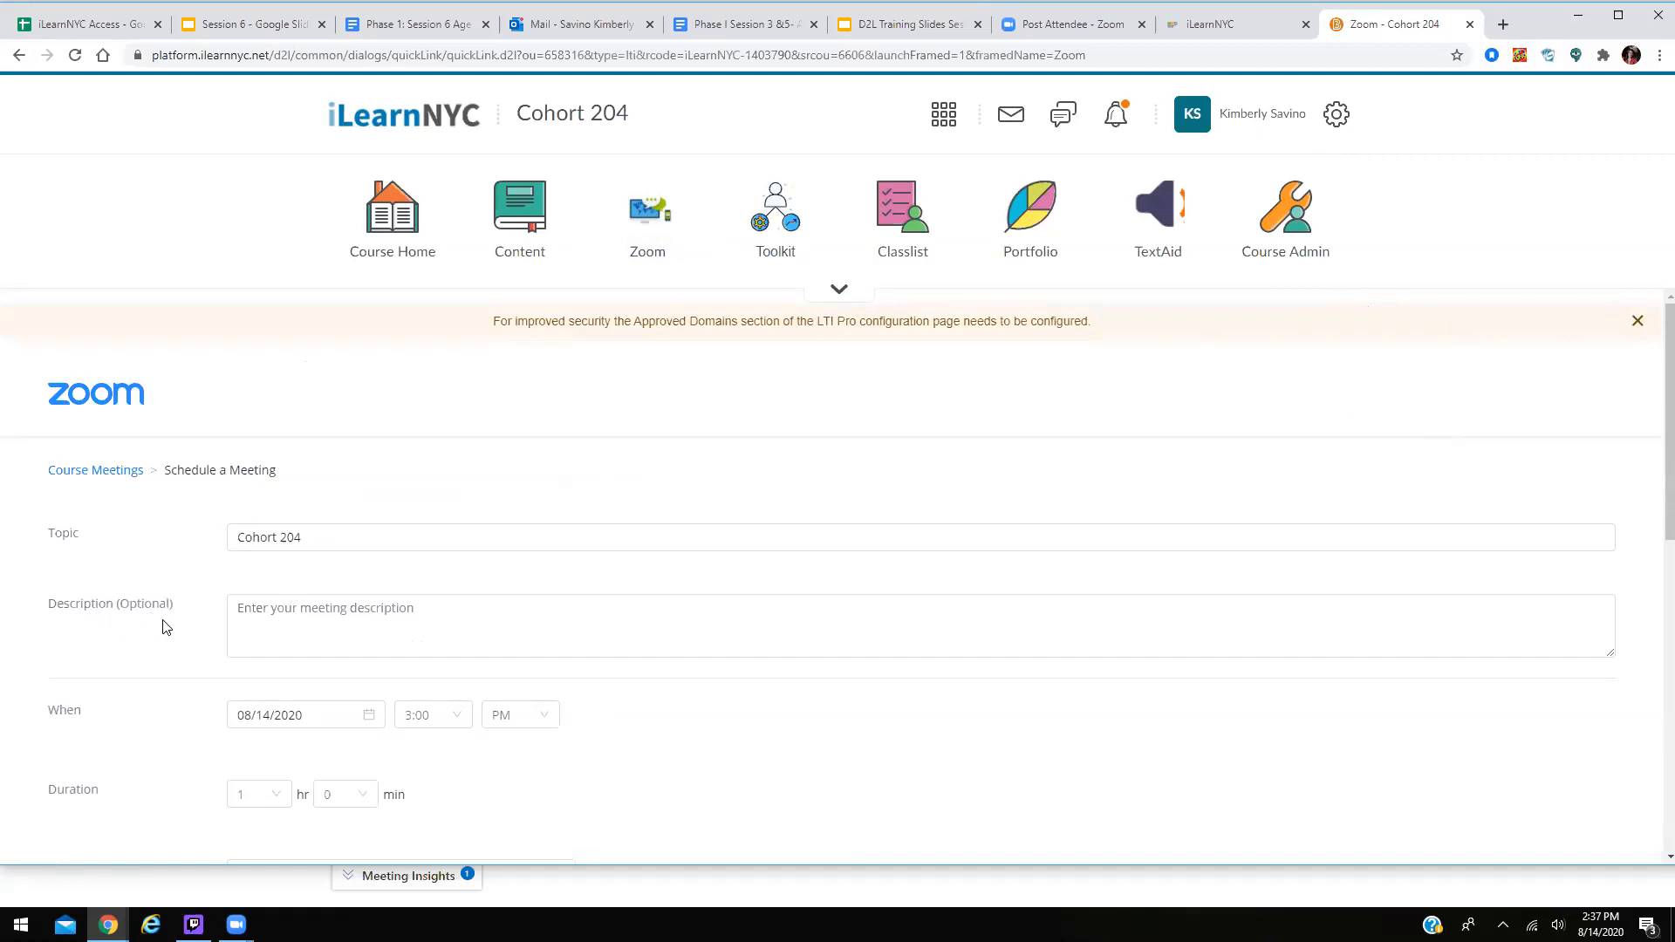
pyautogui.scroll(-2, 804, 663)
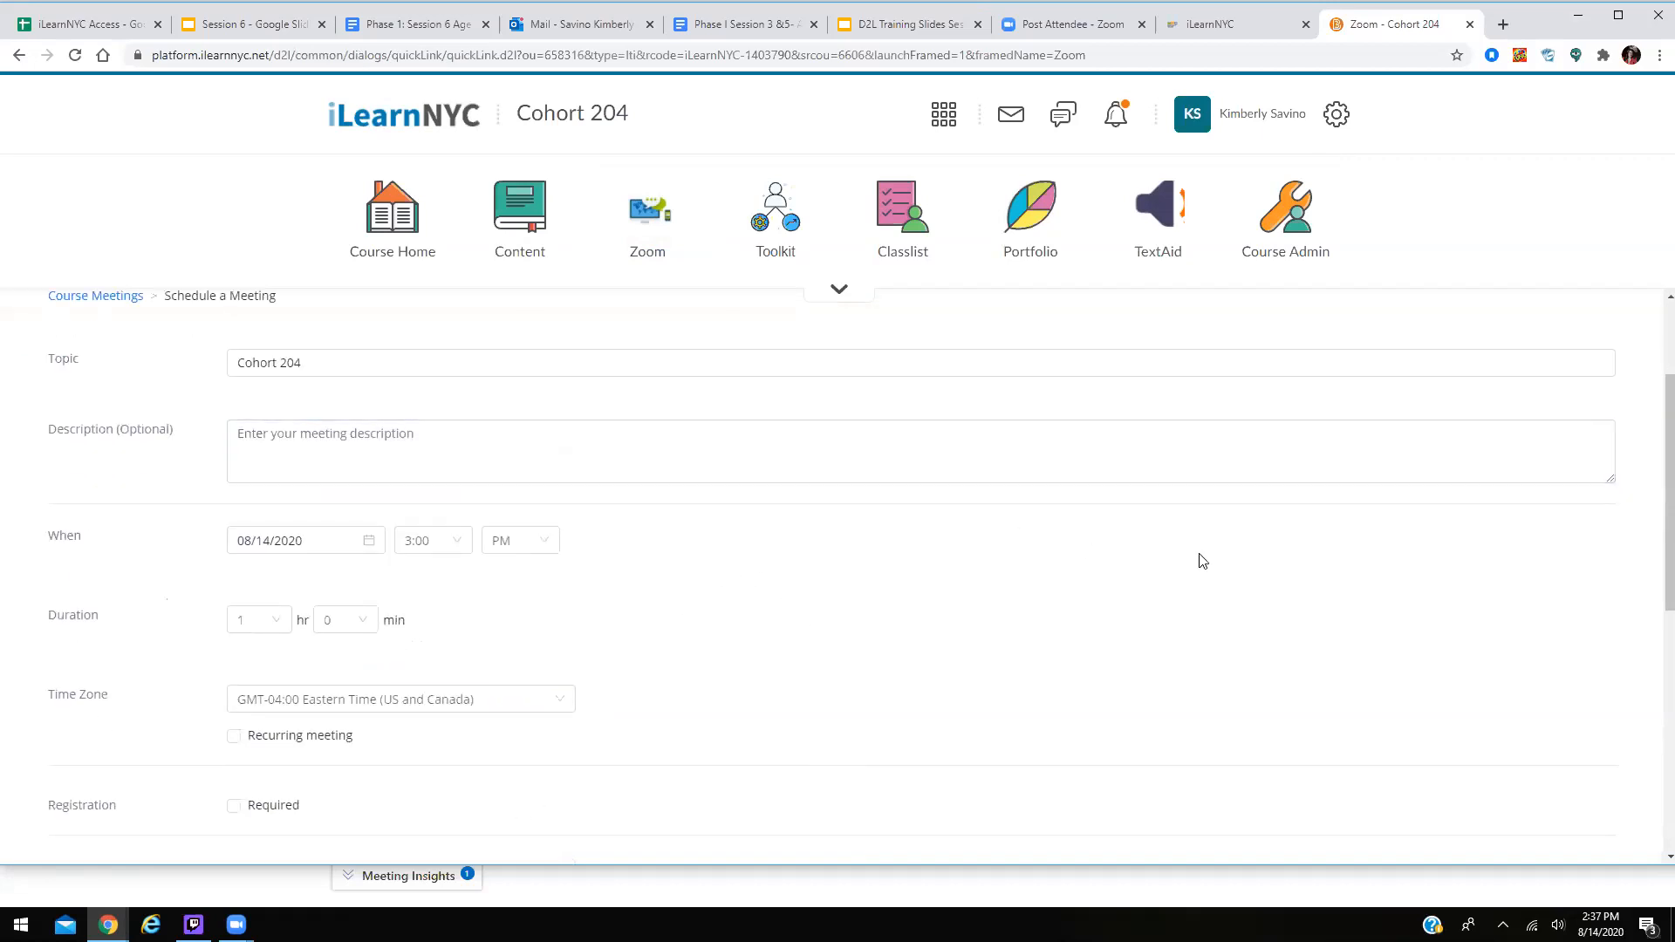
pyautogui.scroll(-1, 605, 558)
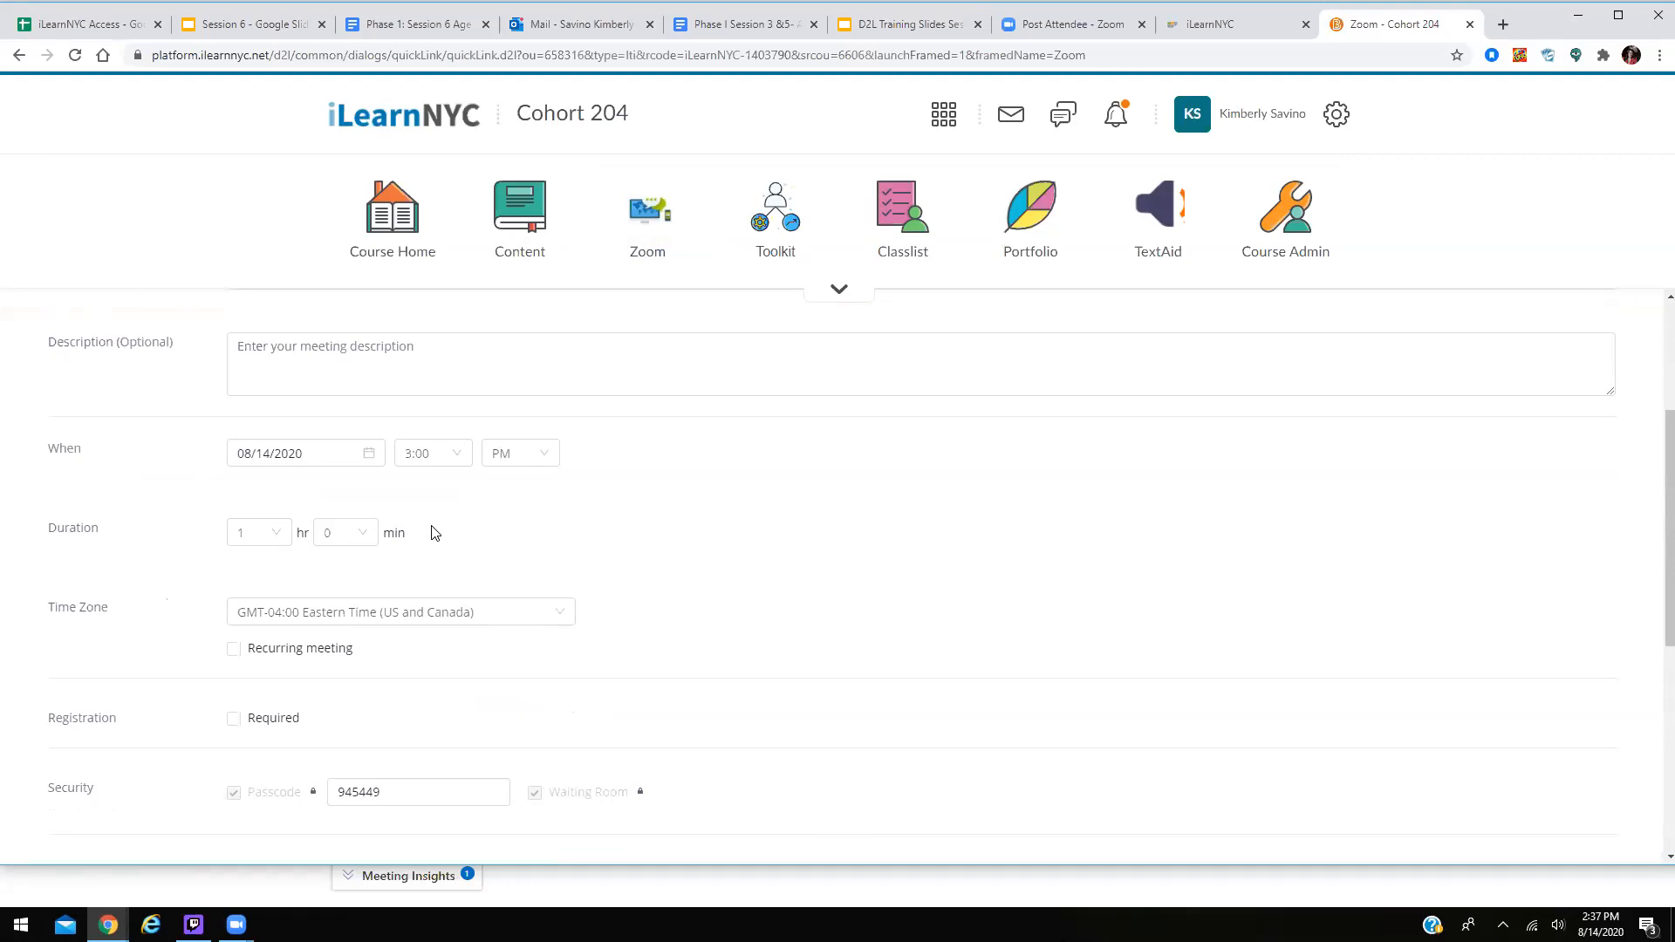
# Make the meeting recurring weekly, repeating every 2 weeks.
pyautogui.click(235, 659)
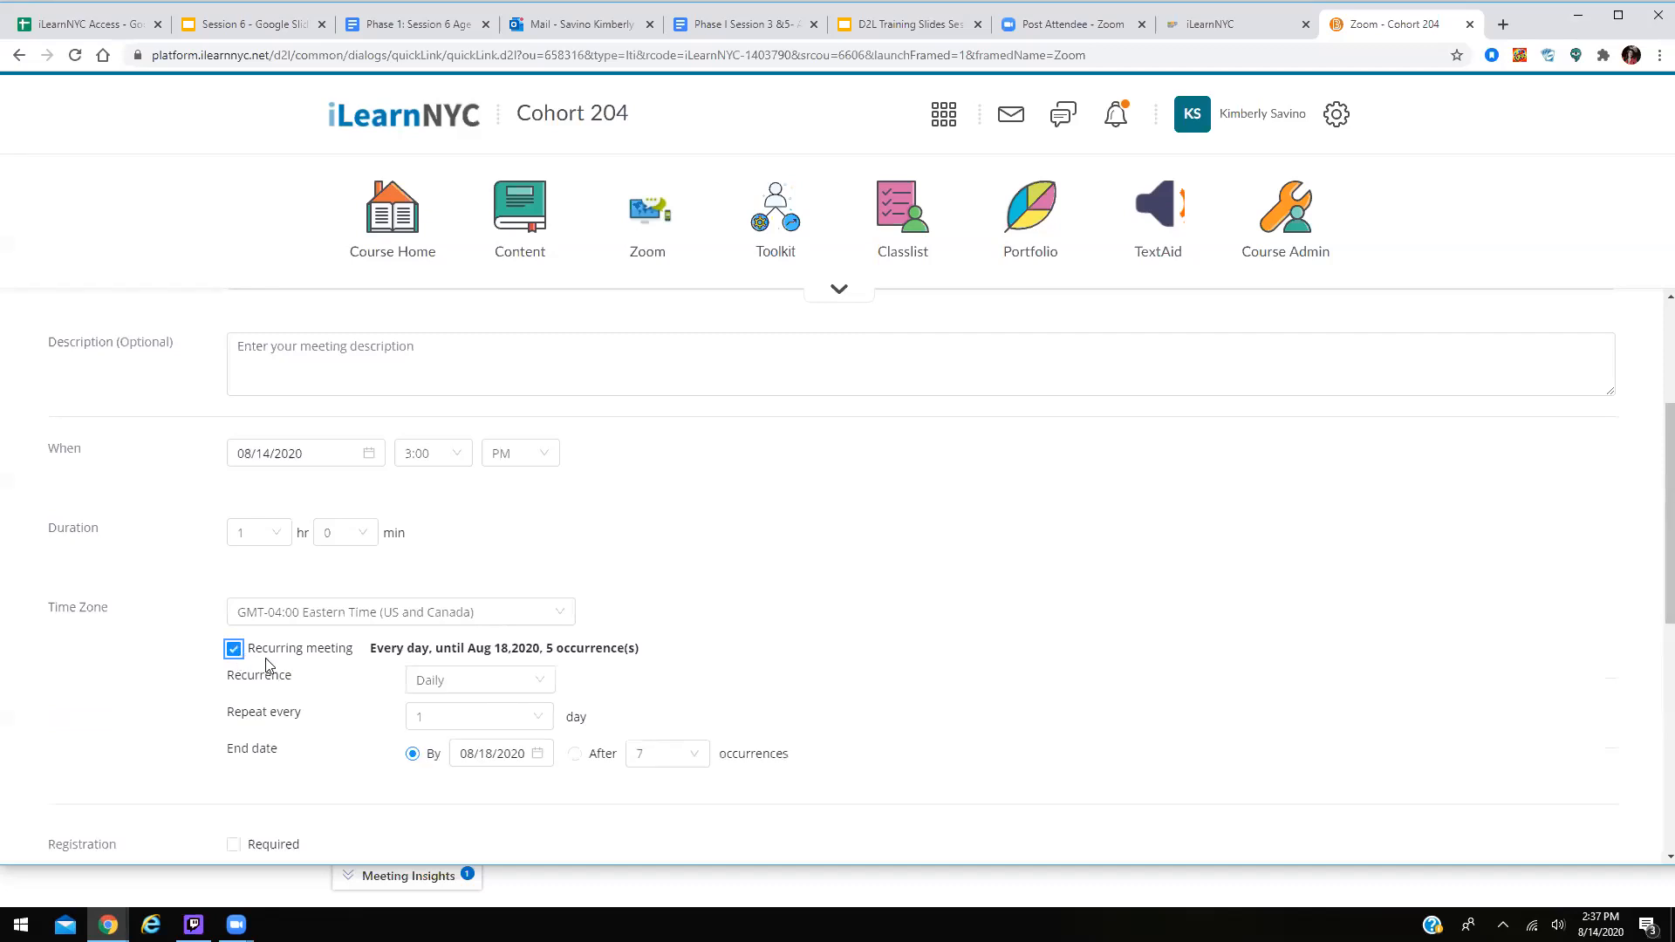
pyautogui.click(528, 687)
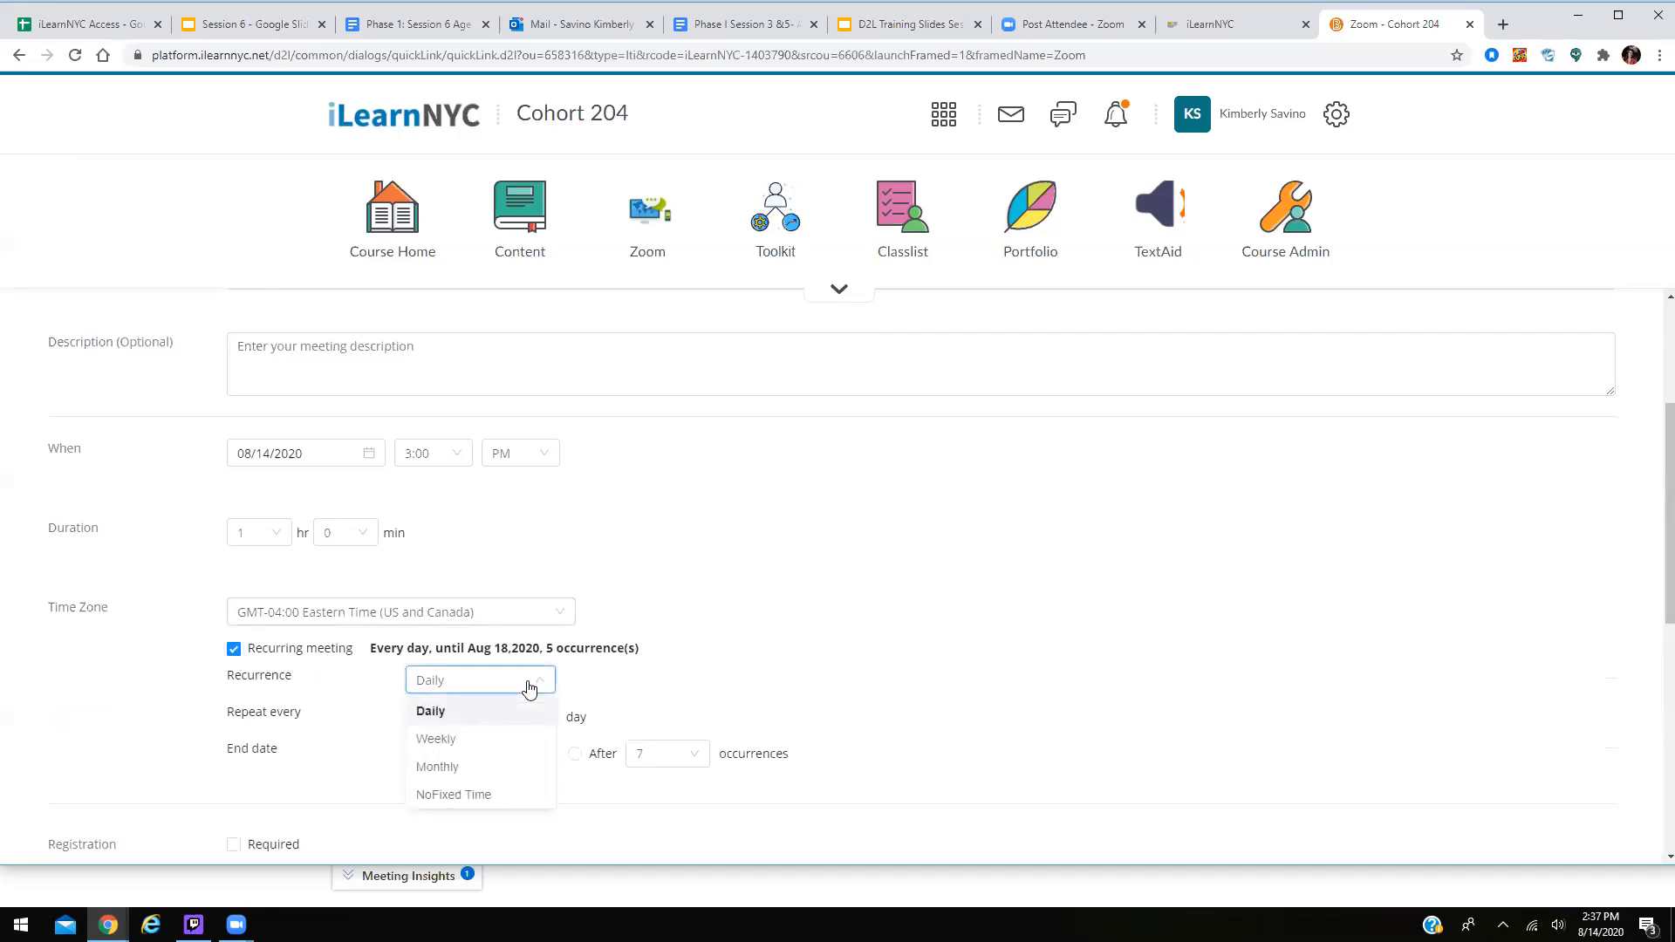
pyautogui.click(480, 750)
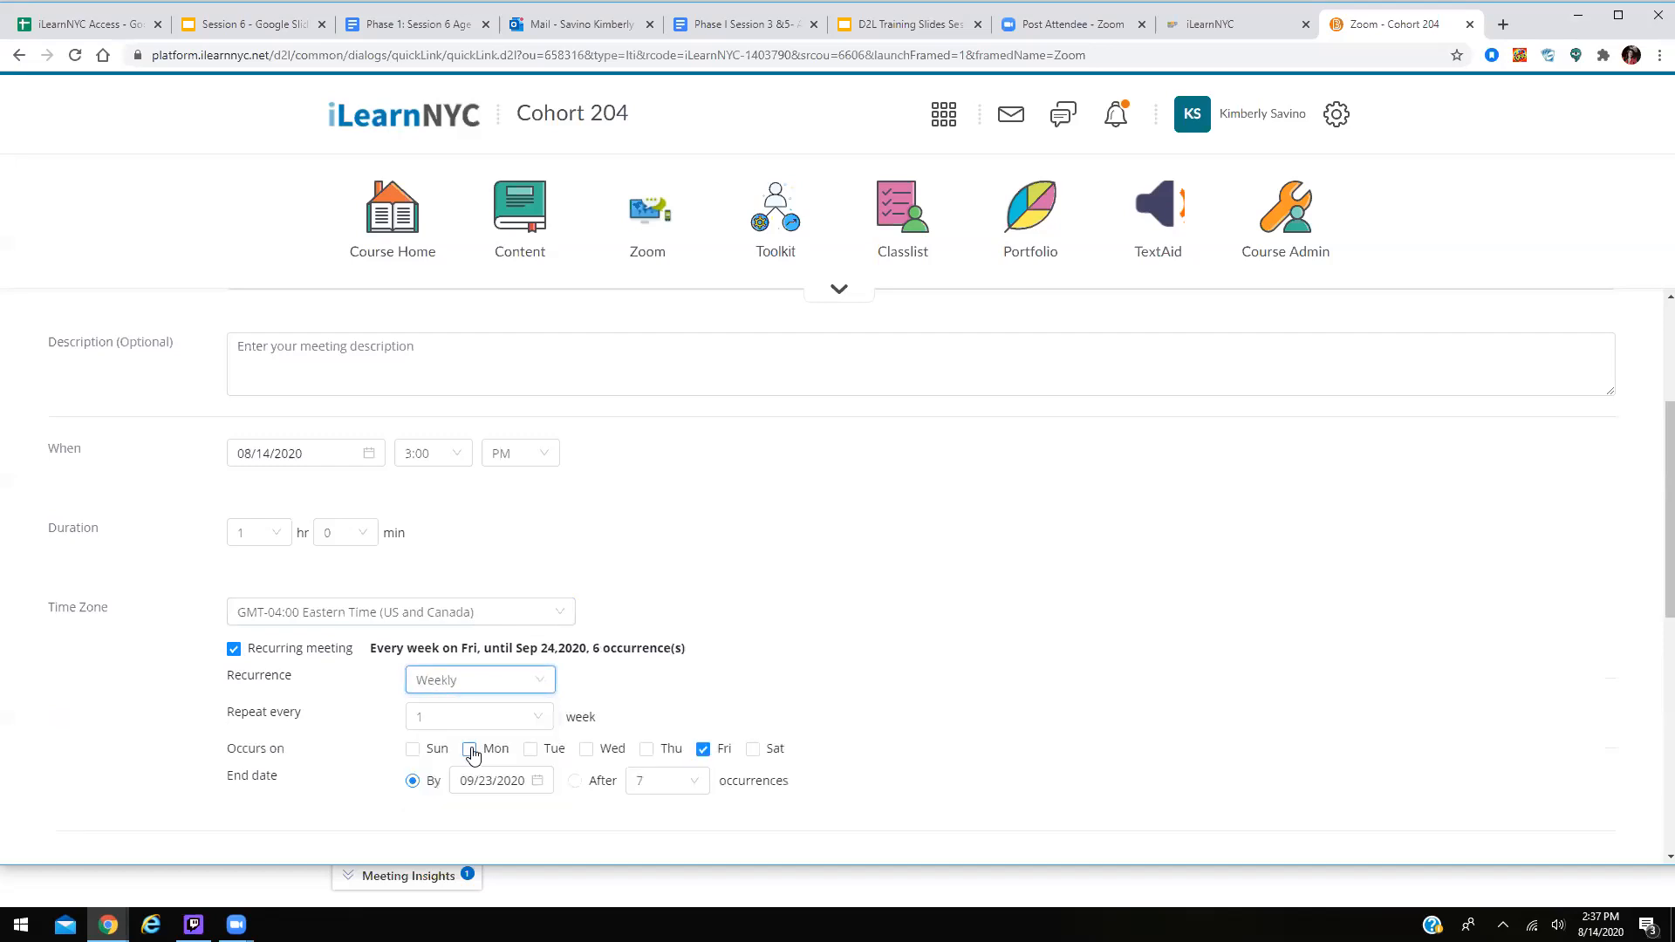
pyautogui.click(538, 718)
pyautogui.click(453, 777)
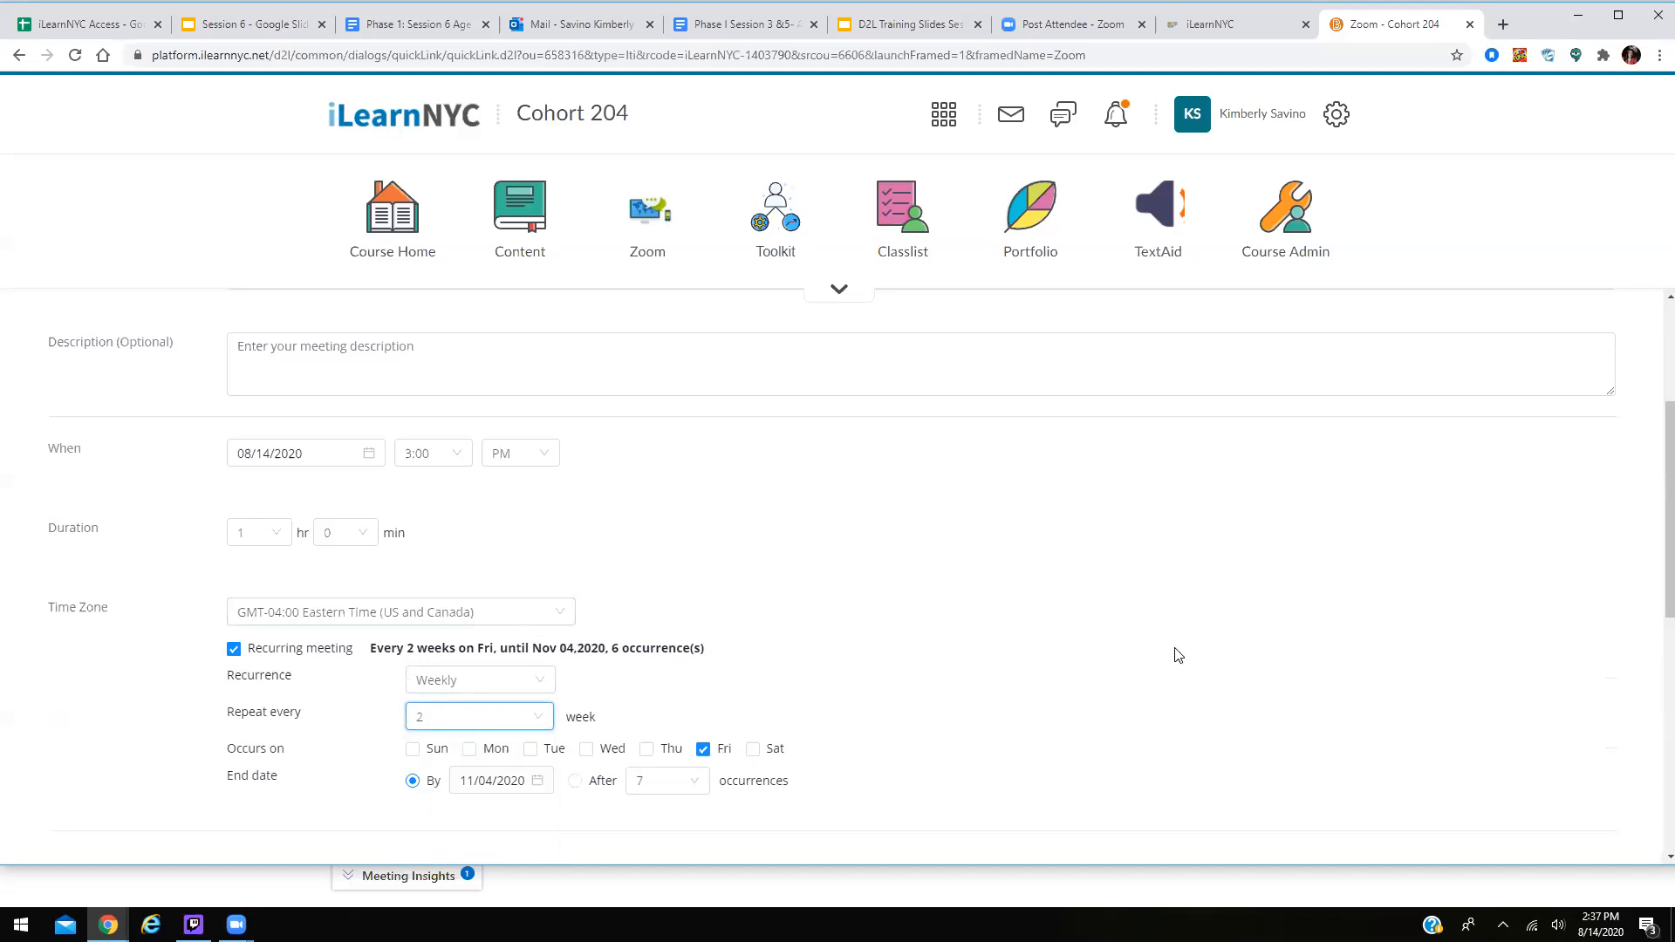
pyautogui.scroll(-3, 1176, 652)
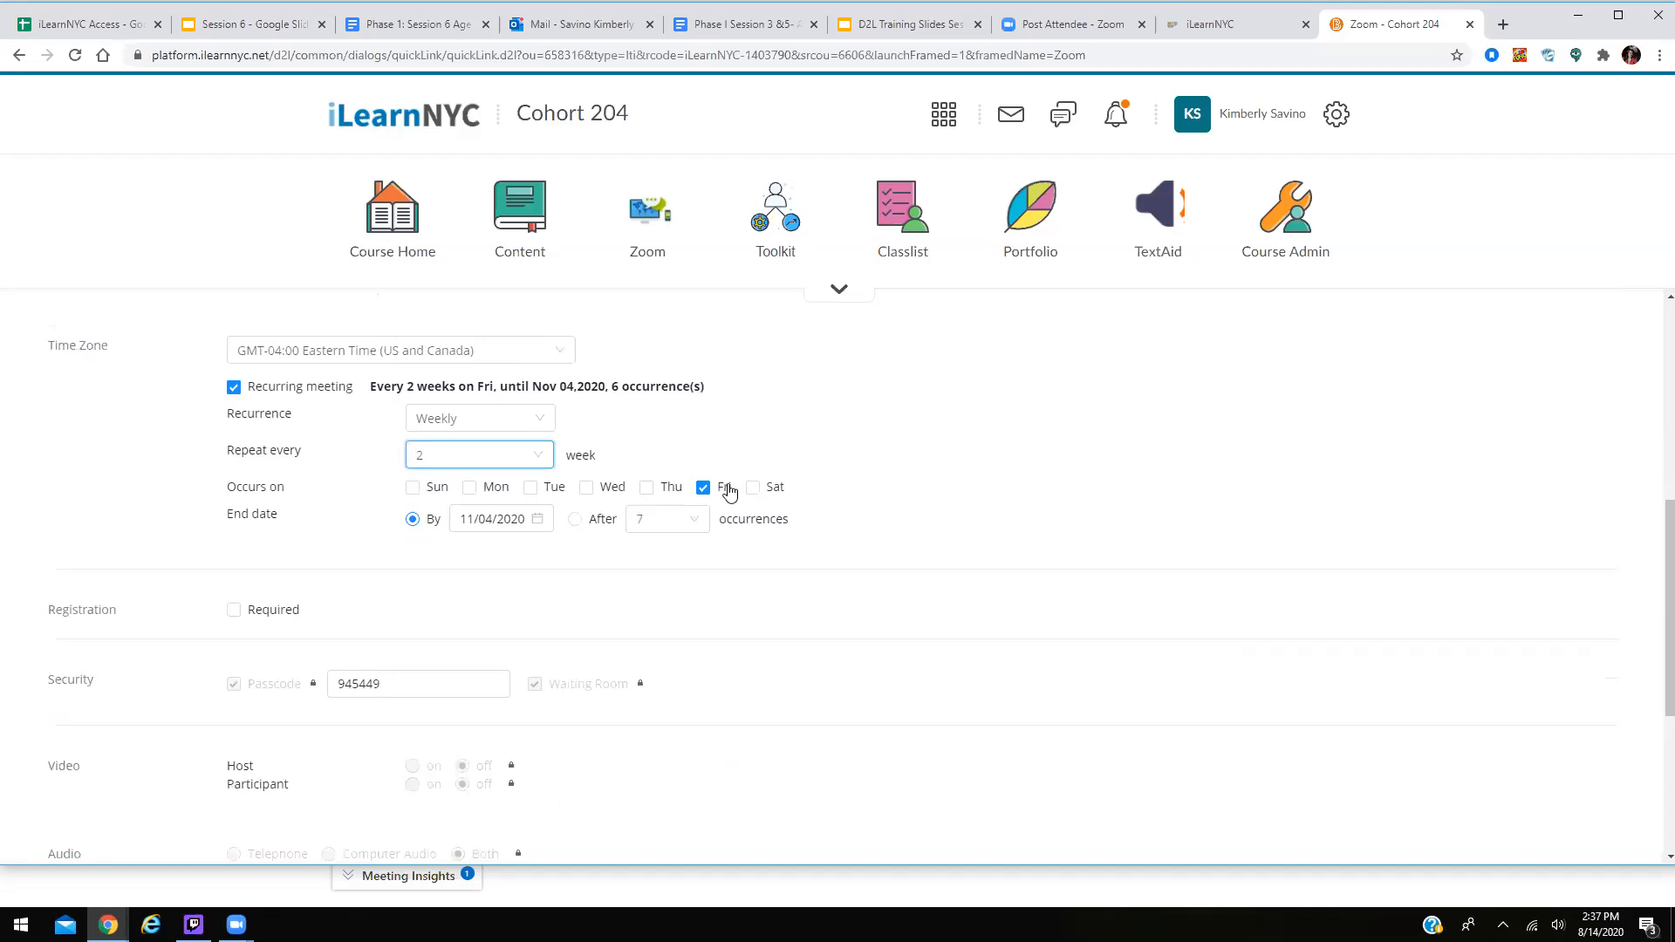
pyautogui.scroll(2, 1012, 462)
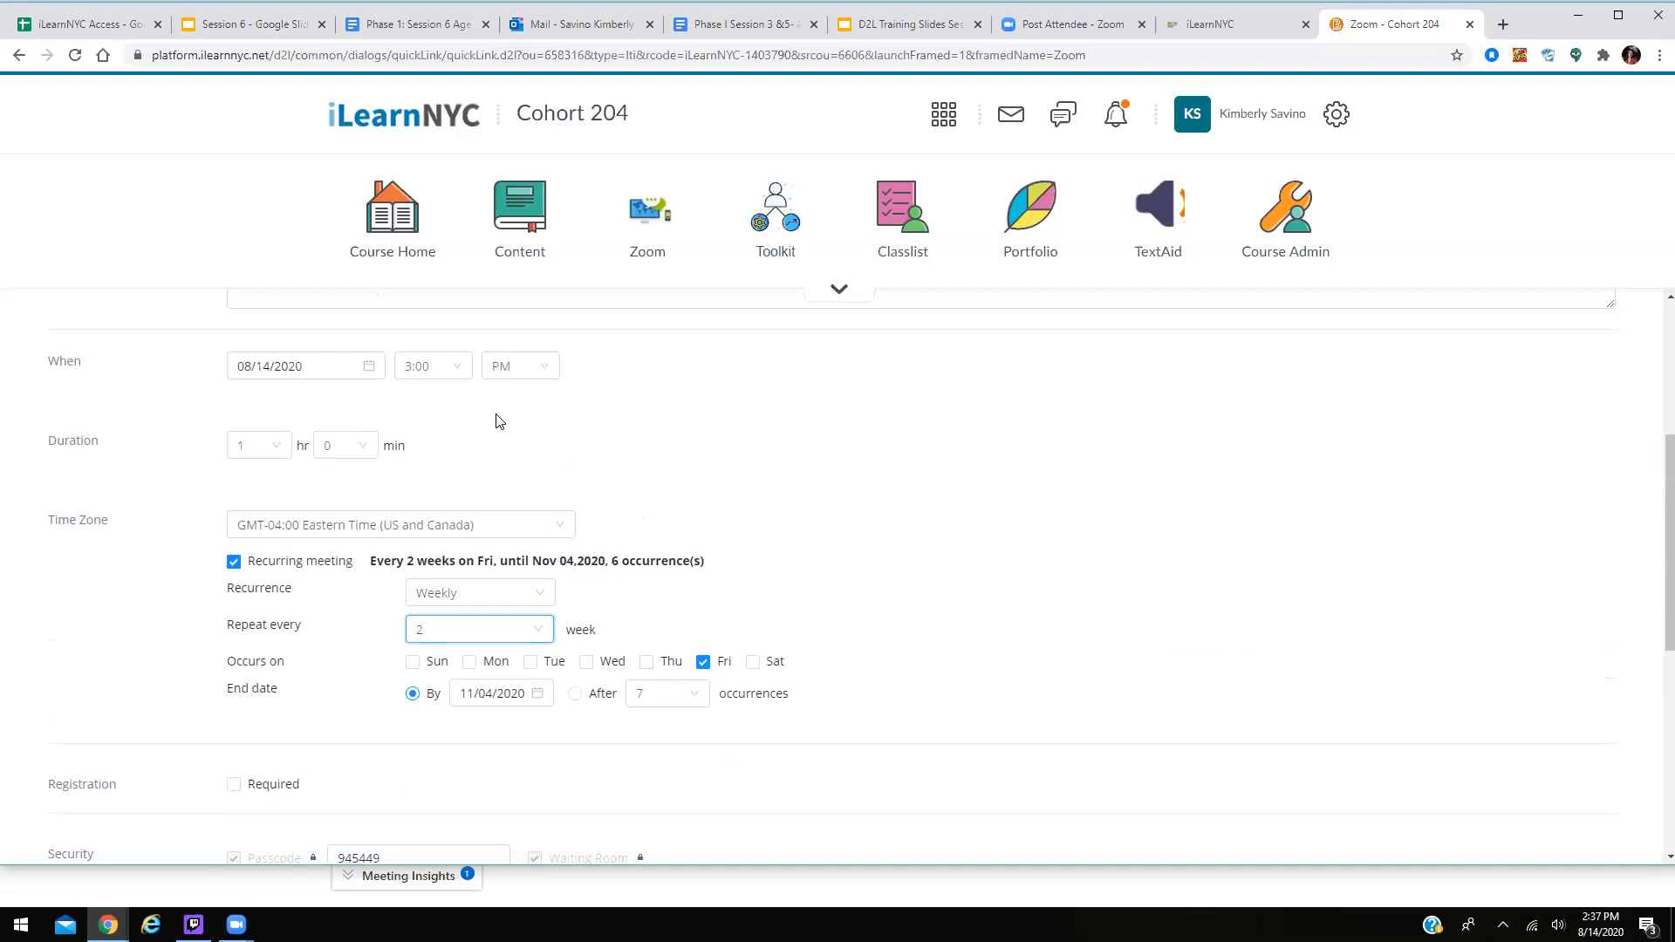
# Set the meeting's start date to September 30, 2020.
pyautogui.click(370, 371)
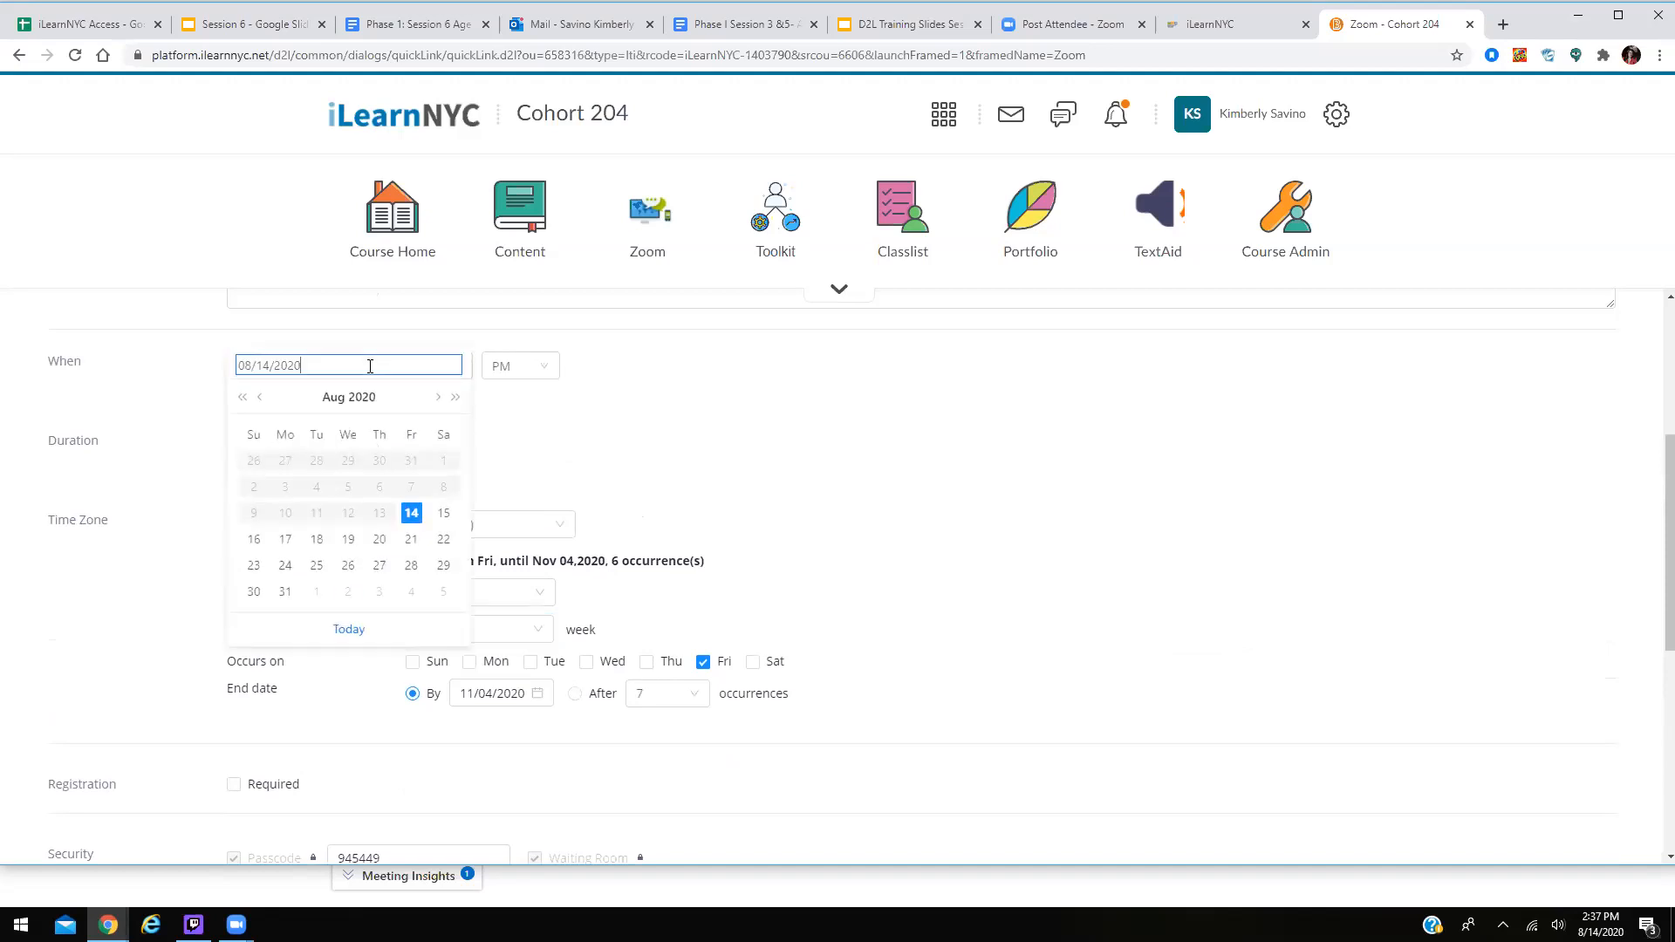
pyautogui.click(435, 398)
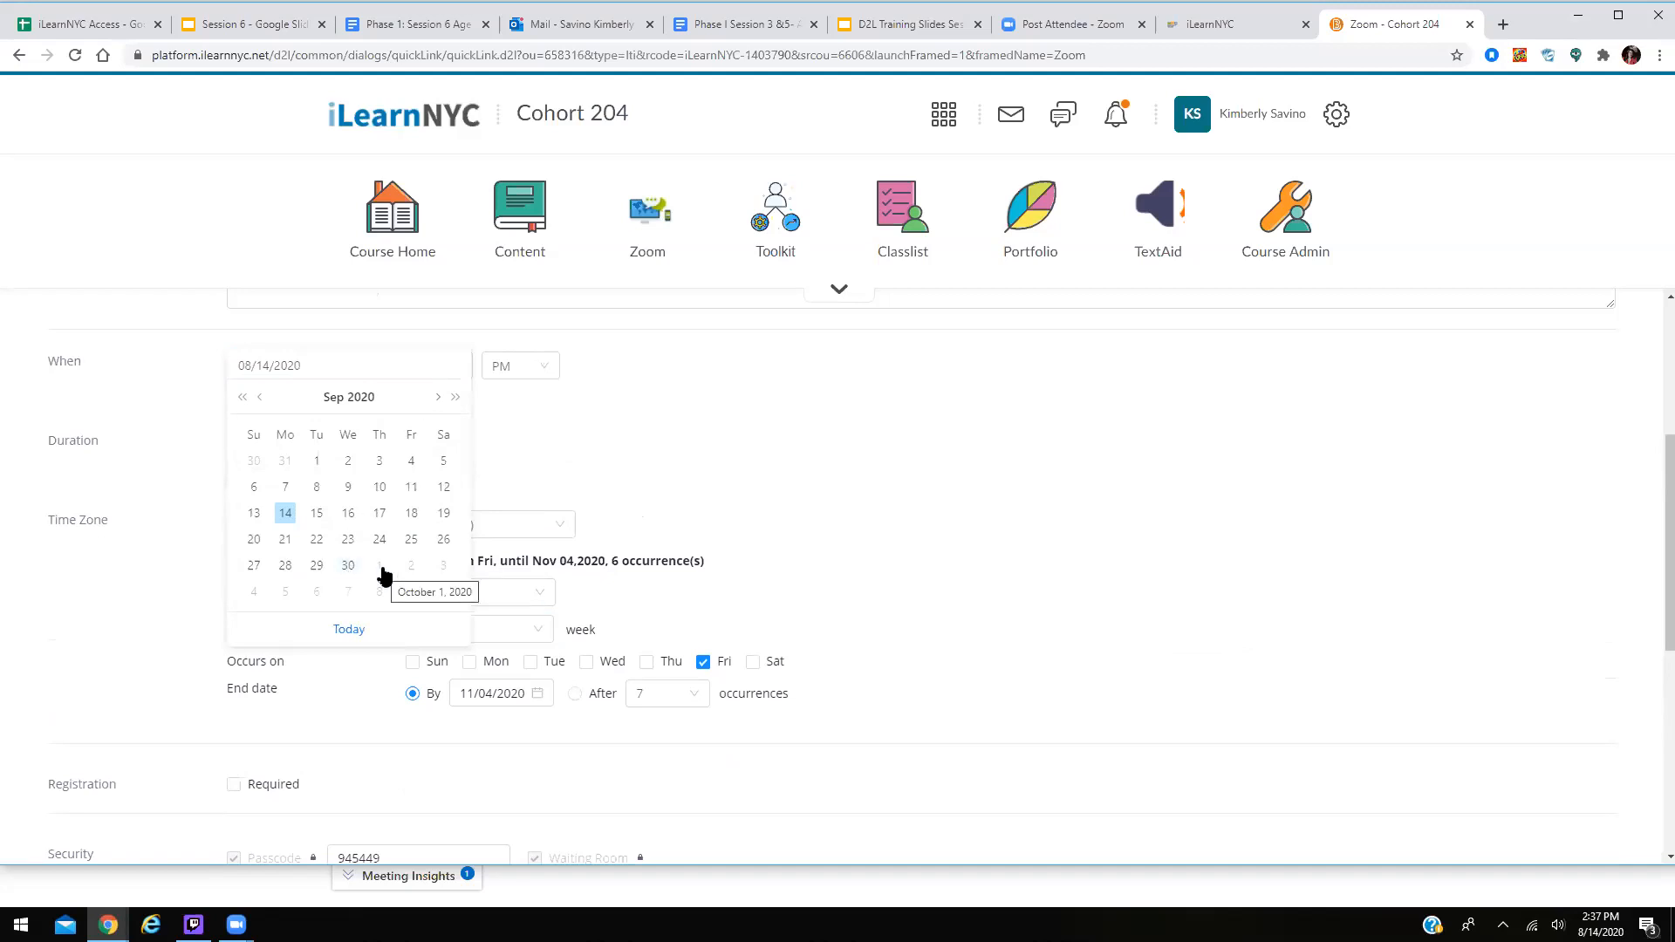
pyautogui.click(348, 565)
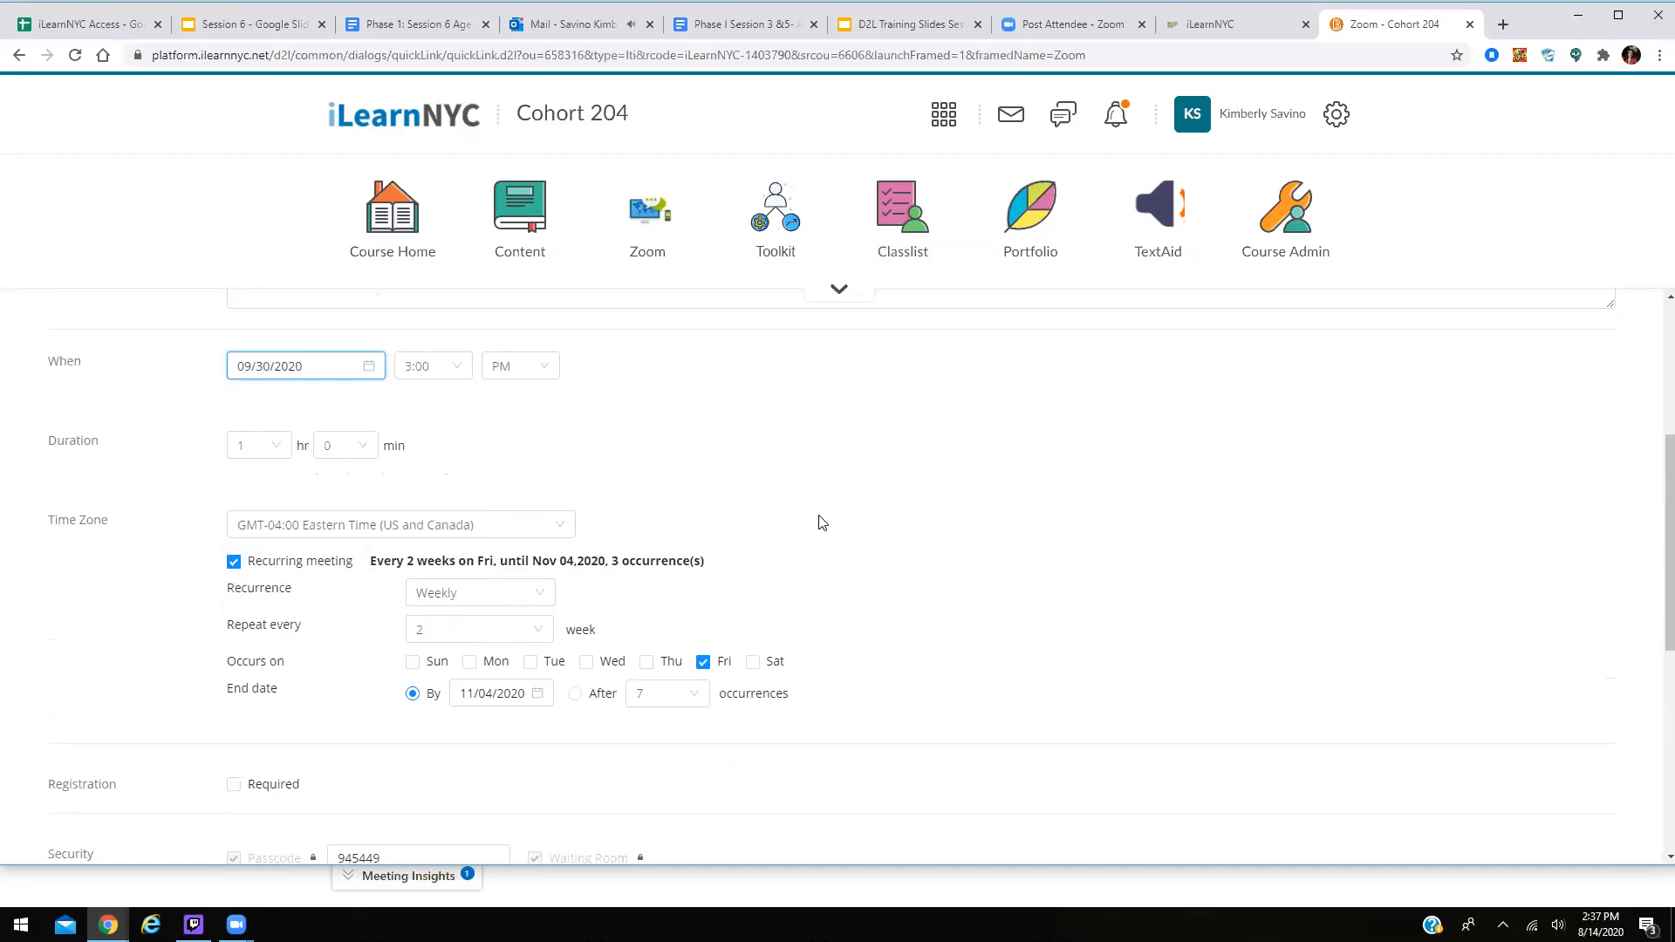
pyautogui.scroll(-6, 818, 523)
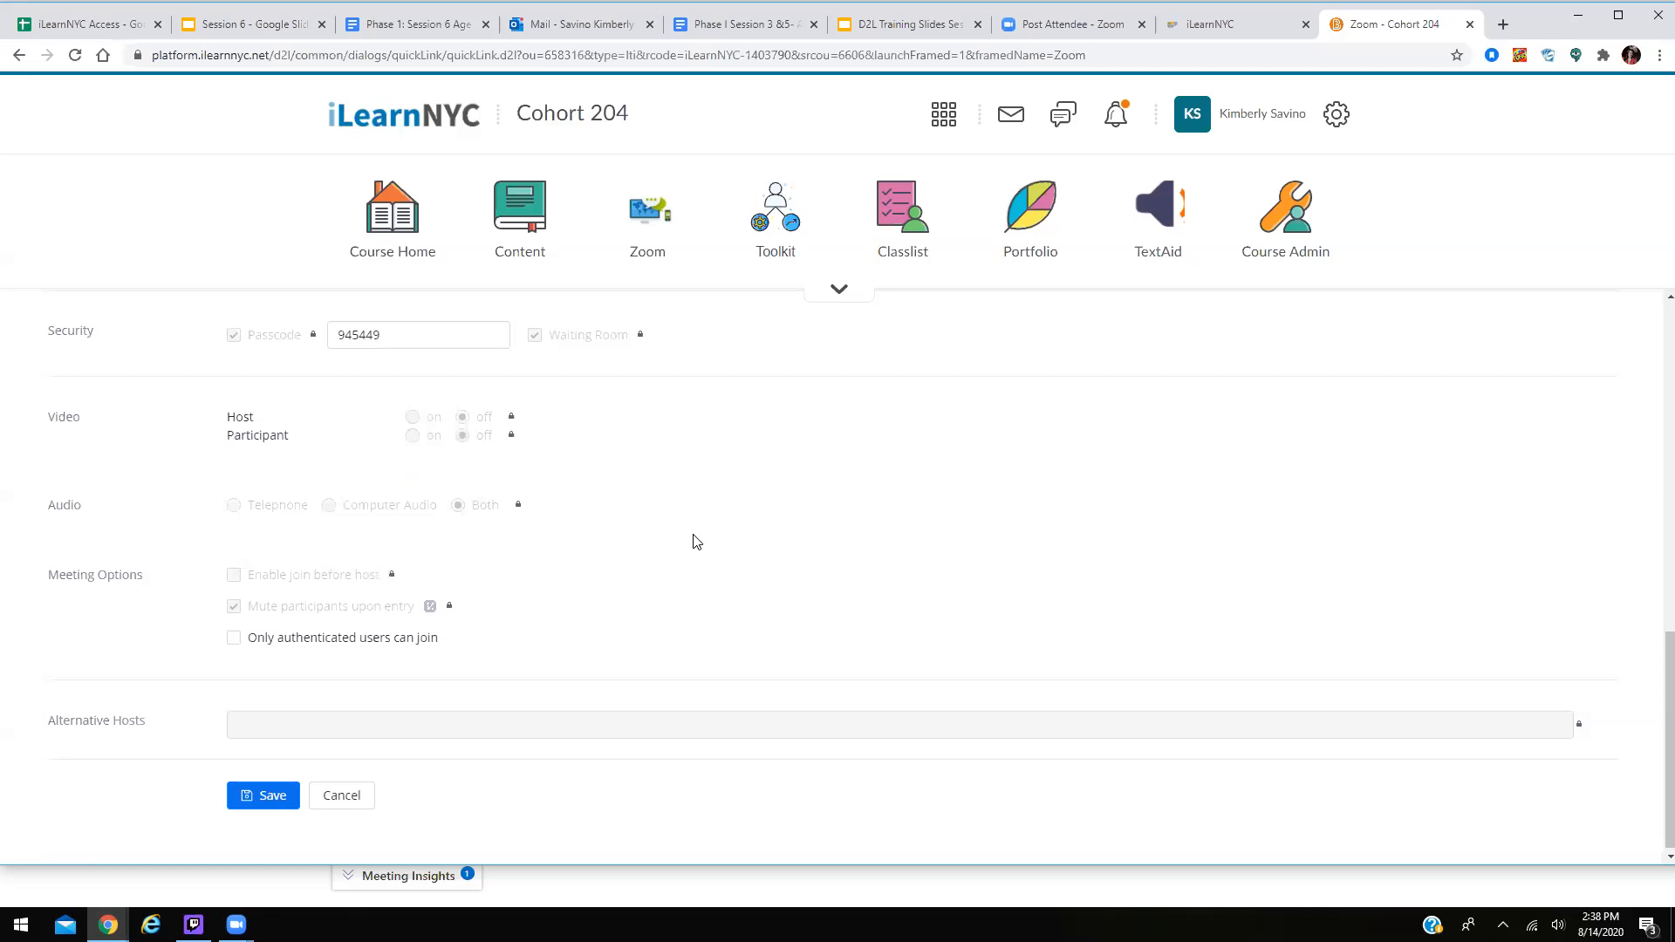
# Replace the default passcode with a new six-digit numeric passcode and save the meeting.
pyautogui.scroll(2, 694, 539)
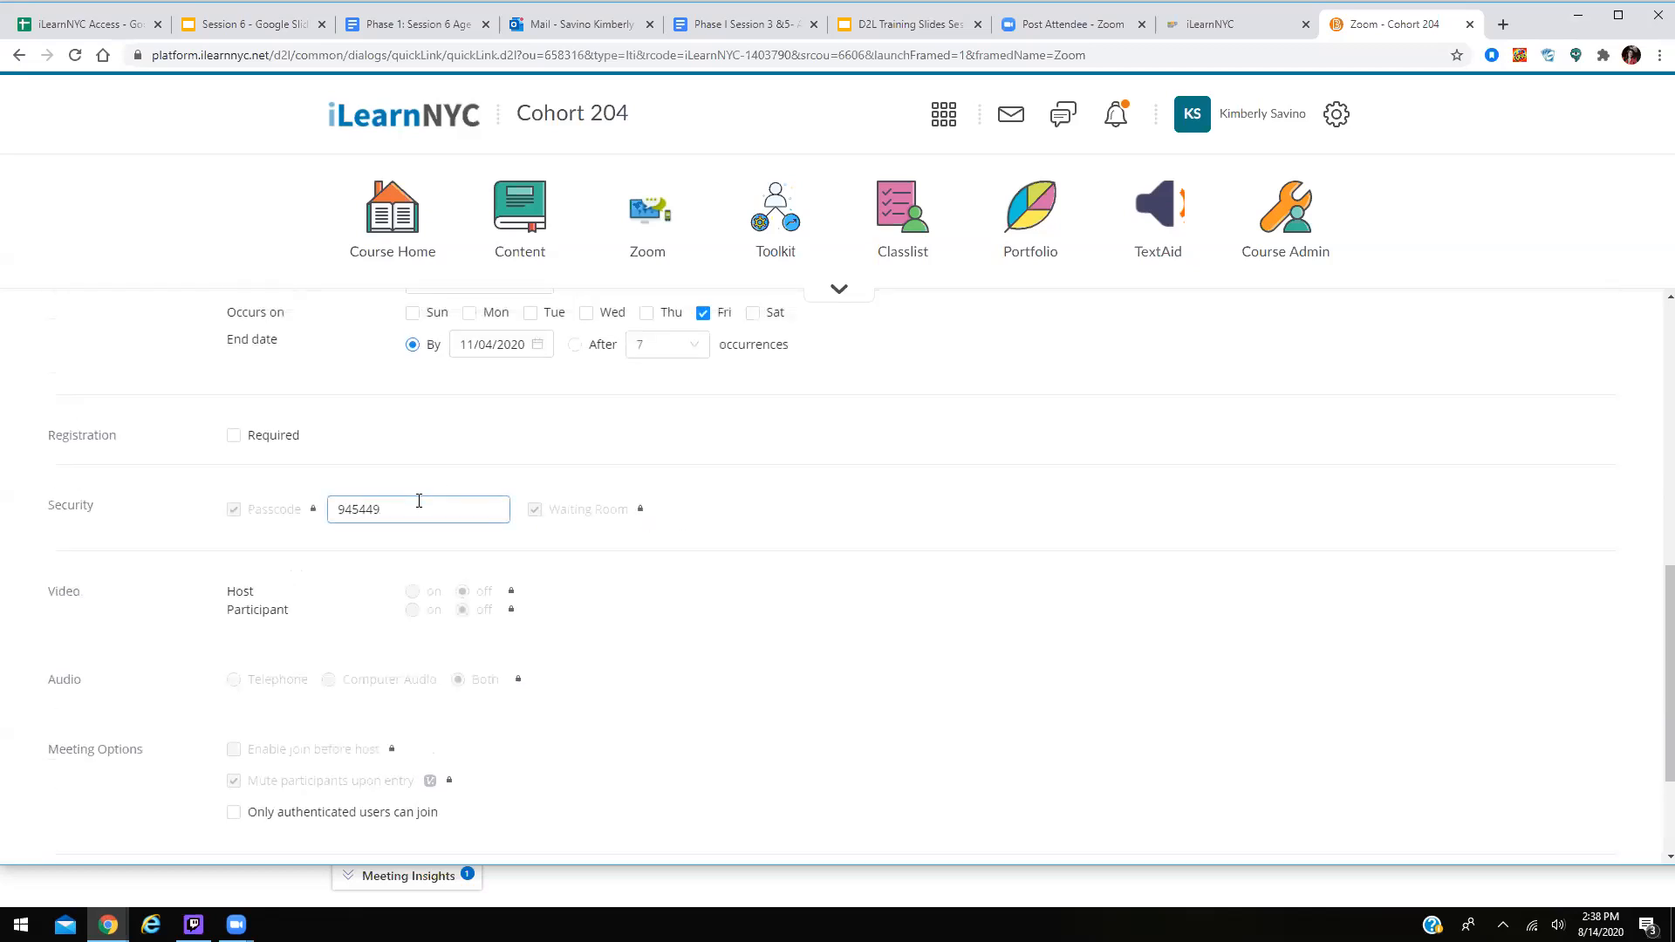
pyautogui.press('BackSpace')
pyautogui.press('BackSpace')
pyautogui.press('BackSpace')
pyautogui.press('BackSpace')
pyautogui.press('BackSpace')
pyautogui.press('BackSpace')
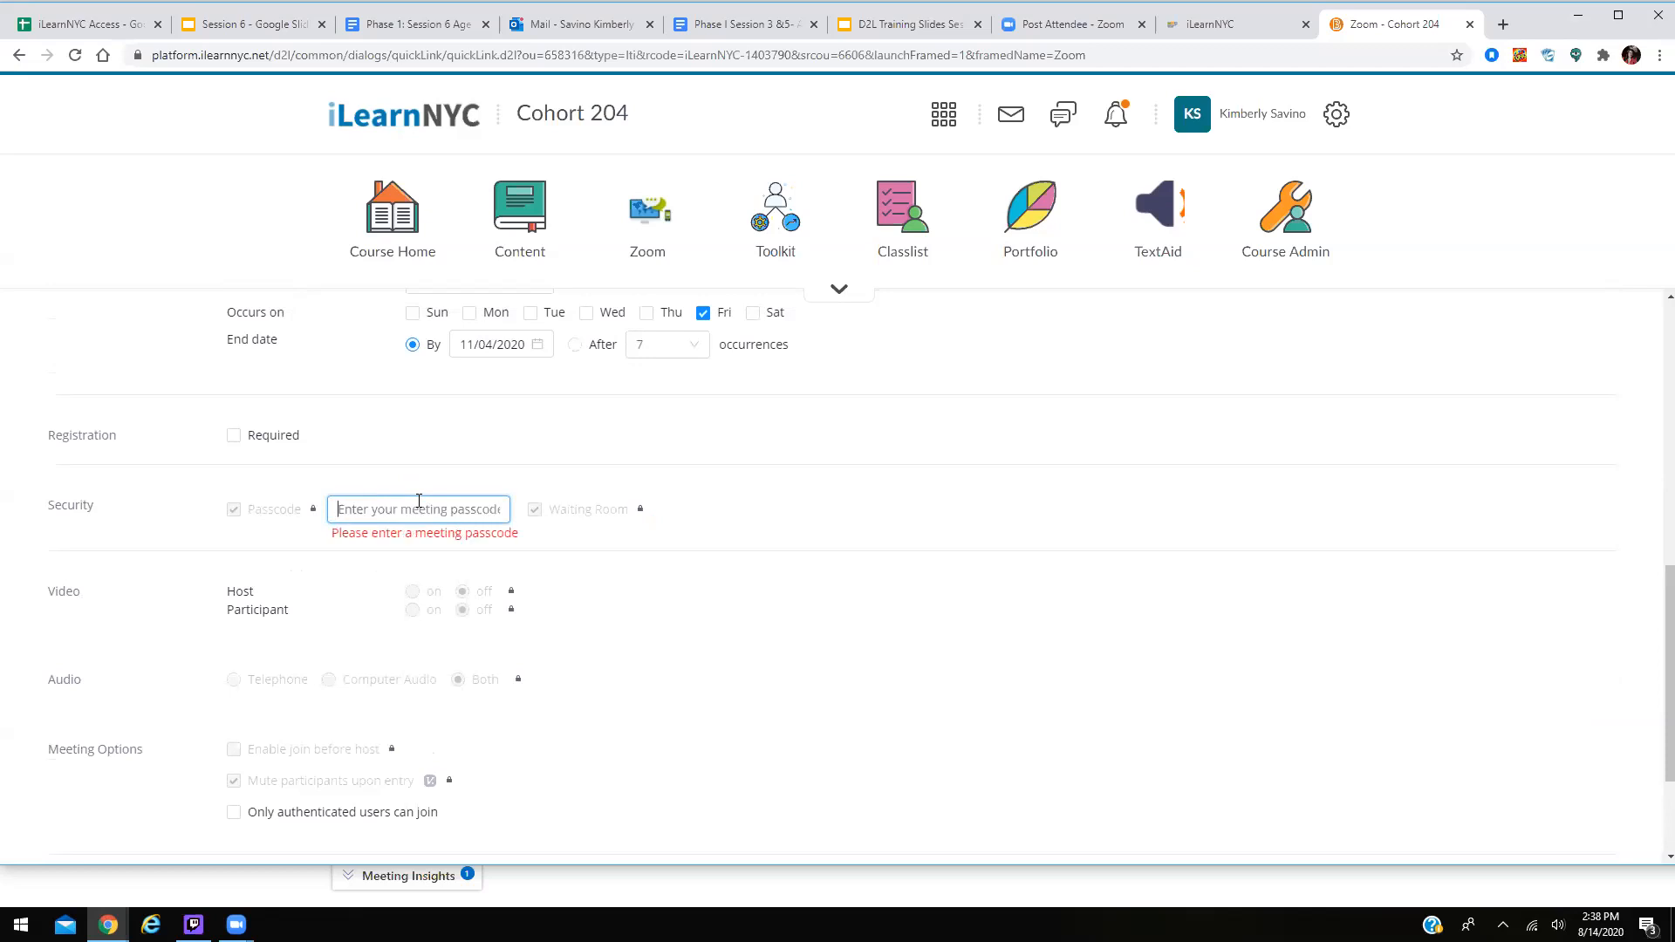
pyautogui.write('1')
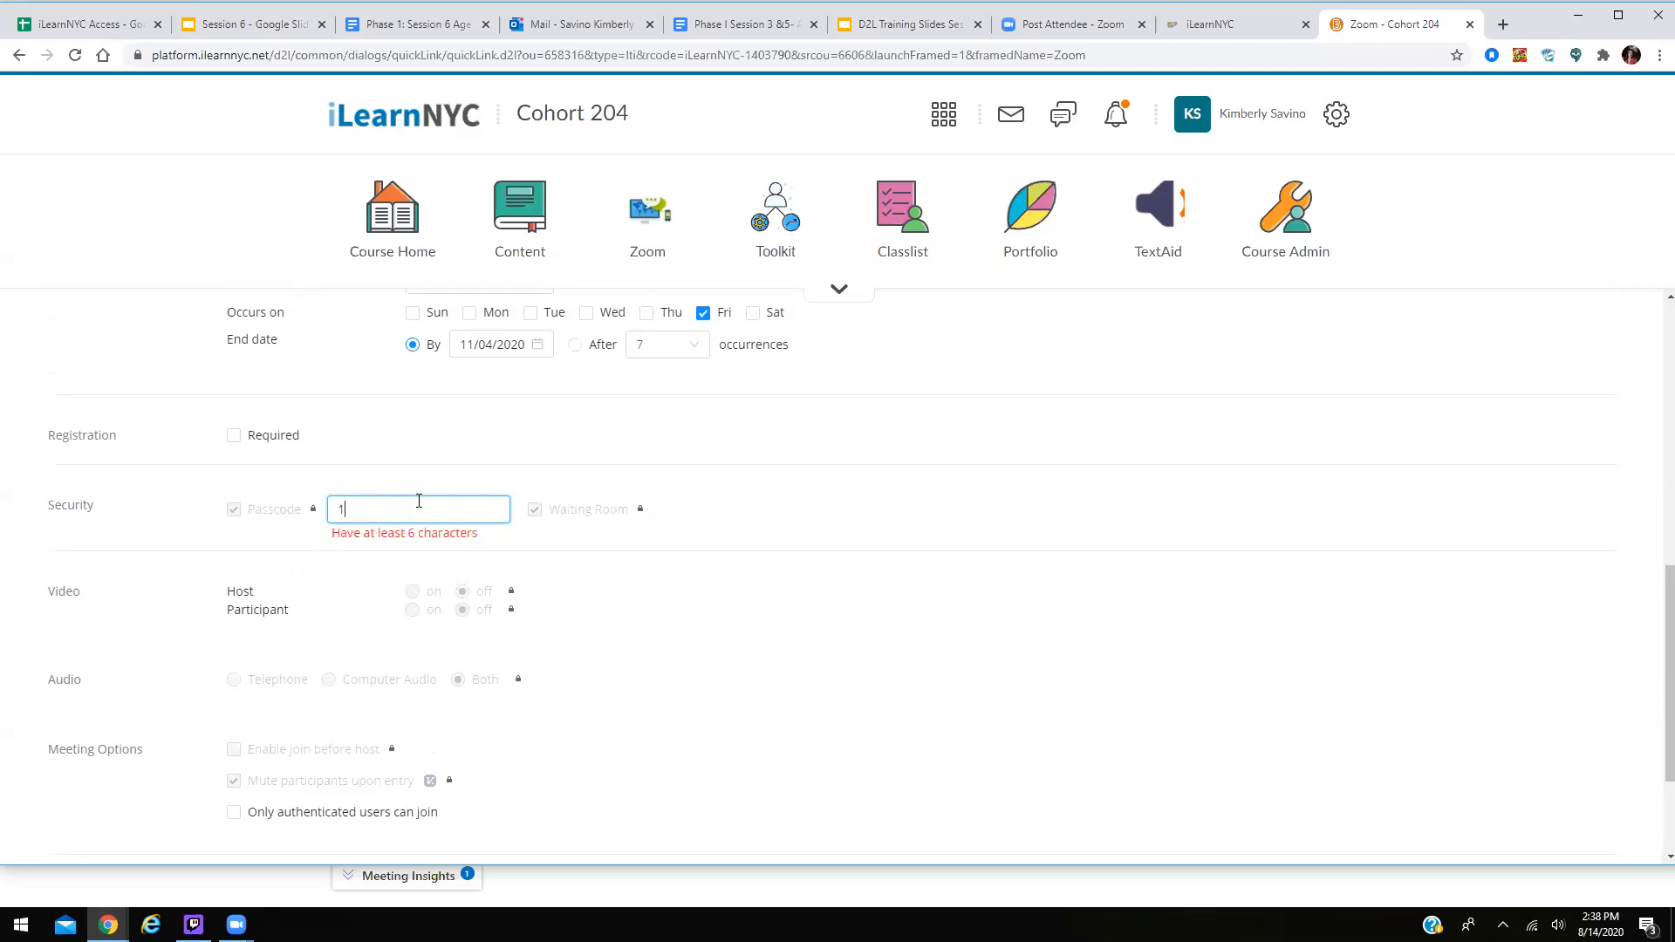
pyautogui.write('23456')
pyautogui.scroll(-2, 1297, 665)
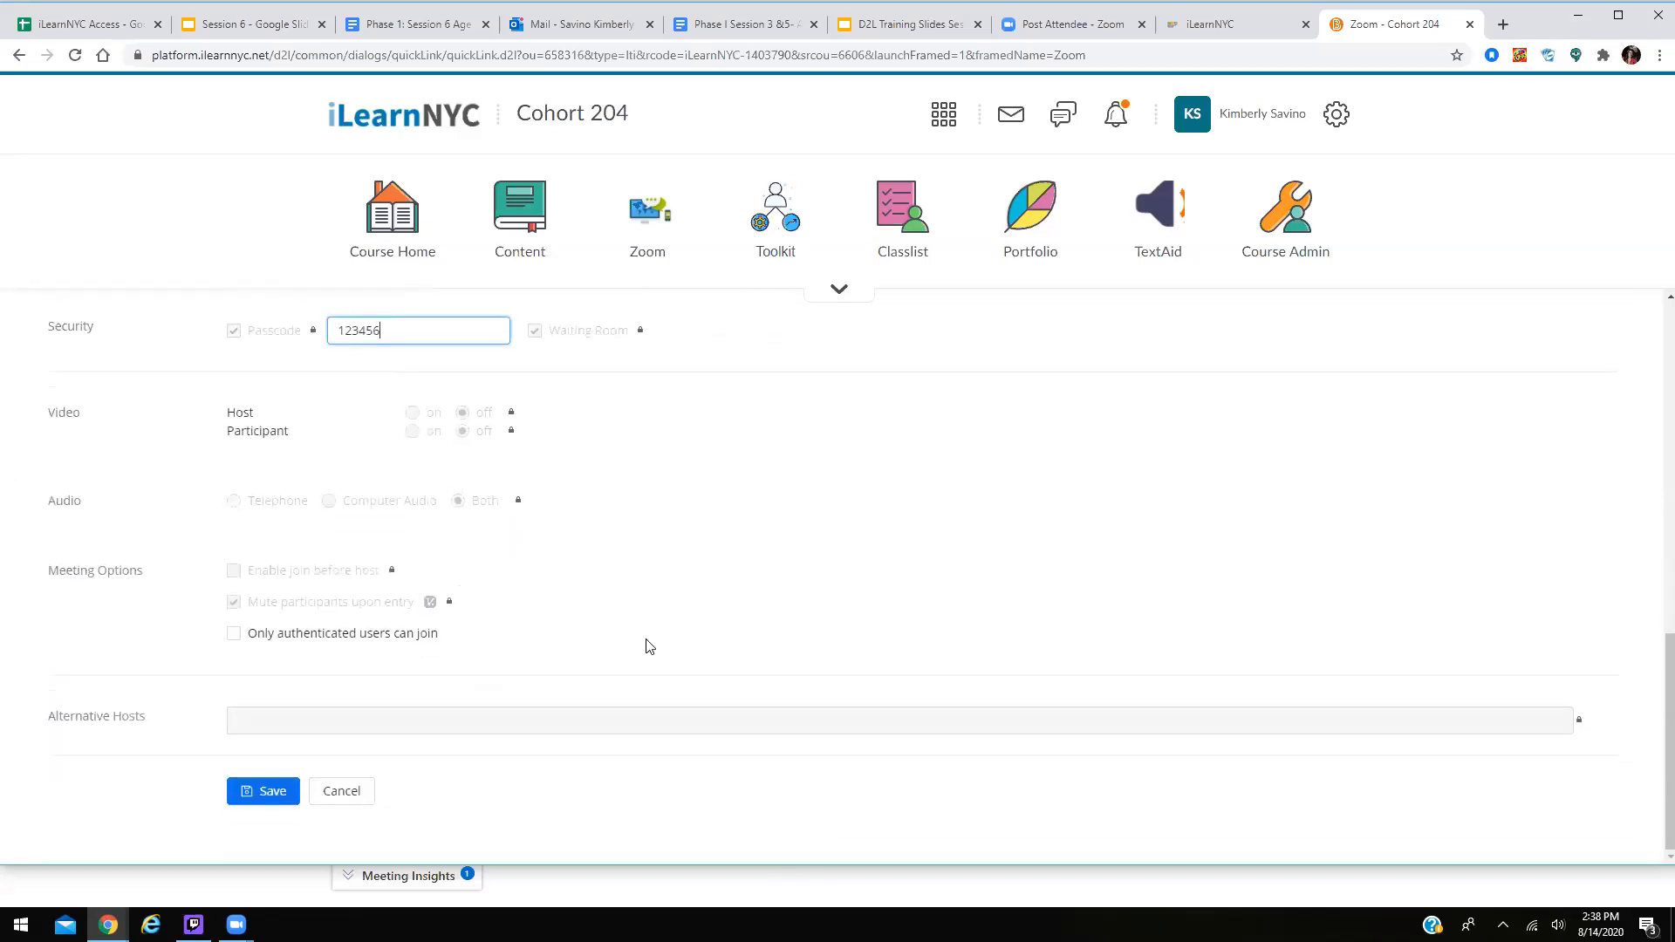
pyautogui.click(290, 788)
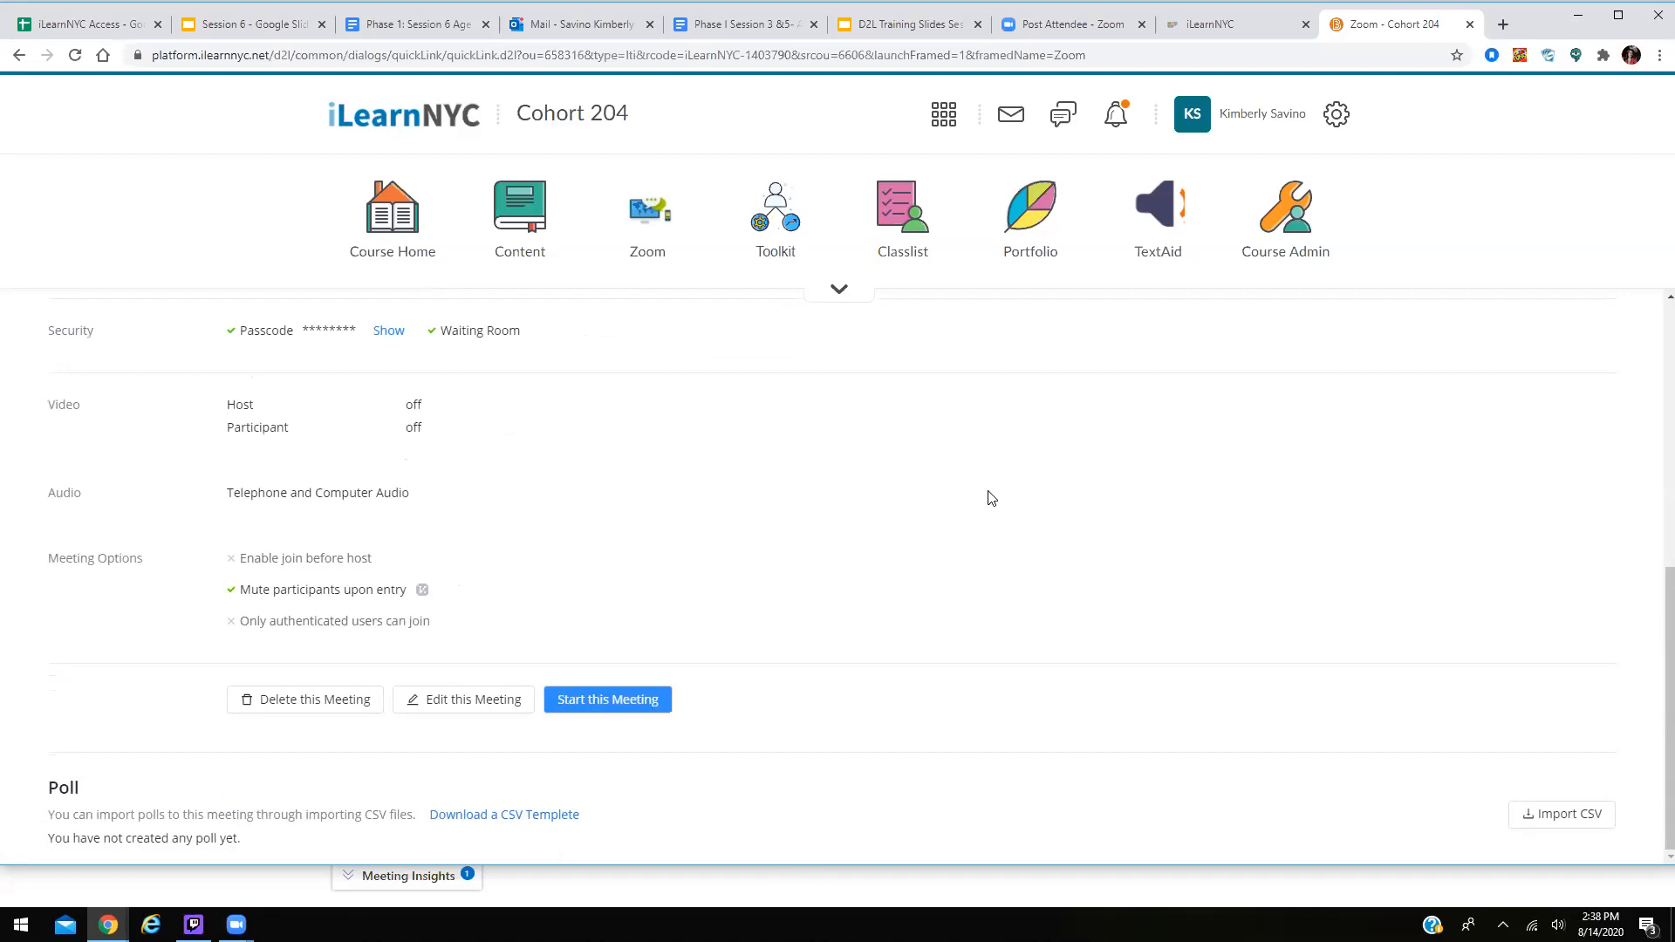
# Show slide 10, Coming Up in Session 6..., in the D2L Training Slides deck.
pyautogui.scroll(3, 992, 497)
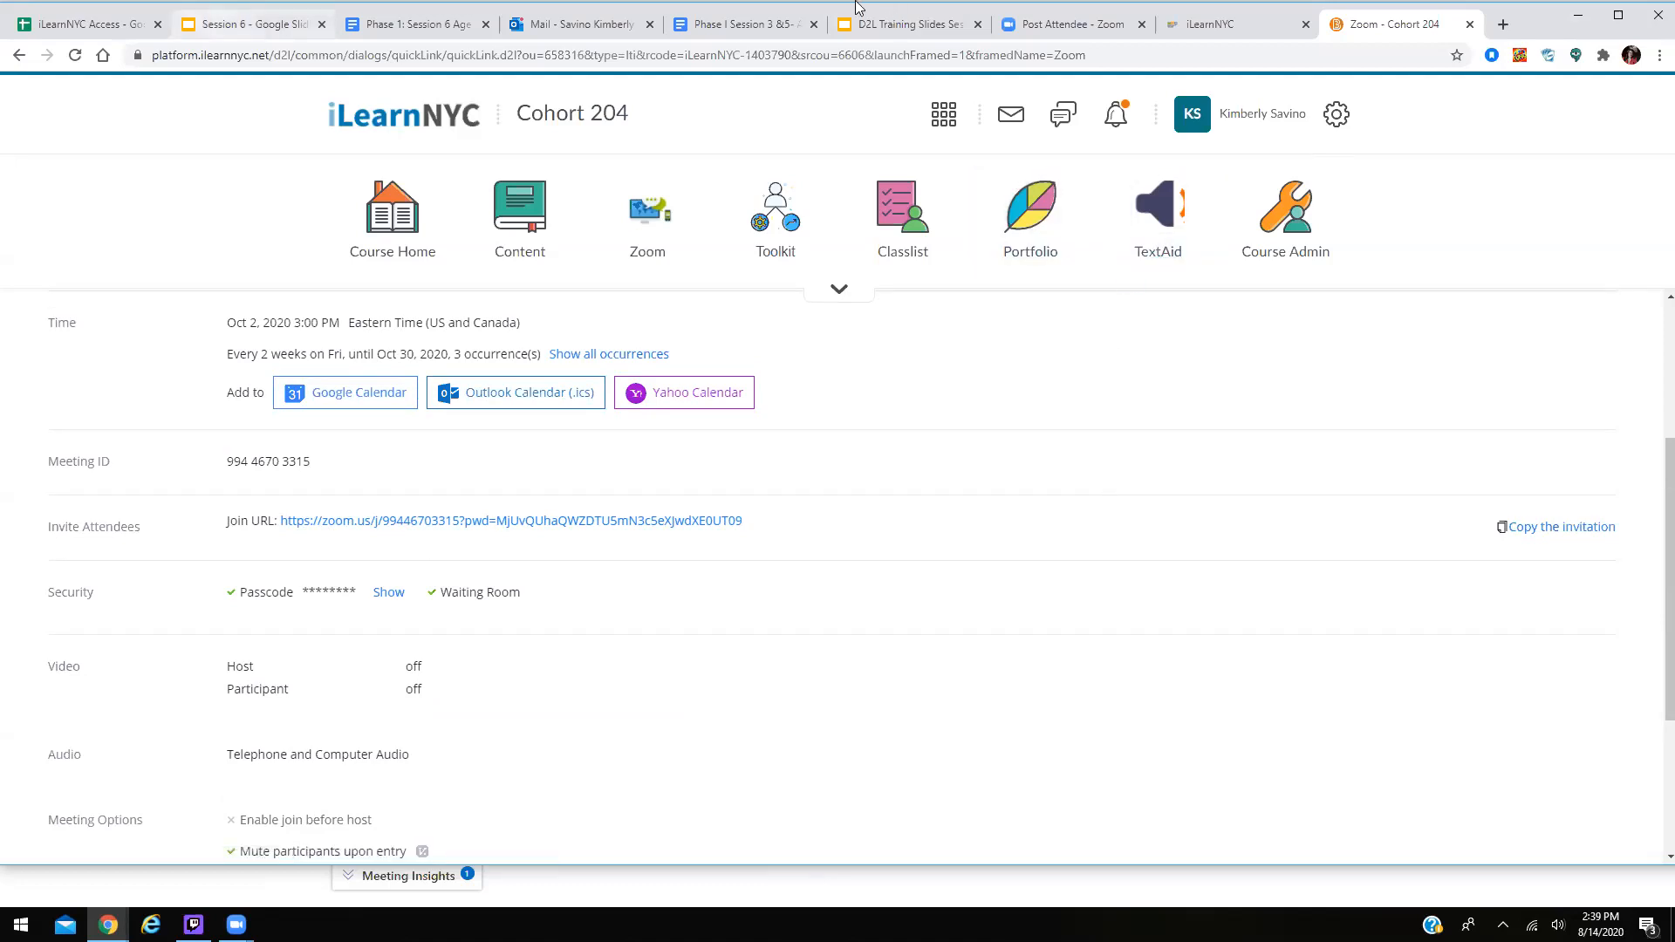
pyautogui.click(917, 12)
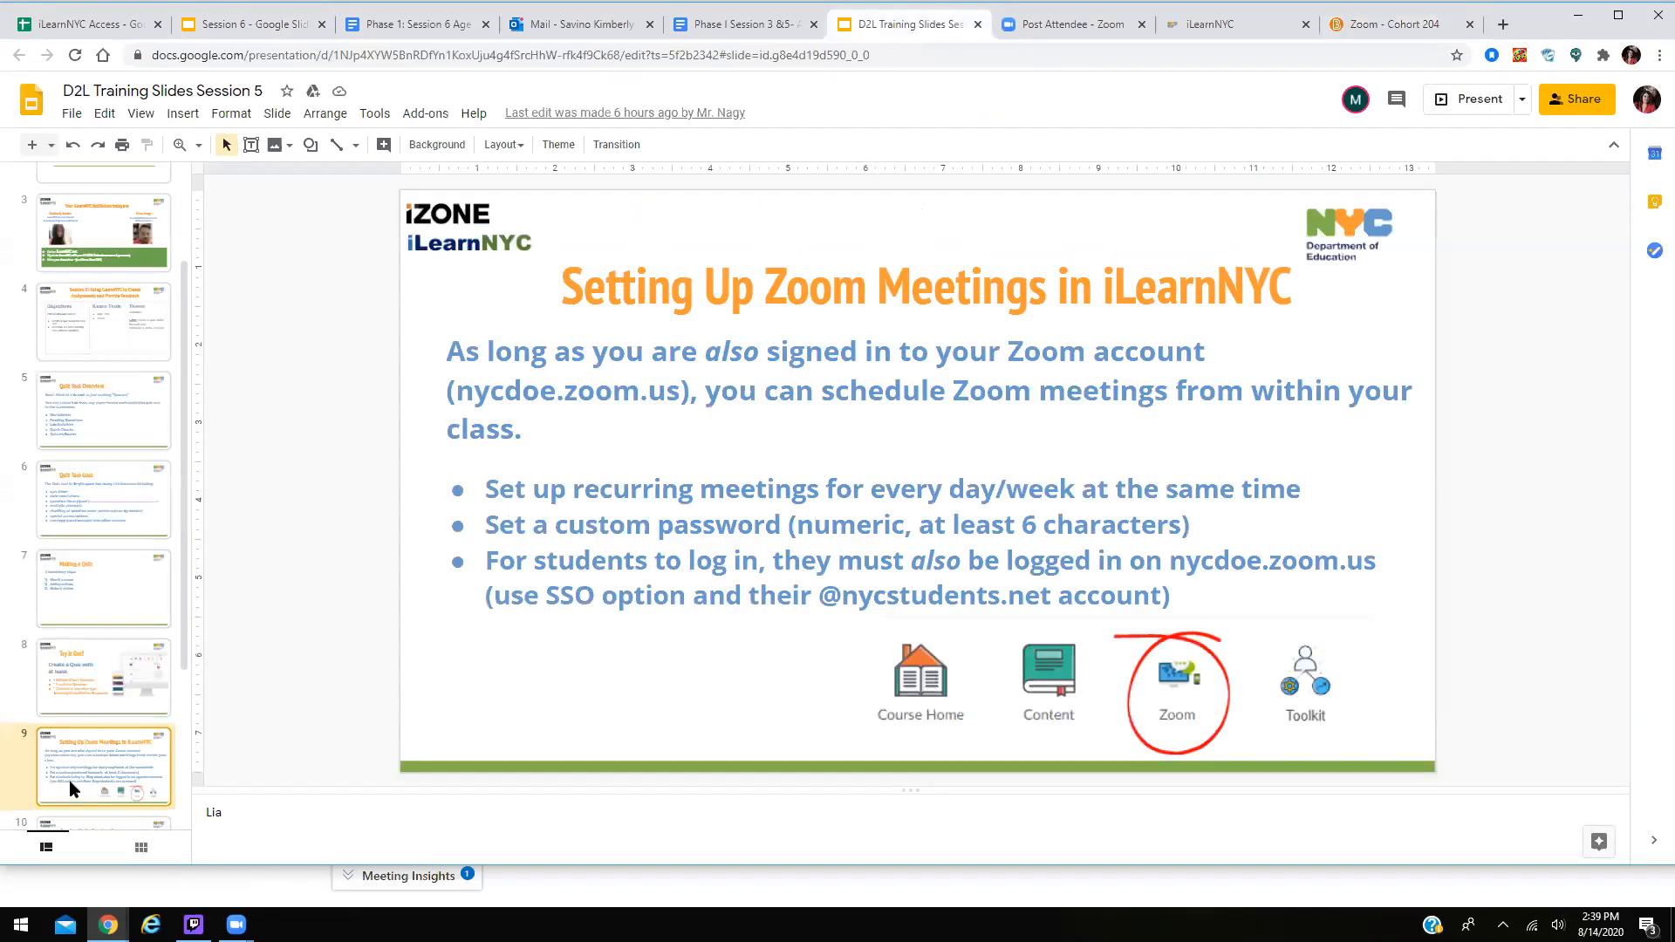
pyautogui.scroll(-1, 87, 767)
pyautogui.click(113, 752)
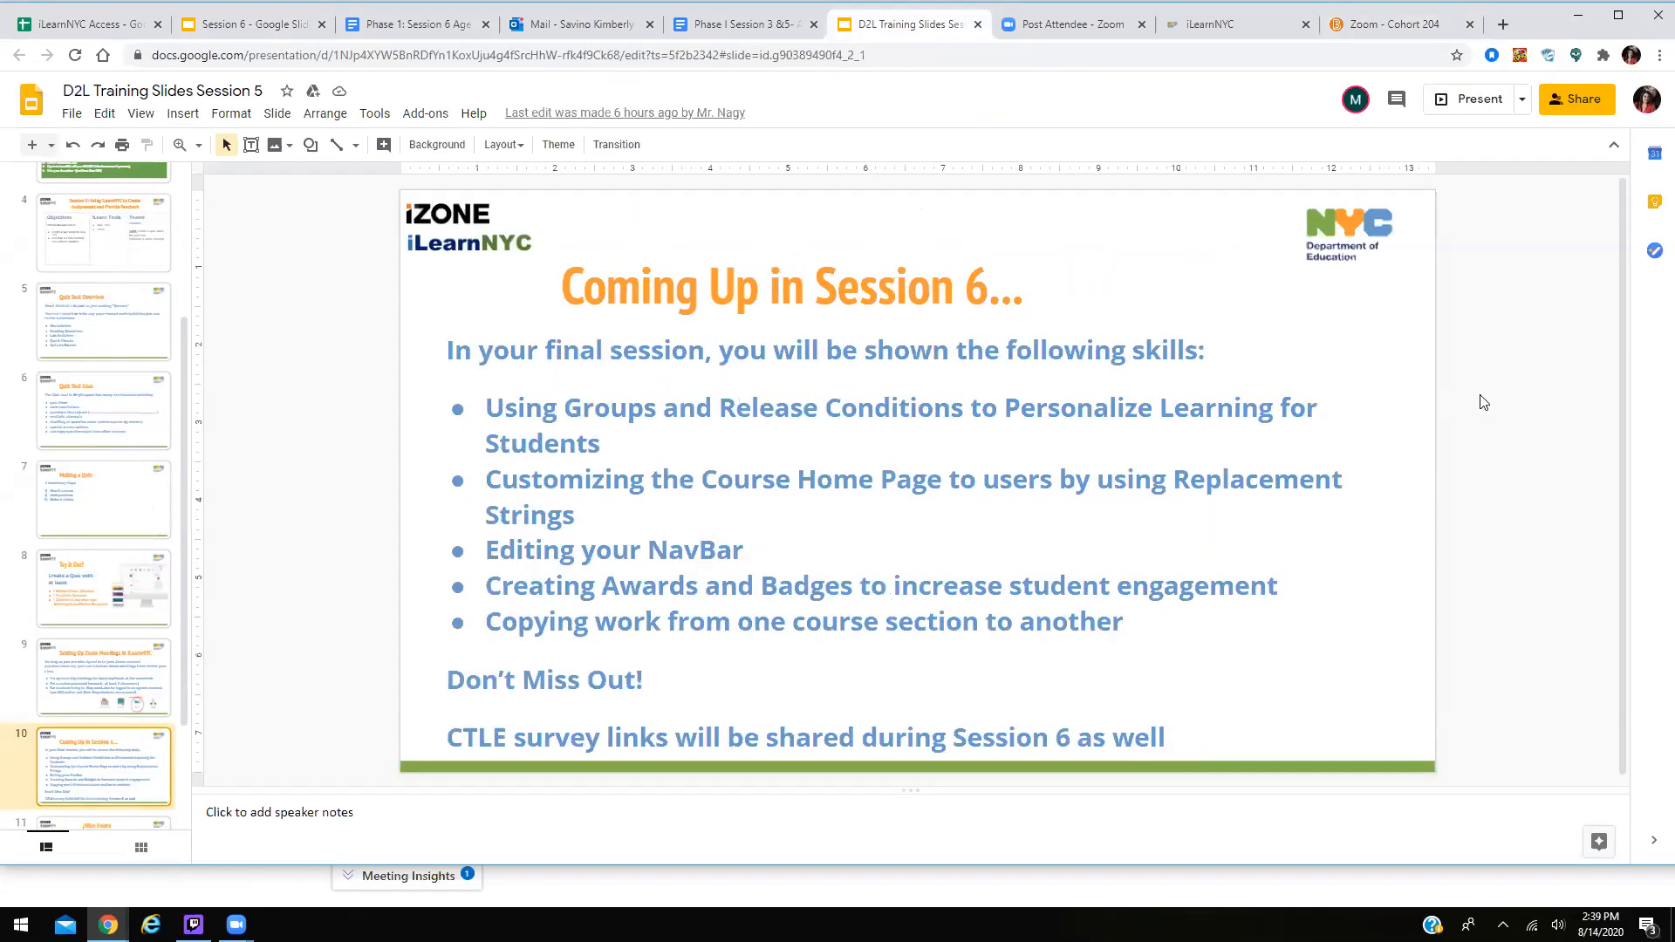